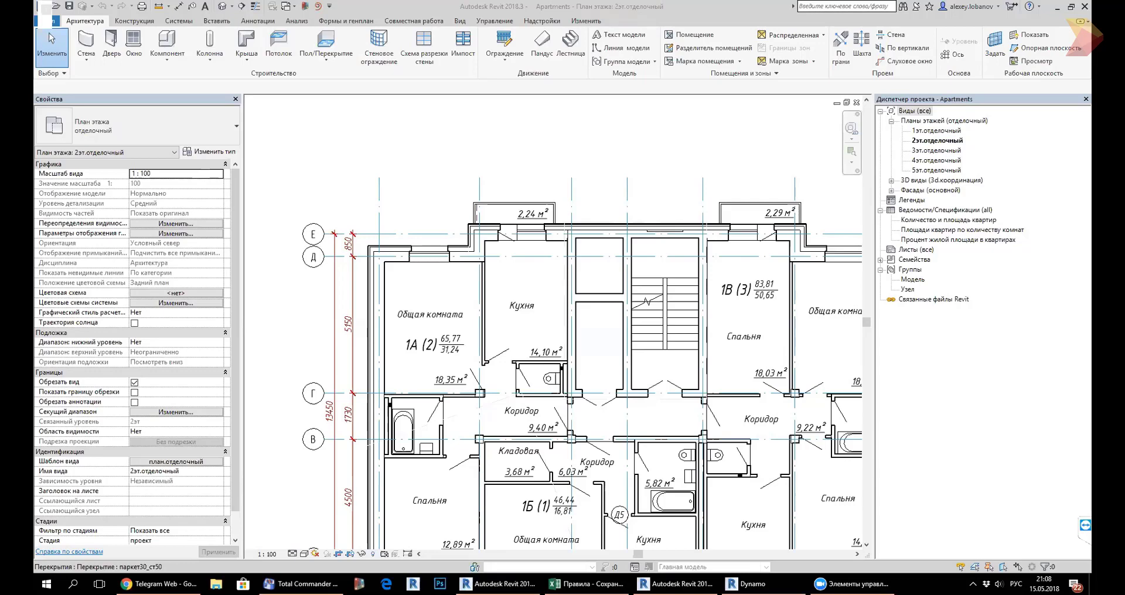
Bring Revit forward and launch Dynamo from the Manage tab to get the version chooser.
drag(802, 291, 816, 289)
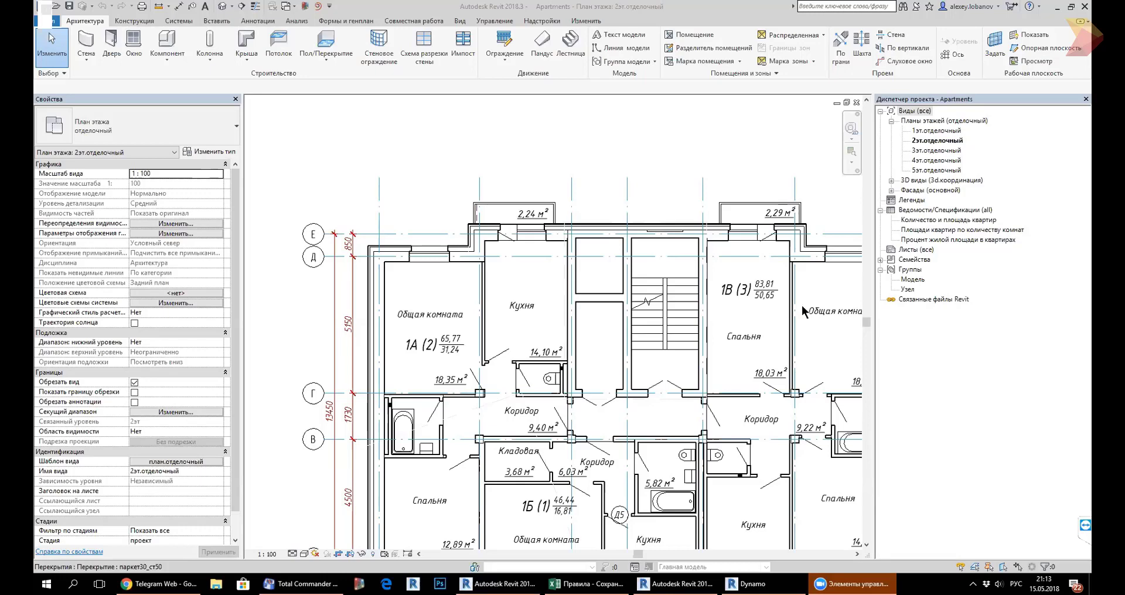
click(549, 183)
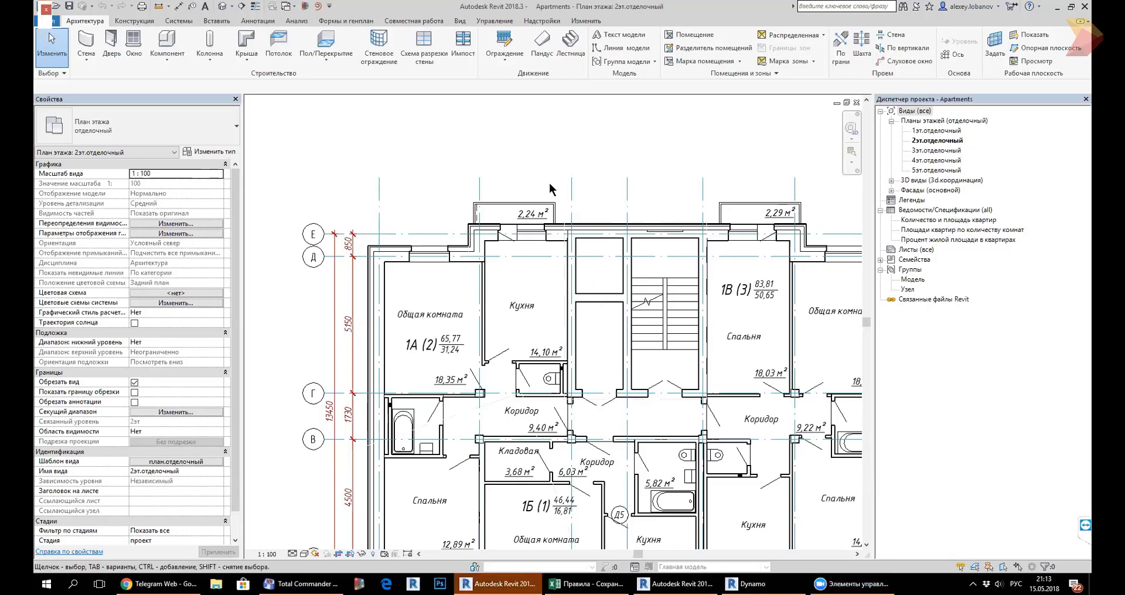
click(495, 21)
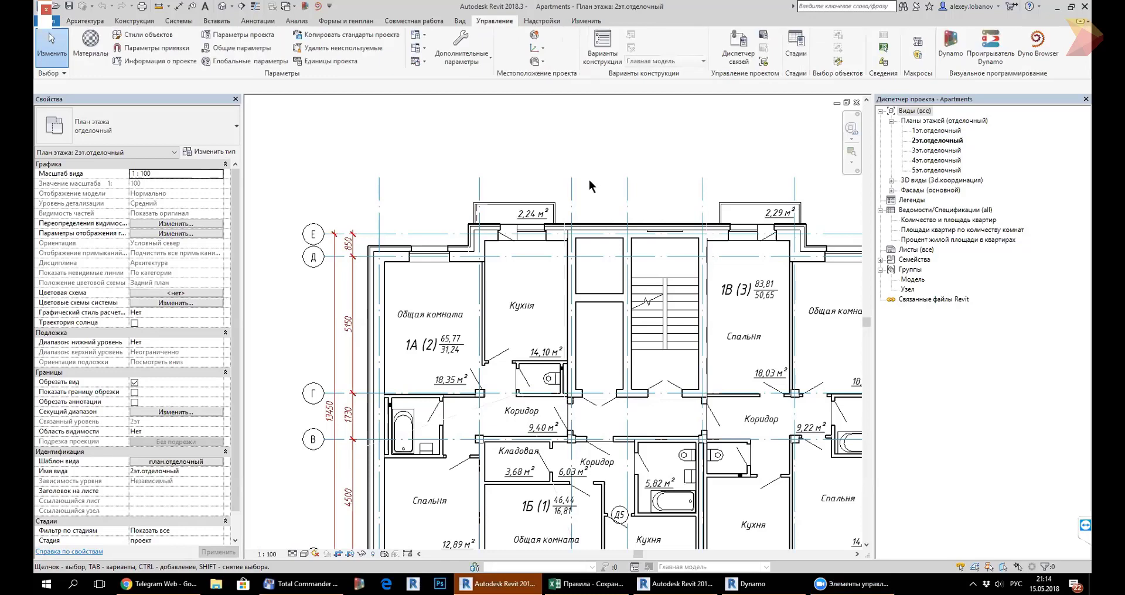
click(949, 47)
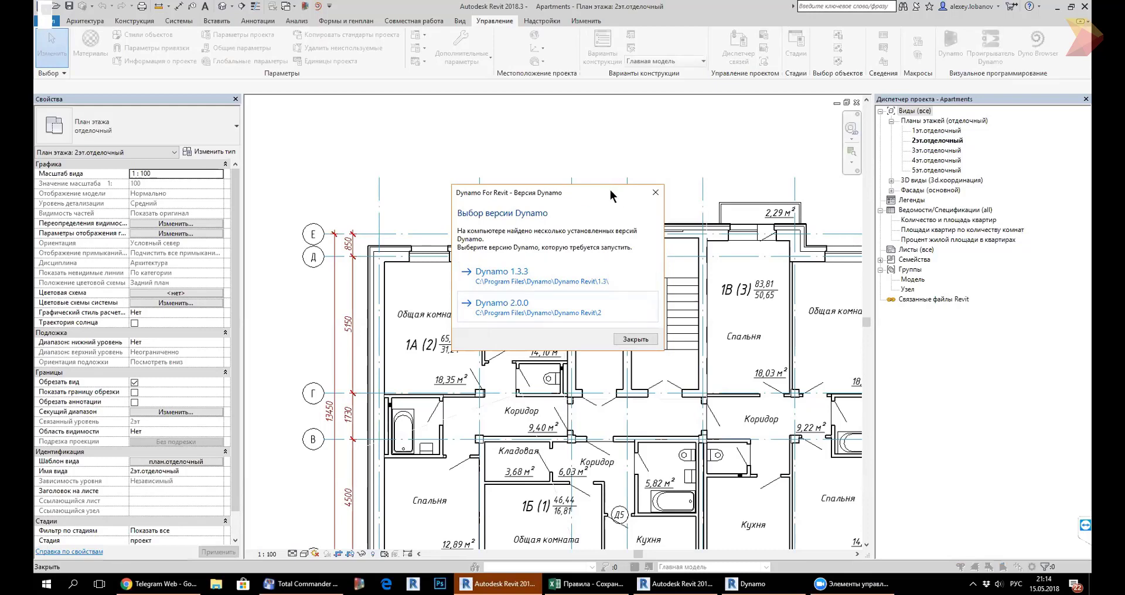
Move the Dynamo version chooser aside, dismiss it, and zoom around the stair in the plan.
drag(610, 190, 684, 186)
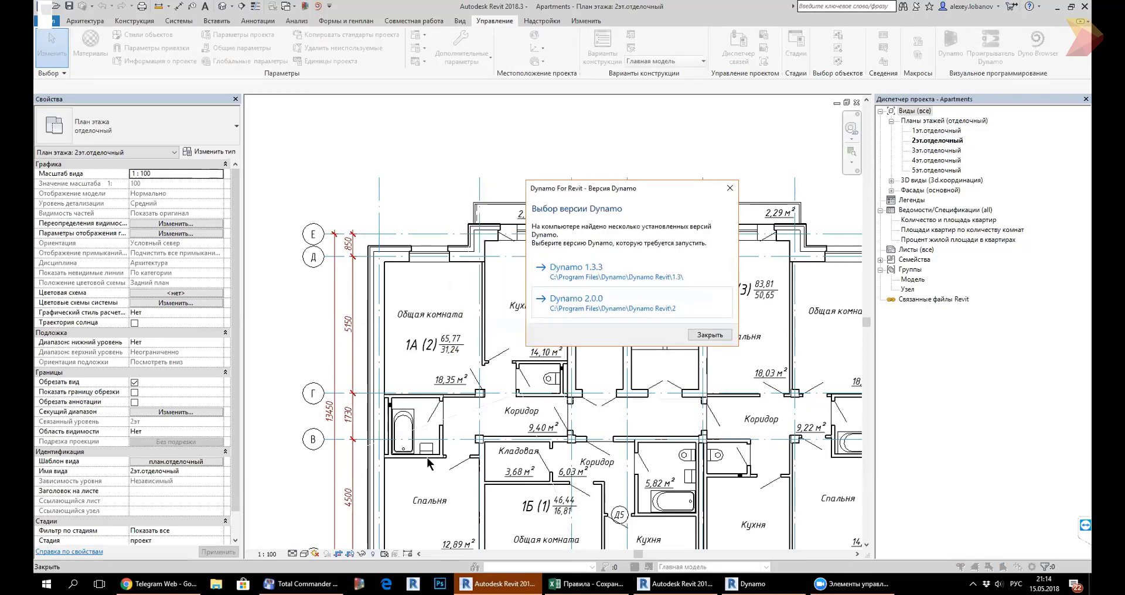
click(709, 339)
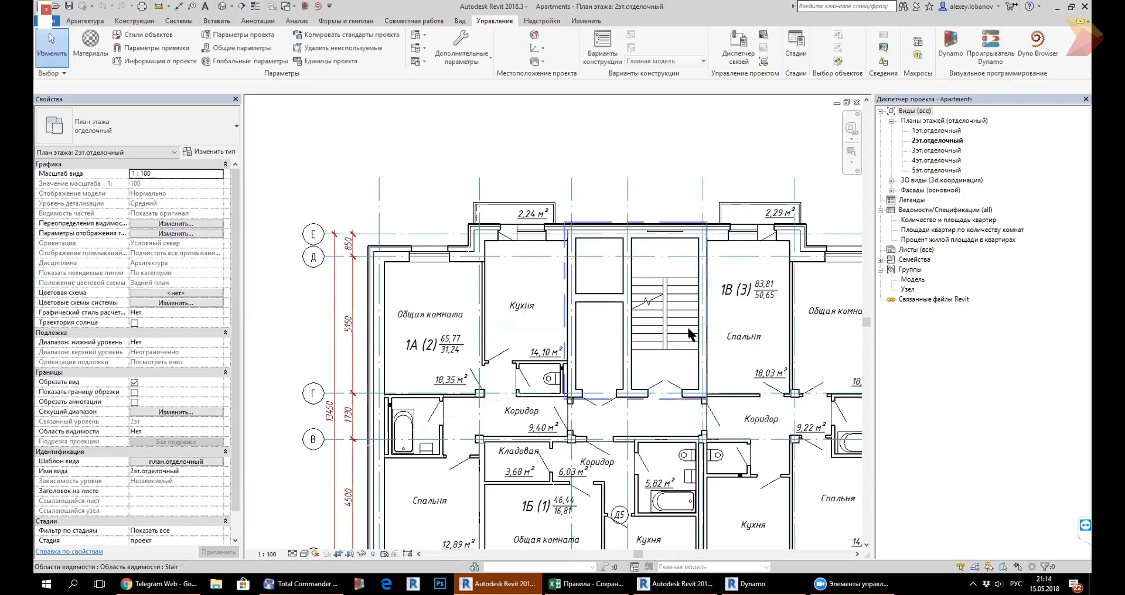
scroll(669, 334, up, 3)
scroll(668, 334, down, 3)
scroll(666, 334, up, 2)
scroll(668, 334, down, 1)
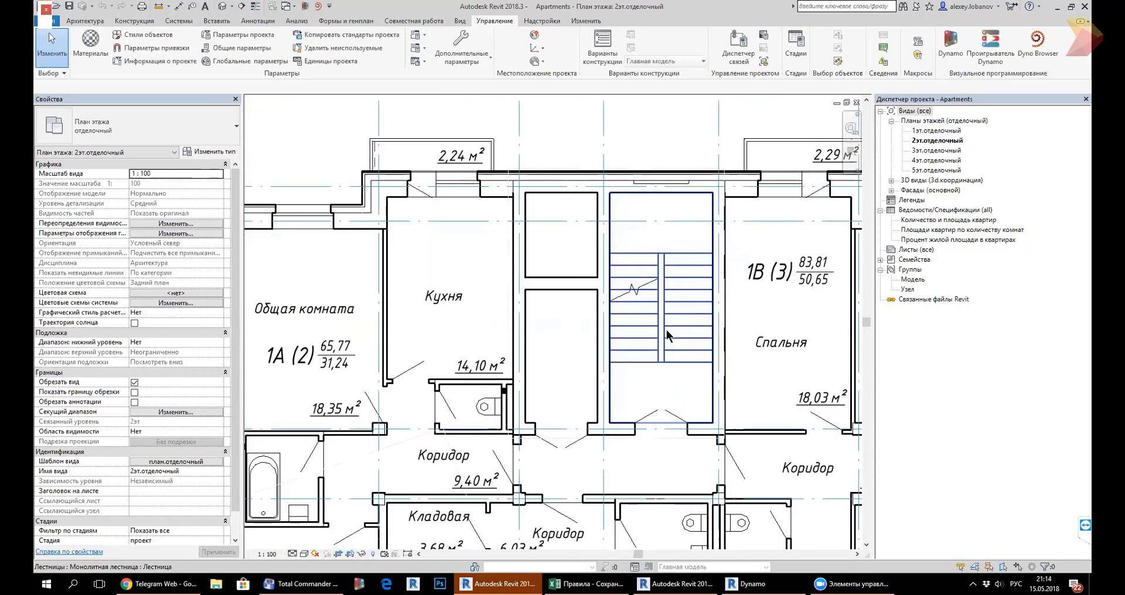
scroll(706, 246, down, 3)
scroll(711, 231, up, 4)
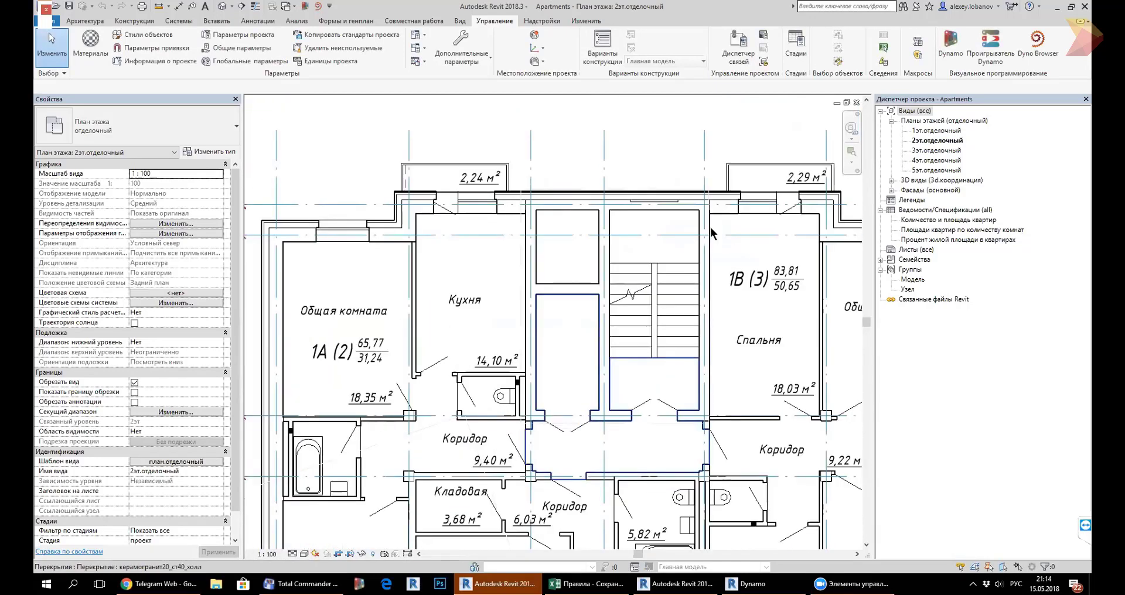
Start Dynamo 2.0.0 from Revit's Dynamo version chooser.
click(950, 42)
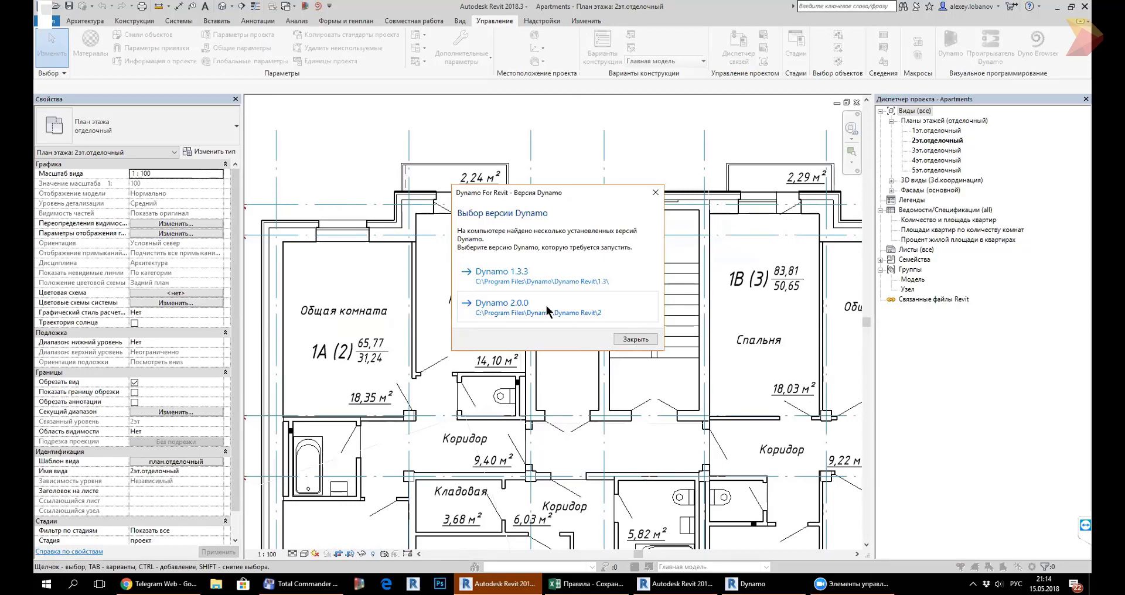
click(547, 309)
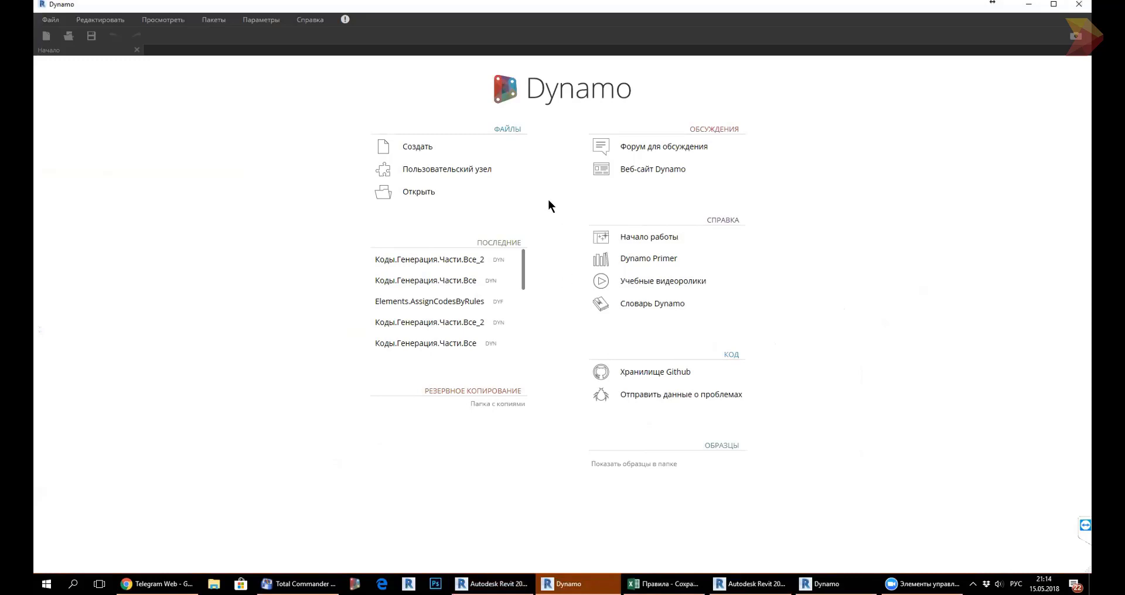
Create a new blank Dynamo Home workspace, then bring Total Commander forward.
click(412, 147)
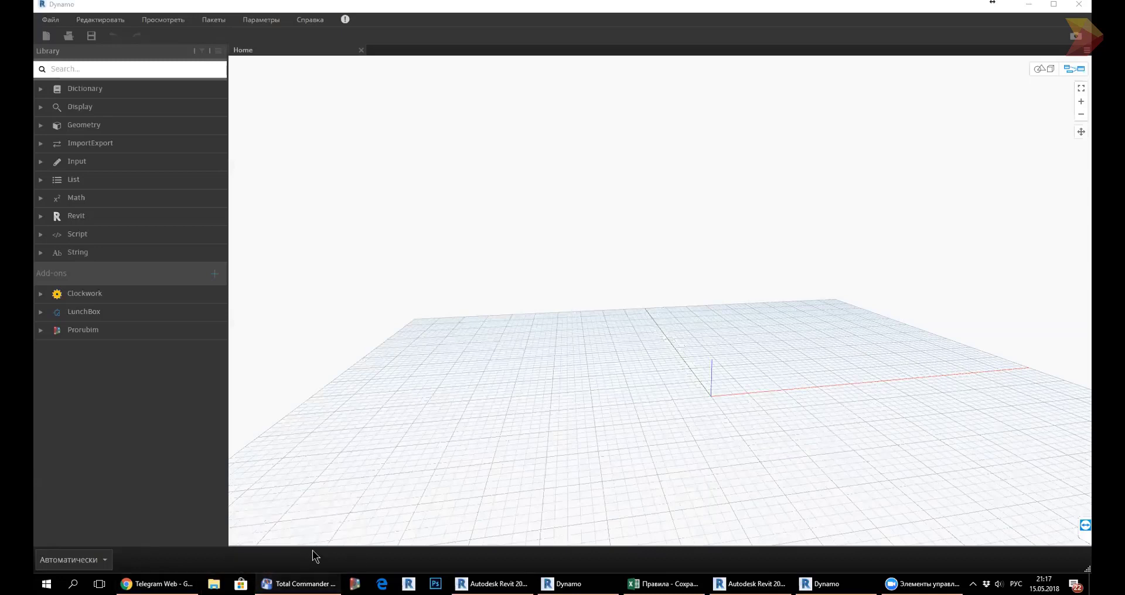
click(299, 583)
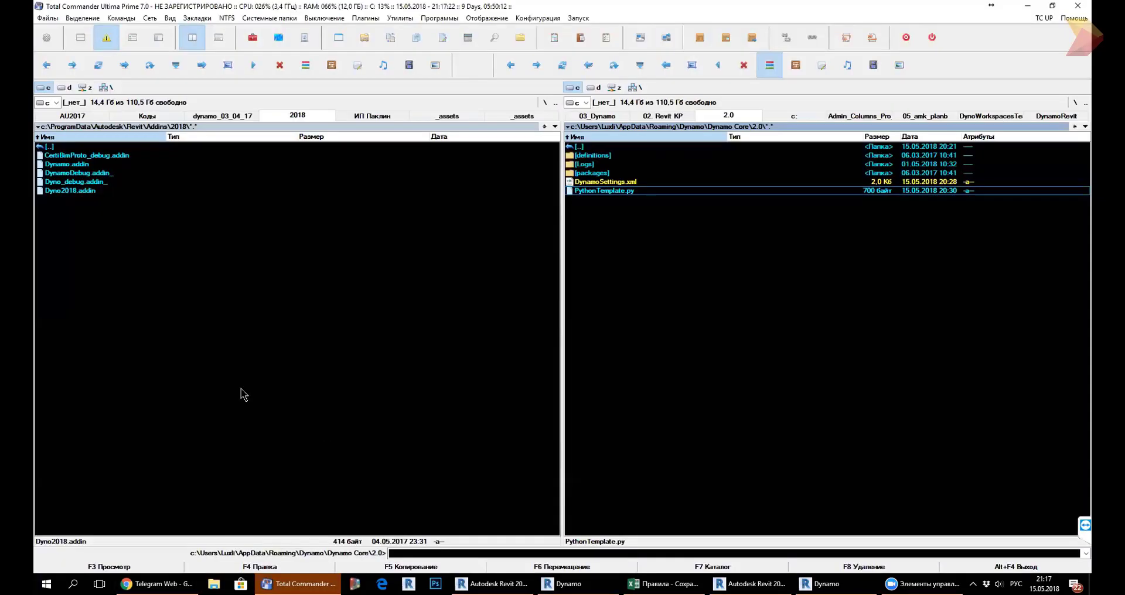
Show the Коды scripts folder in the left panel and pick Коды.Генерация.Части.Все.dyn.
click(150, 115)
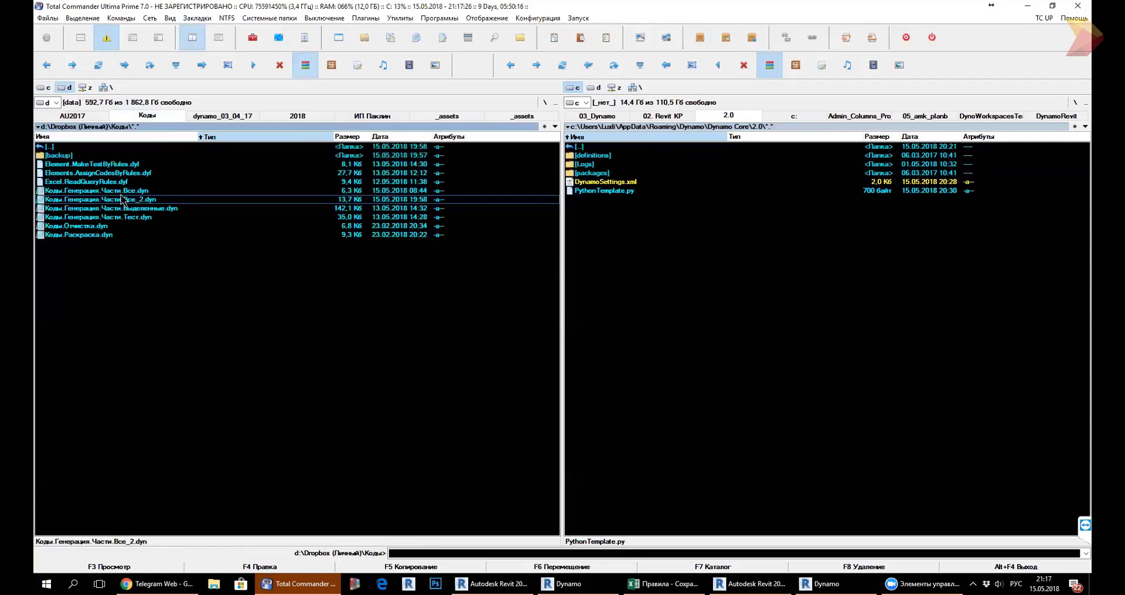
drag(122, 191, 141, 229)
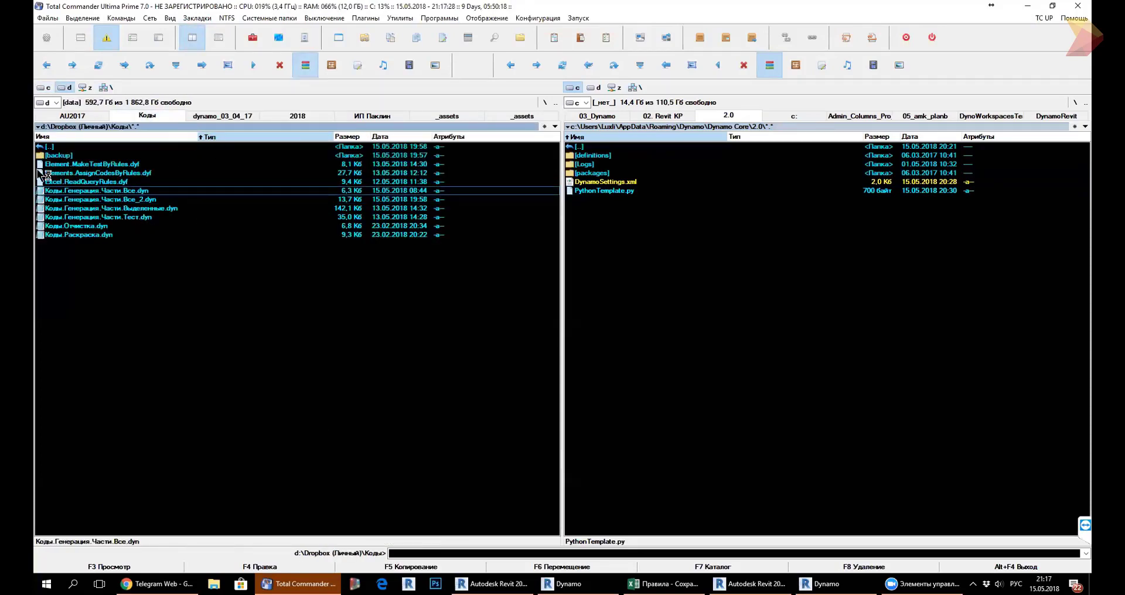
drag(141, 229, 134, 205)
key(F4)
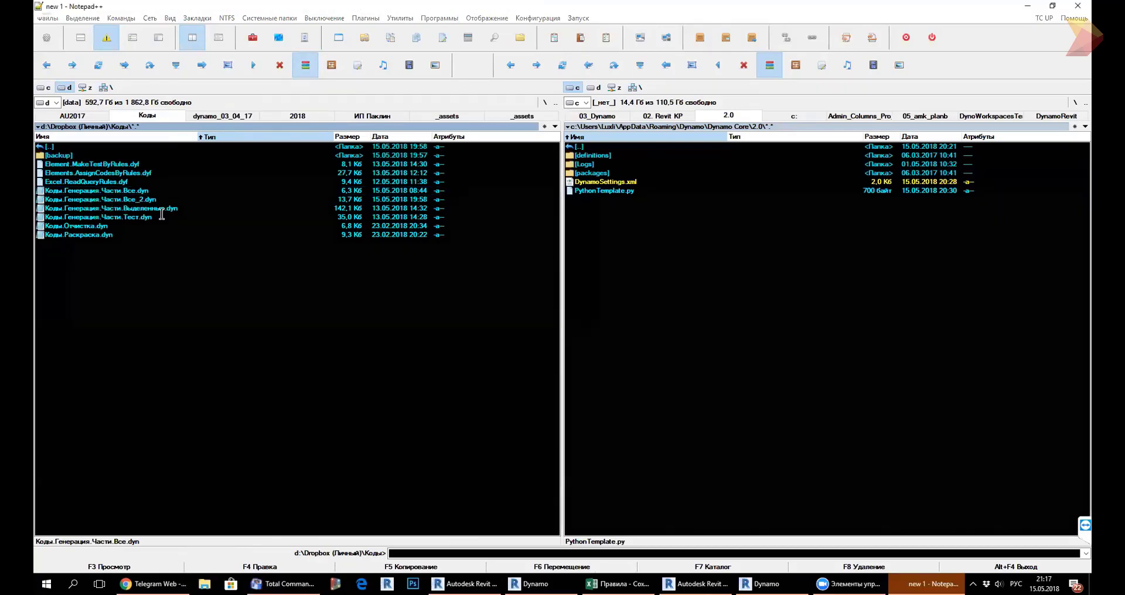
scroll(319, 273, down, 1)
scroll(316, 270, down, 8)
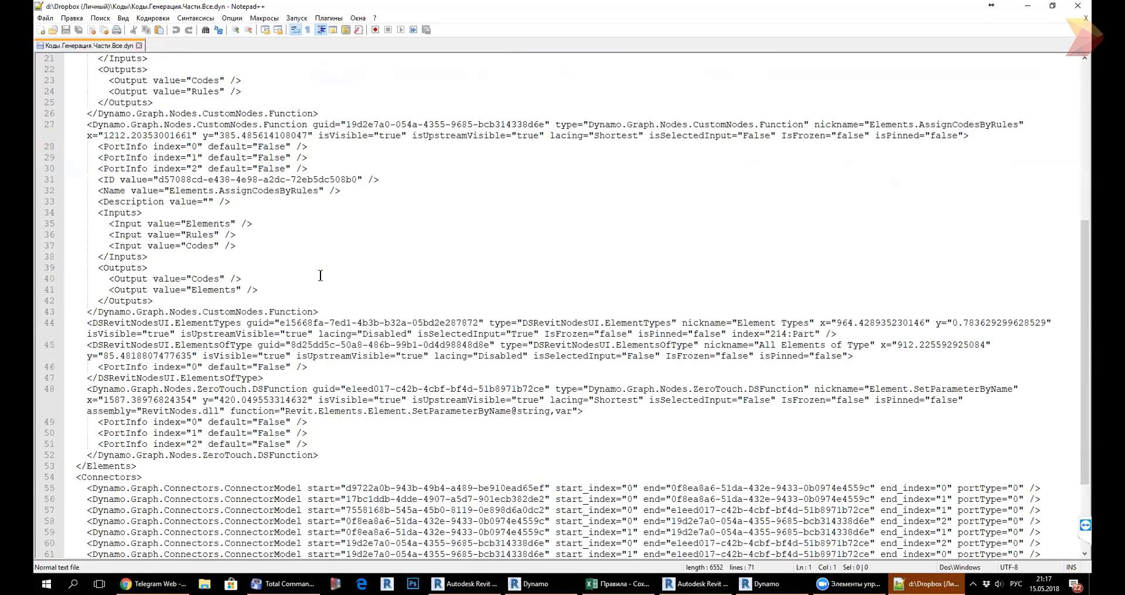
scroll(311, 263, down, 3)
scroll(304, 253, up, 6)
scroll(305, 253, up, 4)
drag(137, 158, 590, 392)
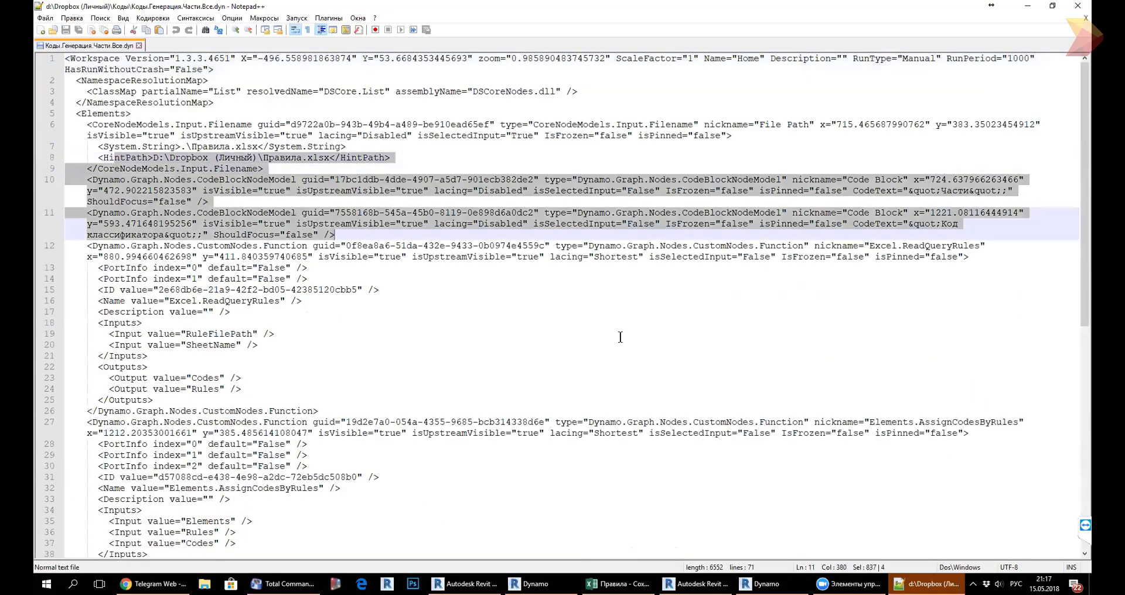
click(591, 392)
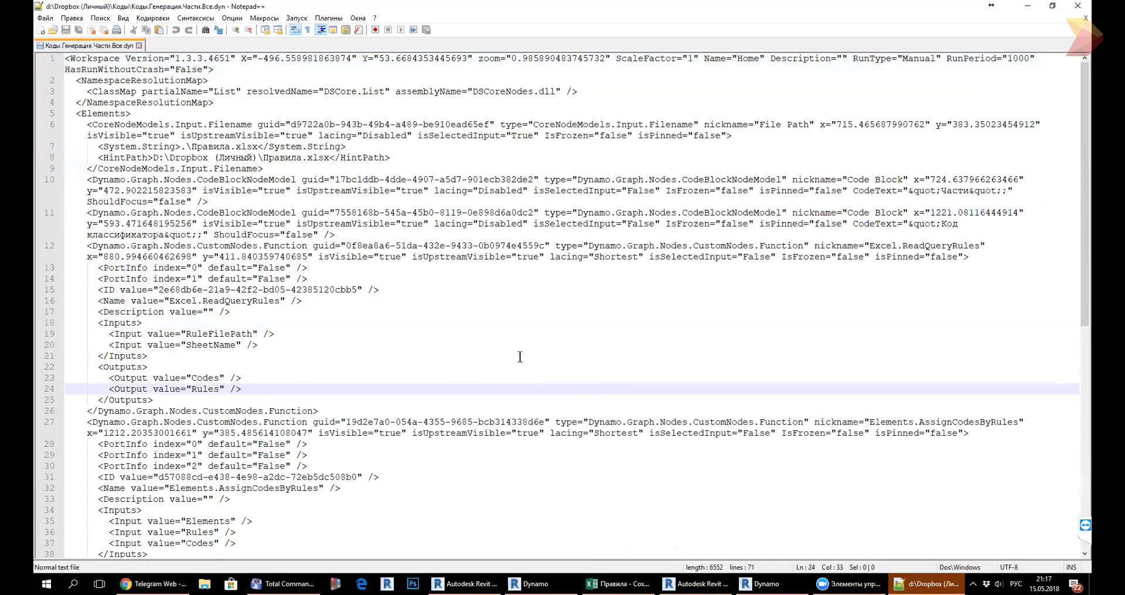
scroll(519, 358, down, 1)
scroll(516, 354, down, 6)
scroll(516, 357, down, 6)
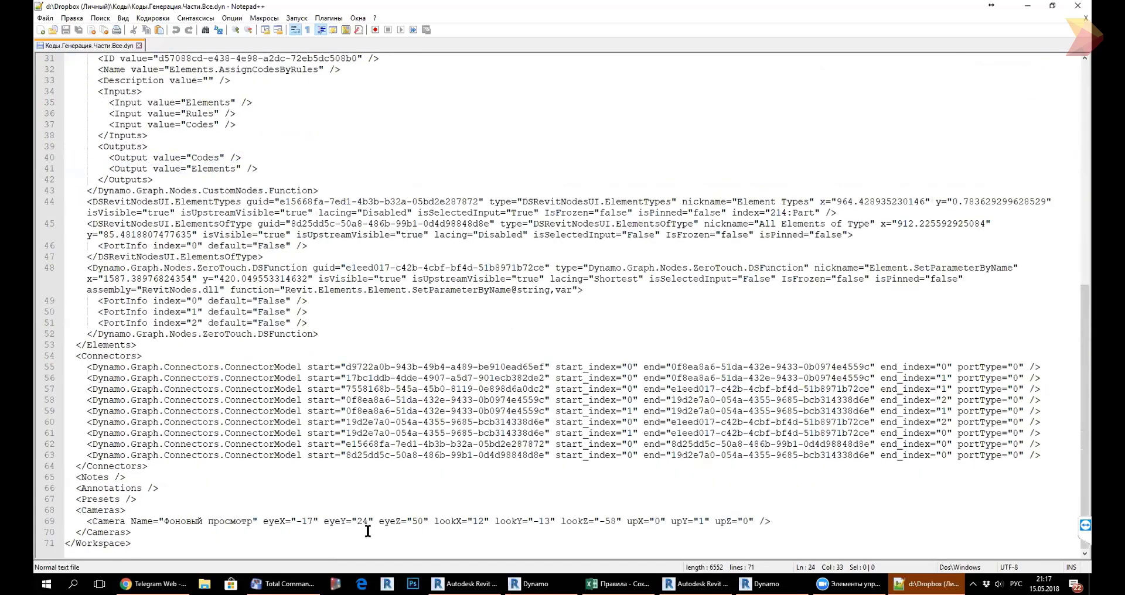
click(356, 544)
mouse_move(273, 441)
shift+mouse_down()
mouse_move(264, 215)
mouse_move(186, 169)
shift+mouse_up()
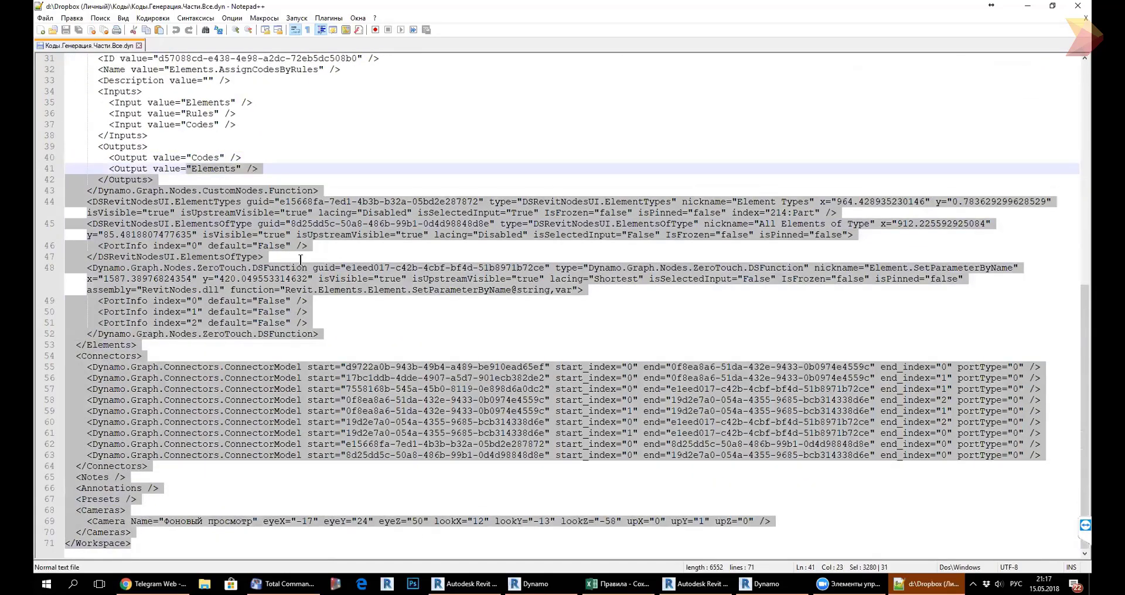
scroll(264, 183, up, 8)
click(1077, 9)
Close the leftover editor window and open Коды.Генерация.Части.Все_2.dyn in Notepad++.
click(1077, 8)
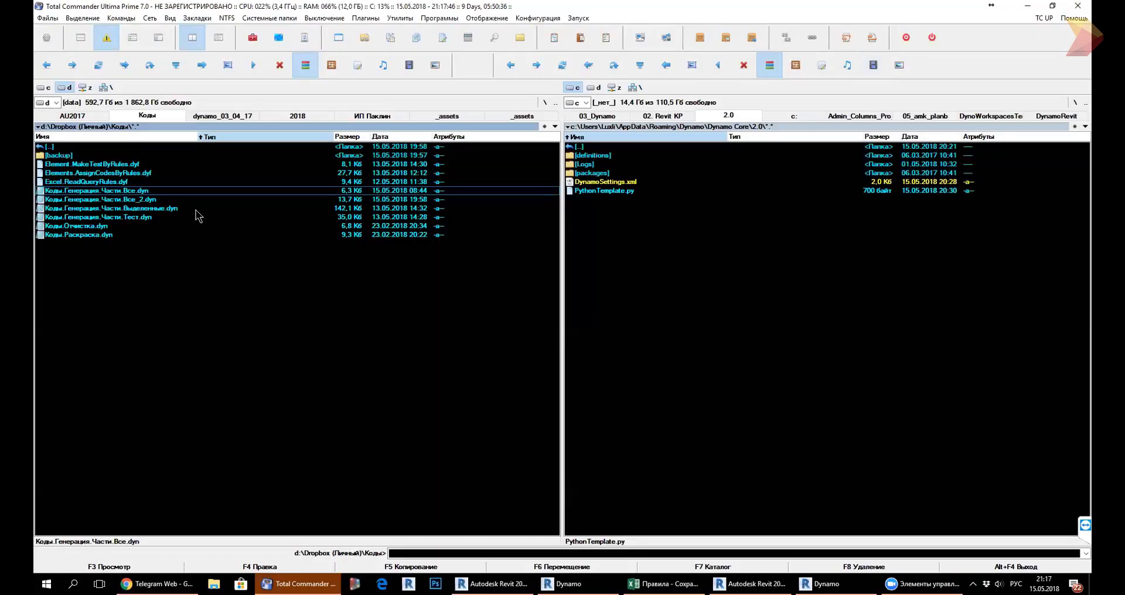
click(162, 198)
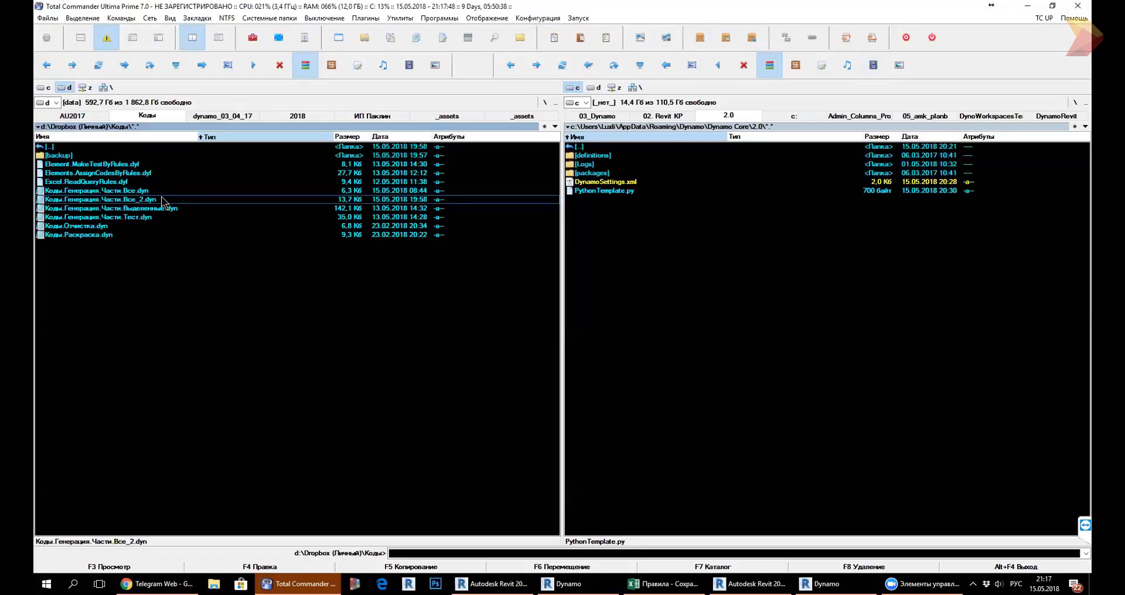
key(F4)
Scroll down the JSON to the NodeViews list and the end of the Camera block.
scroll(394, 319, down, 16)
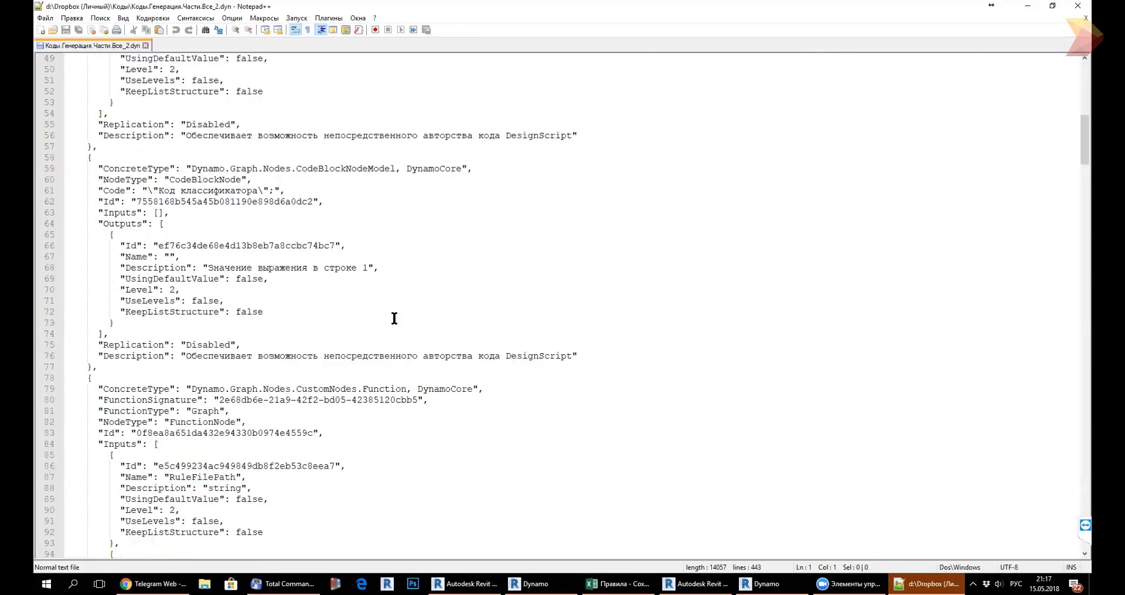
scroll(394, 318, down, 12)
scroll(395, 318, down, 12)
scroll(395, 317, down, 12)
scroll(396, 317, down, 8)
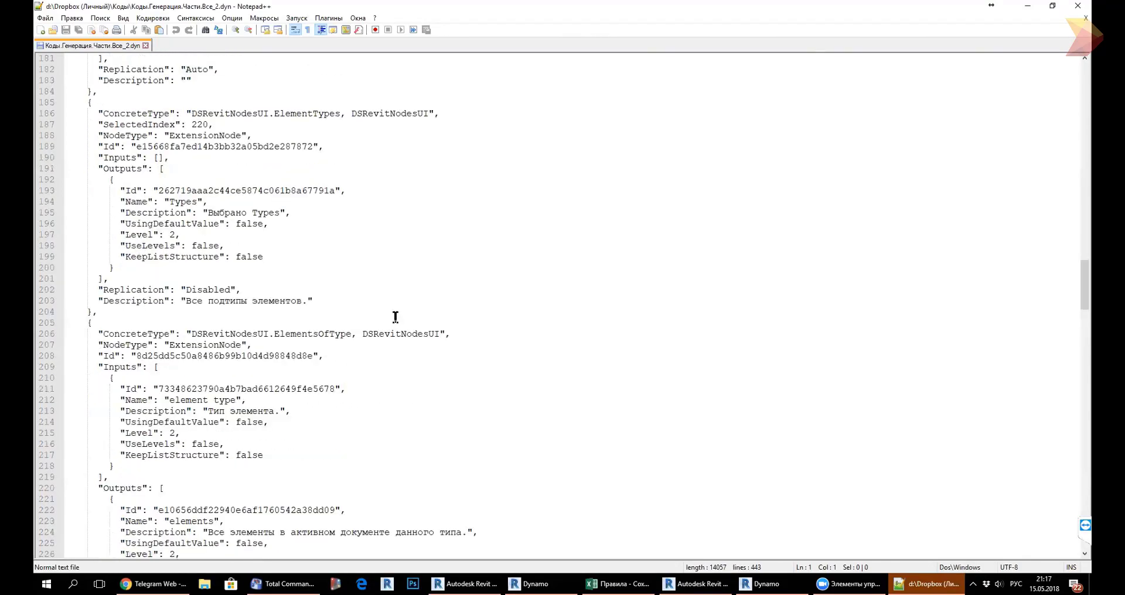
scroll(395, 317, down, 10)
scroll(396, 317, down, 10)
scroll(397, 316, down, 10)
scroll(397, 316, down, 10)
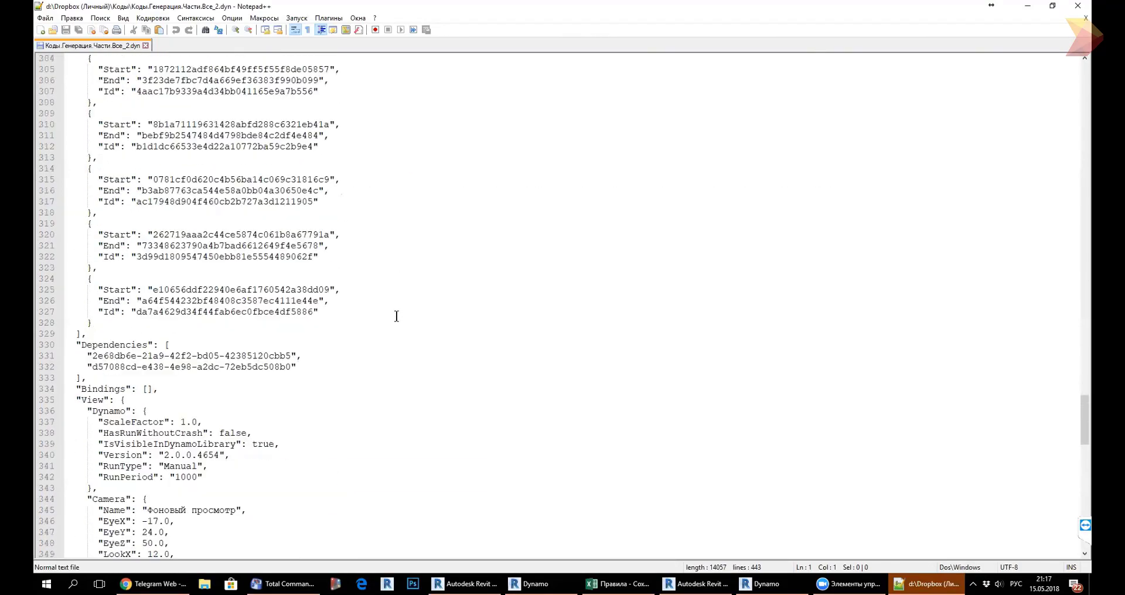
scroll(397, 316, down, 1)
scroll(397, 321, down, 5)
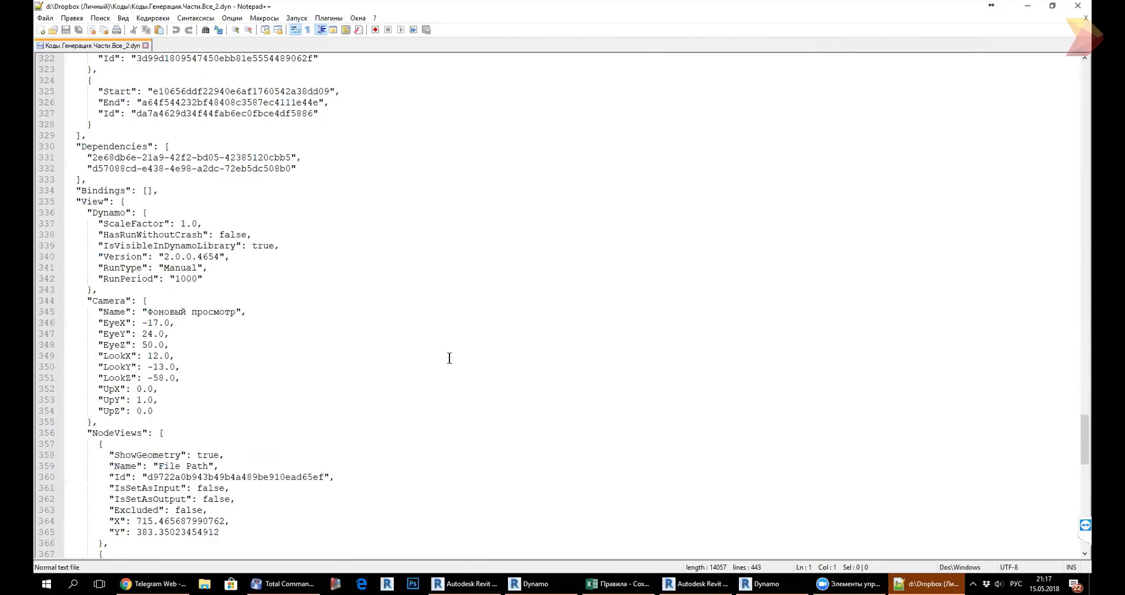
click(164, 434)
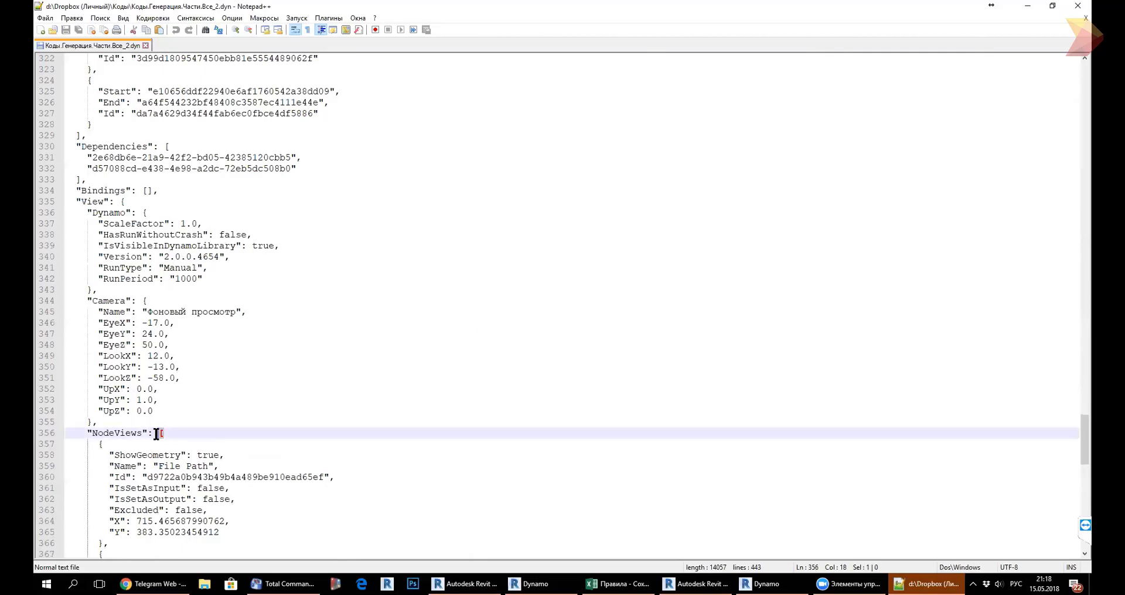
click(247, 422)
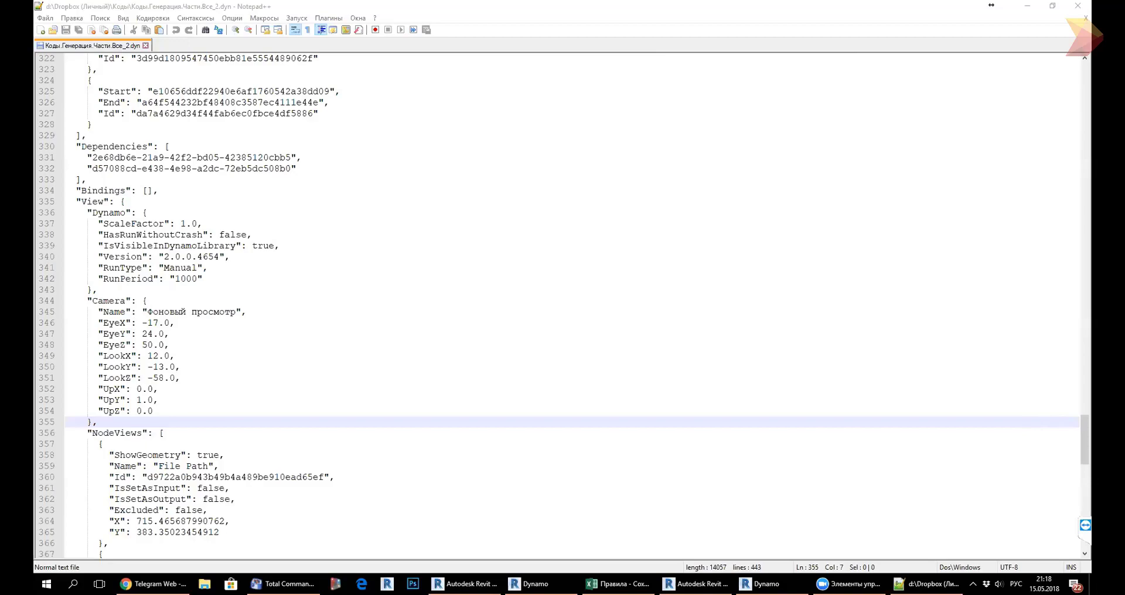
Scroll back up, select the first node block, review further down, then return to Dynamo.
scroll(548, 255, up, 3)
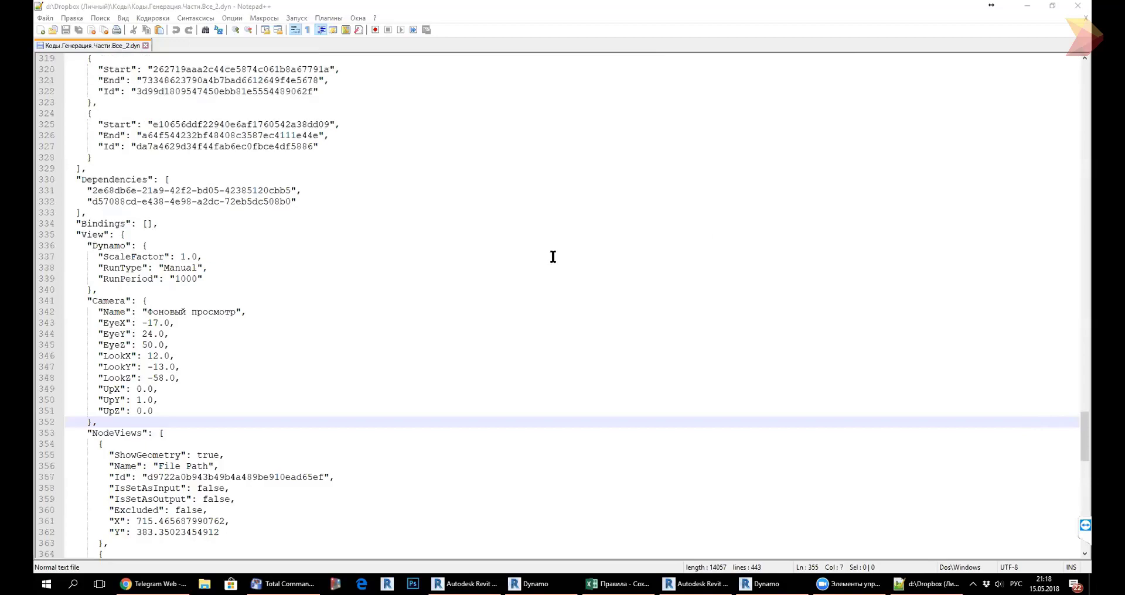
scroll(548, 256, up, 7)
scroll(545, 258, up, 8)
scroll(543, 261, up, 12)
scroll(543, 261, up, 12)
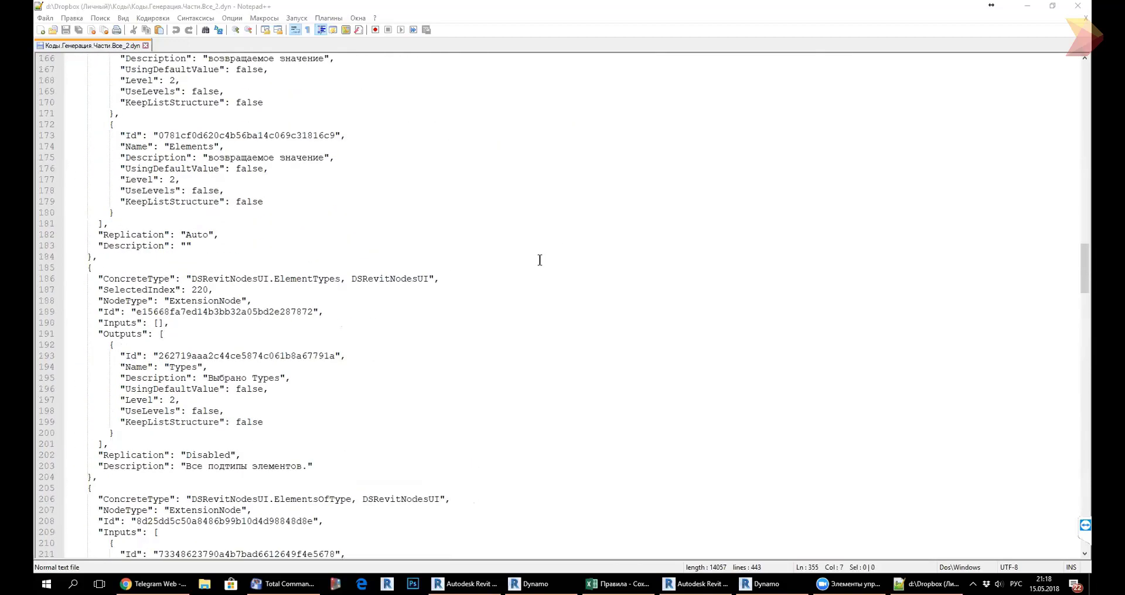
scroll(540, 261, up, 12)
scroll(538, 262, up, 12)
scroll(535, 263, up, 12)
scroll(535, 263, up, 9)
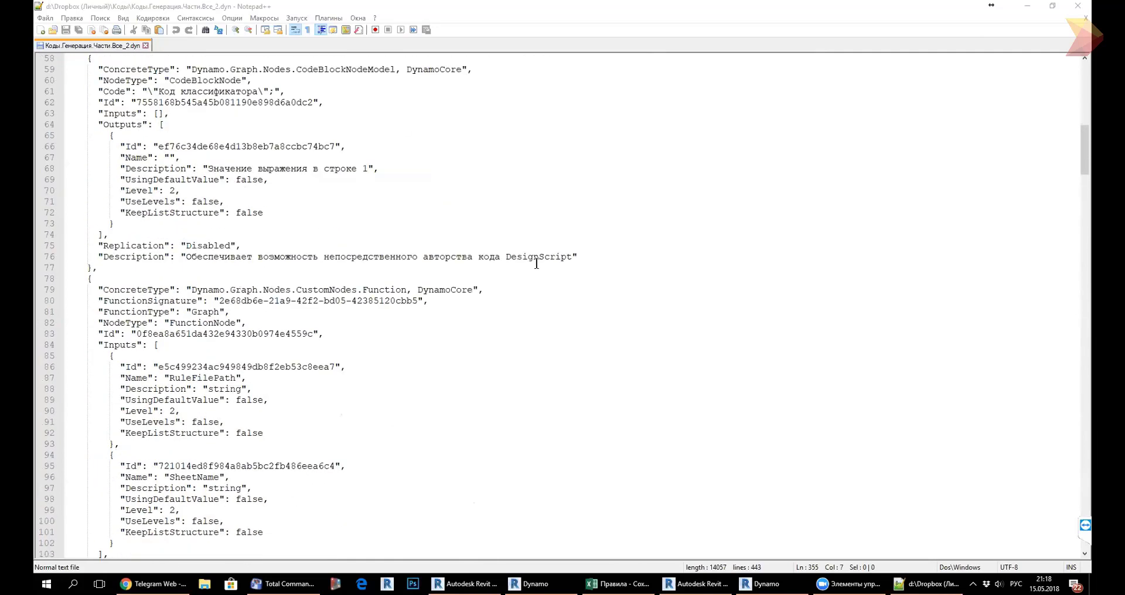
scroll(535, 265, up, 13)
scroll(537, 265, up, 7)
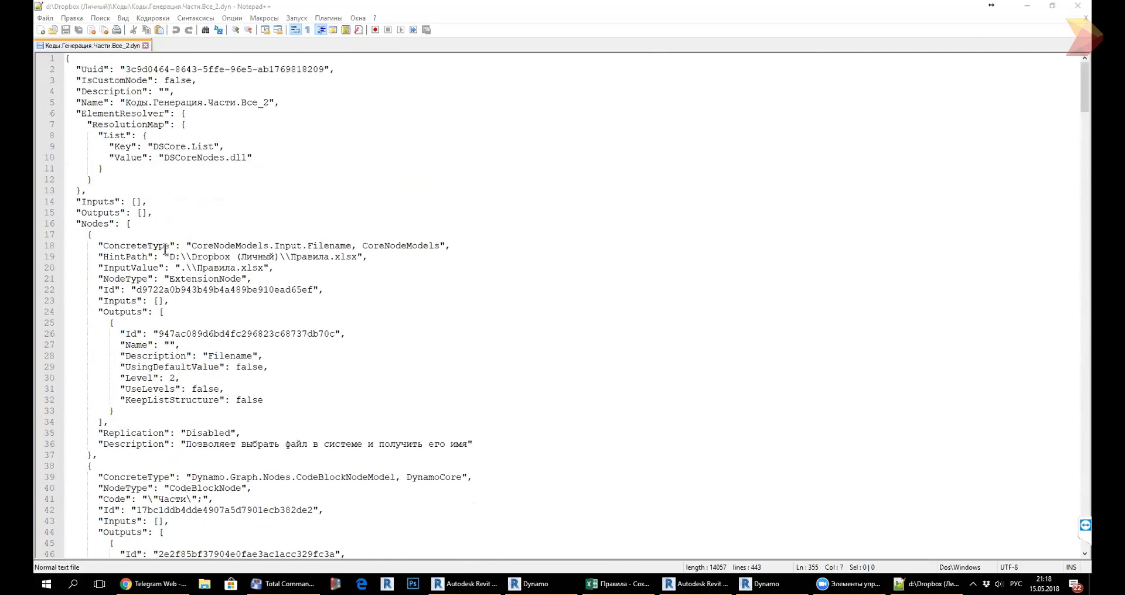
drag(77, 223, 298, 444)
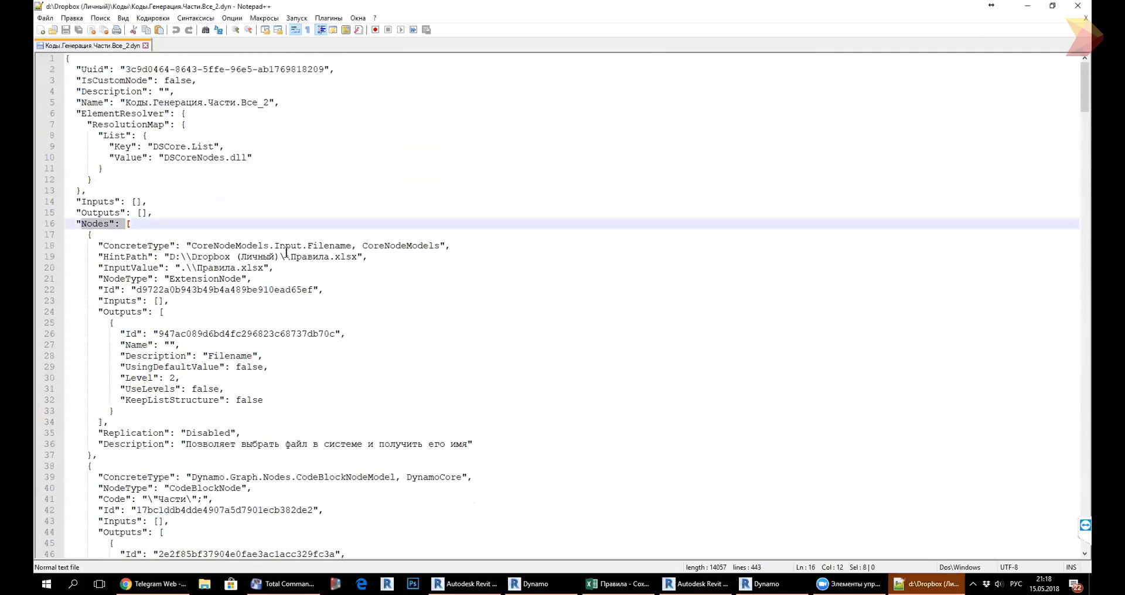
scroll(505, 326, down, 8)
scroll(504, 320, down, 15)
scroll(505, 321, down, 15)
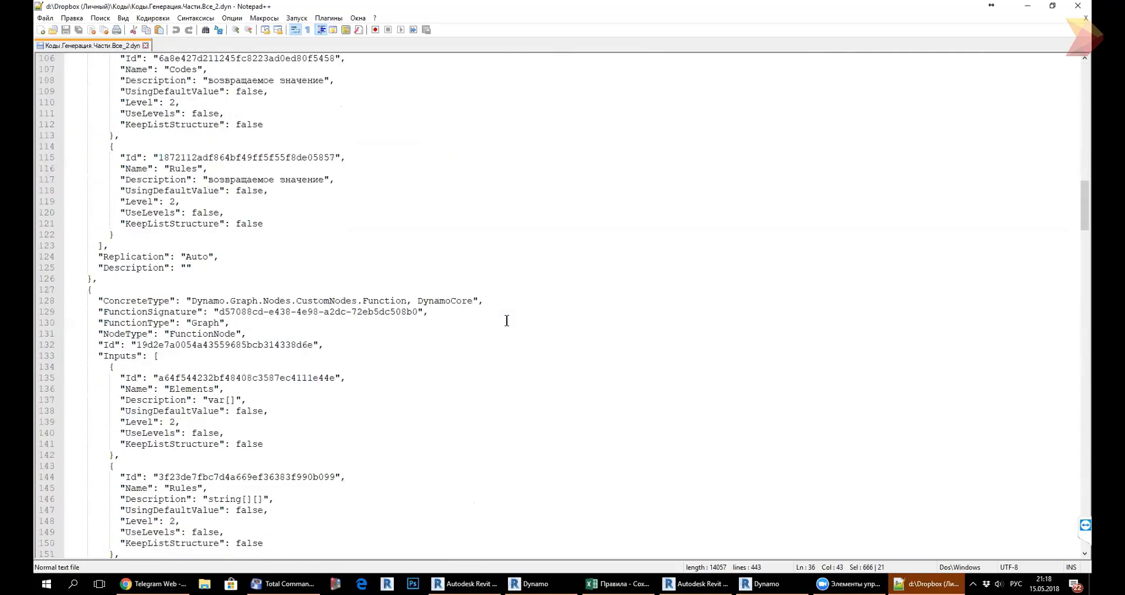
scroll(505, 321, down, 8)
scroll(504, 316, down, 9)
click(505, 314)
scroll(504, 316, down, 9)
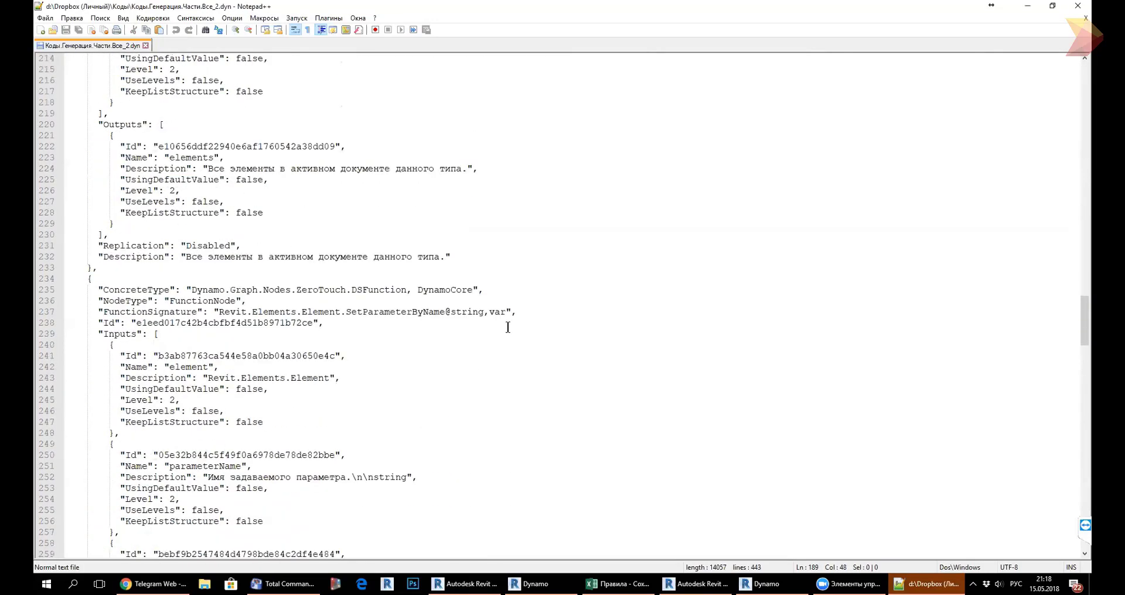
scroll(506, 322, down, 9)
scroll(507, 324, down, 10)
scroll(507, 326, down, 9)
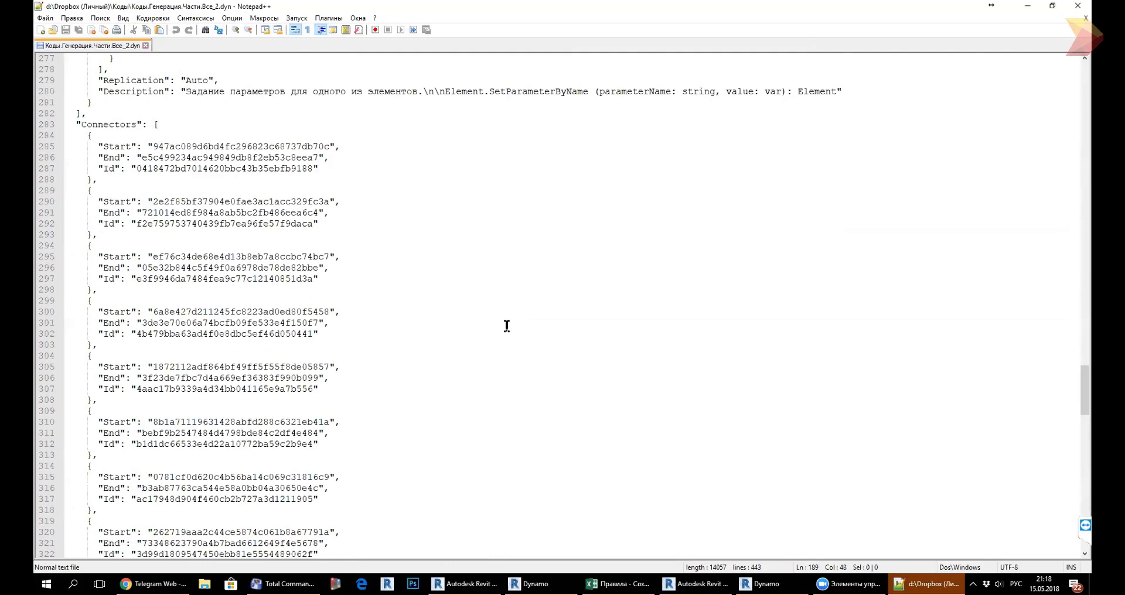
scroll(507, 326, down, 9)
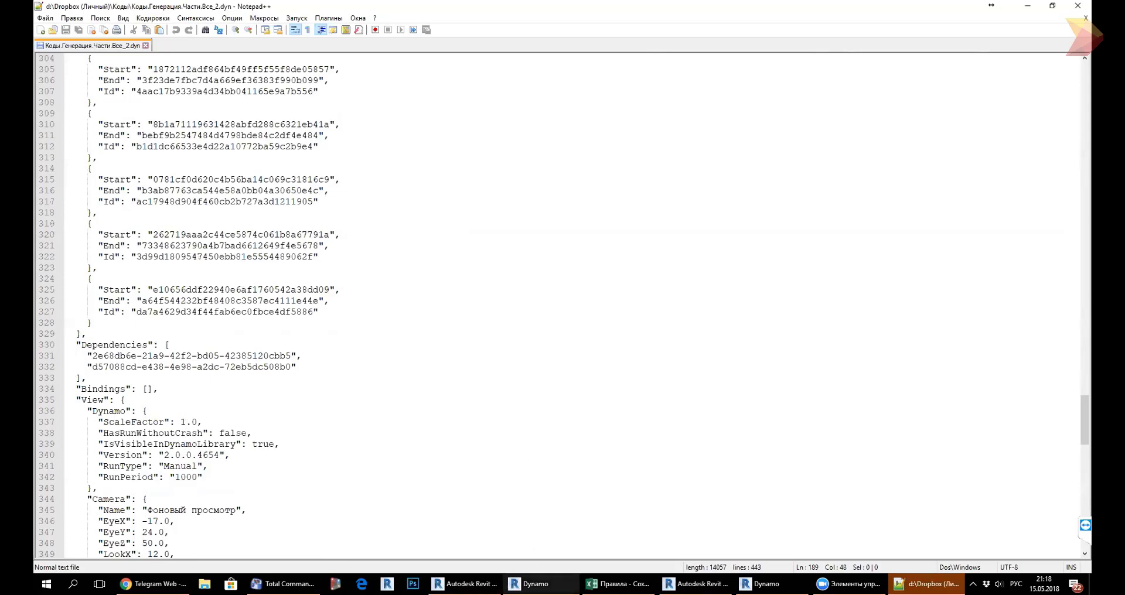
click(530, 584)
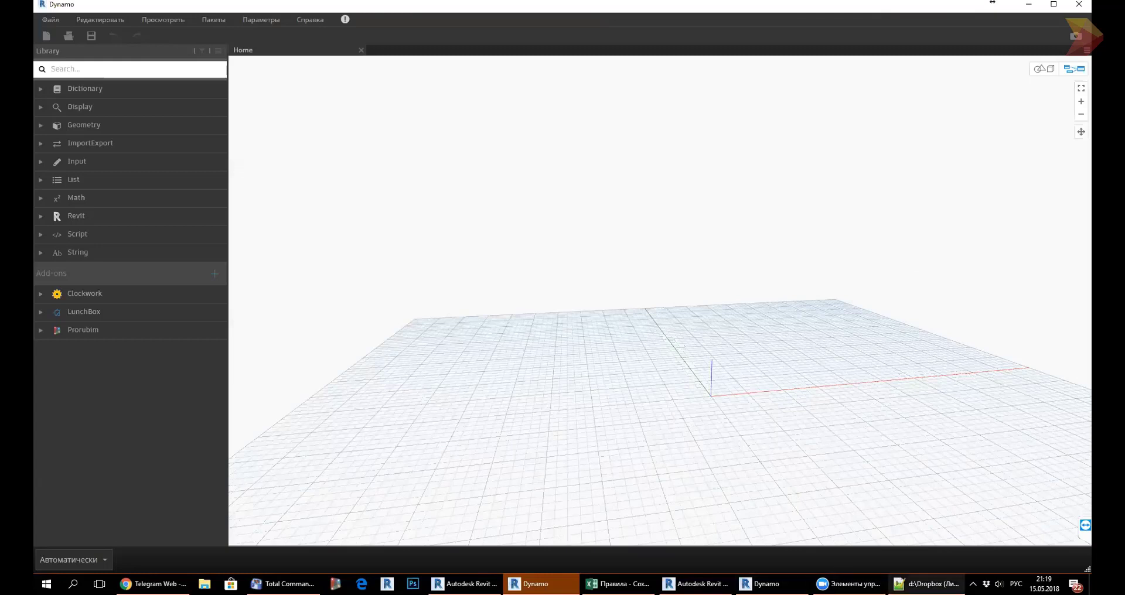
Close the Notepad++ window showing the .dyn file and switch back to Dynamo.
click(927, 584)
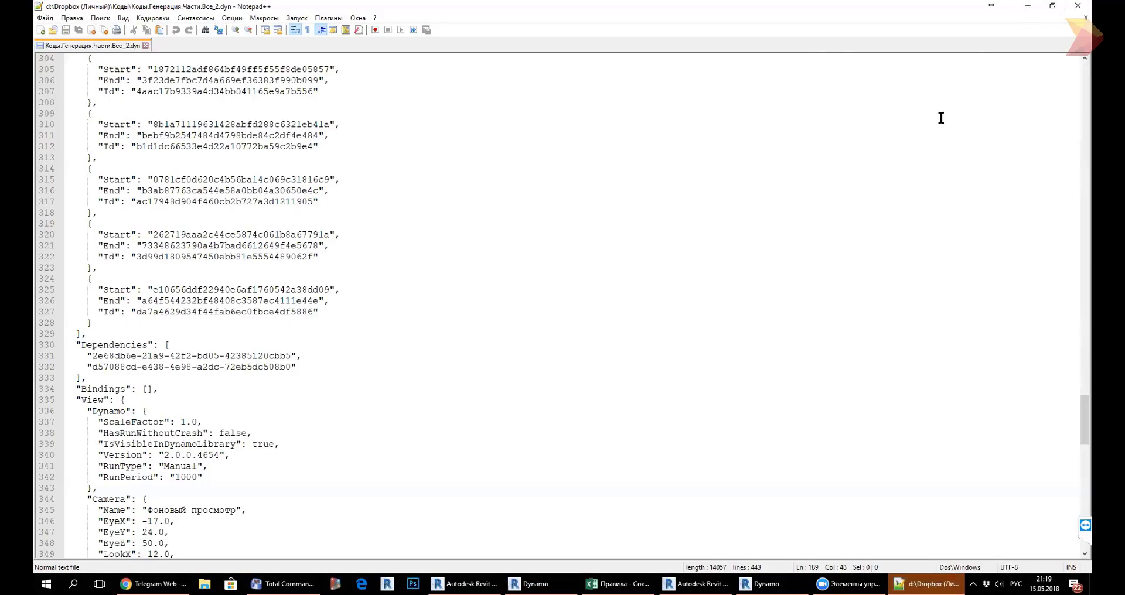
click(1077, 5)
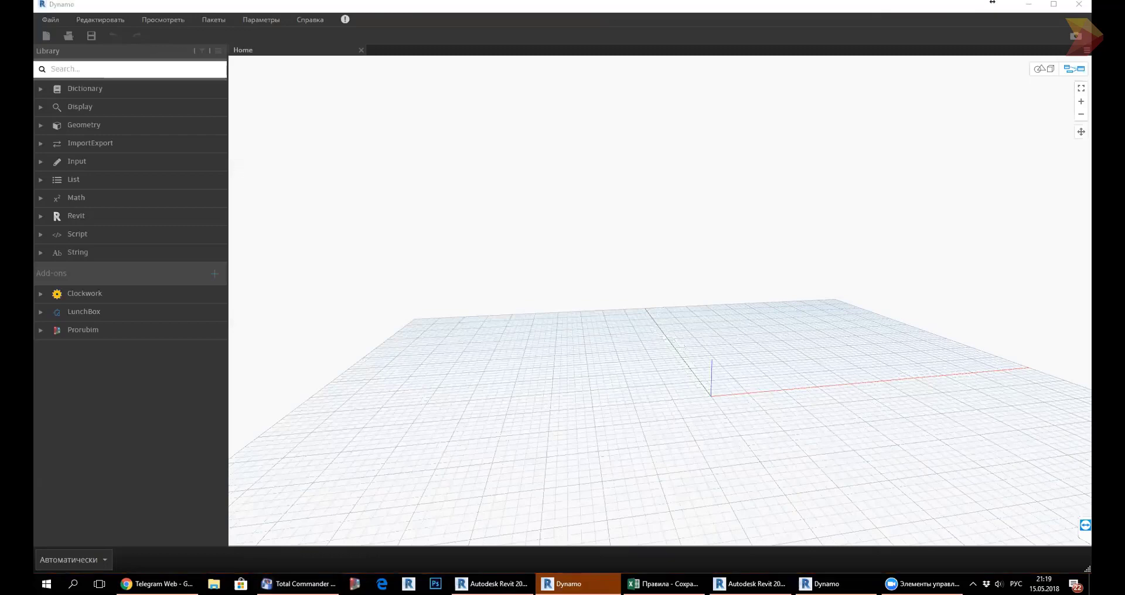
click(299, 584)
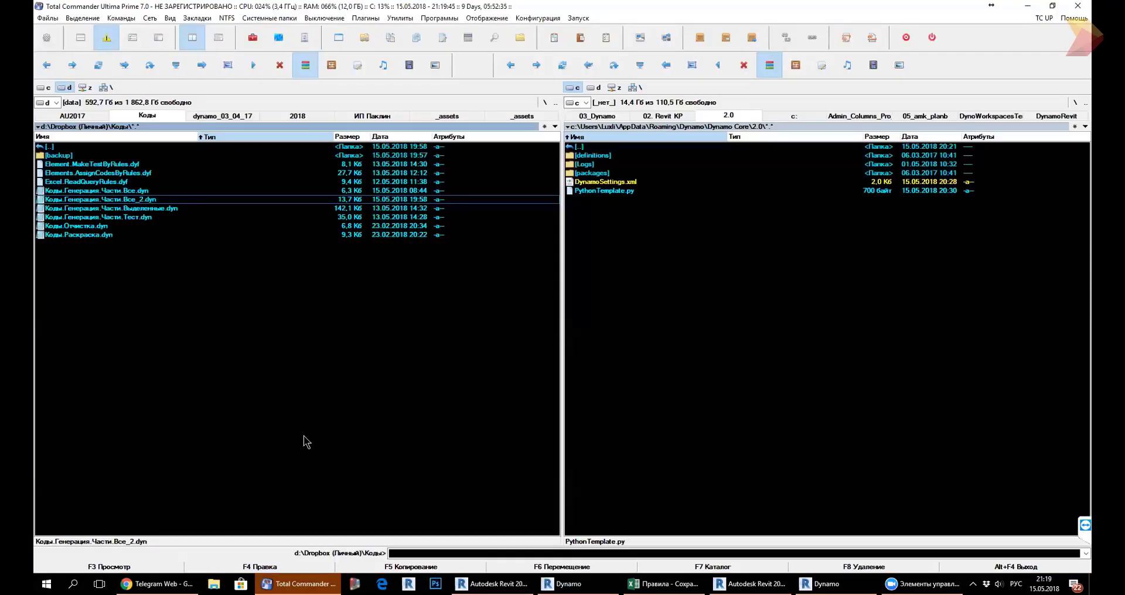
key(alt+Tab)
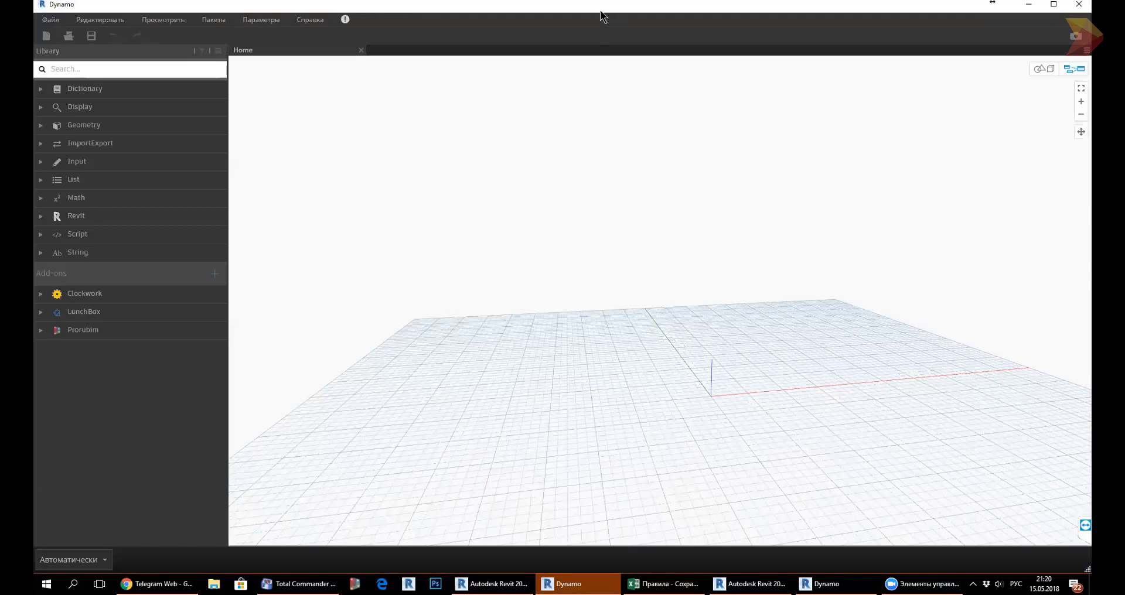
Restore and re-maximize the Dynamo window, browse the library, then bring Total Commander forward.
double_click(750, 6)
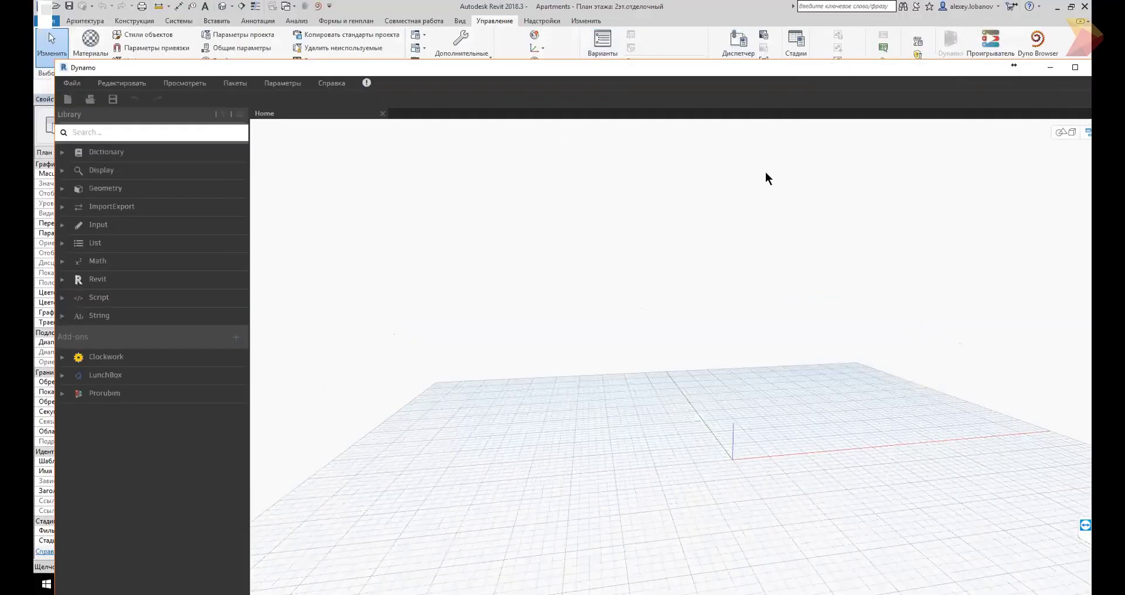
double_click(690, 70)
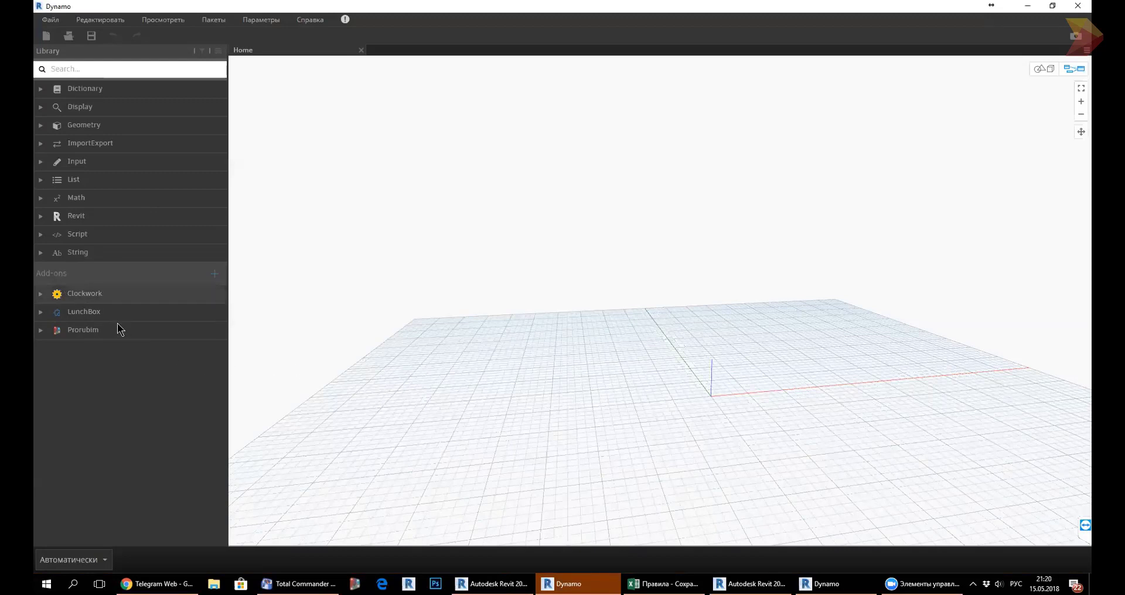
drag(117, 326, 112, 312)
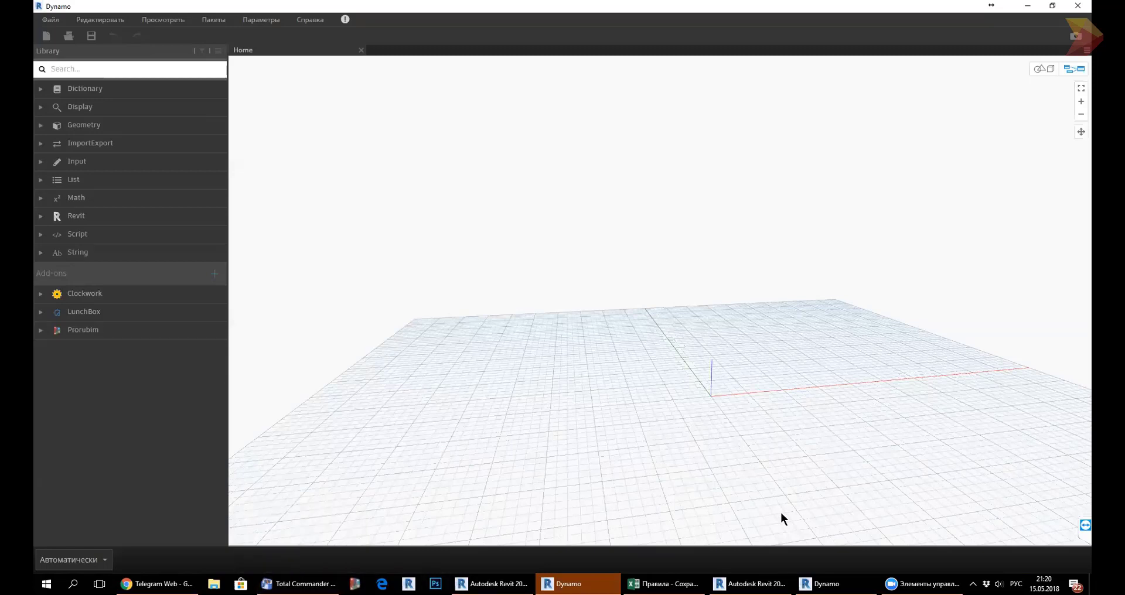
click(298, 583)
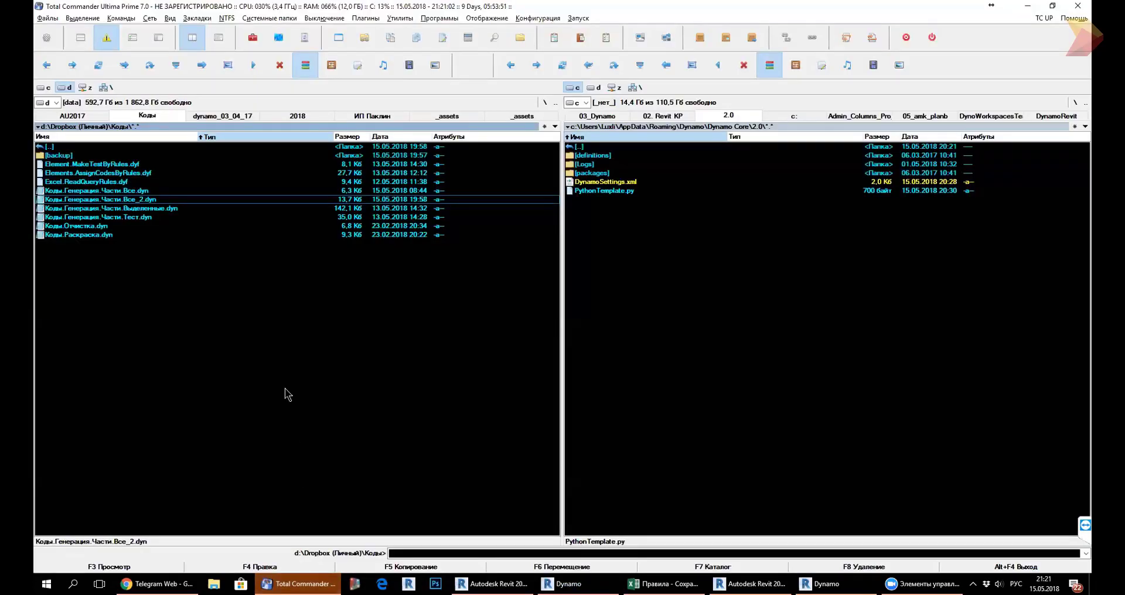
Select Коды.Генерация.Части.Все_2.dyn in the left panel and open it in Notepad++ with F4.
click(196, 190)
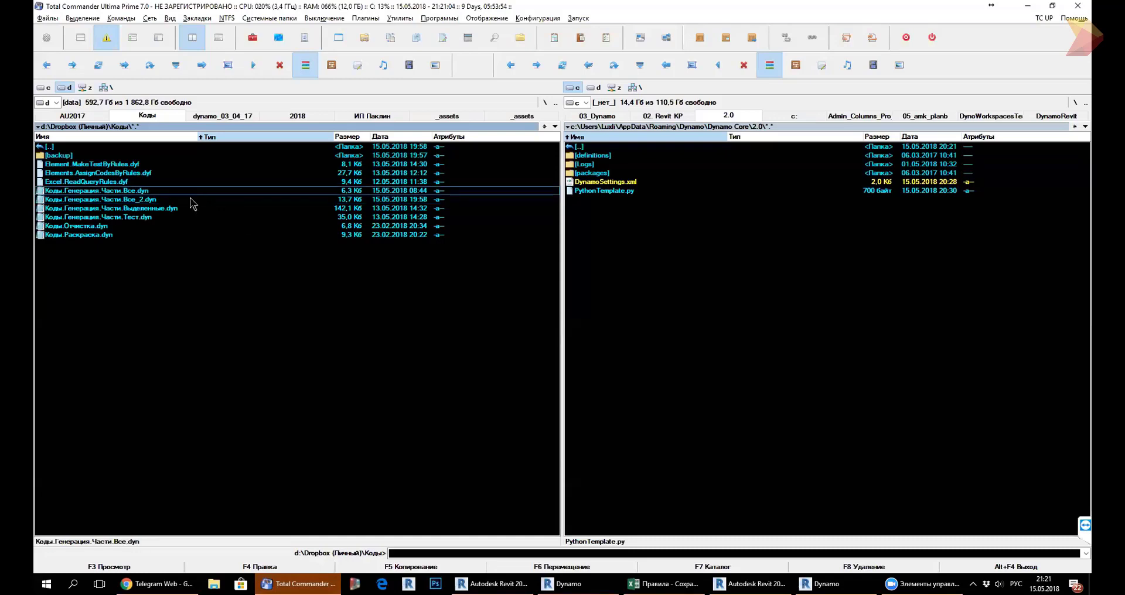
click(190, 199)
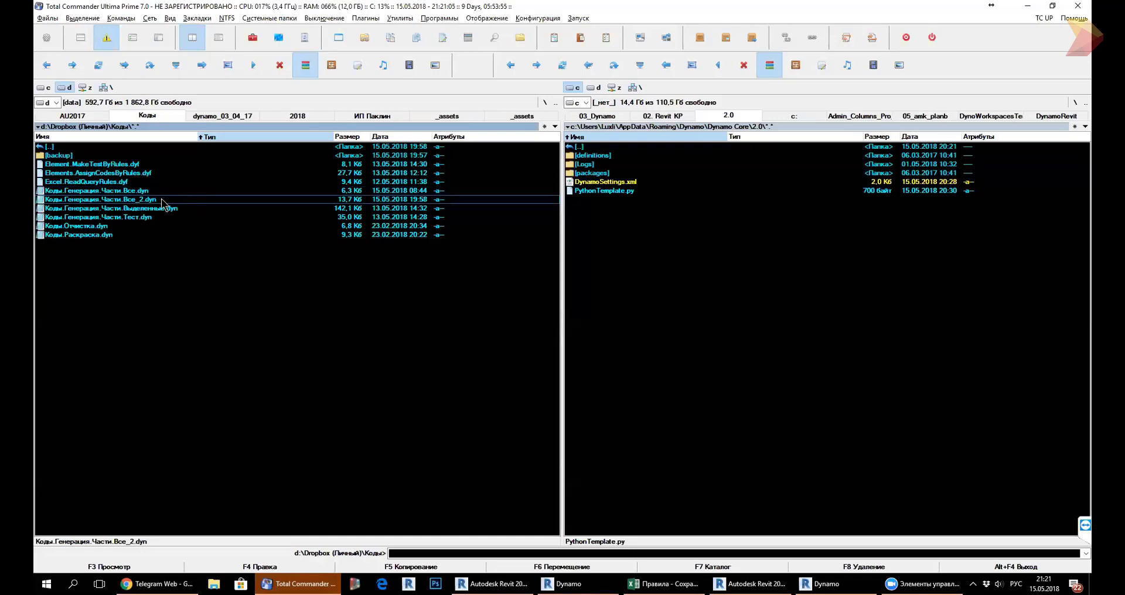
click(346, 190)
click(343, 200)
key(F4)
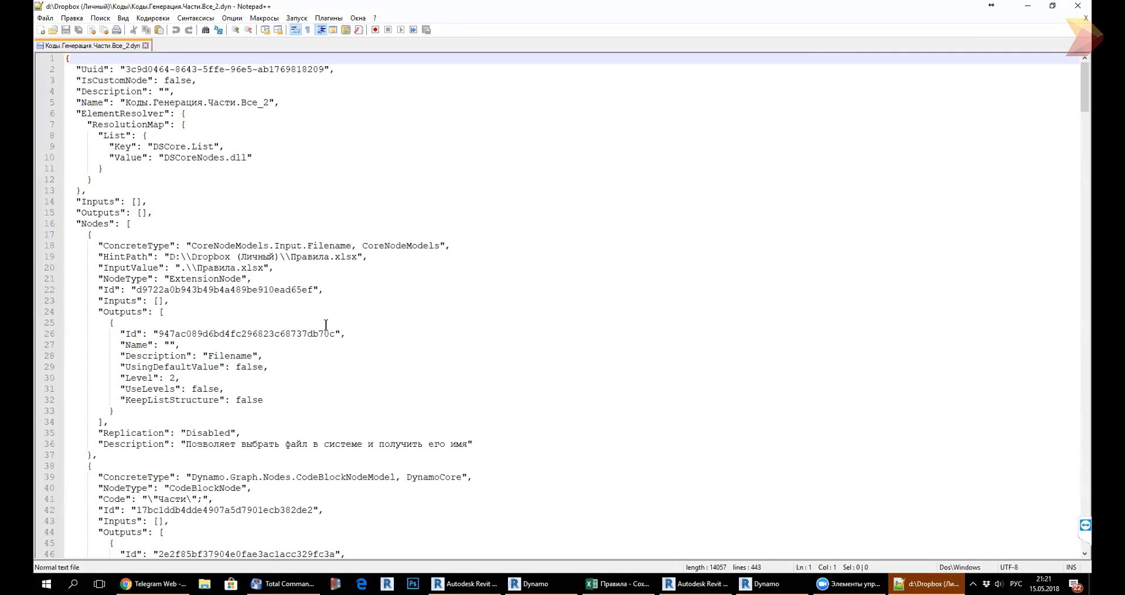
Mark the first node's Id line, scroll through the node definitions to Connectors, and close Notepad++.
click(320, 294)
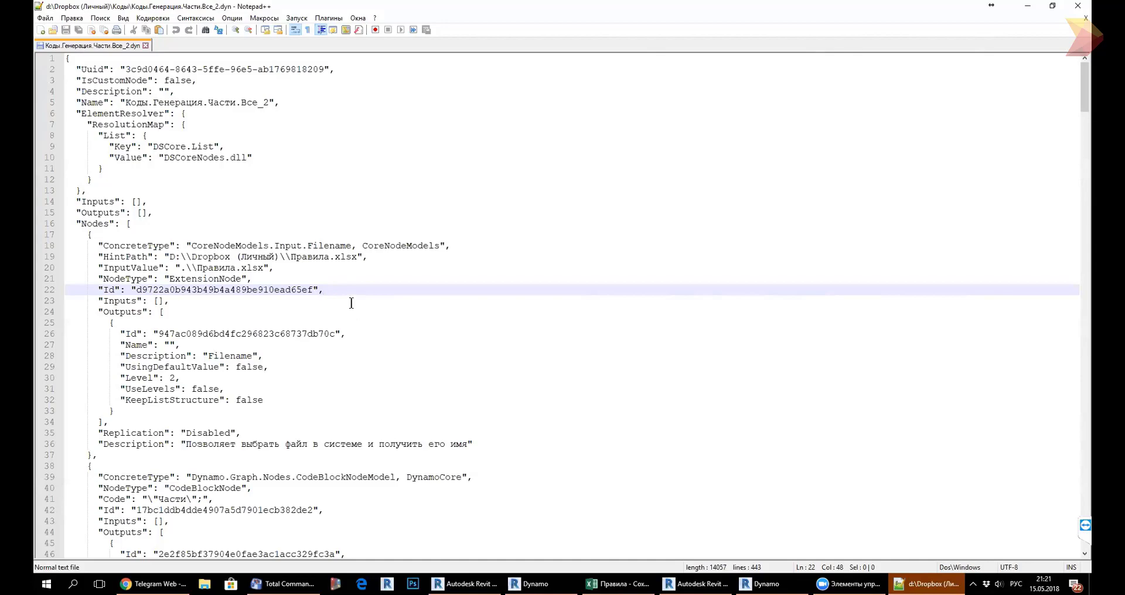
scroll(350, 302, down, 7)
scroll(342, 301, down, 8)
scroll(341, 301, down, 11)
scroll(339, 302, down, 11)
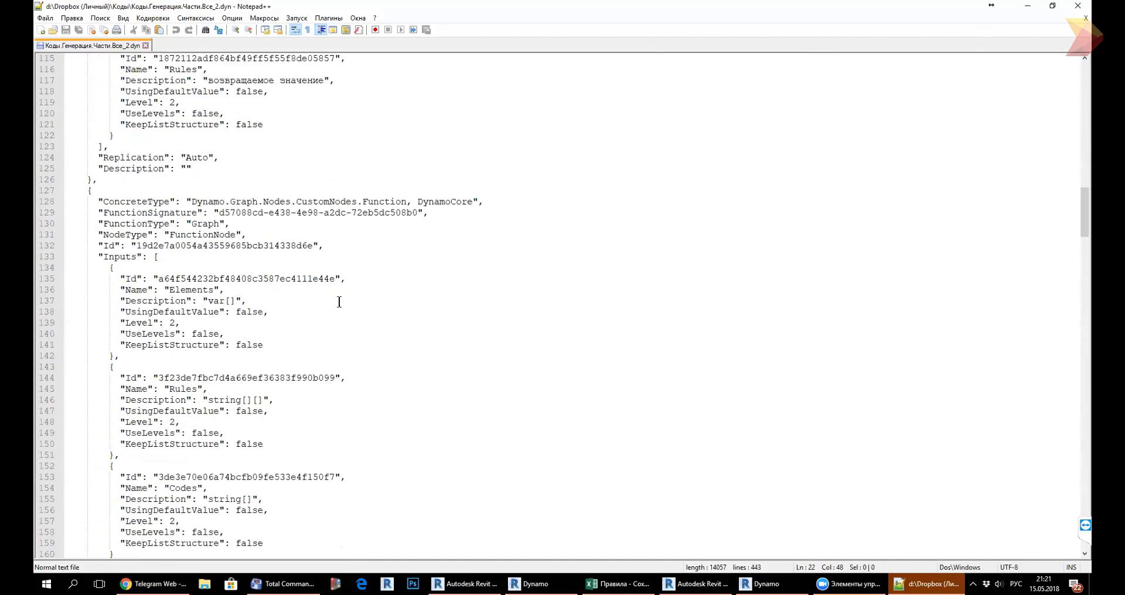
scroll(339, 301, down, 11)
scroll(336, 302, down, 10)
scroll(337, 301, down, 5)
scroll(337, 301, down, 3)
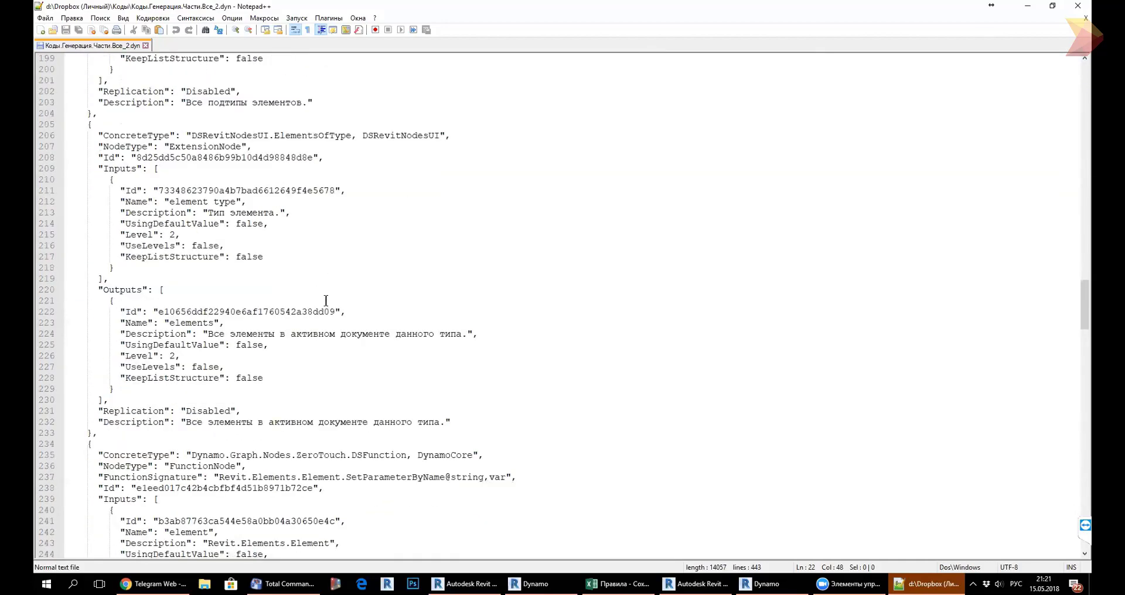
scroll(337, 302, up, 3)
scroll(343, 187, down, 1)
scroll(463, 281, down, 12)
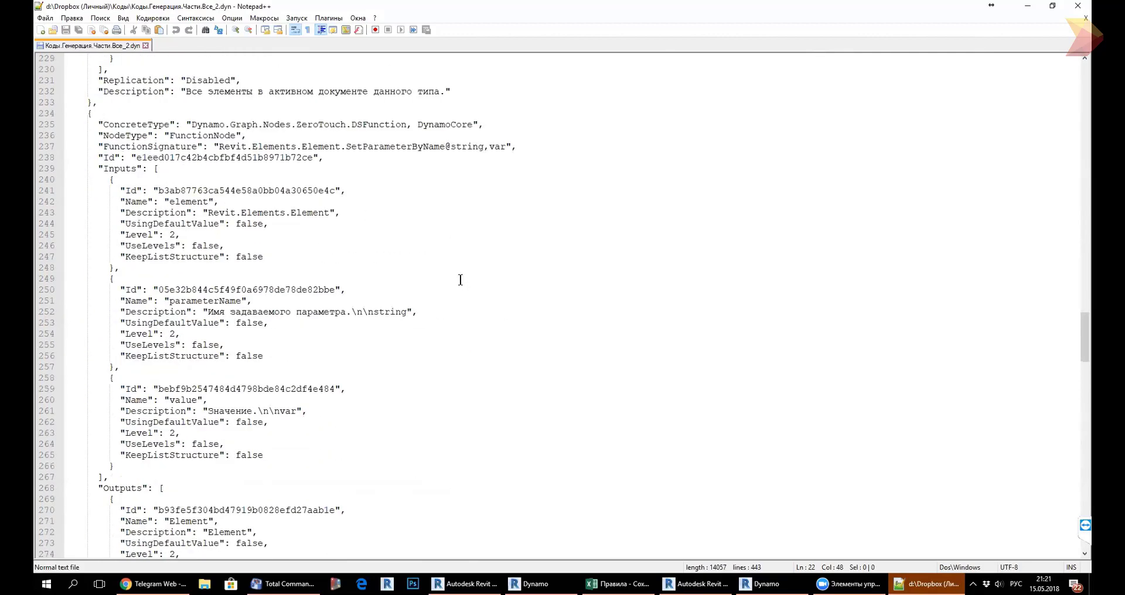
scroll(461, 280, down, 7)
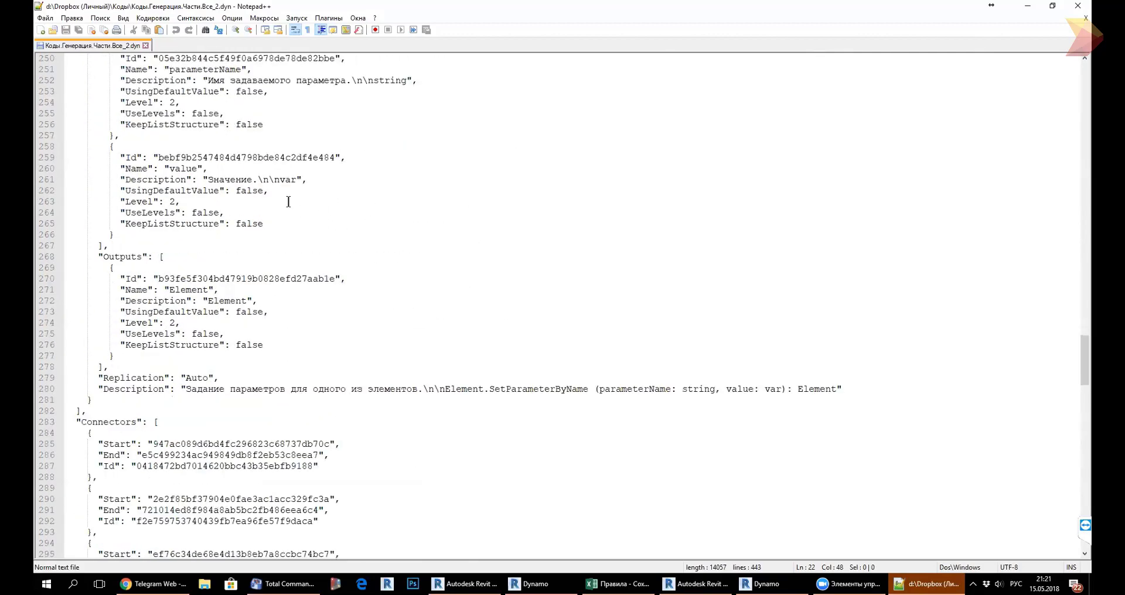
click(1077, 7)
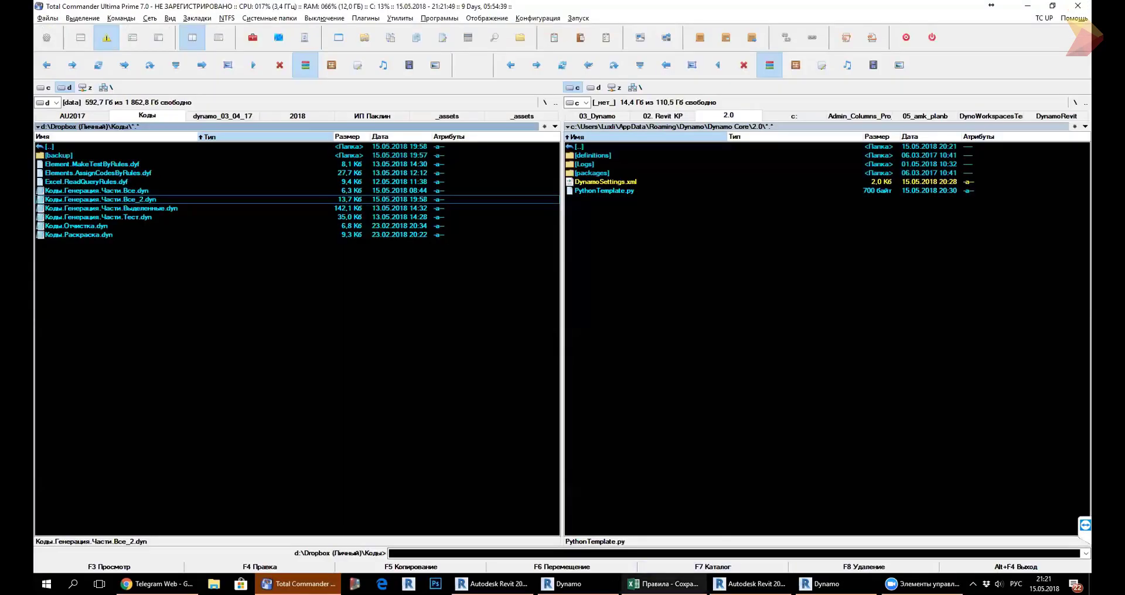
Switch between the Dynamo windows and the browser, ending on the Dynamo 2.0 window.
click(577, 584)
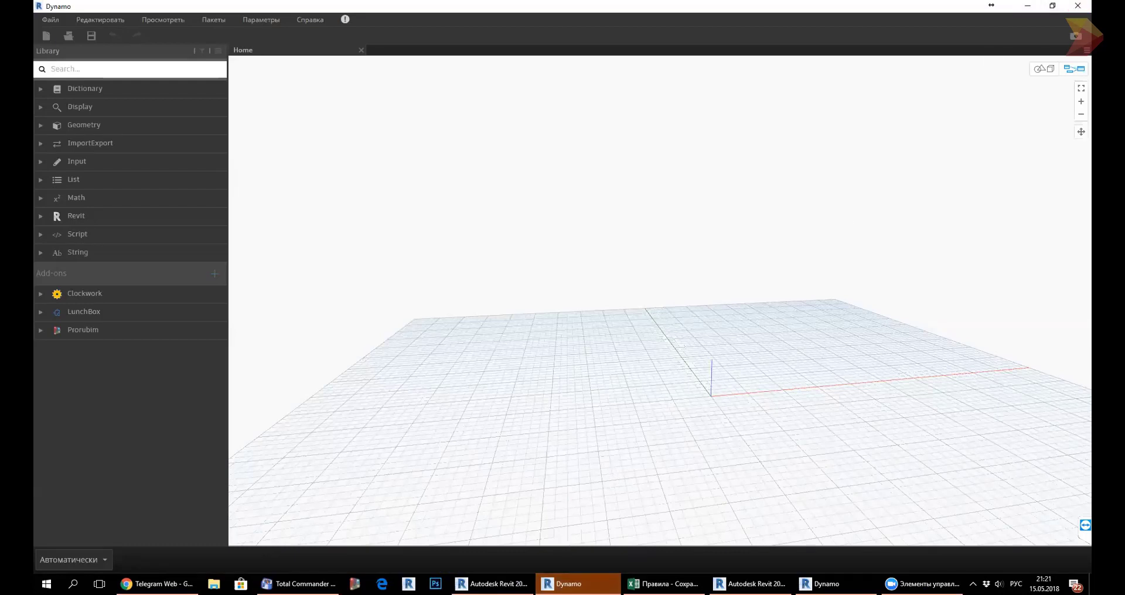
key(alt+Tab)
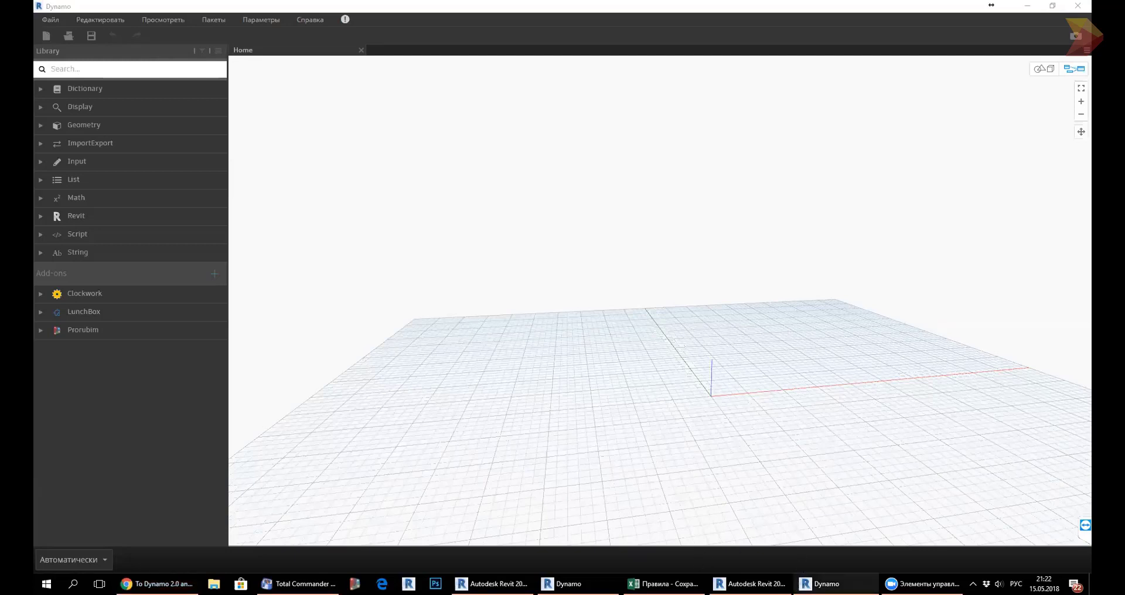
click(826, 584)
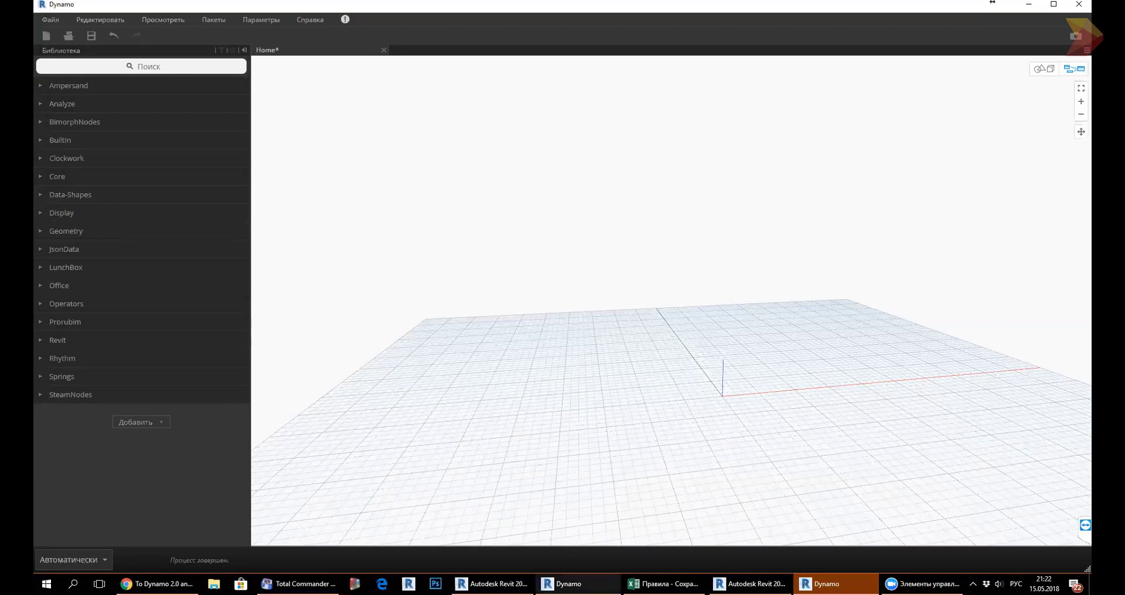
click(577, 584)
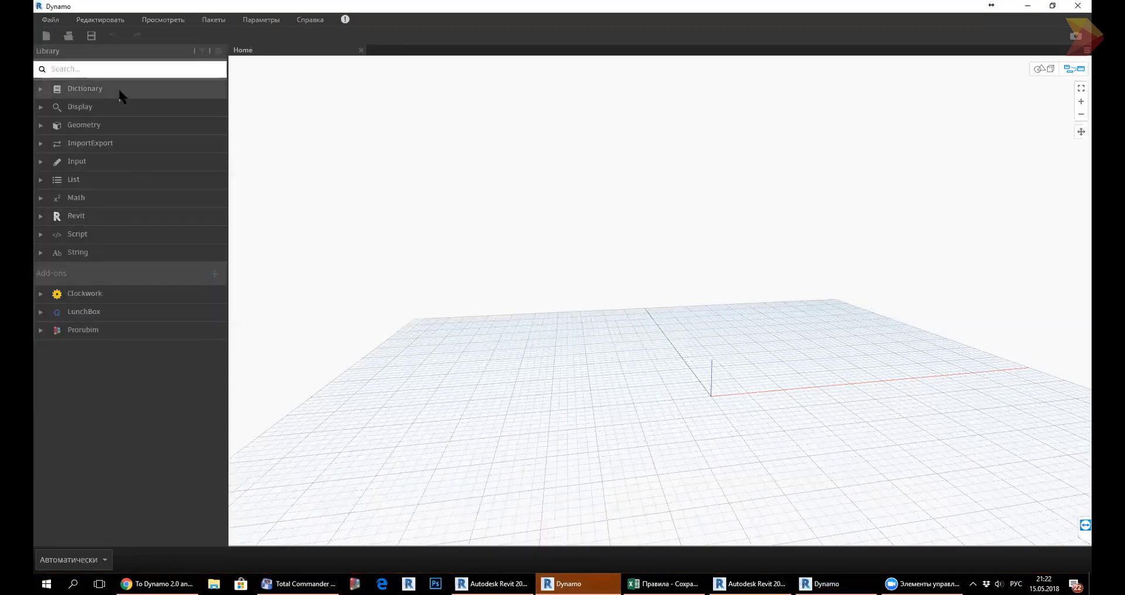
mouse_move(826, 584)
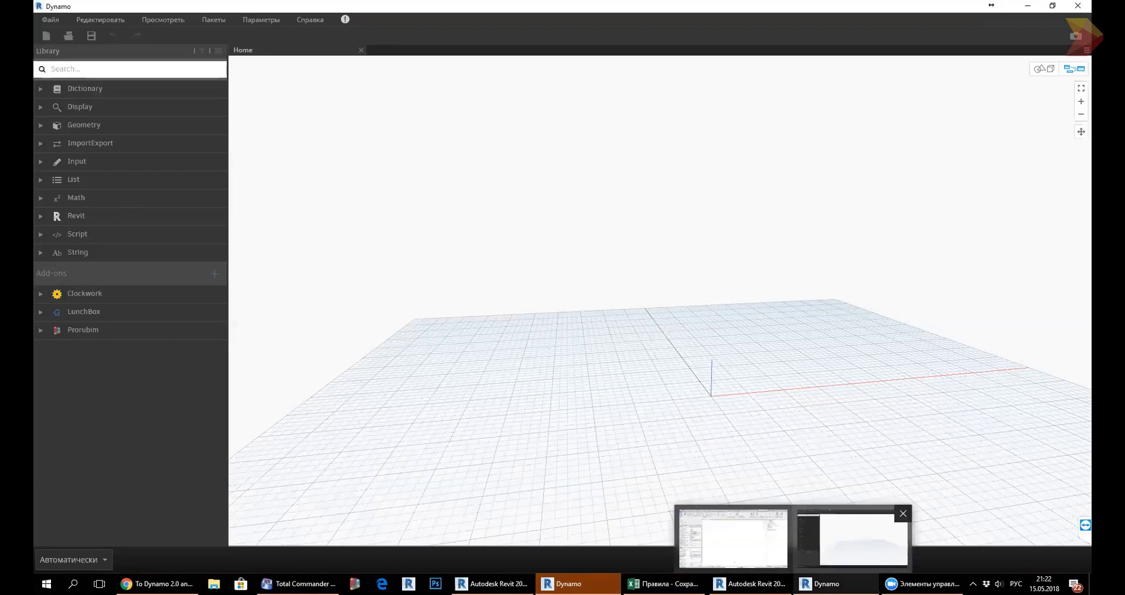
click(852, 538)
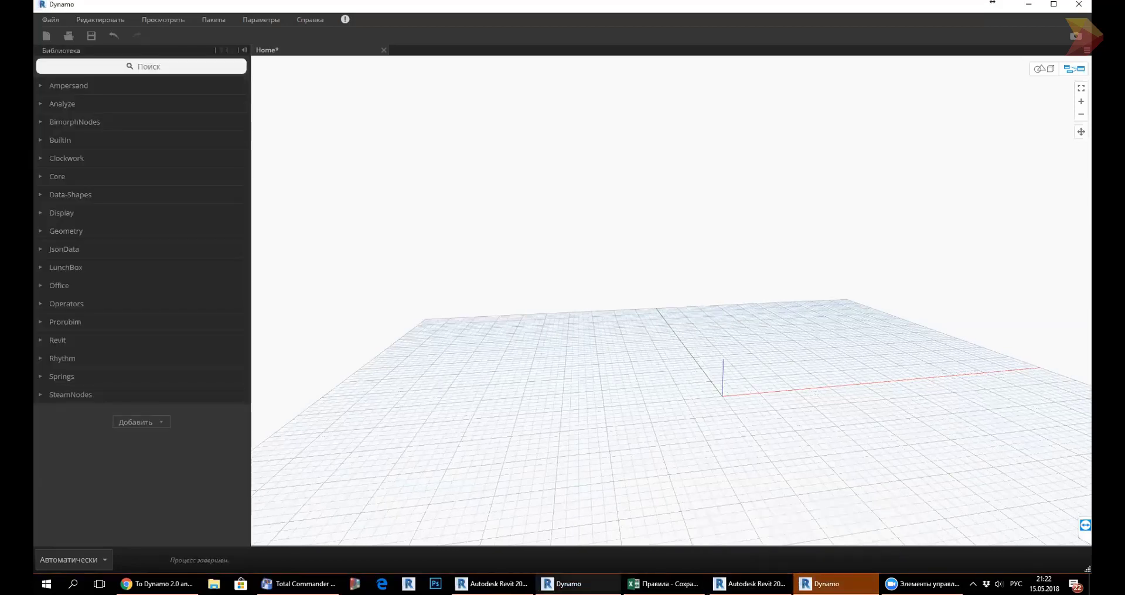
click(563, 584)
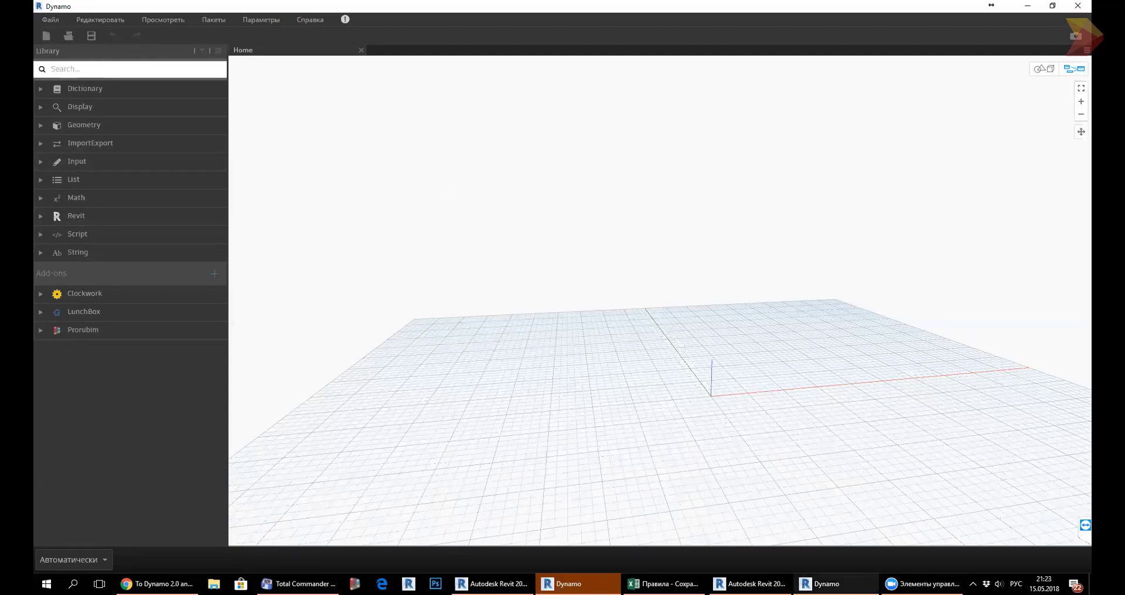
click(820, 584)
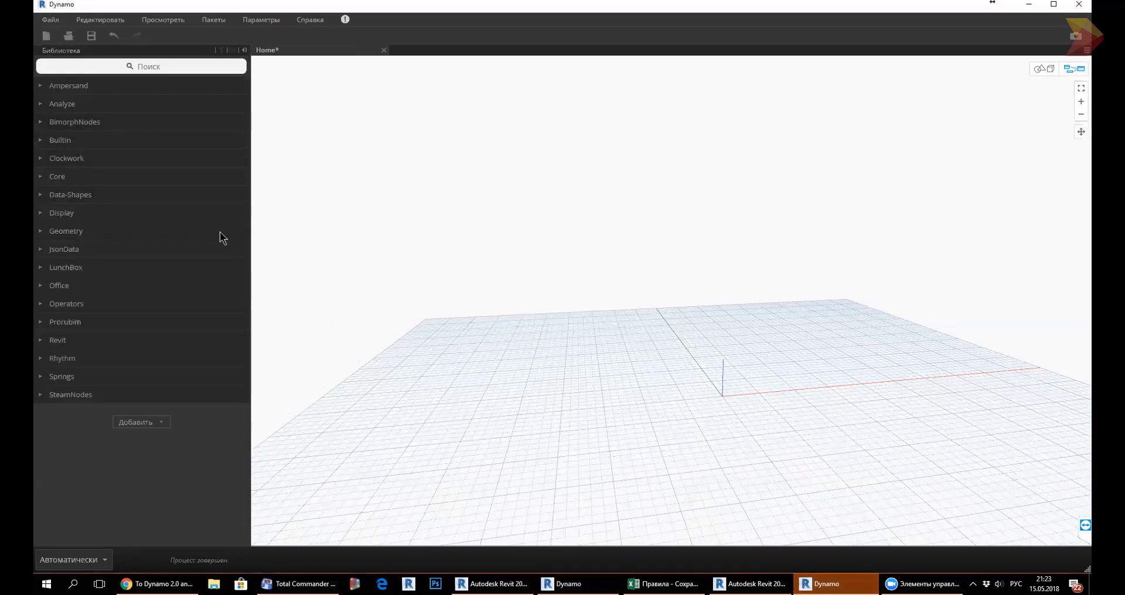
click(41, 140)
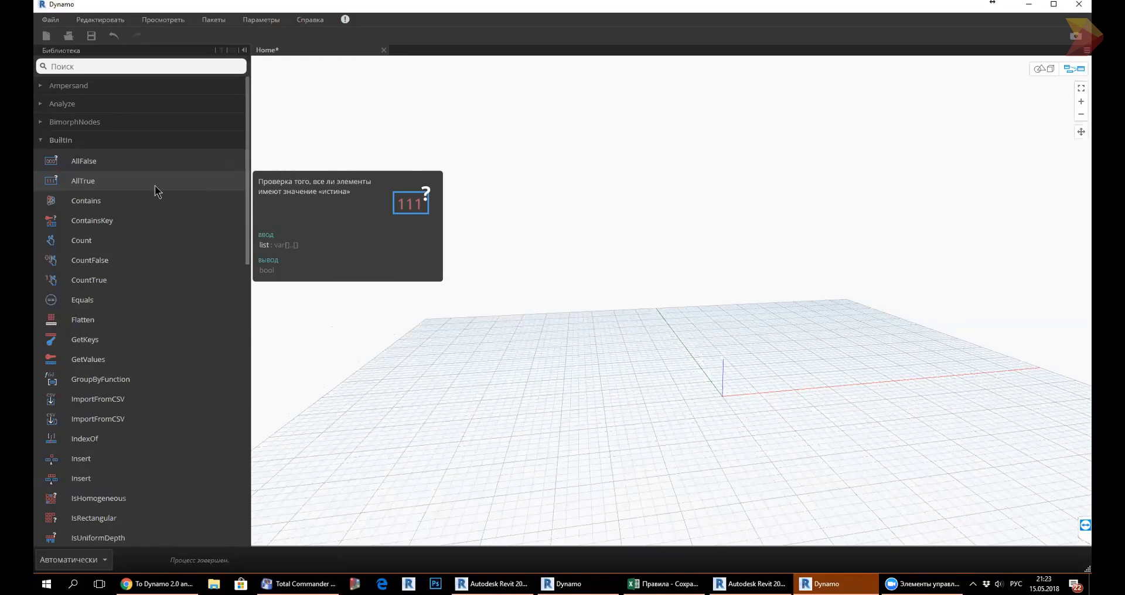
click(67, 142)
click(58, 177)
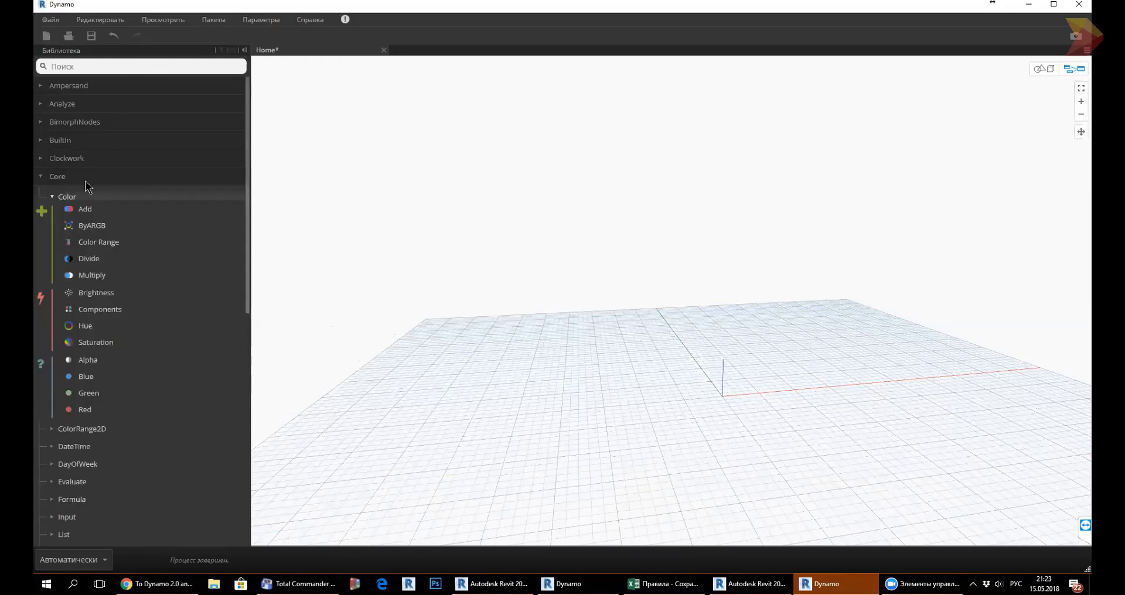
click(55, 198)
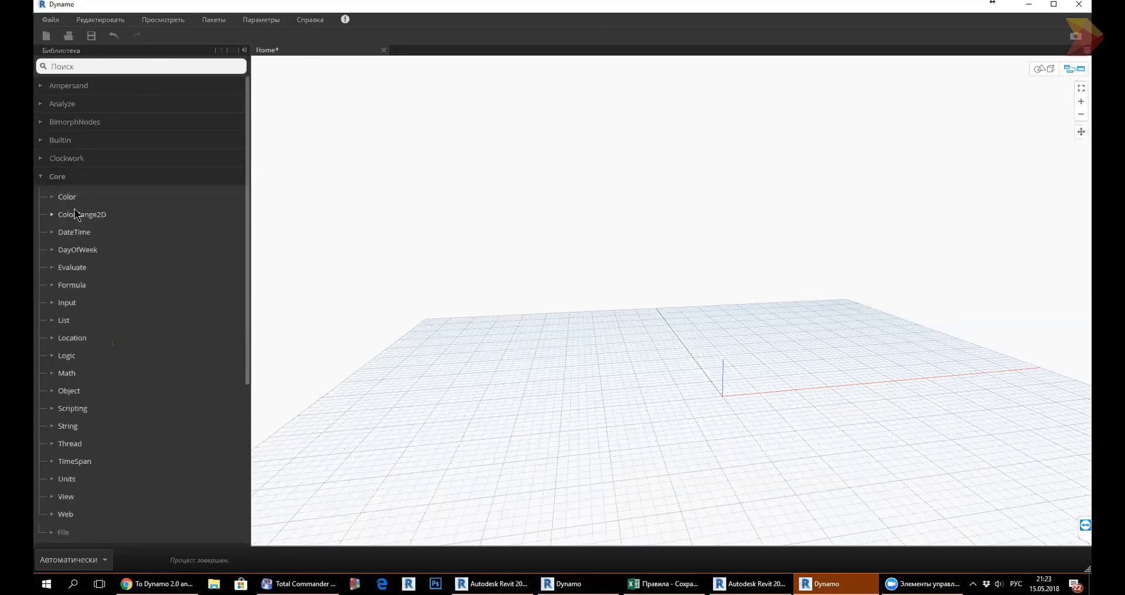
scroll(153, 239, down, 5)
scroll(153, 239, up, 2)
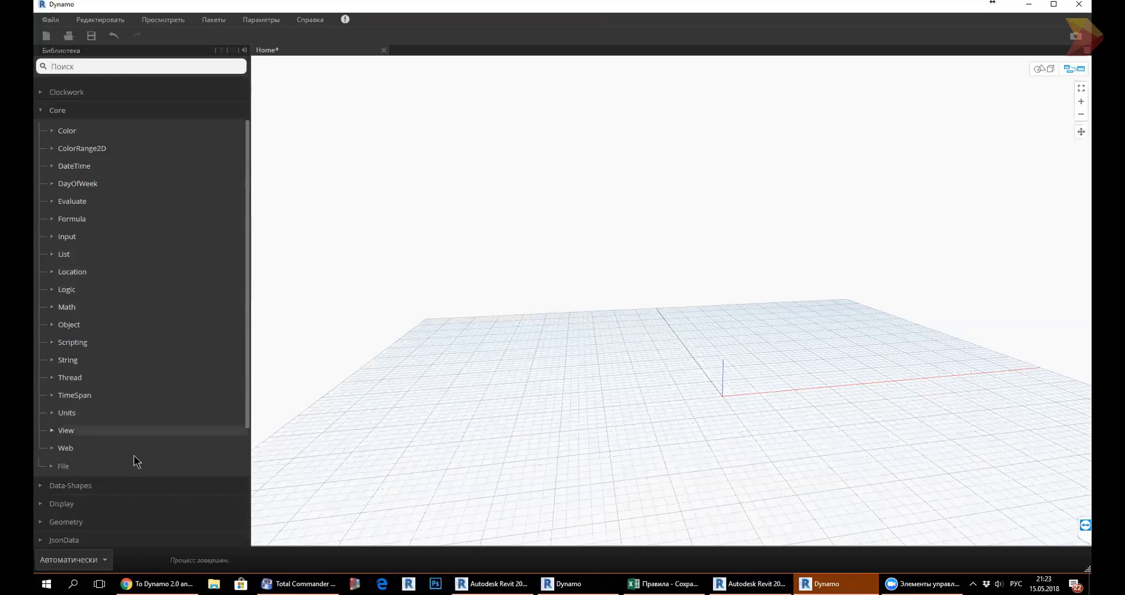
scroll(143, 442, up, 2)
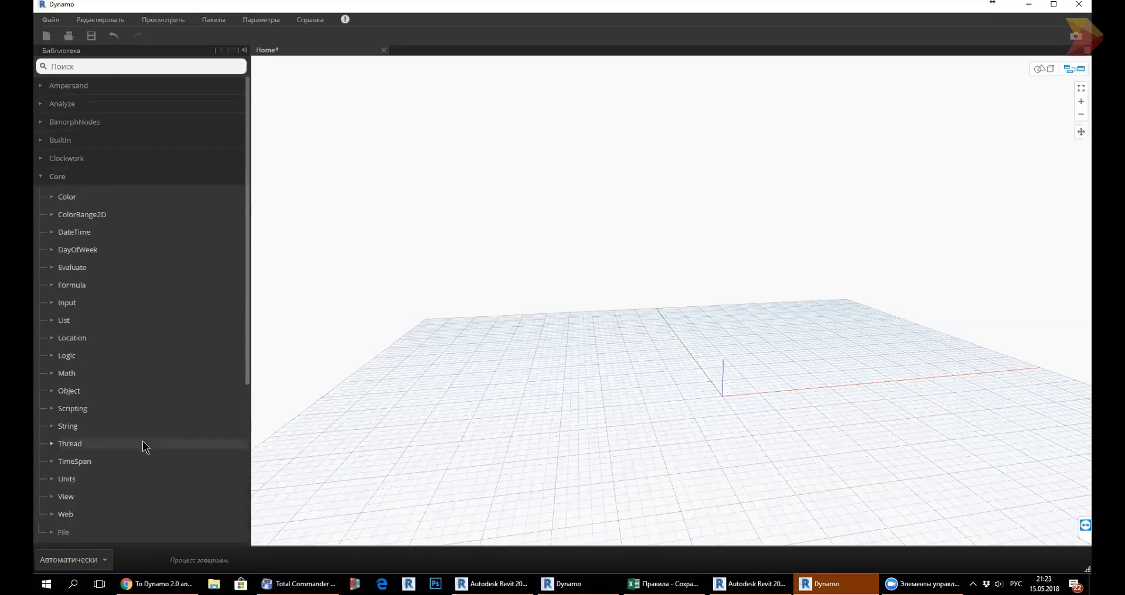
click(49, 177)
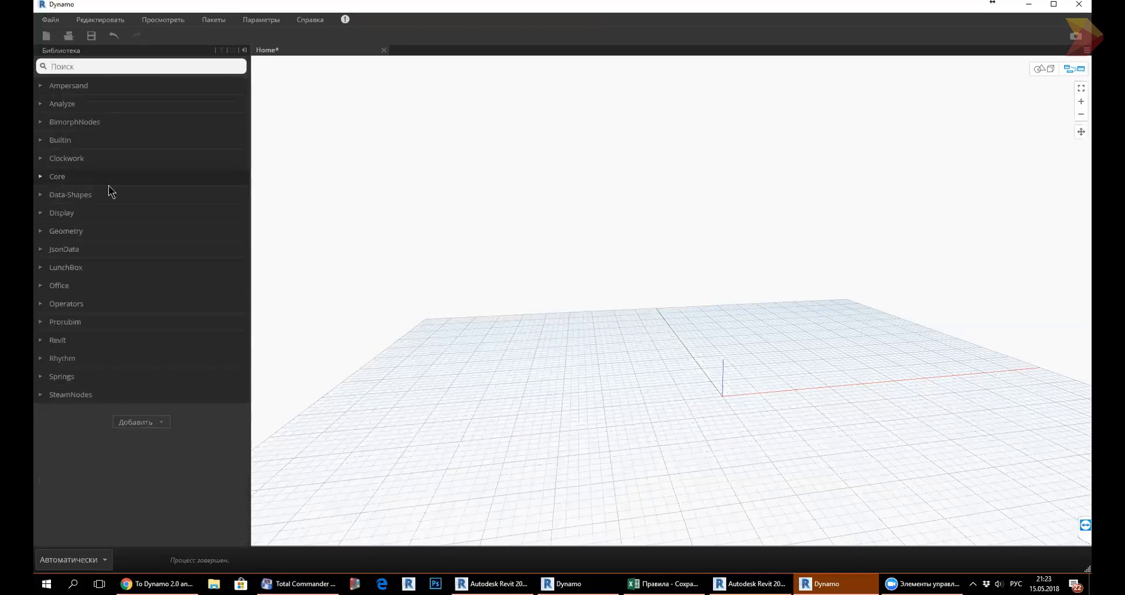
click(68, 305)
scroll(186, 317, down, 5)
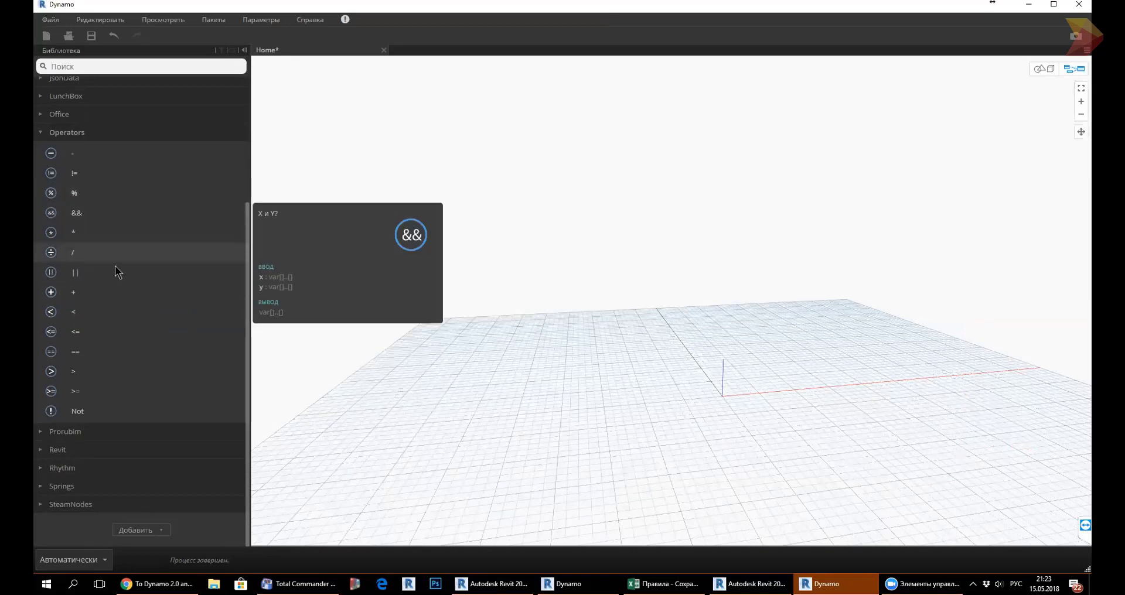
click(56, 135)
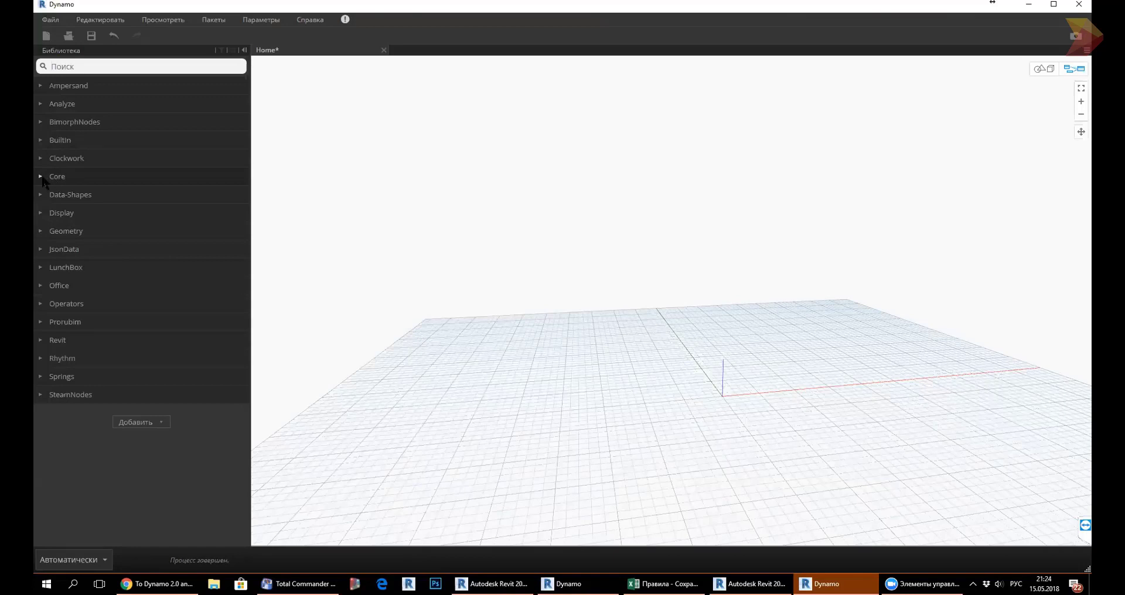
click(41, 177)
scroll(153, 191, down, 2)
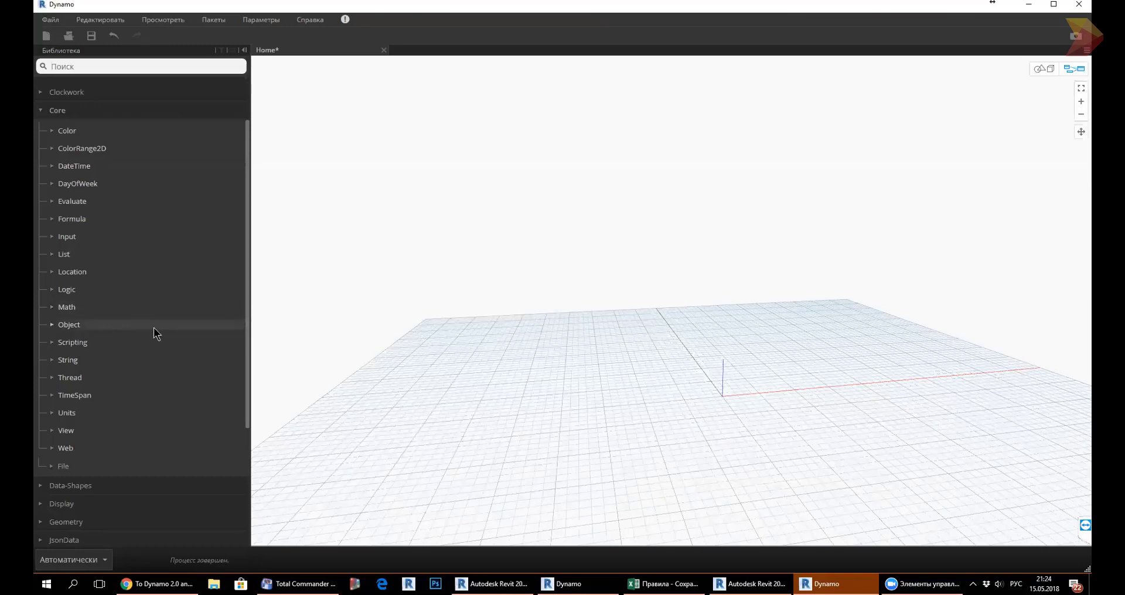
scroll(153, 328, up, 3)
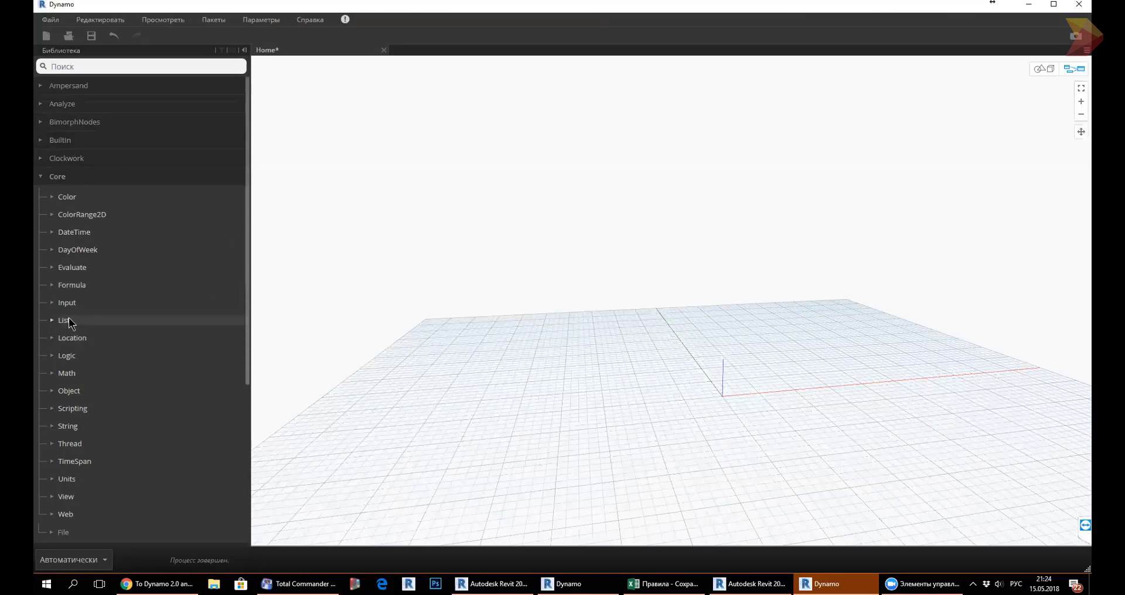
click(41, 140)
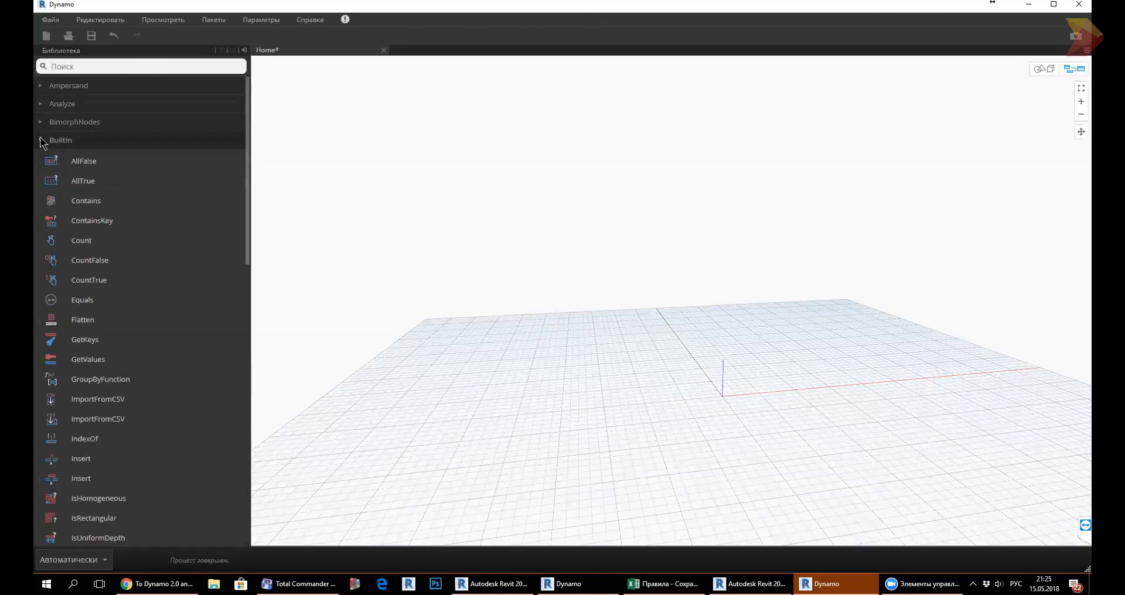
click(40, 140)
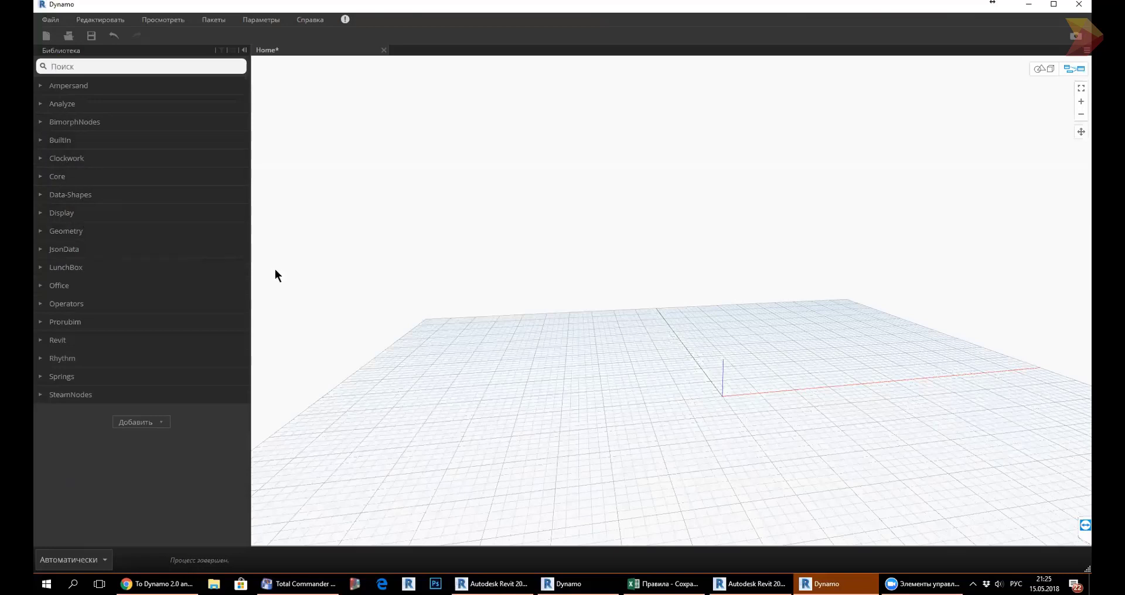
click(41, 233)
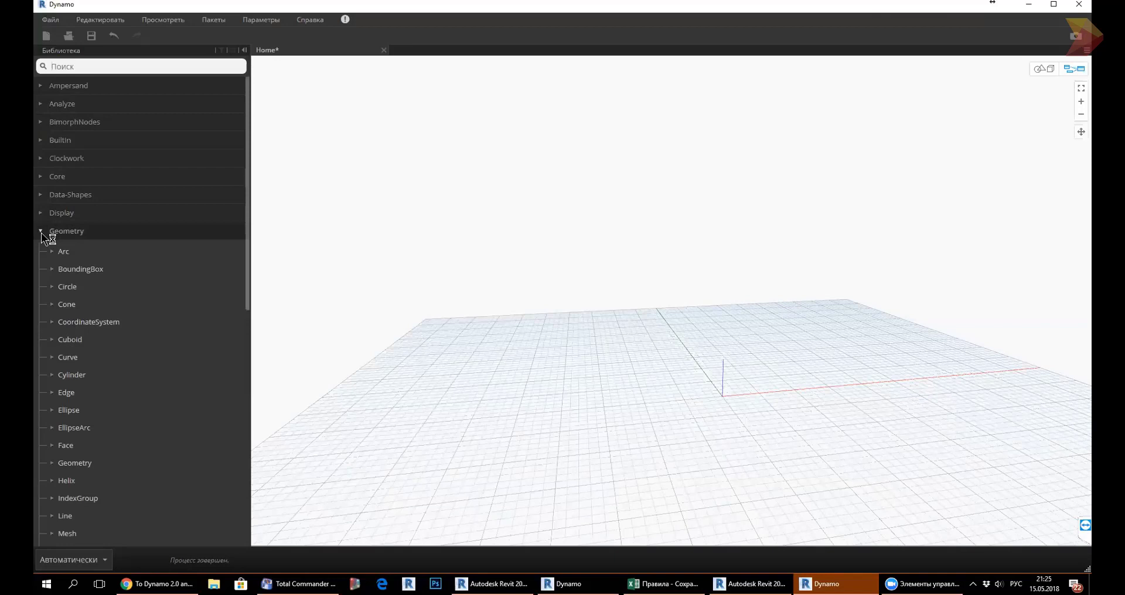
scroll(42, 233, down, 2)
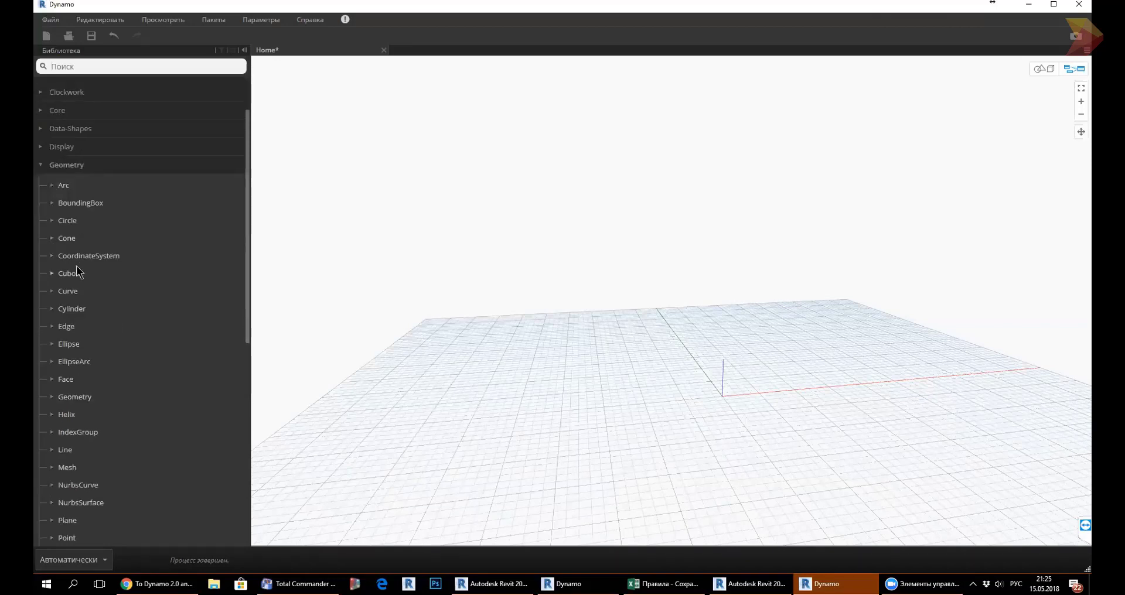
scroll(76, 266, down, 4)
scroll(80, 269, up, 3)
scroll(80, 270, up, 3)
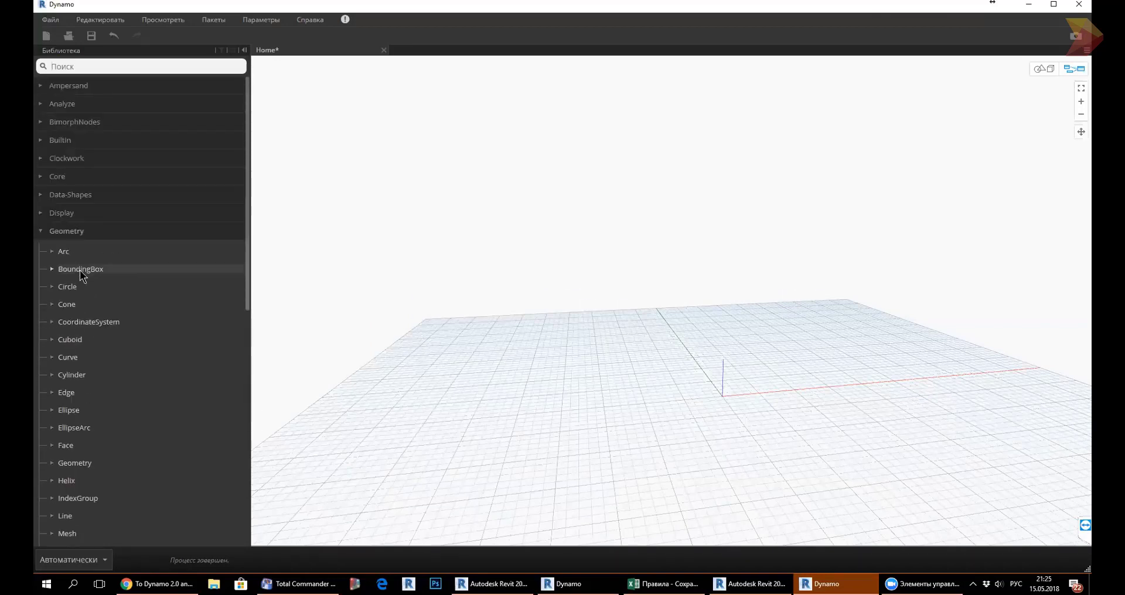
click(57, 235)
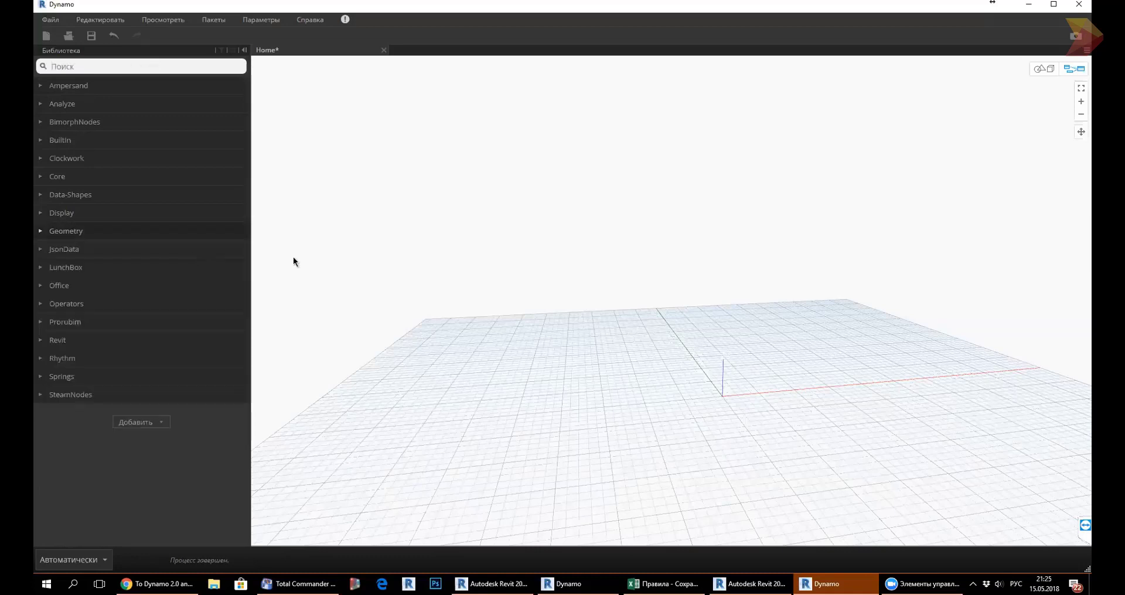
Switch to the other Dynamo window, then dismiss the Zoom sign-in warning and move its window aside.
key(alt+Tab)
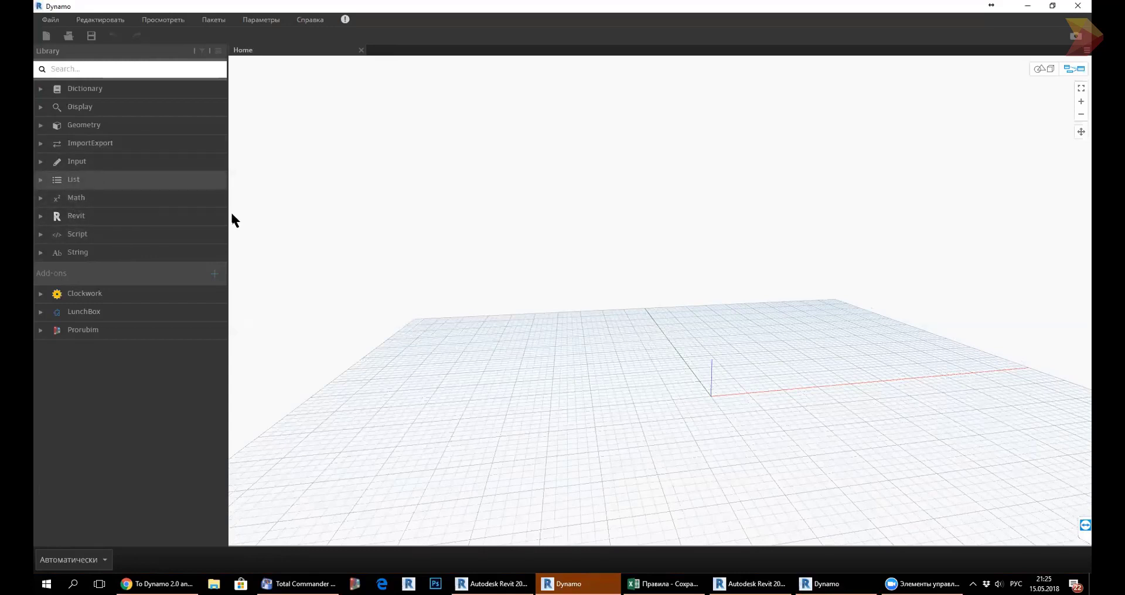
click(72, 73)
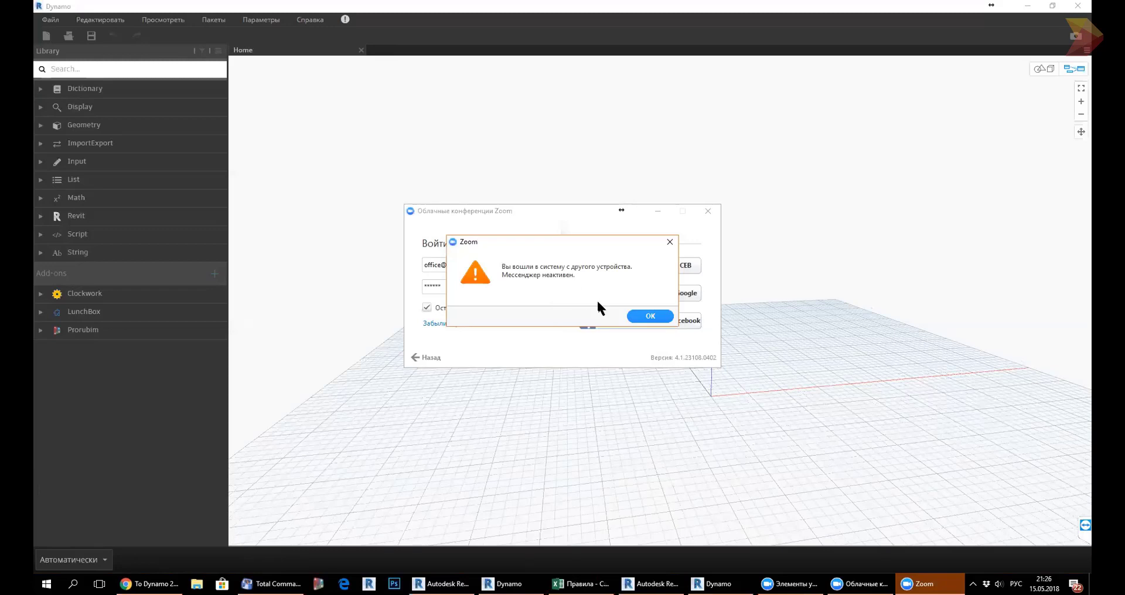
click(647, 317)
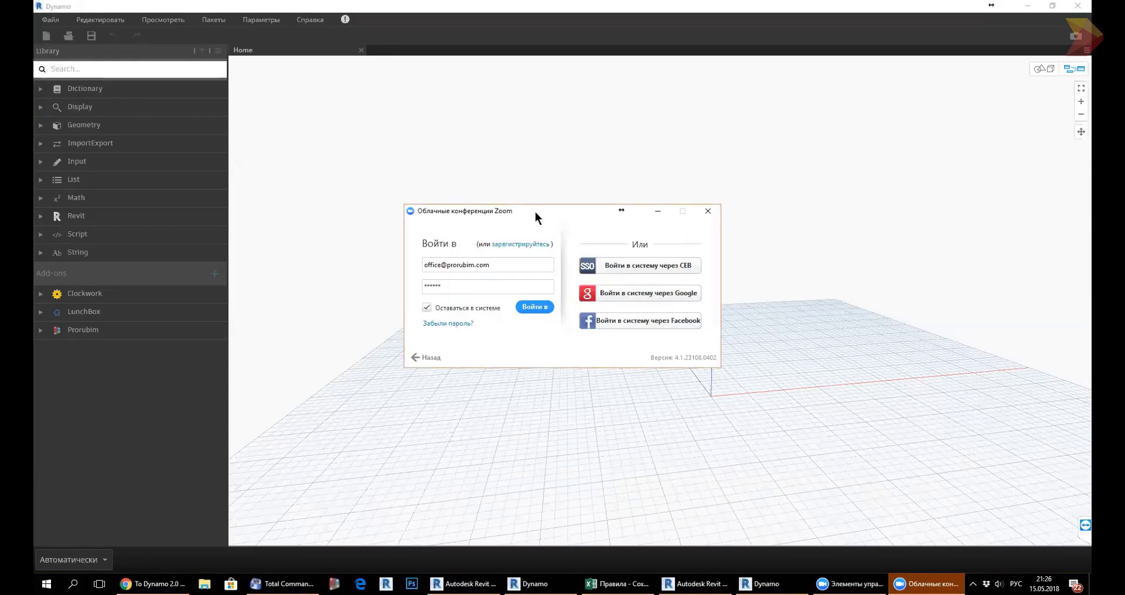
drag(536, 210, 1124, 210)
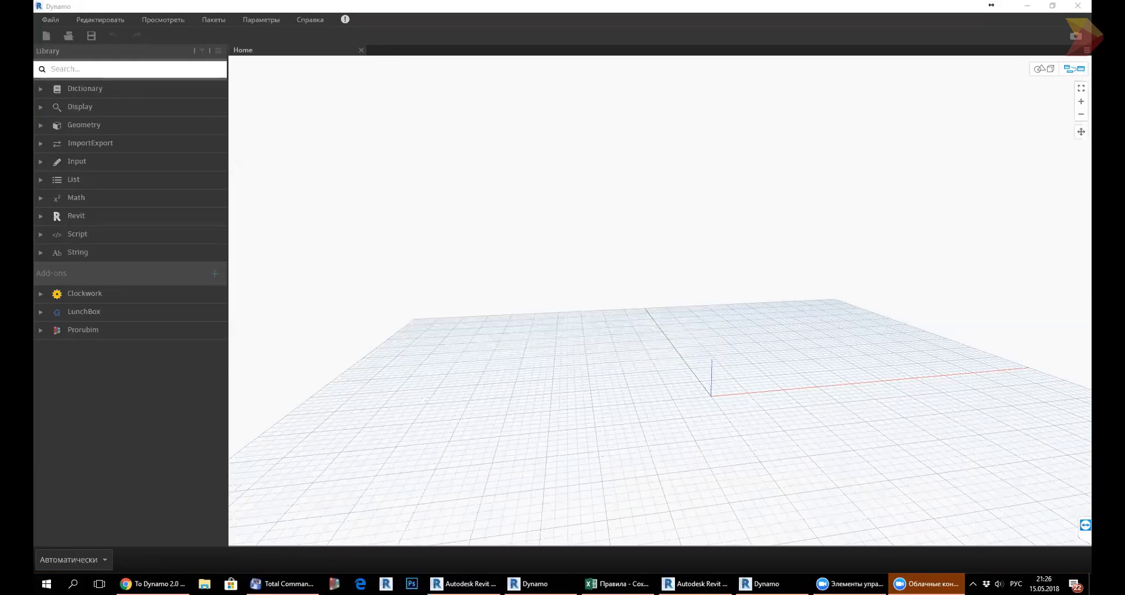
click(117, 69)
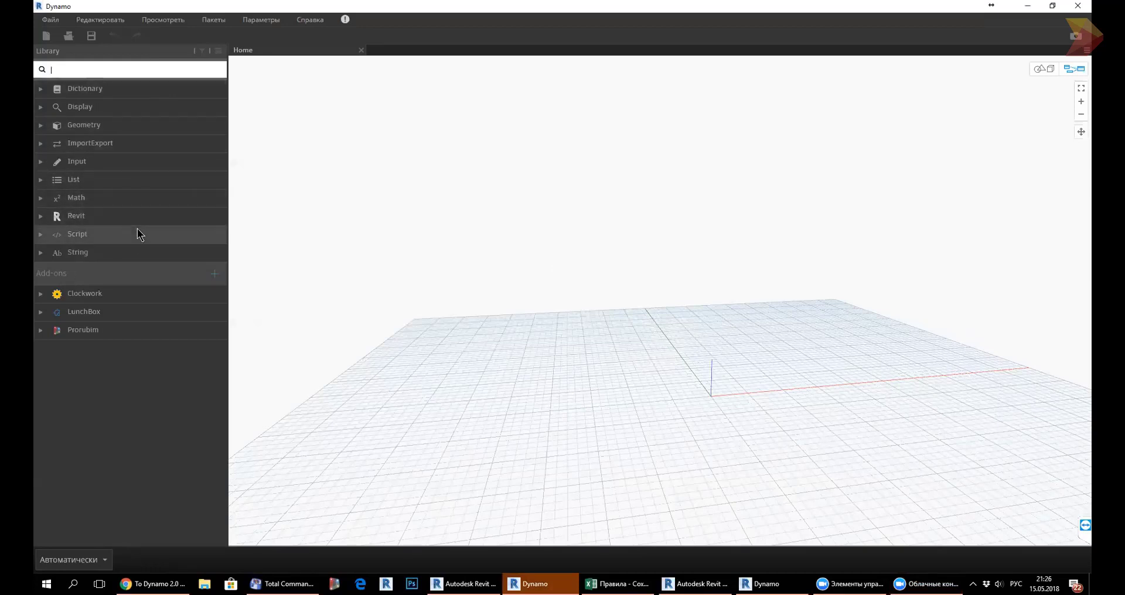
click(41, 199)
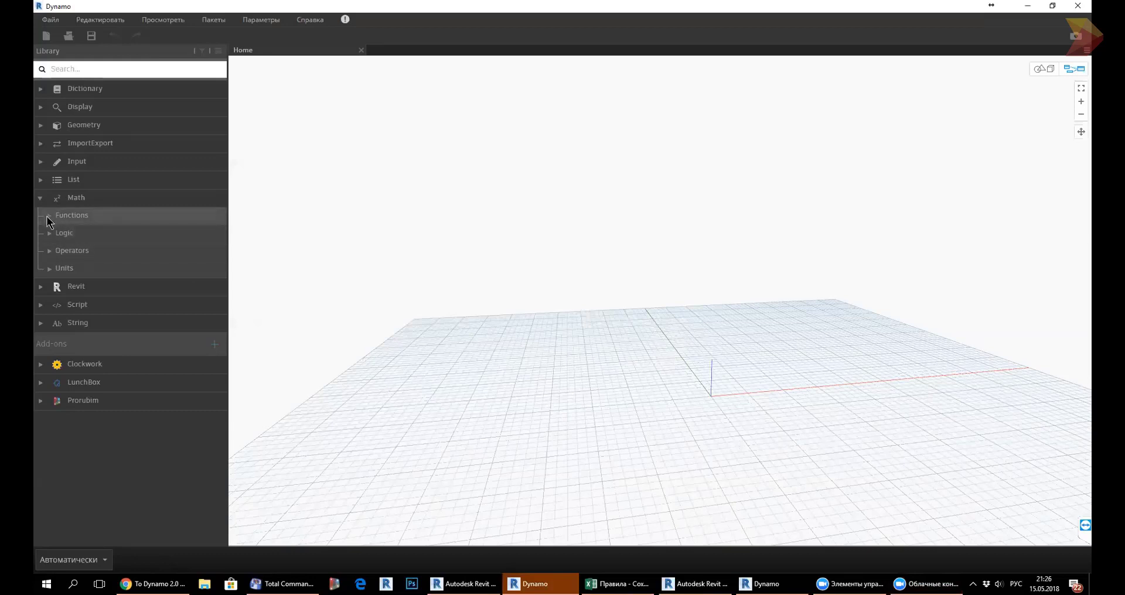
click(51, 213)
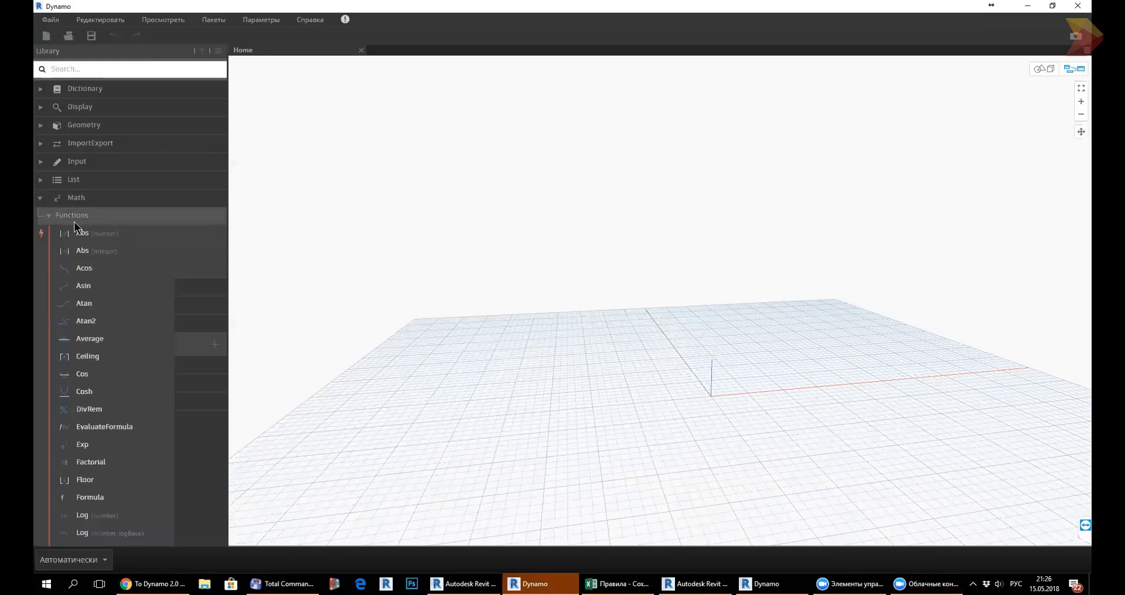
click(45, 215)
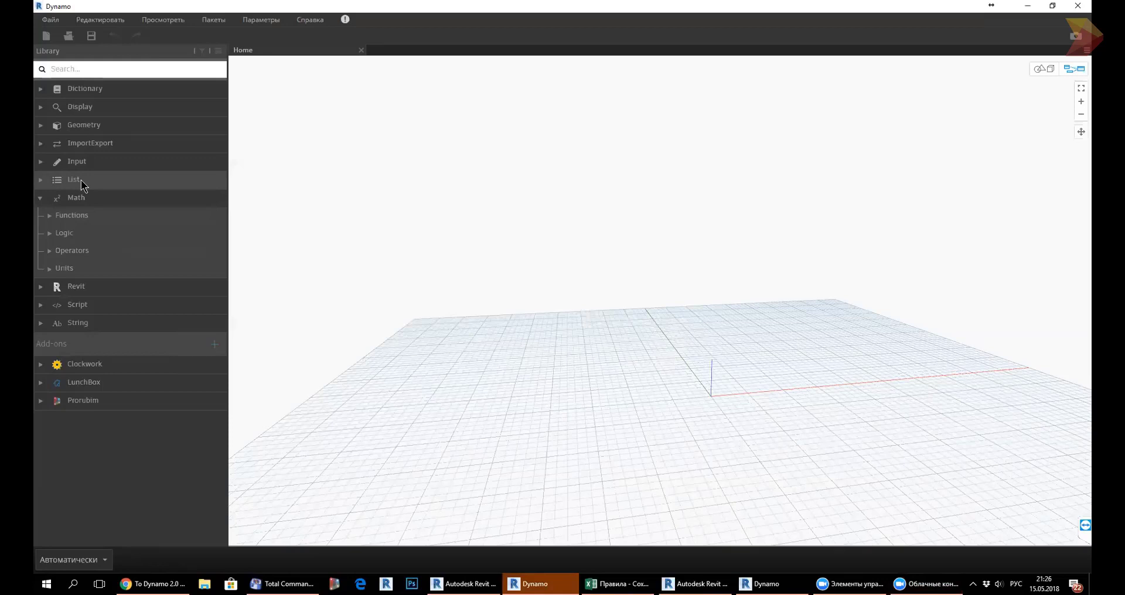
click(41, 185)
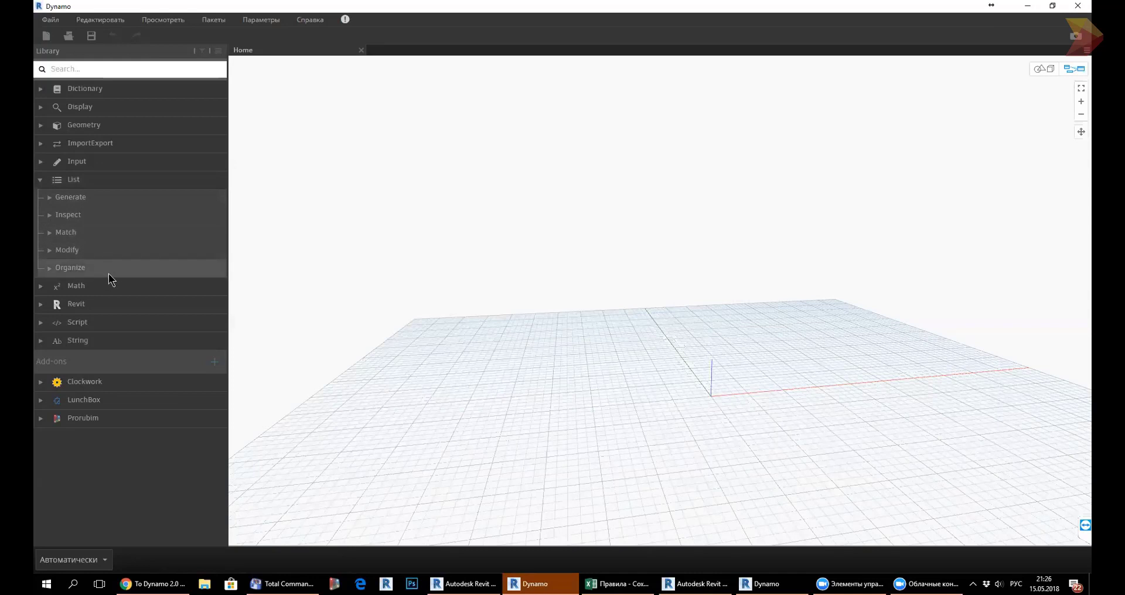
click(80, 202)
click(80, 202)
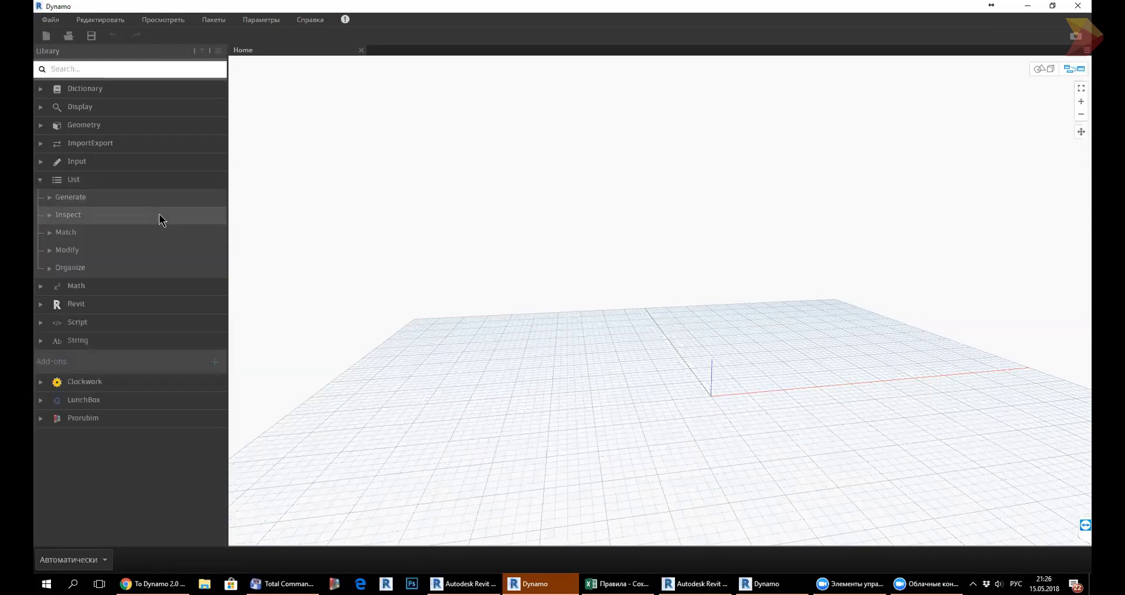
click(143, 251)
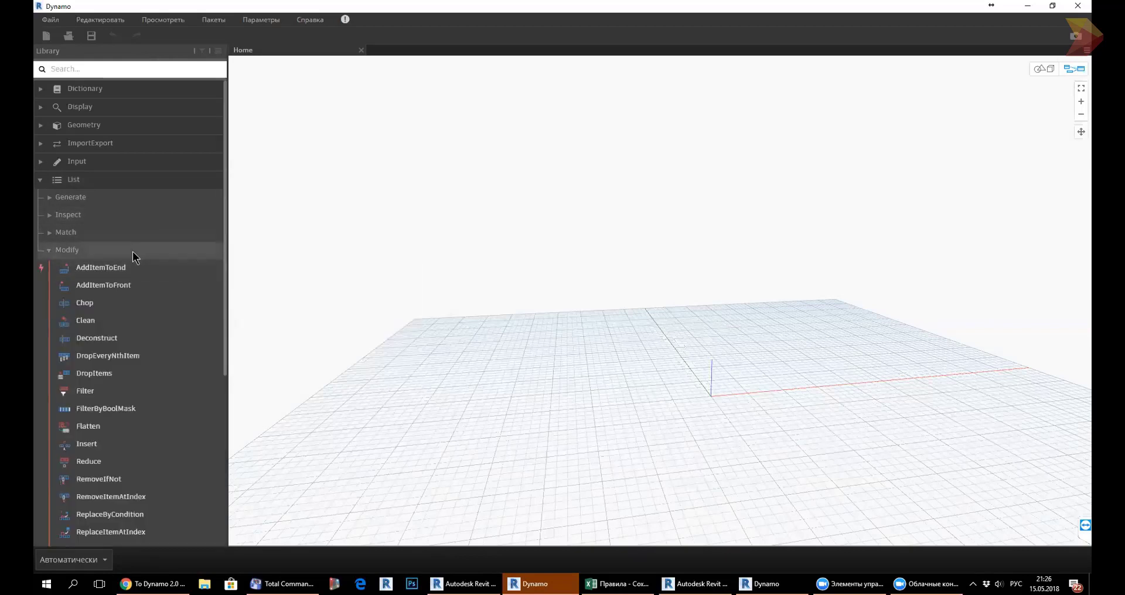
click(133, 251)
click(69, 267)
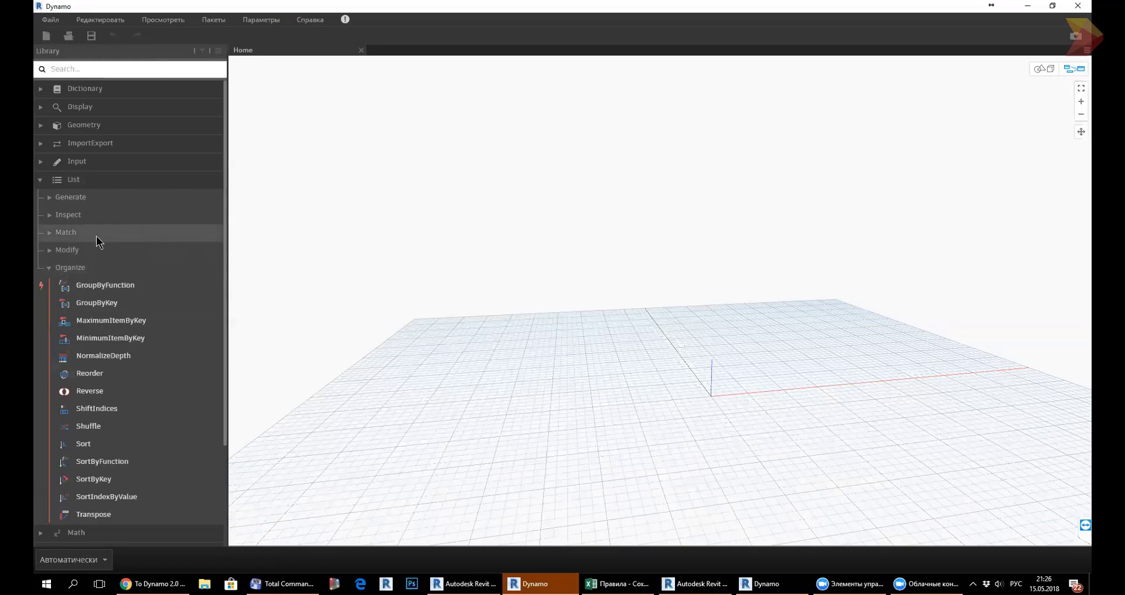
click(133, 248)
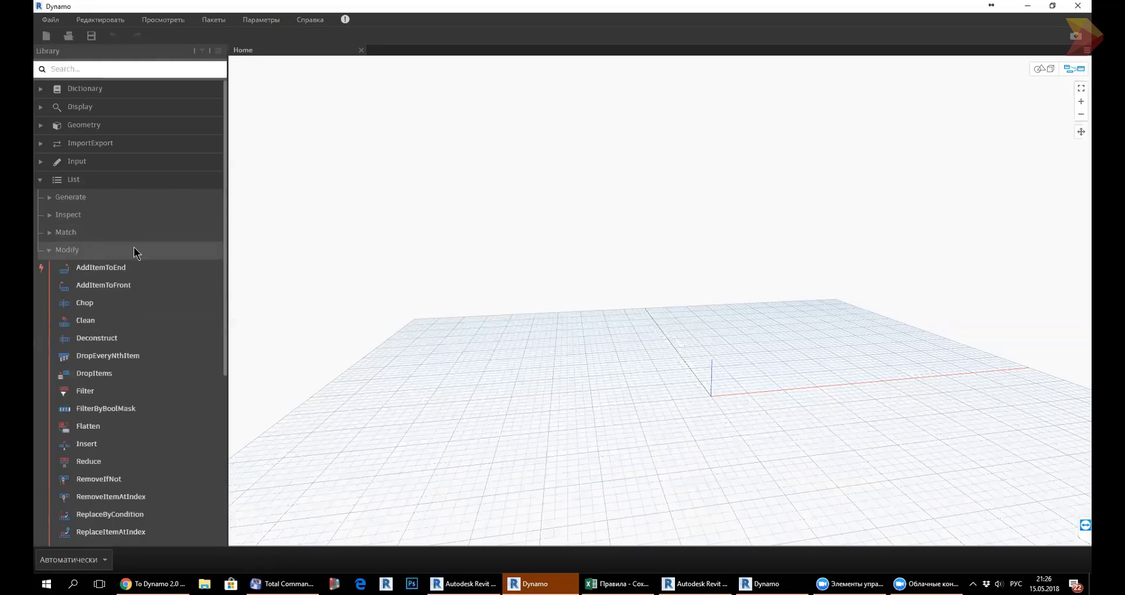
click(49, 184)
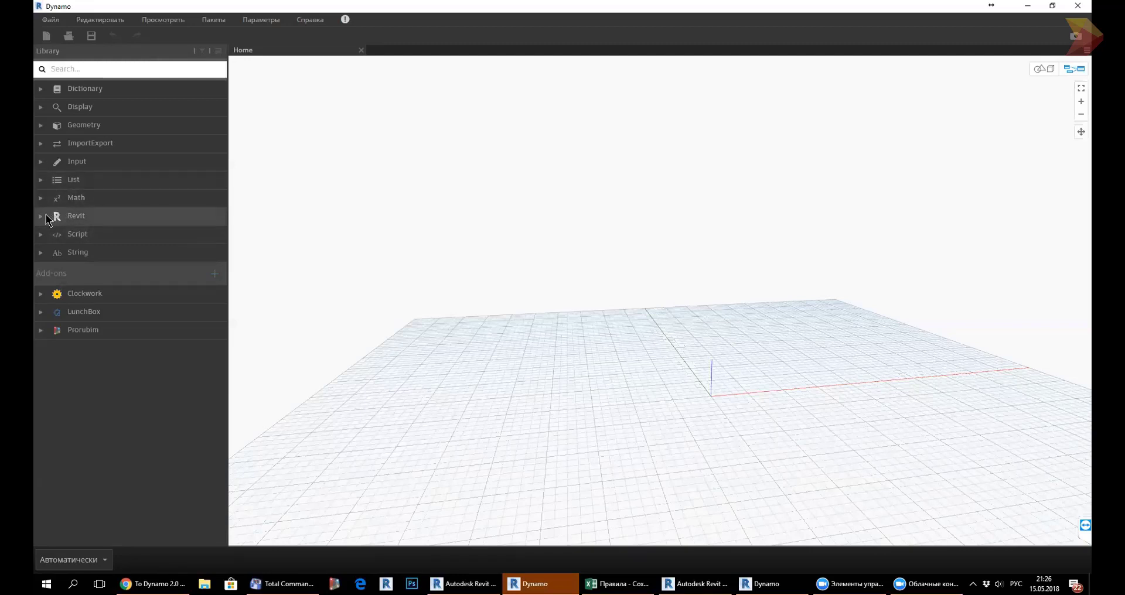
click(43, 217)
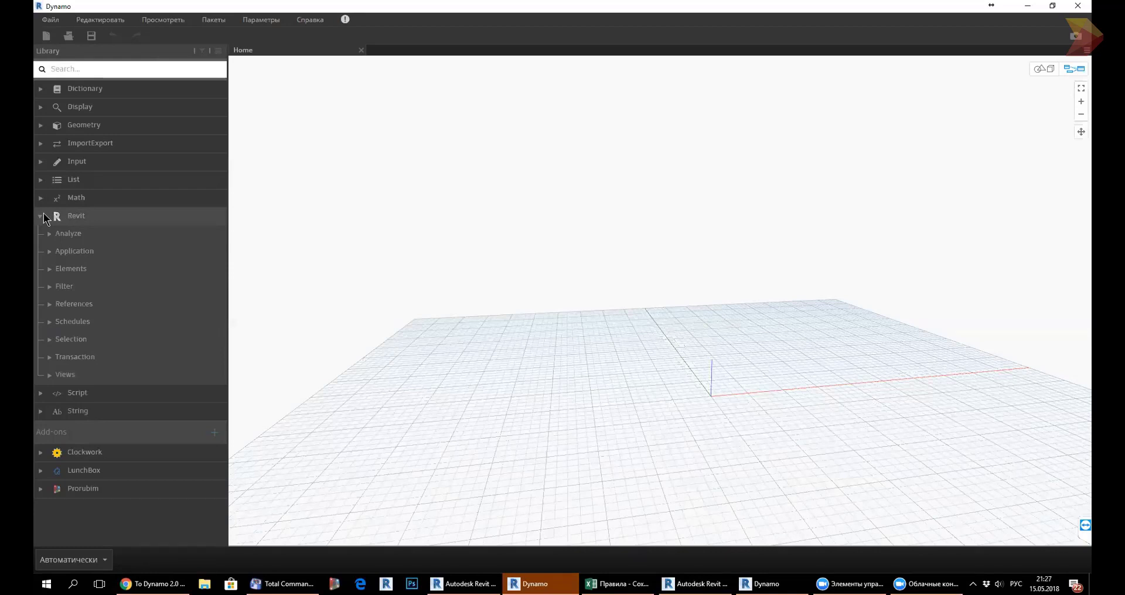
click(45, 218)
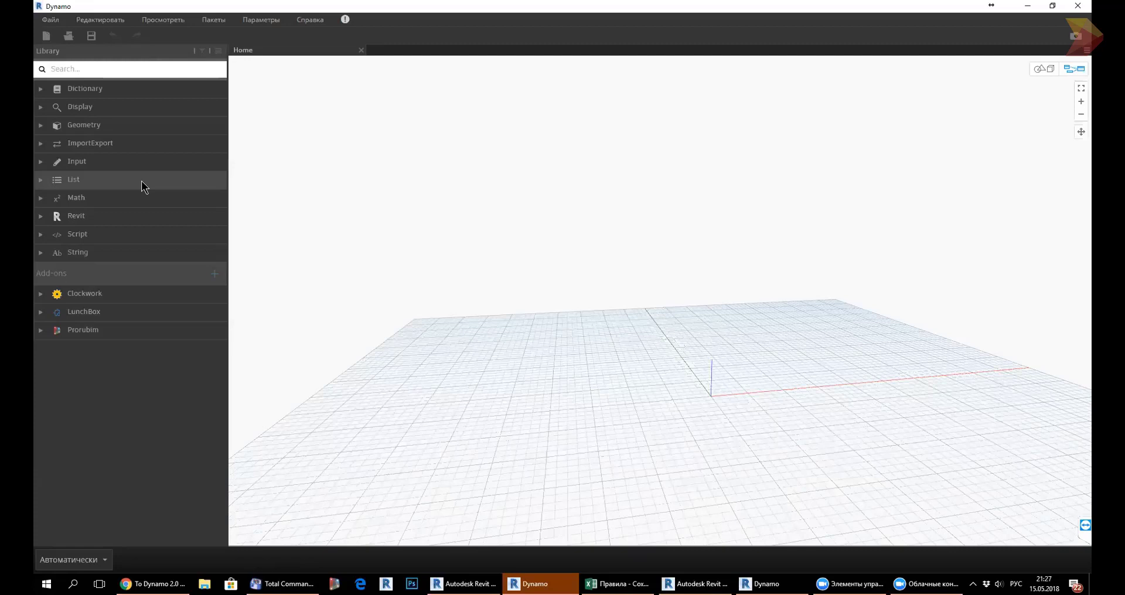
click(762, 585)
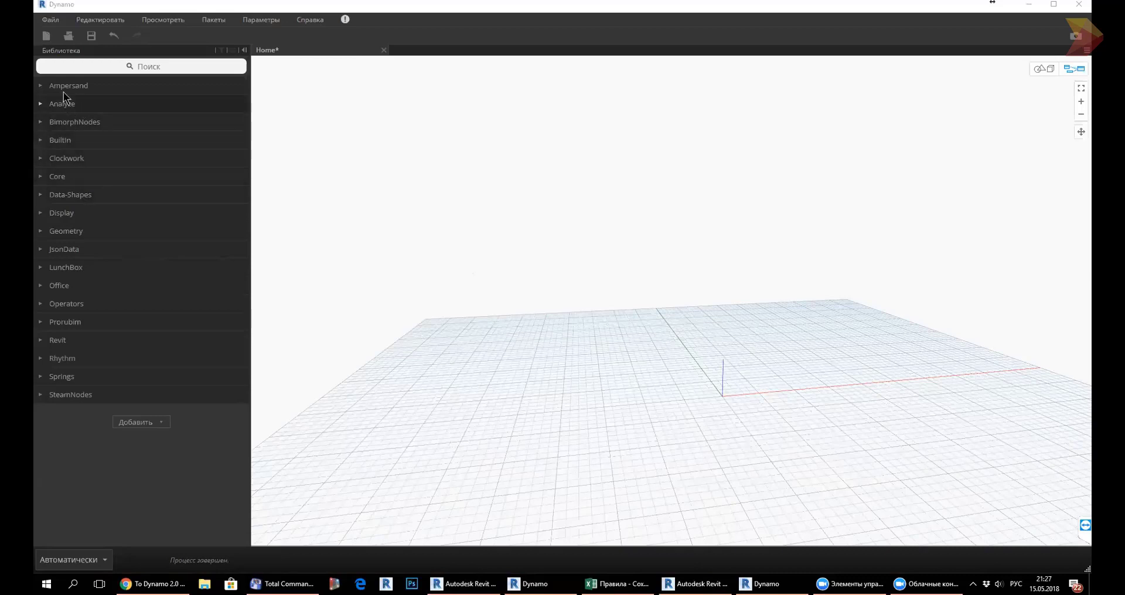
click(41, 268)
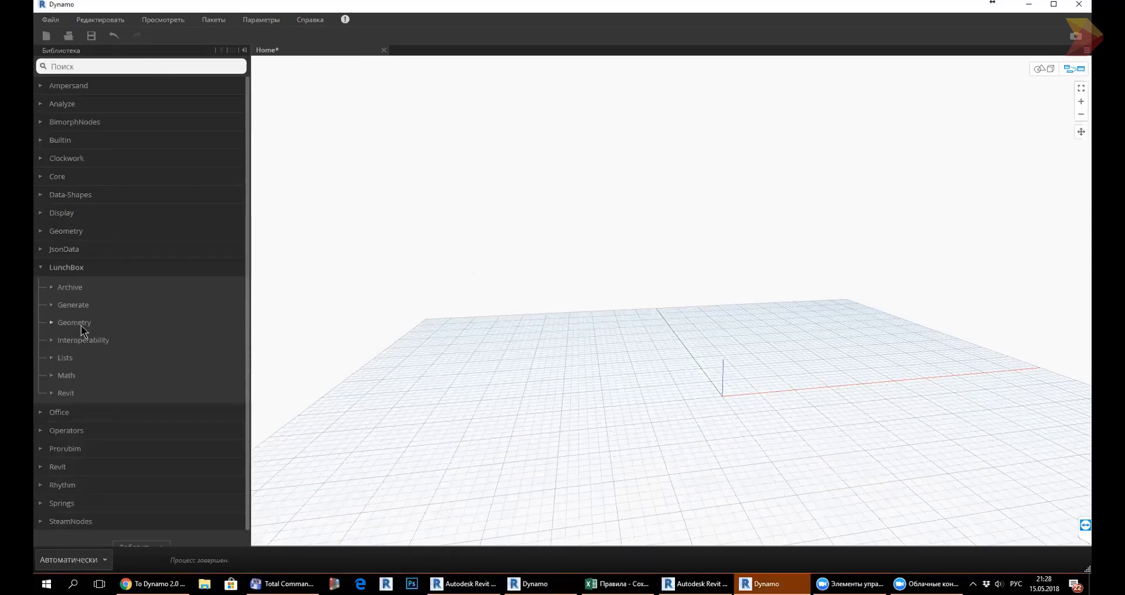
click(41, 269)
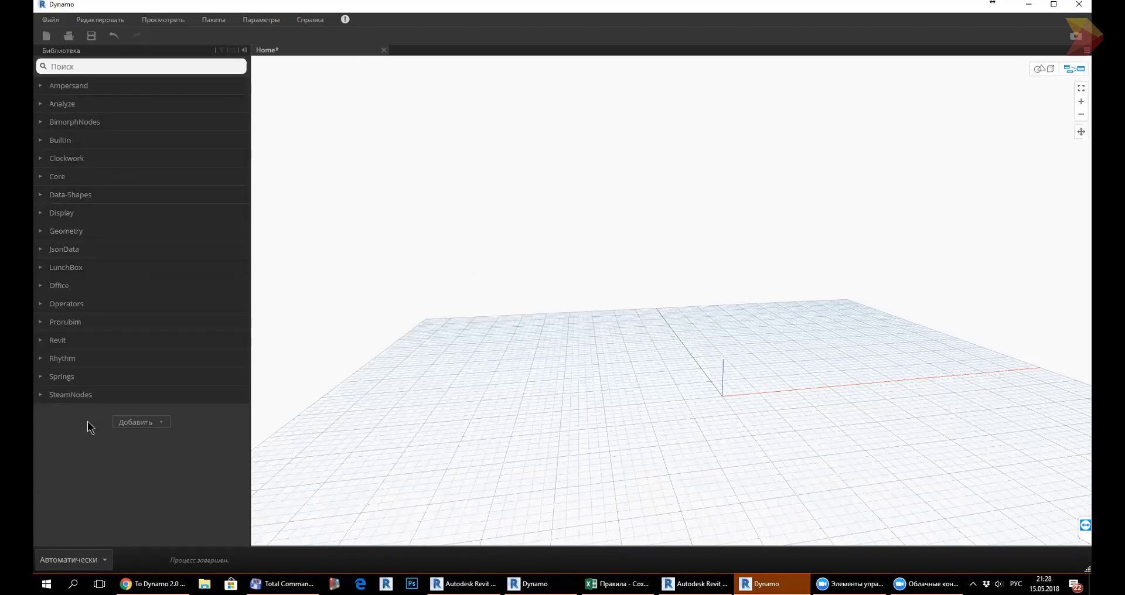
click(58, 177)
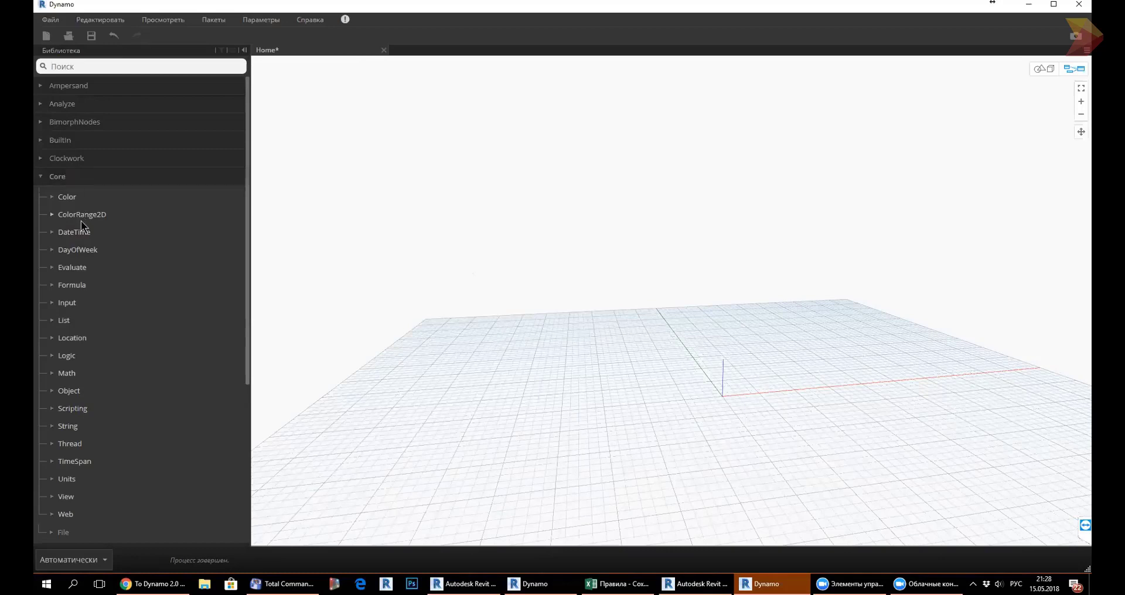
click(69, 267)
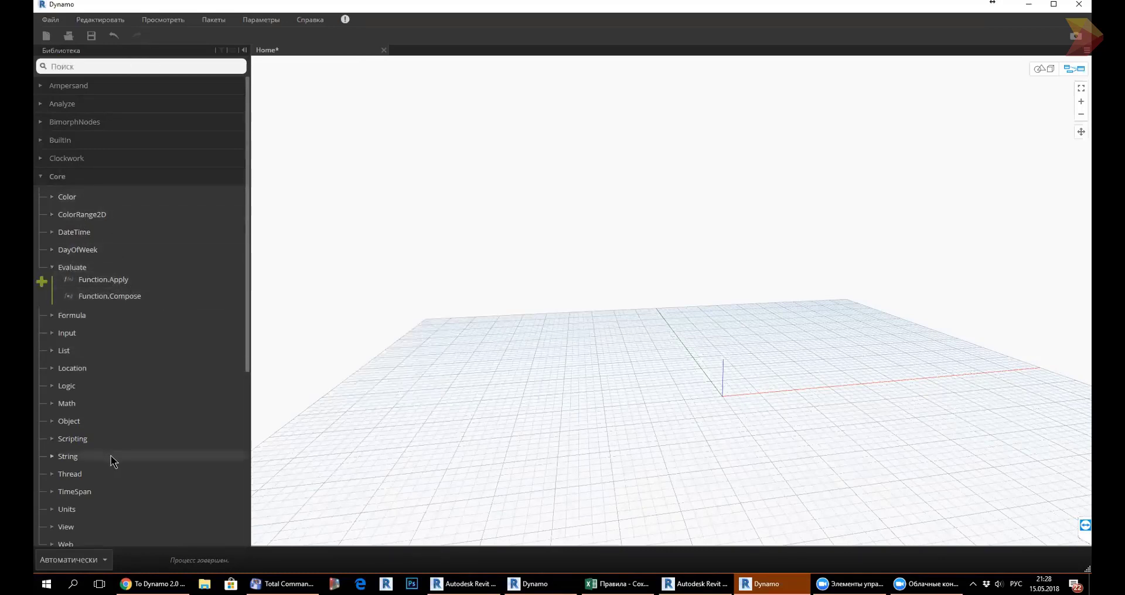
click(45, 177)
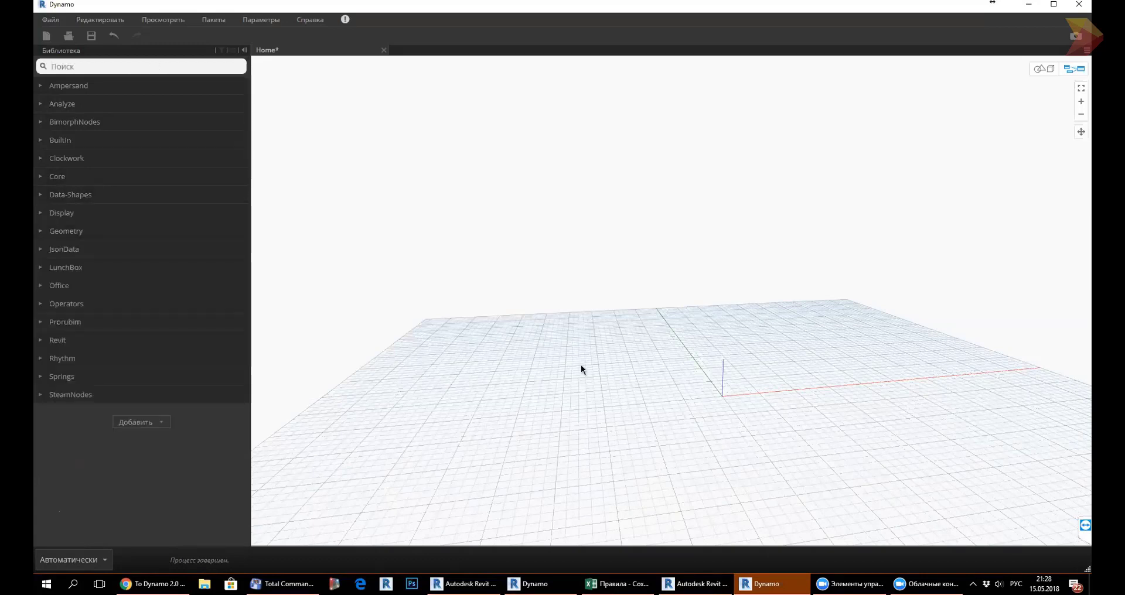
click(535, 584)
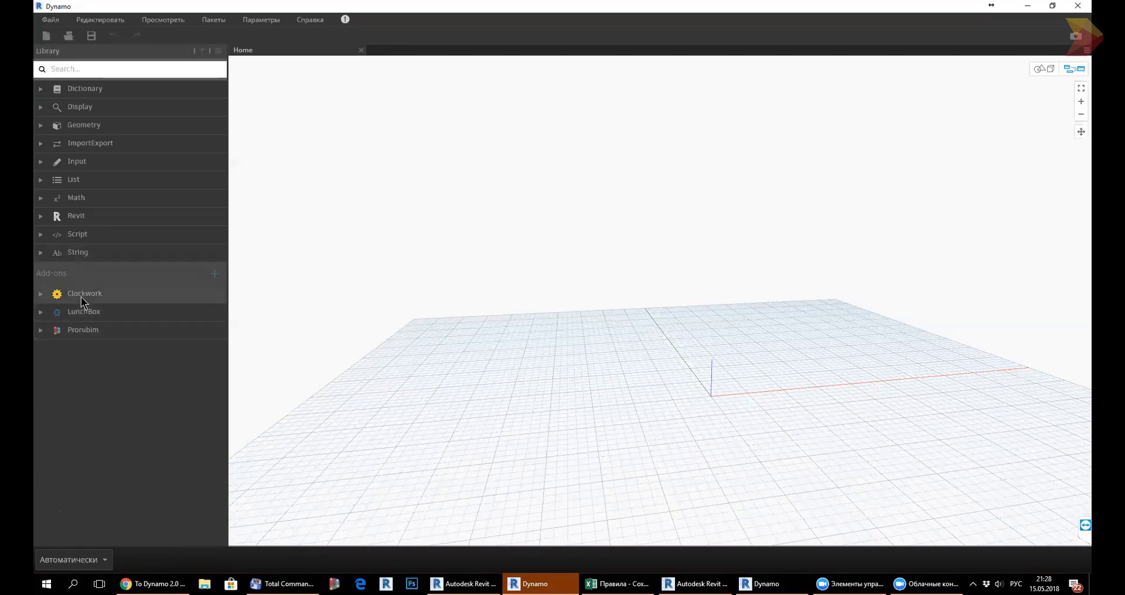
Expand and collapse the LunchBox library category, then bring the other Dynamo window forward.
click(57, 317)
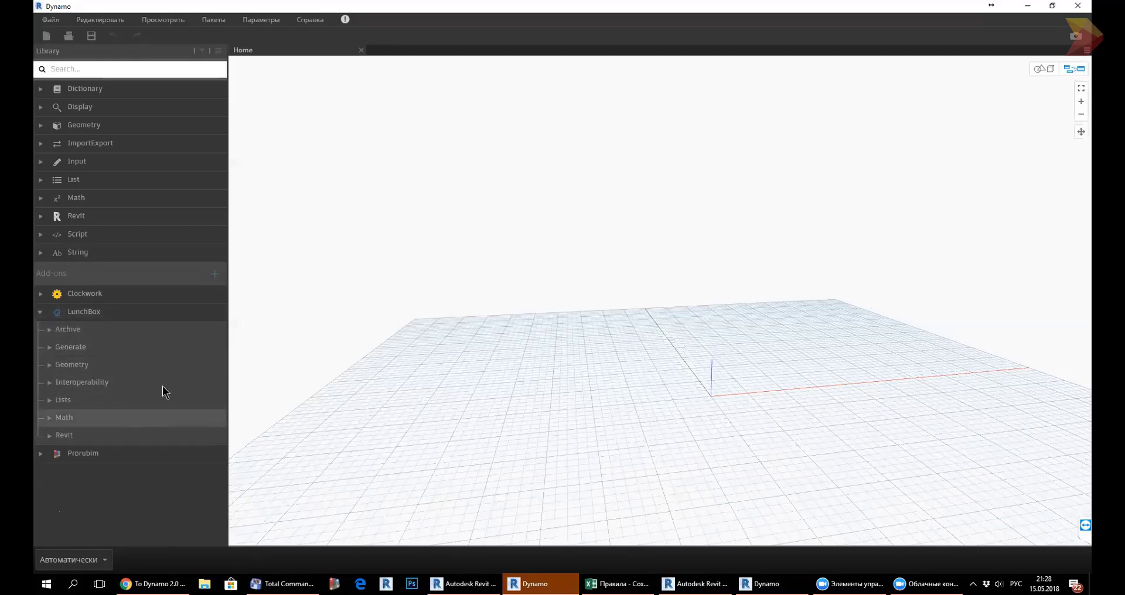
click(40, 317)
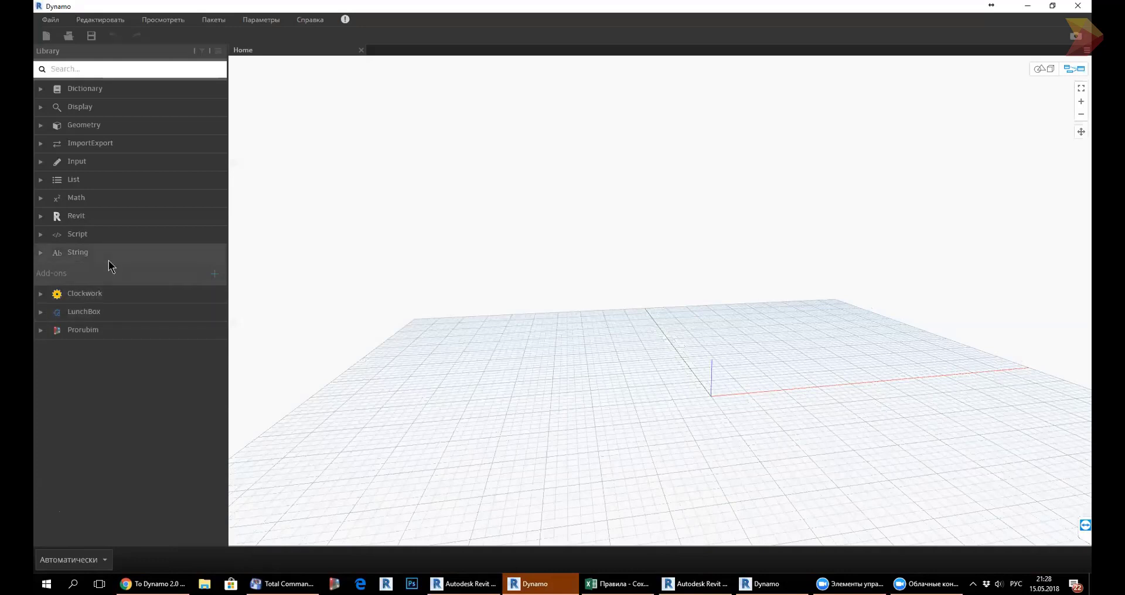
click(131, 71)
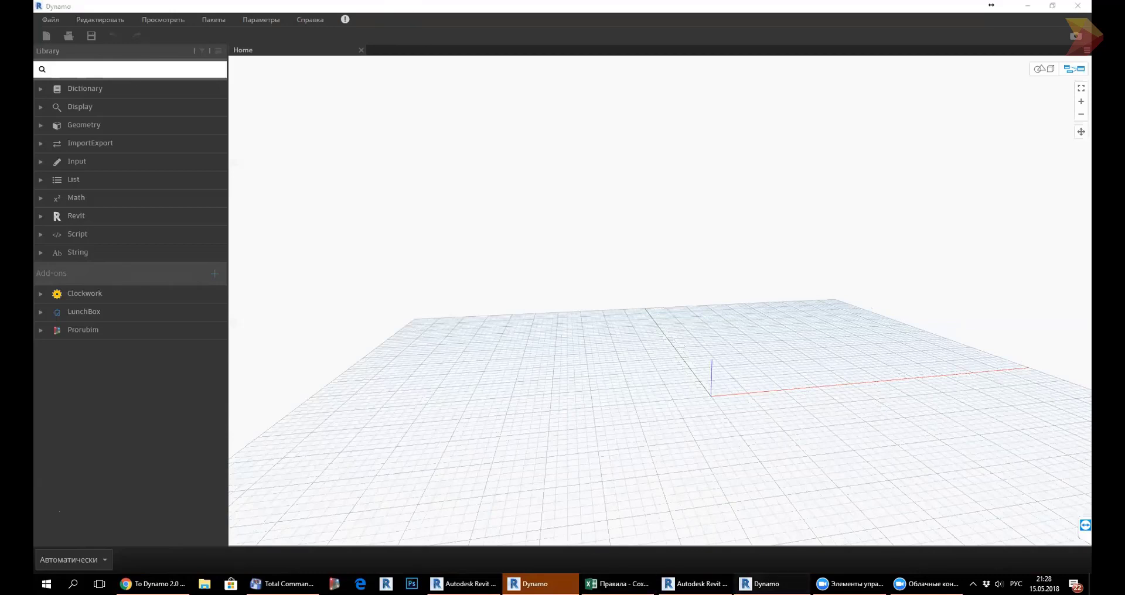
click(768, 585)
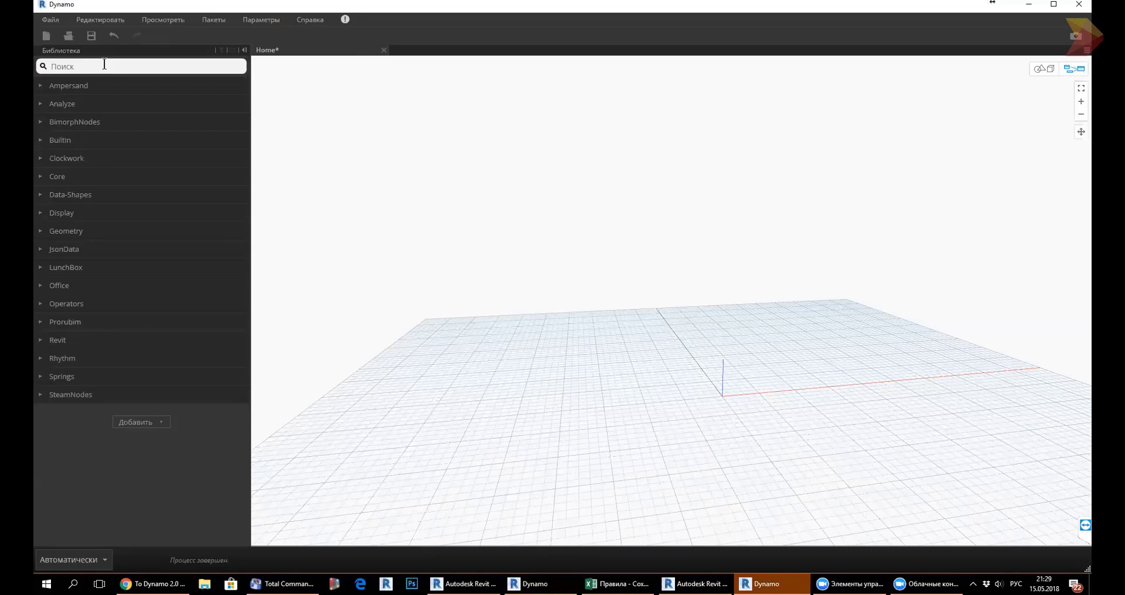
Search the library for 'String', clear the search, and switch to the Dynamo 2.0 window.
text(ыекштп)
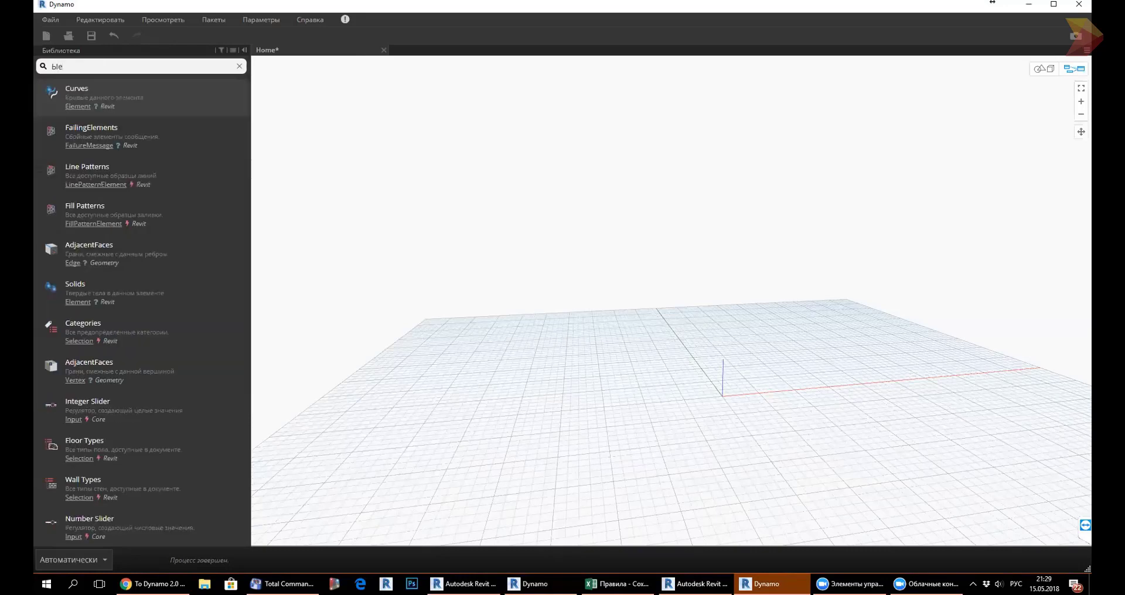
key(alt+shift)
key(ctrl+a)
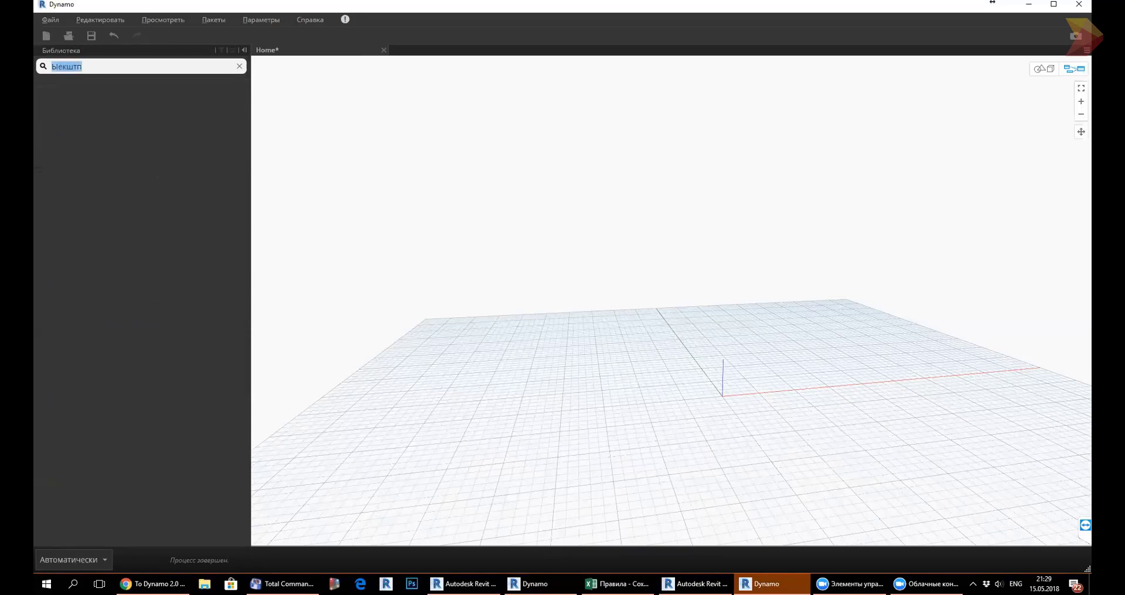
text(String)
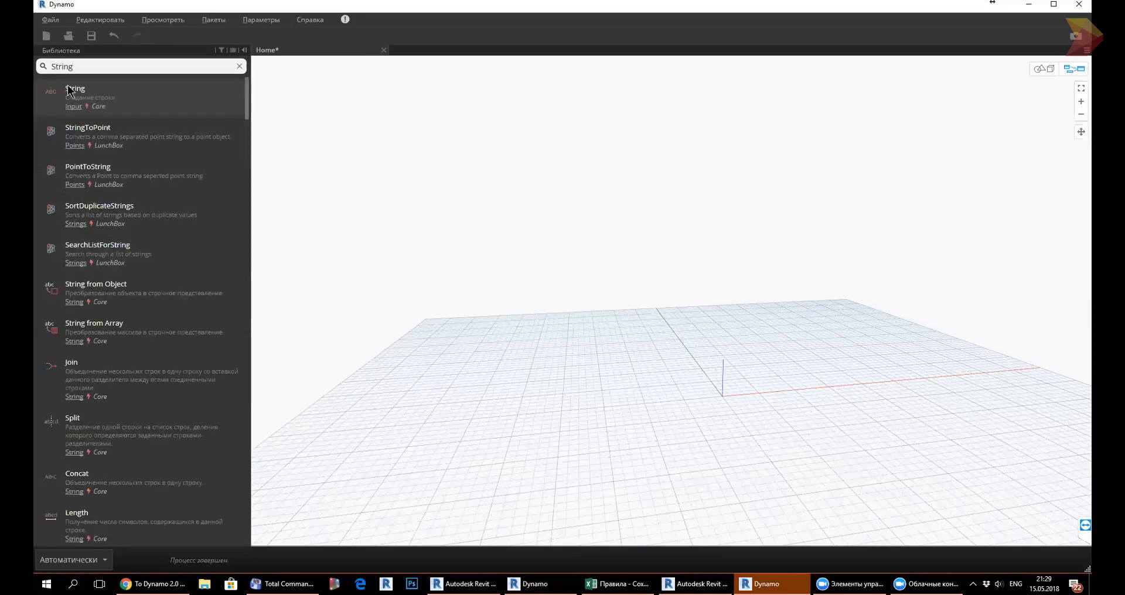
mouse_move(141, 378)
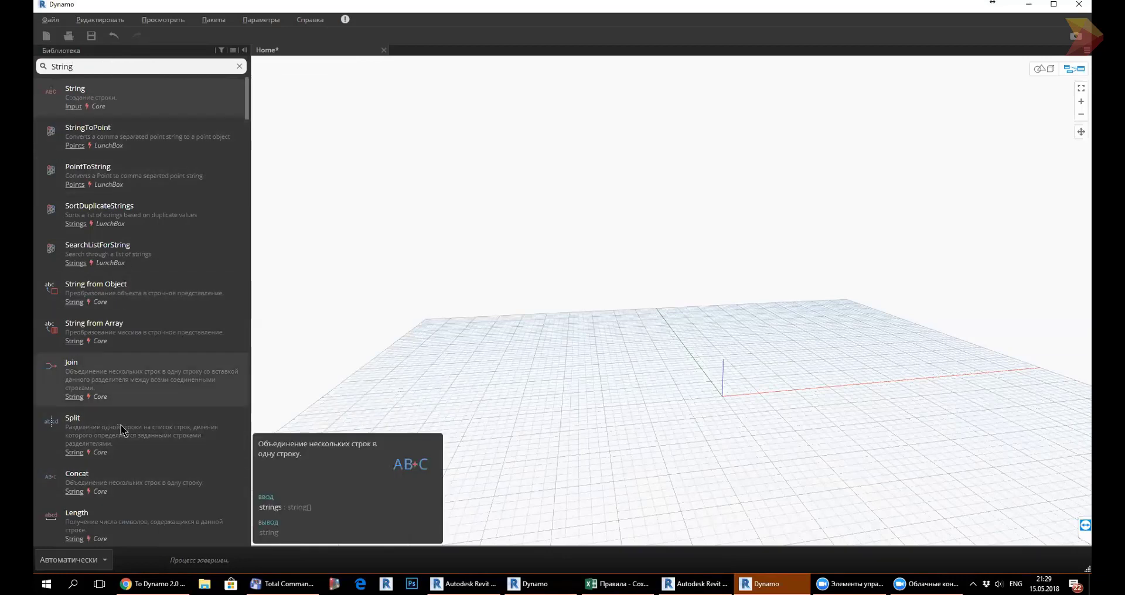
click(239, 66)
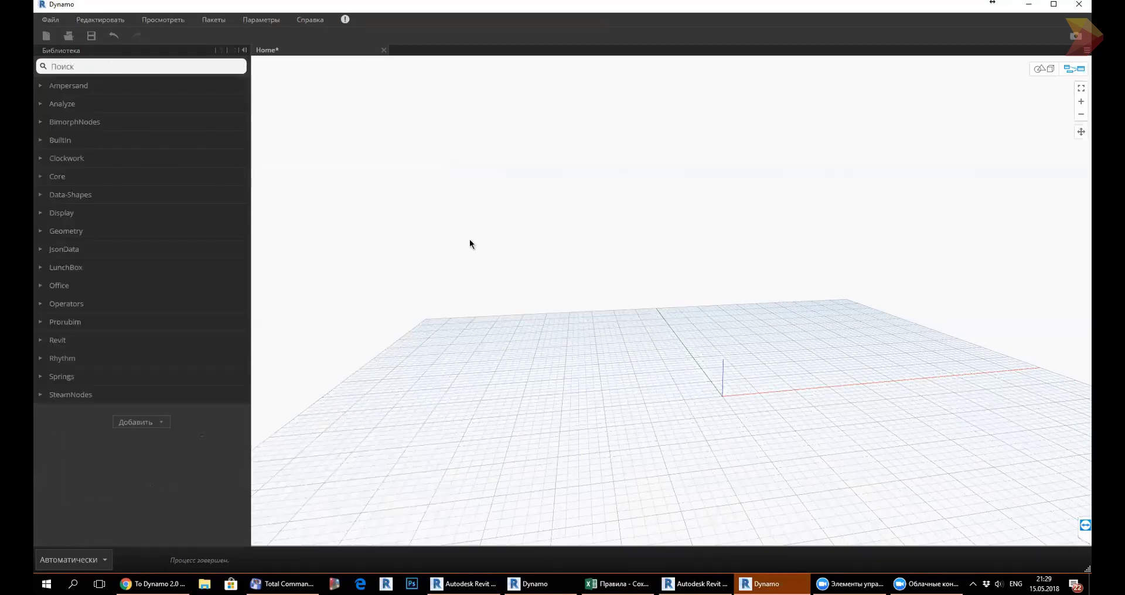
click(556, 528)
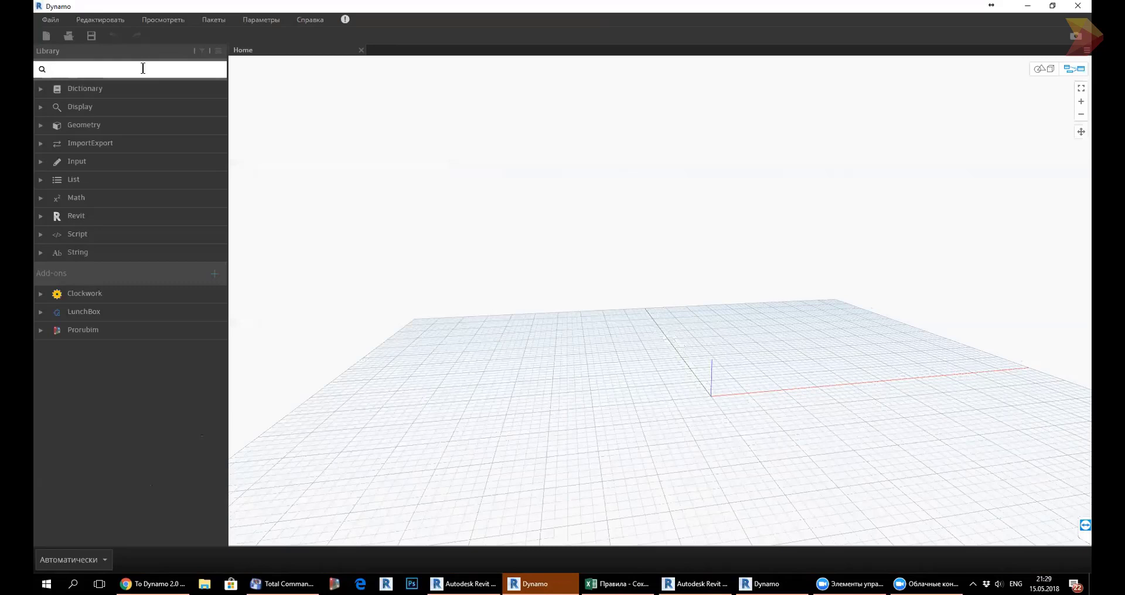
Search the library for 'Ele', clear it, and bring the Russian-library Dynamo window forward.
text(E)
text(le)
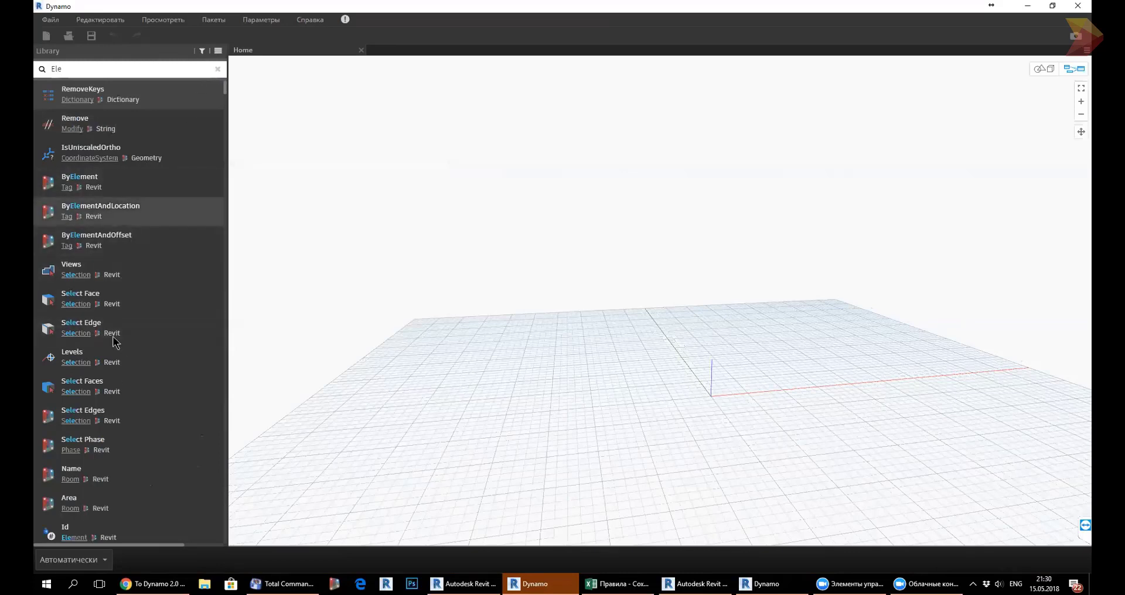
click(220, 72)
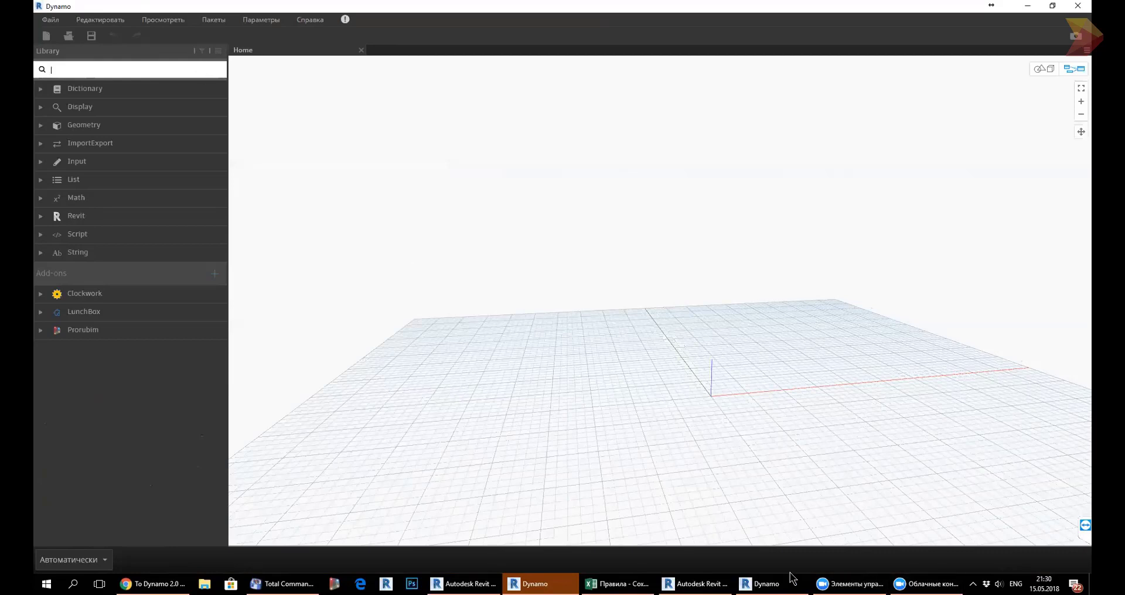
click(768, 583)
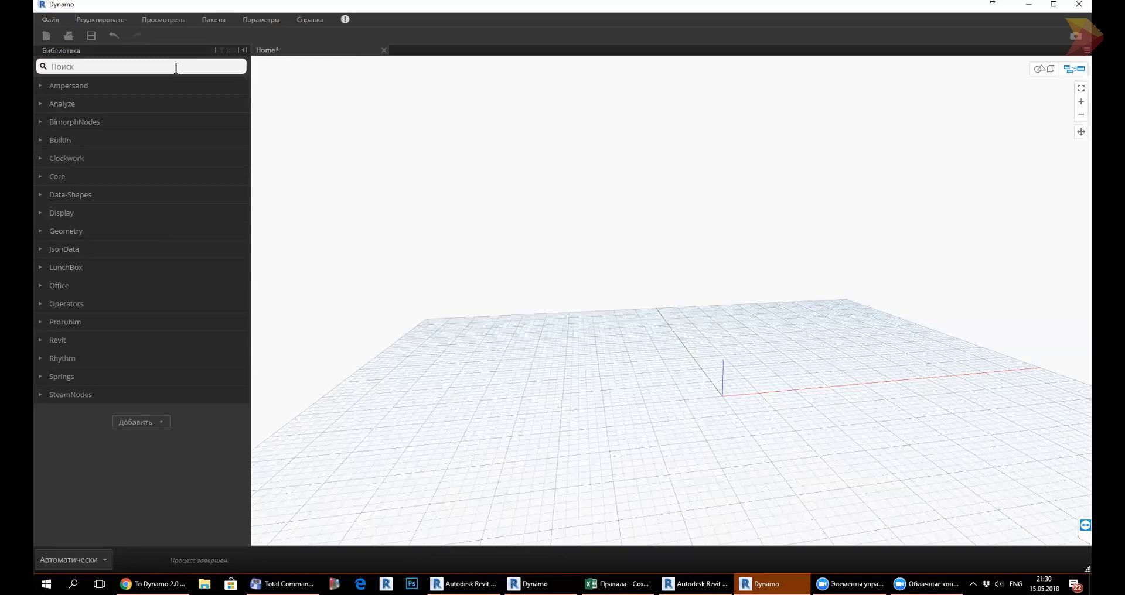
Expand the Operators category, search the library for '+', then return to the first Dynamo window.
click(79, 306)
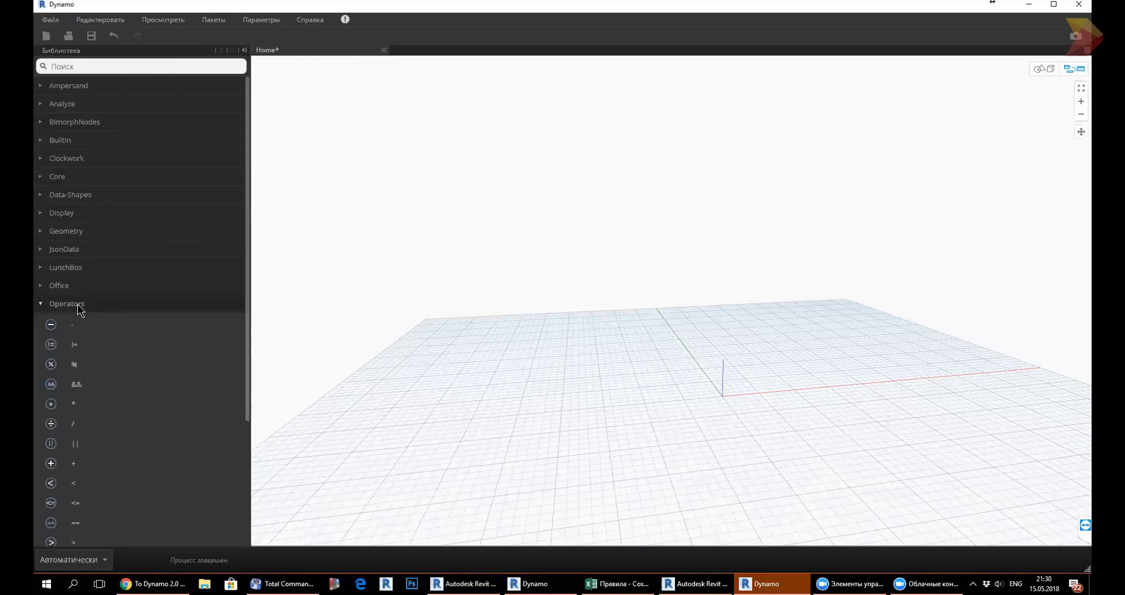
scroll(80, 364, down, 2)
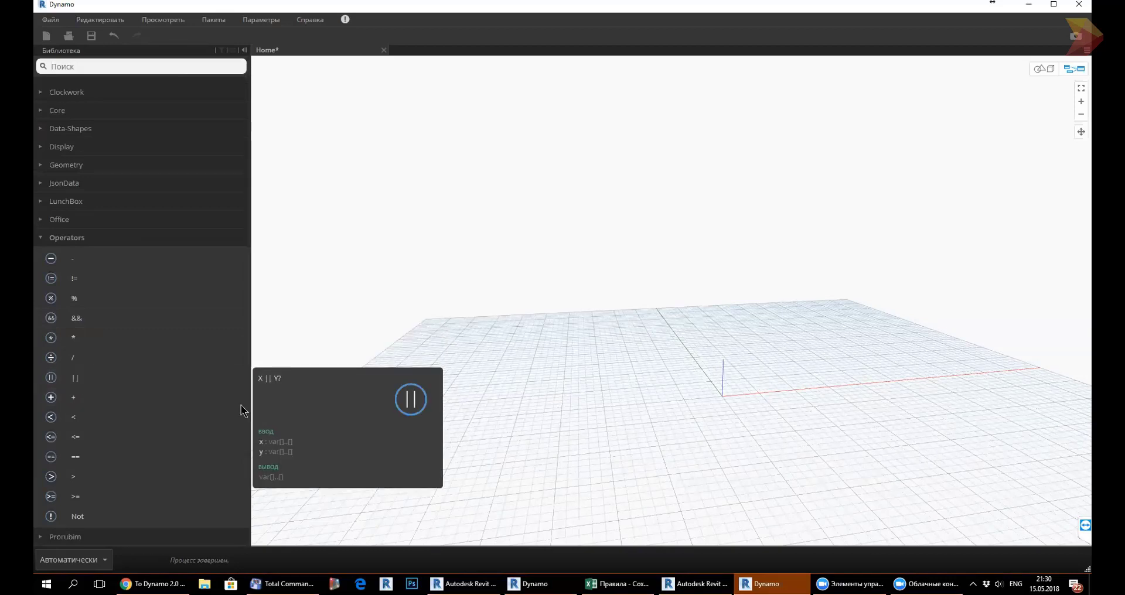
click(119, 67)
text(+)
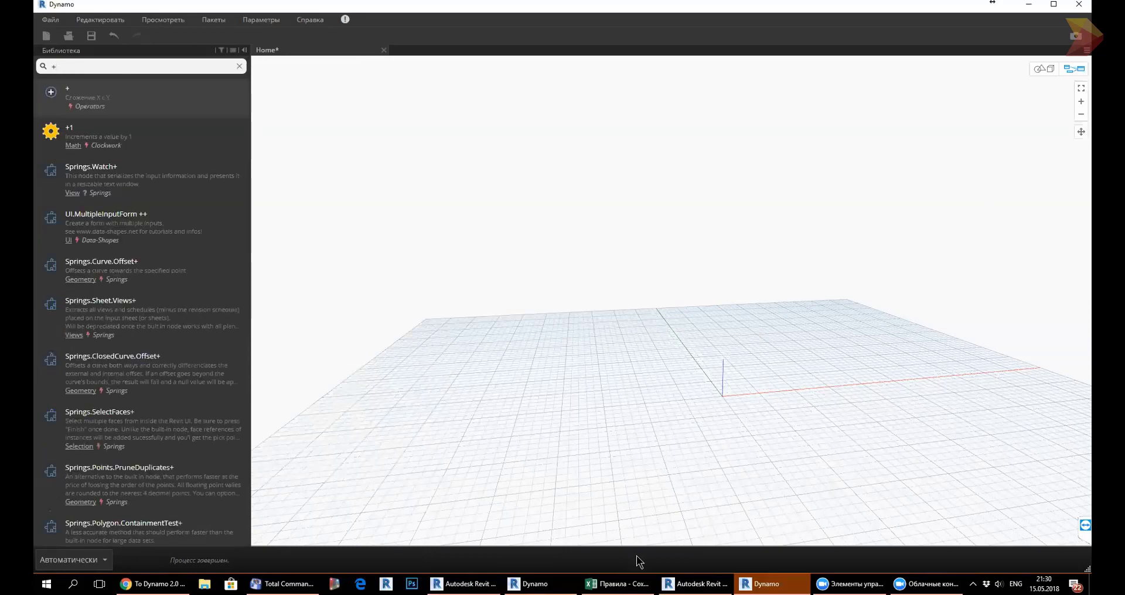
click(533, 585)
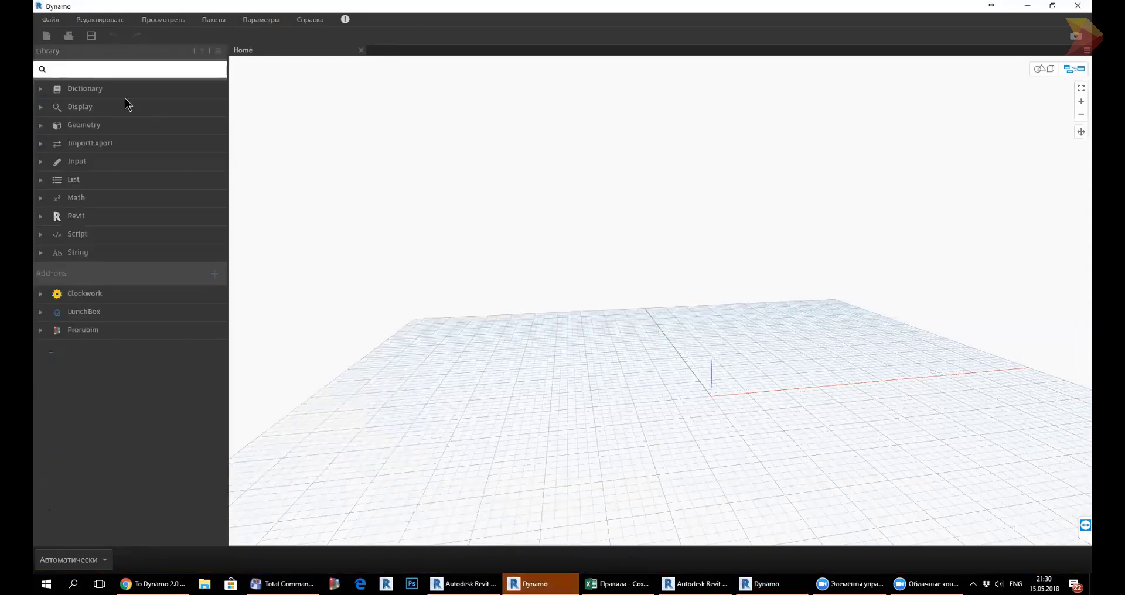
Minimize Dynamo to reveal Revit's 2эт.отделочный apartment floor plan.
click(110, 70)
click(480, 247)
click(1028, 6)
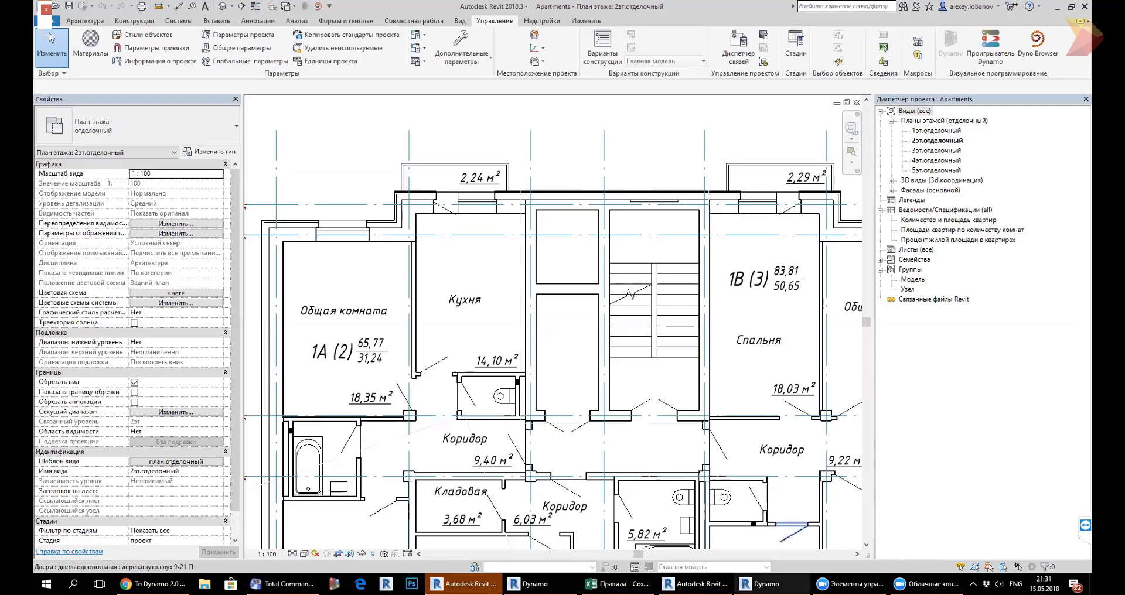
Maximize Dynamo and add a BimorphNodes Curve.IntersectAll node to the canvas.
mouse_move(761, 583)
click(791, 539)
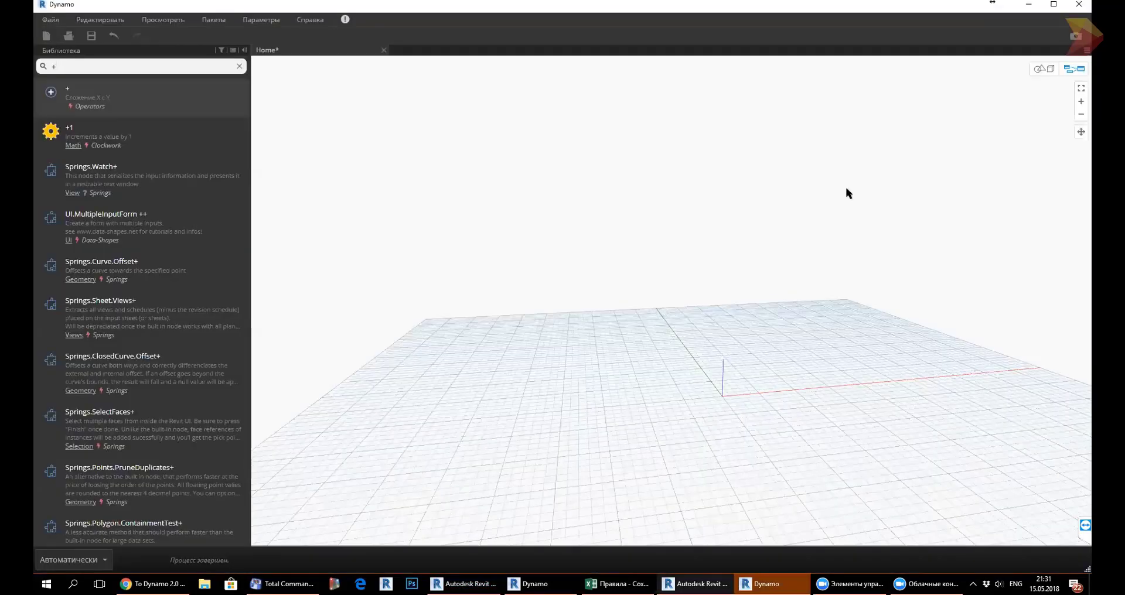
key(super+Up)
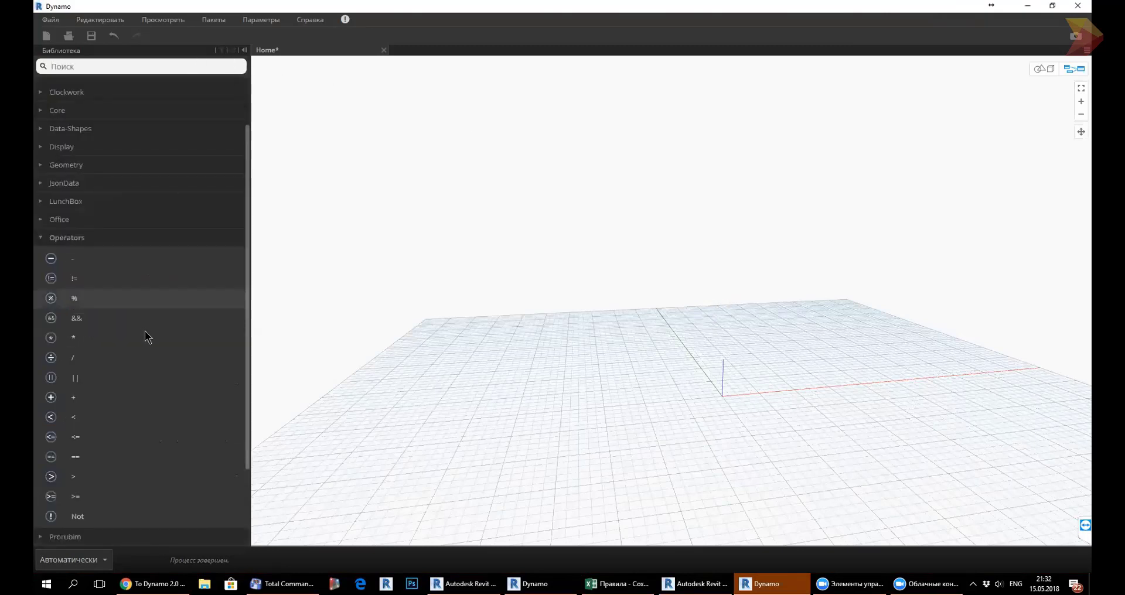
click(84, 239)
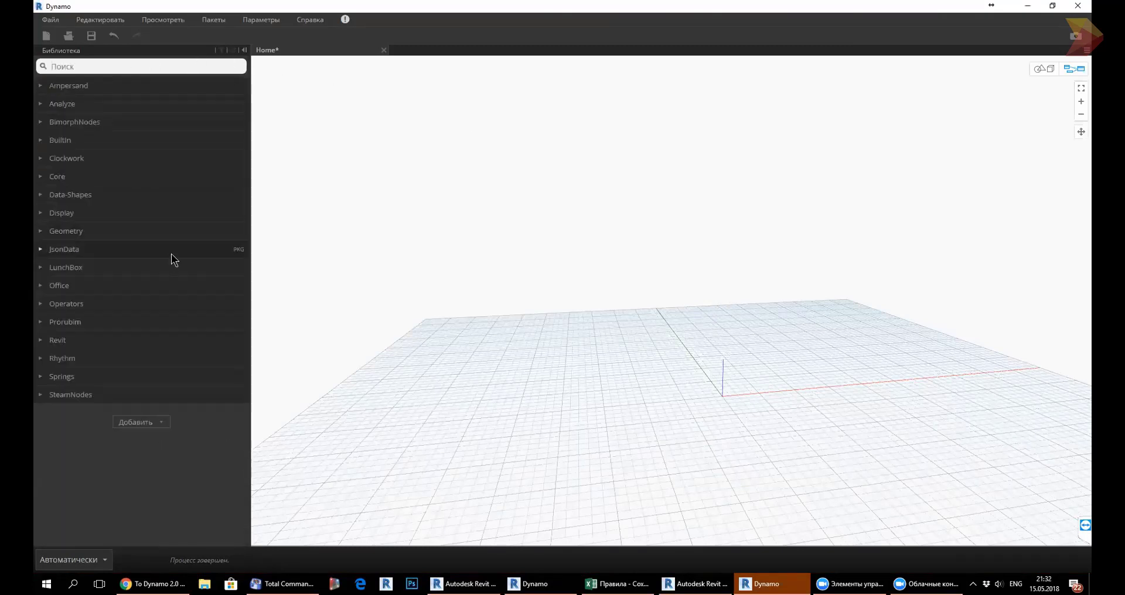
click(55, 123)
click(64, 162)
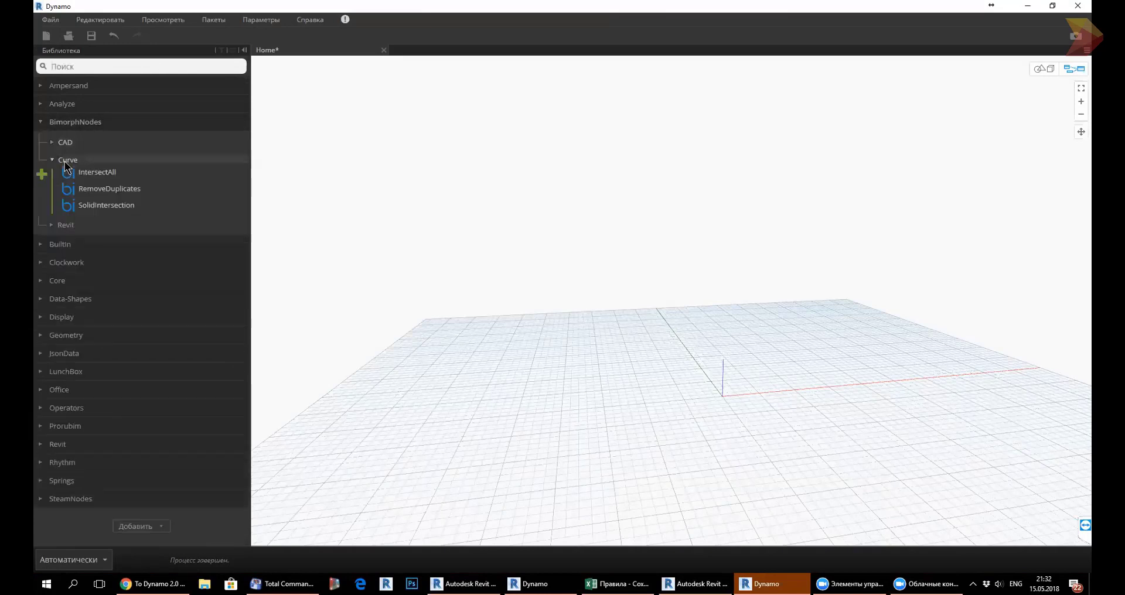
click(96, 172)
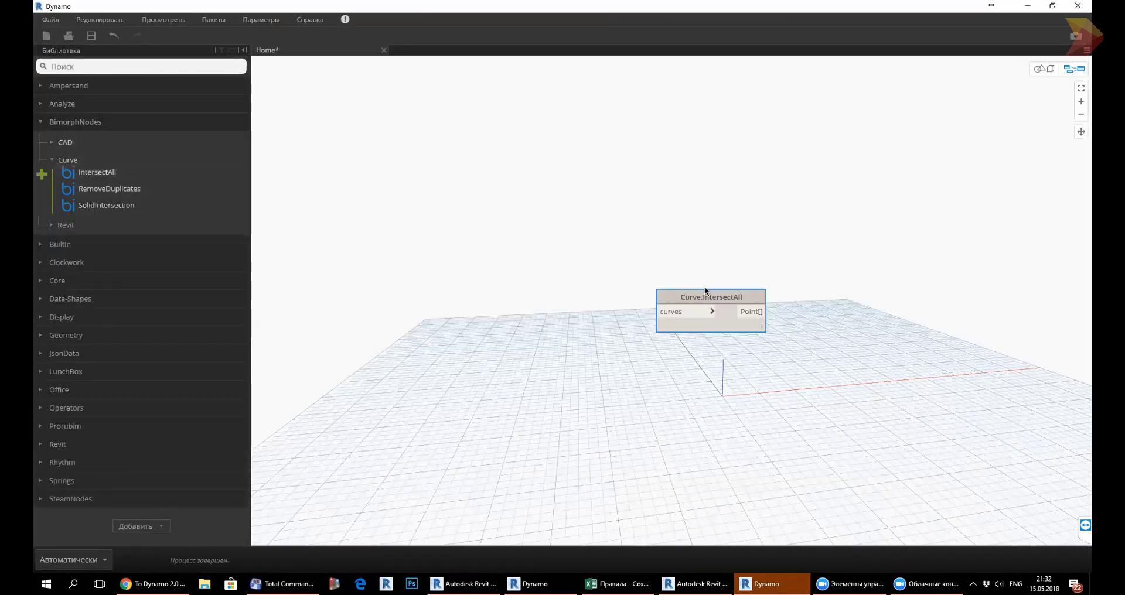
Zoom in and position the Curve.IntersectAll node near the top centre of the canvas.
drag(702, 296, 588, 256)
scroll(551, 237, up, 3)
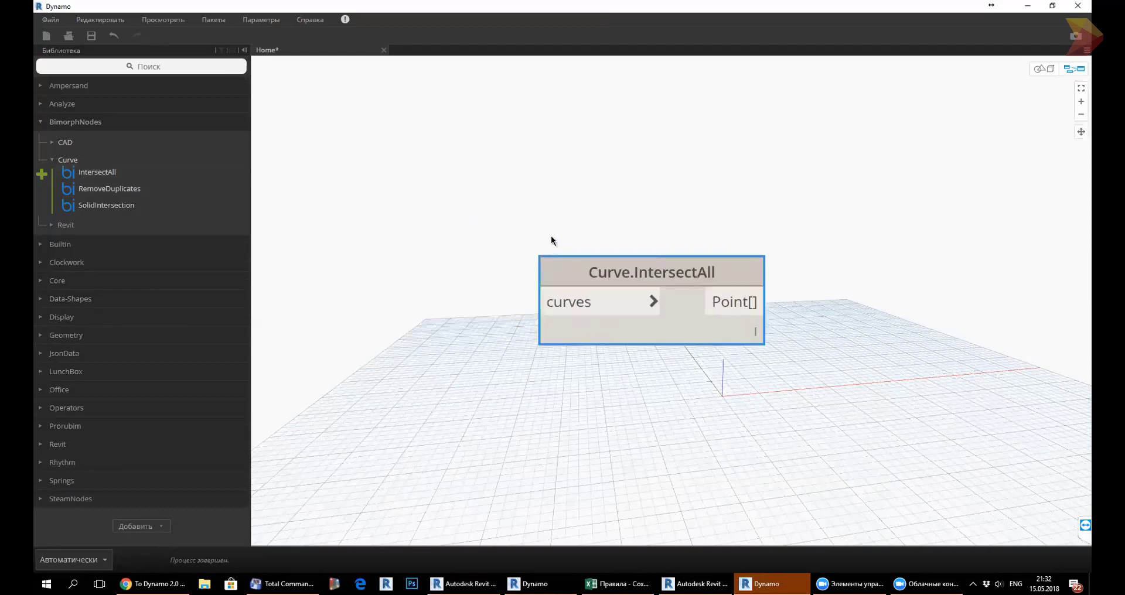
scroll(550, 240, up, 2)
drag(693, 271, 719, 237)
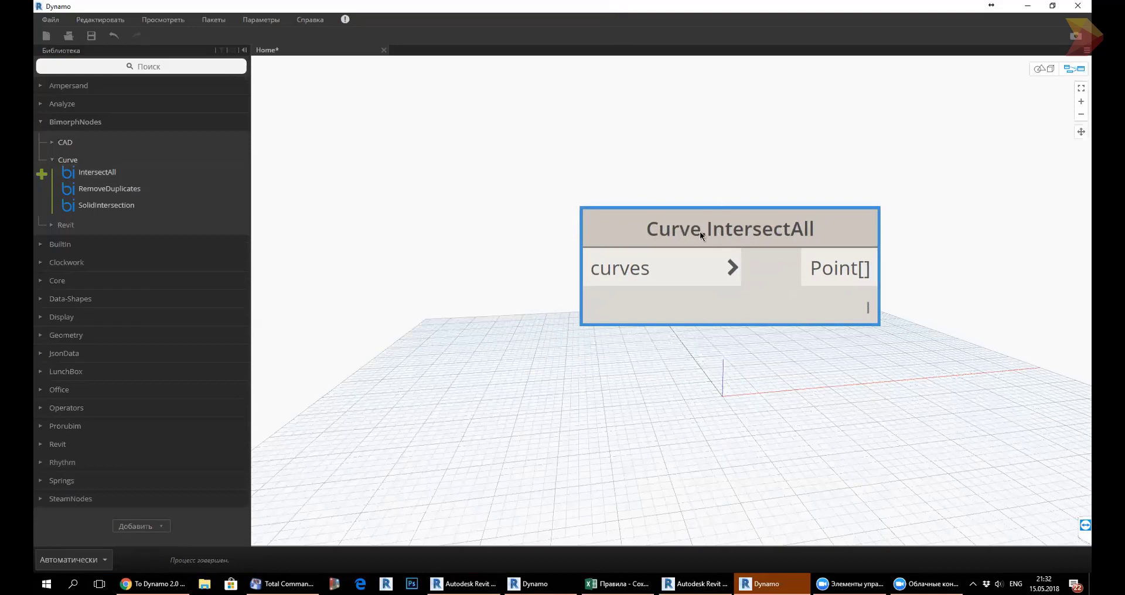
drag(700, 231, 621, 181)
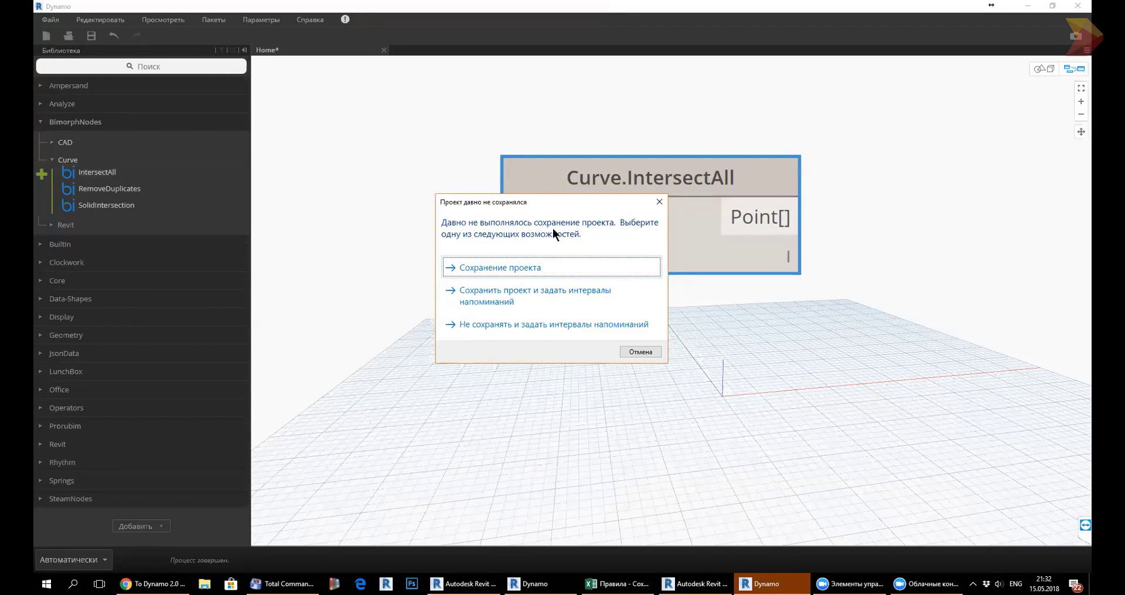
Cancel the save reminder, close the notification, nudge the node up, and restore Dynamo beside Revit.
click(627, 351)
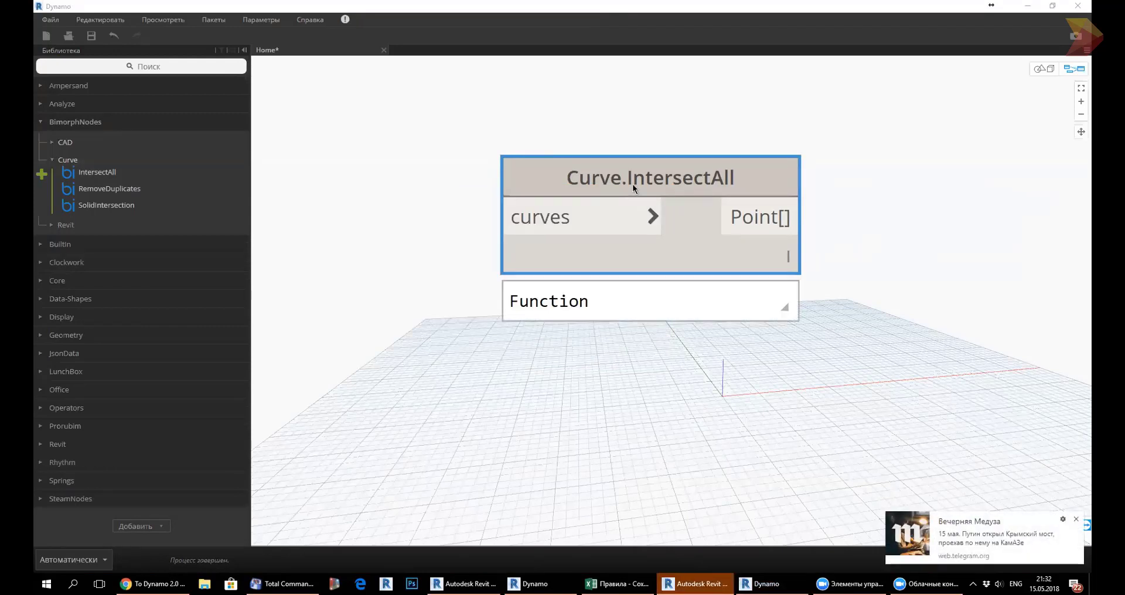
drag(628, 191, 597, 200)
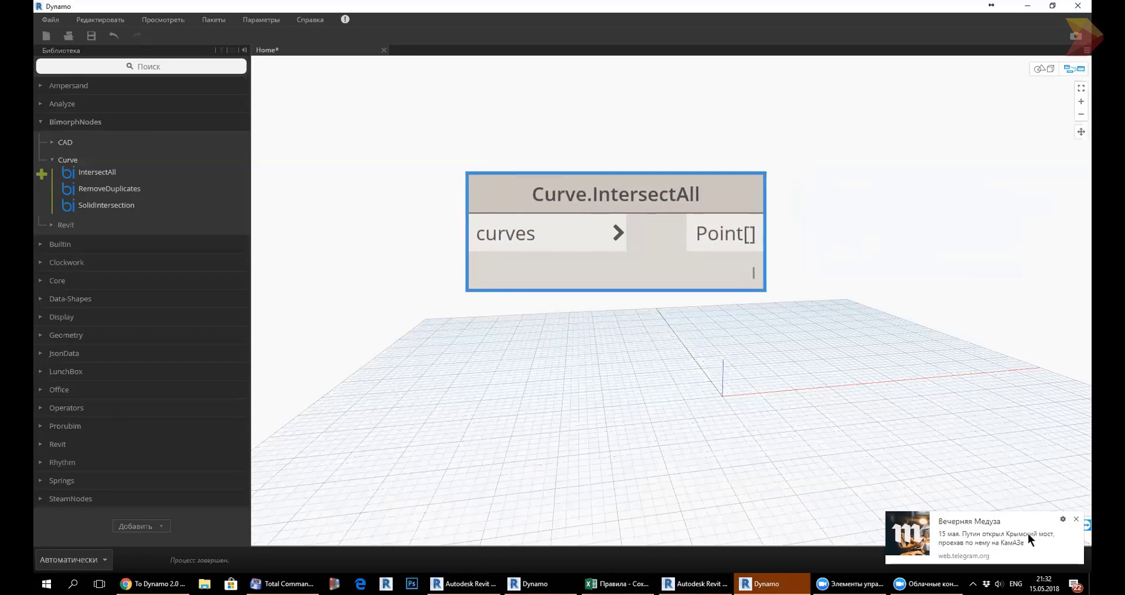
click(1075, 520)
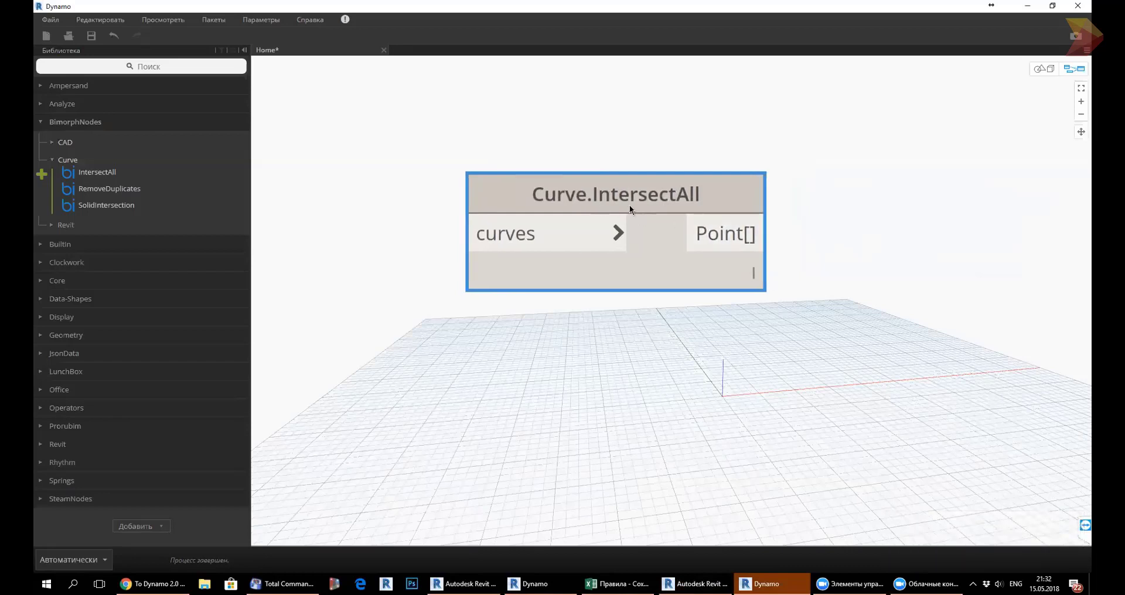
mouse_move(616, 204)
mouse_down()
mouse_move(587, 201)
mouse_move(630, 162)
mouse_up()
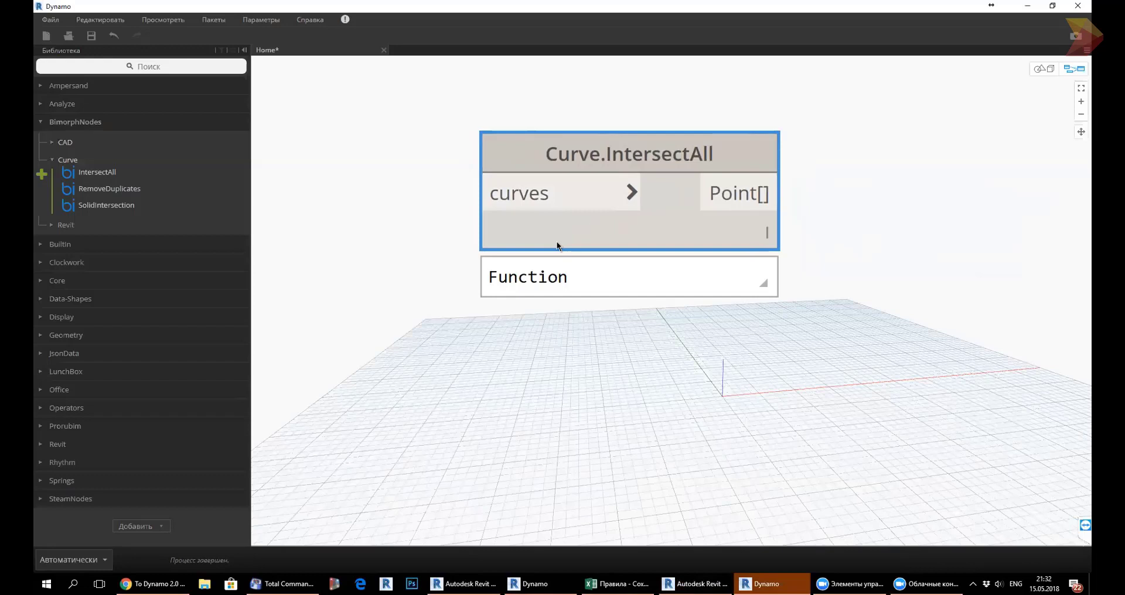
click(1053, 5)
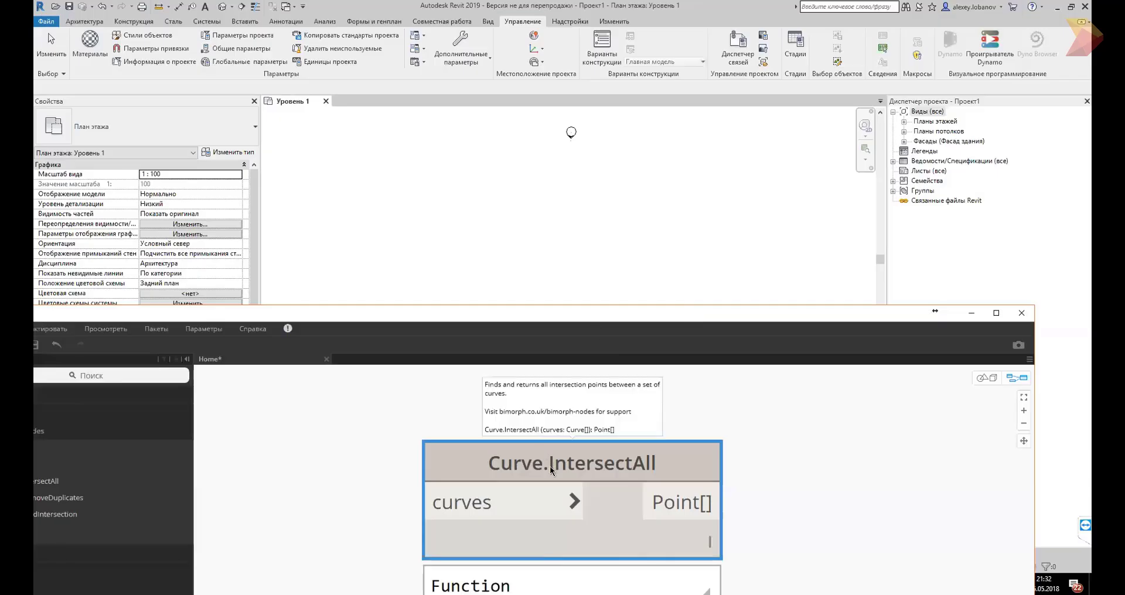
drag(549, 465, 582, 434)
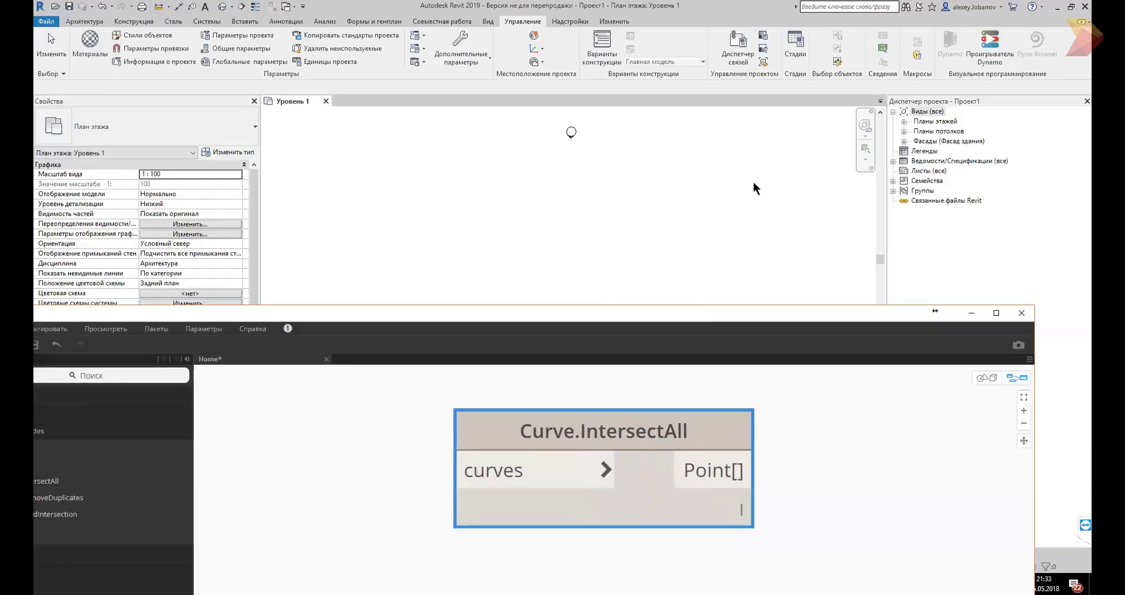
Draw a 14000-long wall on Уровень 1 in Revit and select it.
click(85, 21)
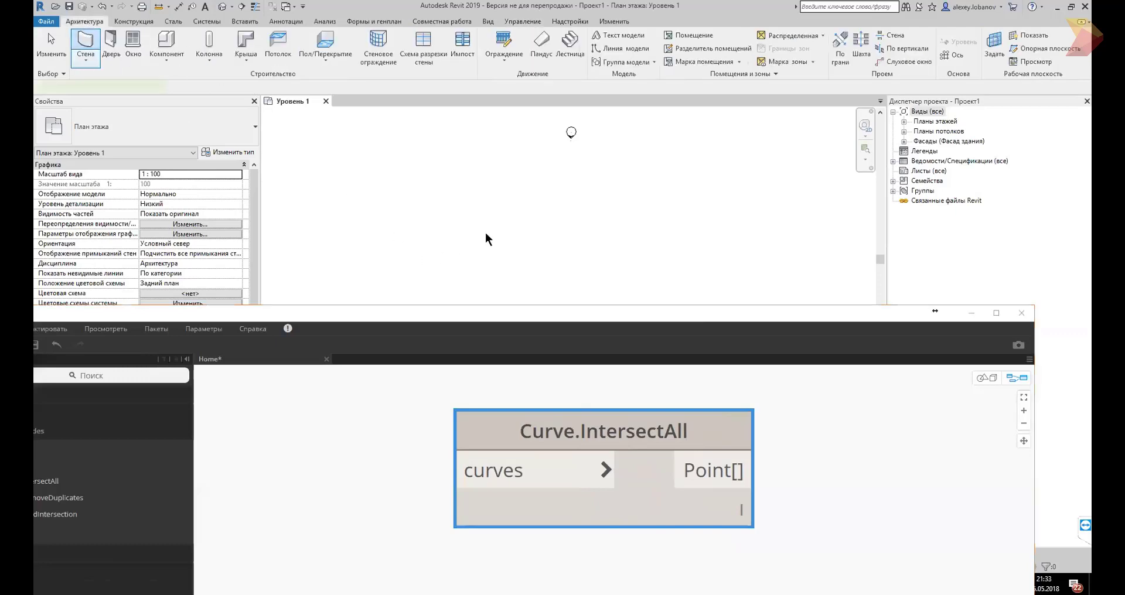
click(592, 230)
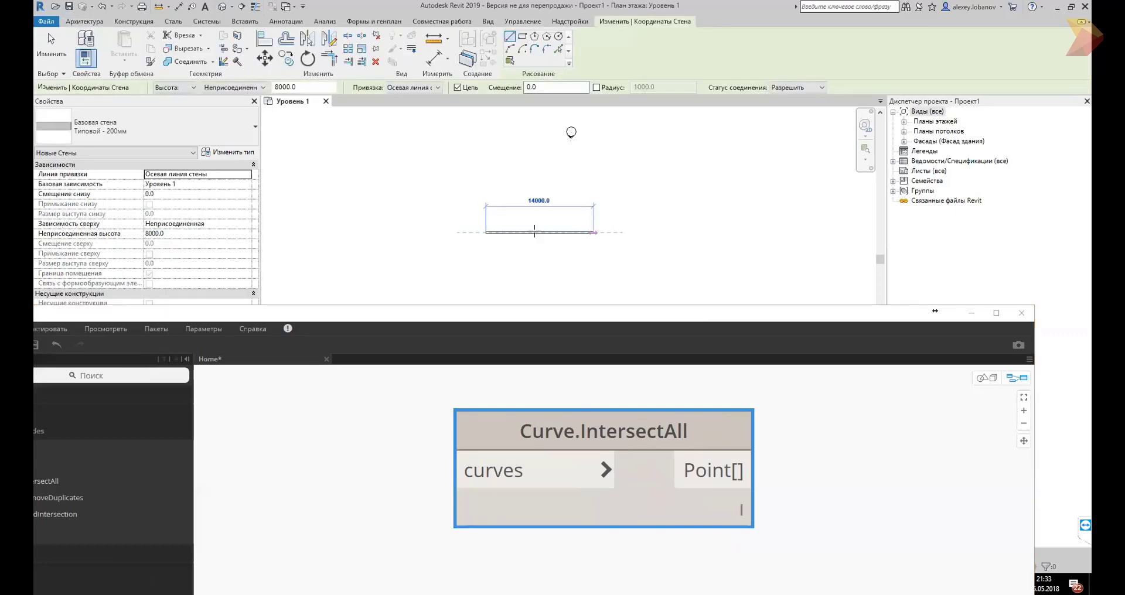
scroll(525, 226, up, 3)
key(Escape)
key(Escape)
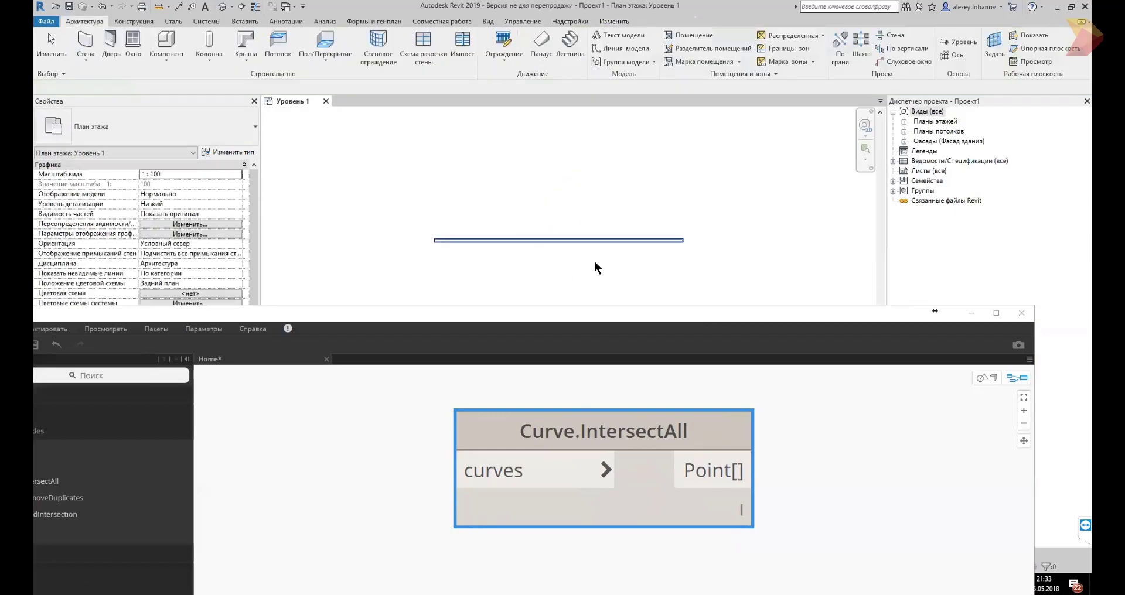
drag(606, 270, 555, 178)
click(819, 491)
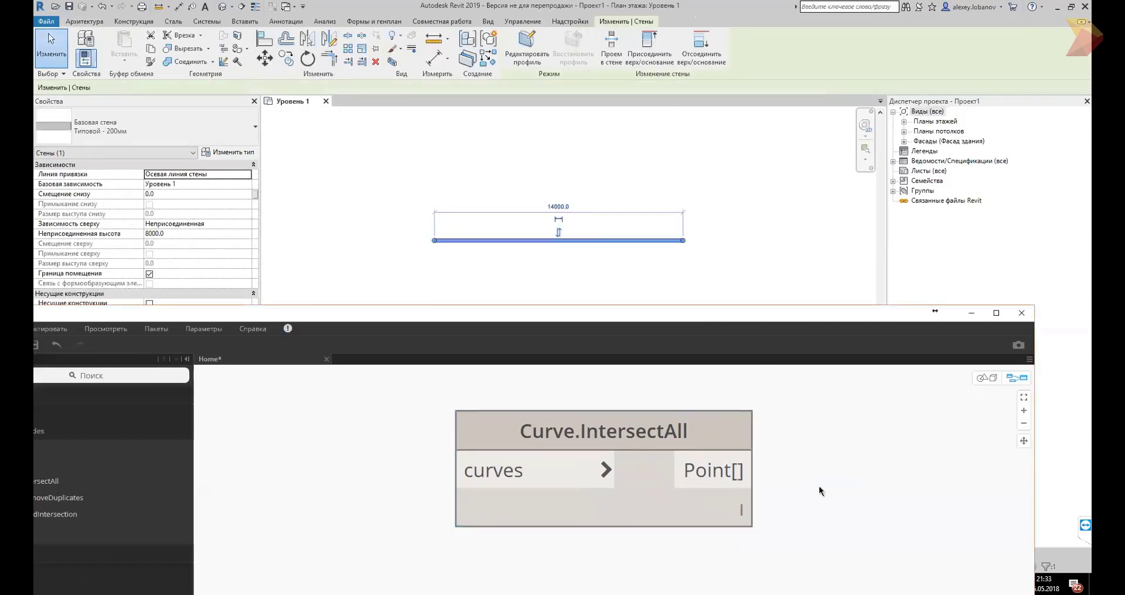
drag(703, 434, 667, 417)
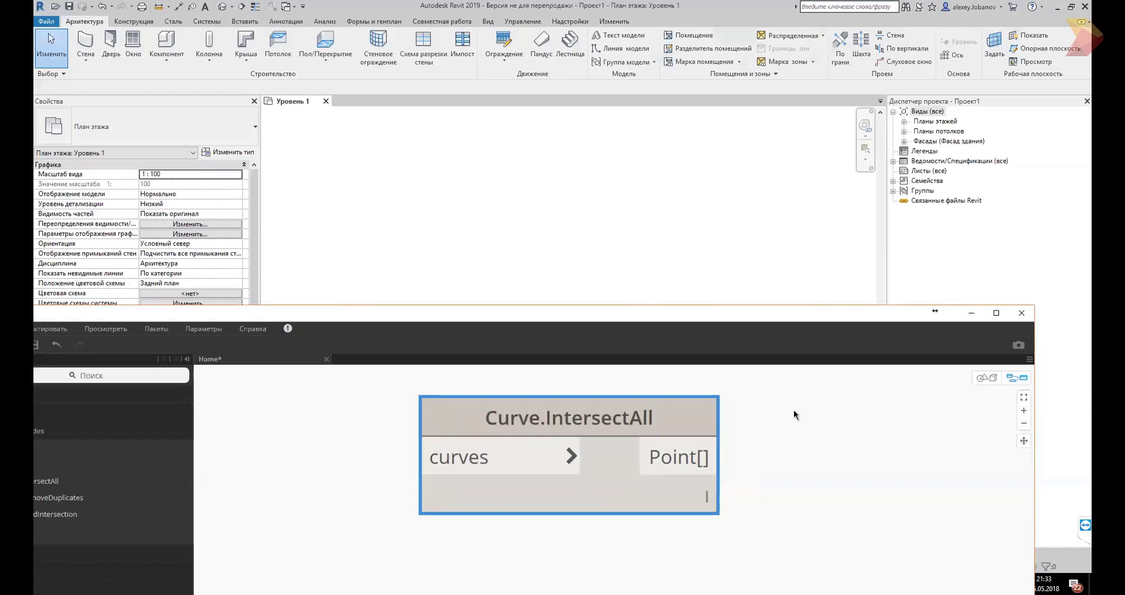
Maximize Dynamo again and reposition the Curve.IntersectAll node on the canvas.
click(998, 313)
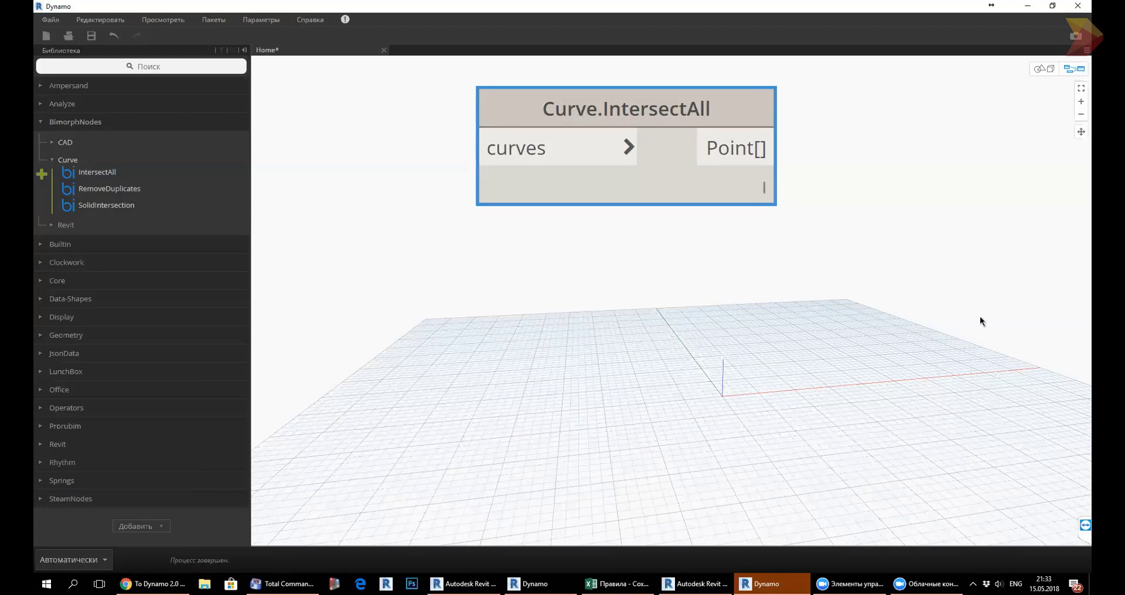
mouse_move(626, 109)
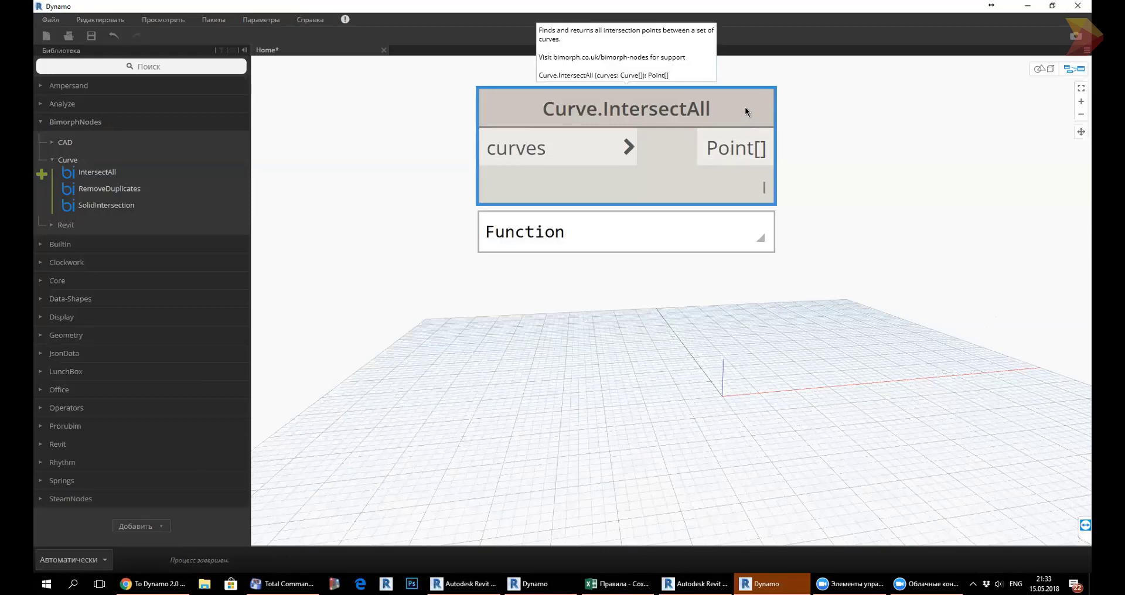
drag(751, 108, 777, 268)
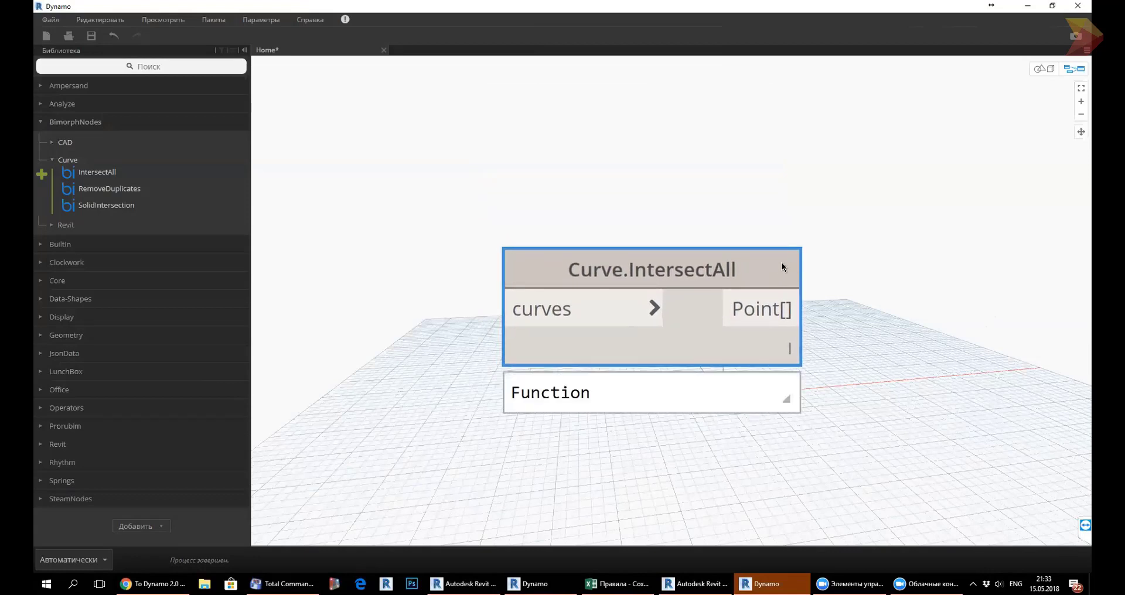
mouse_move(781, 262)
mouse_down()
mouse_move(794, 254)
mouse_move(779, 241)
mouse_up()
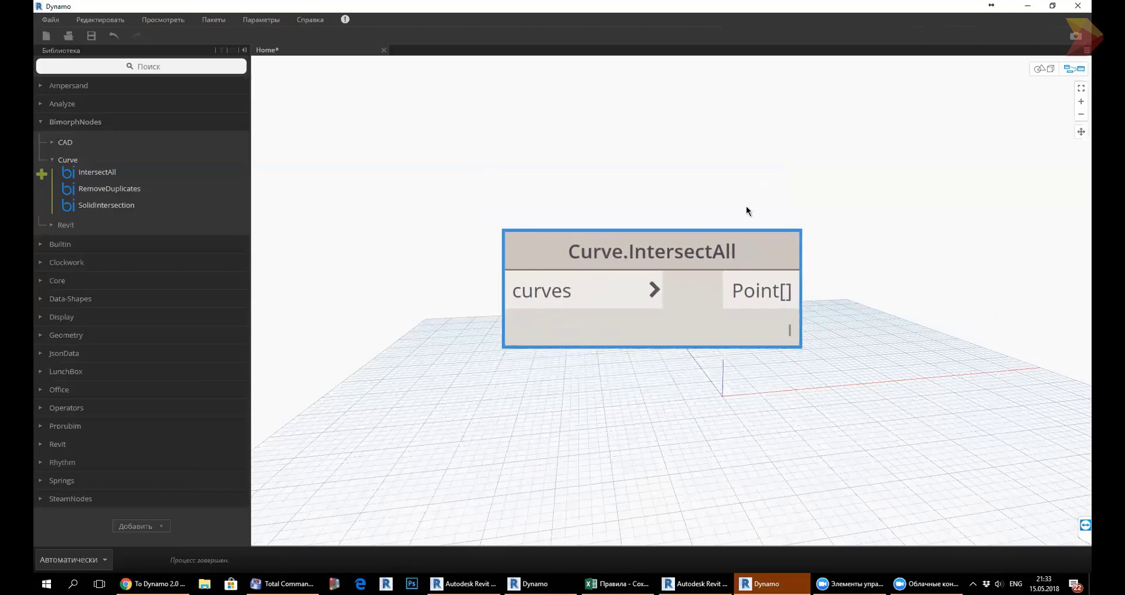
Bring the Dynamo 2.0 window to the front and place a trial Code Block on the canvas.
click(466, 584)
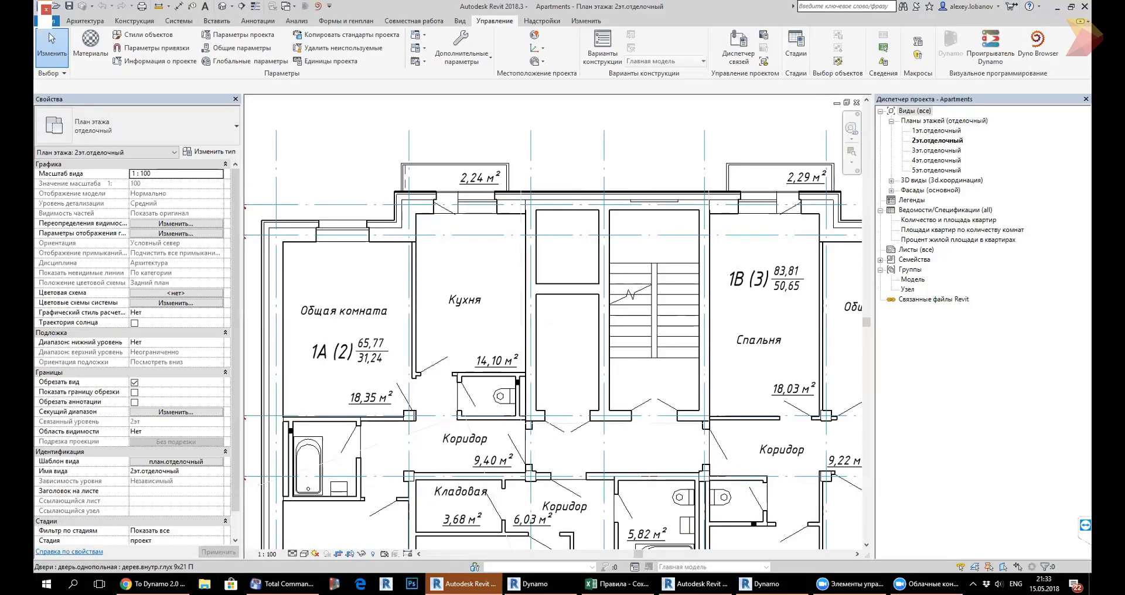
click(527, 584)
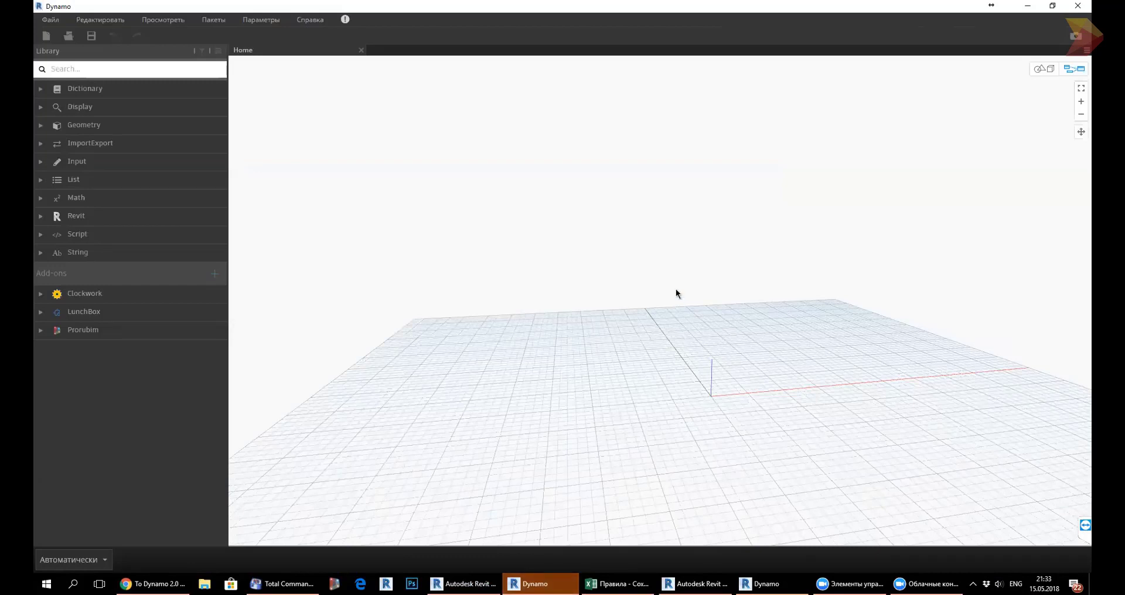
double_click(648, 329)
Move the trial Code Block slightly down-right, then delete it.
scroll(645, 375, up, 5)
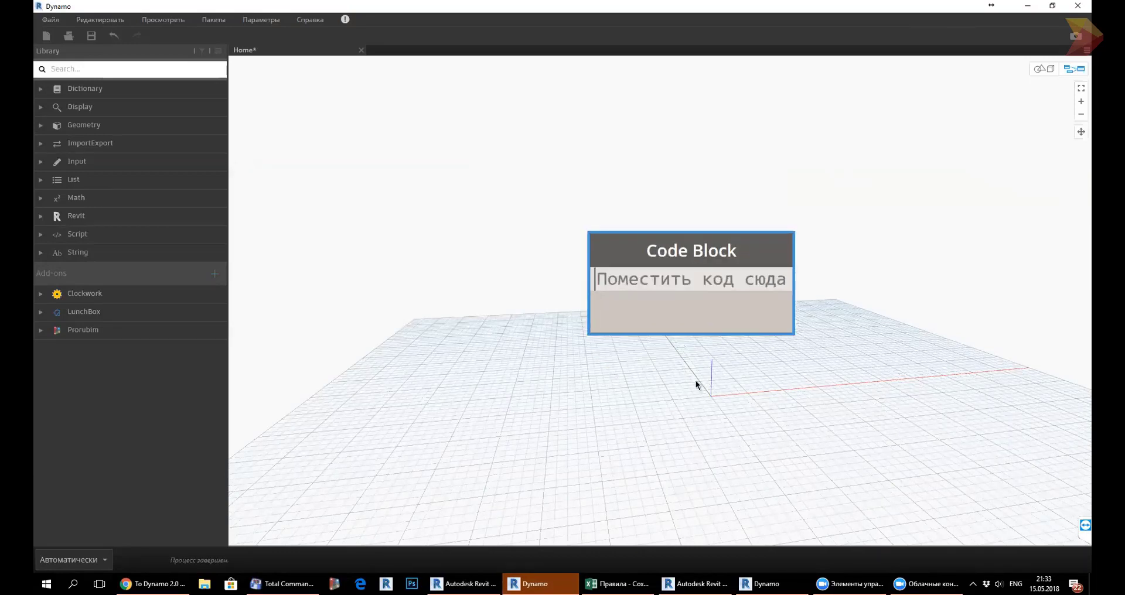
scroll(697, 381, up, 2)
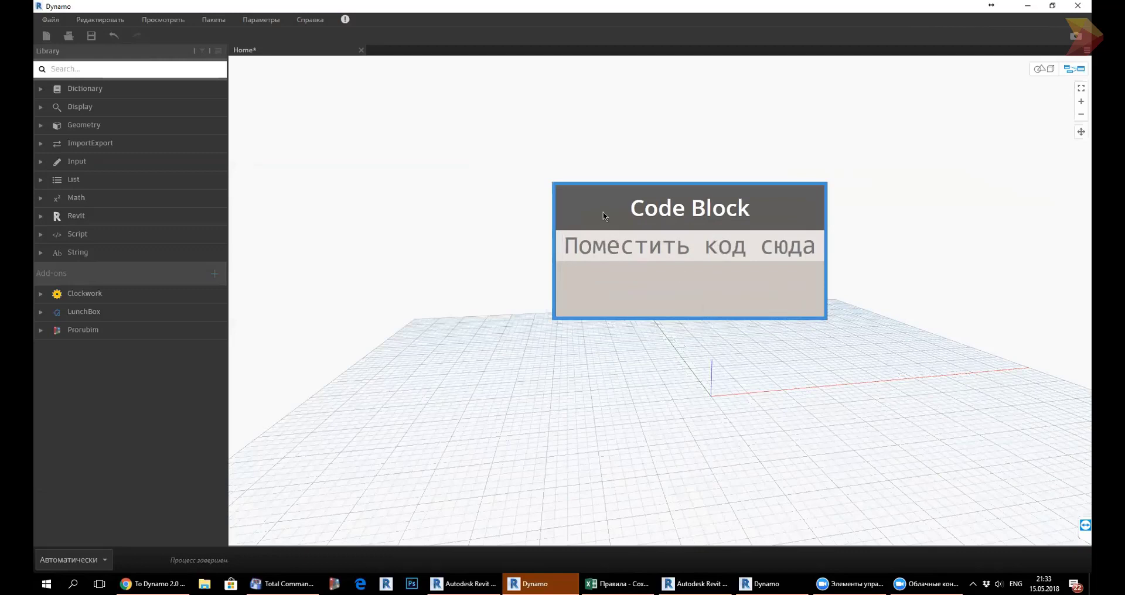
drag(603, 213, 639, 231)
key(Delete)
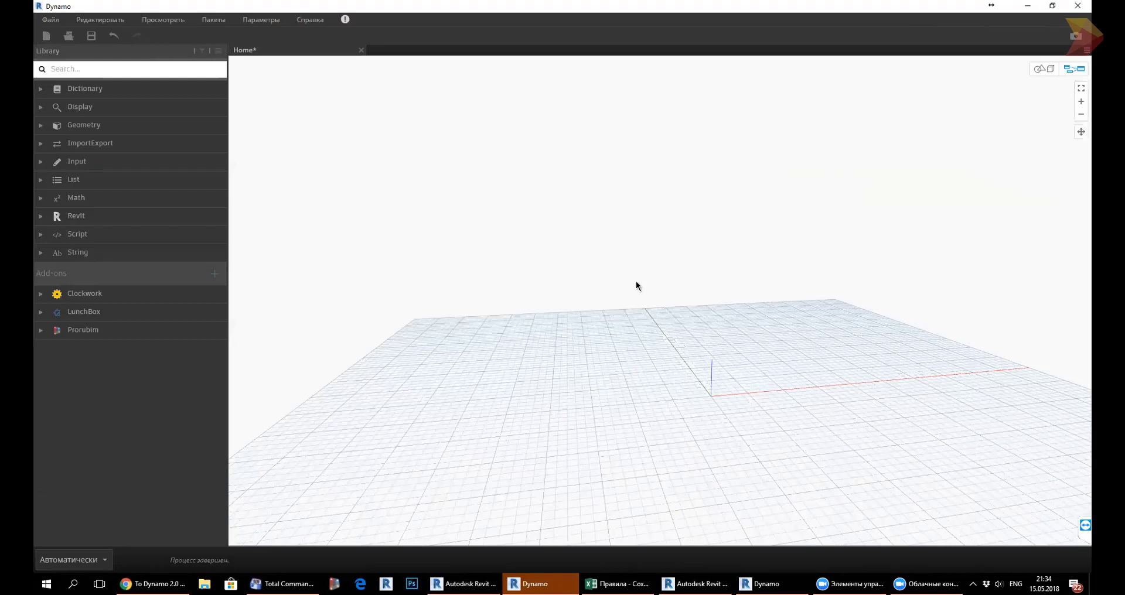
Minimize Dynamo, then open the Dyno Browser panel in Revit and its Settings.
click(1027, 6)
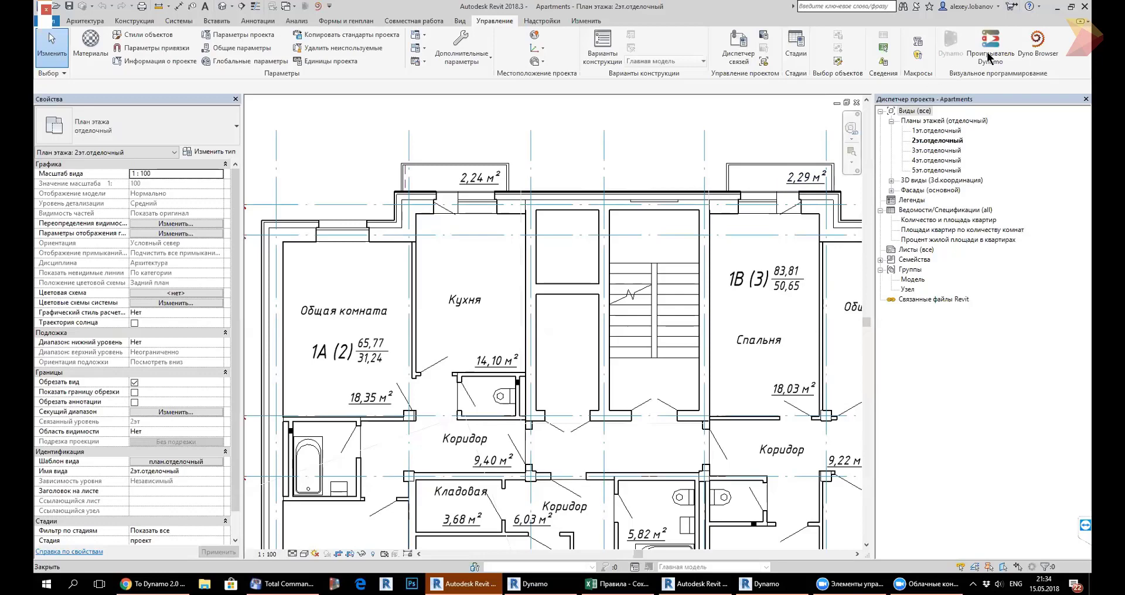
click(1038, 46)
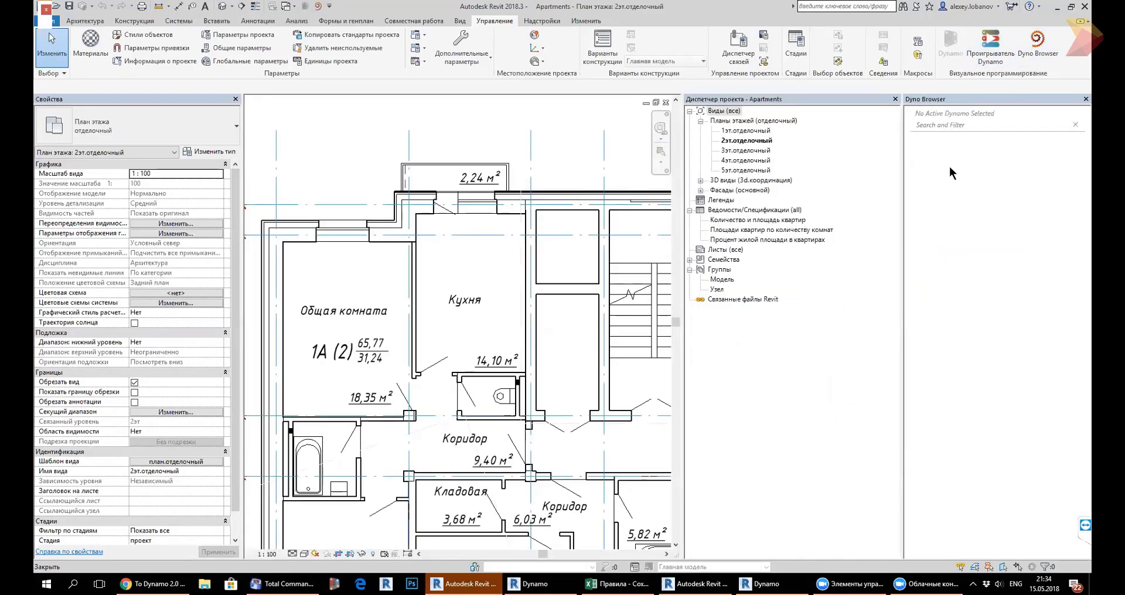
right_click(974, 191)
click(902, 240)
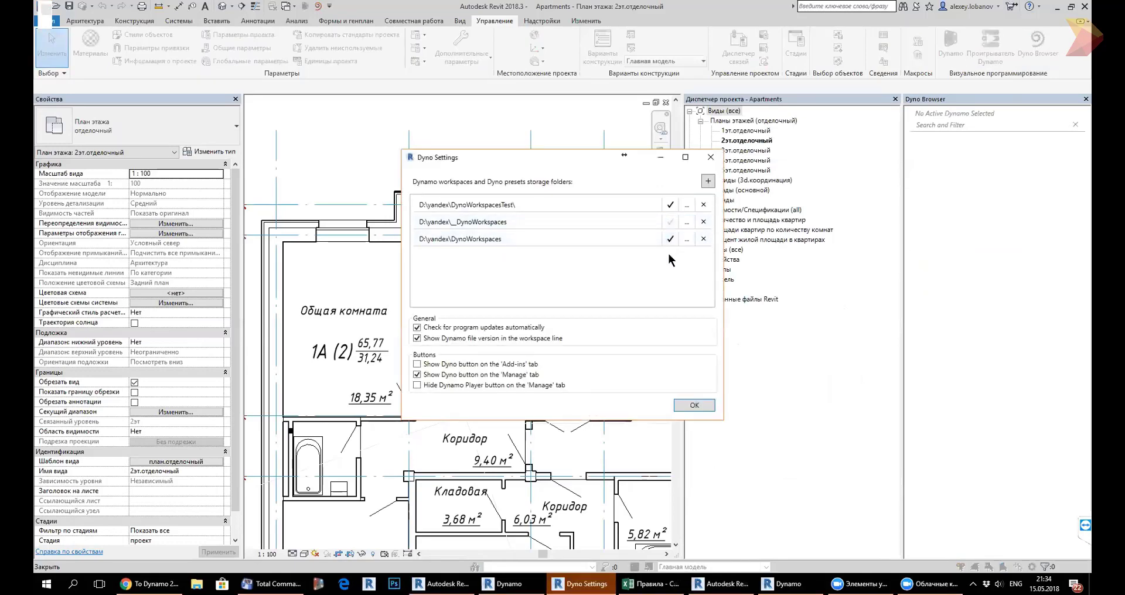
Set the first storage path to Dropbox\Коды, apply it, expand Коды.Генерация.Части.Все_2, and return to Dynamo.
click(686, 206)
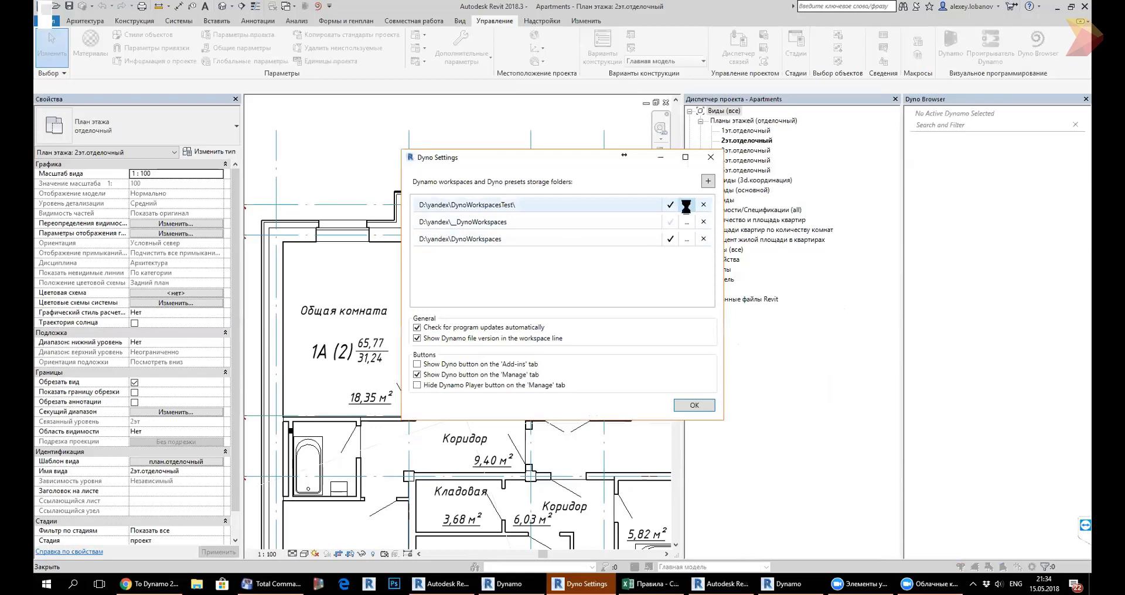
click(759, 118)
click(686, 205)
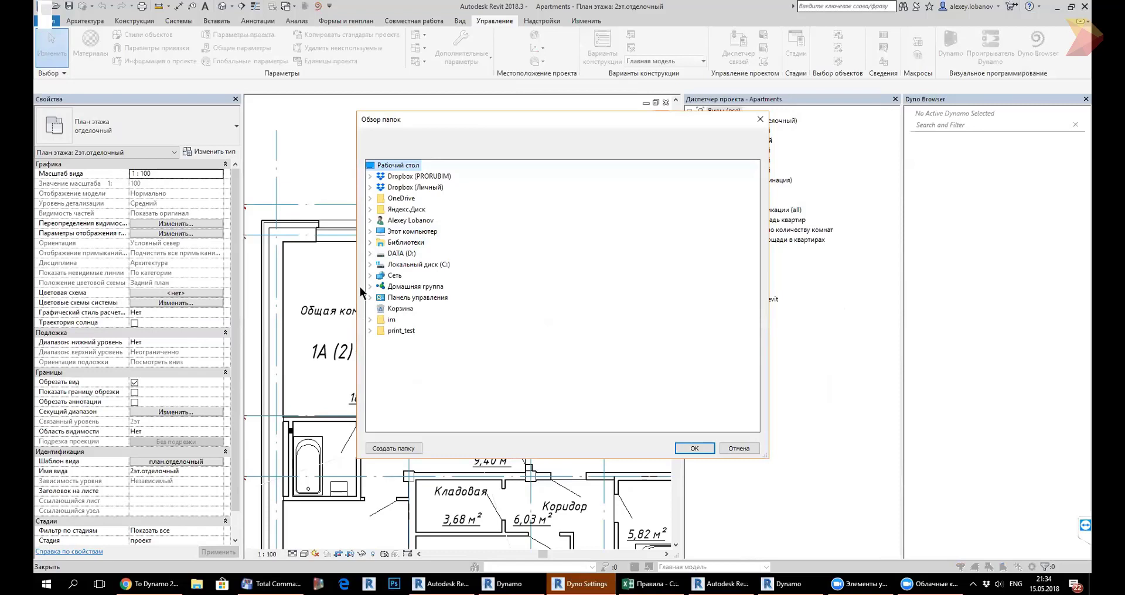
click(370, 188)
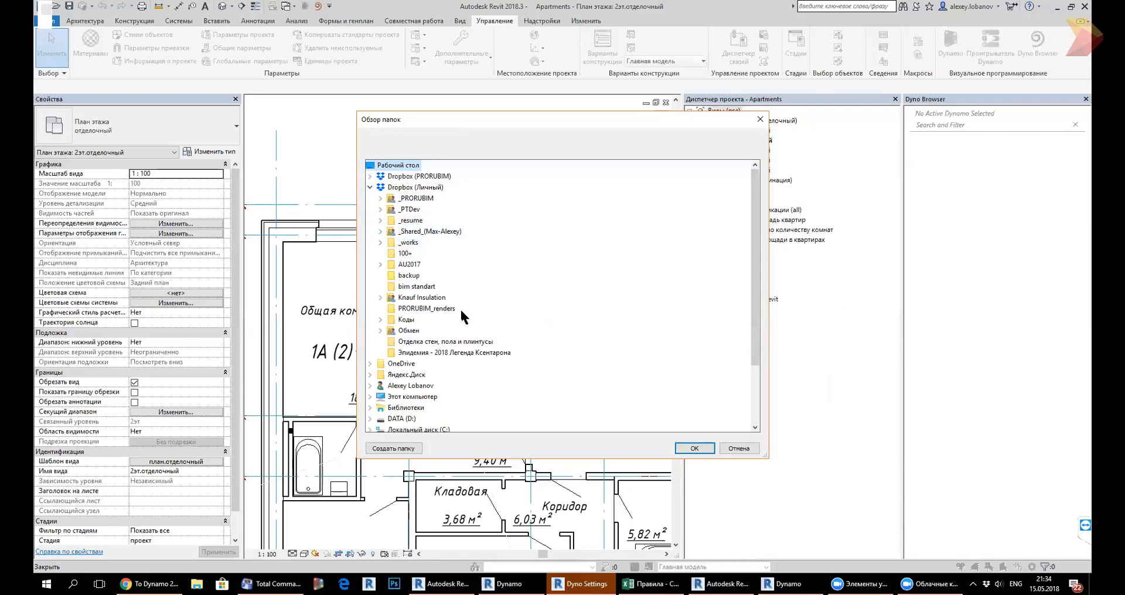
double_click(407, 320)
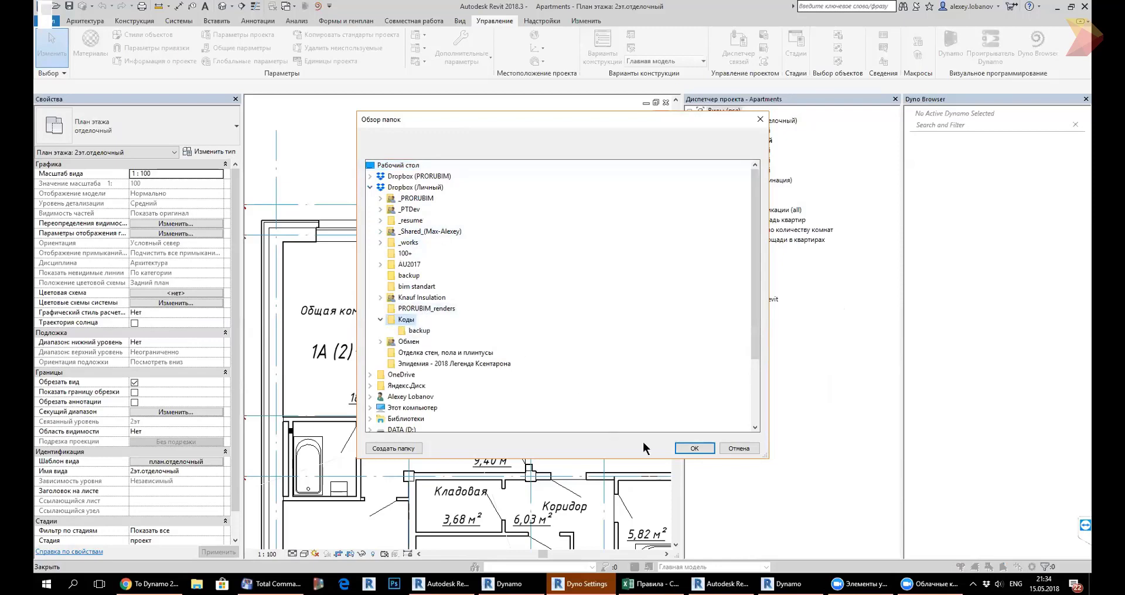
click(684, 449)
click(685, 410)
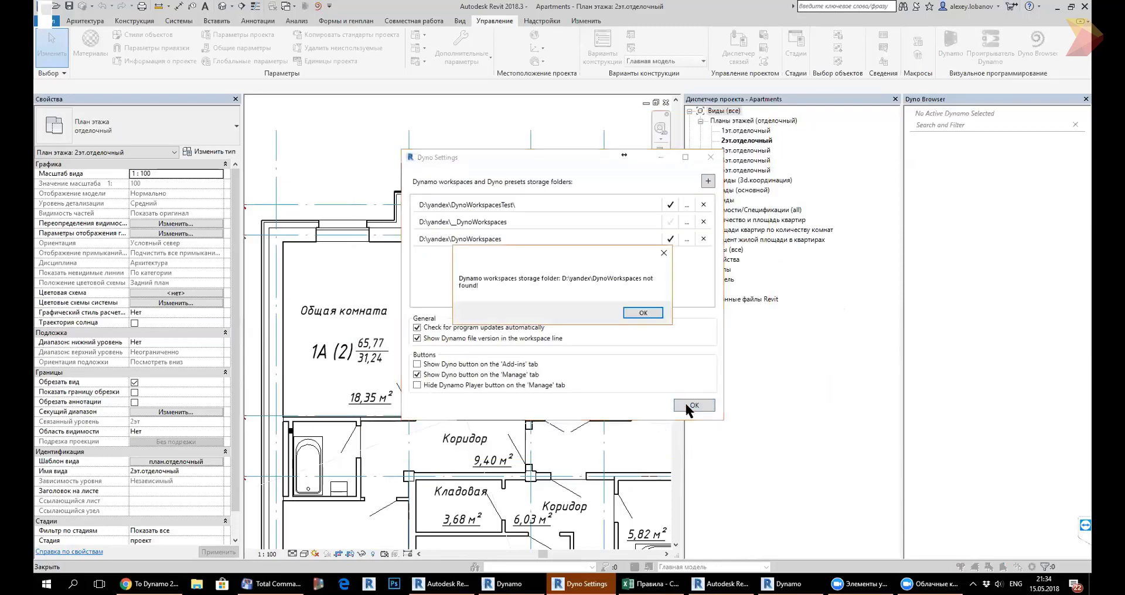
click(630, 311)
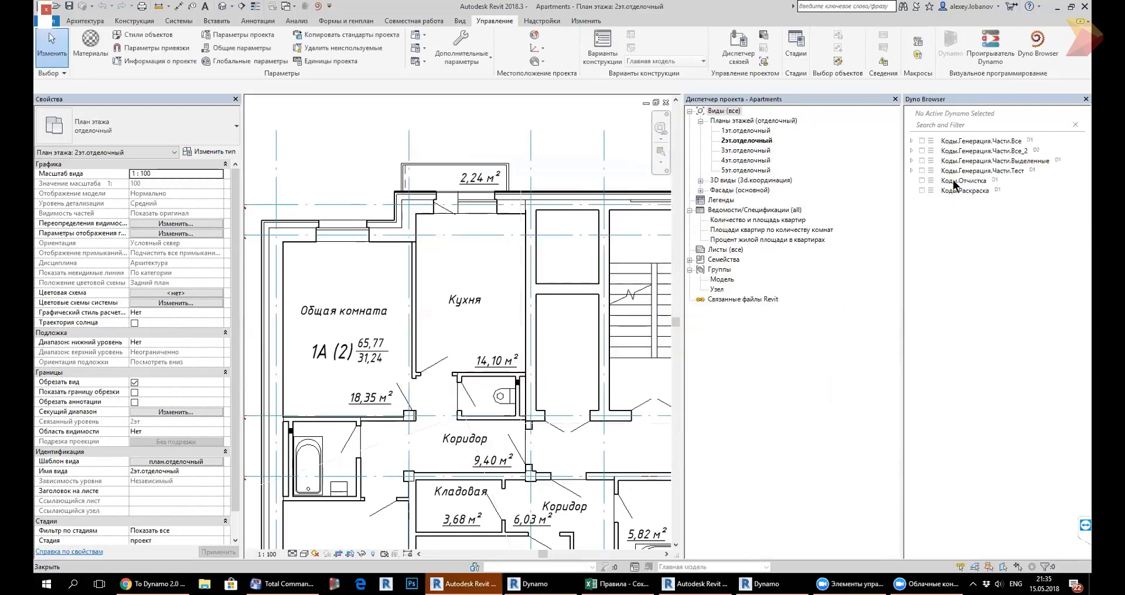
click(912, 150)
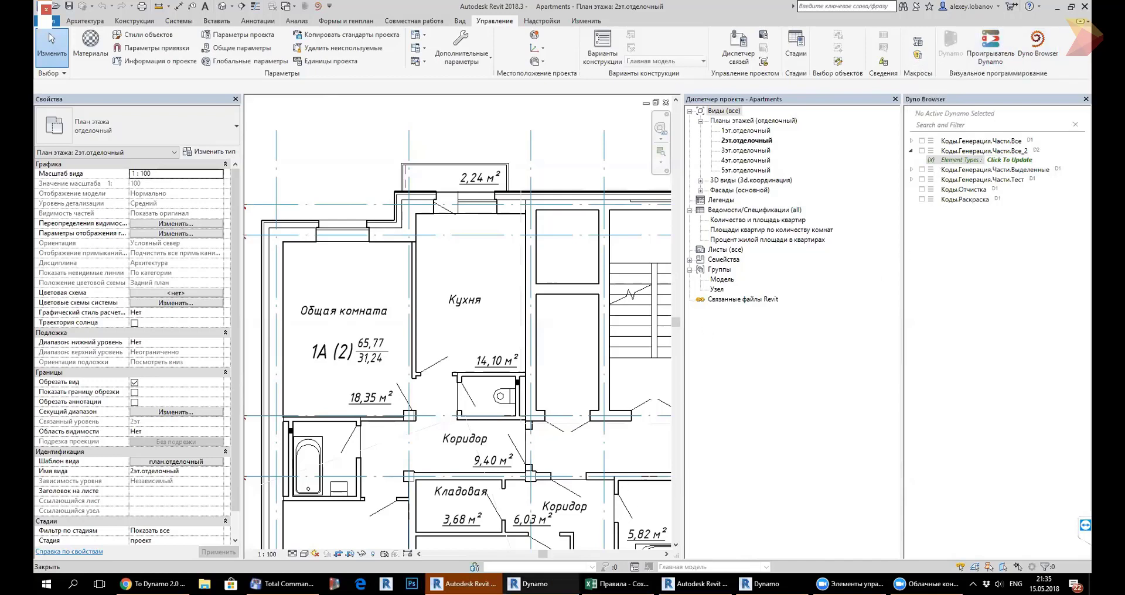
click(533, 584)
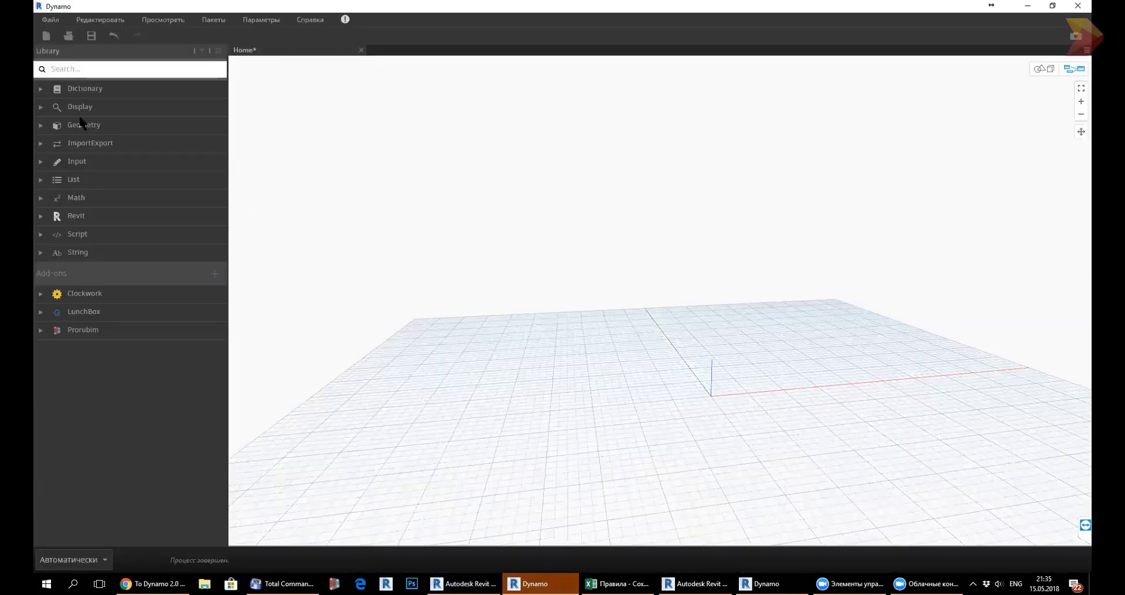
Add a Boolean node from Input > Basic and move it up and right.
click(41, 164)
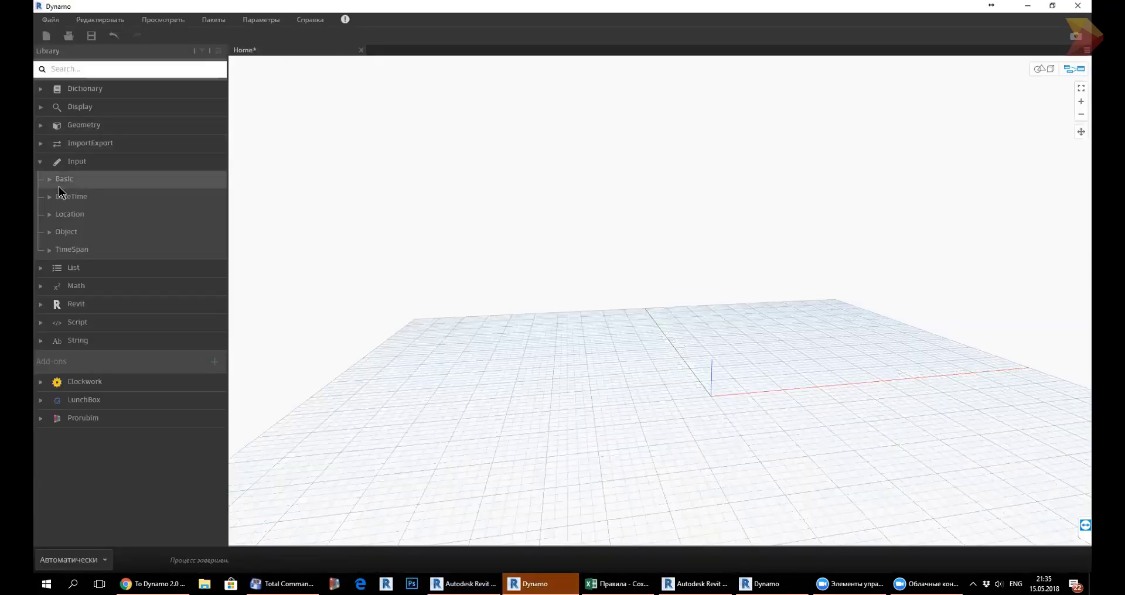
click(54, 187)
click(89, 198)
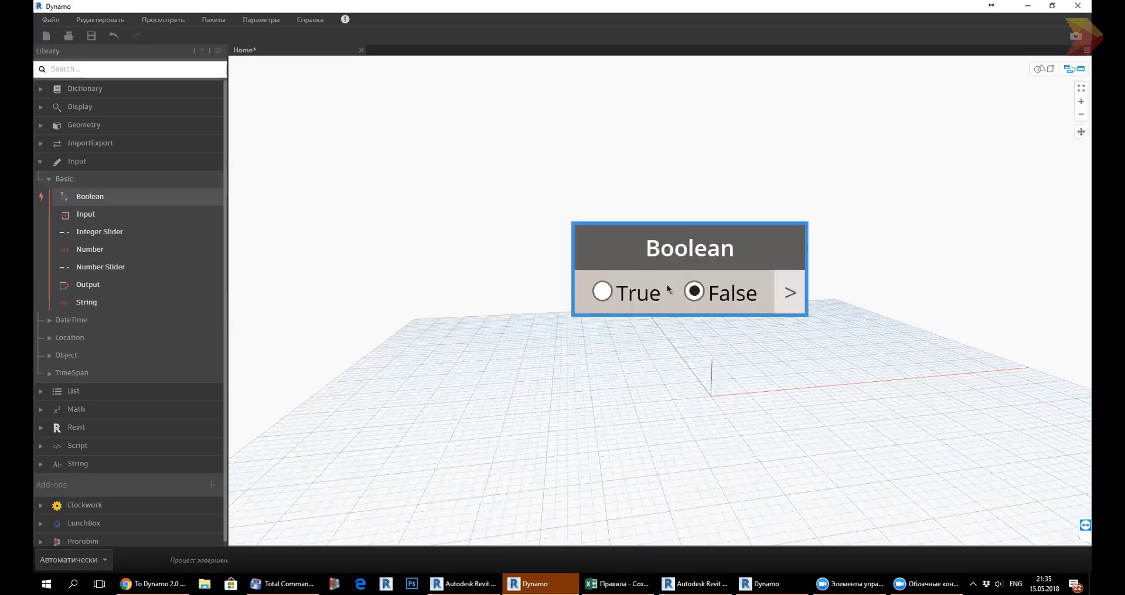
drag(681, 261, 733, 205)
scroll(600, 296, down, 2)
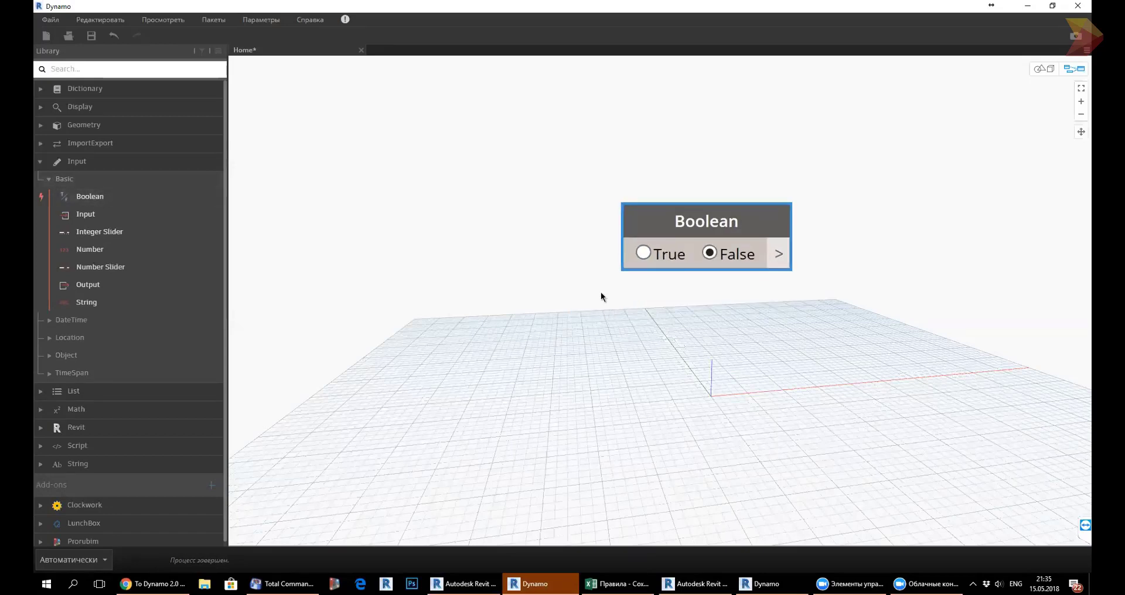
Mark the Boolean node as 'Является вводом' (Is Input) and verify the flag.
right_click(694, 268)
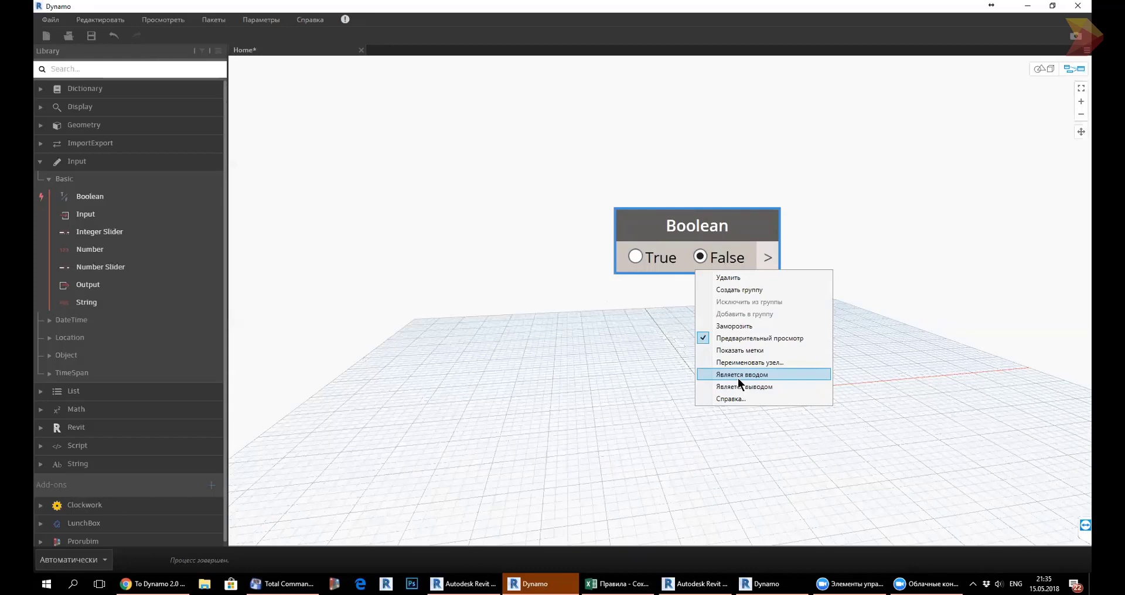
click(737, 375)
right_click(667, 266)
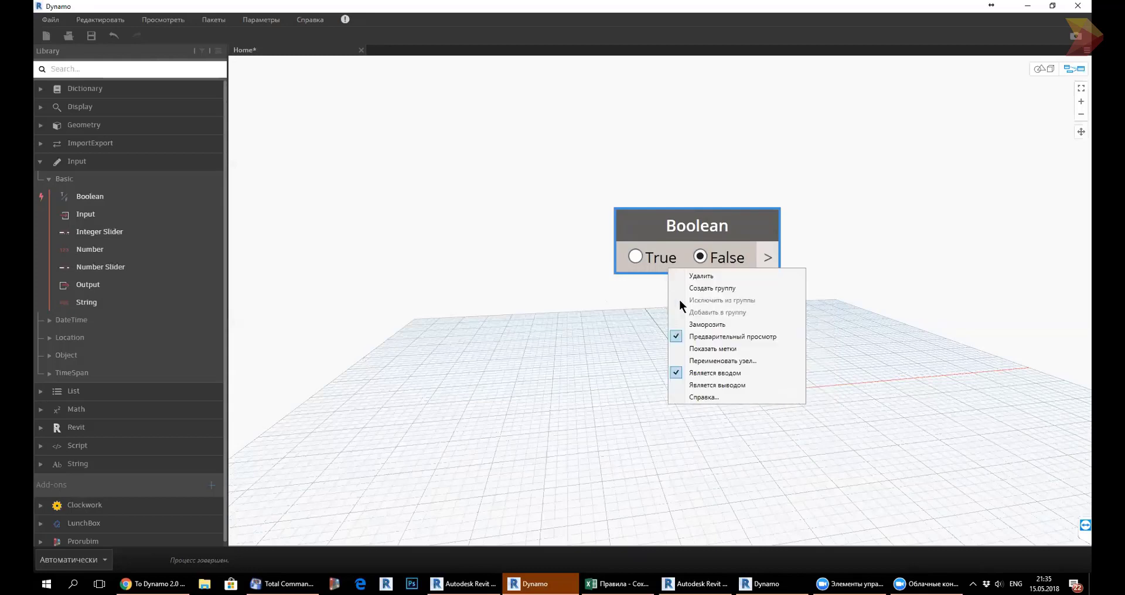
click(639, 228)
Unmark Is Input on the Boolean node and place it right of the canvas centre.
drag(639, 229, 415, 170)
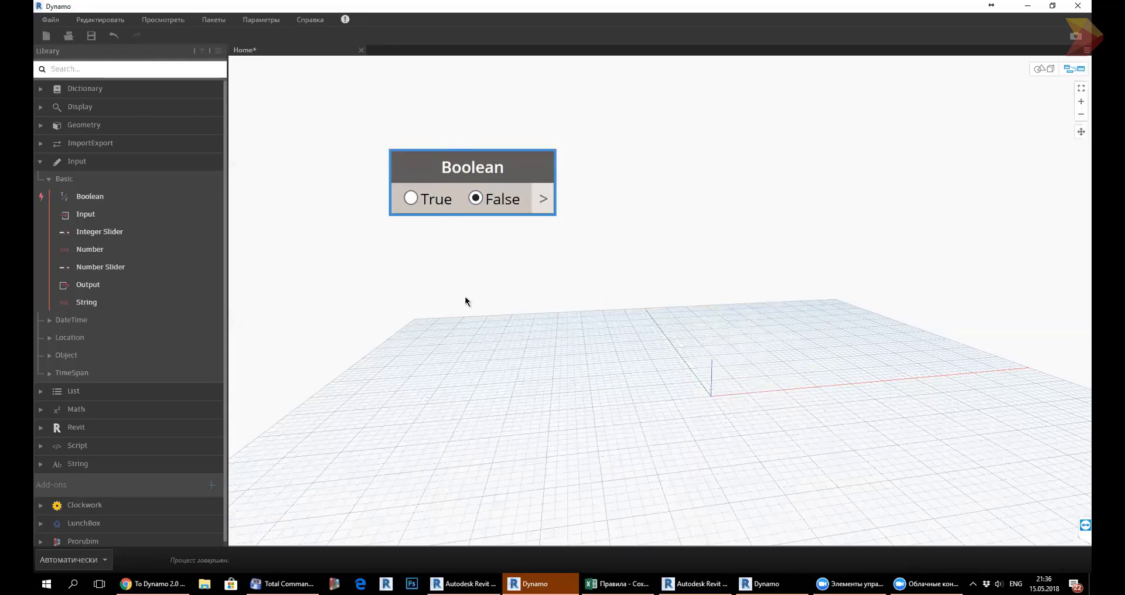
right_click(462, 210)
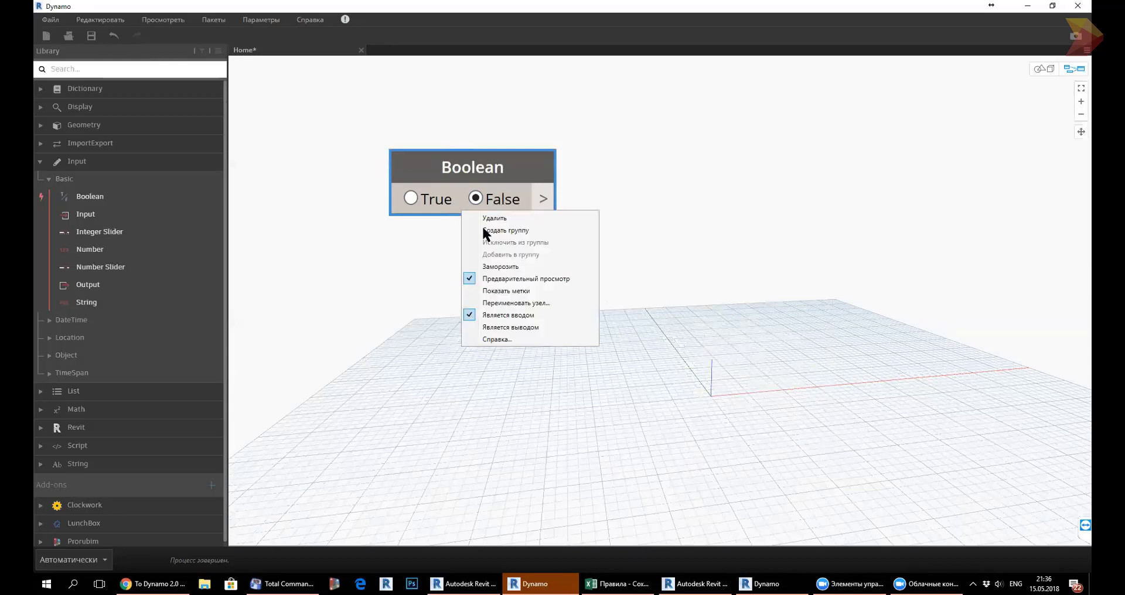
click(506, 315)
drag(484, 171, 778, 258)
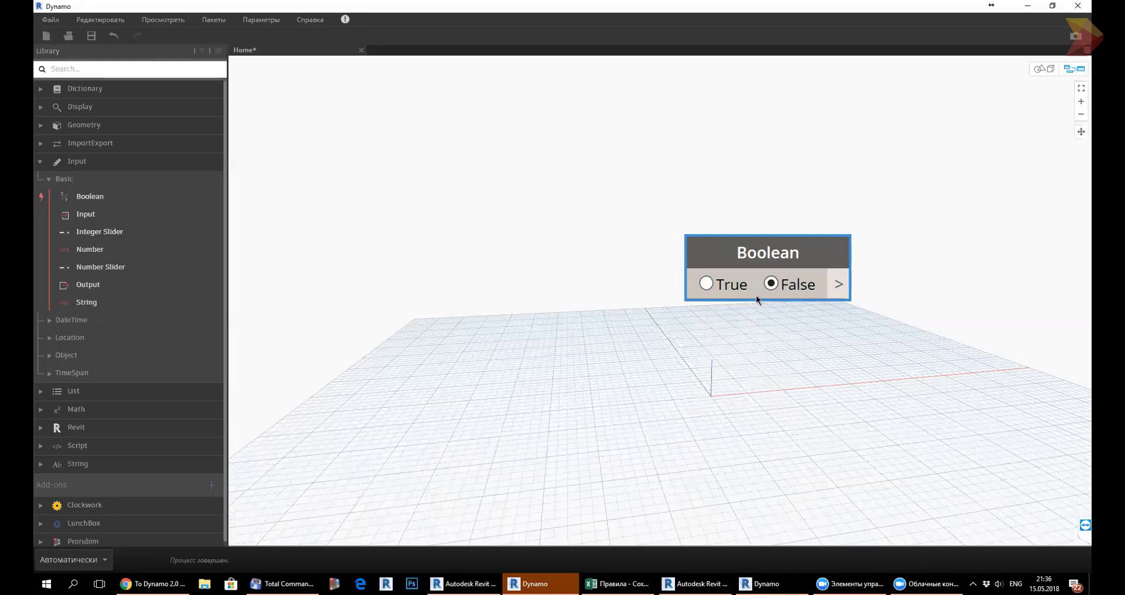
right_click(756, 295)
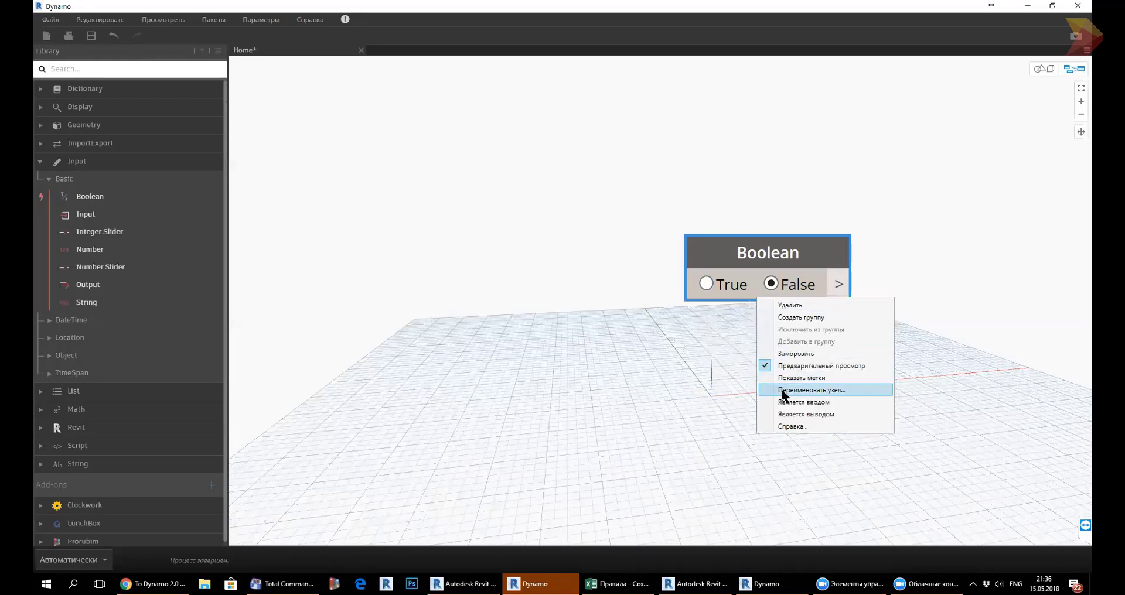
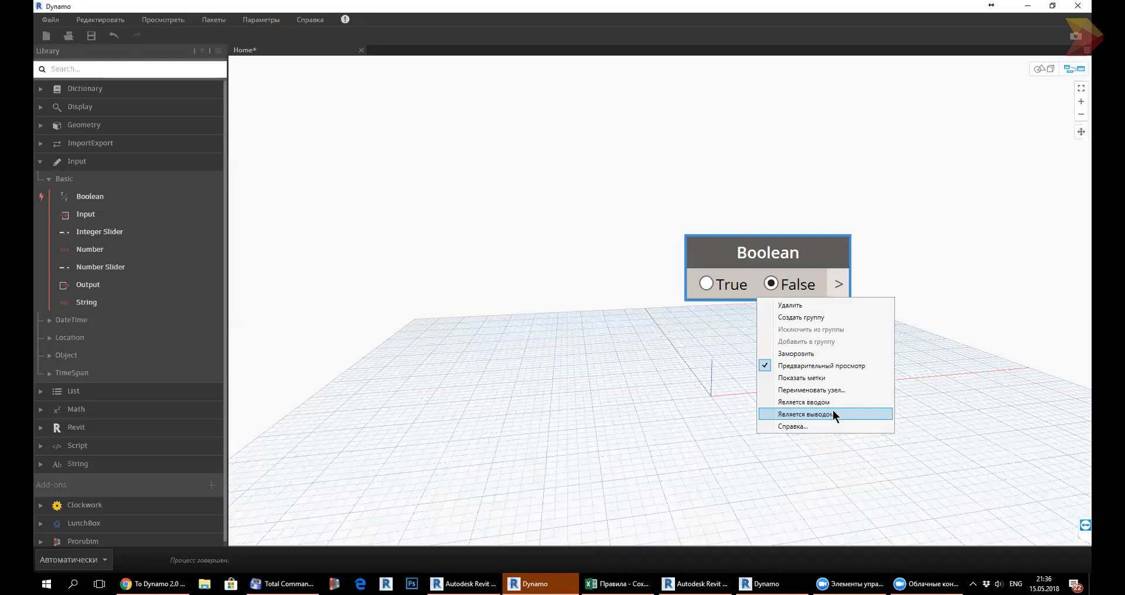
Move the False Boolean node toward the top of the canvas above the grid, then collapse the Basic input list.
click(726, 245)
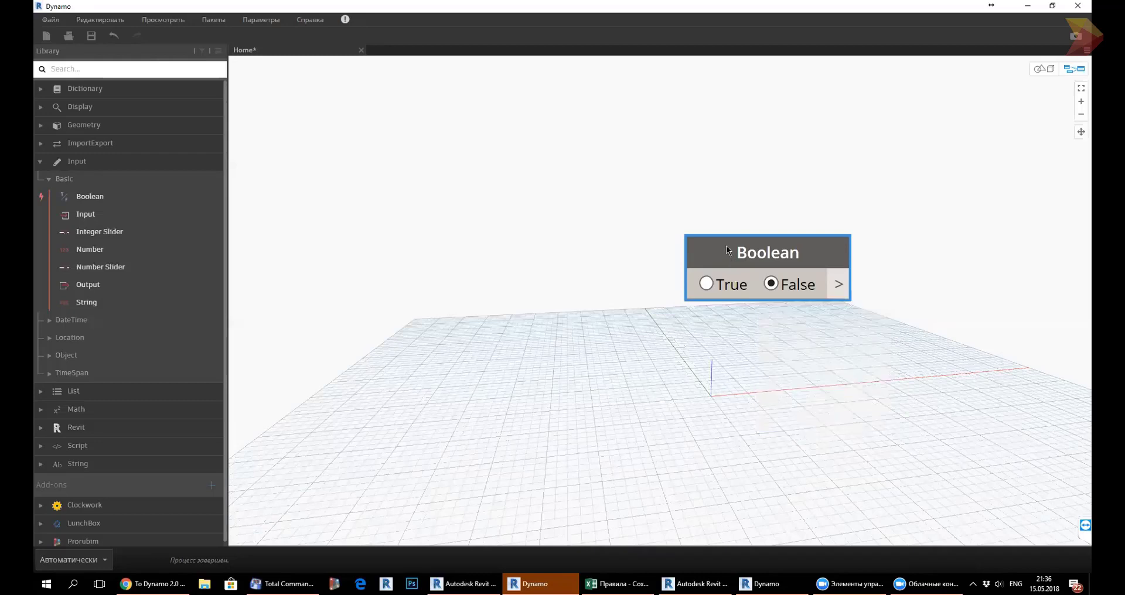
mouse_move(726, 245)
mouse_down()
mouse_move(490, 213)
mouse_move(480, 200)
mouse_up()
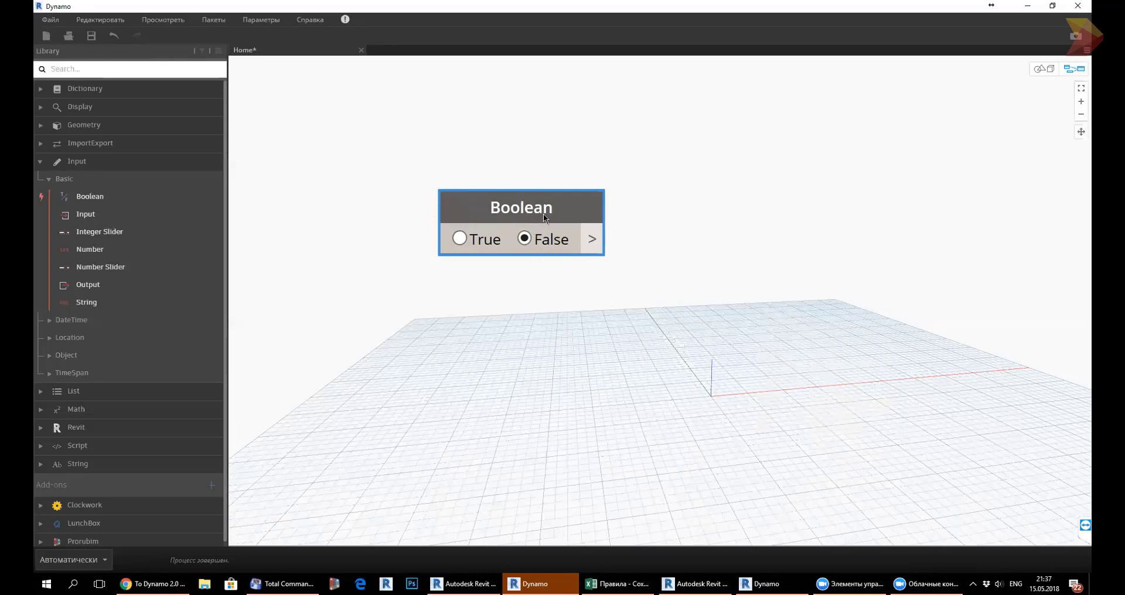
drag(544, 218, 607, 219)
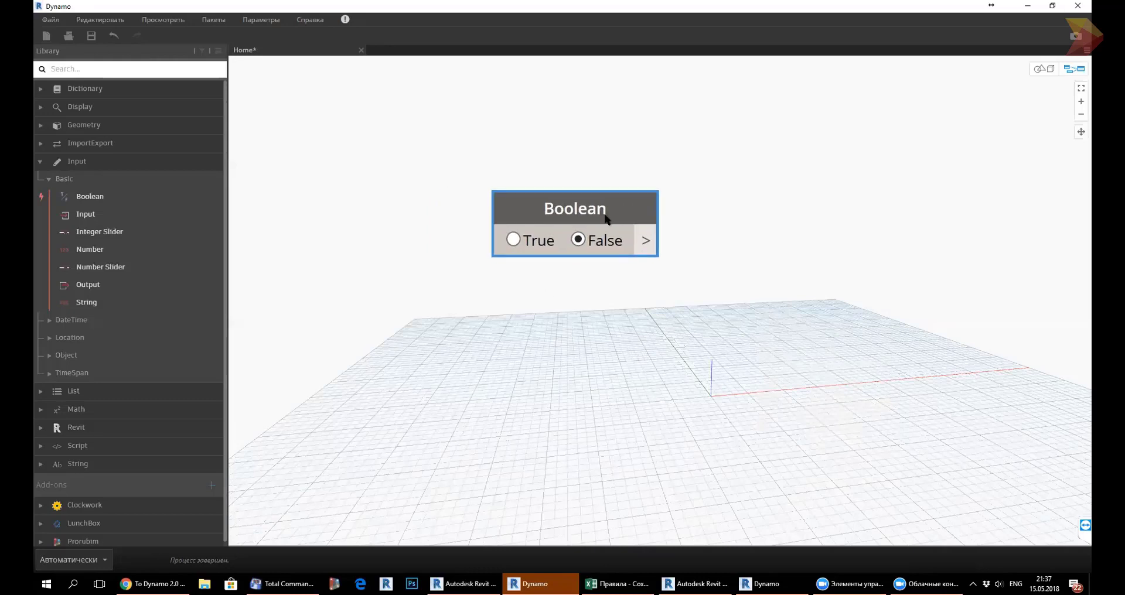
right_click(551, 219)
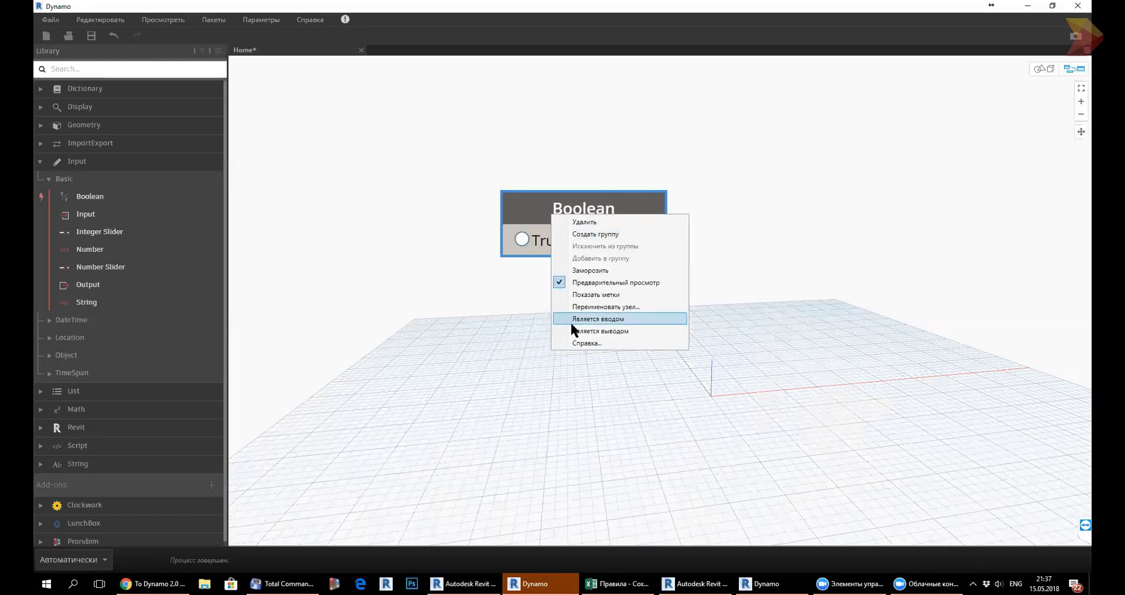
click(515, 209)
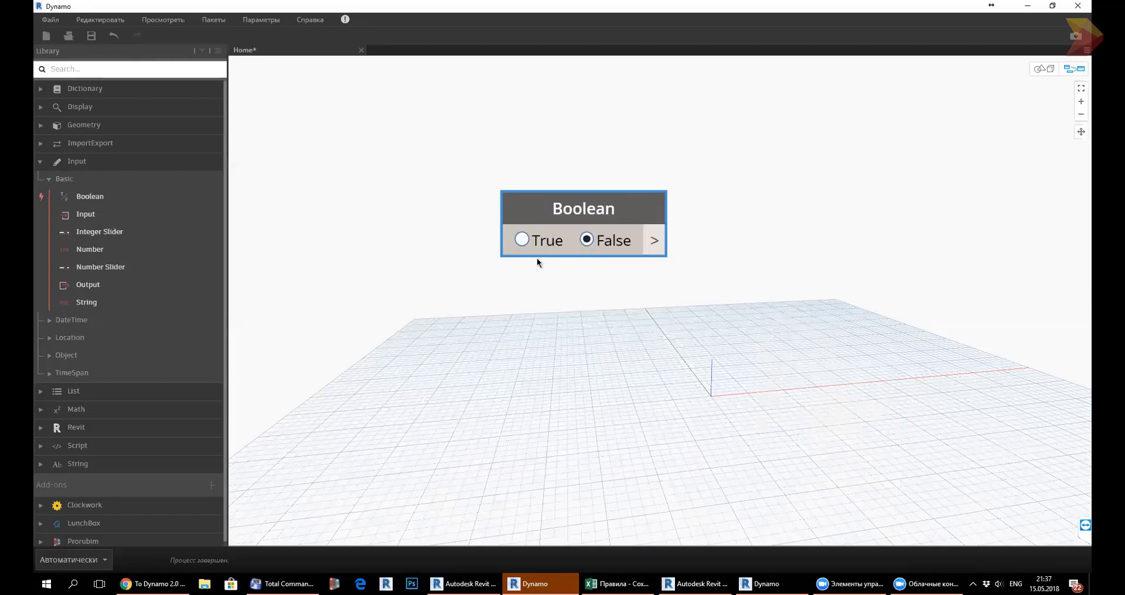
drag(542, 210, 526, 152)
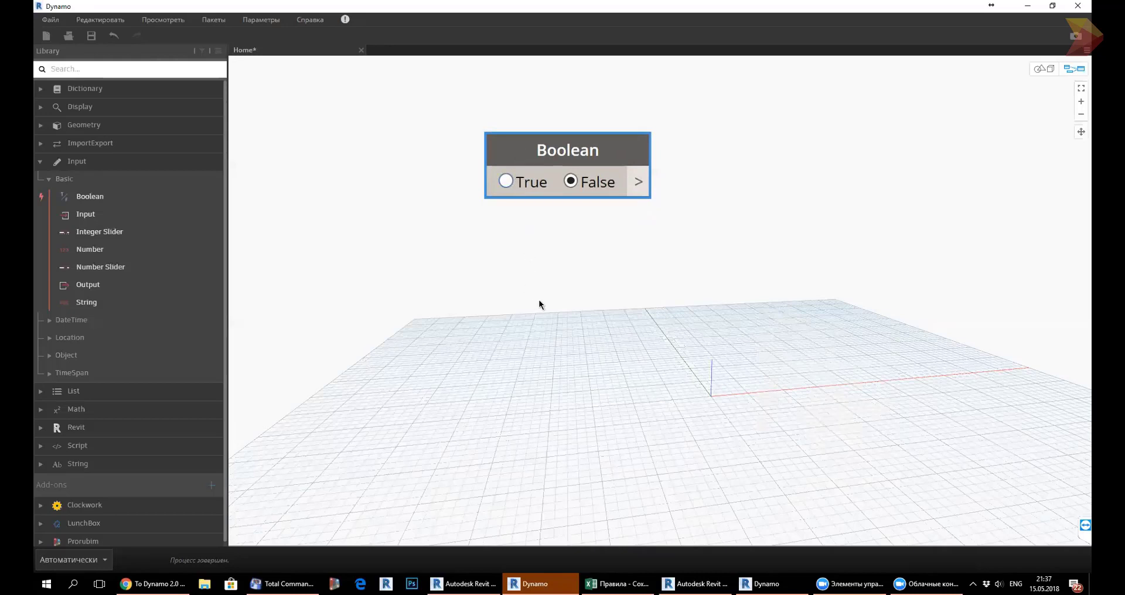
right_click(543, 194)
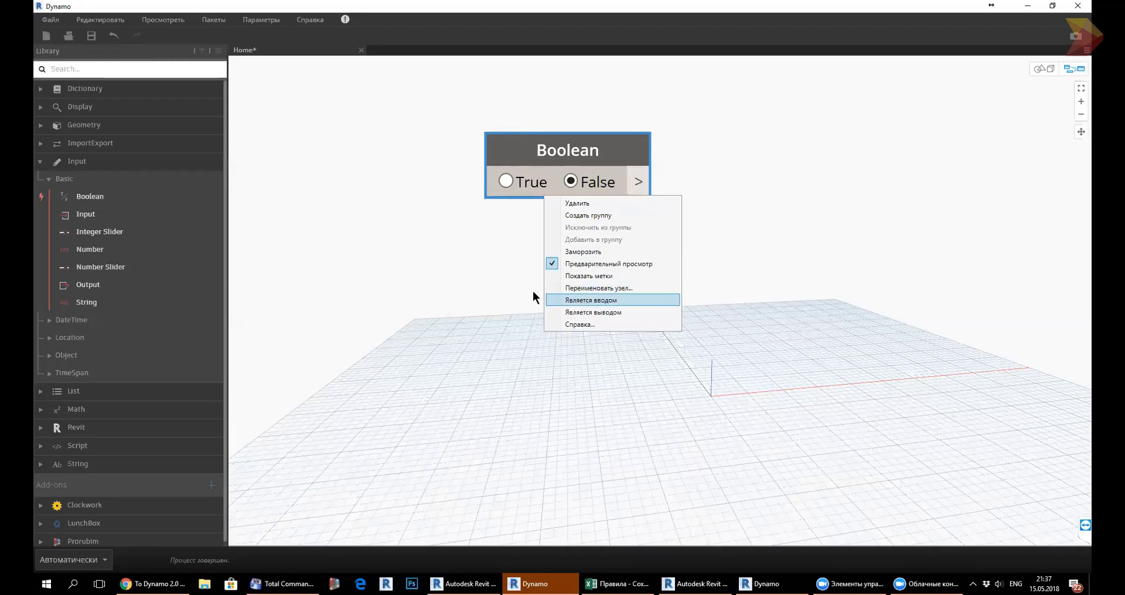
click(442, 290)
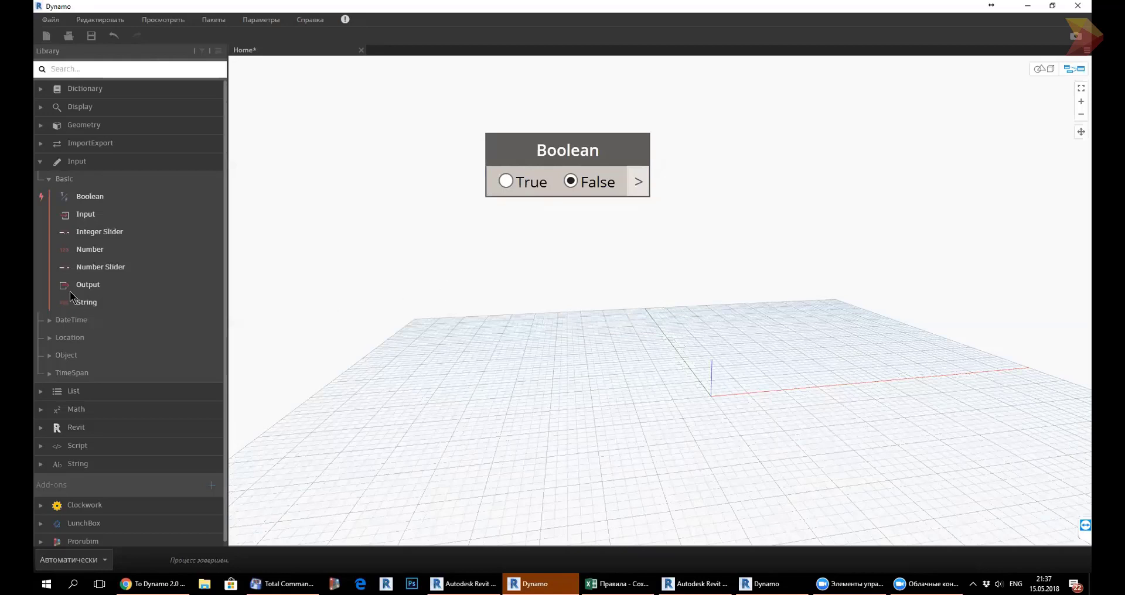
click(51, 177)
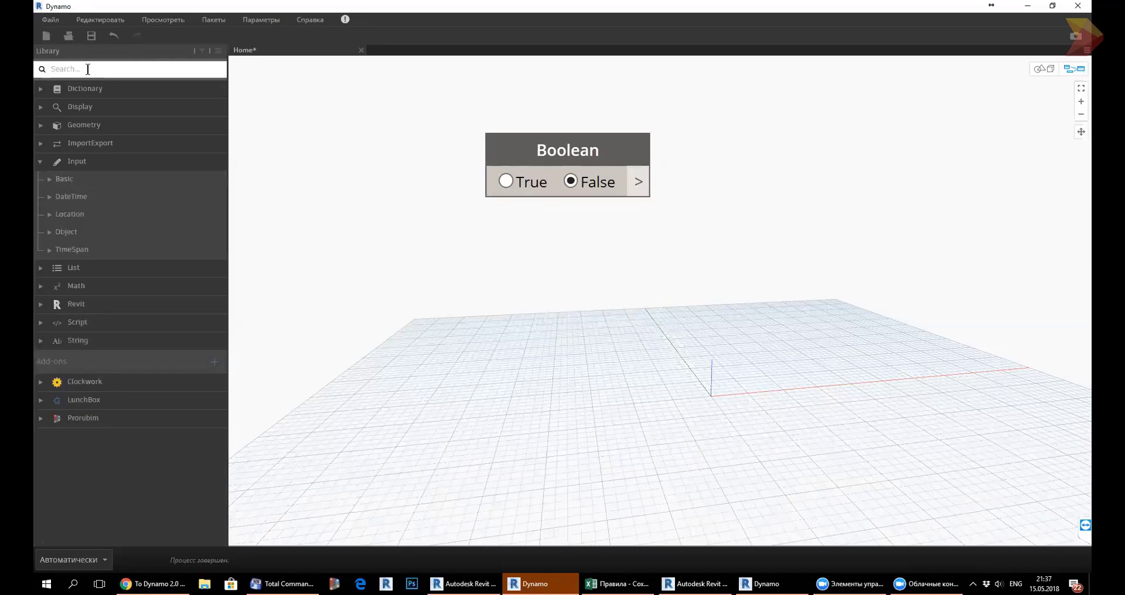
Search the Library for 'FilePA' and add a File Path node to the canvas.
click(88, 70)
text(FilePA)
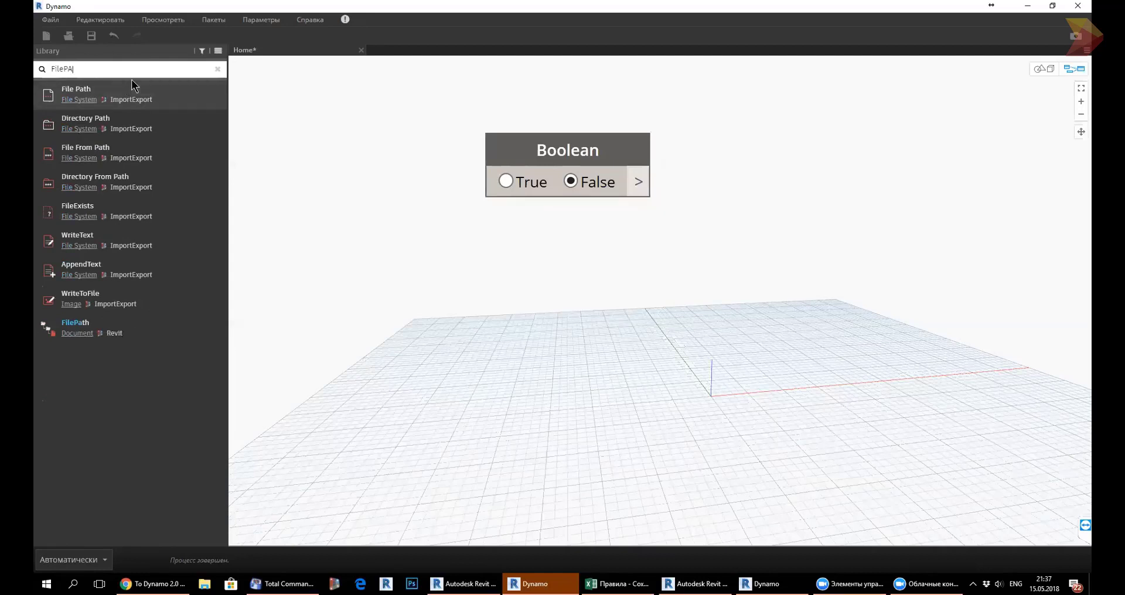
click(68, 89)
mouse_move(653, 284)
mouse_down()
mouse_move(764, 252)
mouse_move(828, 273)
mouse_up()
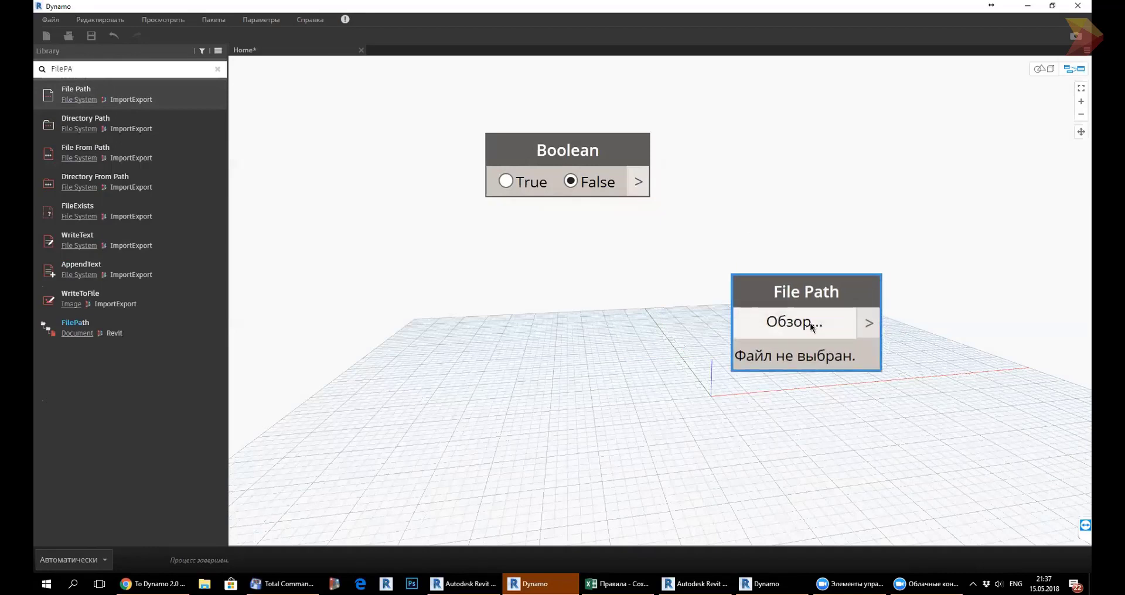
Delete the Boolean node and move the File Path node to the upper left.
click(630, 162)
key(Delete)
drag(801, 303, 497, 147)
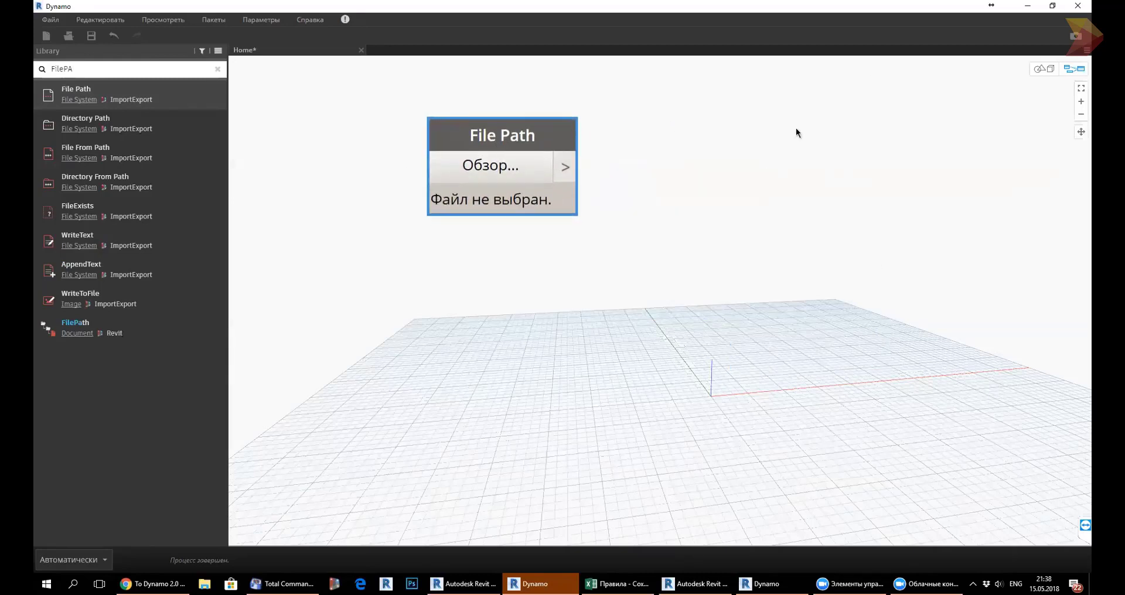
drag(848, 11, 871, 48)
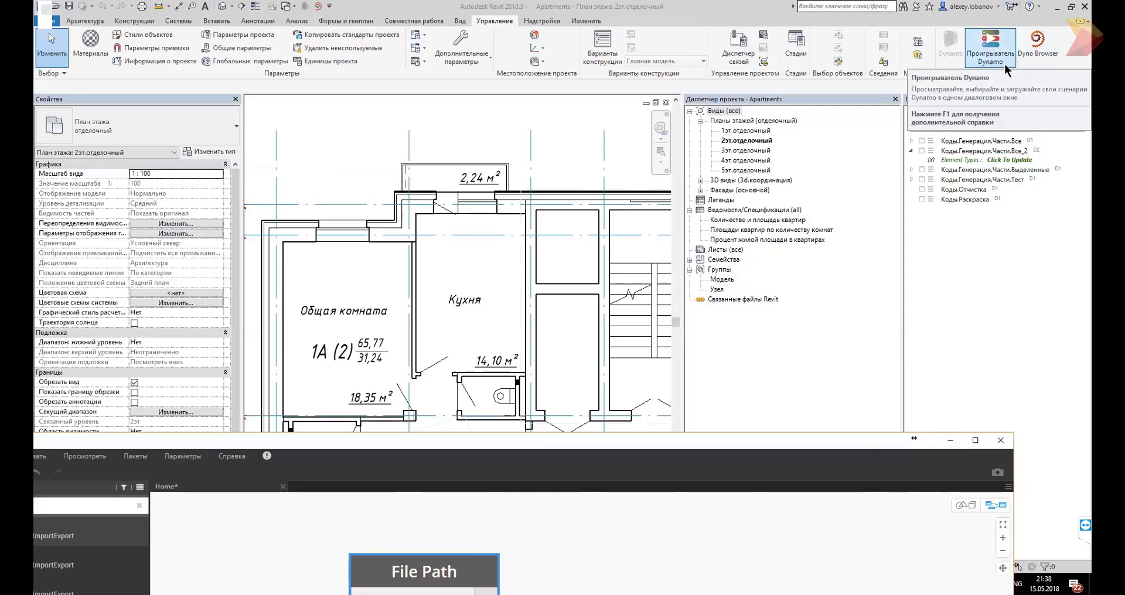
double_click(768, 439)
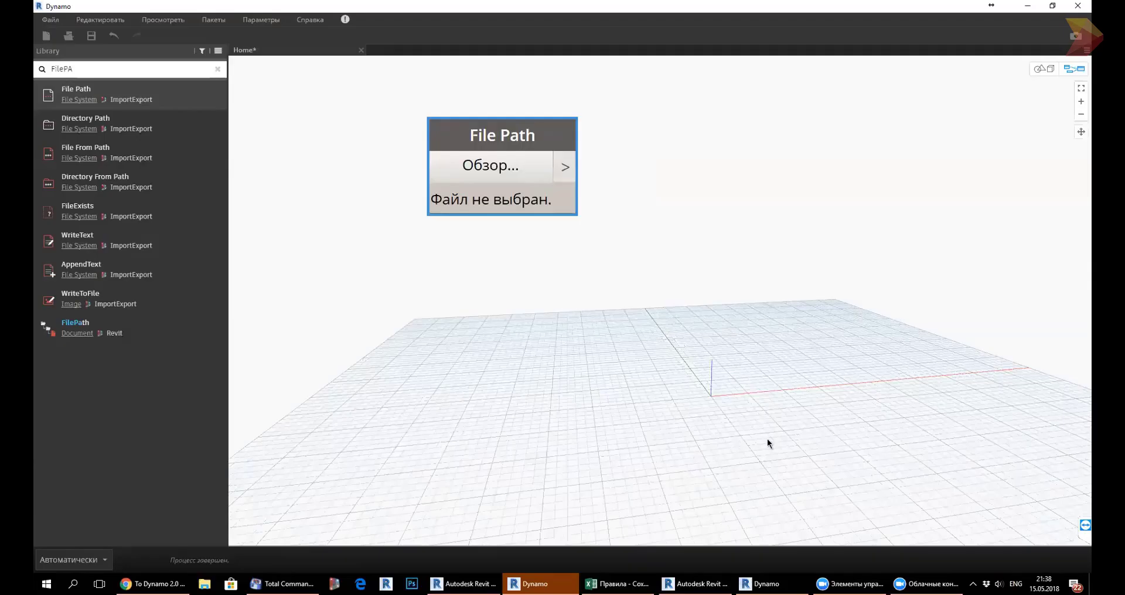
Look over the File Path node's options and the File System category, then clear the library search.
right_click(524, 206)
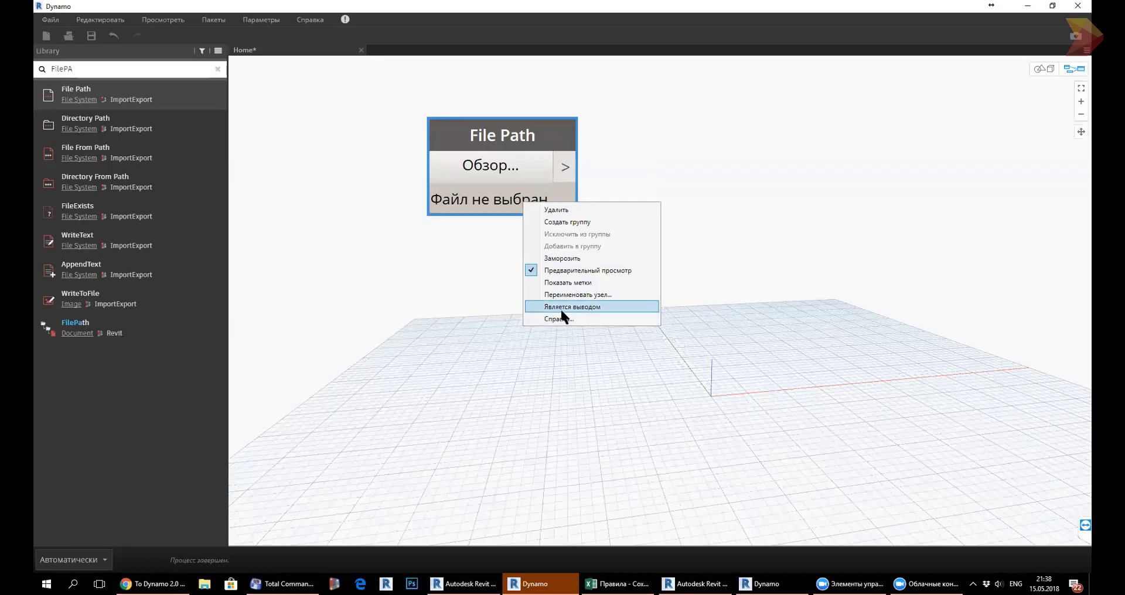
click(549, 416)
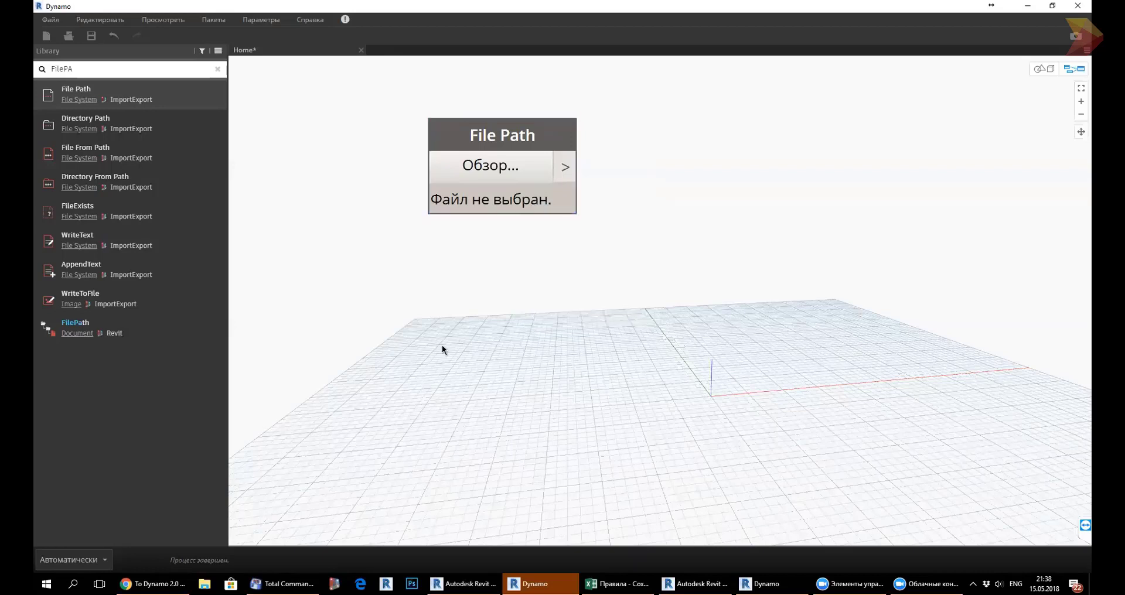
click(95, 128)
mouse_move(101, 121)
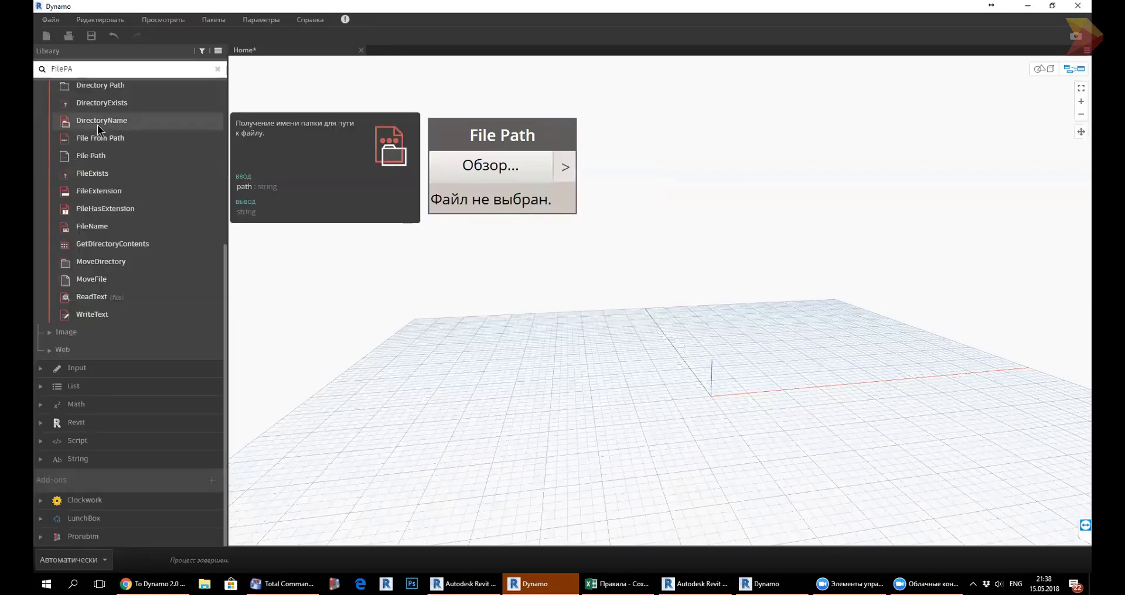
scroll(112, 158, up, 3)
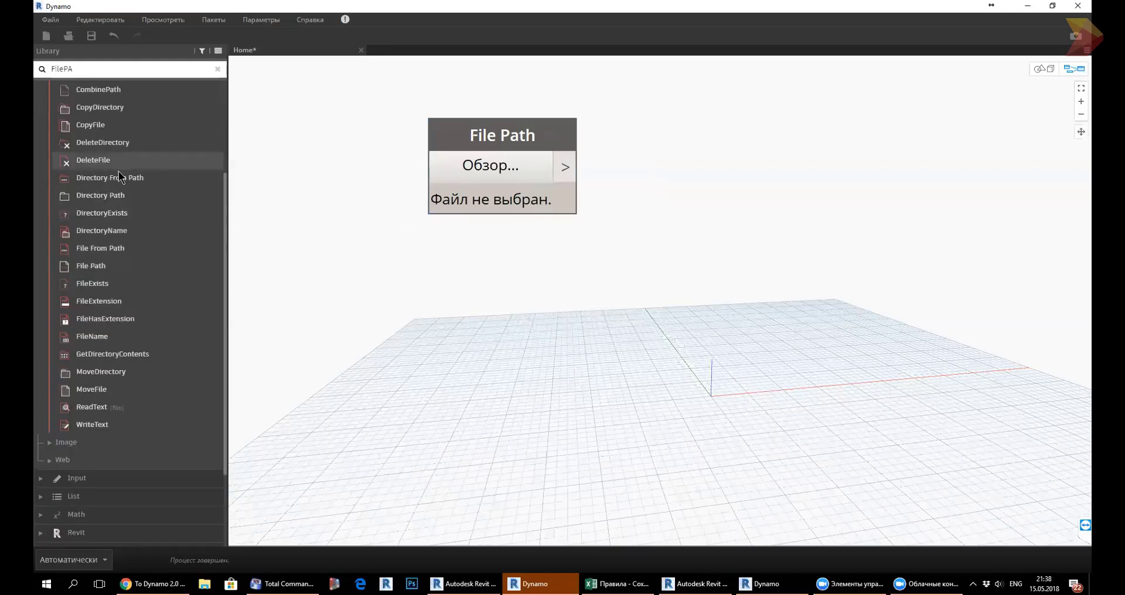
scroll(117, 147, up, 2)
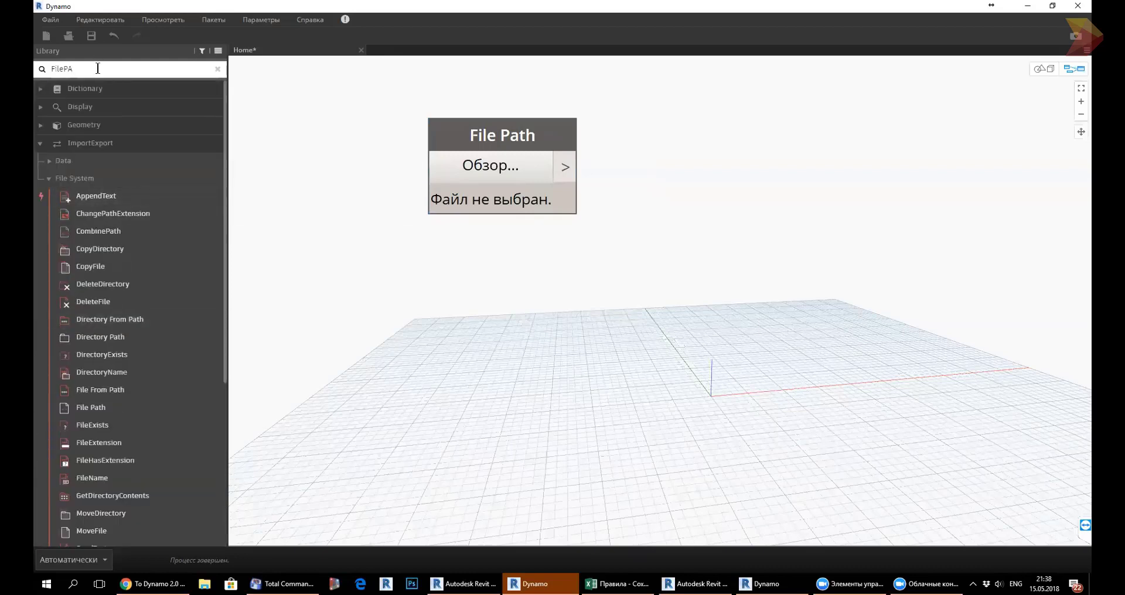
key(BackSpace)
key(BackSpace)
key(BackSpace)
key(BackSpace)
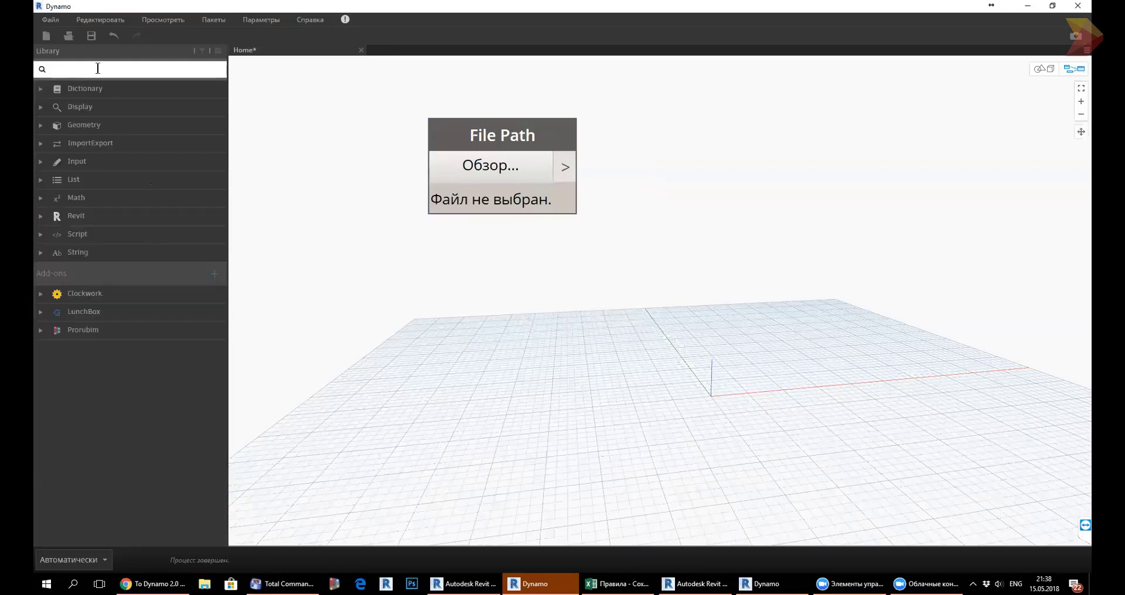
text(Dire)
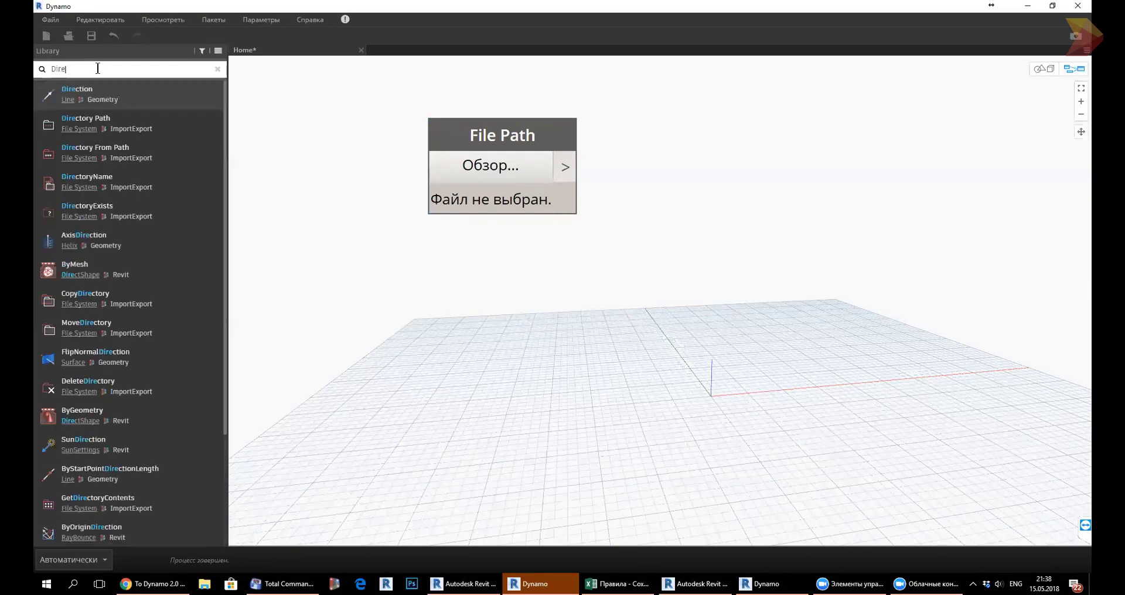
key(Down)
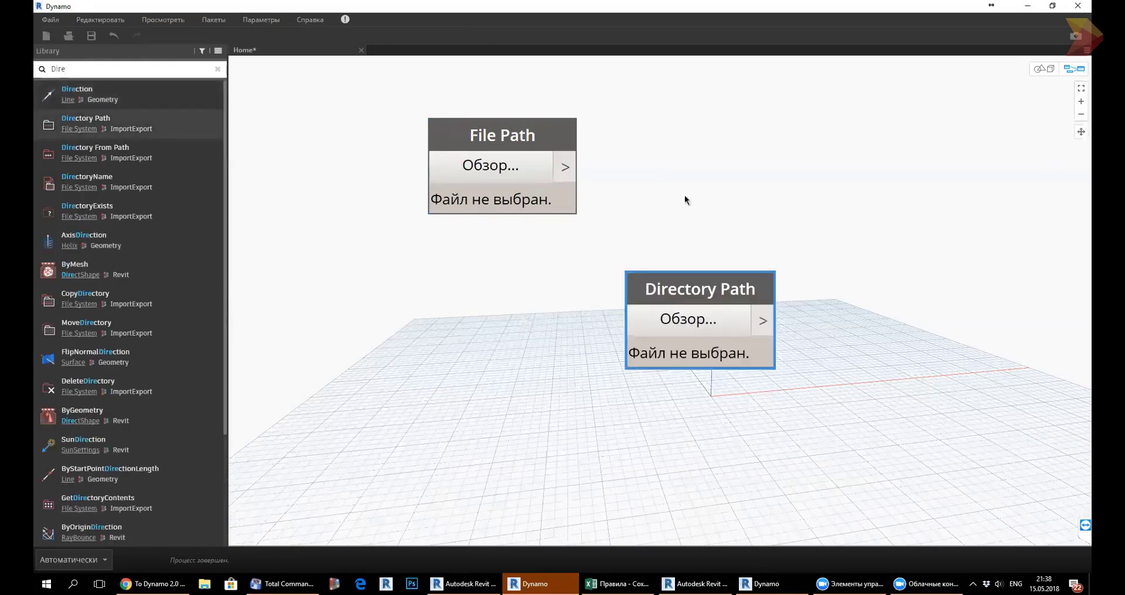
mouse_move(703, 302)
mouse_down()
mouse_move(699, 151)
mouse_move(709, 151)
mouse_up()
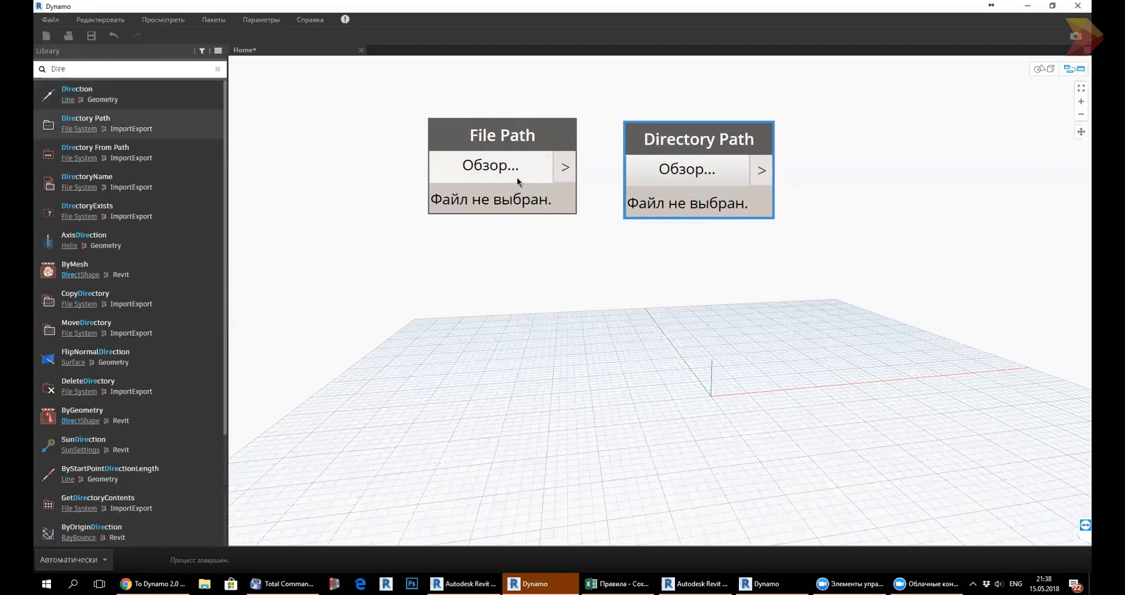
click(721, 171)
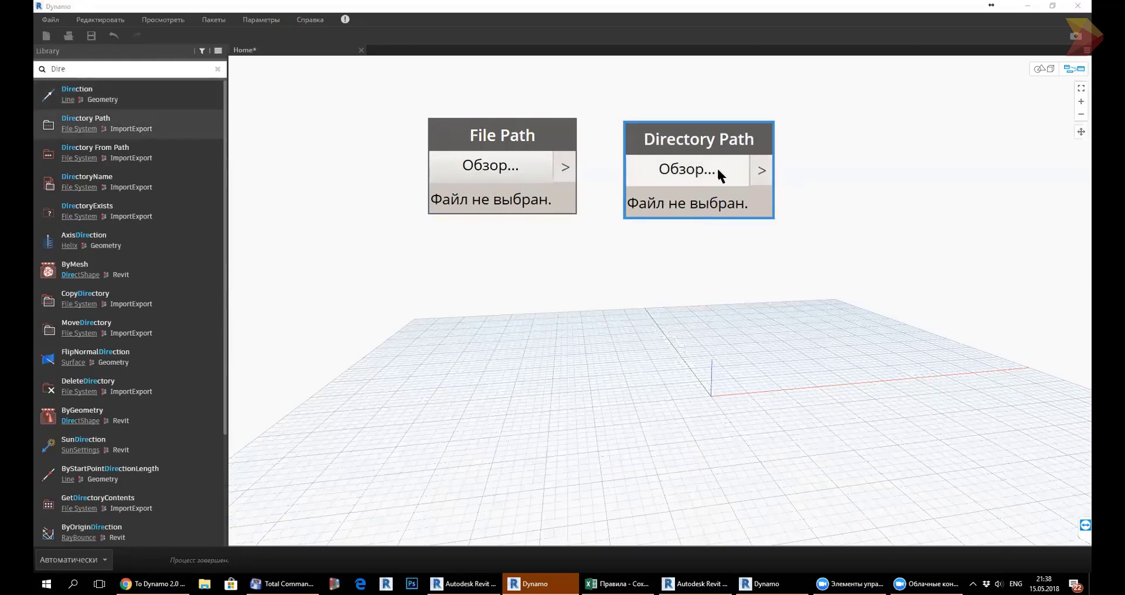
click(760, 119)
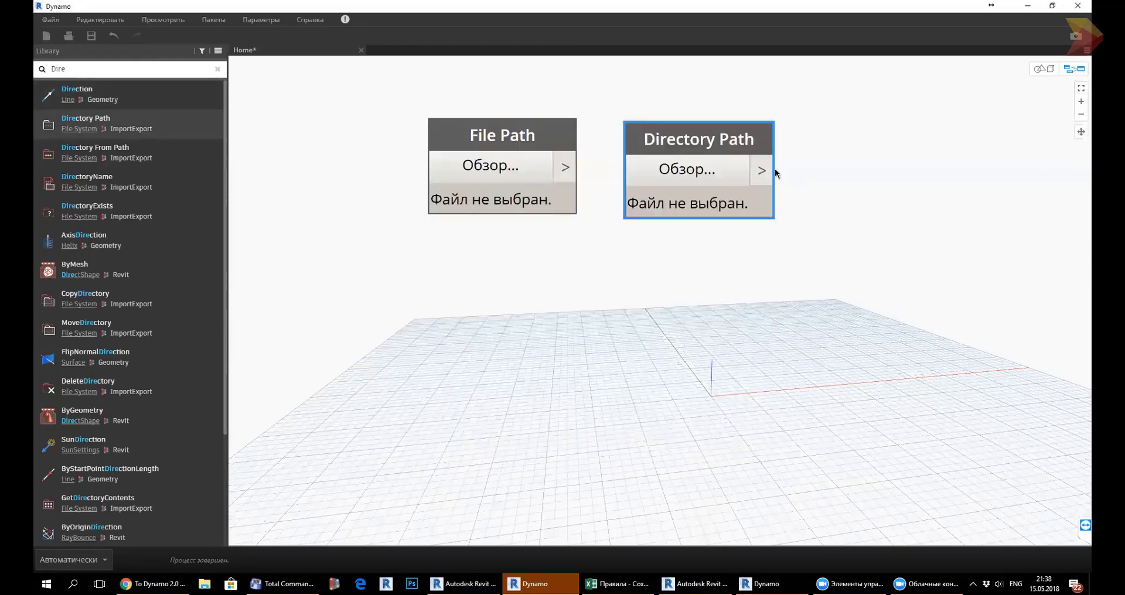
right_click(715, 205)
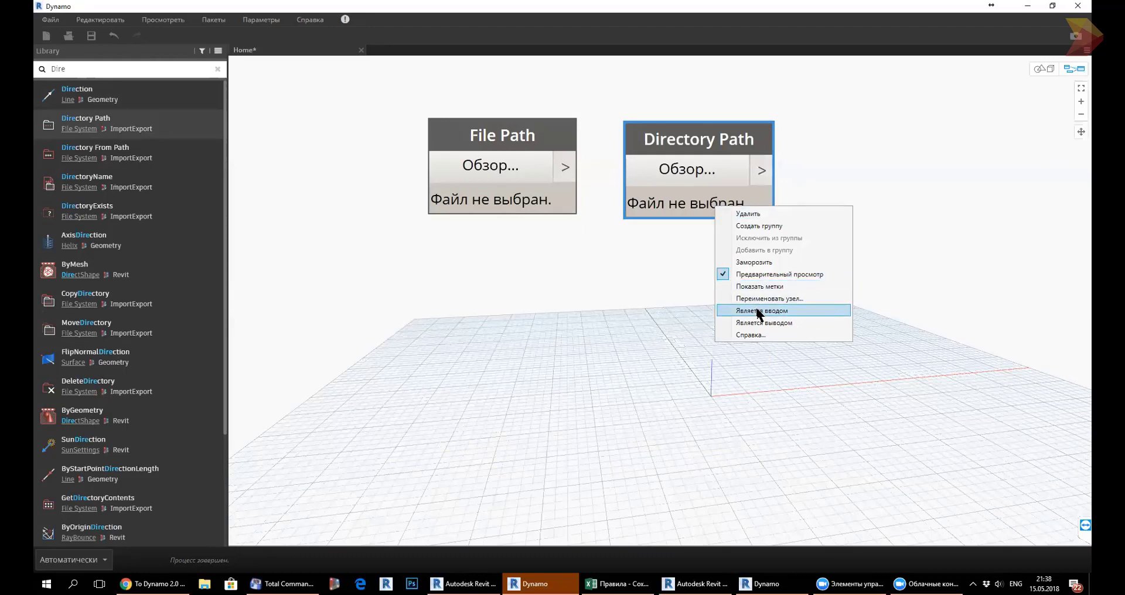
right_click(539, 214)
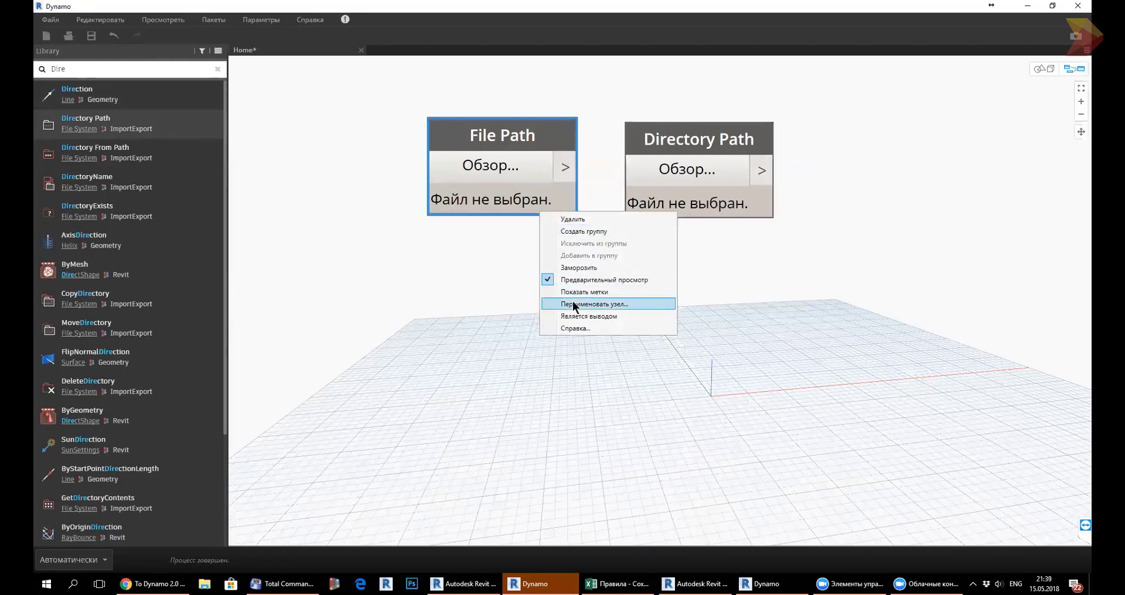
click(500, 279)
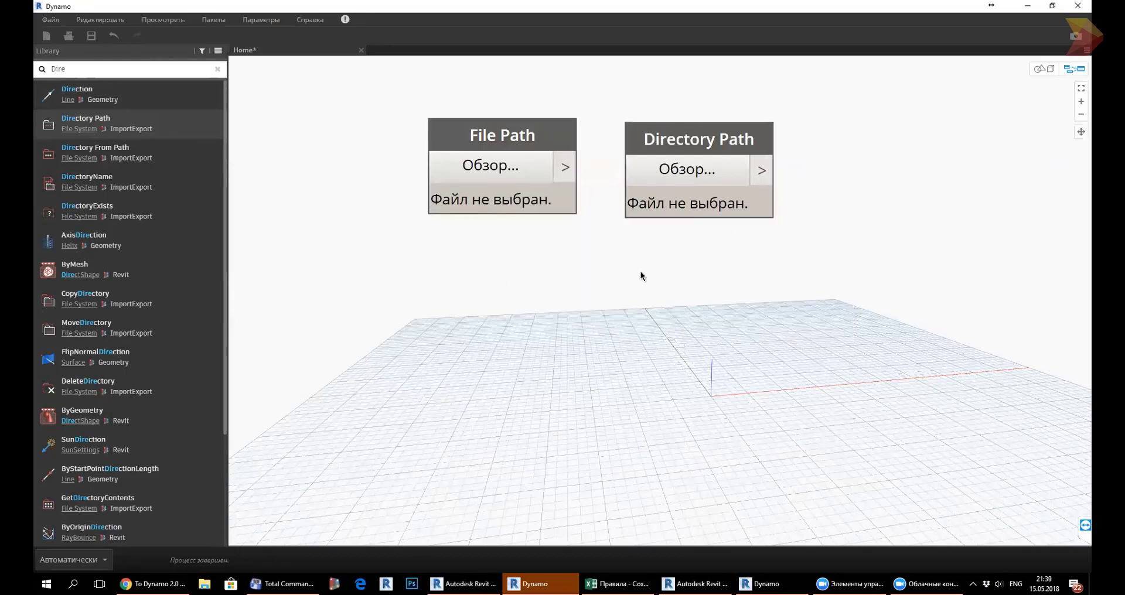
drag(660, 272, 517, 194)
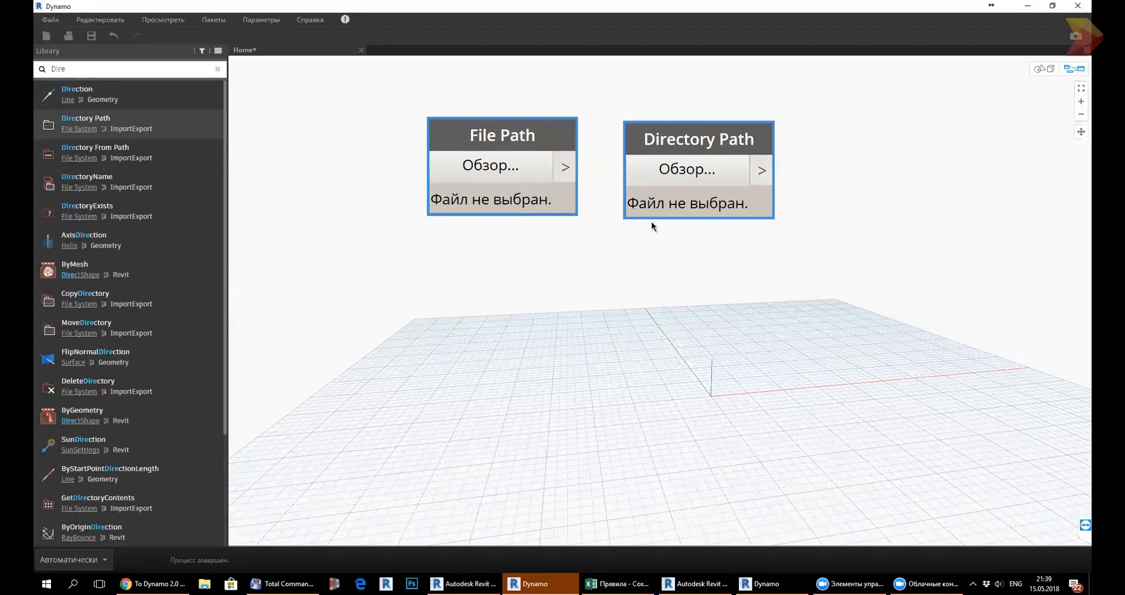
key(Delete)
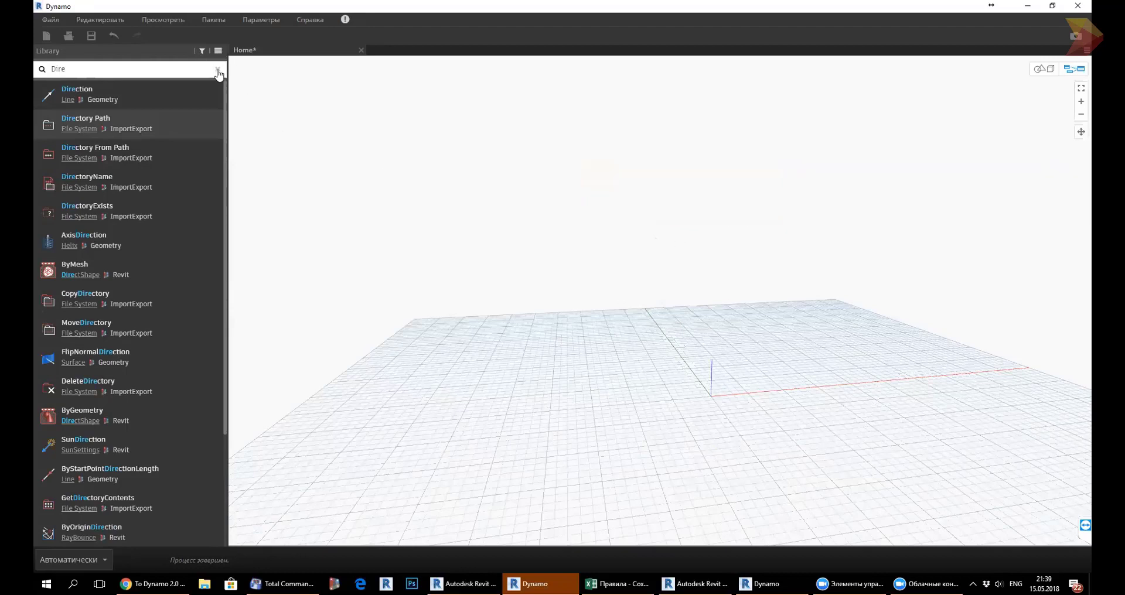
click(218, 71)
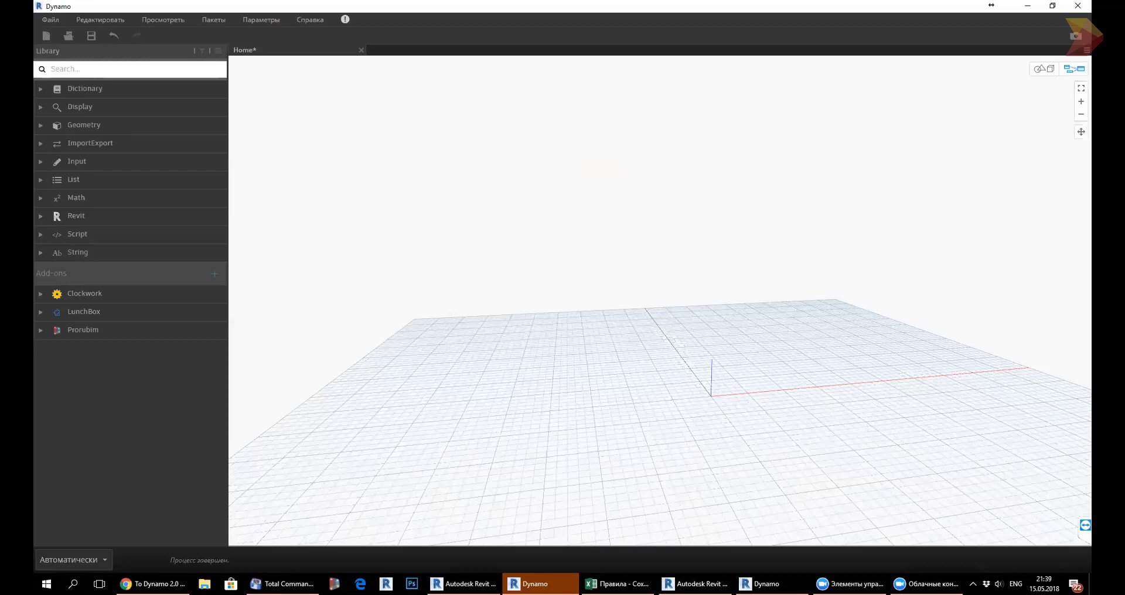
key(alt+Tab)
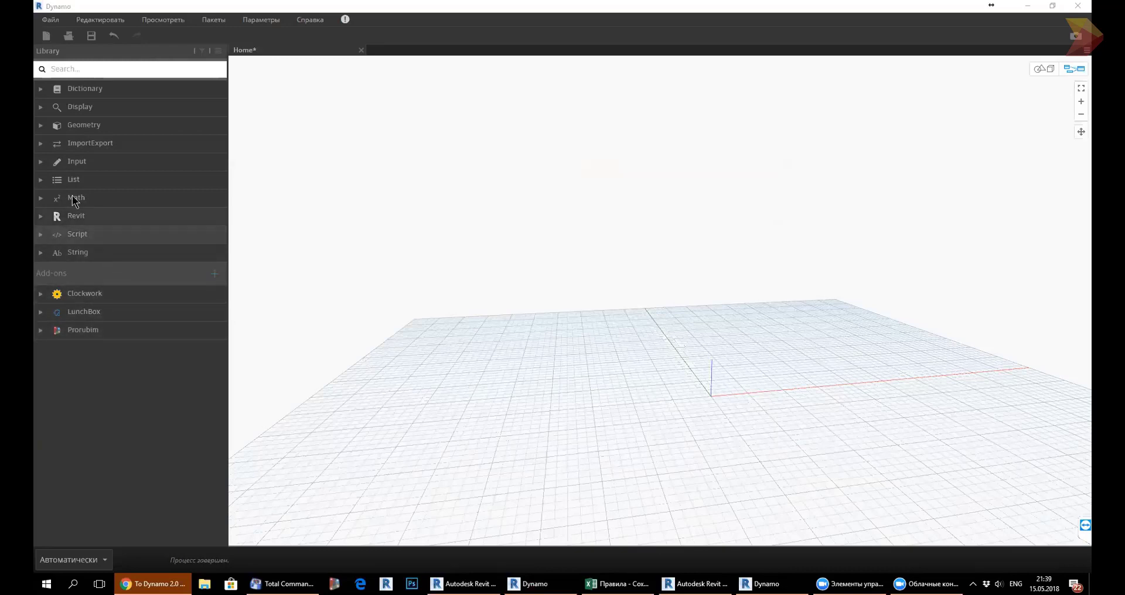
Add a Math > Operators > + node to the canvas.
click(43, 199)
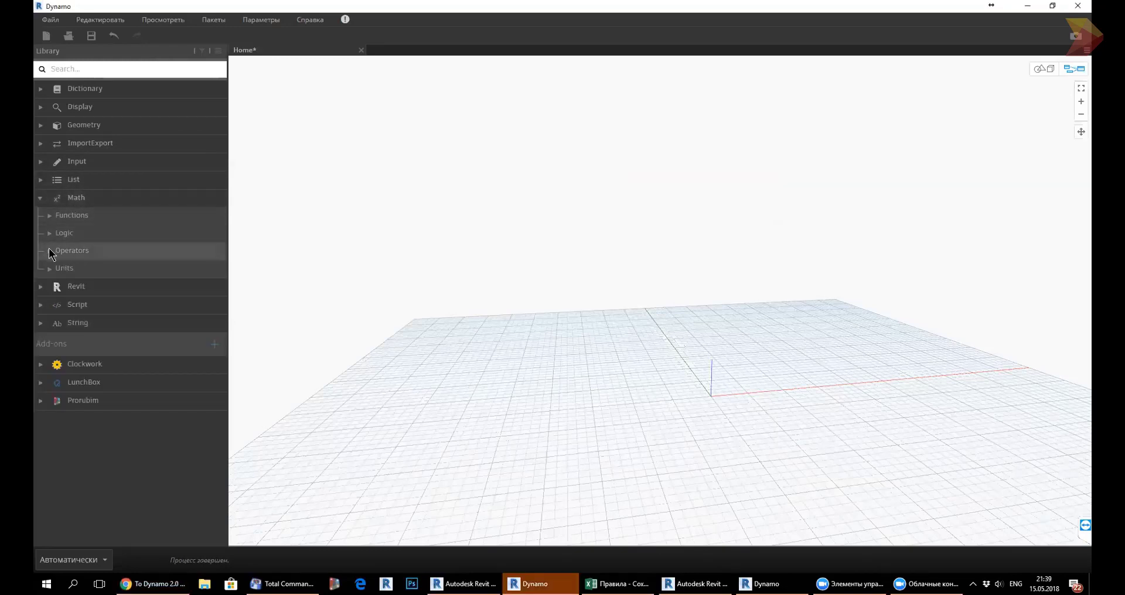
click(49, 251)
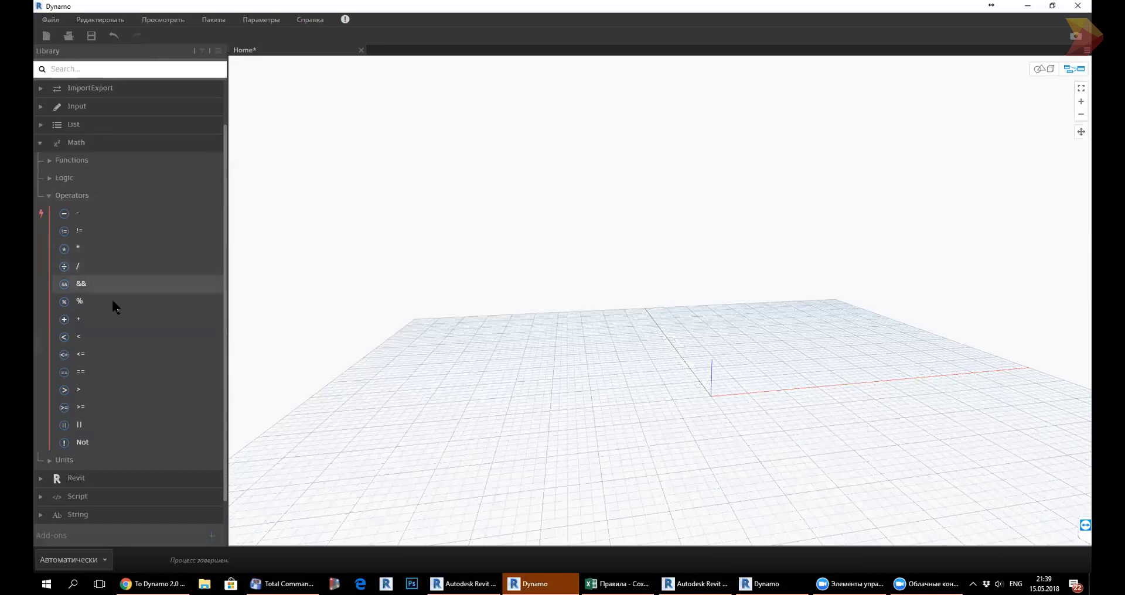
click(122, 320)
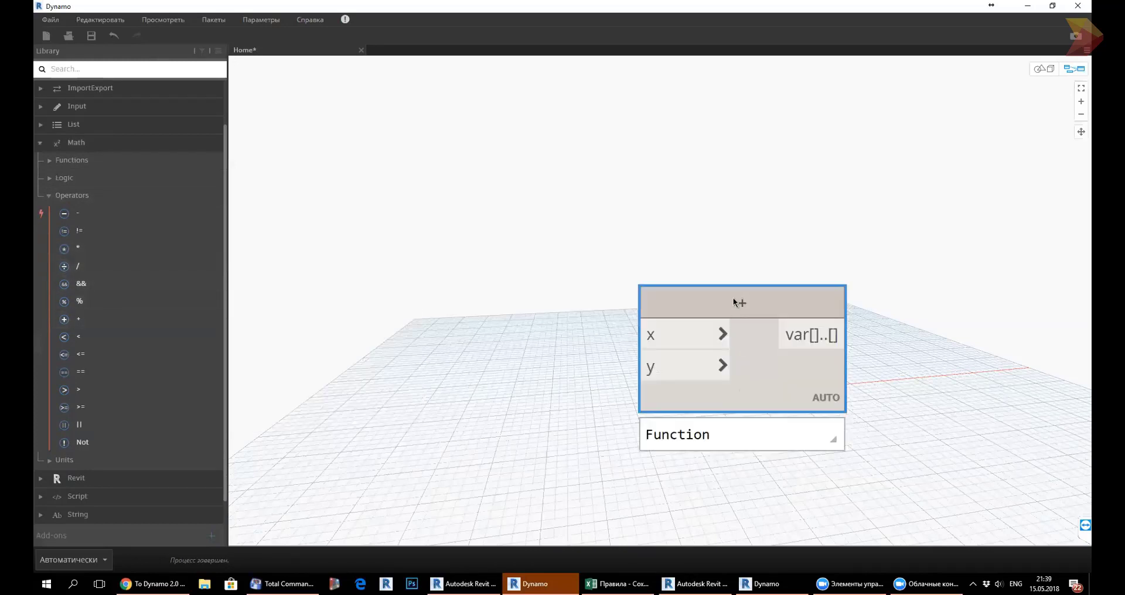
drag(733, 301, 746, 191)
Create two Code Blocks holding 4 and 5.
double_click(440, 223)
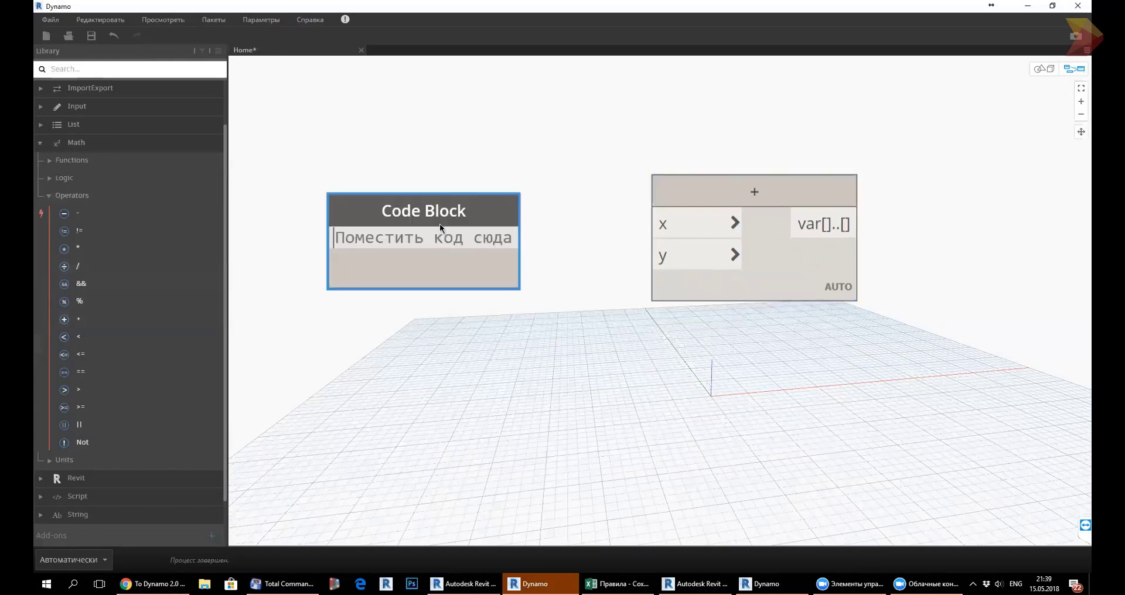
text(4)
click(446, 326)
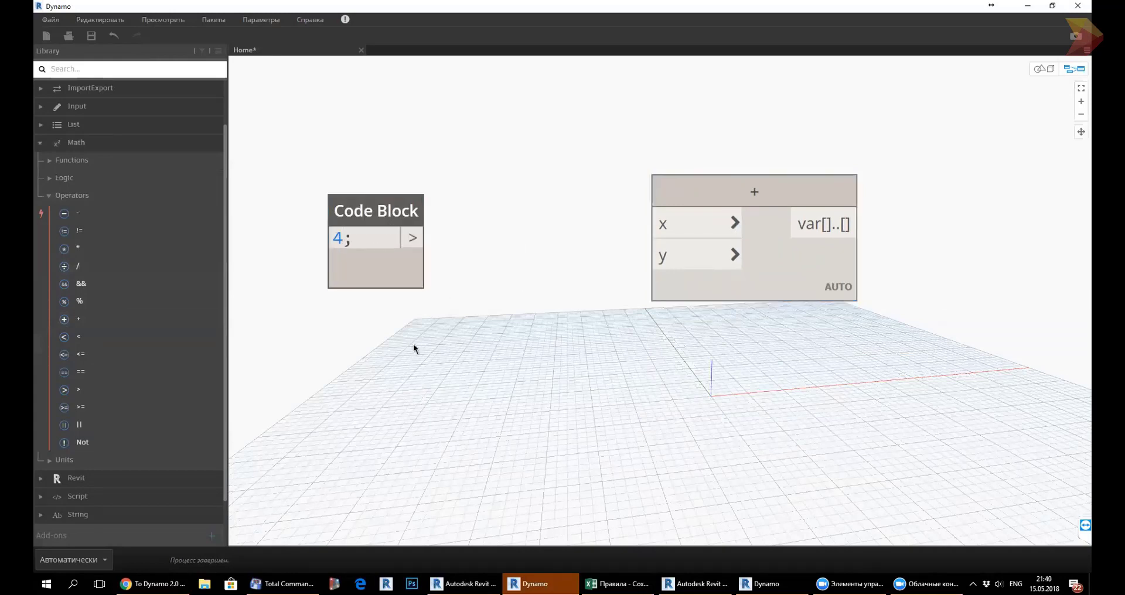
double_click(413, 343)
text(5)
click(549, 395)
mouse_move(384, 334)
mouse_down()
mouse_move(423, 312)
mouse_move(405, 324)
mouse_up()
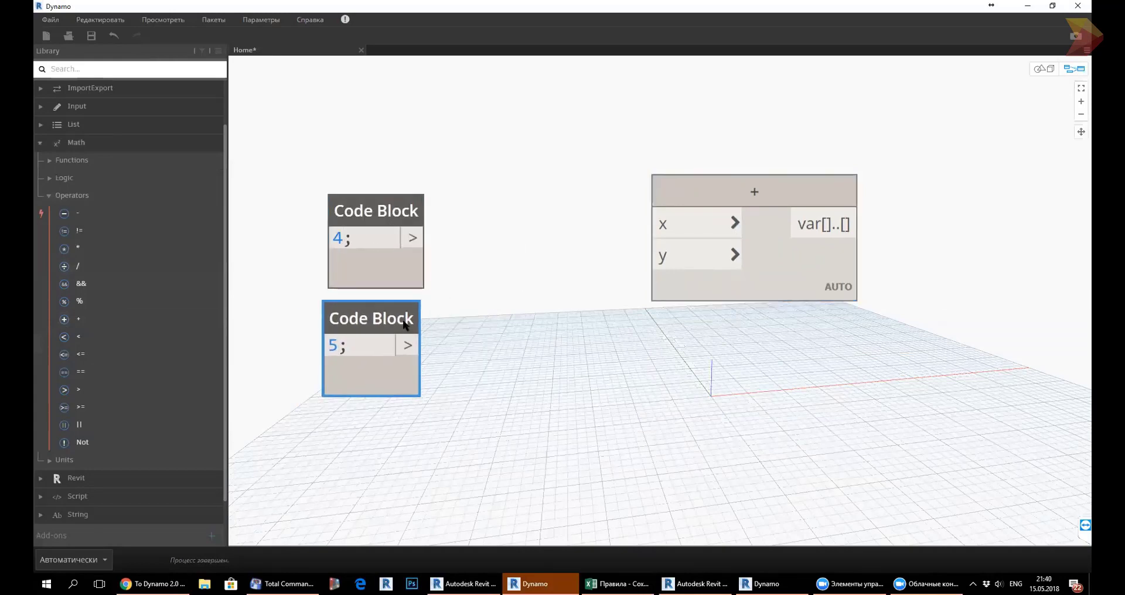
Wire the 4 block to input x and the 5 block to input y, so the + node previews 9.
click(412, 237)
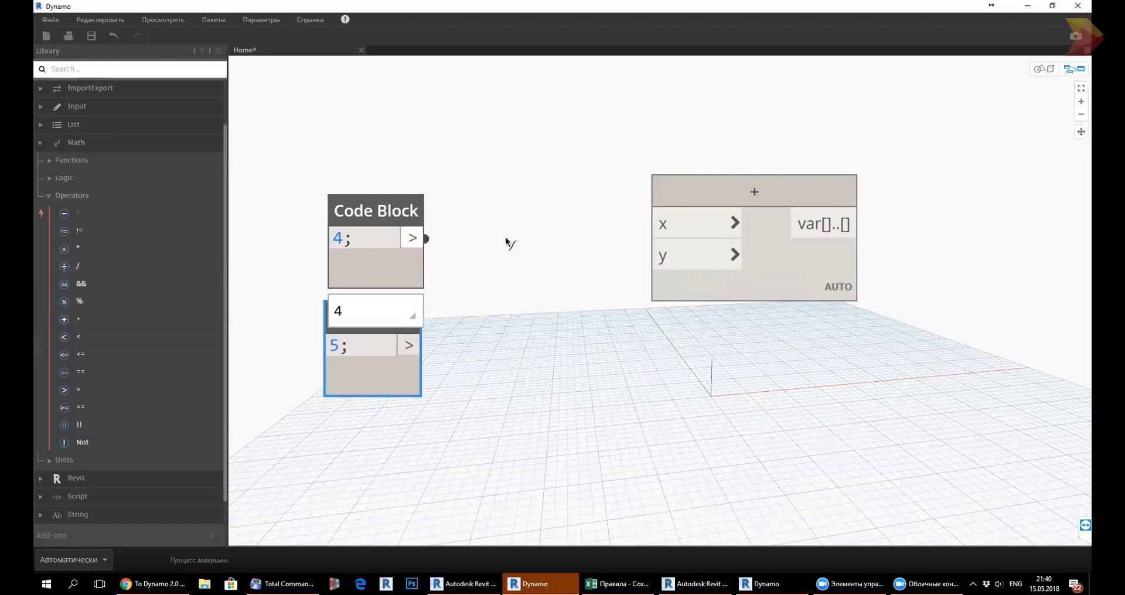
click(664, 234)
click(409, 346)
click(681, 266)
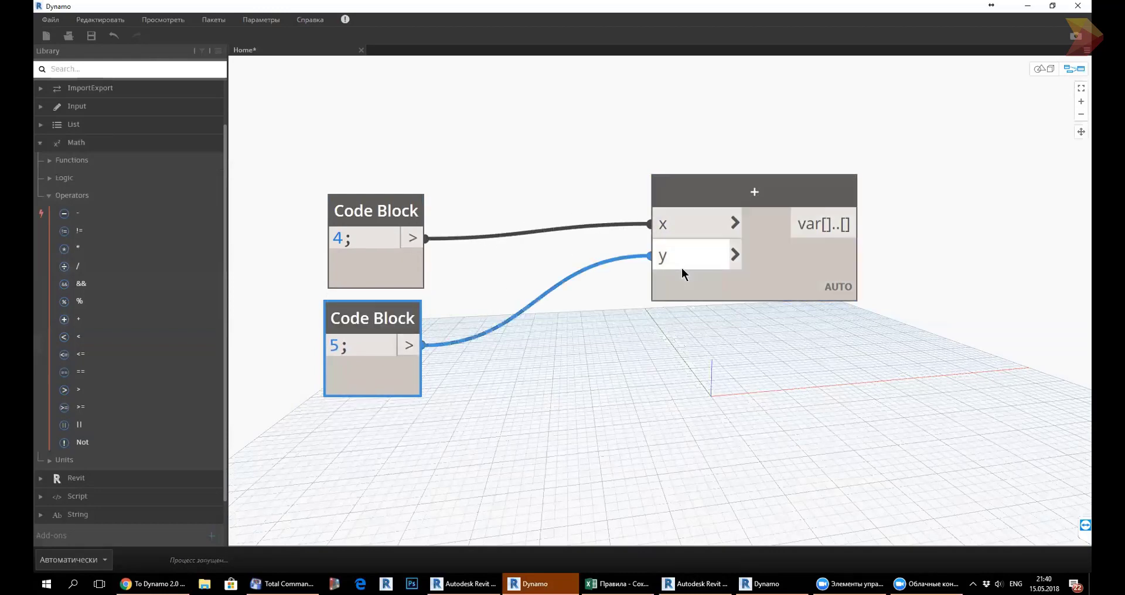
click(827, 324)
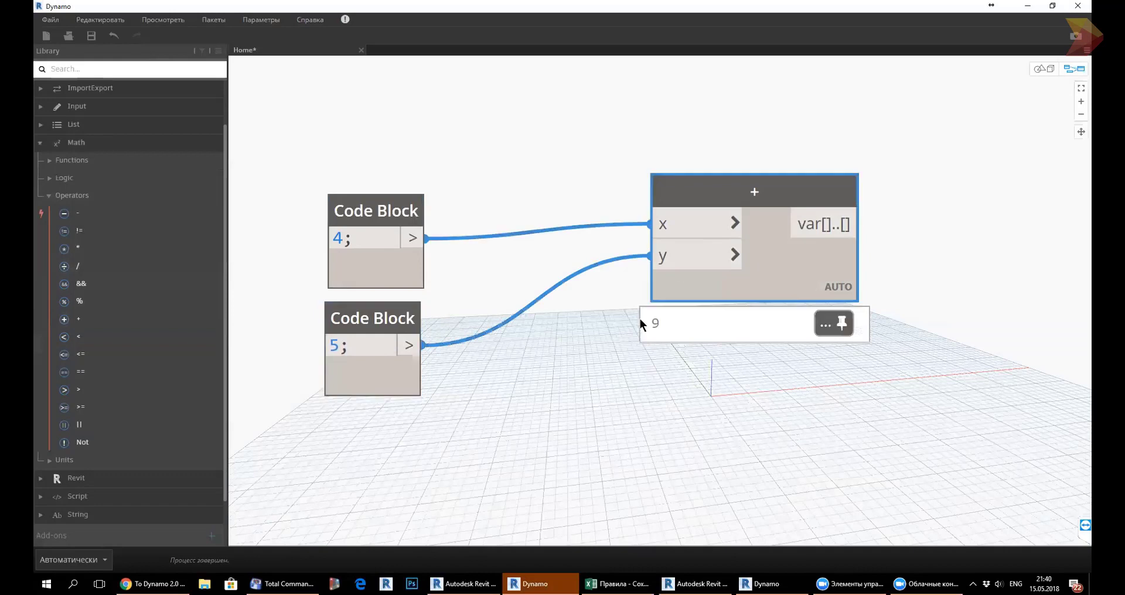
drag(785, 292, 739, 326)
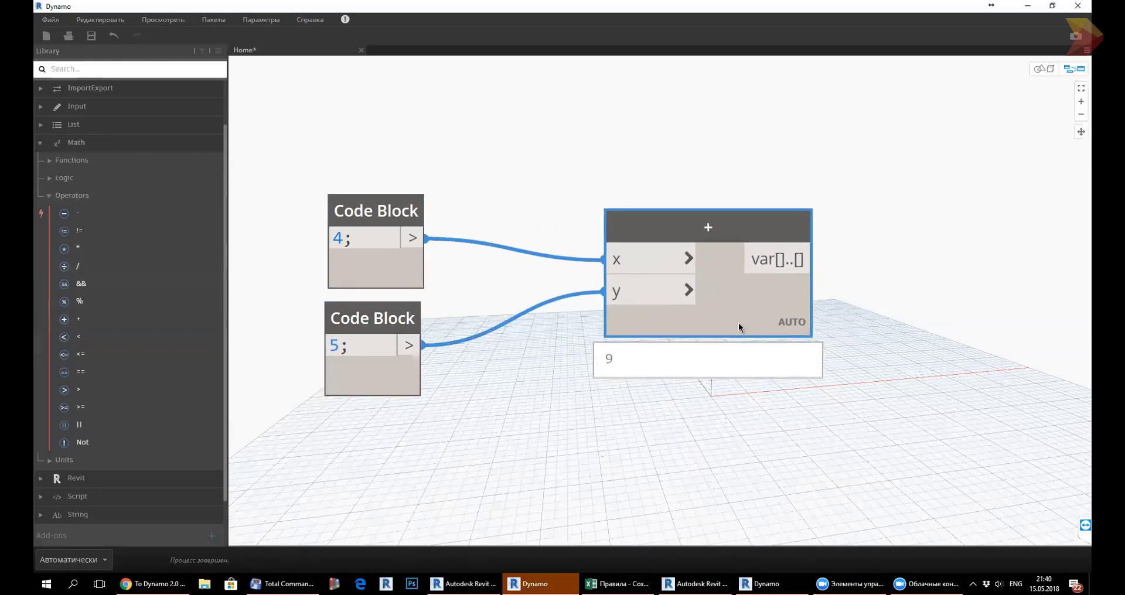
right_click(797, 320)
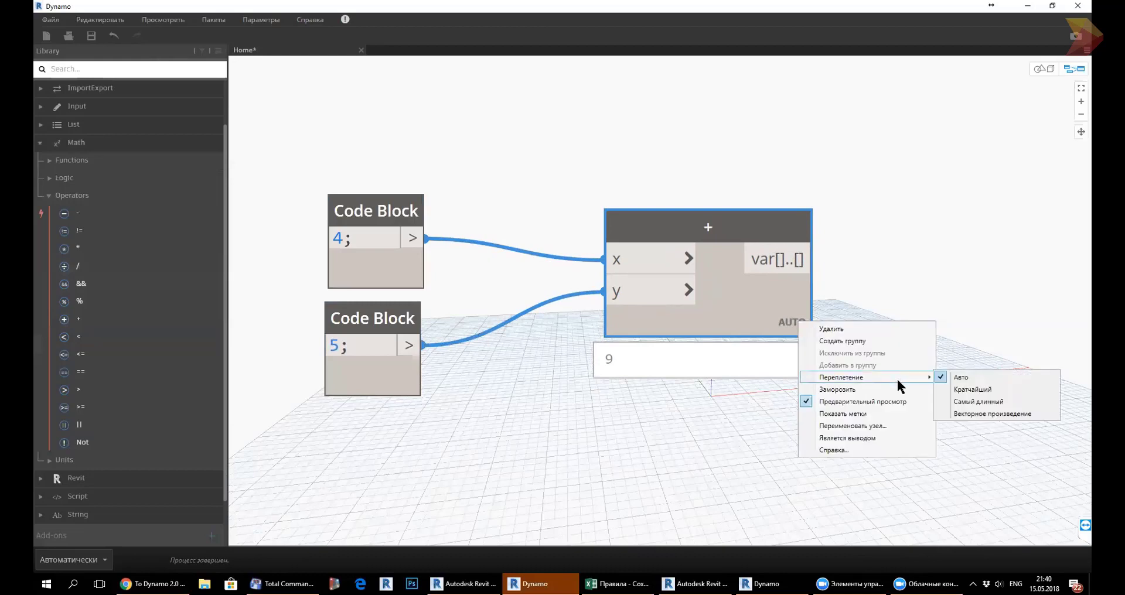
mouse_move(842, 377)
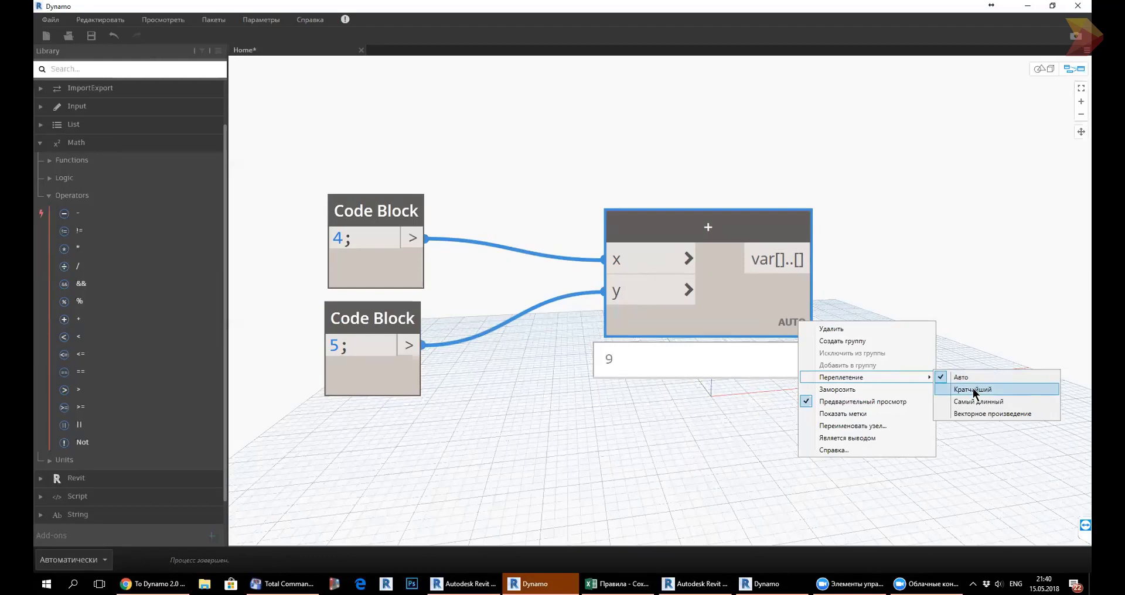
click(975, 392)
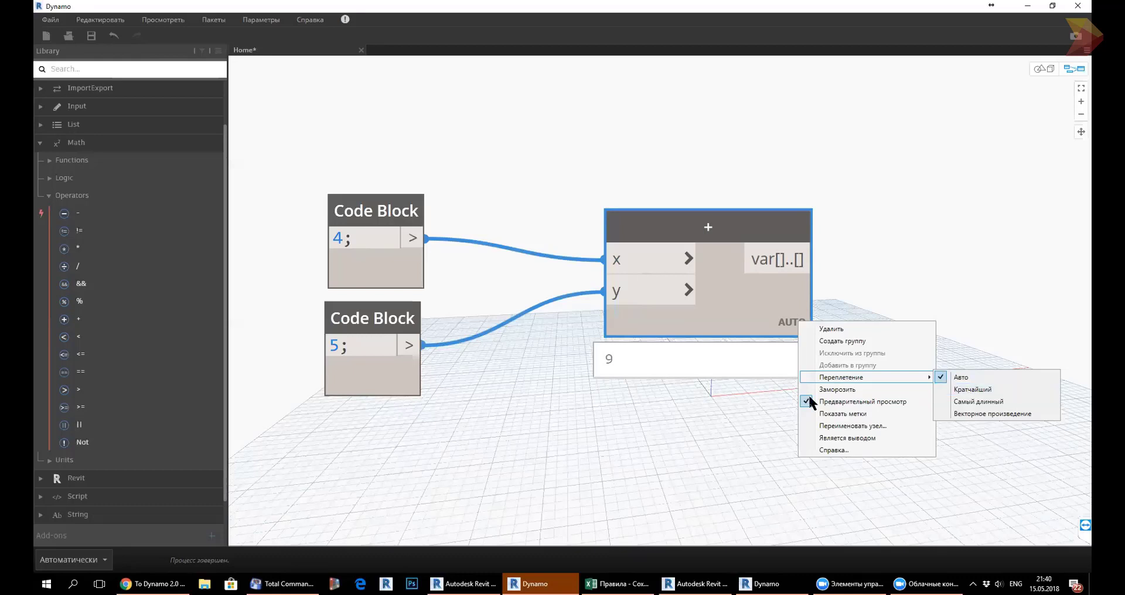
click(708, 466)
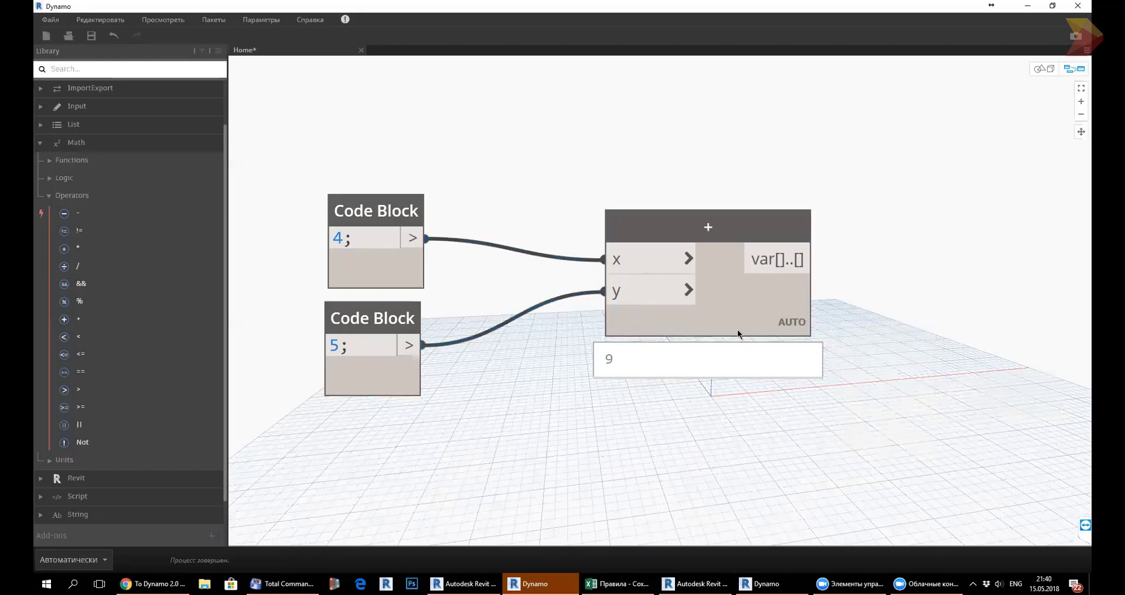
Change the first Code Block to [4,6,6] so the + node outputs 9, 11, 11, then tidy the layout.
drag(737, 329, 749, 332)
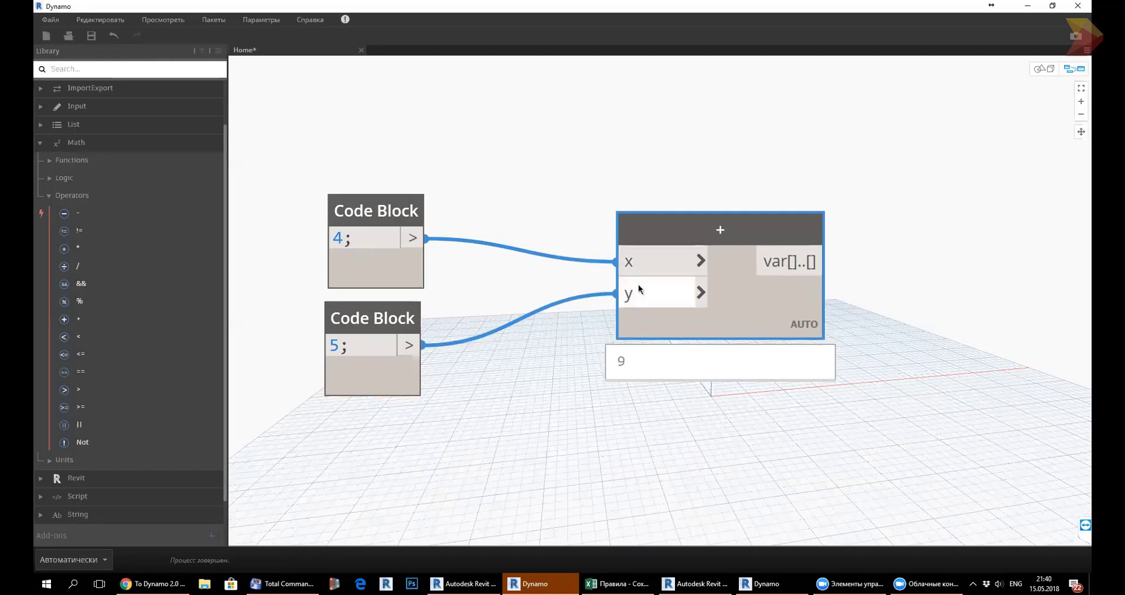
double_click(332, 242)
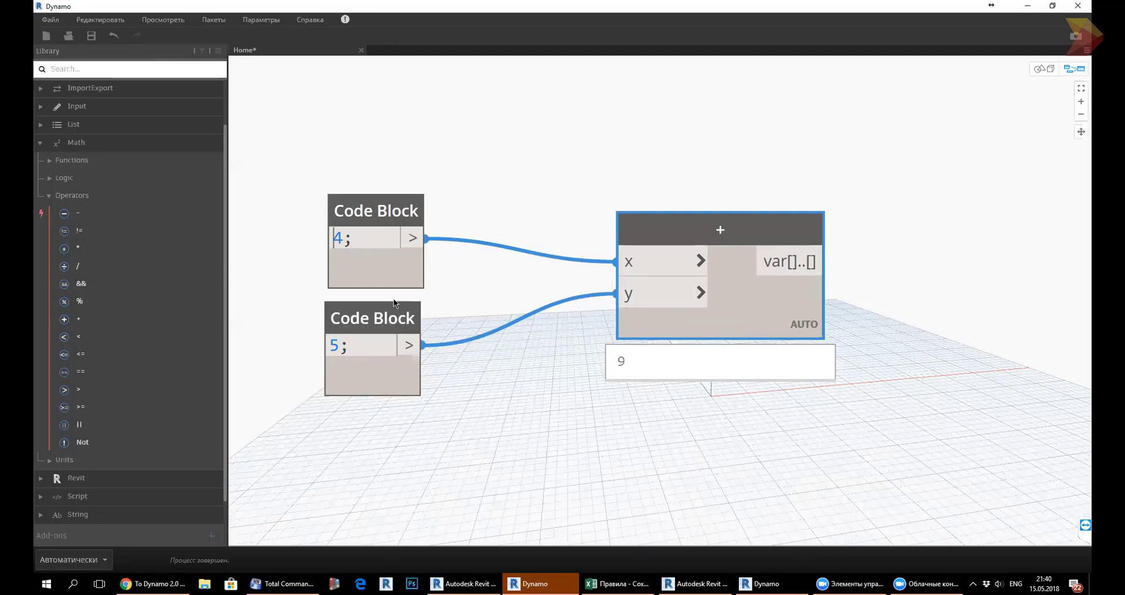
text([4)
text(,6)
text(,6])
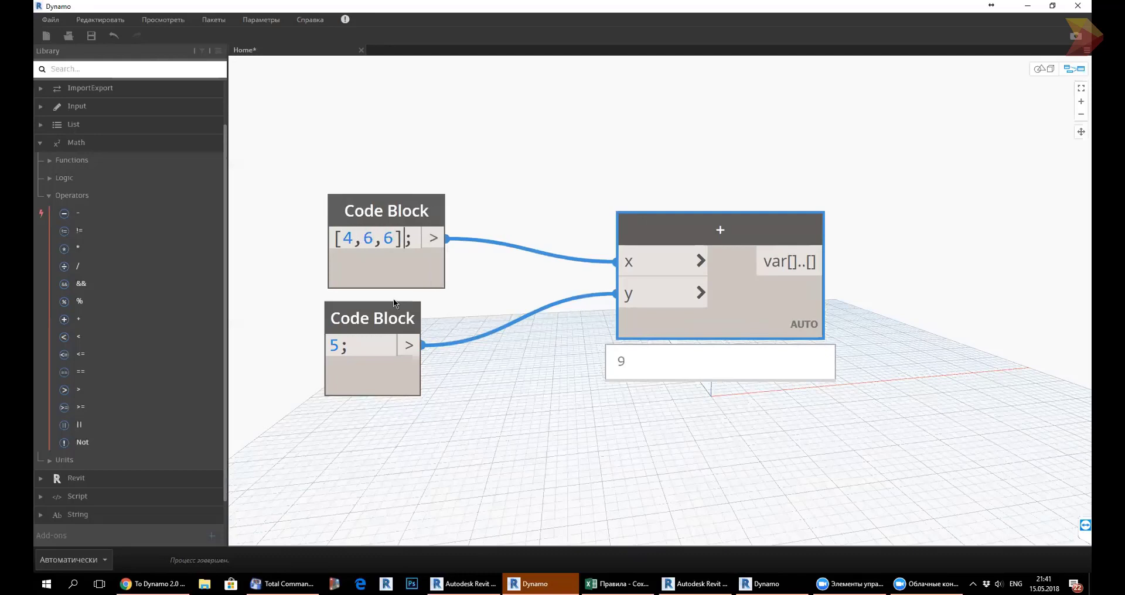
click(460, 276)
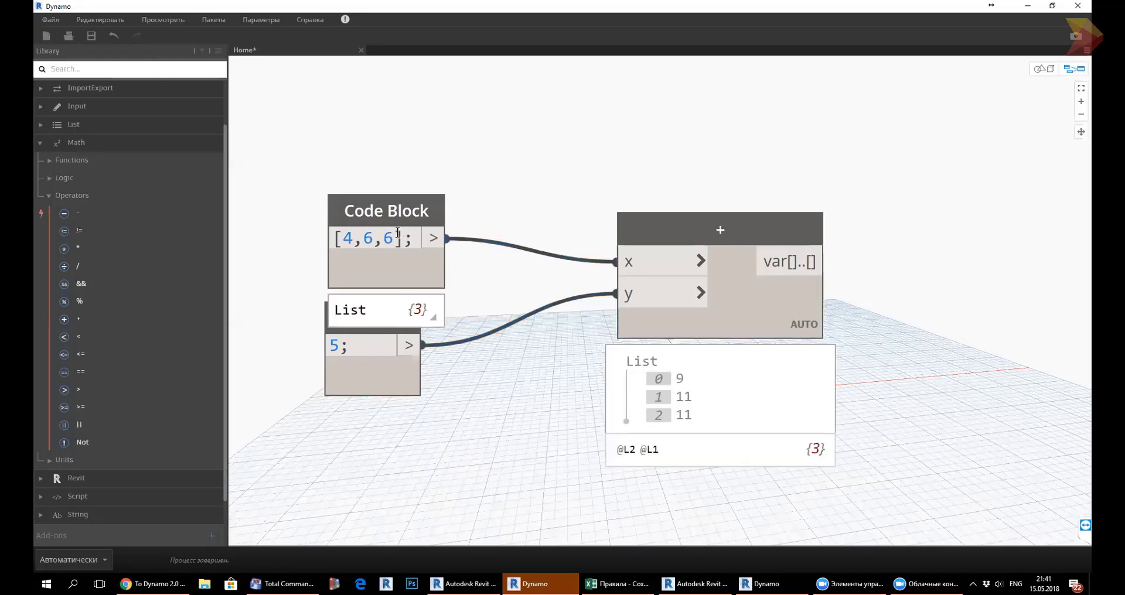
drag(401, 222, 391, 204)
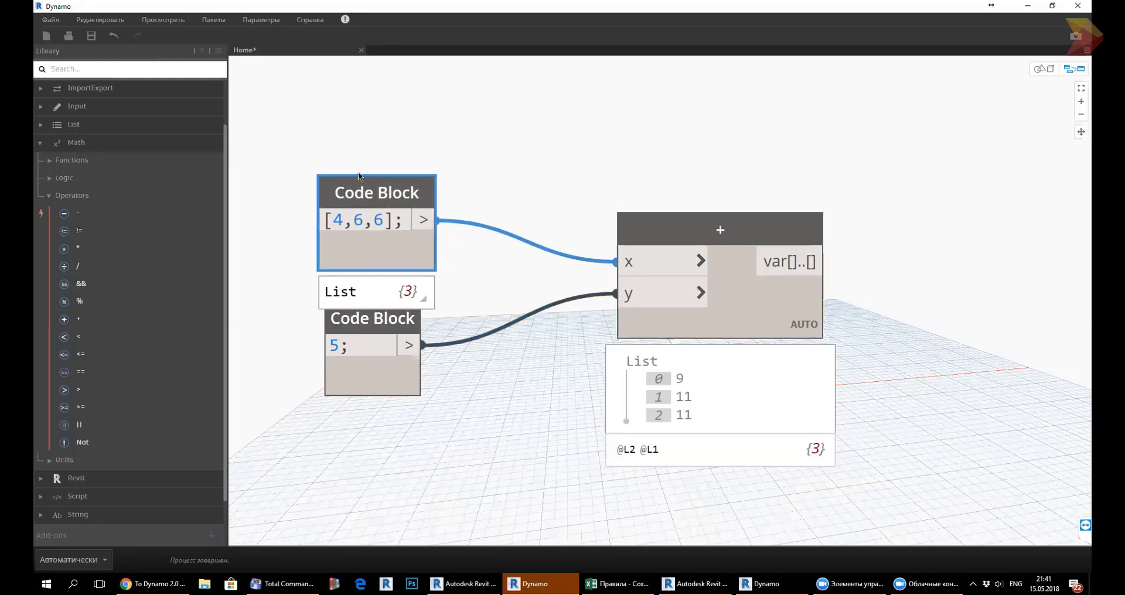
mouse_move(643, 235)
mouse_down()
mouse_move(655, 228)
mouse_move(639, 239)
mouse_up()
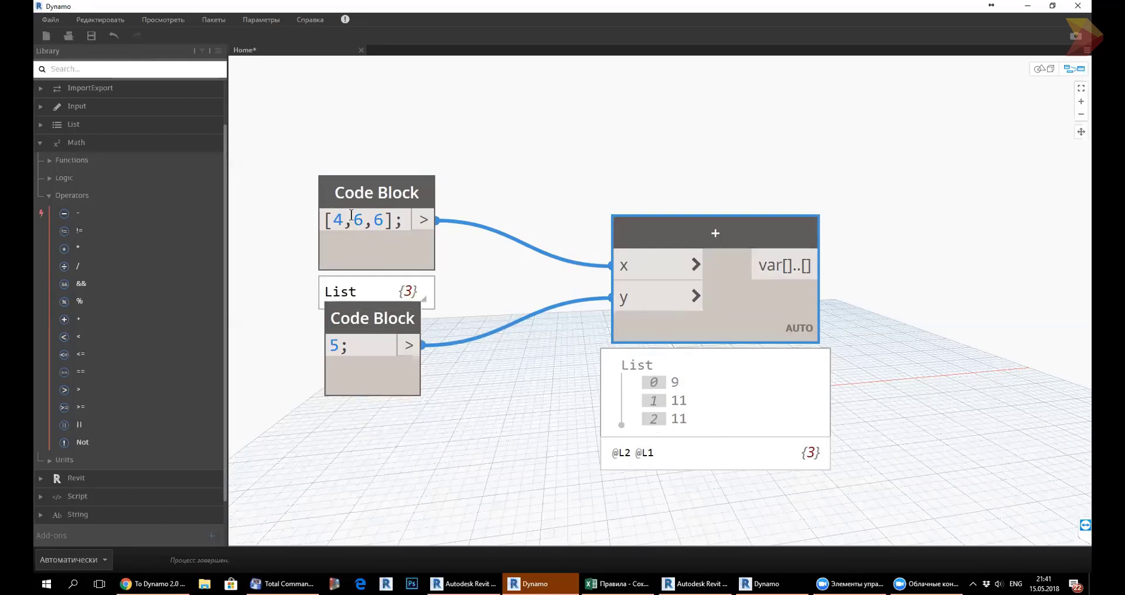
mouse_move(685, 334)
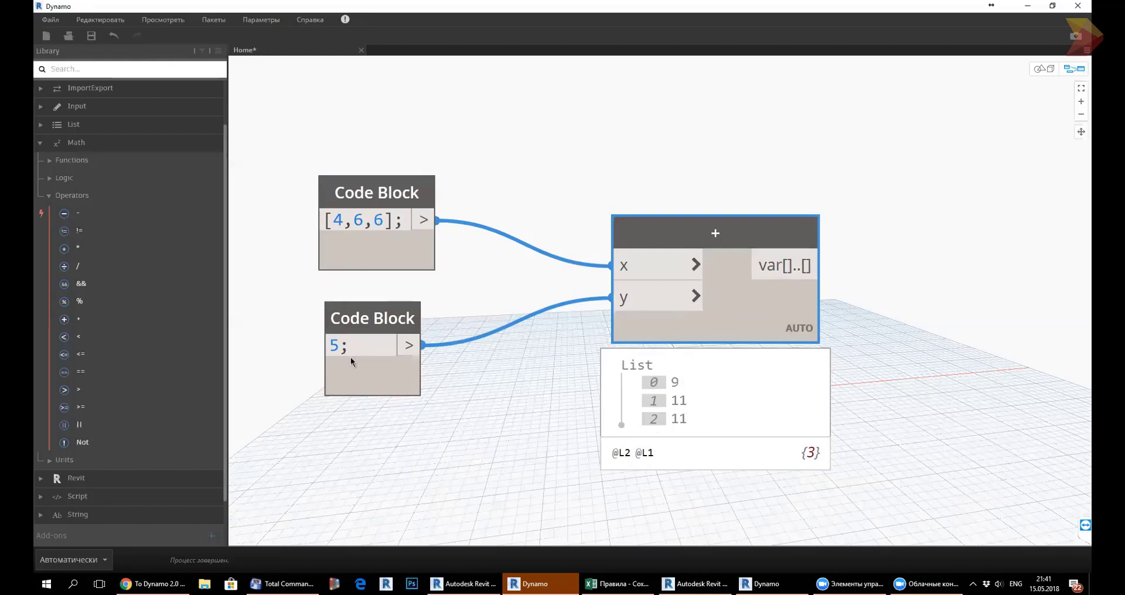
mouse_move(716, 396)
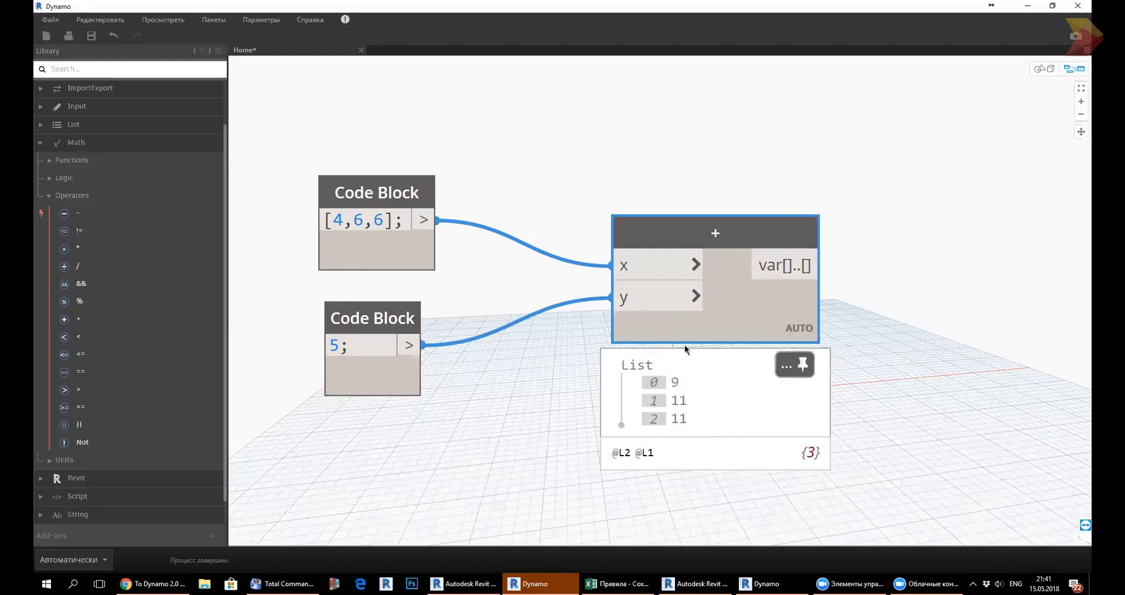
drag(687, 339, 624, 330)
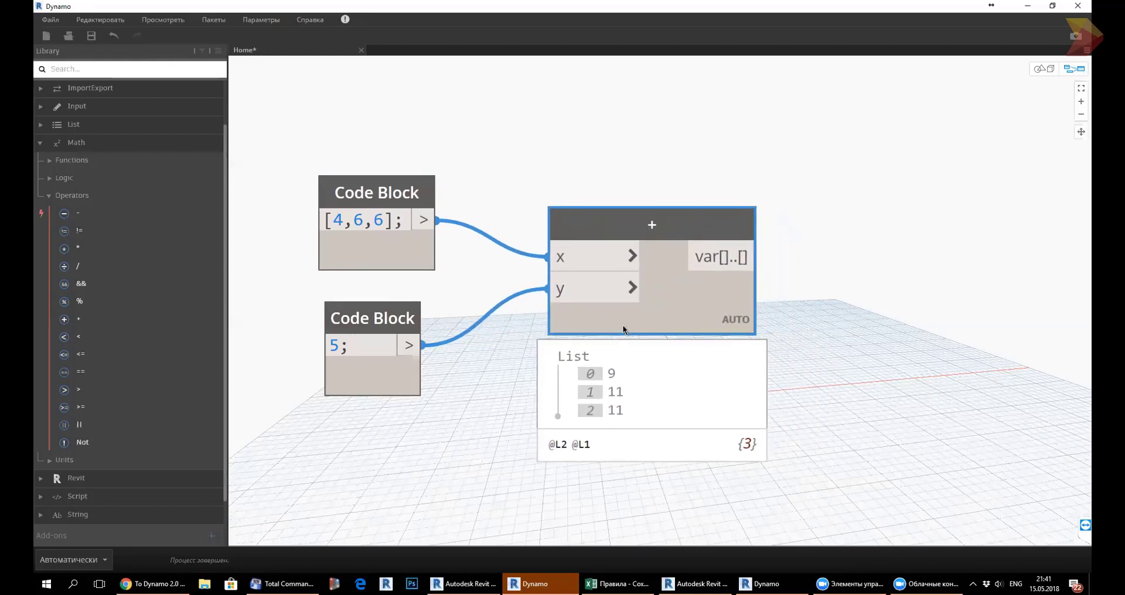
drag(627, 327, 625, 332)
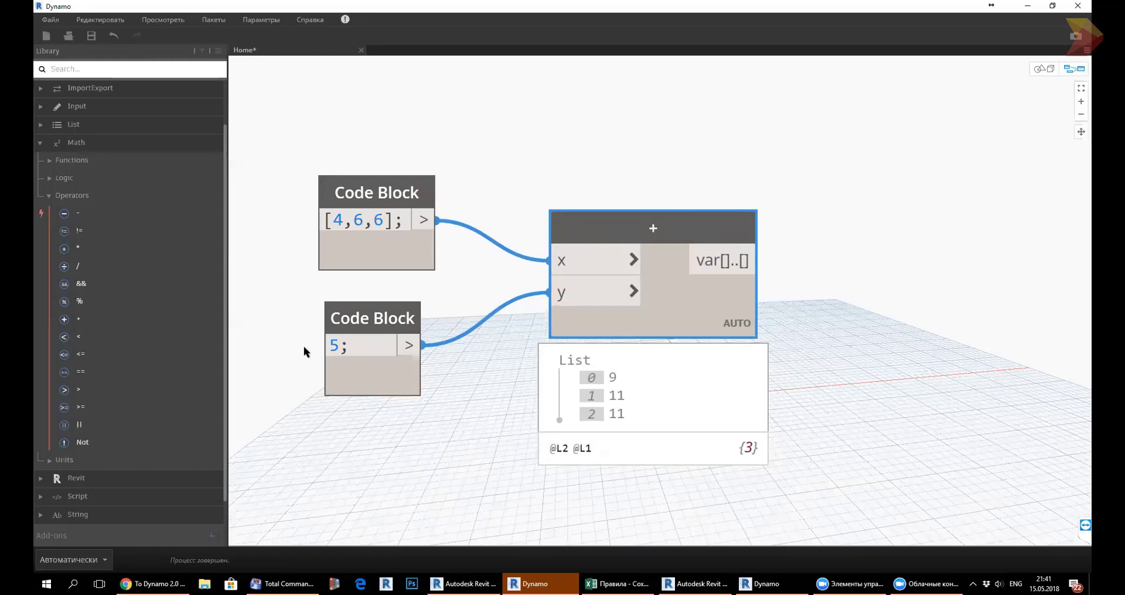
click(324, 345)
Create a Code Block with [6,8] and wire it into the + node's y input, giving 10, 14.
double_click(349, 465)
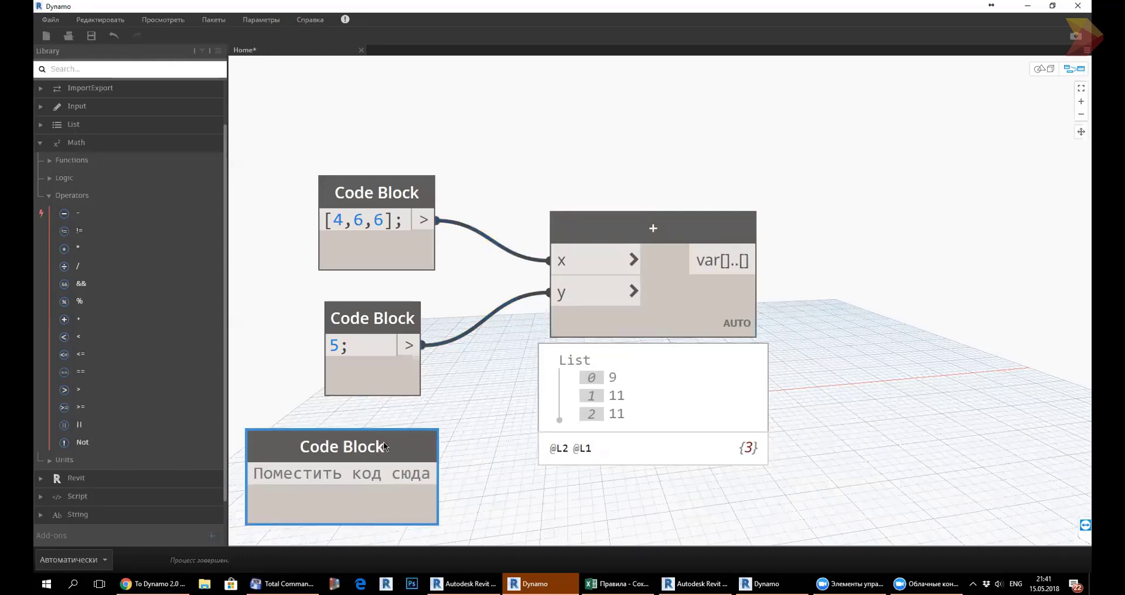
text([)
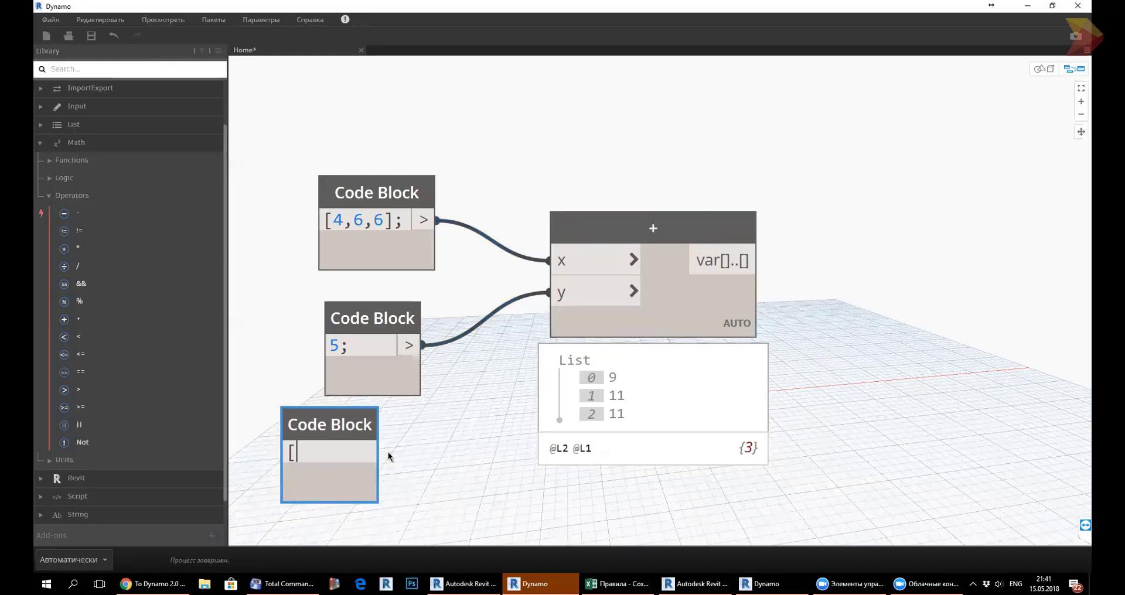
text(6)
text(,8)
text(])
click(407, 451)
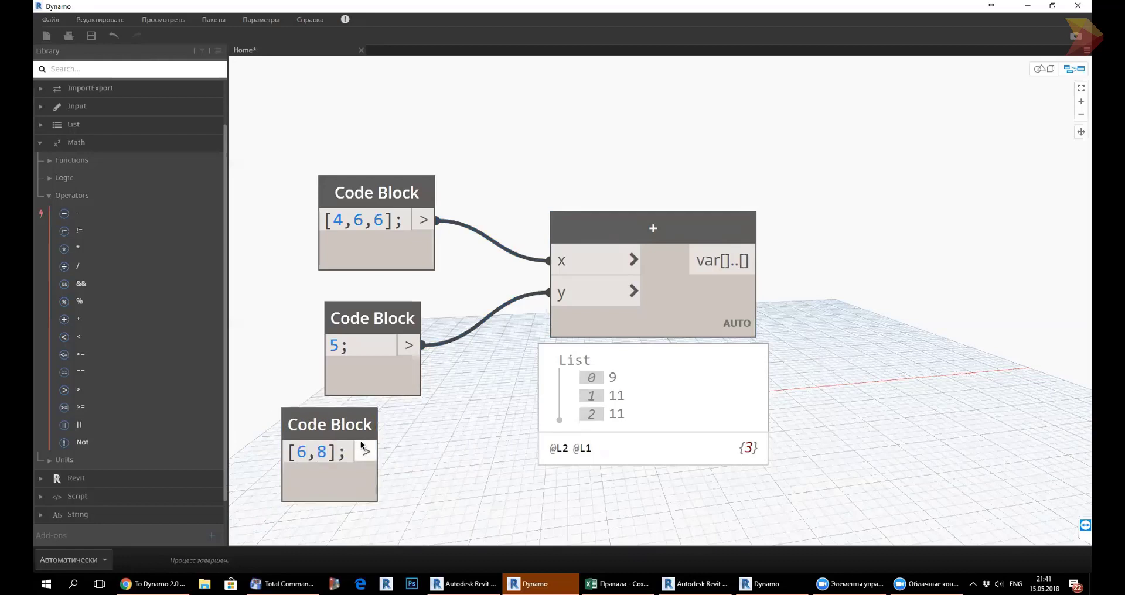
click(367, 452)
drag(419, 319, 403, 305)
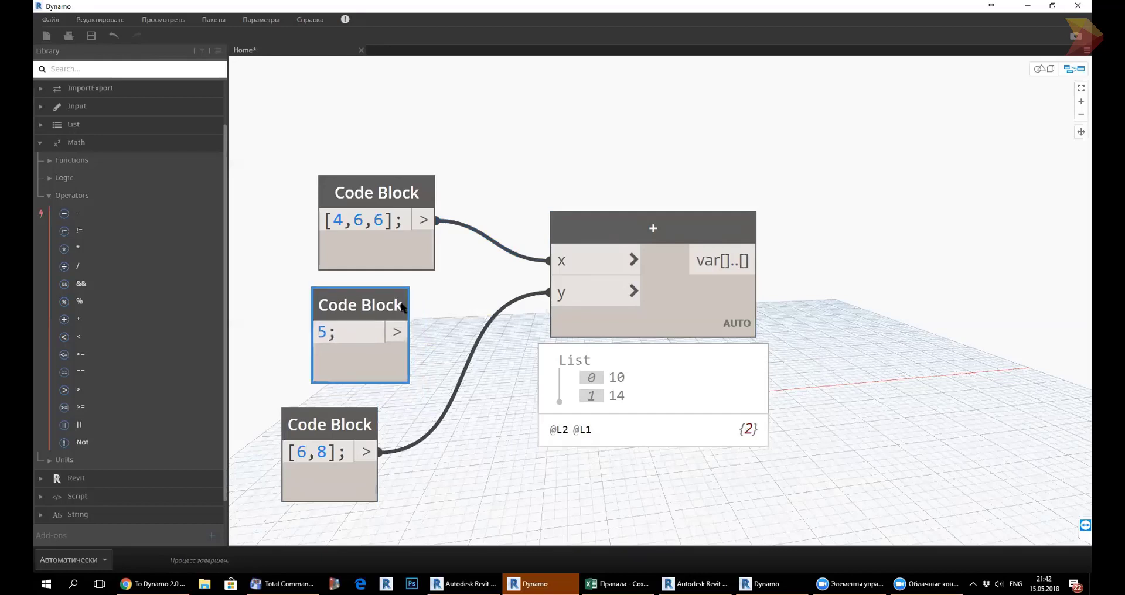
drag(344, 422, 390, 406)
mouse_move(620, 399)
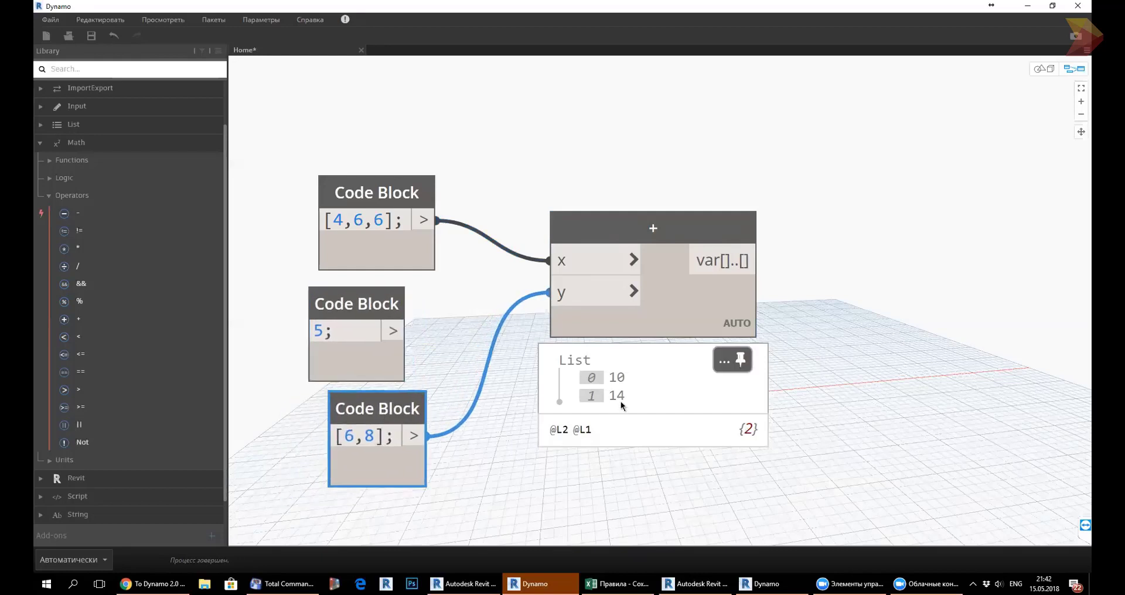
Highlight the values 4, 8 and 6 in the two lists, and move the + node down.
double_click(337, 218)
mouse_move(373, 438)
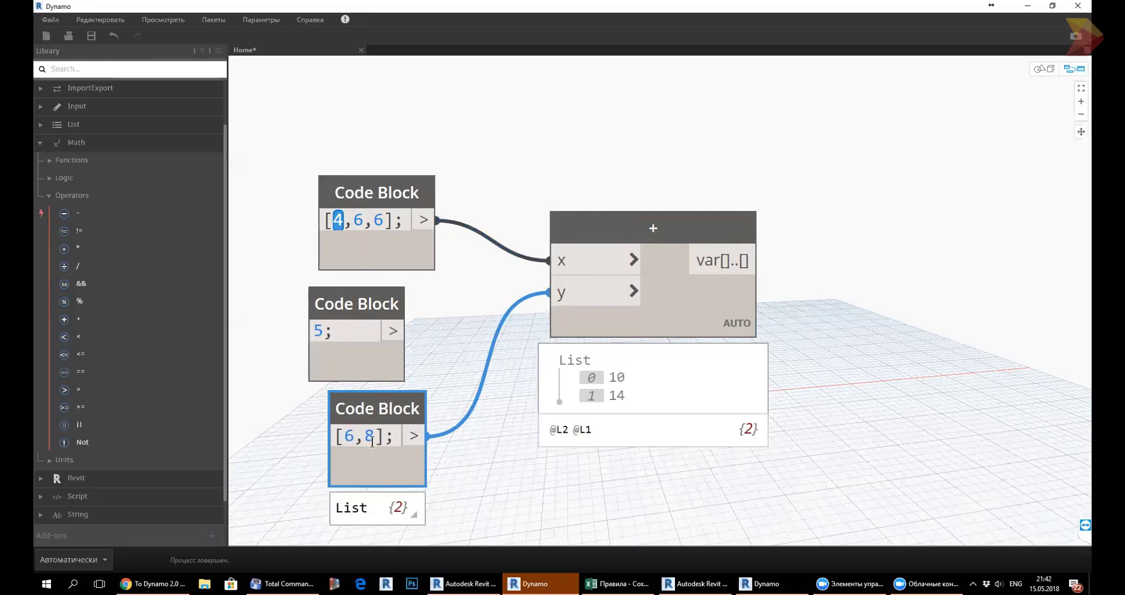
double_click(370, 438)
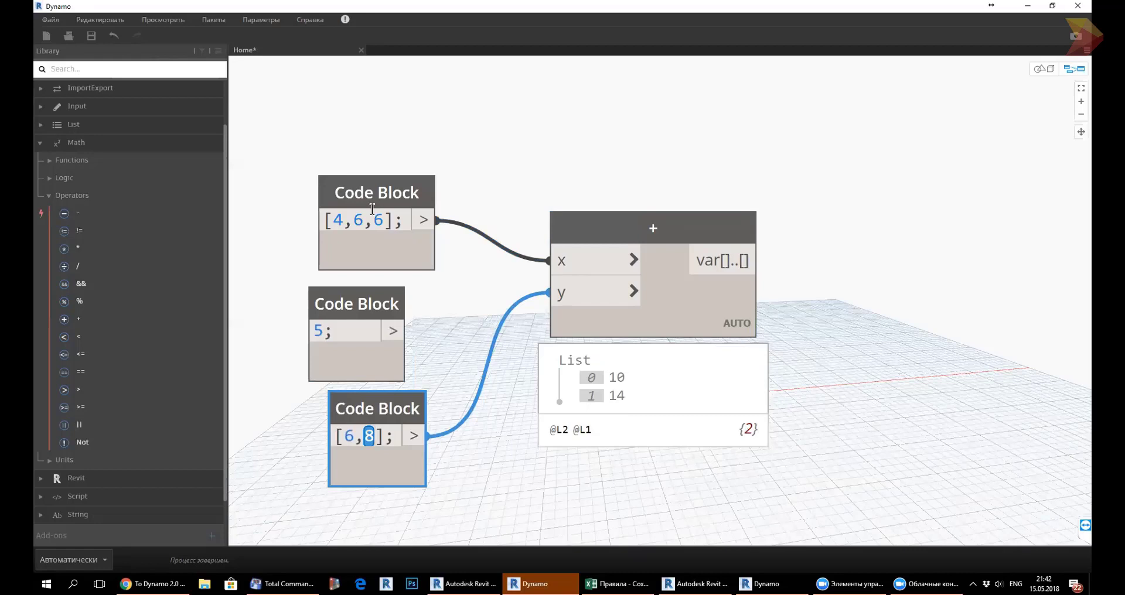
double_click(379, 222)
mouse_move(729, 350)
drag(712, 320, 702, 348)
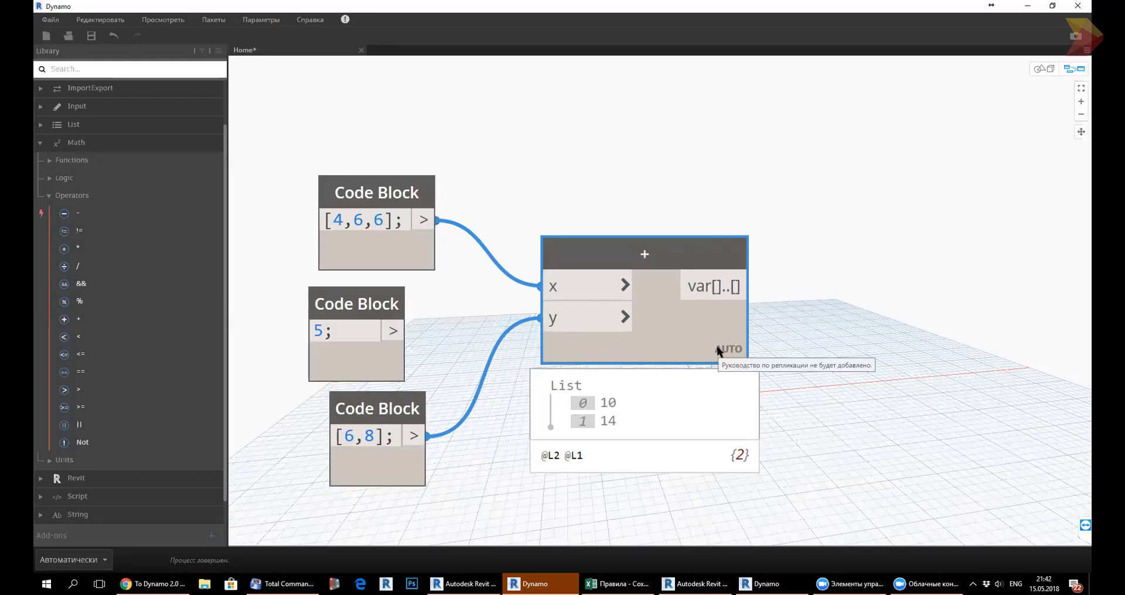
Set the + node's lacing to Shortest and rearrange the [6,8] and 5; blocks.
right_click(727, 349)
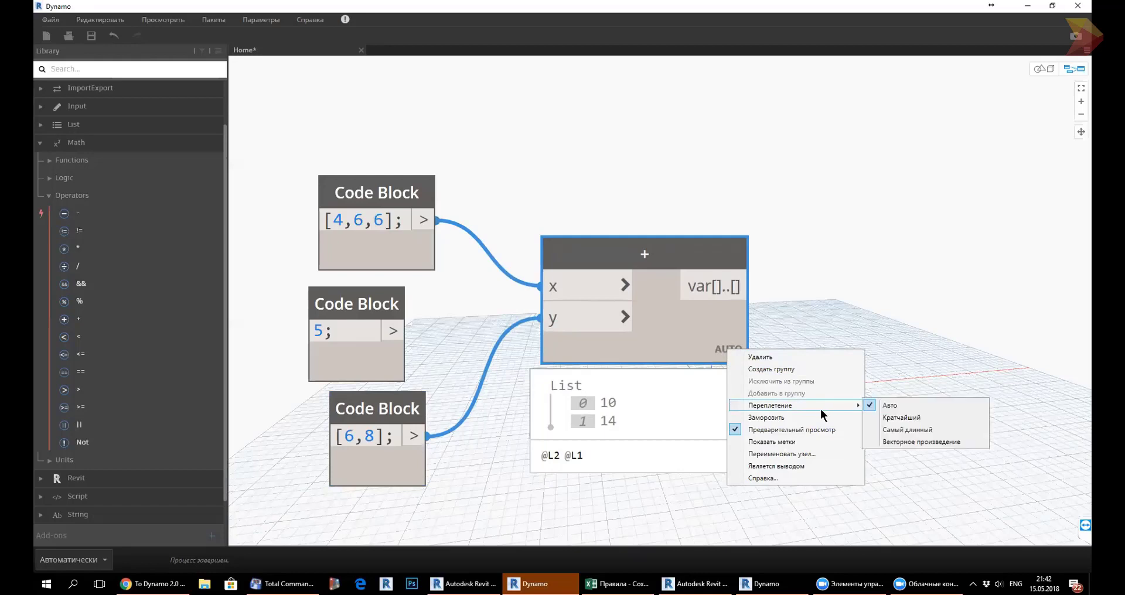
mouse_move(770, 406)
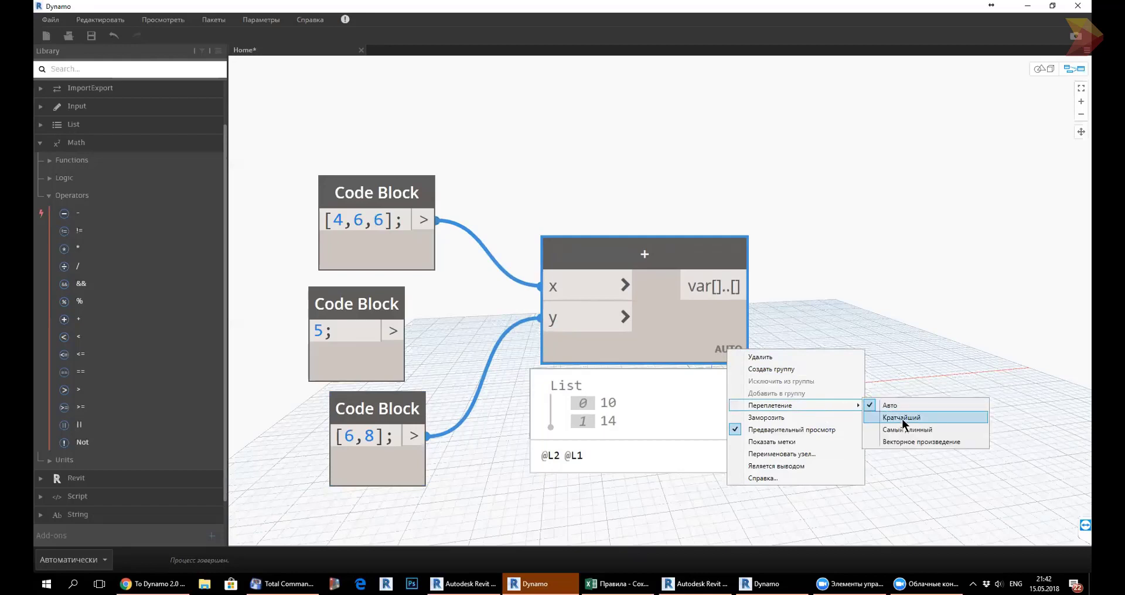
click(902, 418)
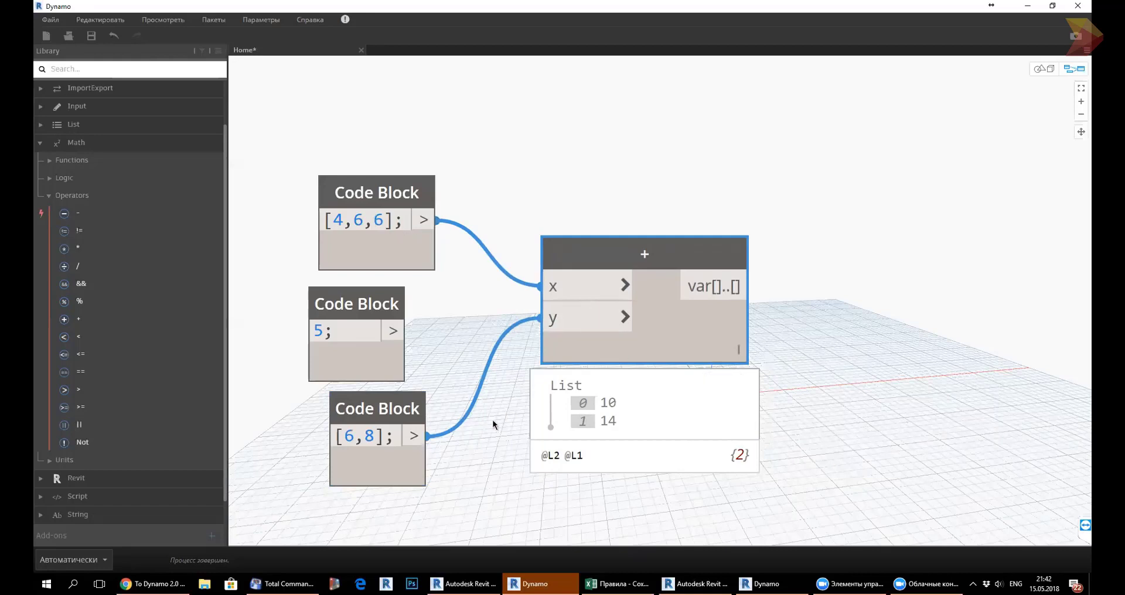
mouse_move(645, 420)
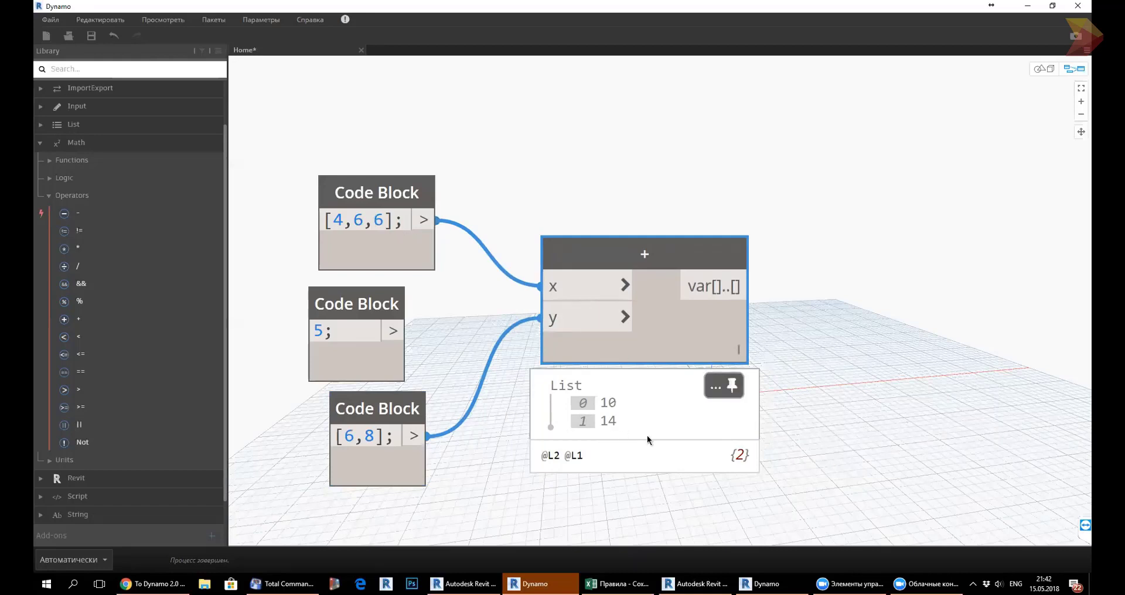
drag(412, 409, 384, 429)
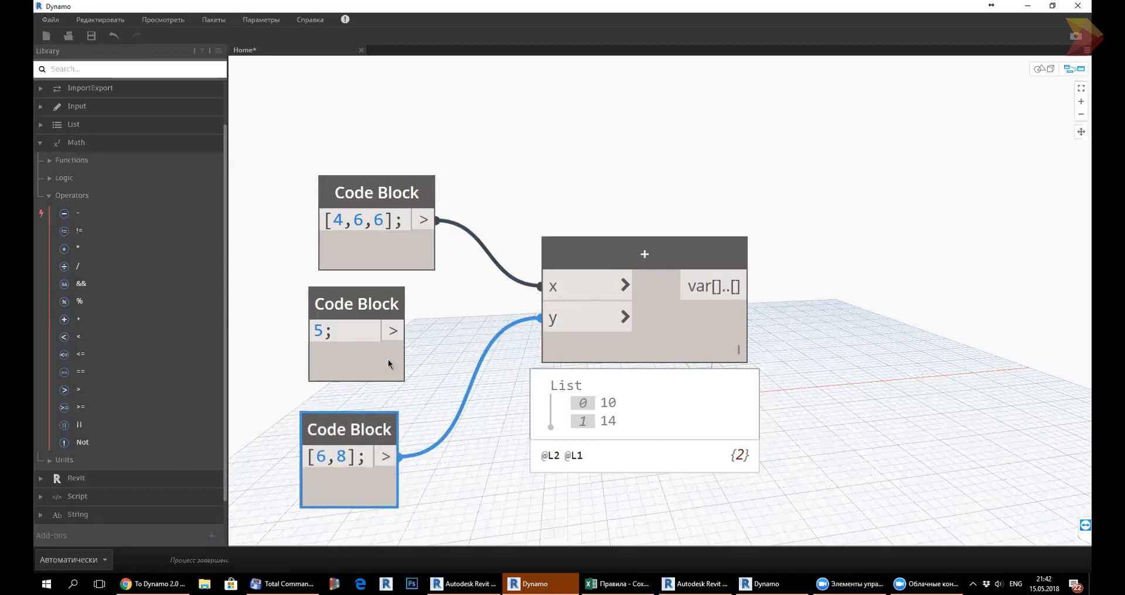
drag(389, 361, 390, 367)
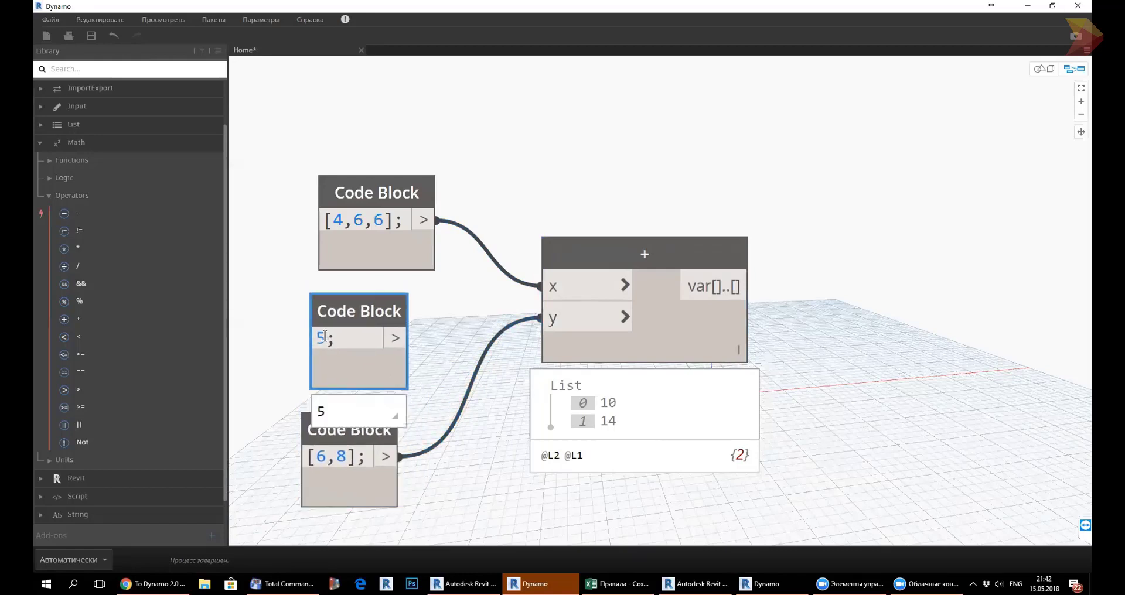
Switch the + node's lacing back to Auto and rewire y from the 5; block.
right_click(742, 346)
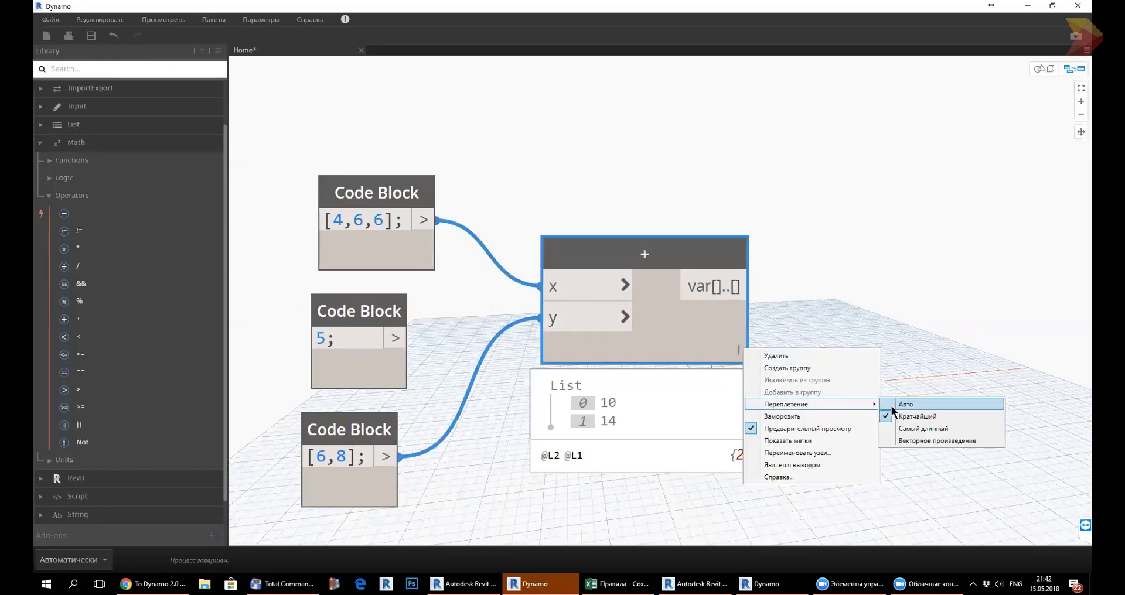
click(896, 406)
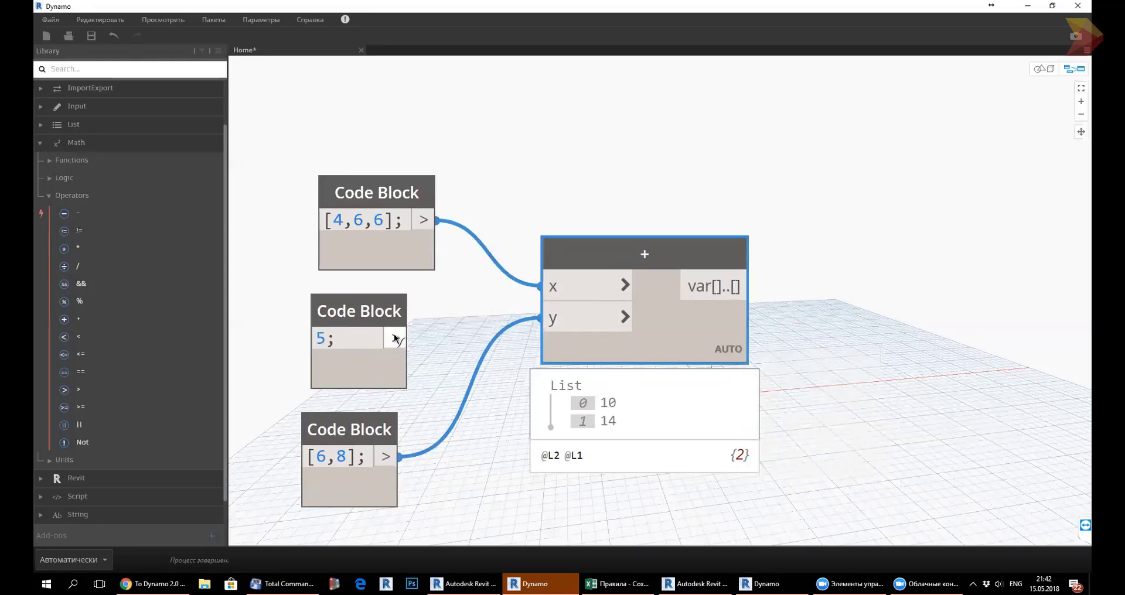
drag(396, 338, 566, 322)
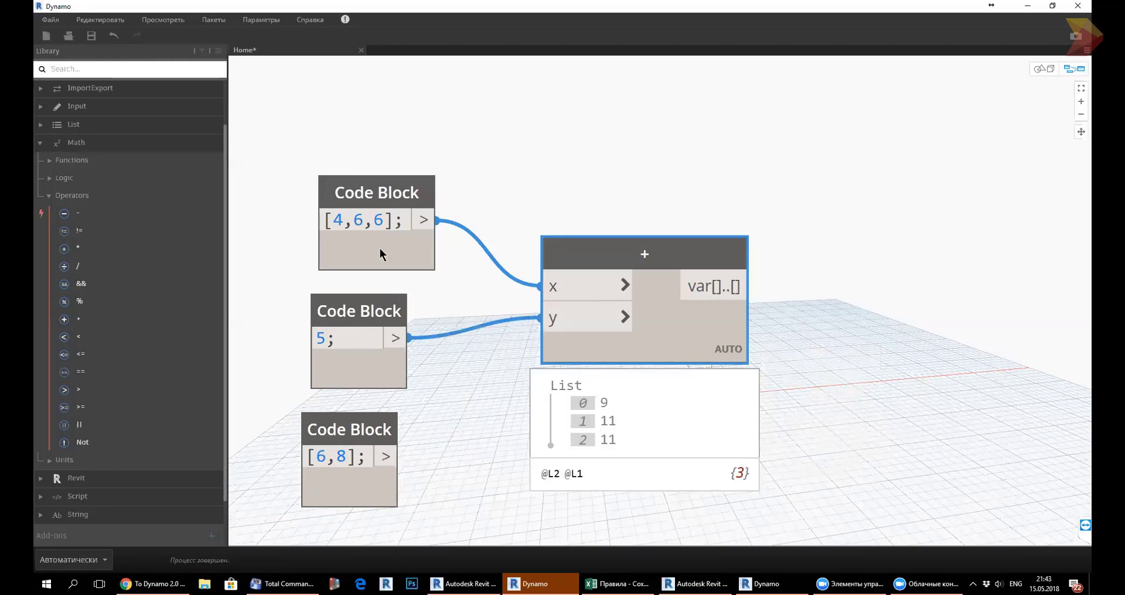
Place the caret after the 5 in the 5; Code Block and move the + node up-left.
drag(344, 316, 351, 318)
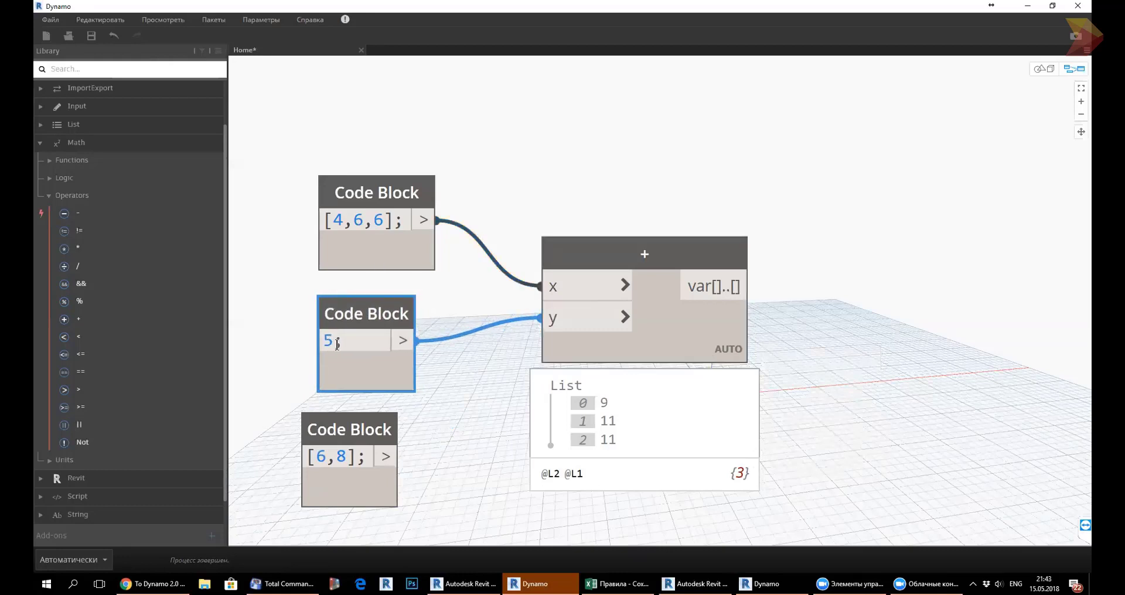
double_click(332, 340)
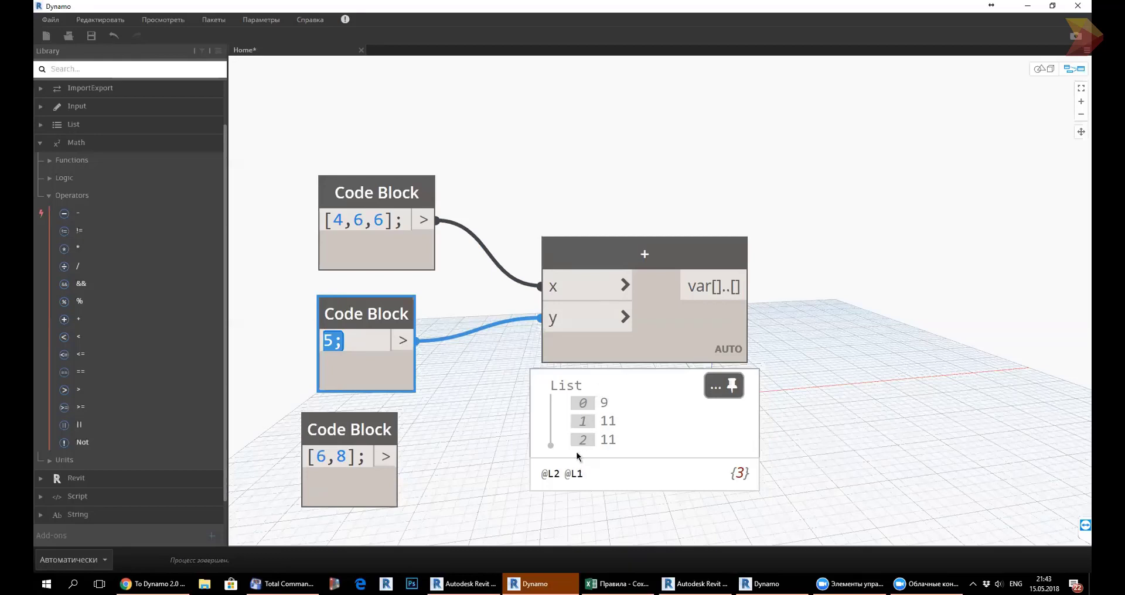
click(335, 341)
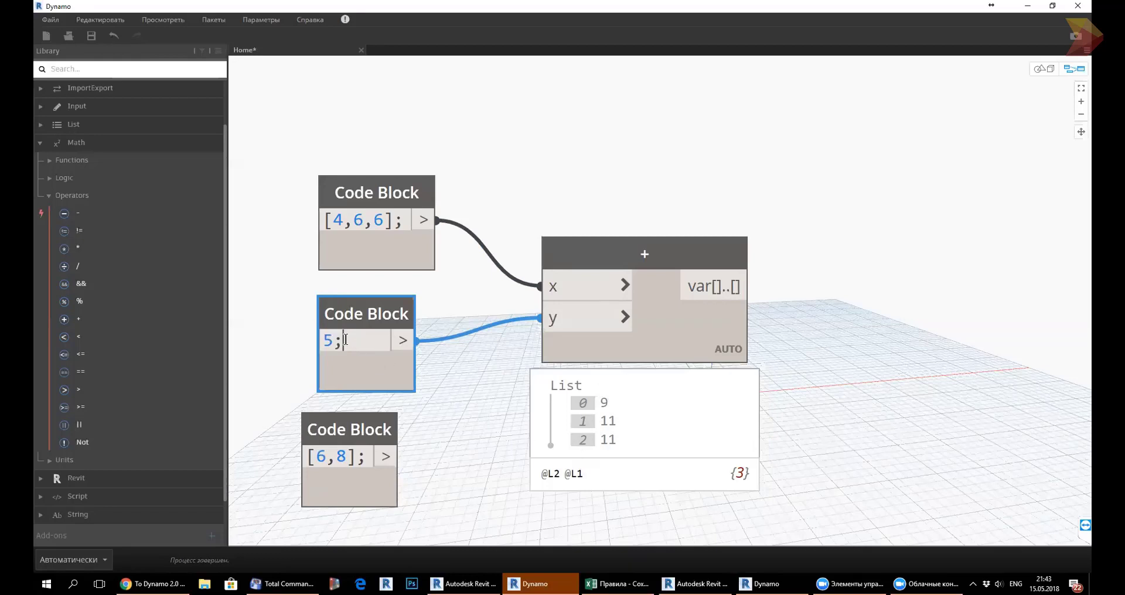
double_click(336, 340)
click(334, 340)
mouse_move(650, 343)
mouse_down()
mouse_move(634, 322)
mouse_move(648, 322)
mouse_up()
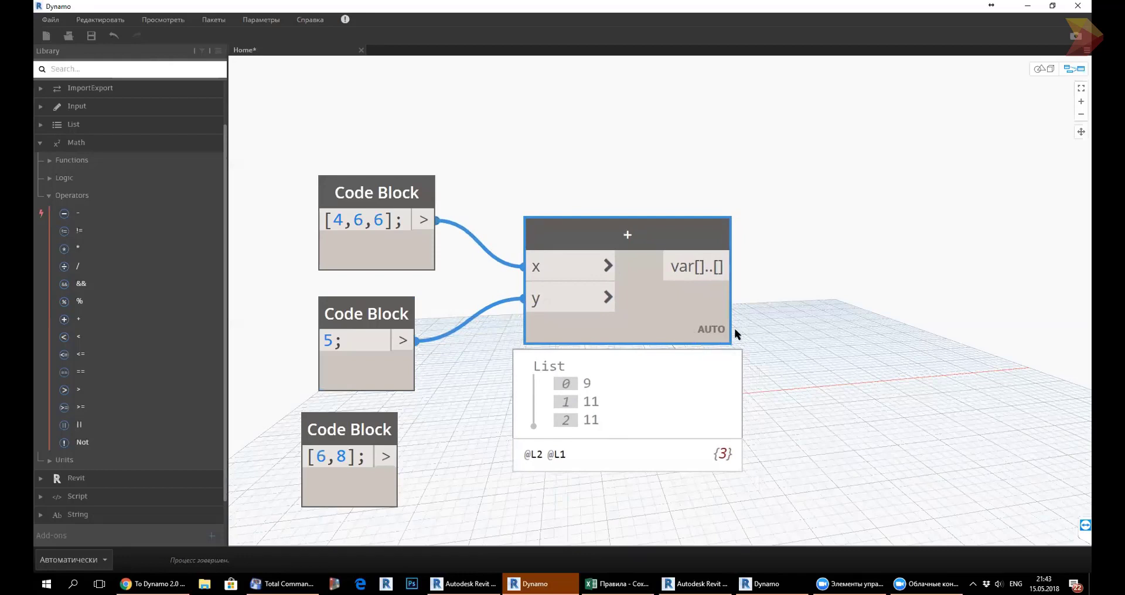
Switch the + node's lacing to Shortest, reducing its output to 9, then reselect the 5.
right_click(709, 330)
mouse_move(754, 384)
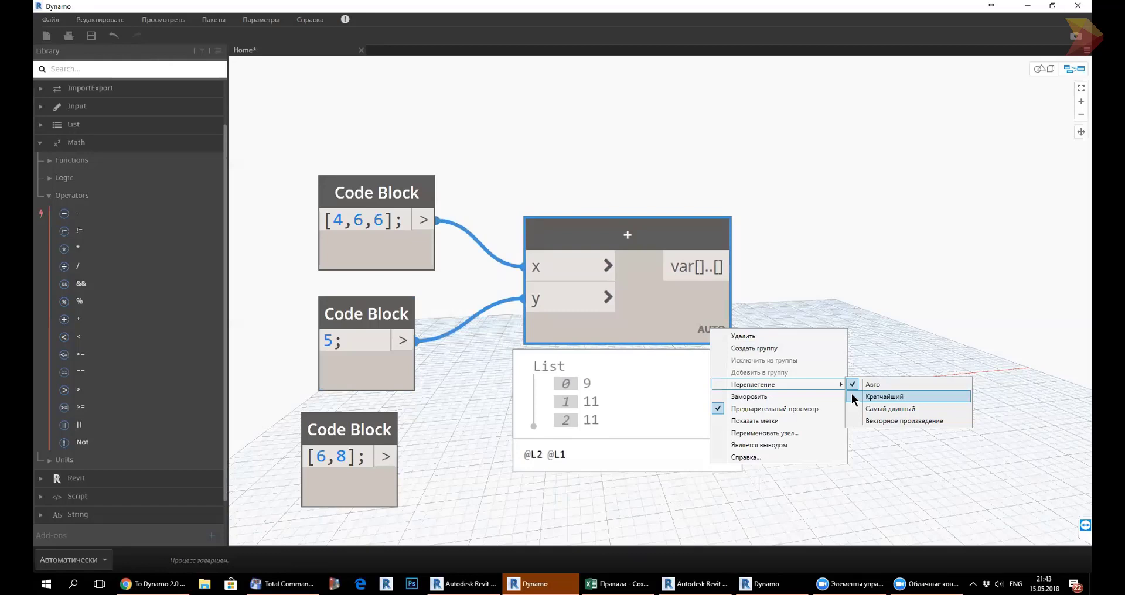
click(854, 395)
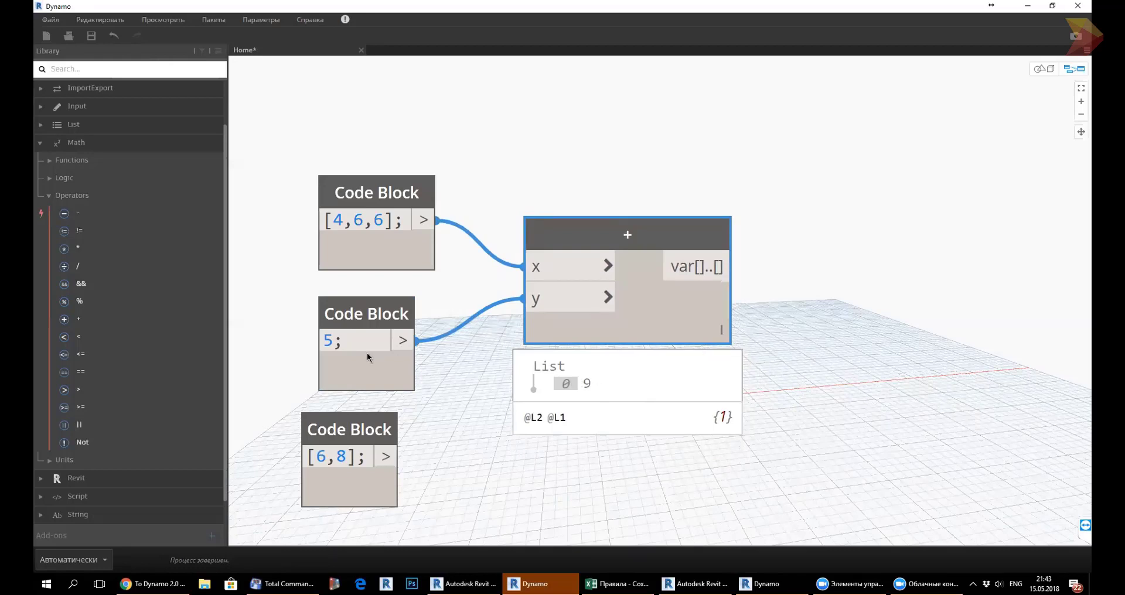
double_click(333, 341)
double_click(316, 343)
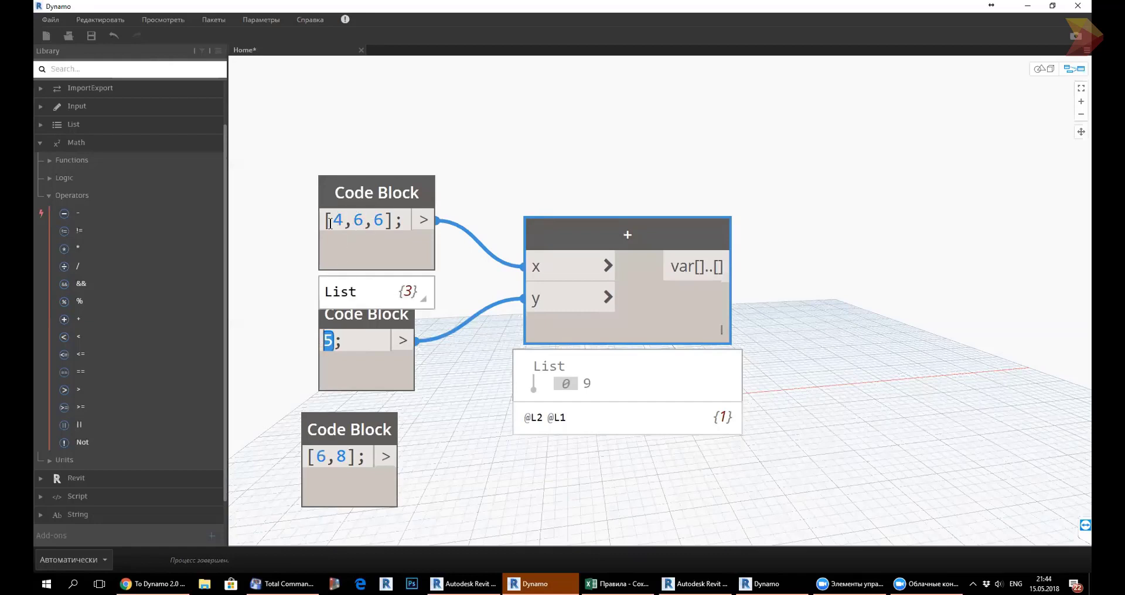
Change the middle Code Block to [5];, shift the + node right, and select the unused [6,8] block.
drag(333, 220, 384, 220)
click(332, 340)
text([5])
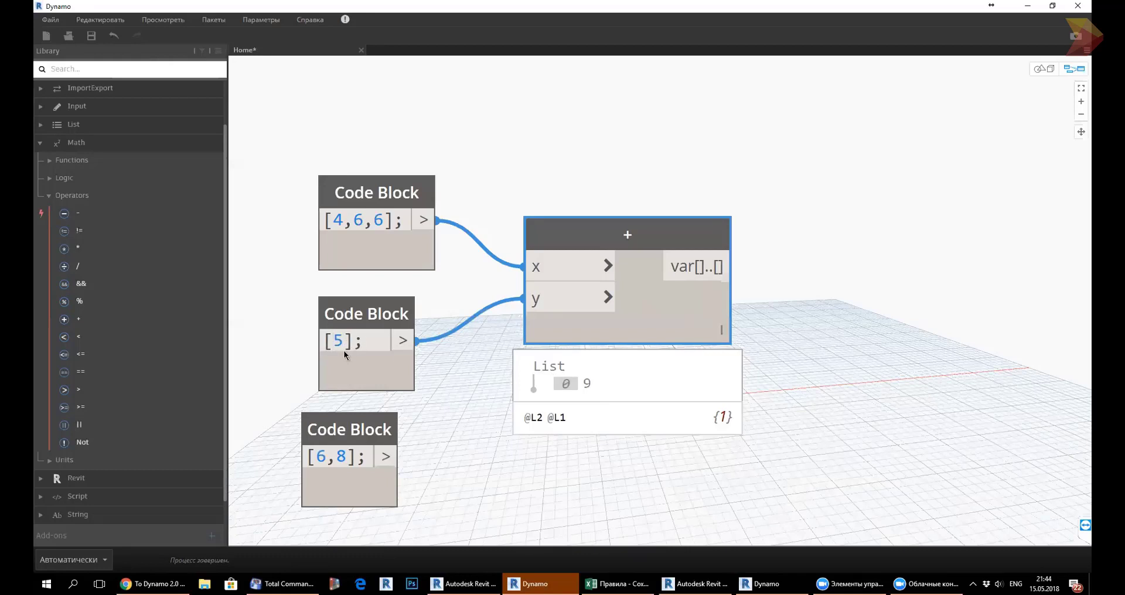
click(452, 475)
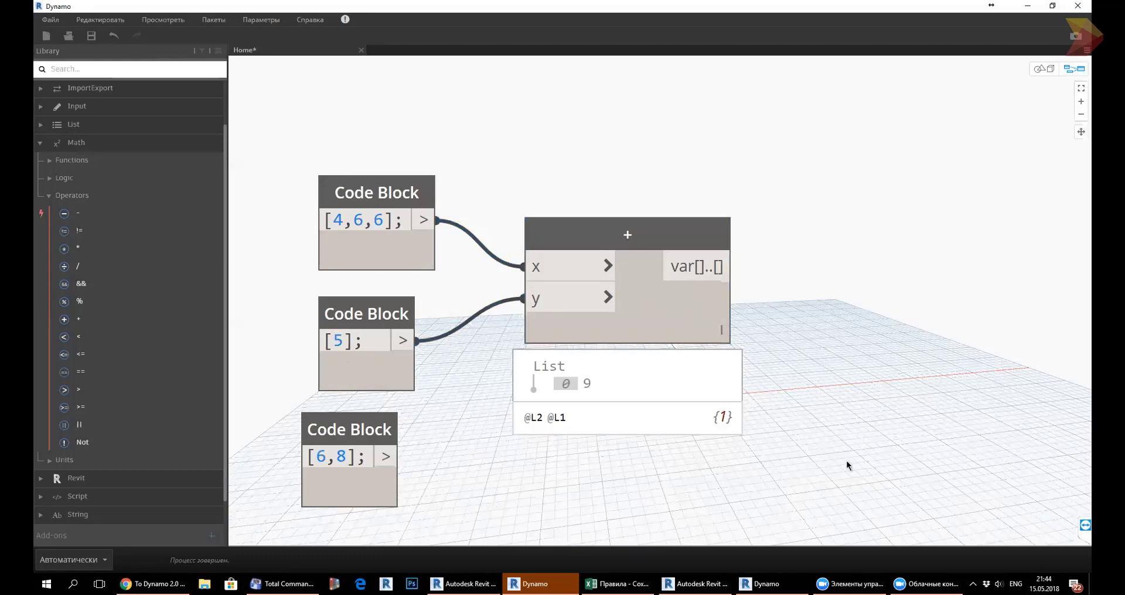
drag(658, 330, 719, 320)
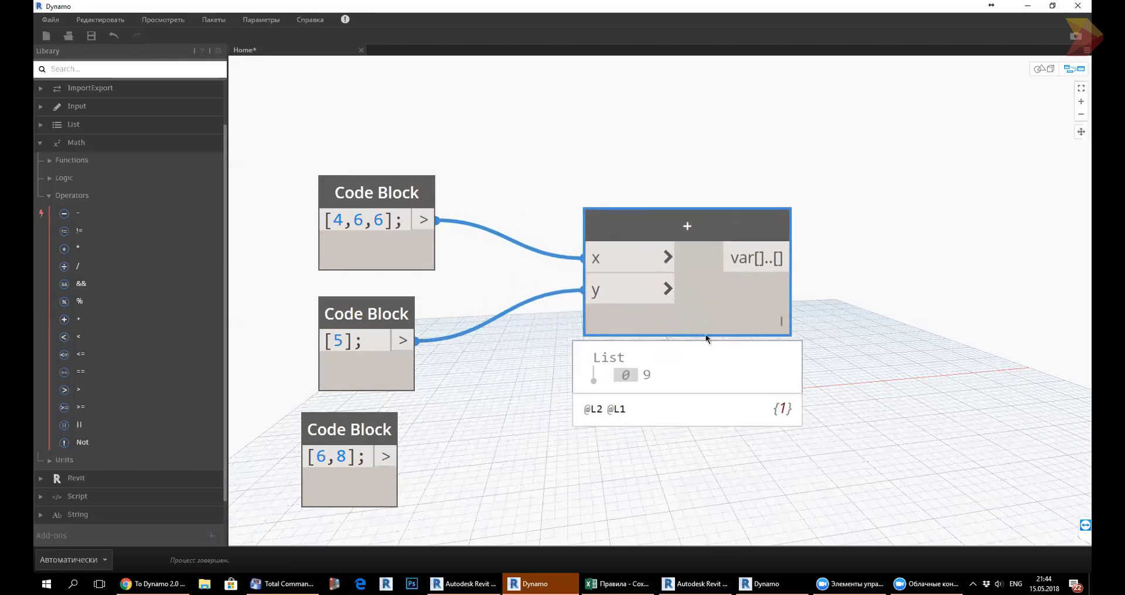
click(322, 438)
Delete the [6,8] block, then box-select the remaining three nodes and delete them.
key(Delete)
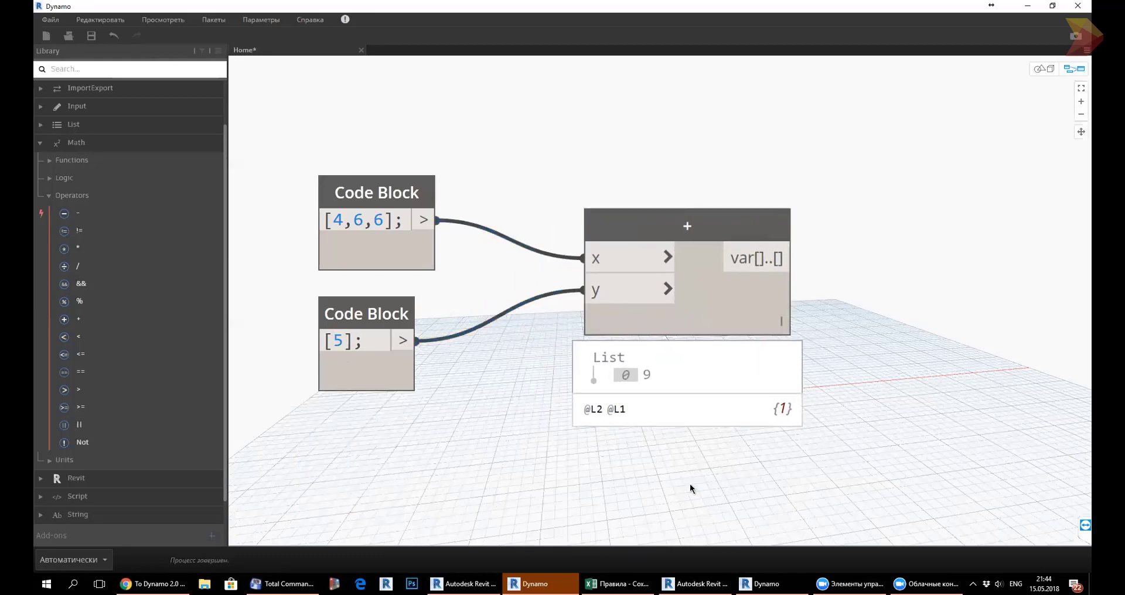
scroll(549, 435, down, 2)
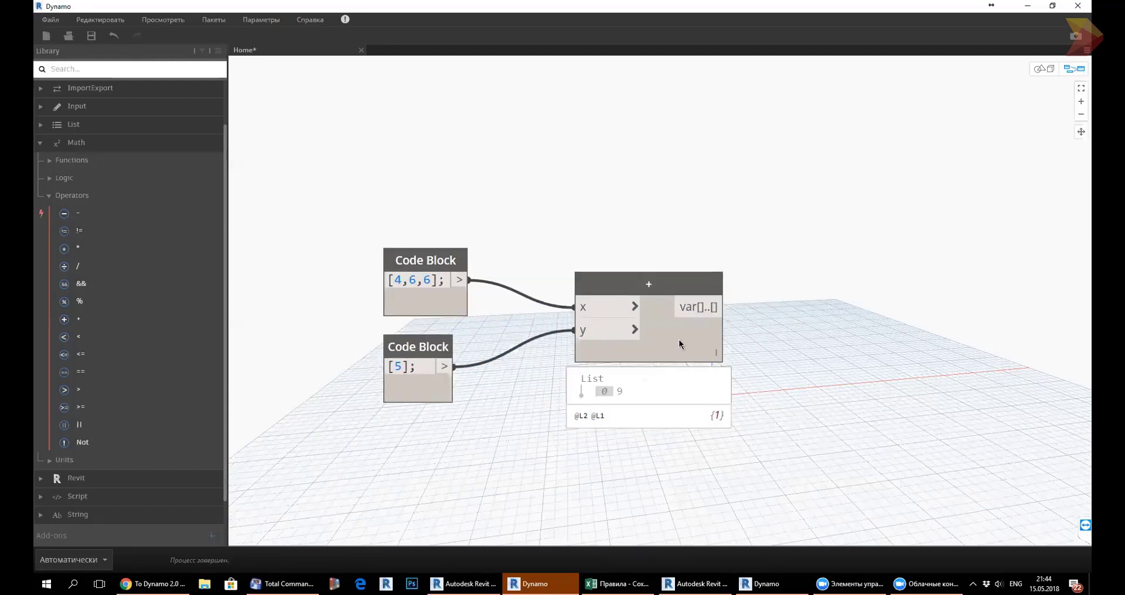
drag(683, 342, 625, 340)
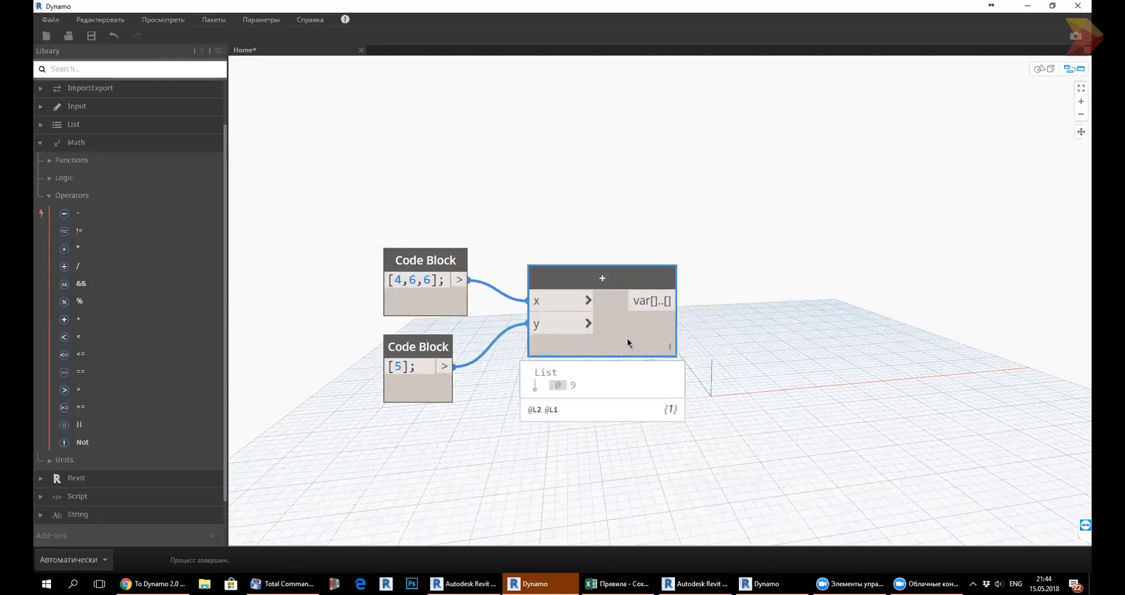
click(423, 301)
drag(423, 302, 418, 302)
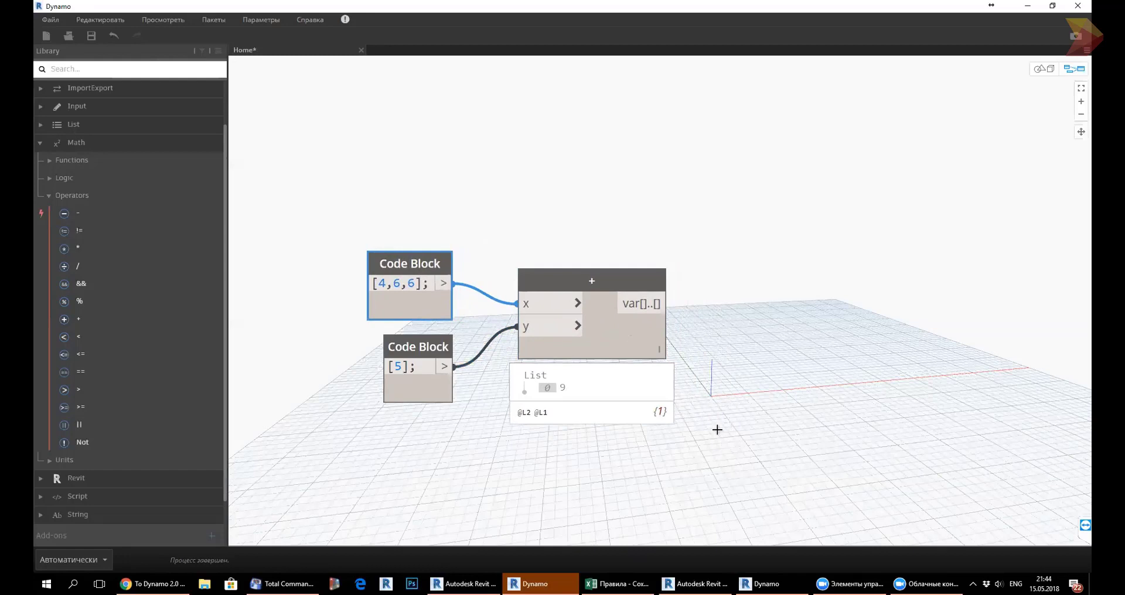
drag(717, 430, 364, 251)
drag(421, 302, 347, 174)
drag(603, 406, 349, 135)
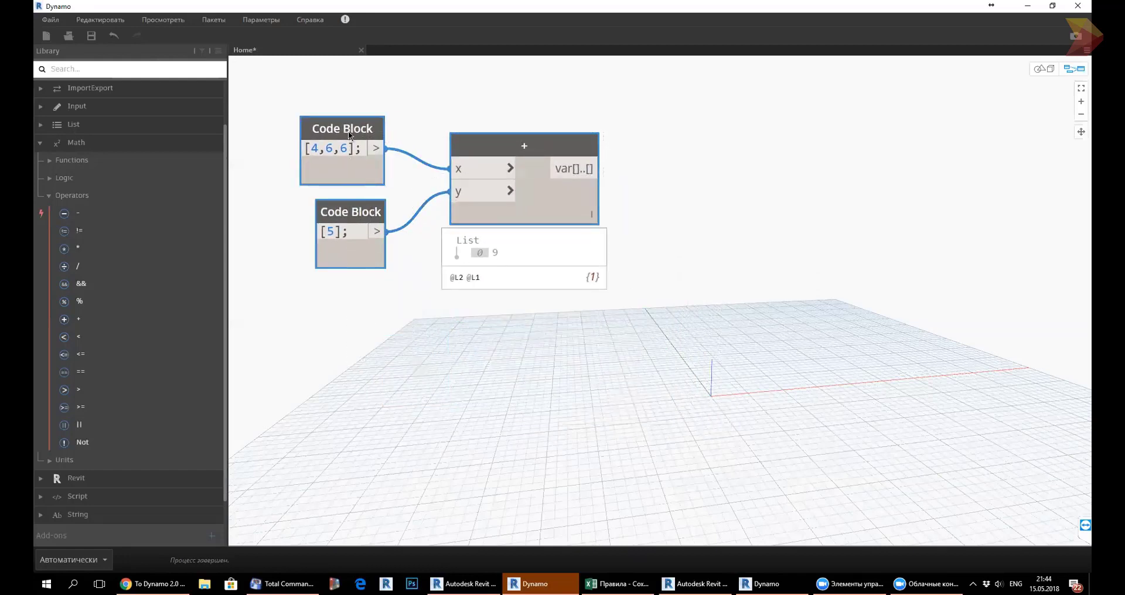
key(Delete)
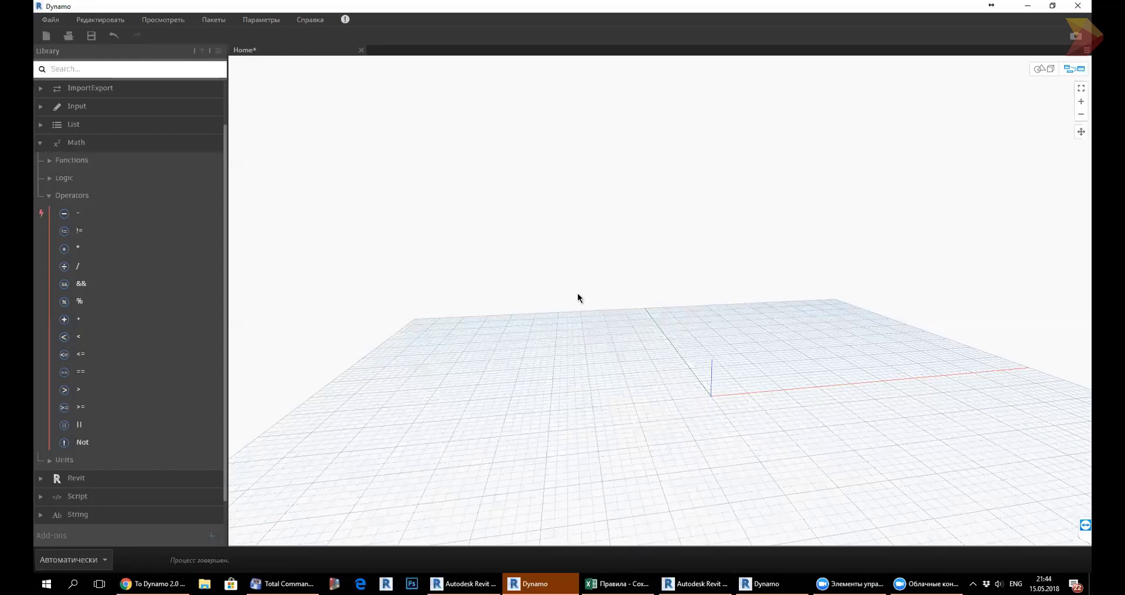
Create a new Code Block containing {54,5,6}.
double_click(578, 293)
scroll(528, 369, up, 3)
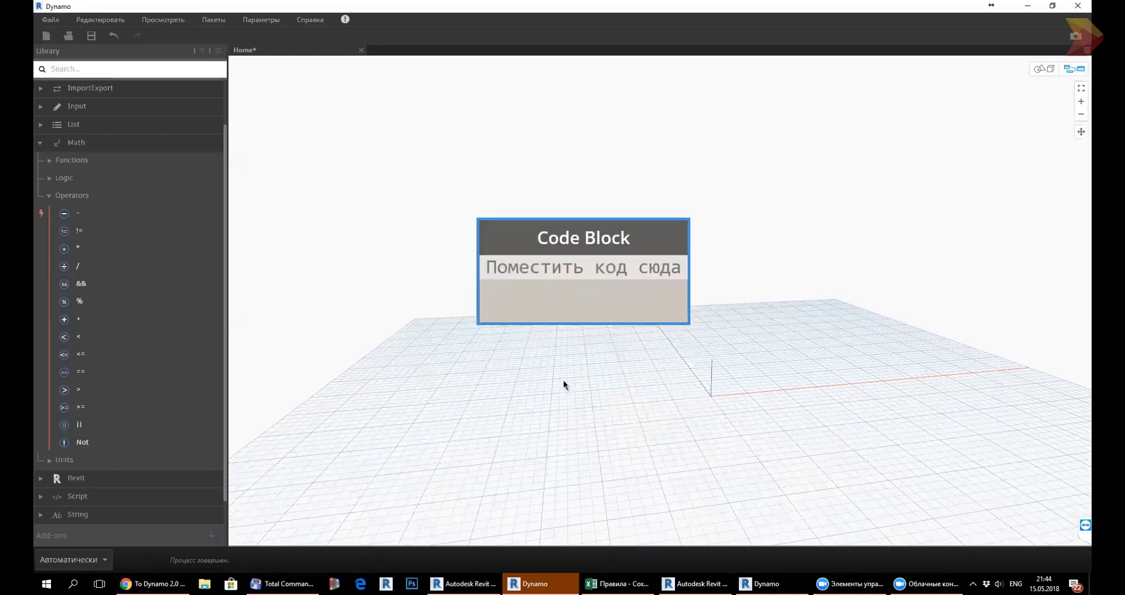
scroll(564, 381, up, 3)
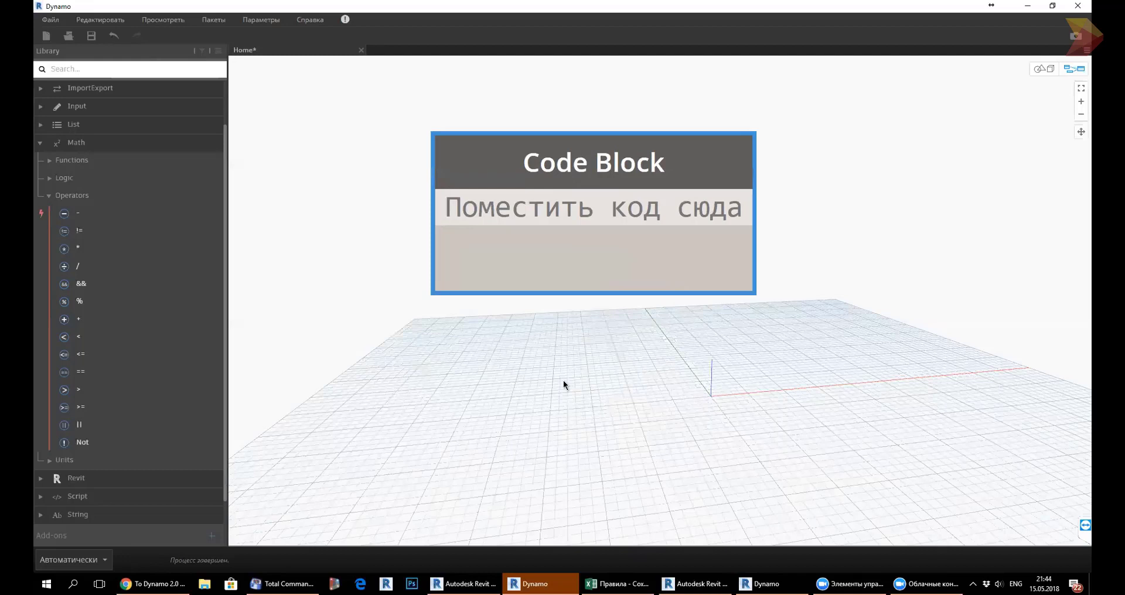
text({})
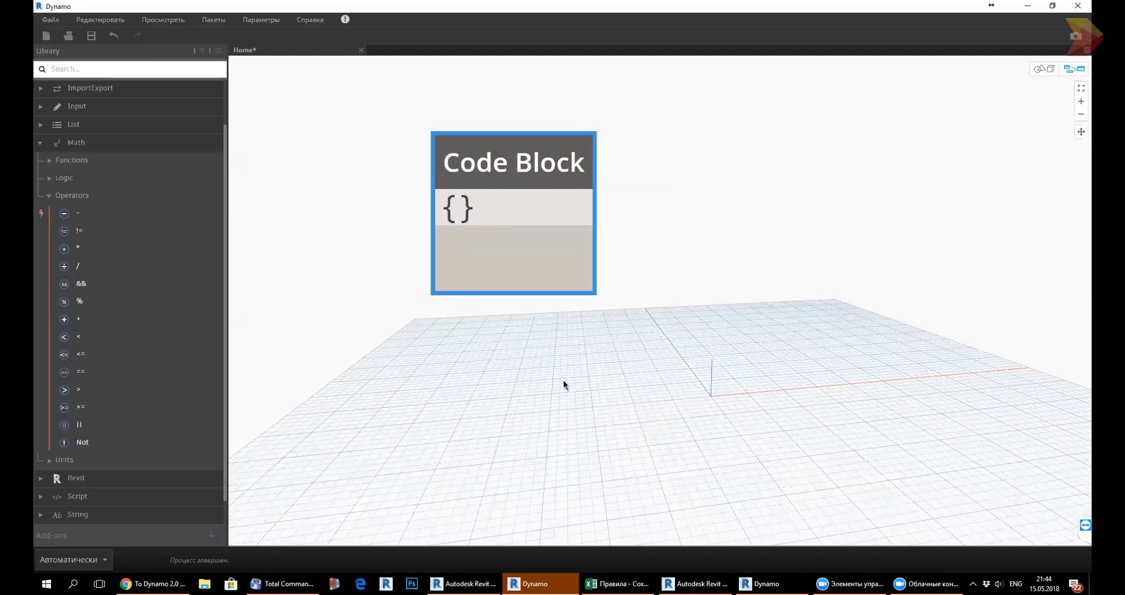
key(Left)
text(g)
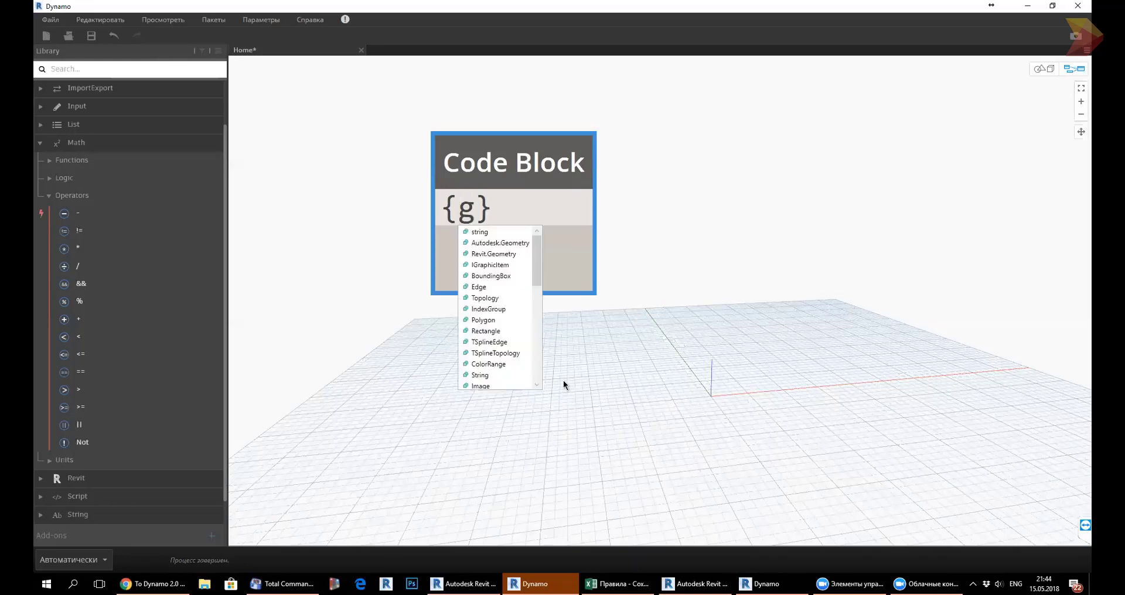
text(,)
key(BackSpace)
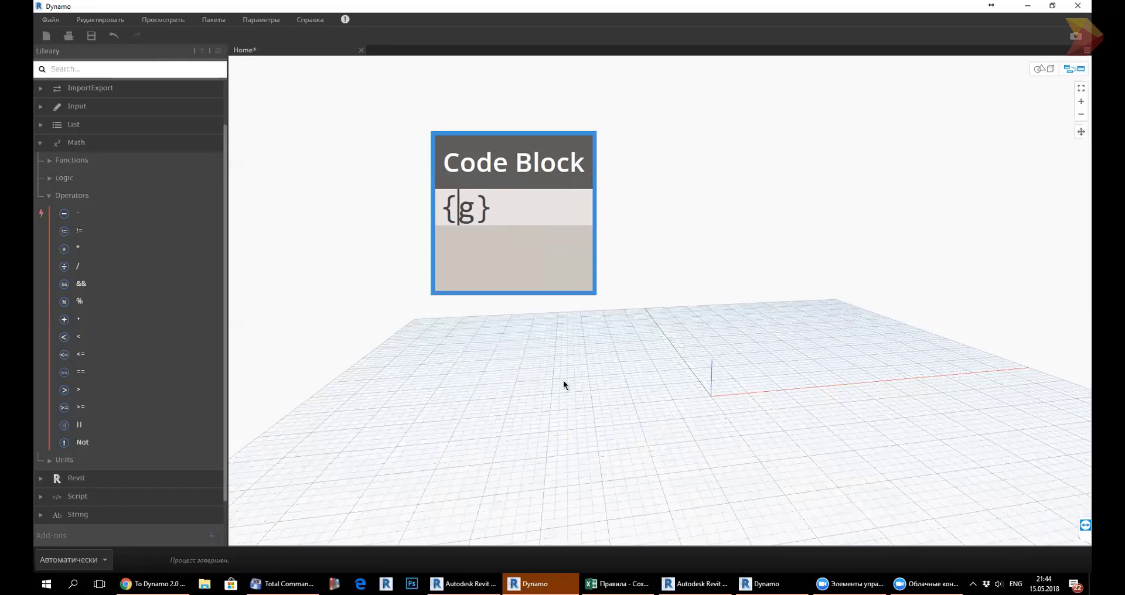
key(BackSpace)
text(544)
key(BackSpace)
text(,)
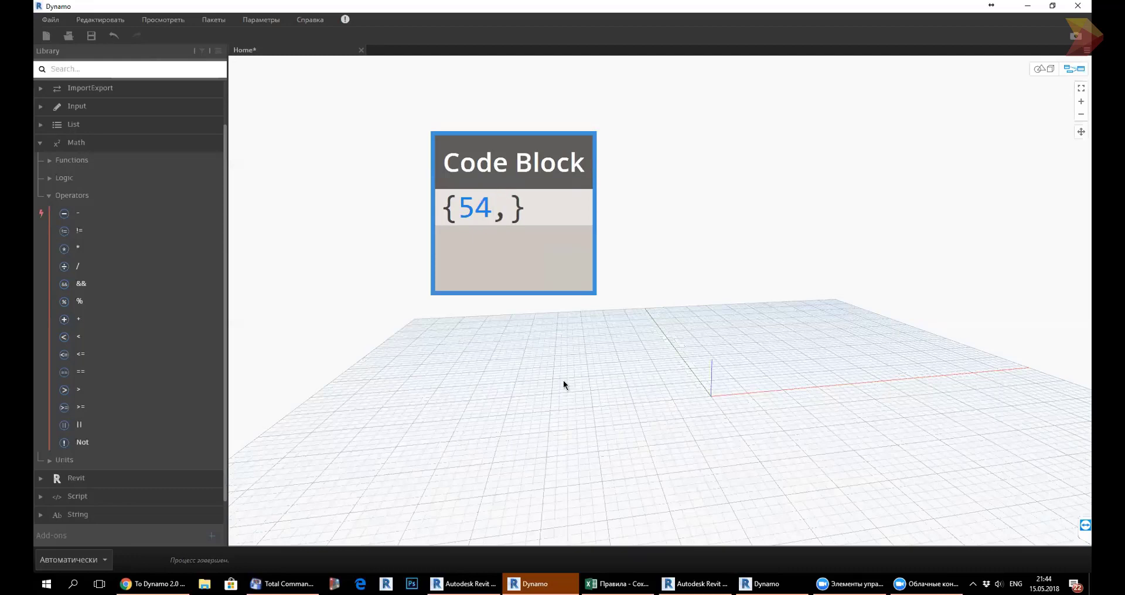
text(5,6)
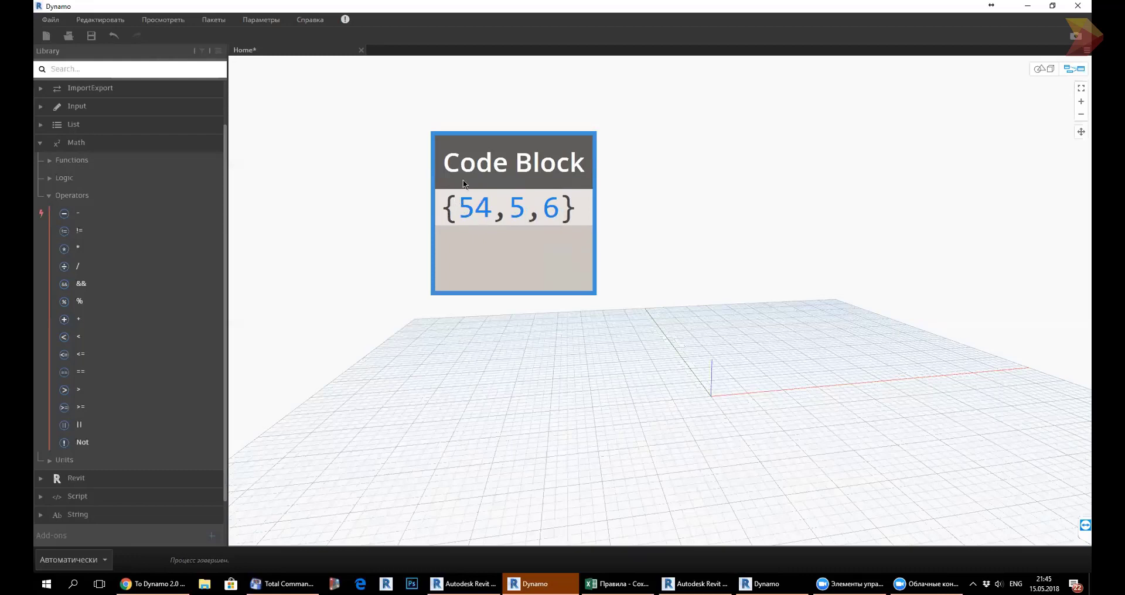
click(521, 382)
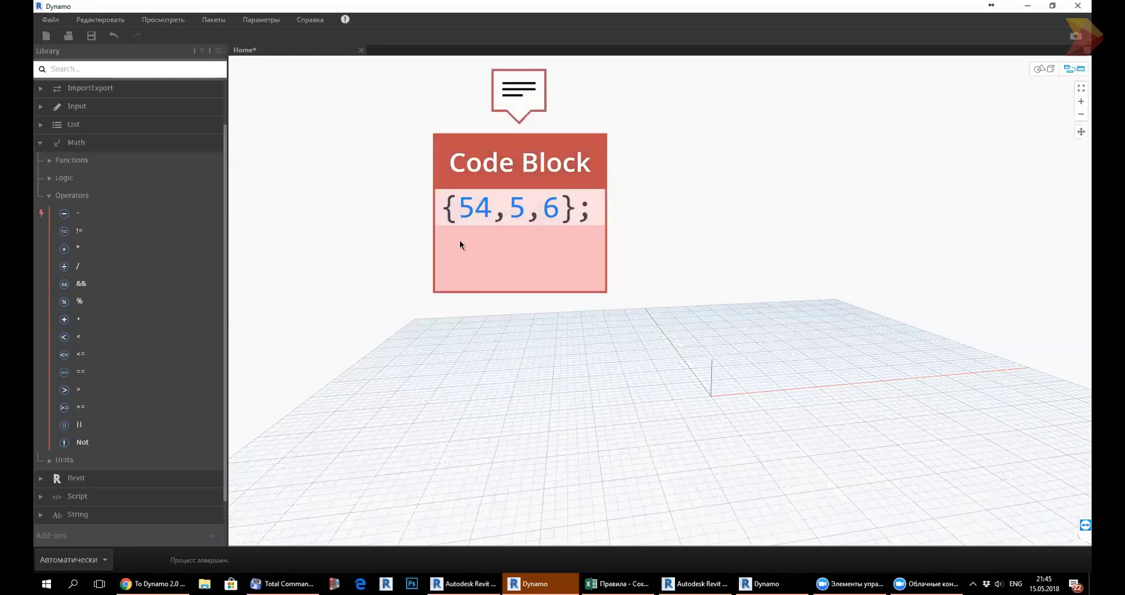
Replace the curly braces with square brackets so the block reads [54,5,6];.
double_click(451, 211)
text([)
double_click(568, 213)
text(])
click(662, 346)
scroll(387, 293, down, 1)
Move the [54,5,6]; Code Block up-left, zoom in, and select its list text.
scroll(411, 275, down, 2)
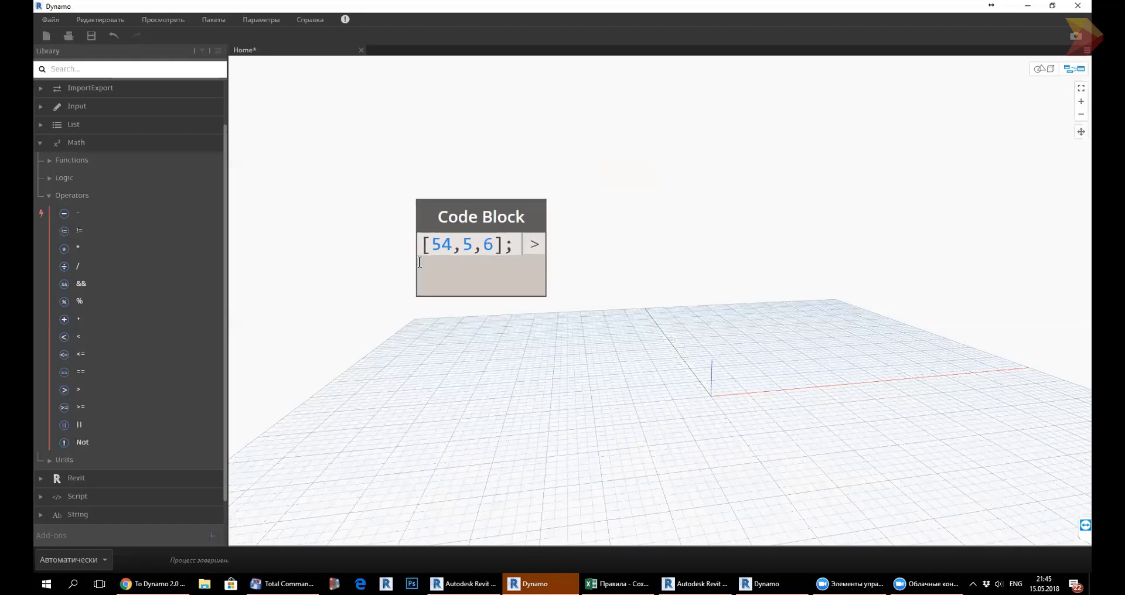
drag(451, 217, 392, 183)
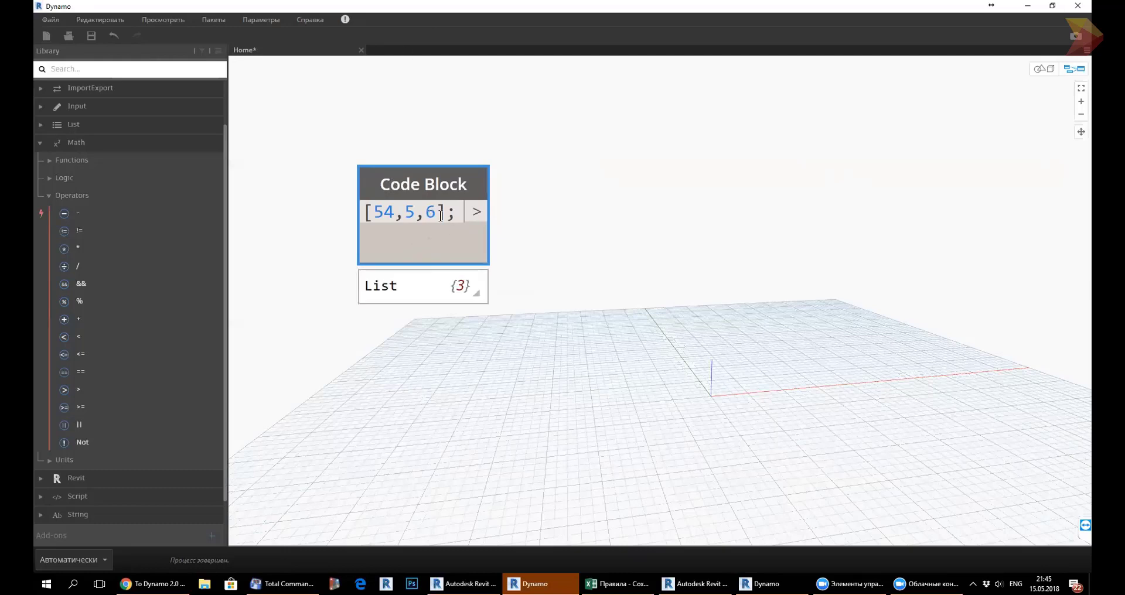
scroll(321, 167, up, 2)
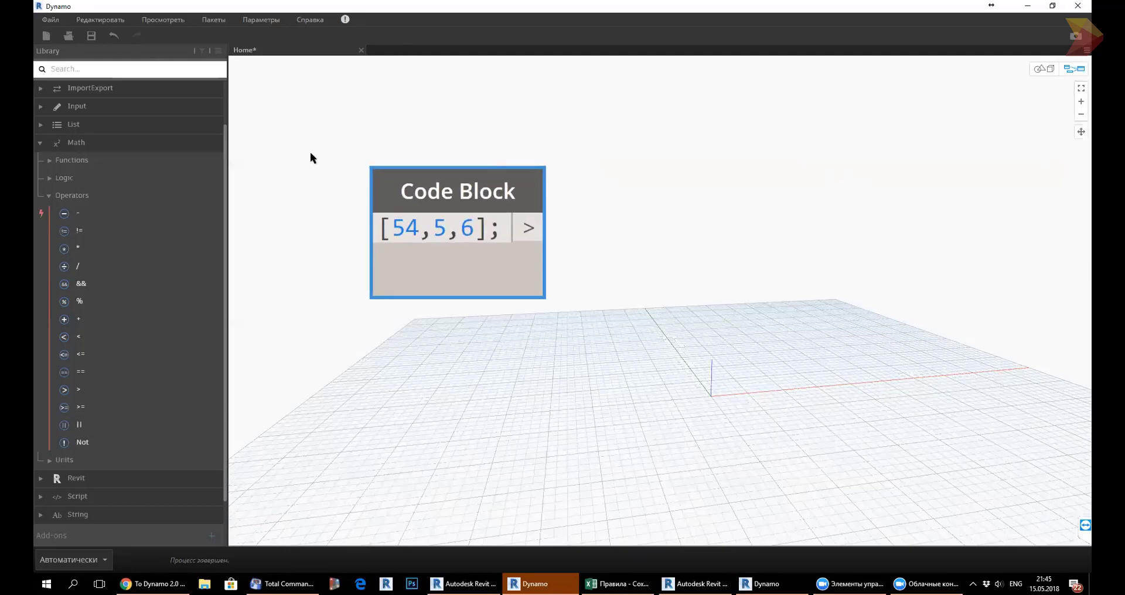
scroll(310, 152, up, 2)
key(Right)
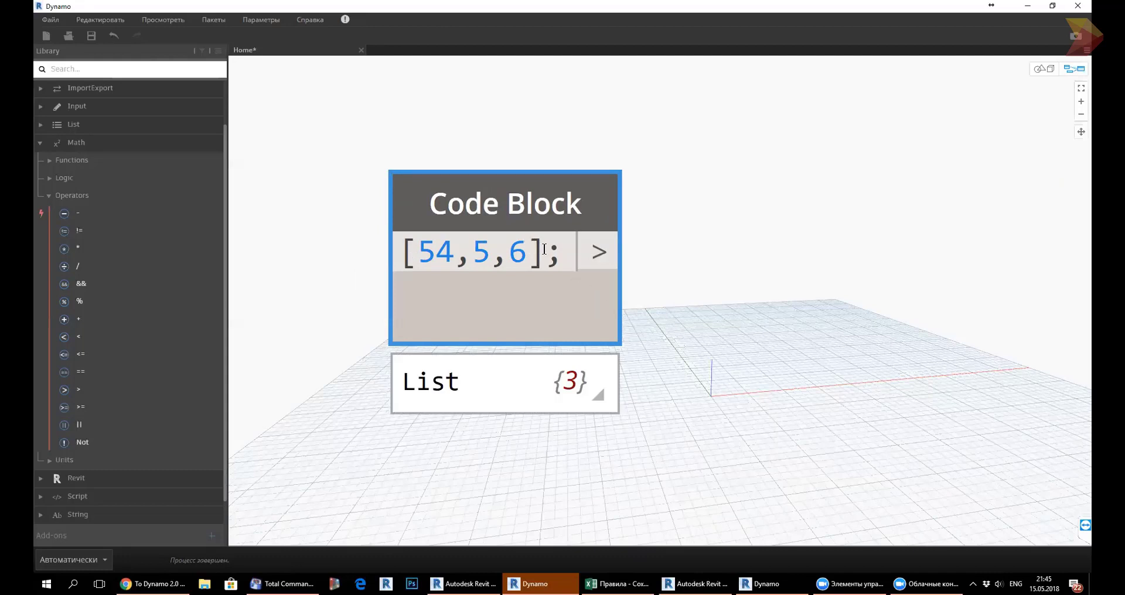
key(Left)
key(Left)
shift+click(399, 246)
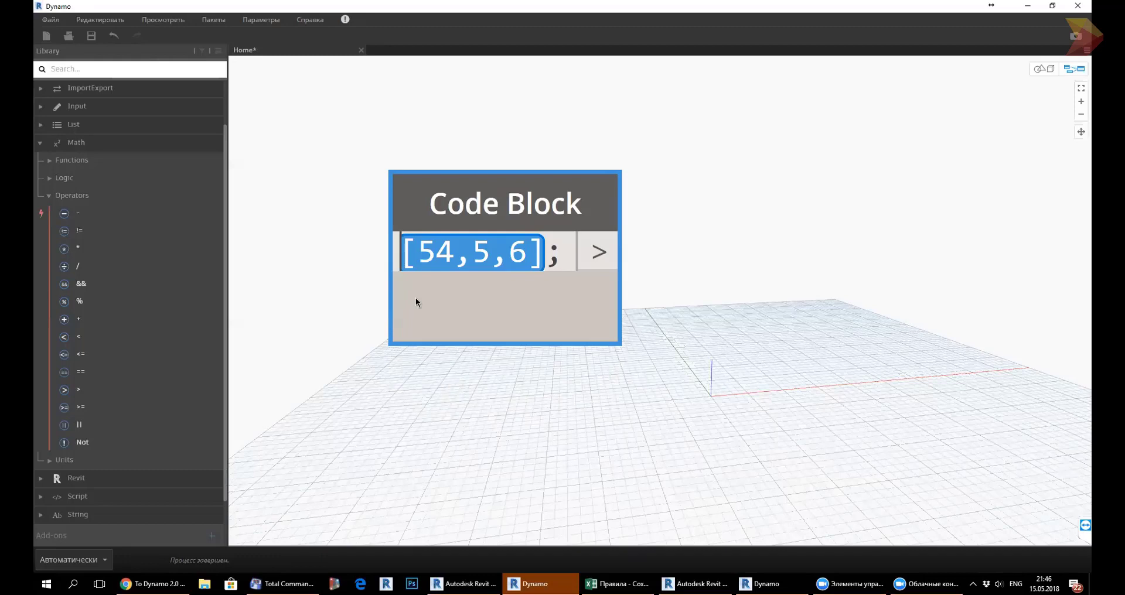
Write x=5; and x=10; on two lines in the Code Block and commit to run it.
text(x=)
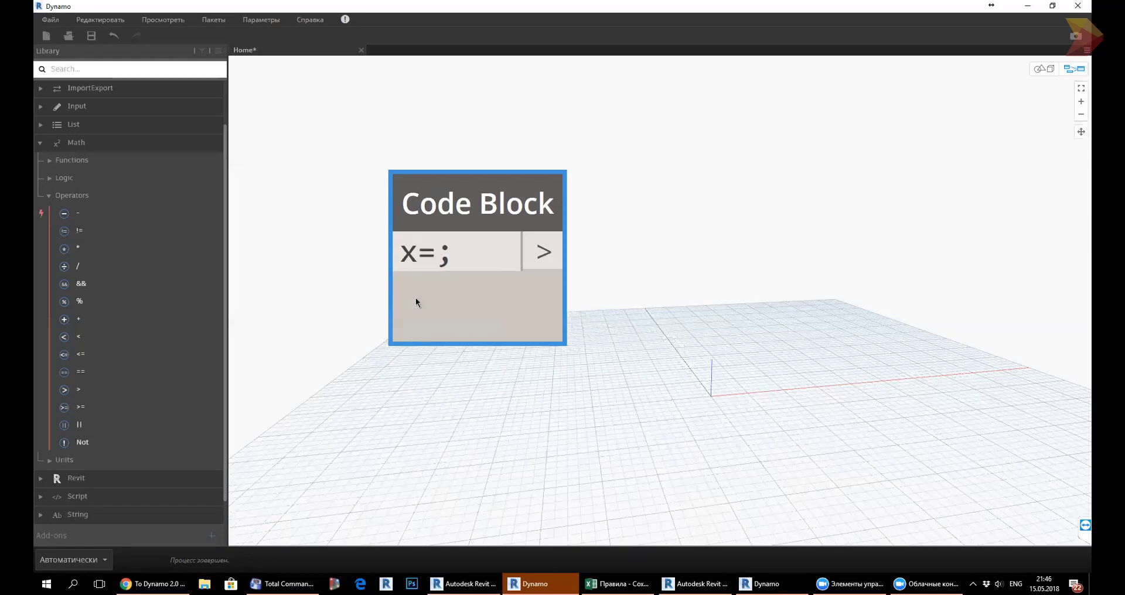
text(5)
key(Right)
click(606, 479)
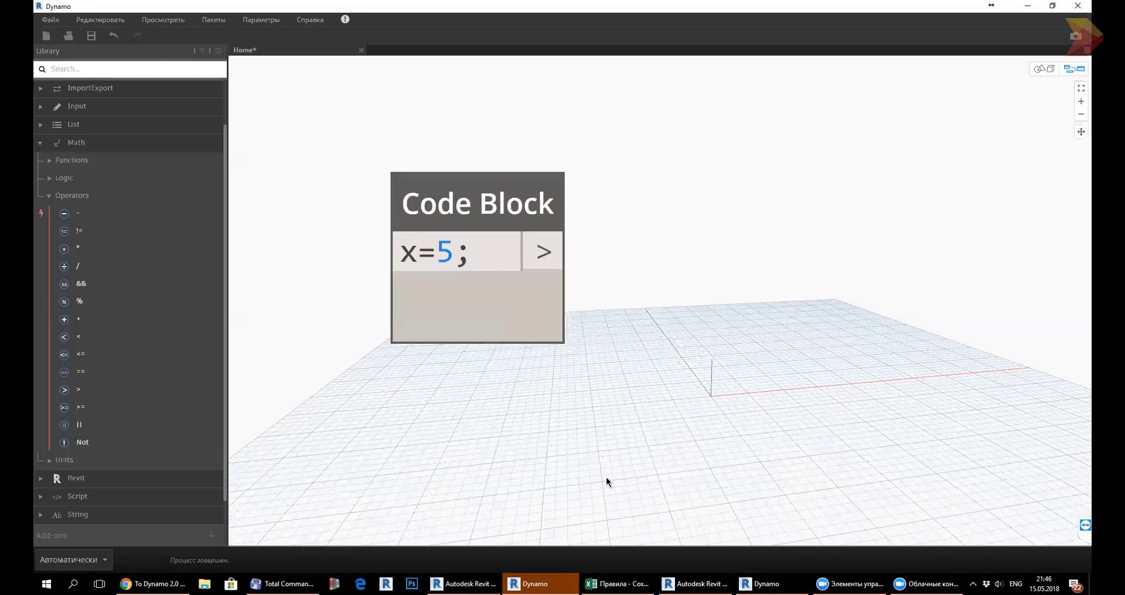
key(Return)
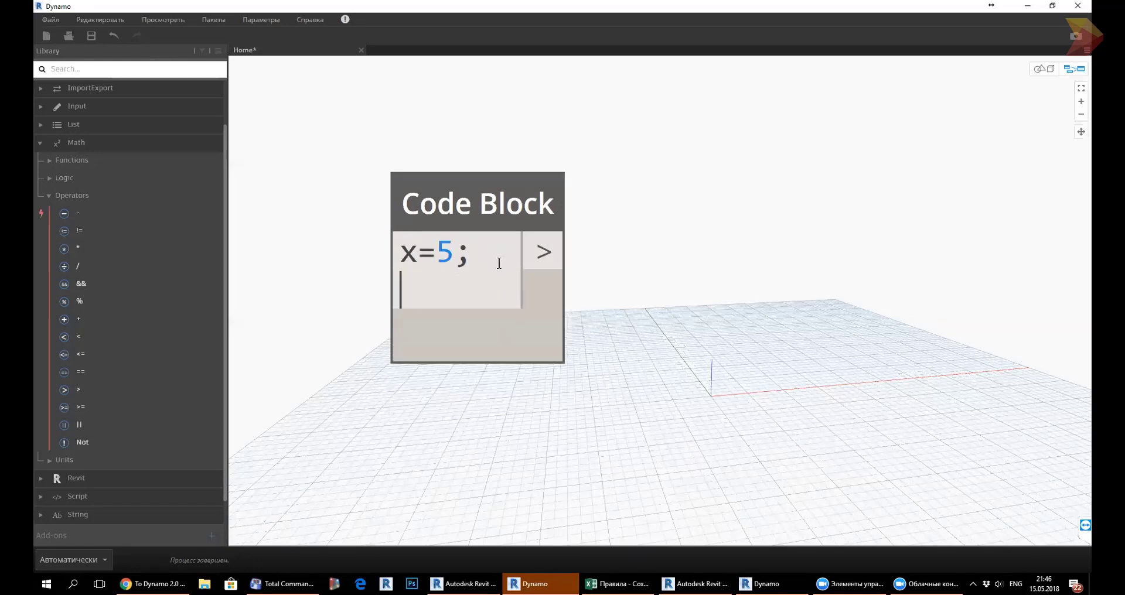
text(x=)
text(10)
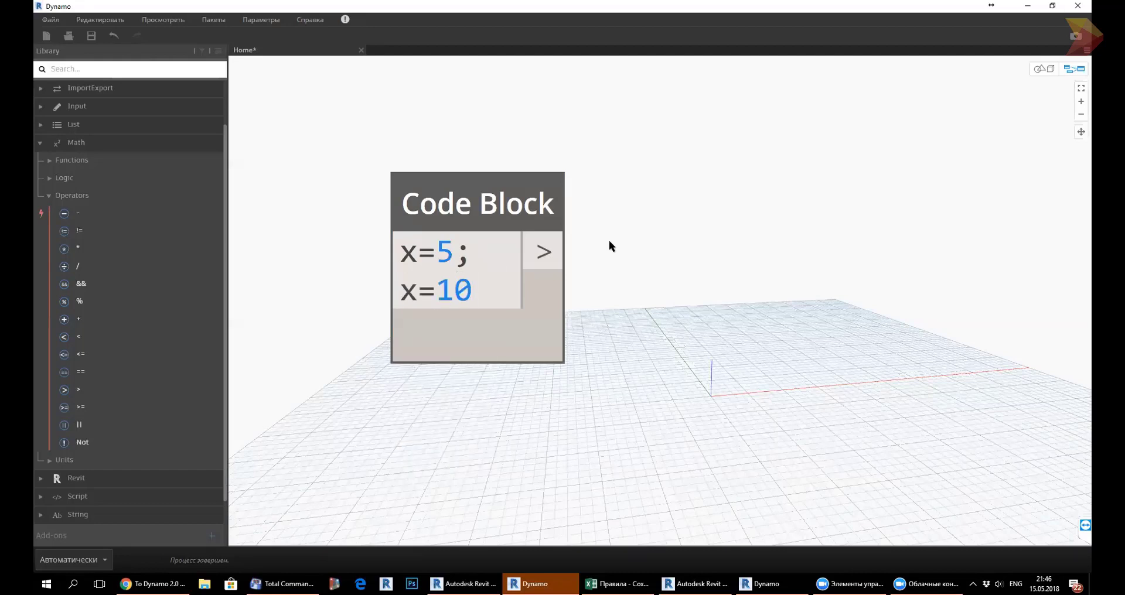
text(;)
click(633, 414)
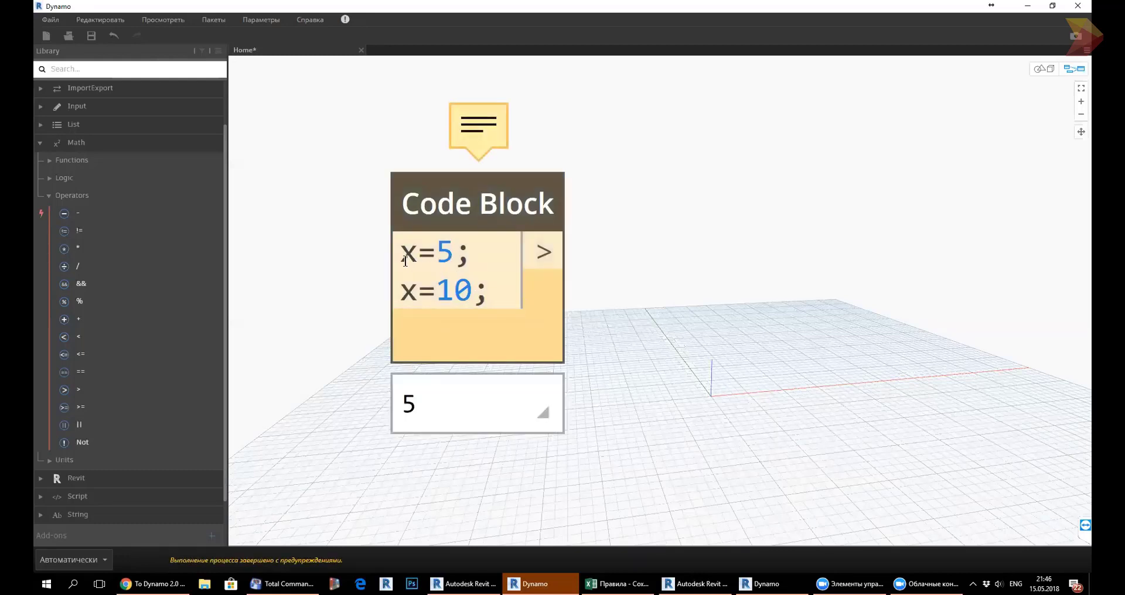
Reopen the Code Block for editing and select the second line x=10;.
double_click(433, 256)
drag(455, 256, 441, 256)
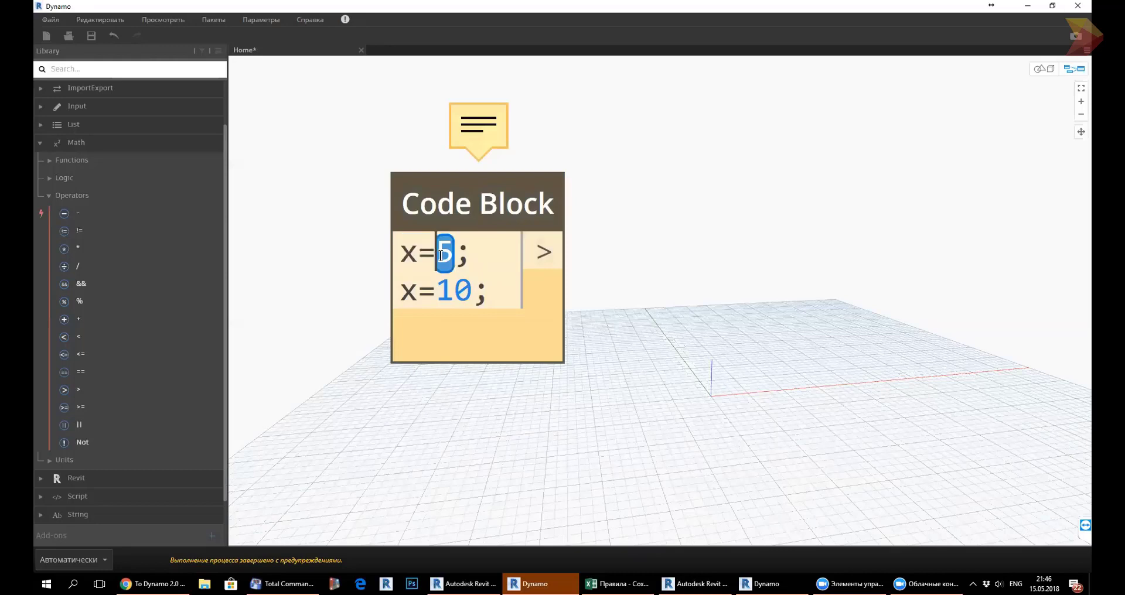
click(402, 257)
drag(400, 291, 491, 291)
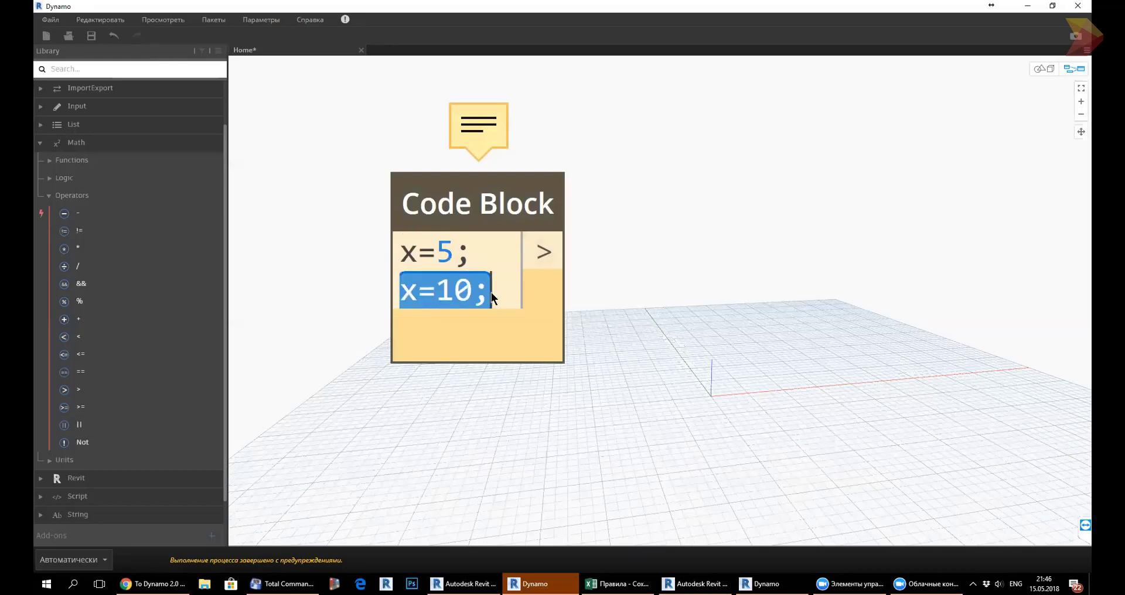
scroll(733, 286, down, 2)
scroll(487, 339, up, 2)
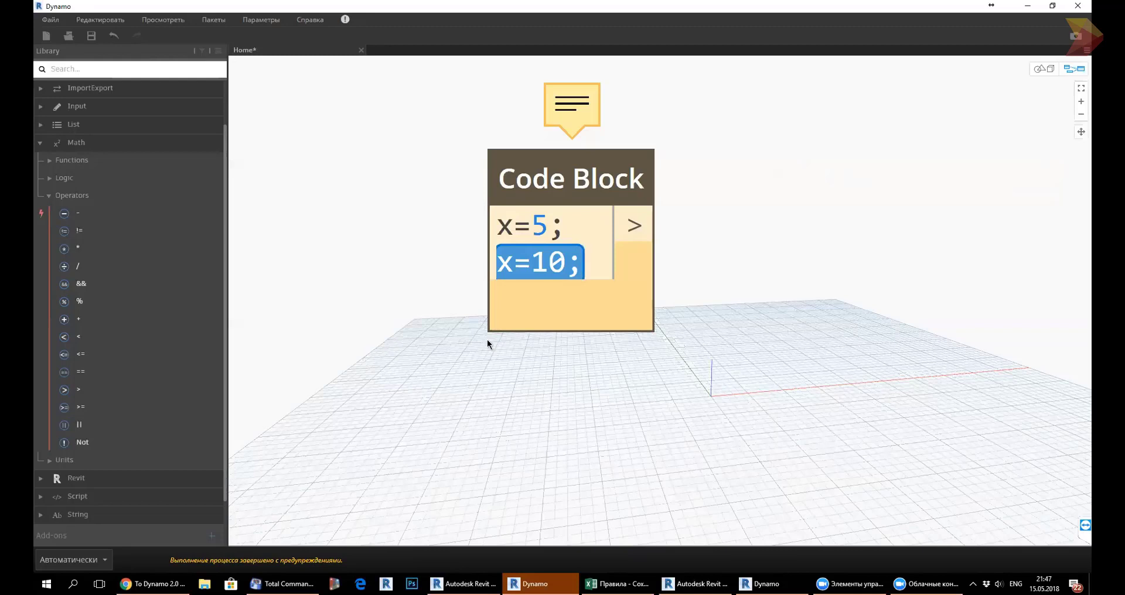
Try replacing the second line with x=34, then select and delete the code.
key(BackSpace)
text(x)
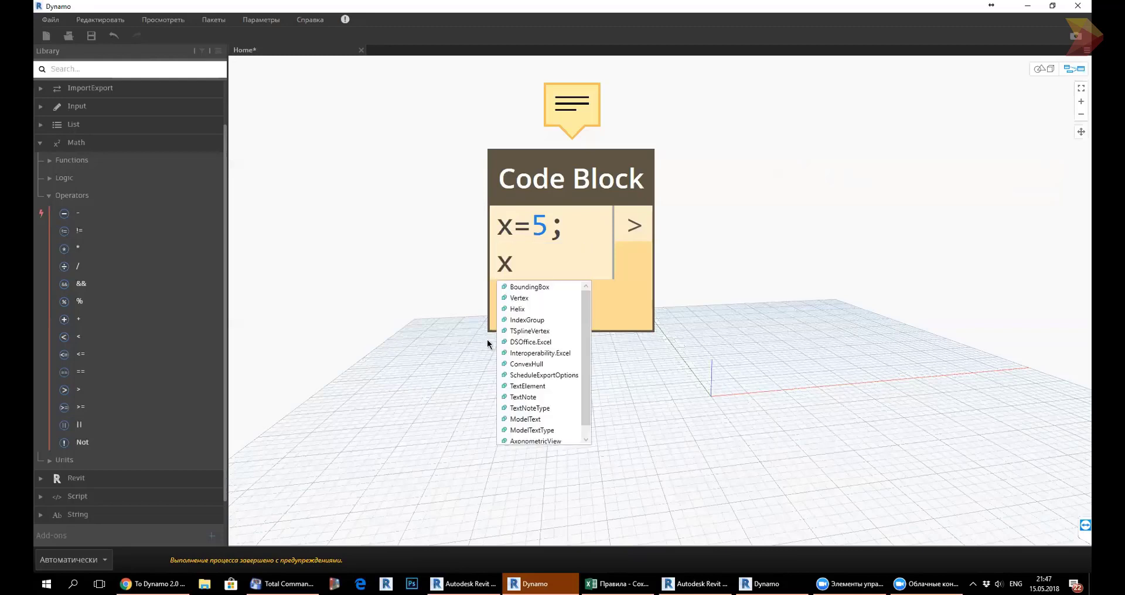
text(=34)
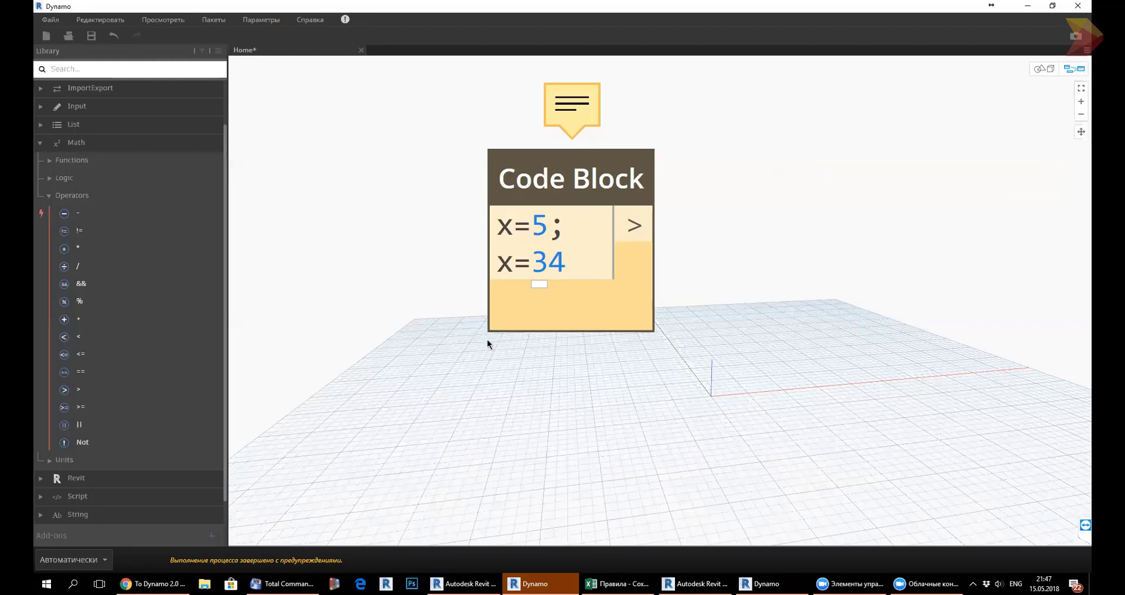
key(shift+Left)
key(shift+Left)
key(shift+Left)
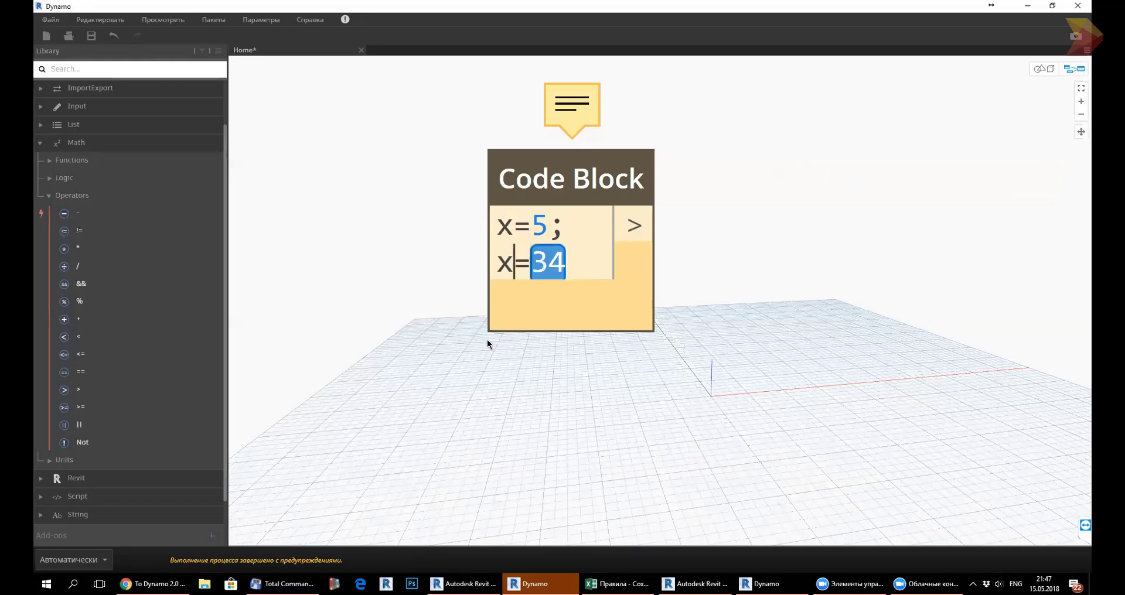
key(shift+Left)
key(shift+Up)
key(BackSpace)
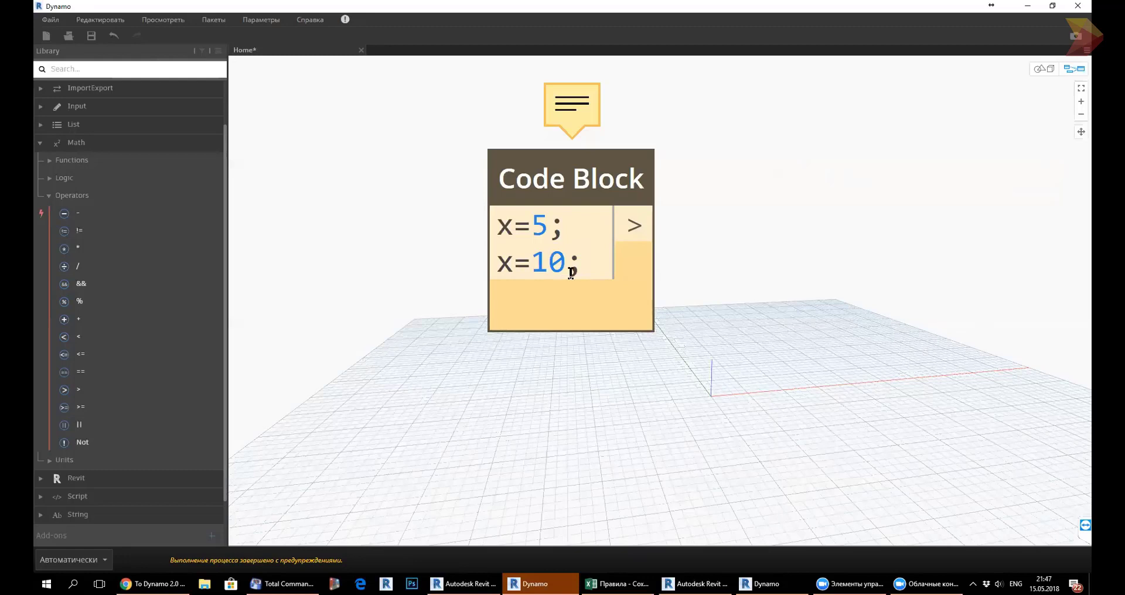
drag(571, 273, 462, 160)
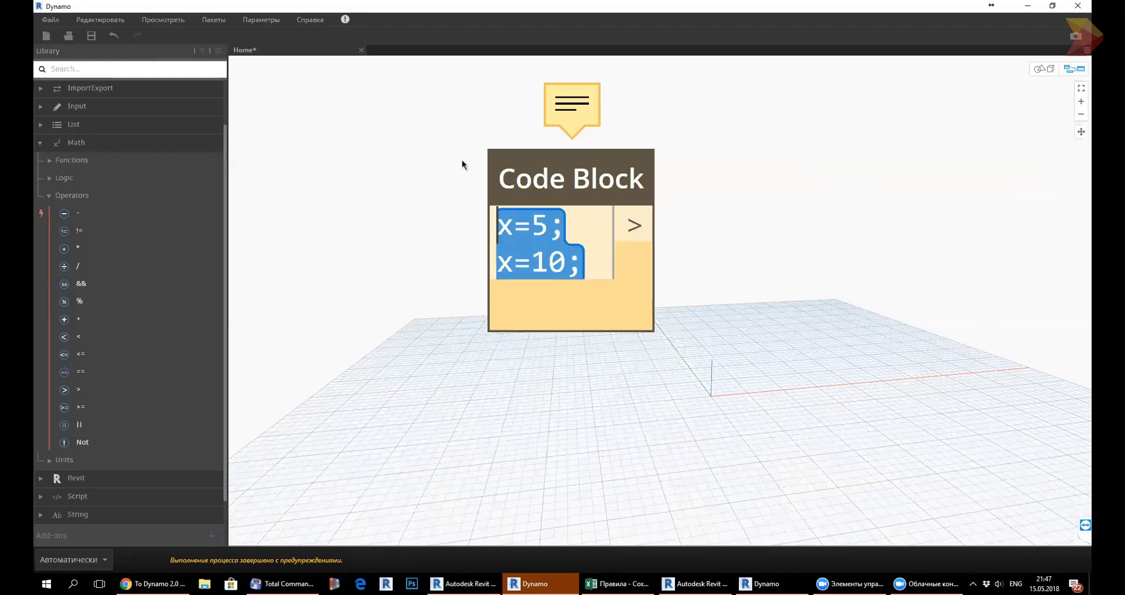
key(BackSpace)
Undo to restore x=5; x=10;, move the block up-right, and select all its text.
key(ctrl+z)
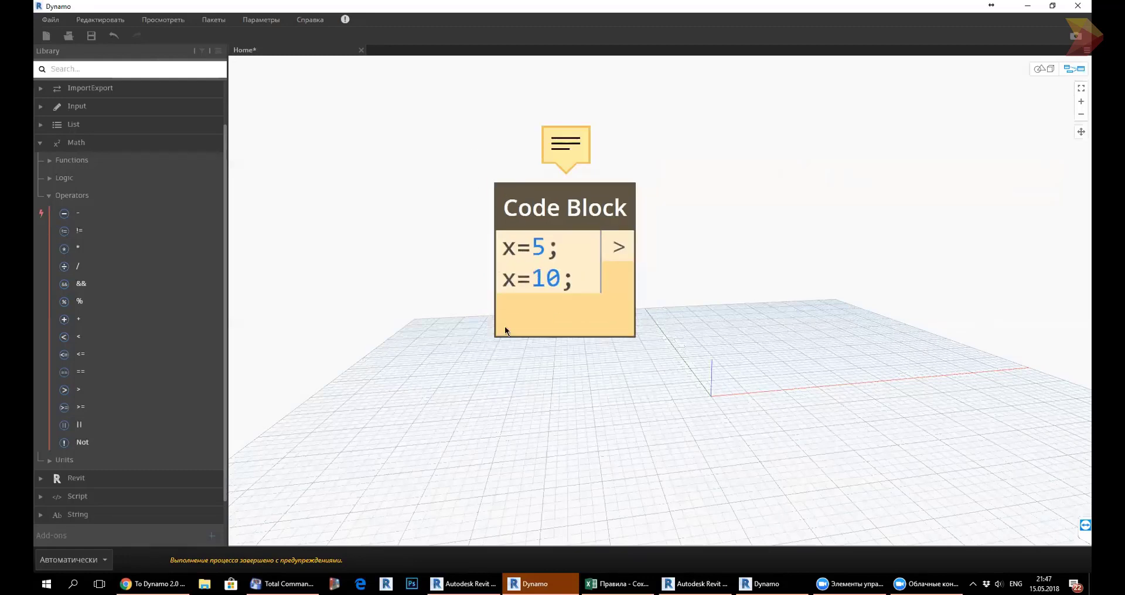
scroll(501, 316, down, 5)
drag(521, 269, 647, 147)
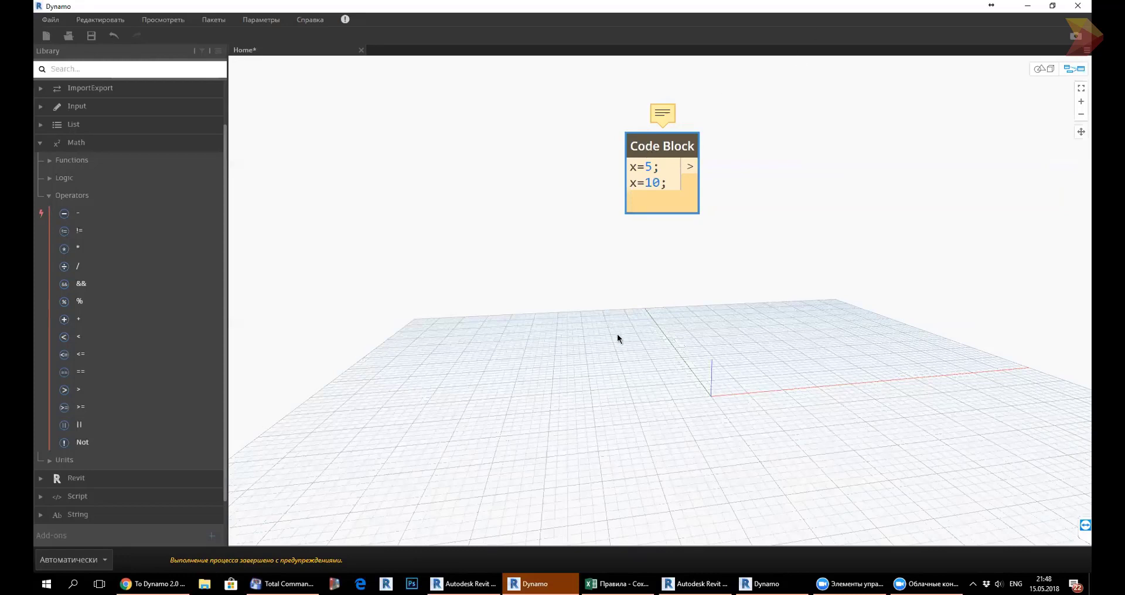
key(ctrl+a)
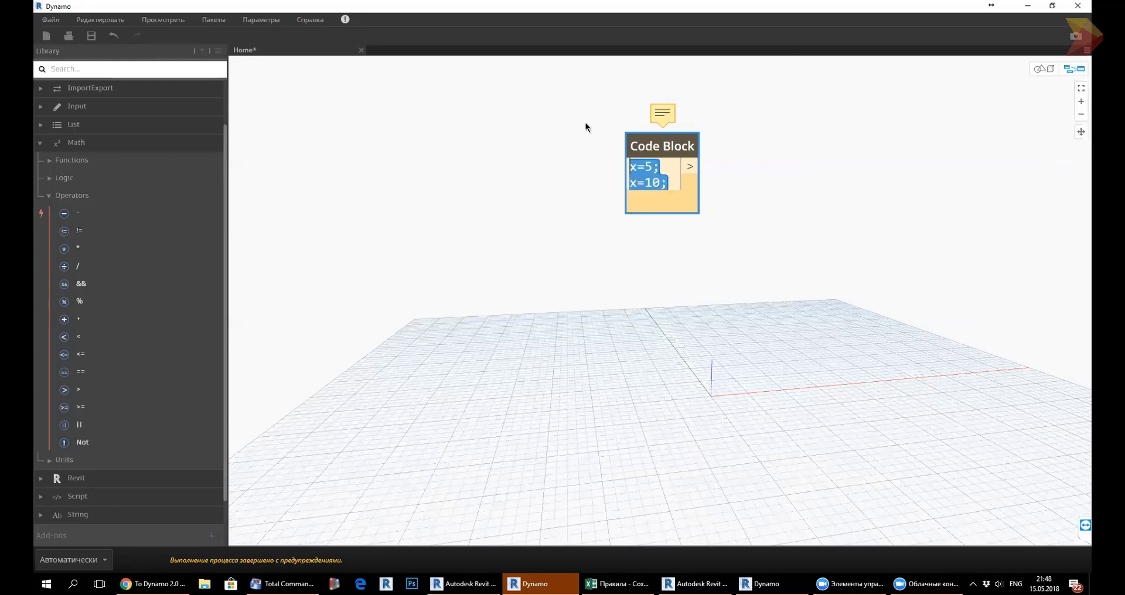
Type the function header def sum(x:var,y:var) in the Code Block.
scroll(597, 130, up, 3)
scroll(611, 139, up, 1)
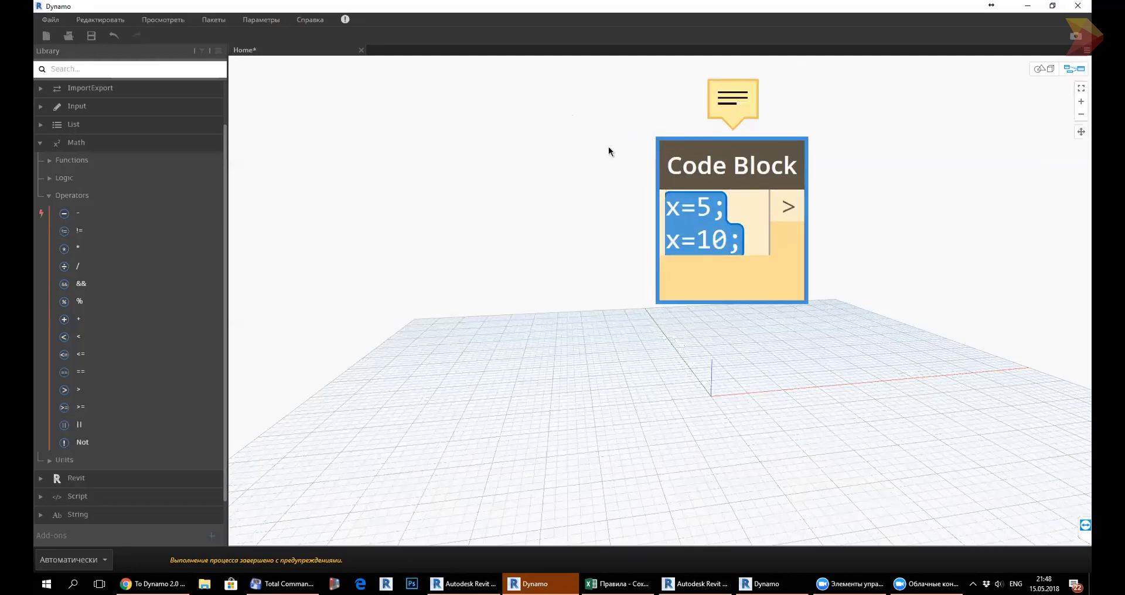
text(def )
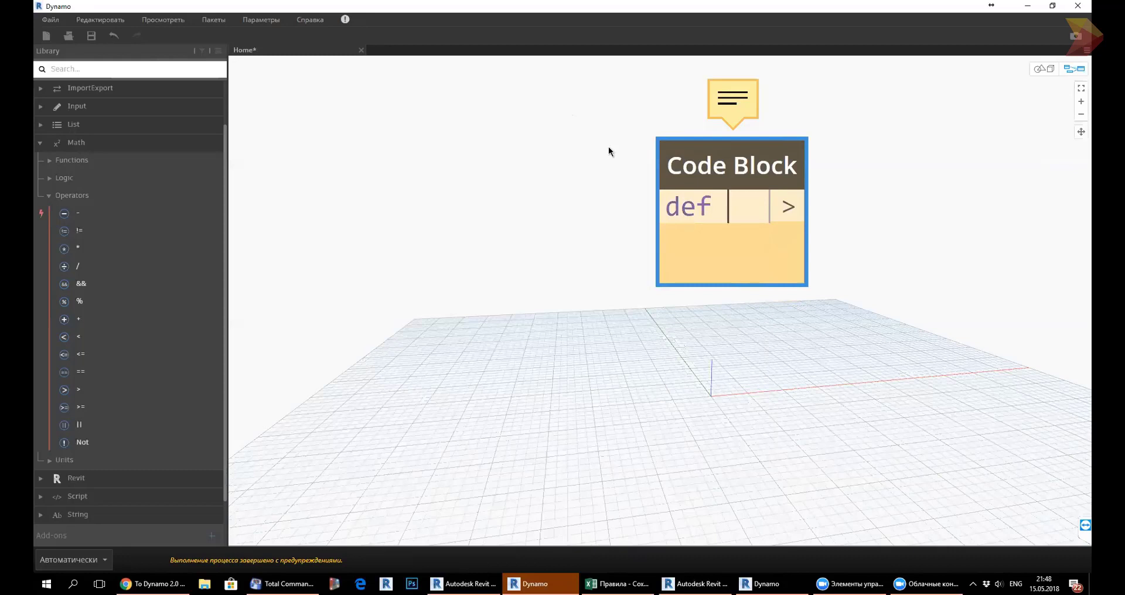
text(su)
text(m)
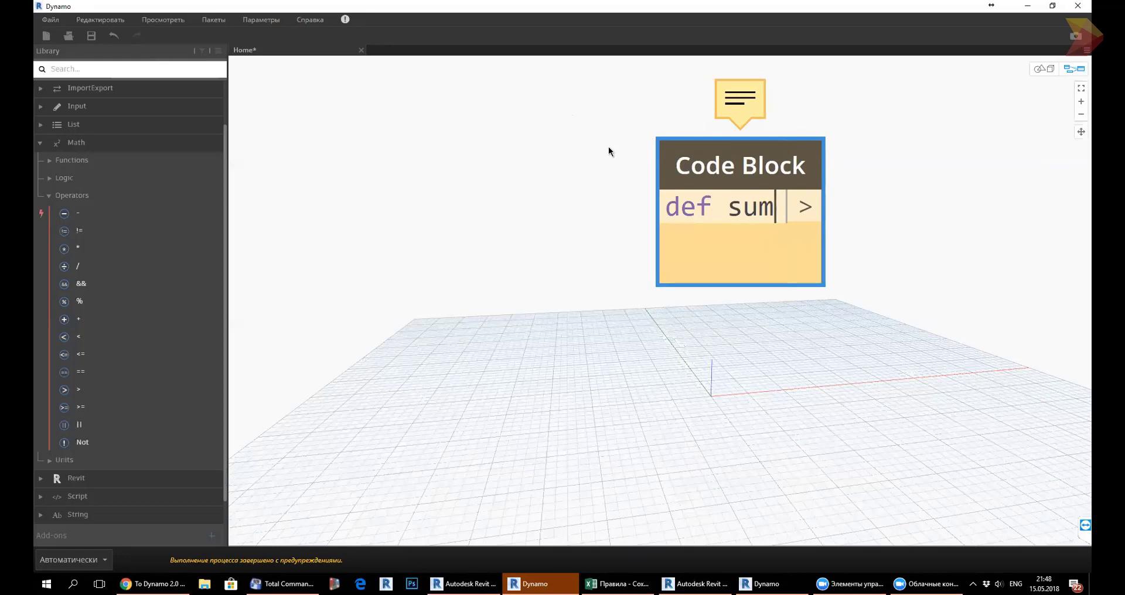
text(())
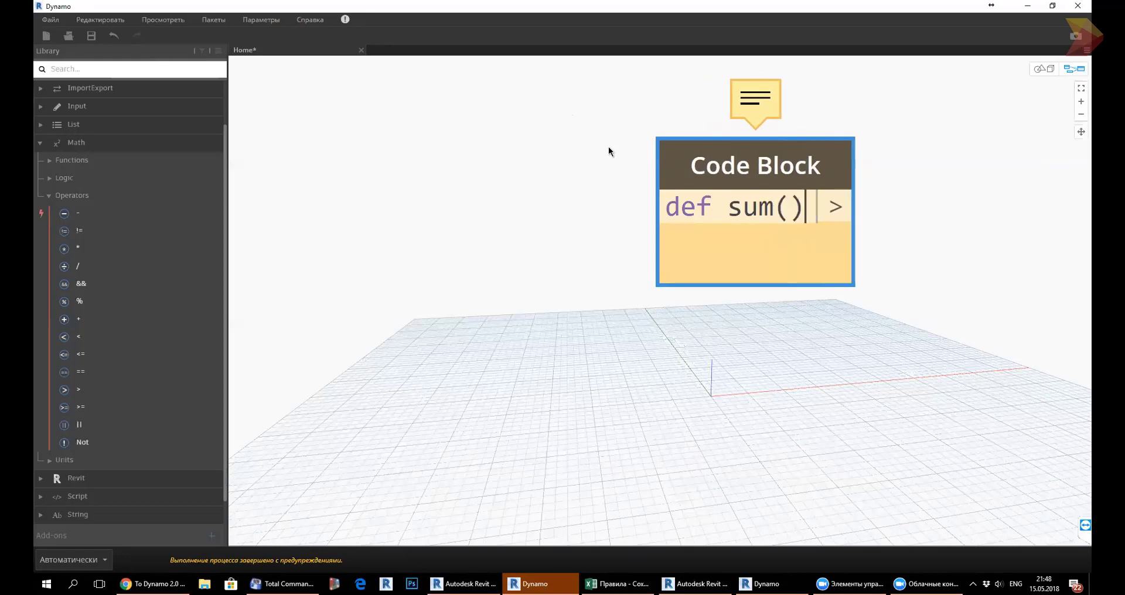
key(Left)
text(x)
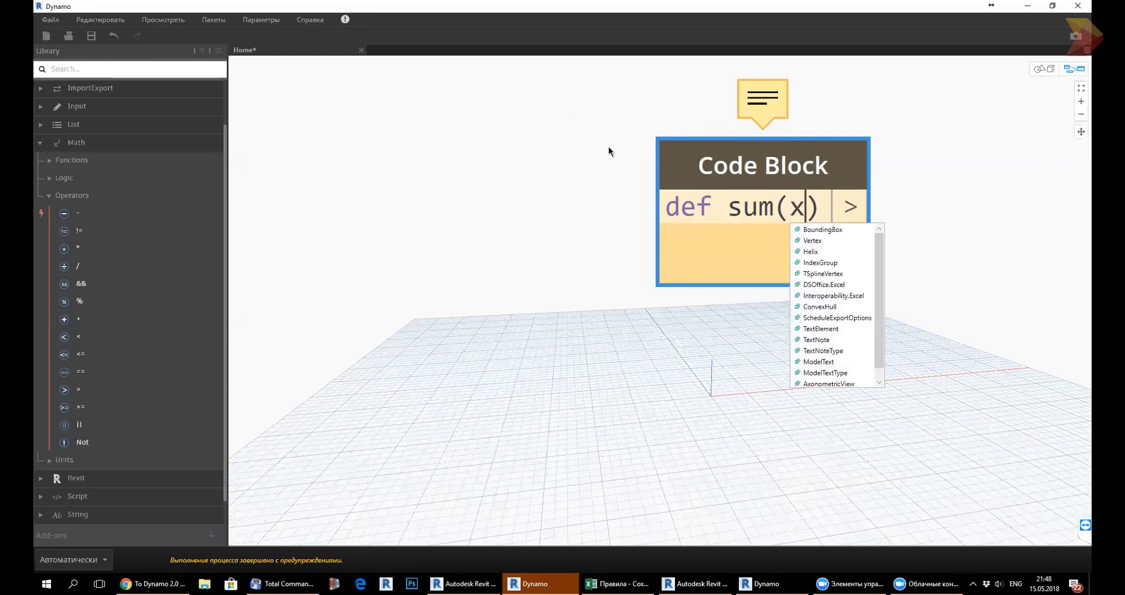
text(,)
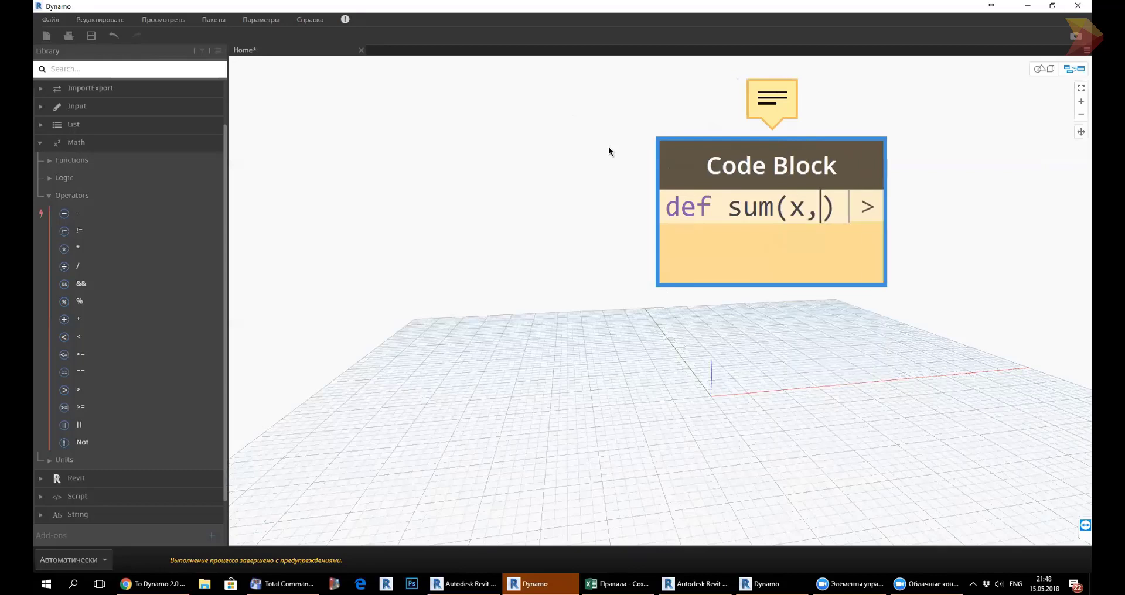
text(y)
key(Left)
key(Left)
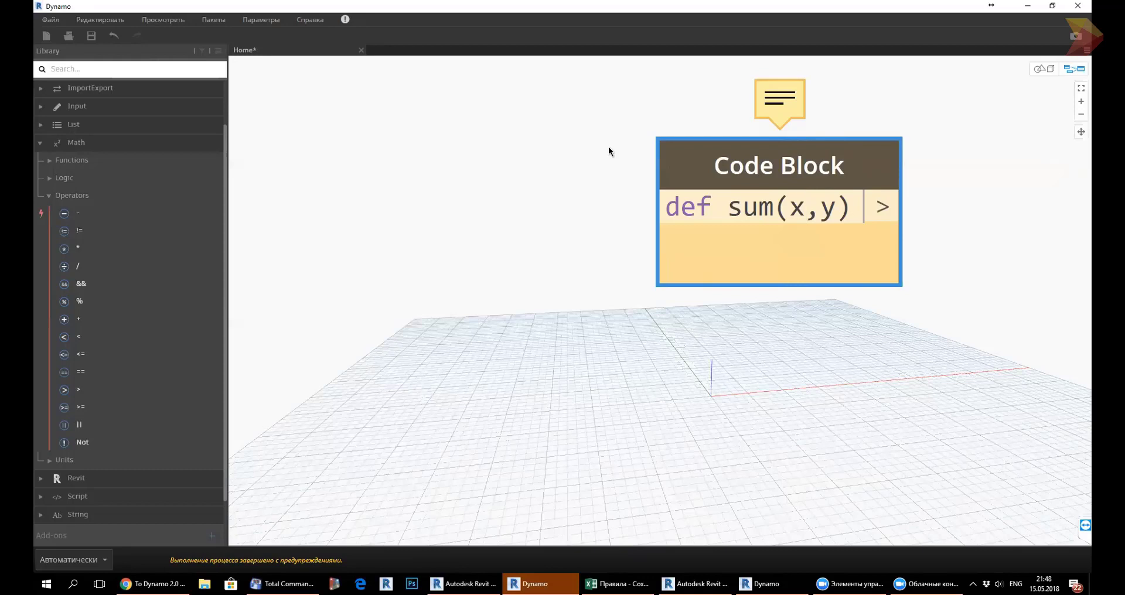
text(:ve)
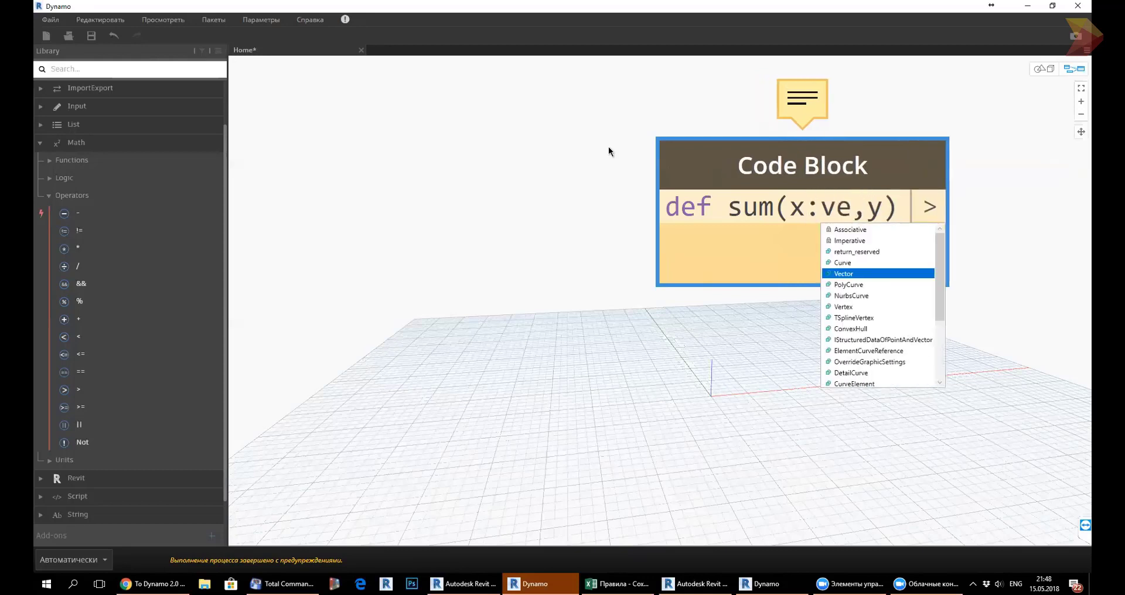
text(r)
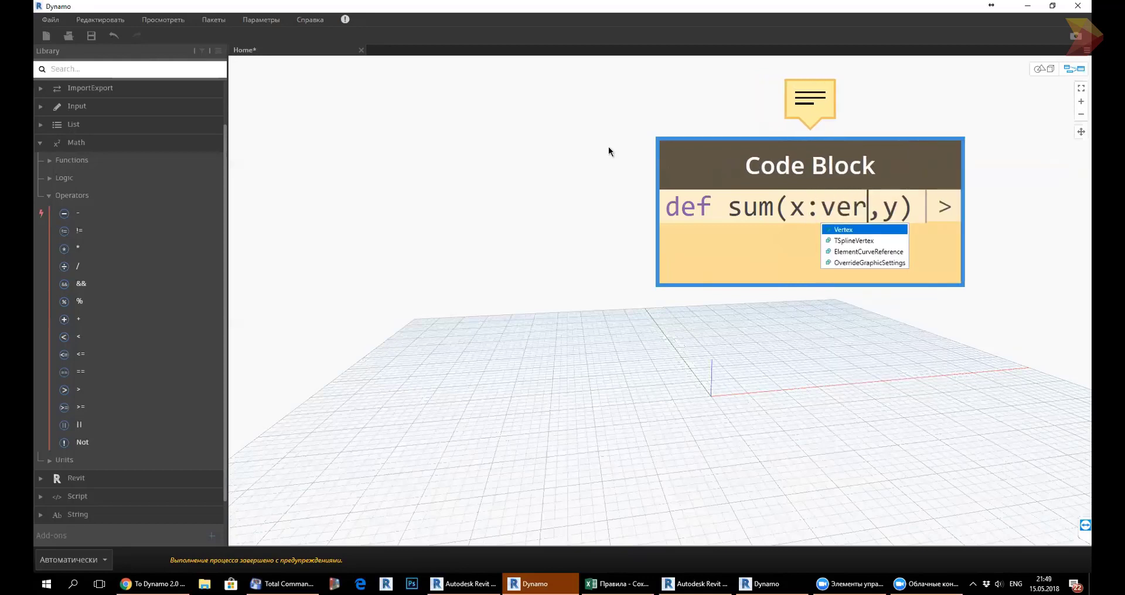
key(BackSpace)
text(a)
key(Right)
key(Right)
key(Right)
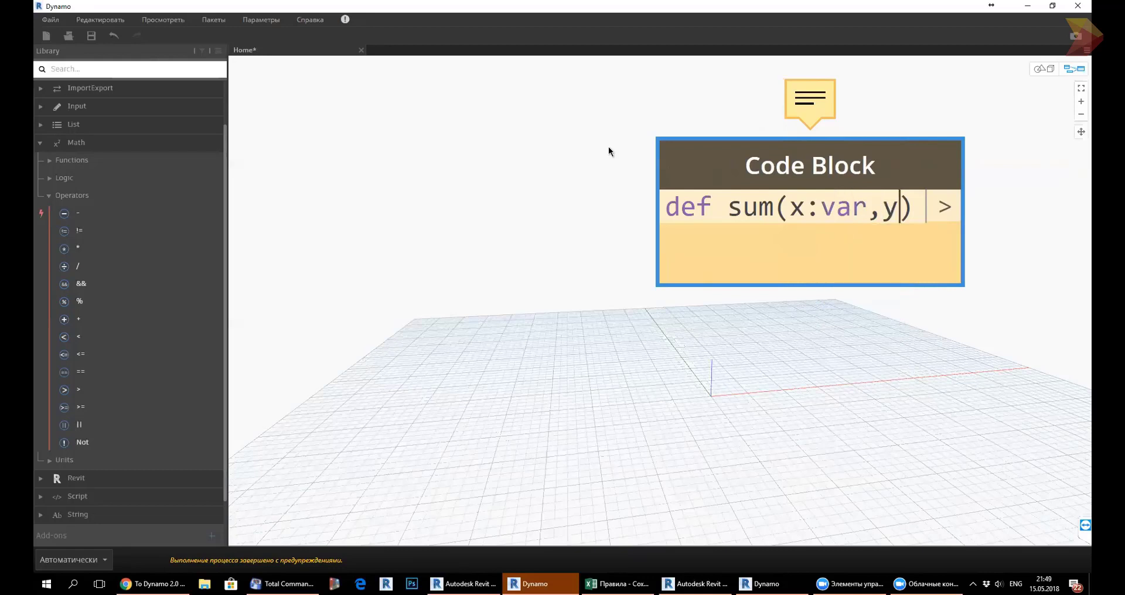
text(:)
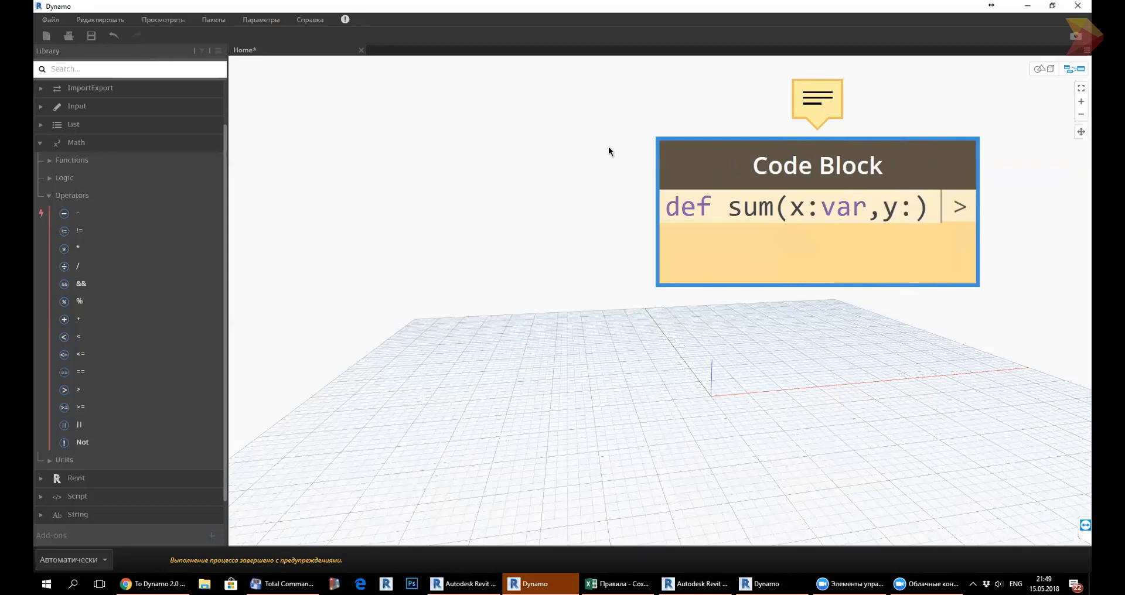
text(var)
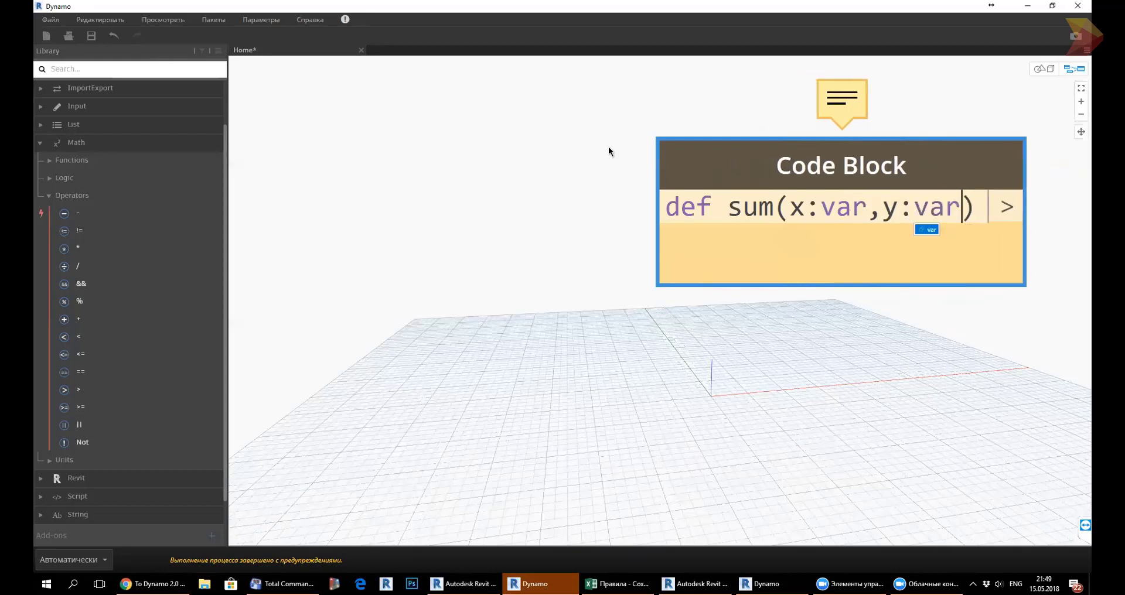
key(Right)
Add { and } on new lines, commit, and move the block up-left.
key(Return)
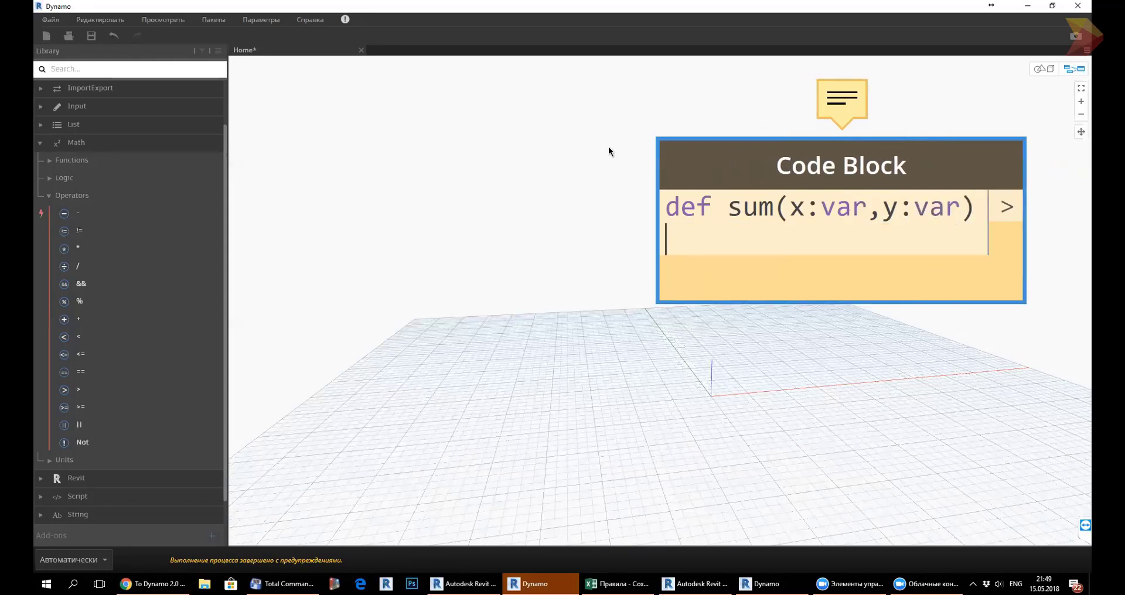
text({)
key(Return)
text(})
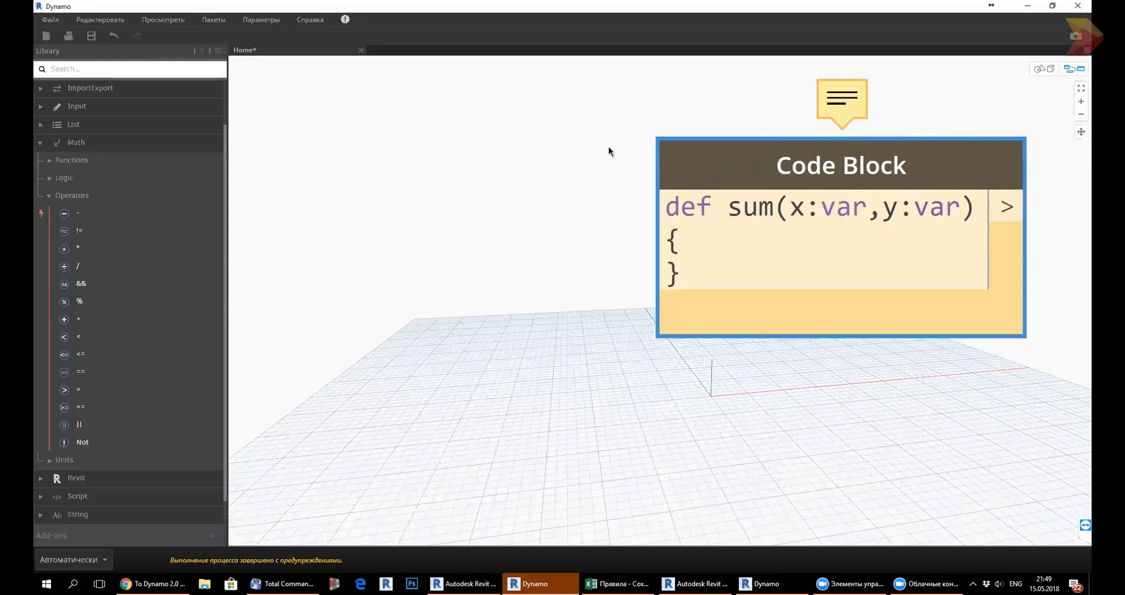
click(541, 407)
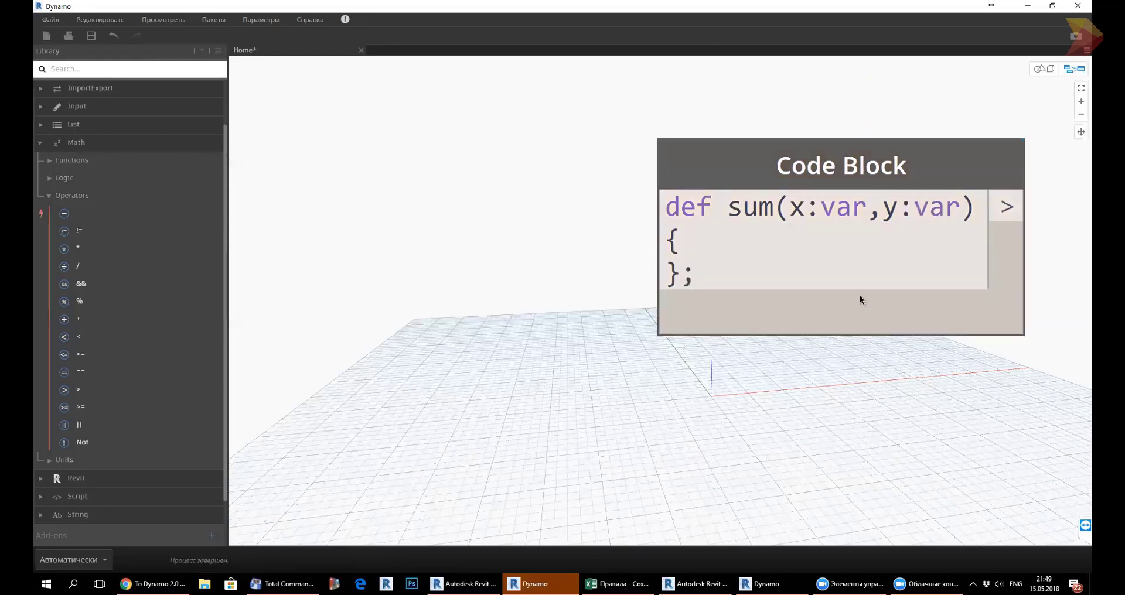
drag(724, 288, 647, 227)
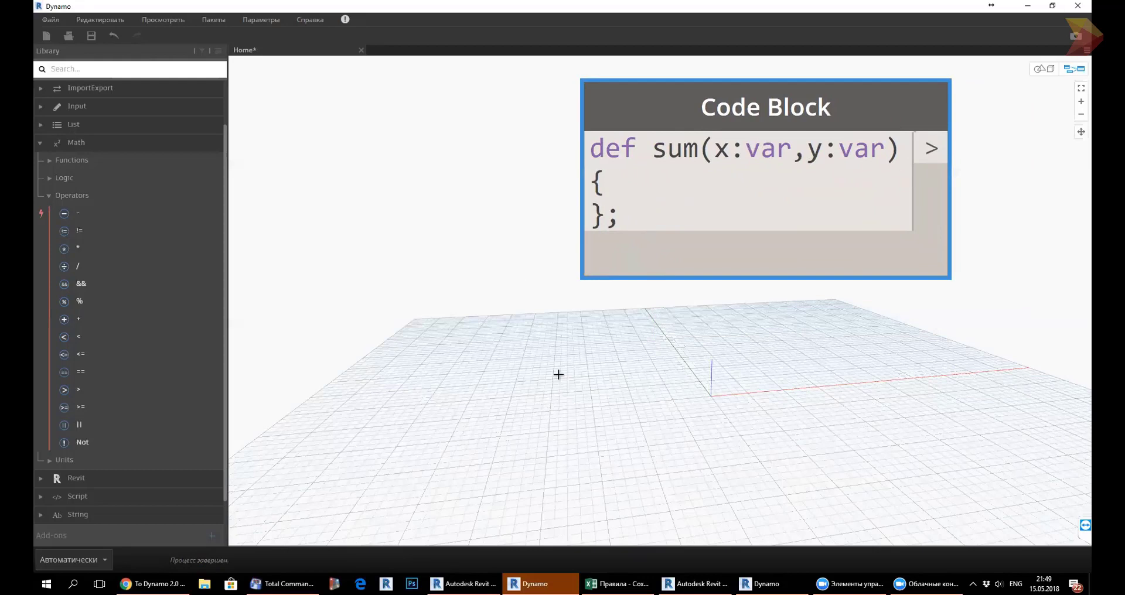
double_click(559, 375)
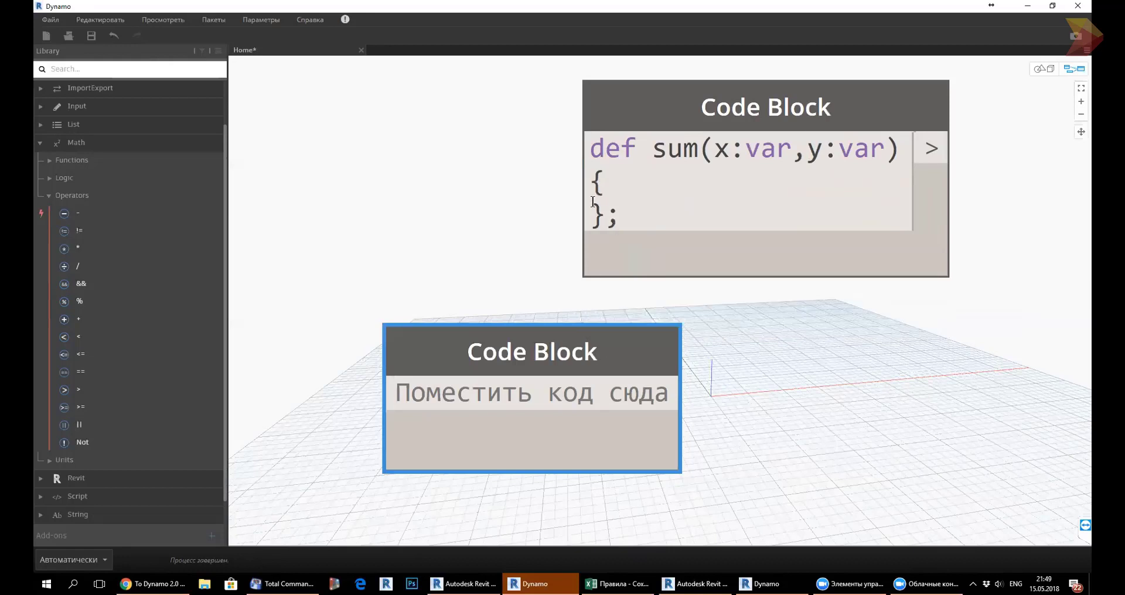
drag(591, 344, 582, 345)
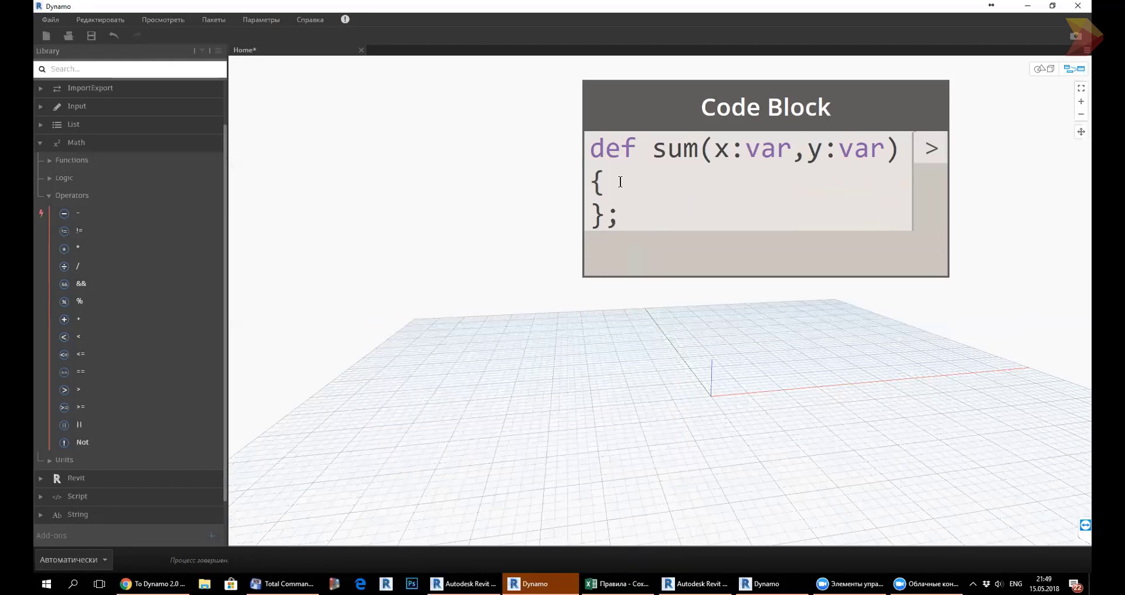
Add the indented body return x+y; inside the braces, deleting the stray '='.
key(Return)
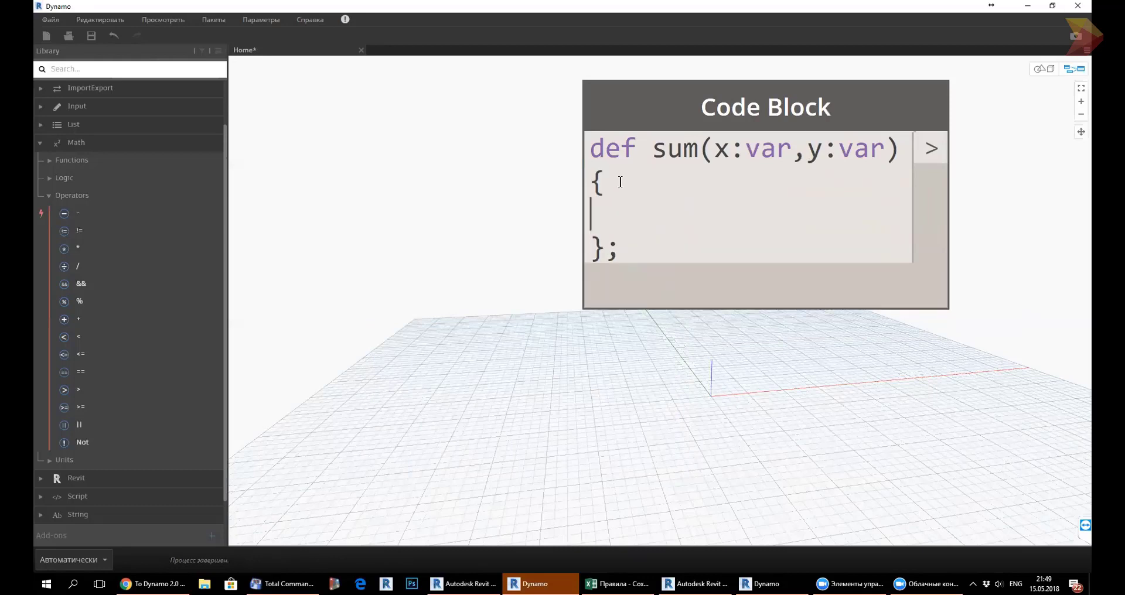
key(Tab)
text(retu)
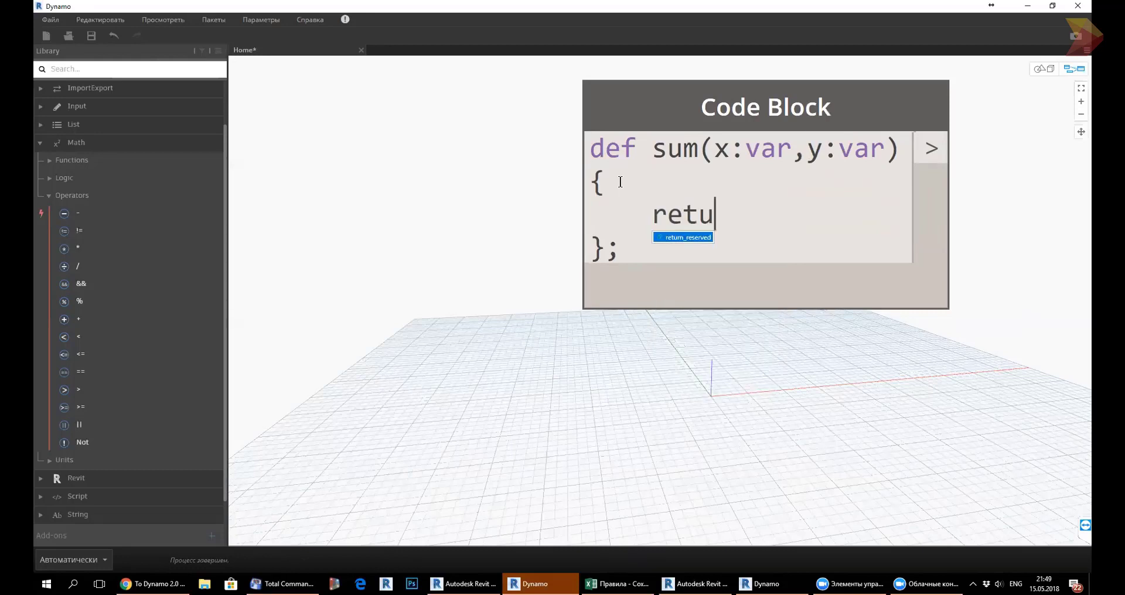
text(rn = )
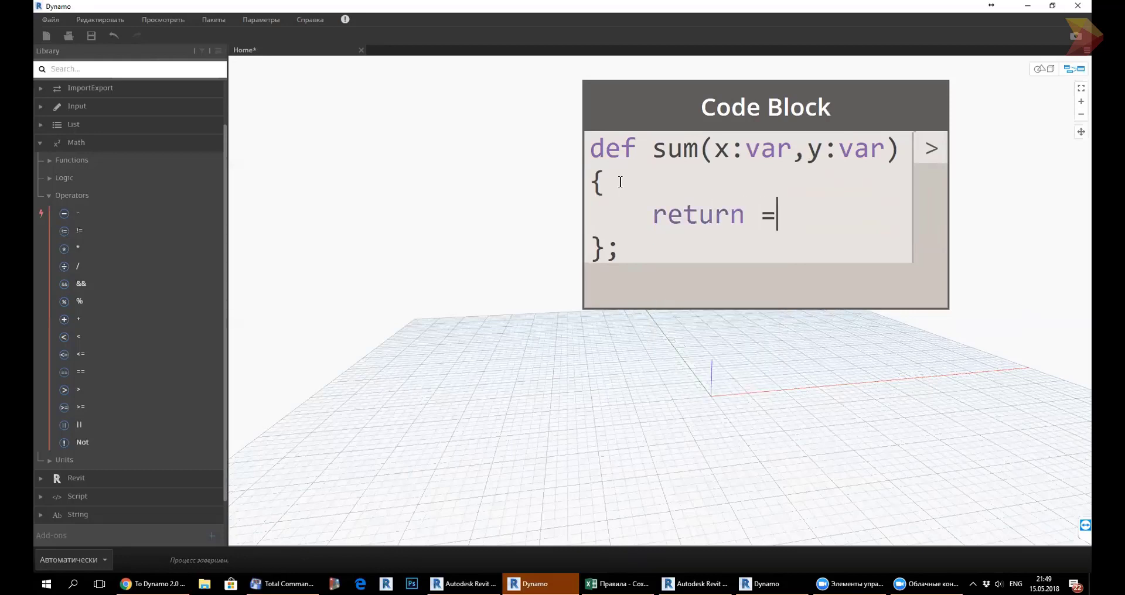
text(x)
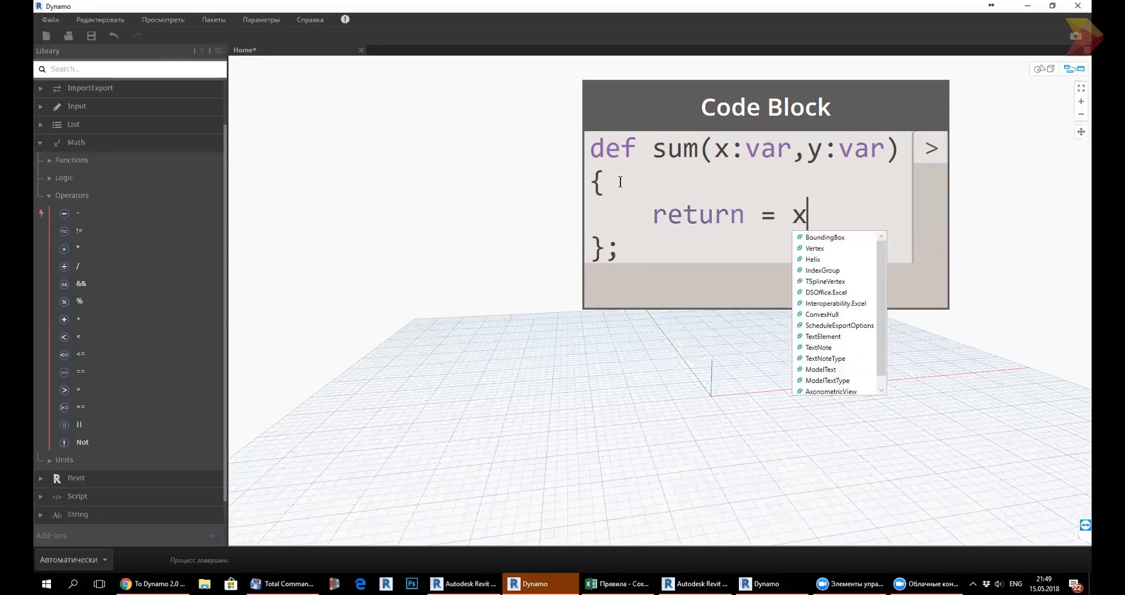
text(+y)
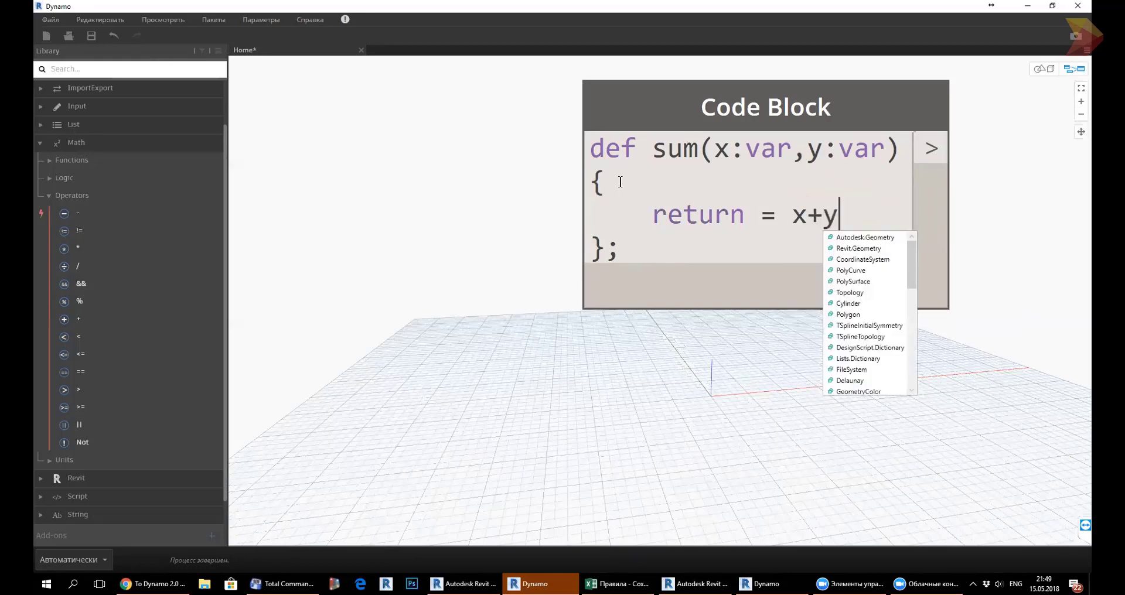
text(;)
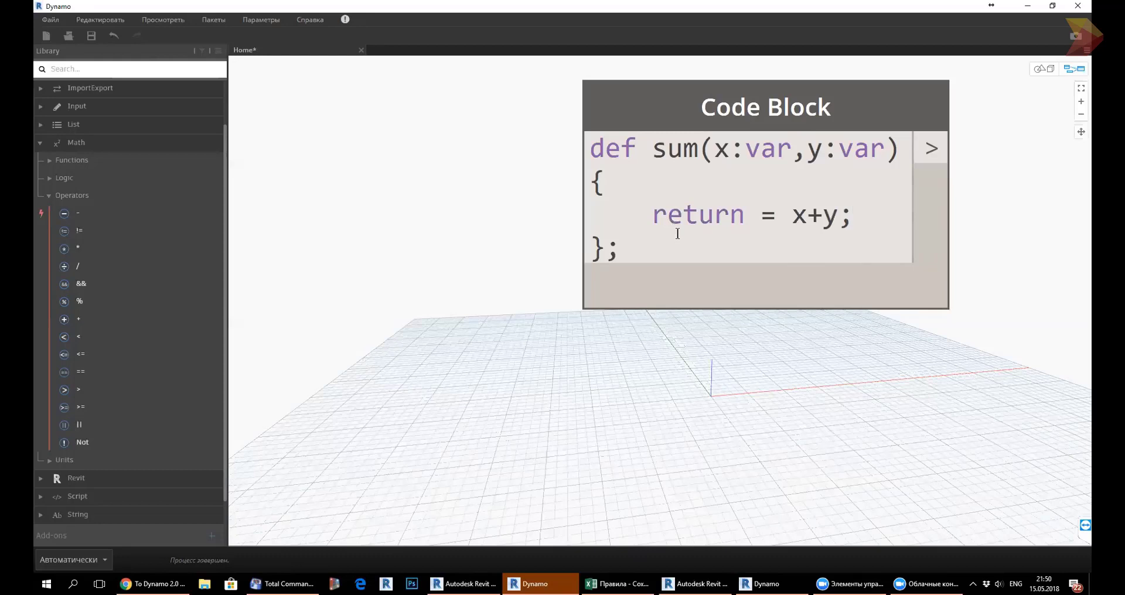
drag(848, 220, 644, 209)
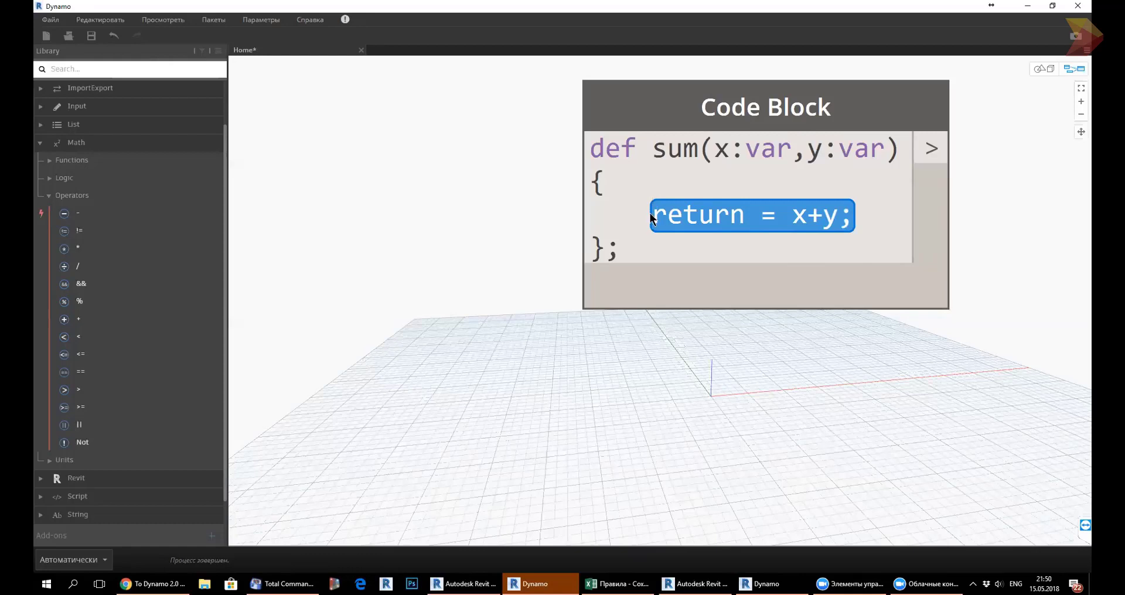
click(768, 218)
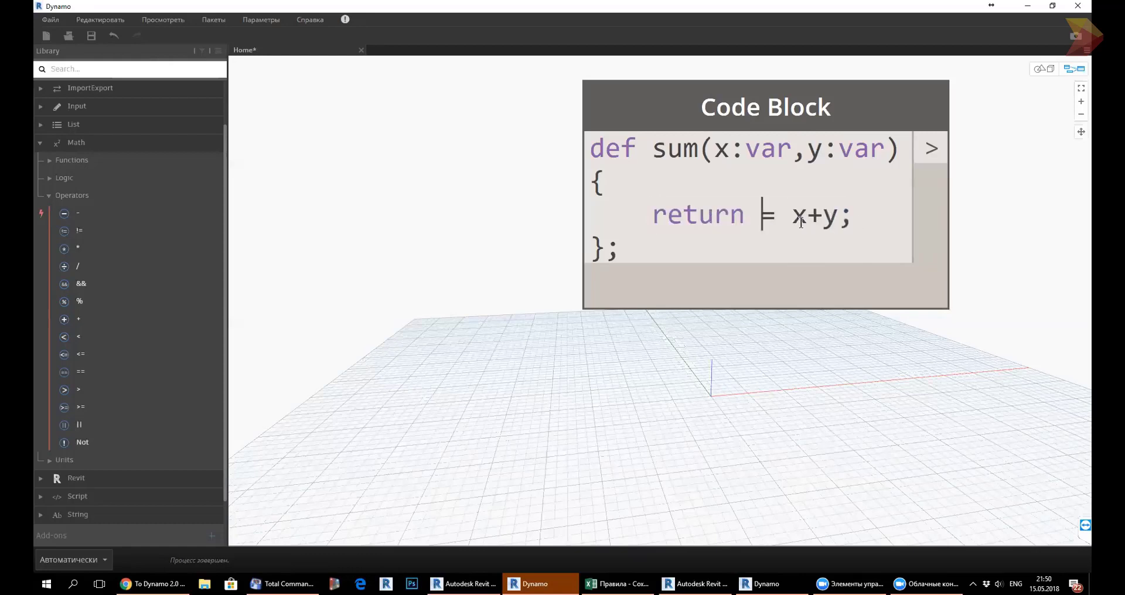
key(Delete)
key(Delete)
key(Left)
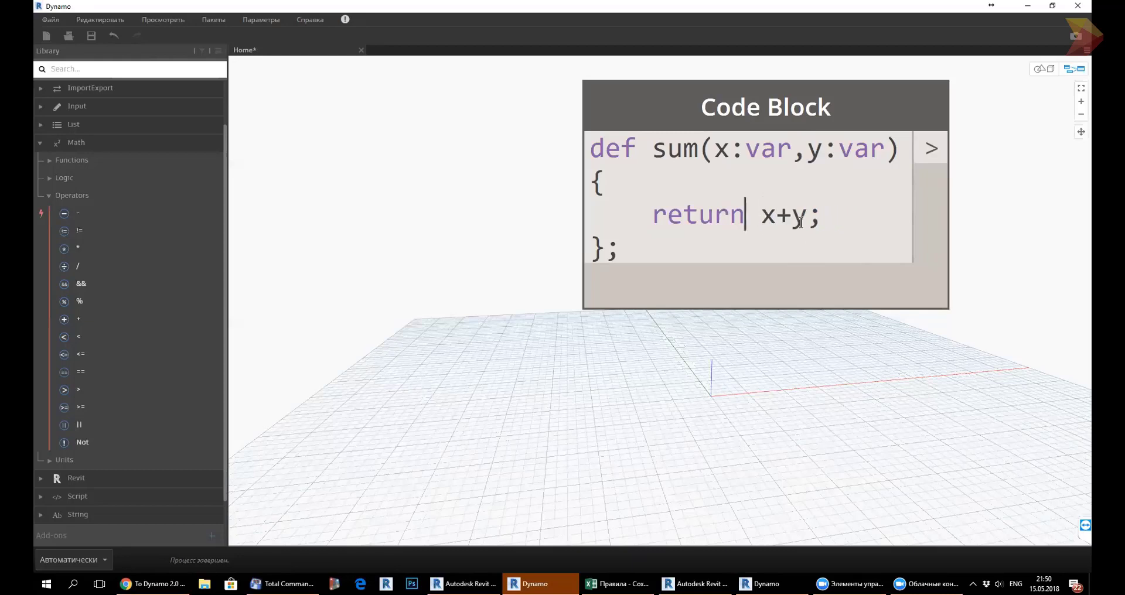
key(Right)
drag(669, 215, 828, 217)
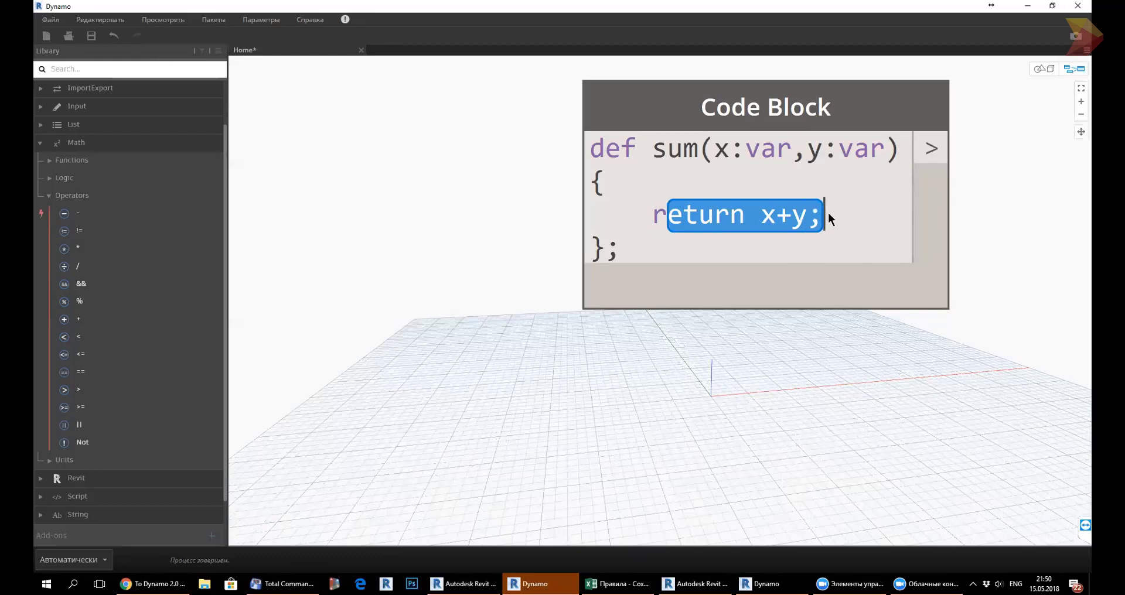
click(788, 220)
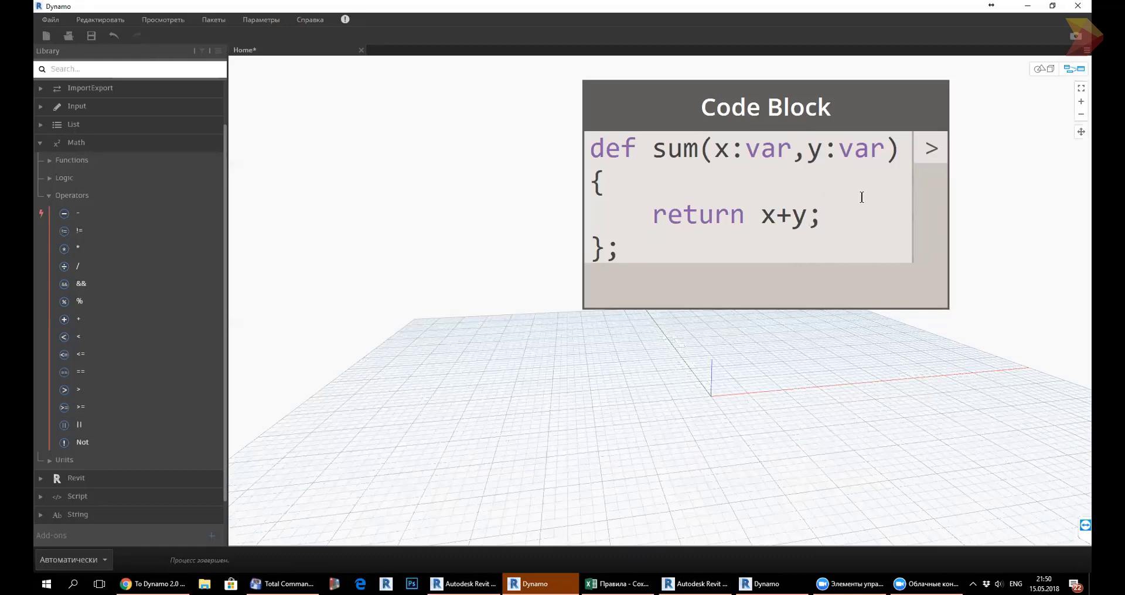
Move the def sum block up-left and discard an accidental empty Code Block.
drag(848, 128, 825, 114)
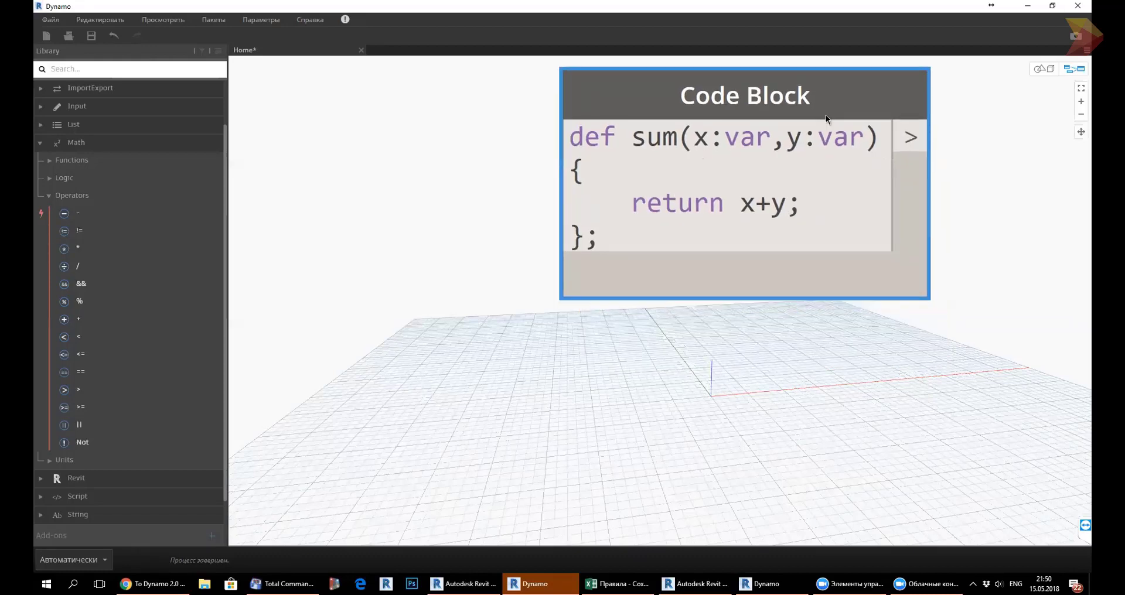
double_click(512, 451)
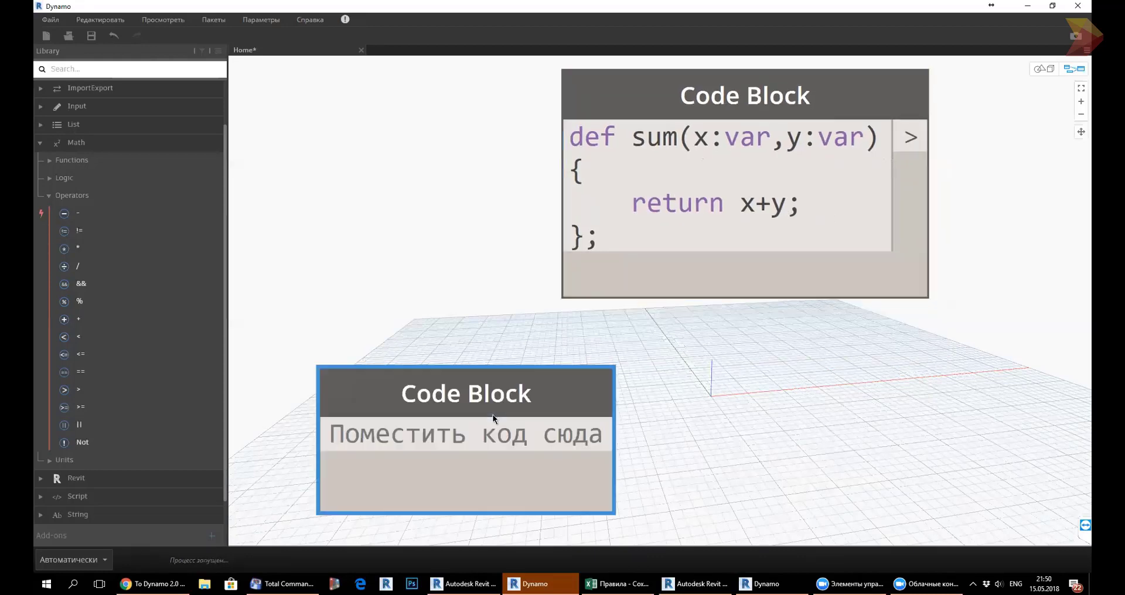
text([)
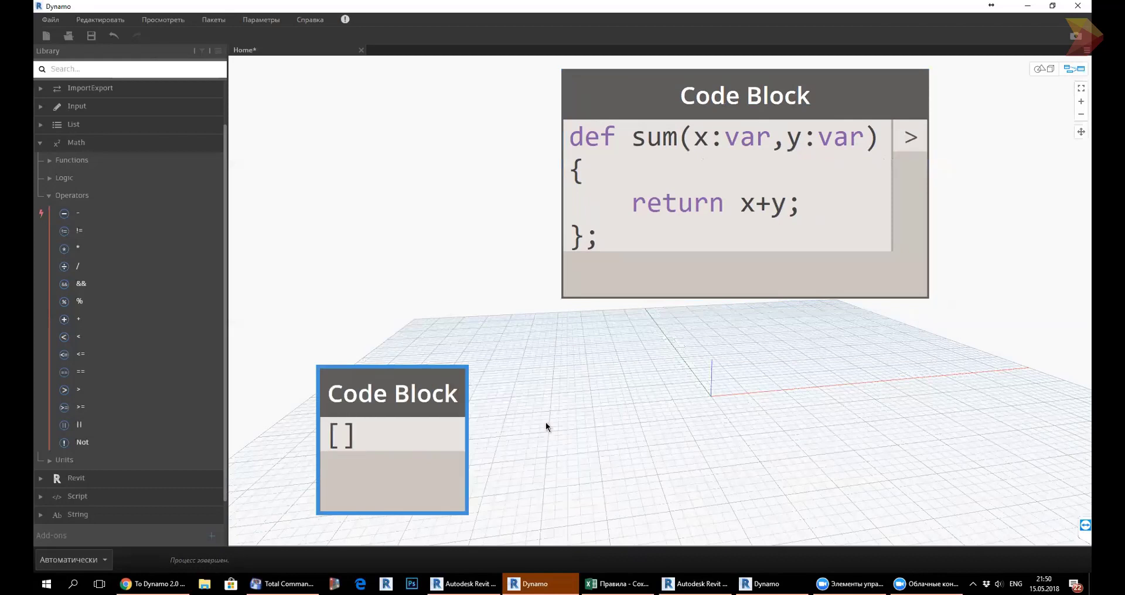
key(BackSpace)
drag(451, 389, 497, 384)
click(674, 352)
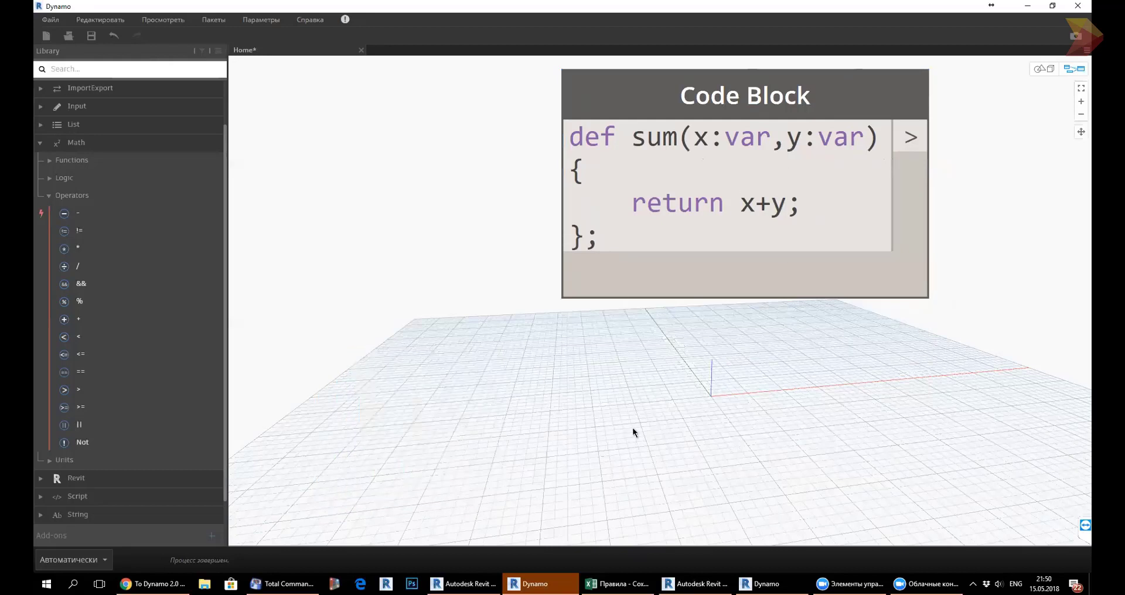
Create two number Code Blocks holding 5 and 7, with 7 below 5.
double_click(524, 401)
text(5)
click(741, 433)
scroll(674, 344, down, 1)
scroll(673, 344, down, 1)
double_click(522, 491)
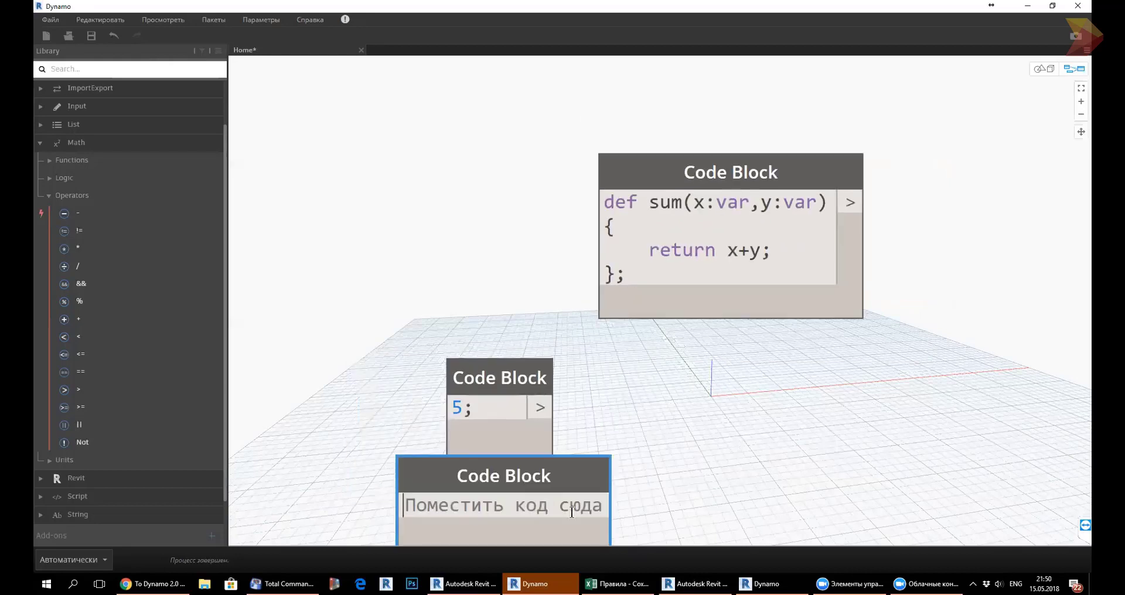
text(7)
click(733, 465)
drag(492, 475, 542, 495)
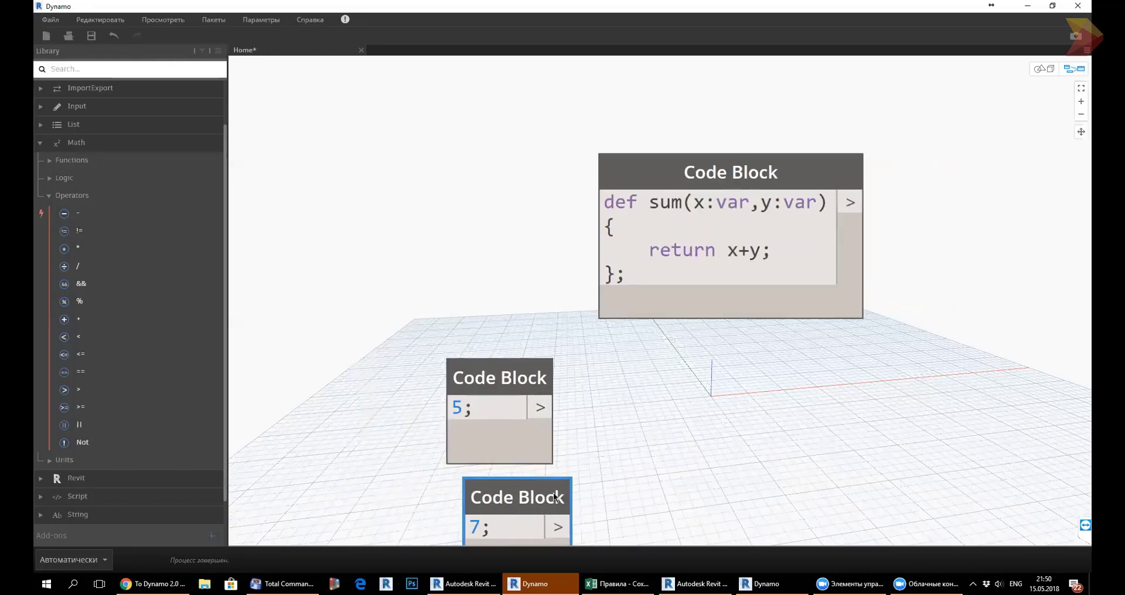
Create a Code Block to the right calling sum(a,b); via autocompletion.
double_click(695, 452)
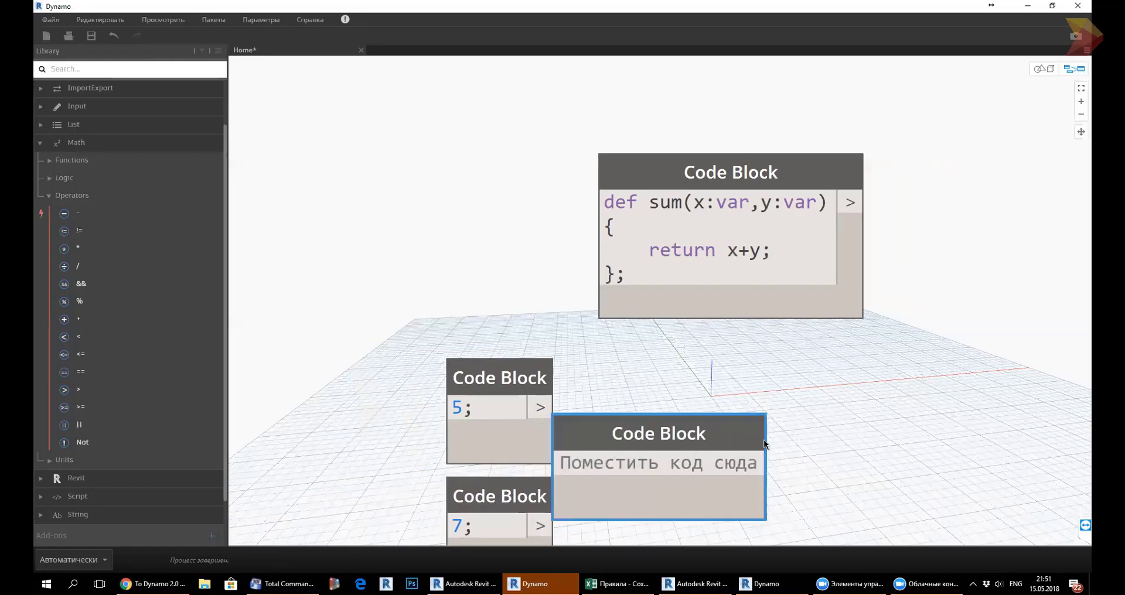
drag(687, 441, 786, 437)
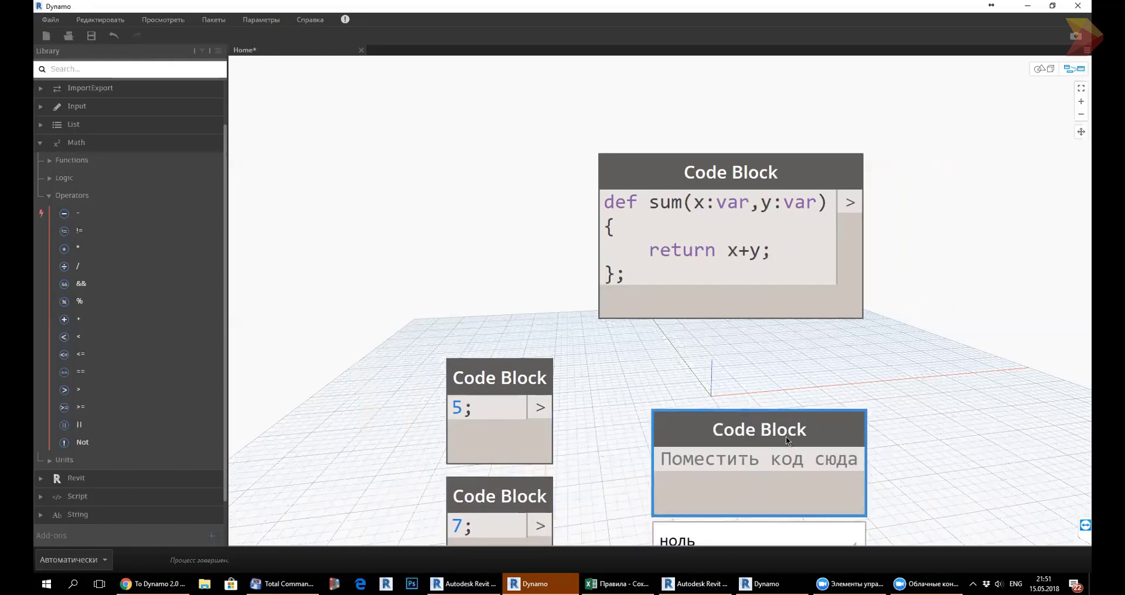
click(755, 456)
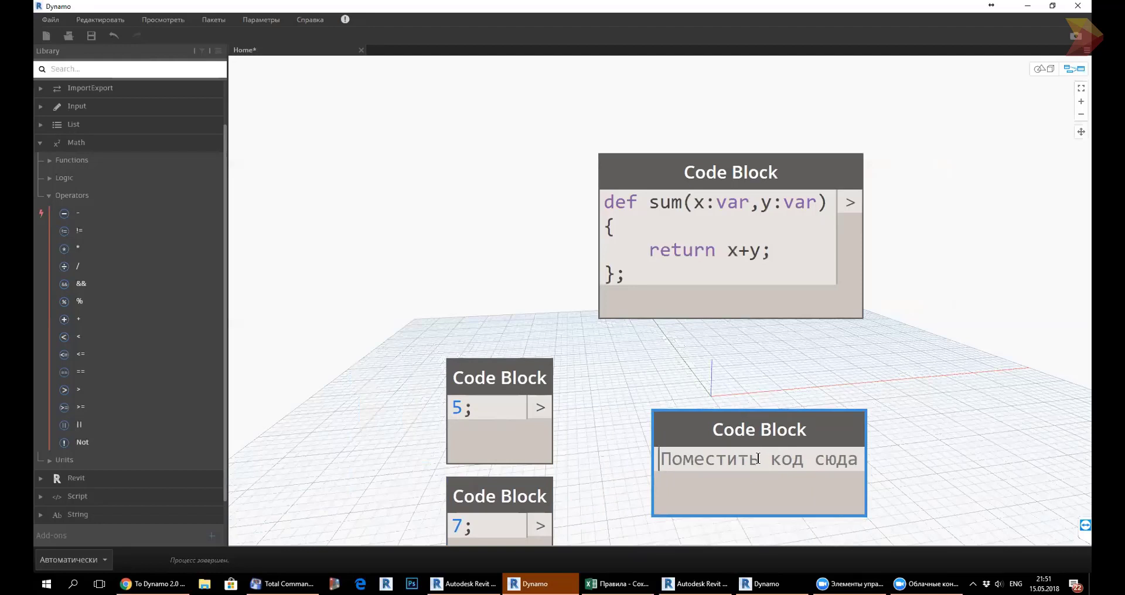
text(su)
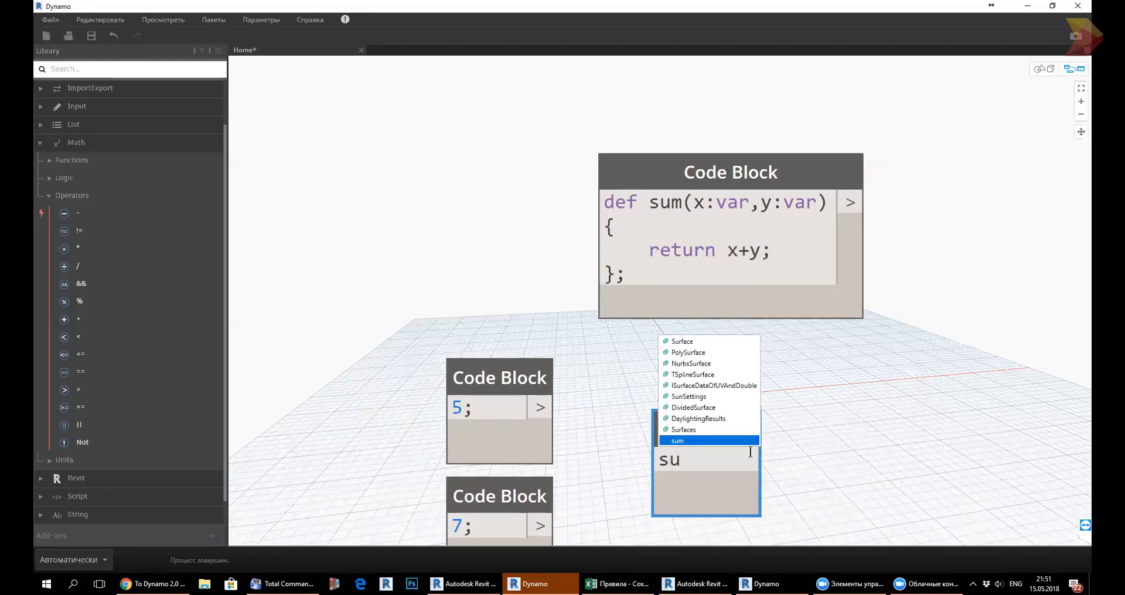
key(Return)
text((a)
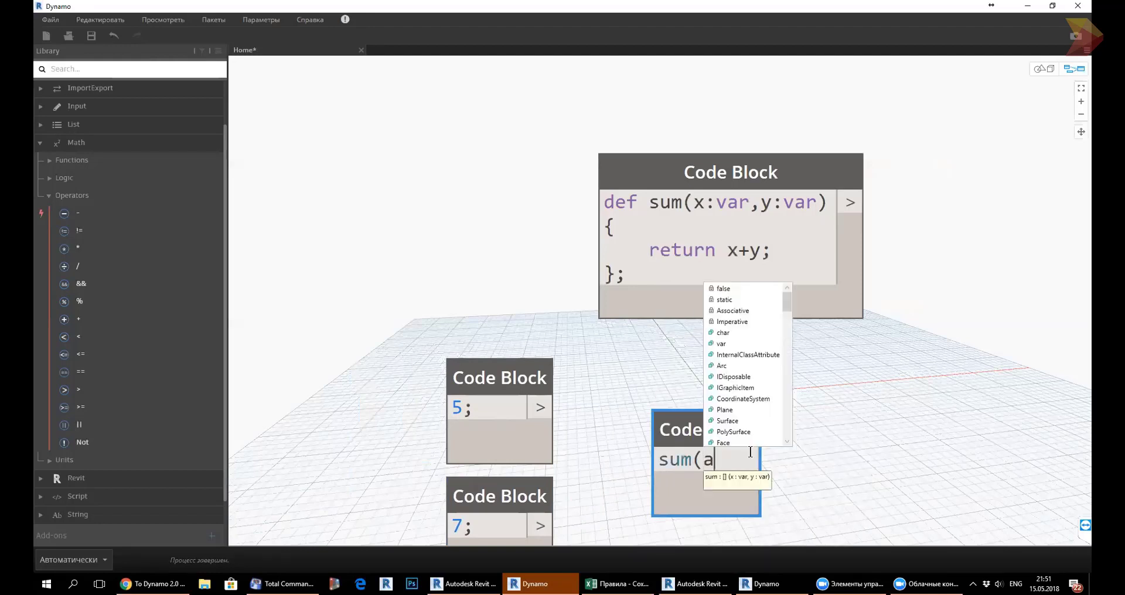
text(,b)
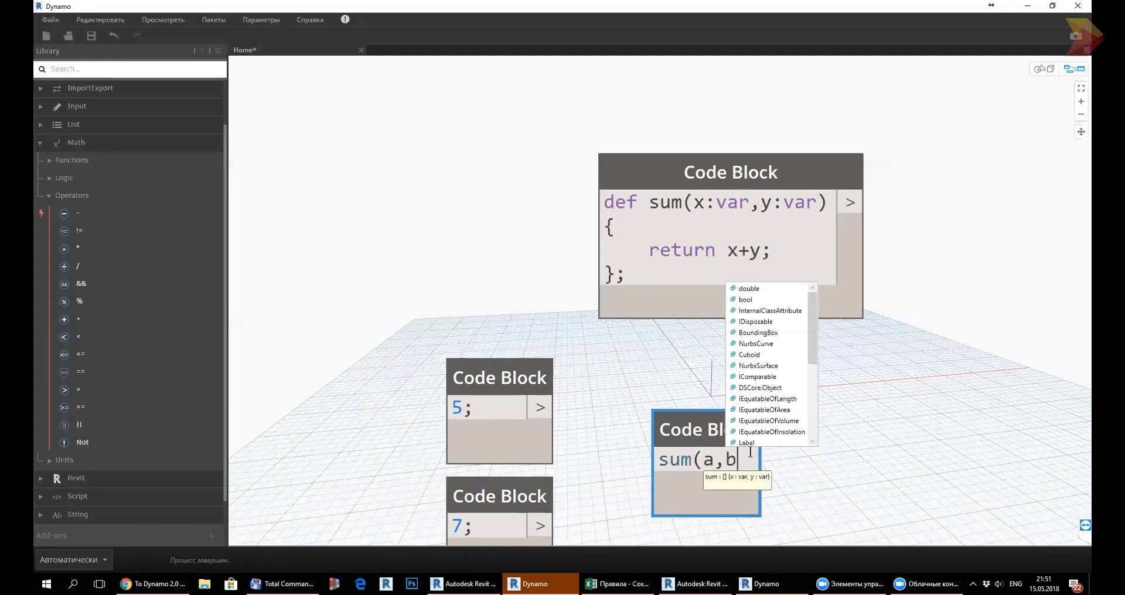
text())
click(976, 432)
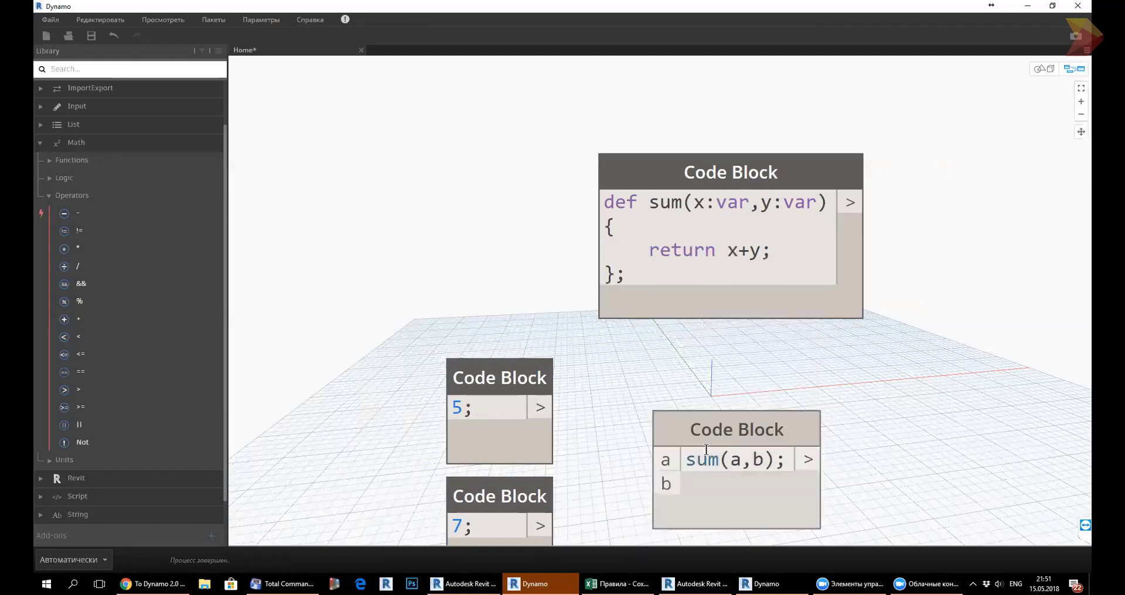
Wire the 5 block into input a and the 7 block into input b.
drag(673, 443, 697, 433)
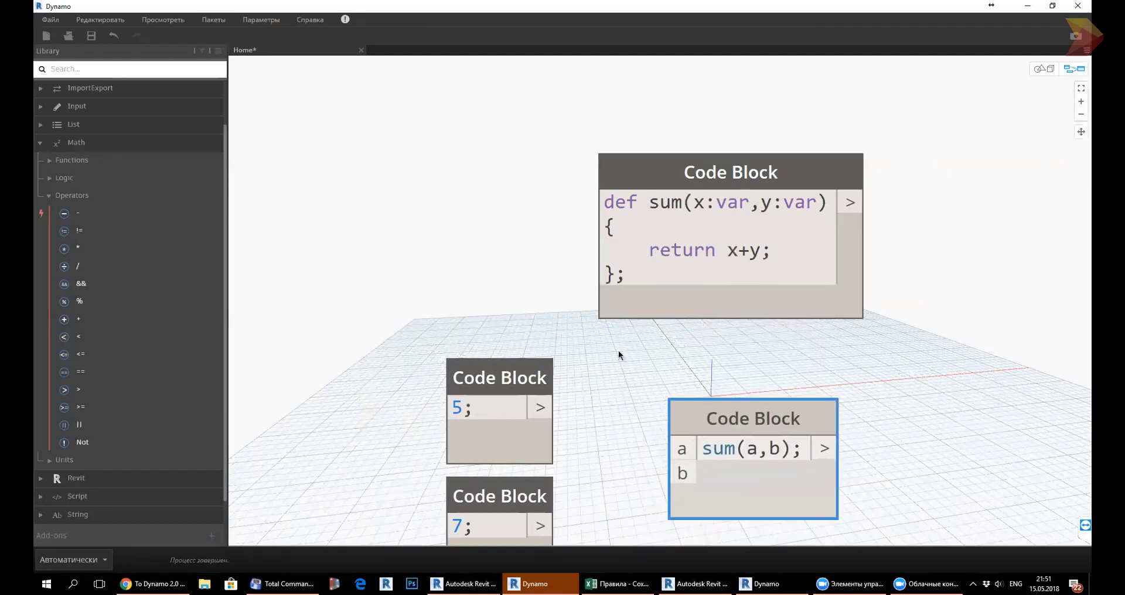
drag(543, 402, 680, 449)
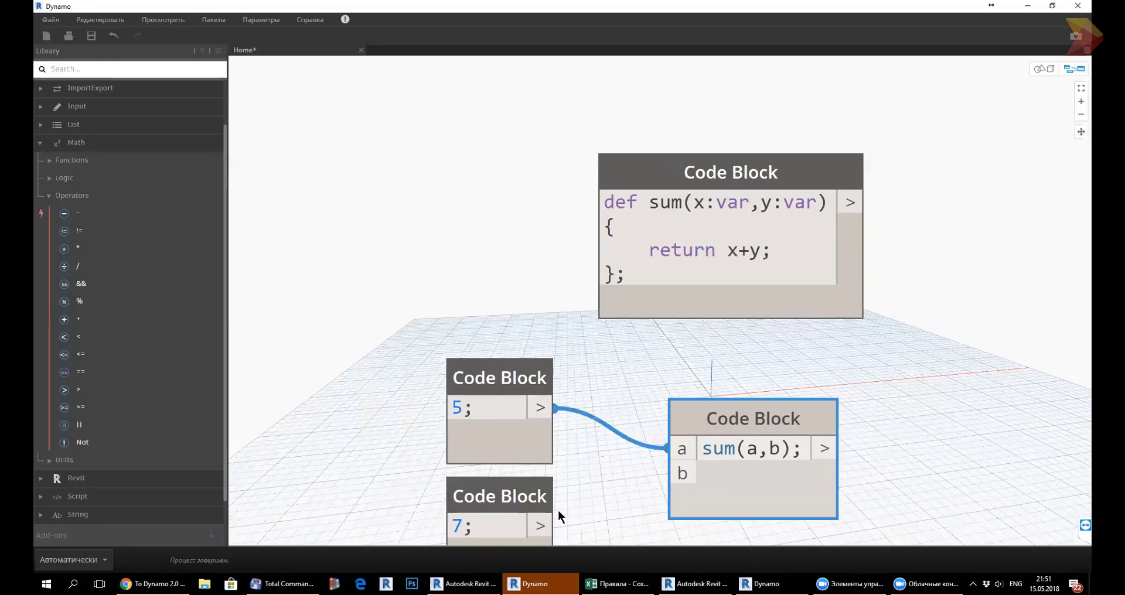
drag(556, 525, 668, 473)
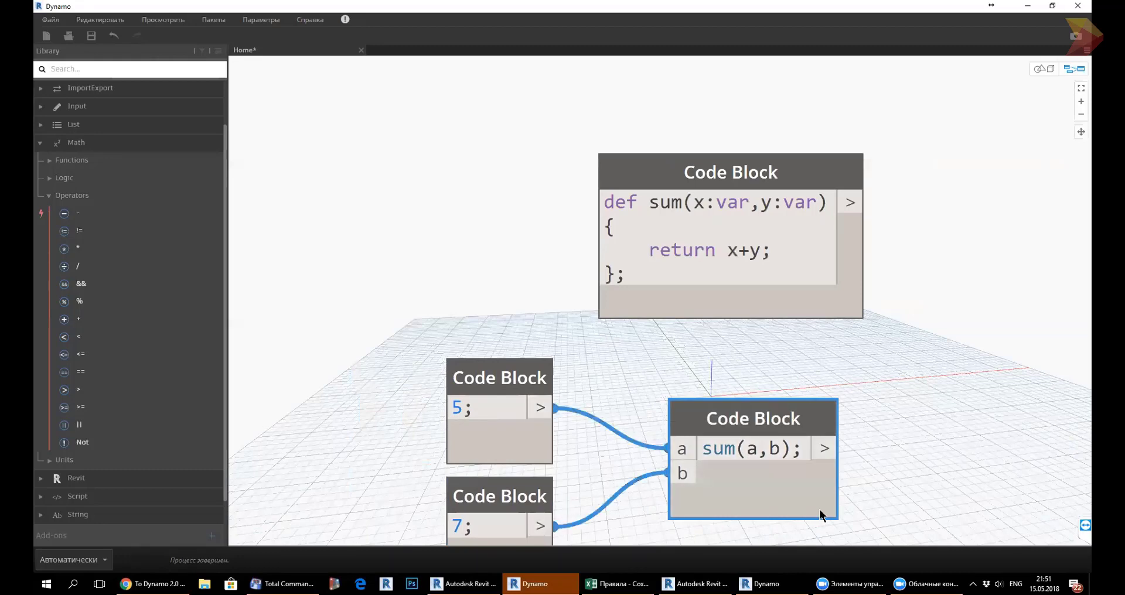
scroll(849, 278, down, 5)
scroll(874, 449, up, 4)
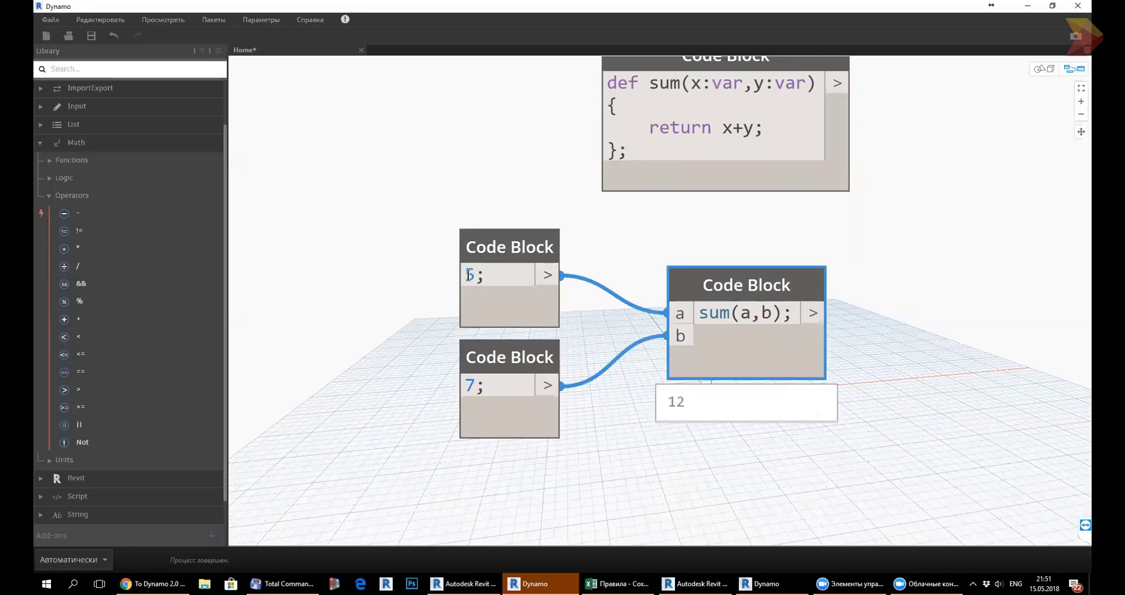
Change the first number block to the list [5,77] and rerun the graph.
text([)
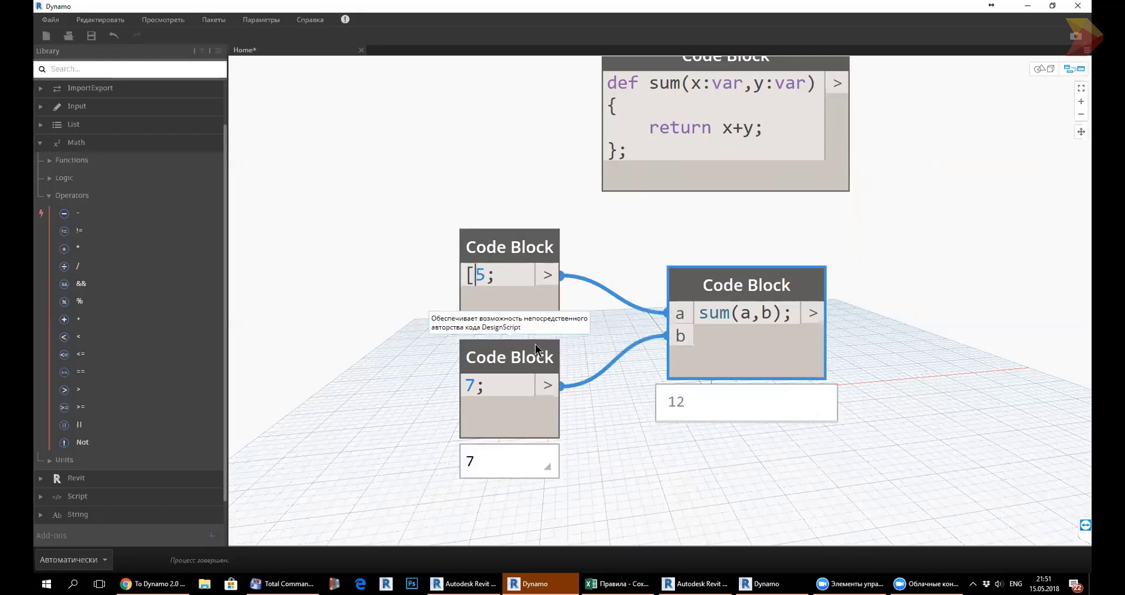
key(Right)
text(,)
text(77])
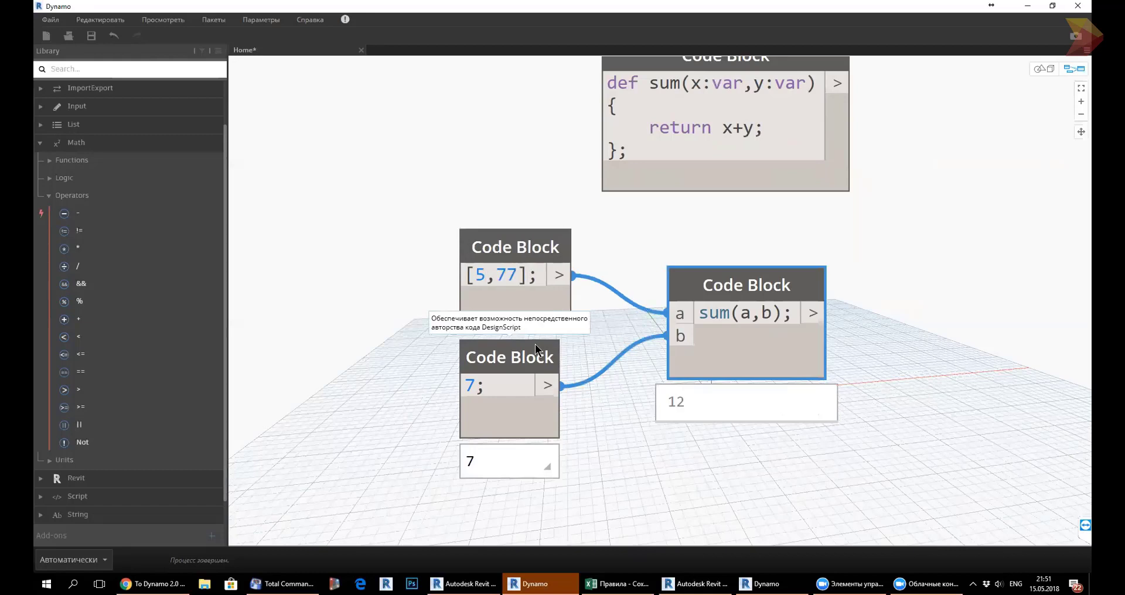
click(653, 511)
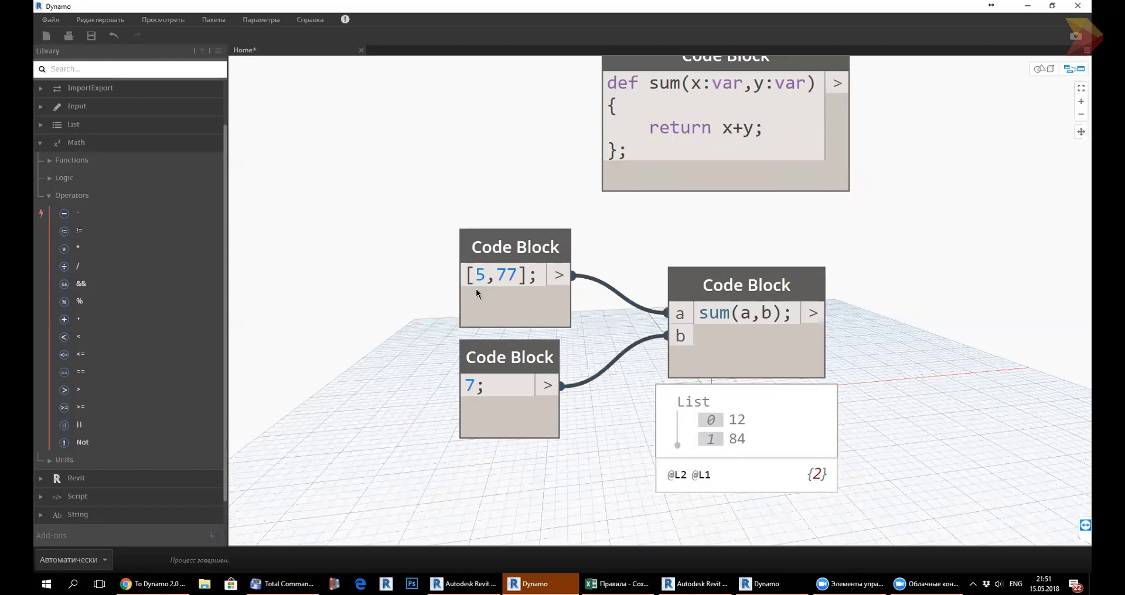
mouse_move(726, 123)
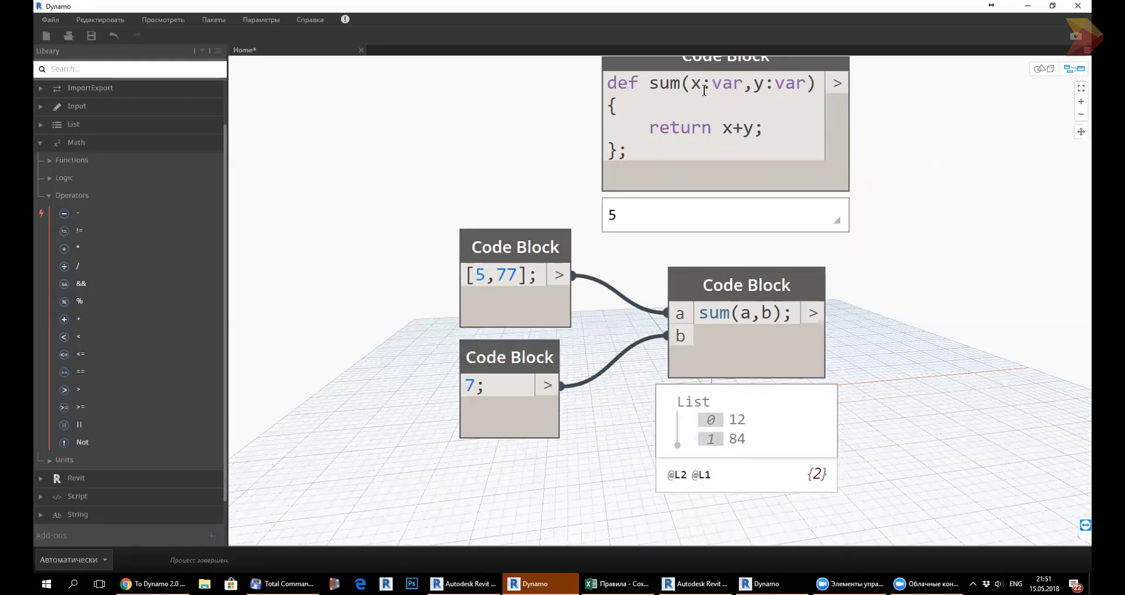
Briefly try var[] as the x parameter type in def sum, then revert it.
drag(710, 85, 743, 85)
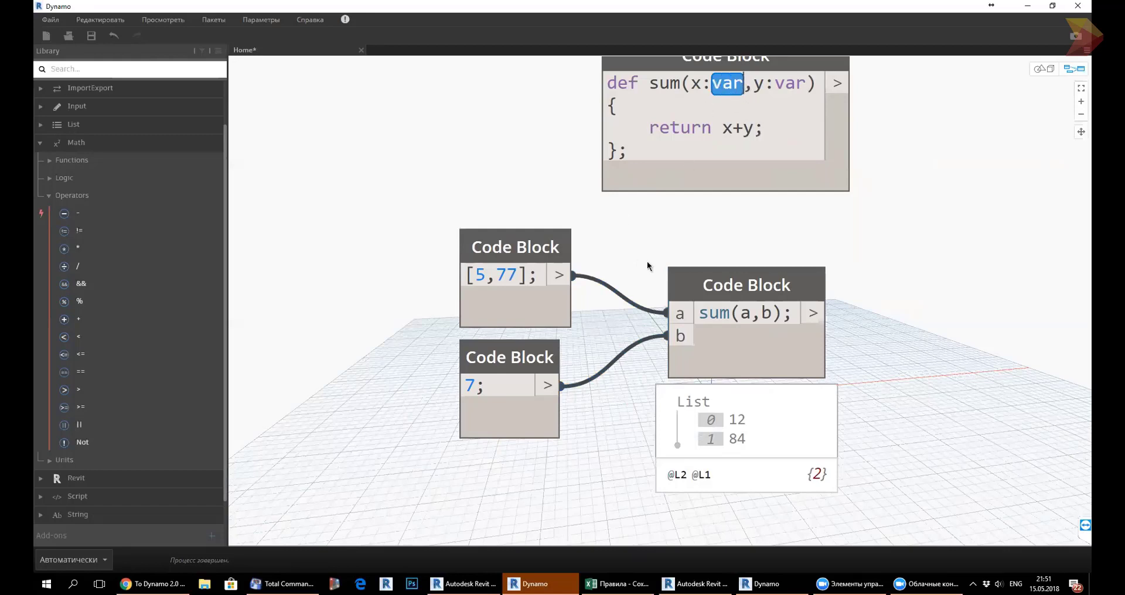
click(741, 90)
text([])
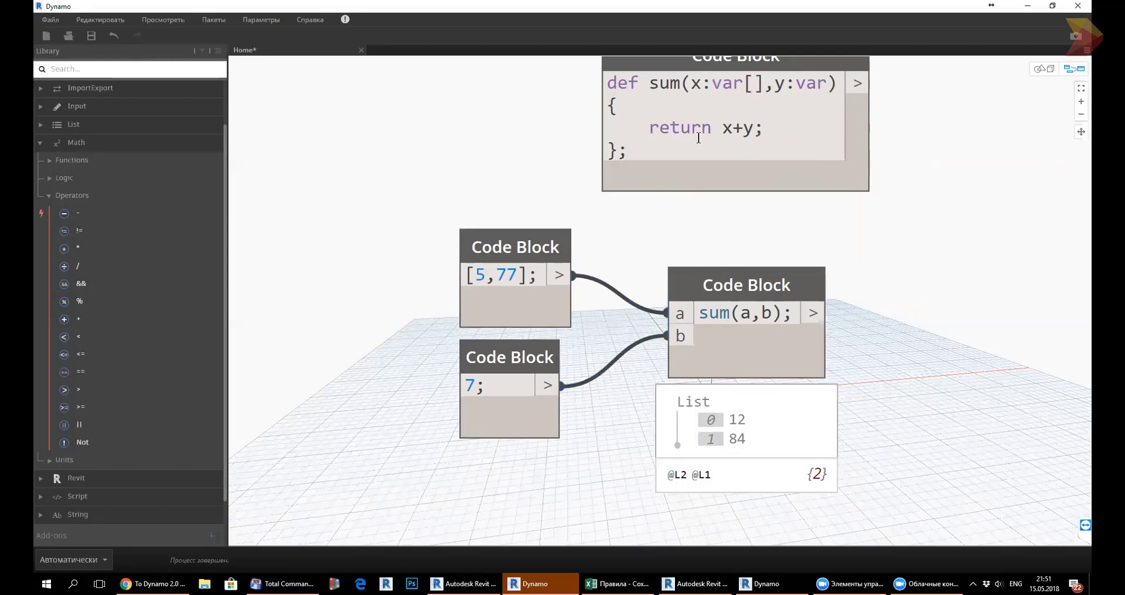
key(BackSpace)
key(BackSpace)
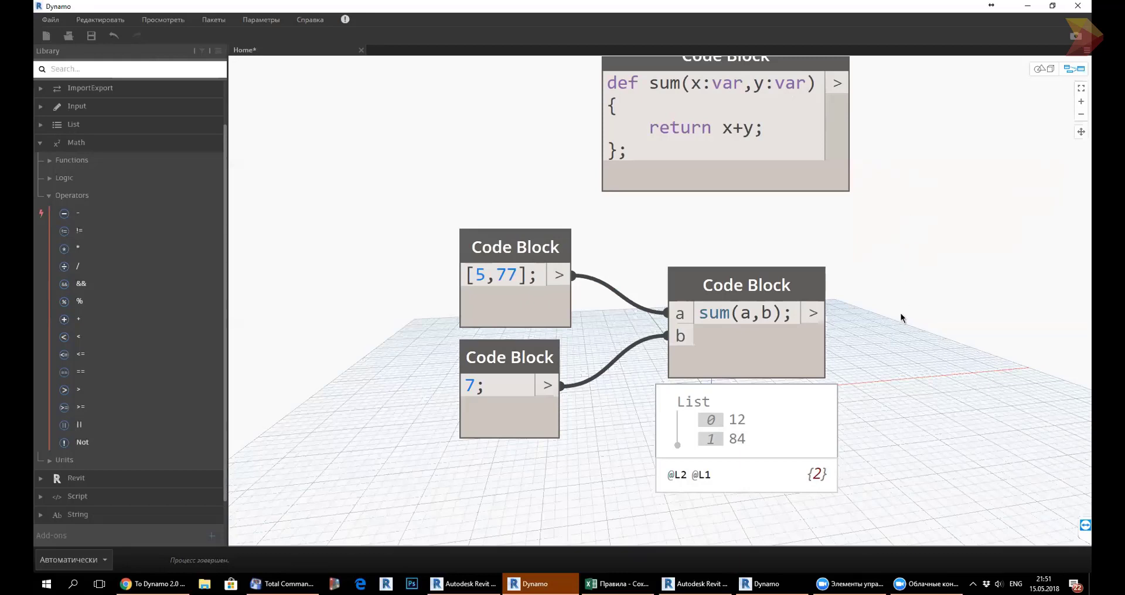
click(748, 157)
Delete the def sum block, then select and delete all remaining nodes and wires.
key(Delete)
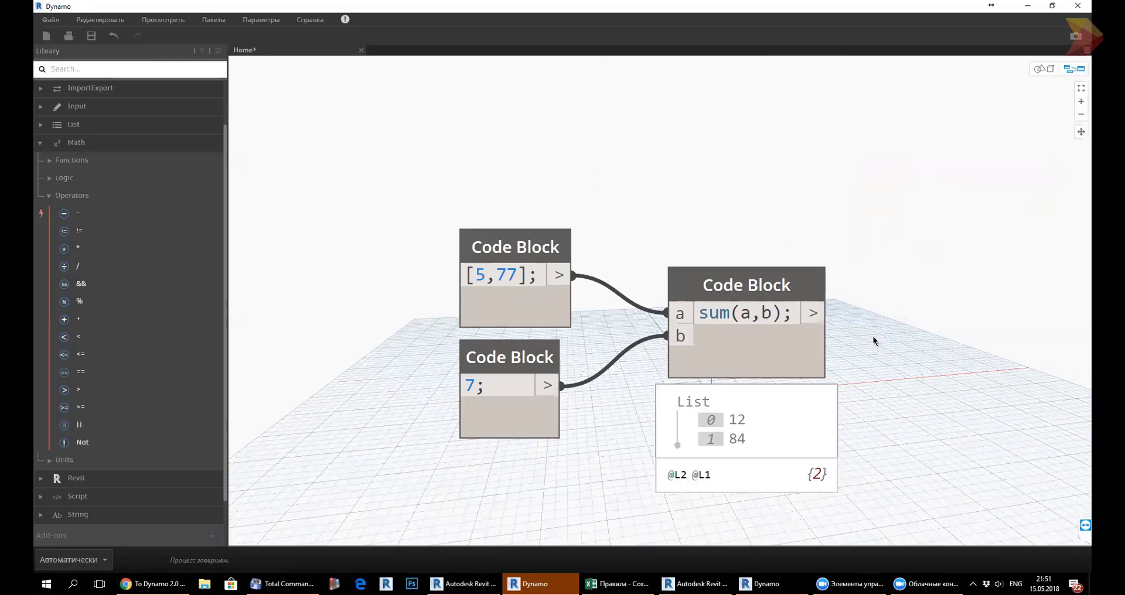
key(ctrl+a)
key(Delete)
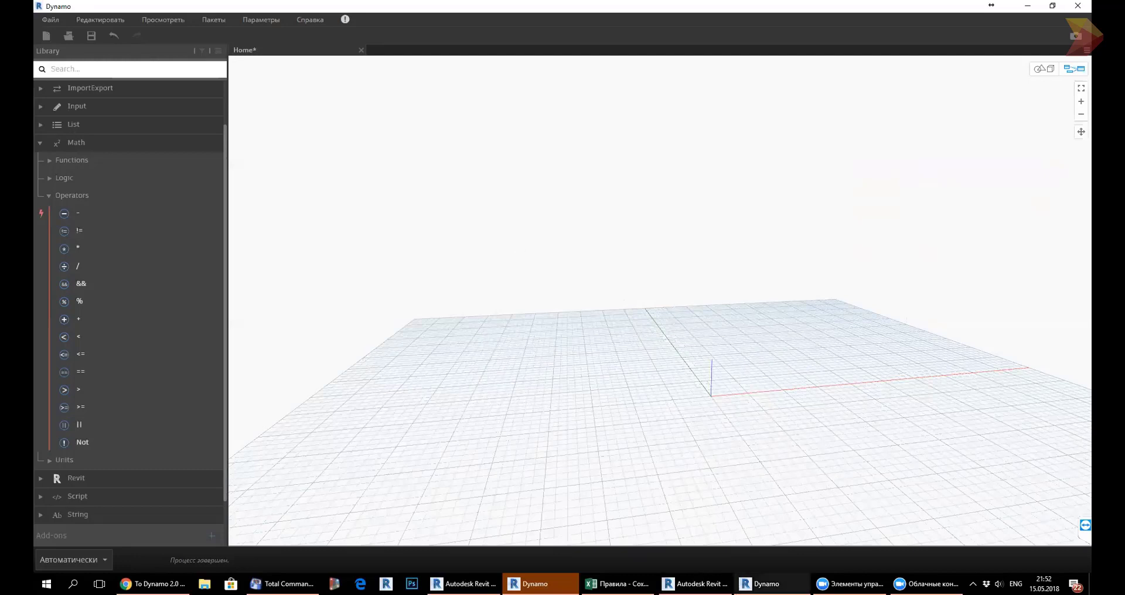
In the other Dynamo window, replace Curve.IntersectAll with a Python Script node from the library.
click(762, 584)
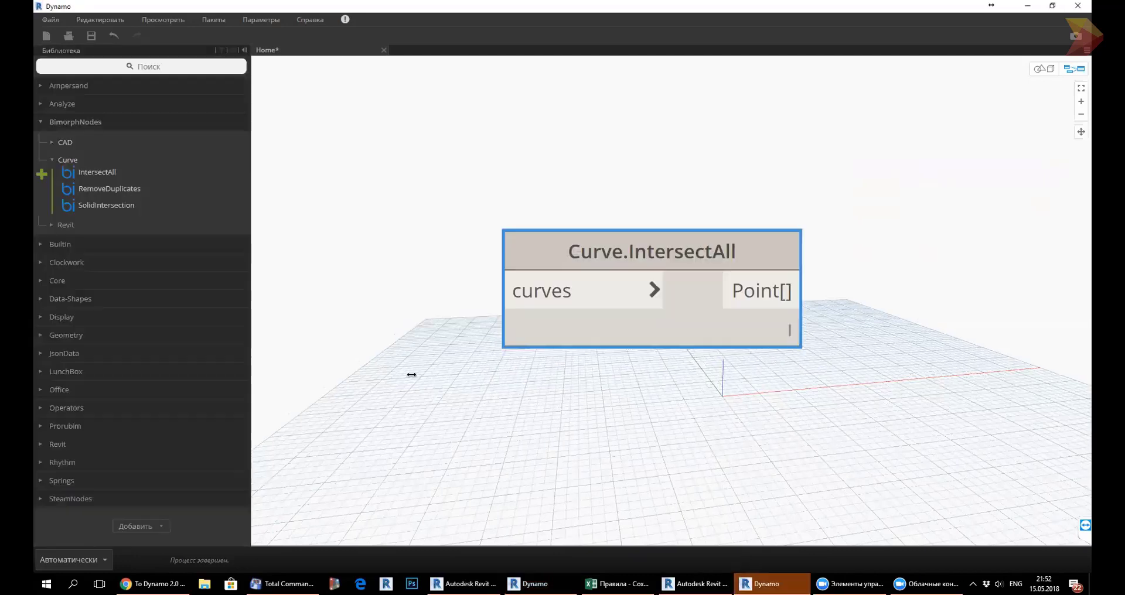
right_click(675, 254)
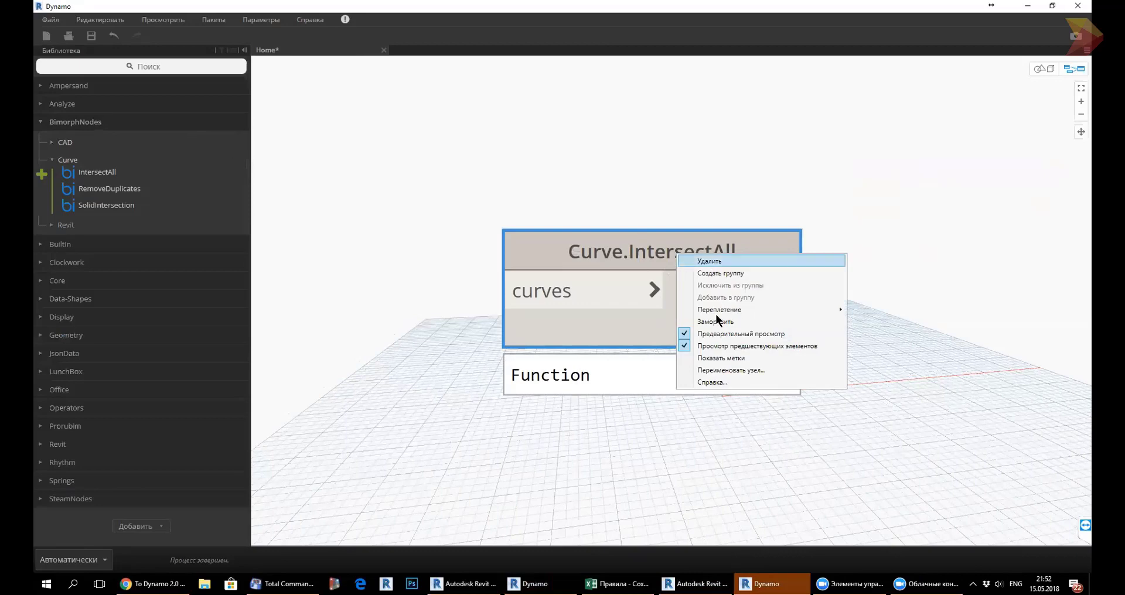
click(706, 261)
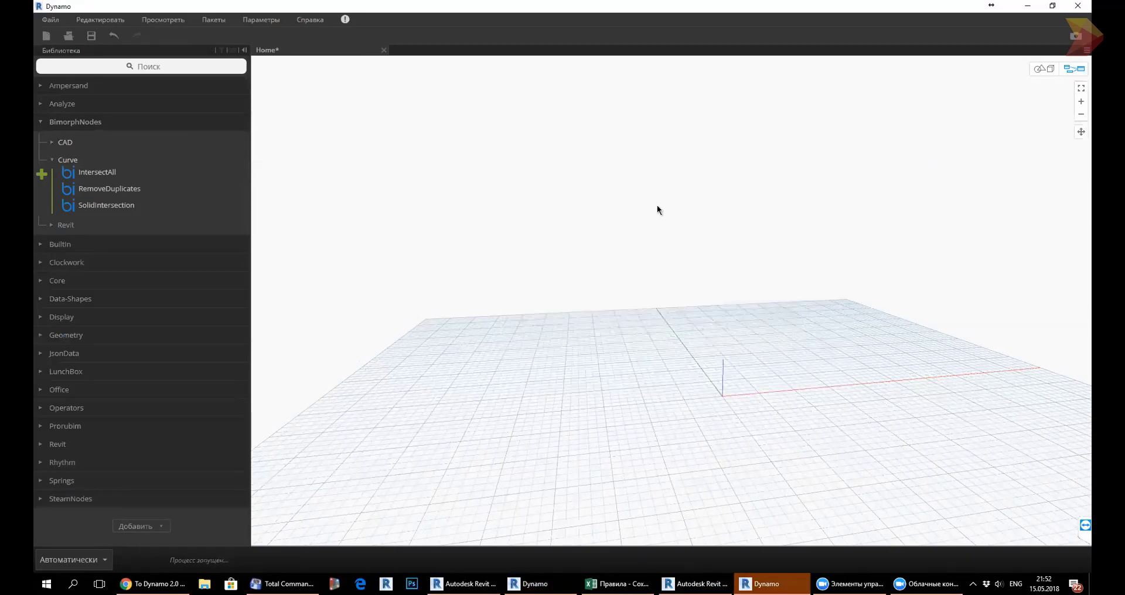
click(162, 66)
text(python)
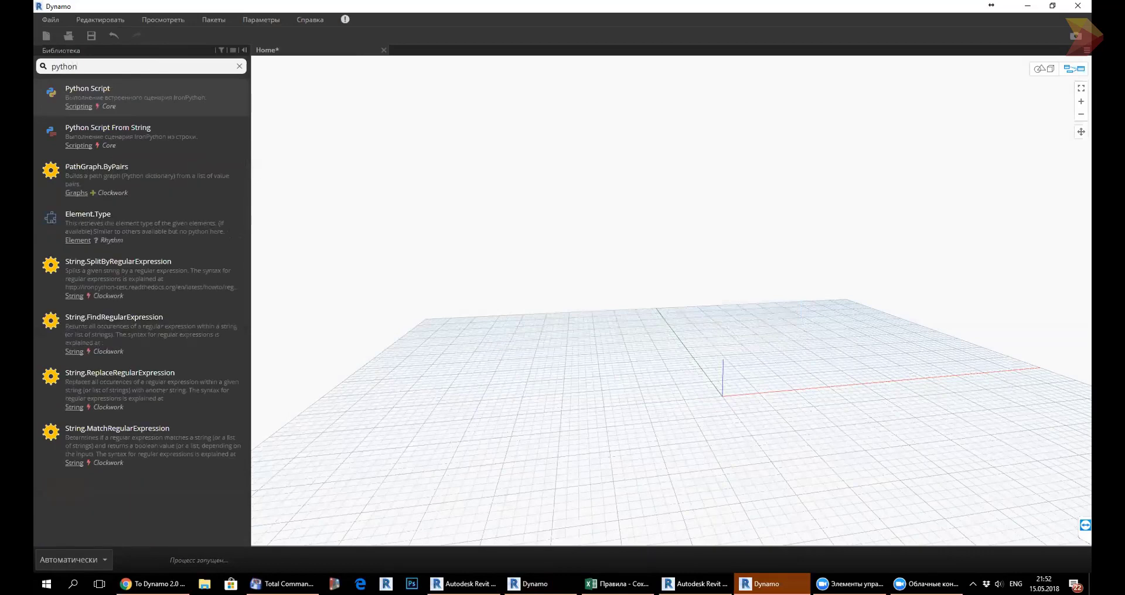
click(147, 97)
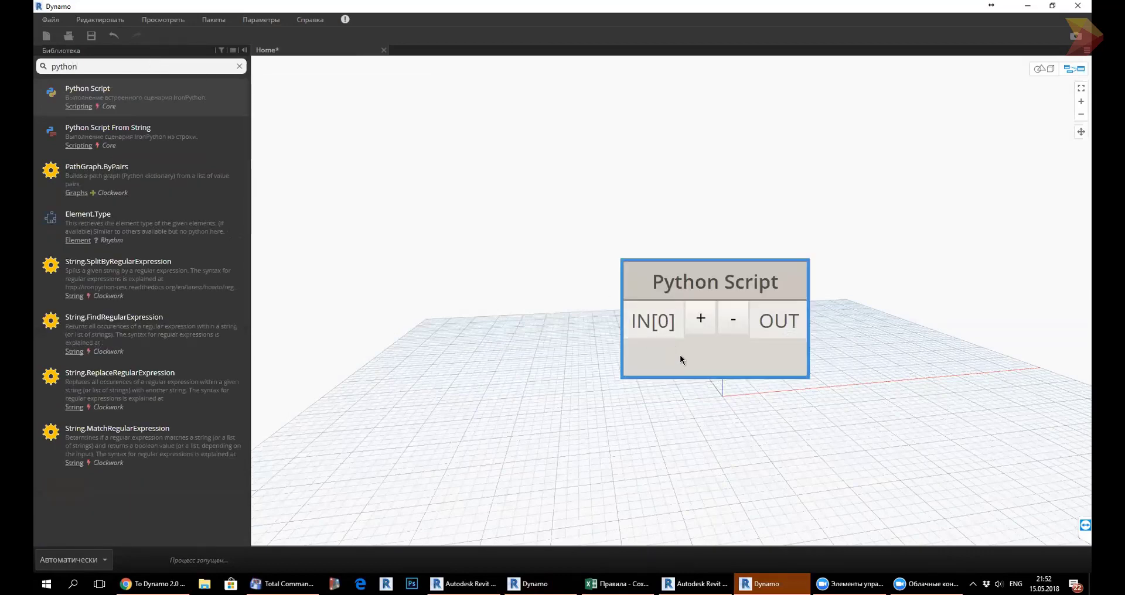
Open the Python Script node's editor, look over the eight template lines, and close it.
double_click(716, 362)
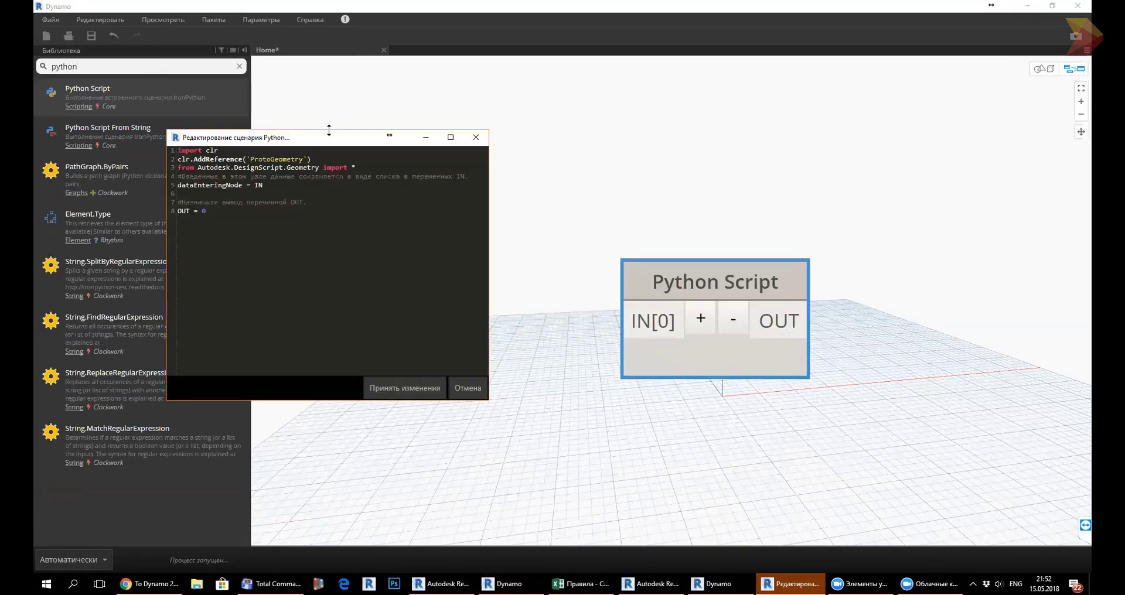
drag(359, 141, 415, 174)
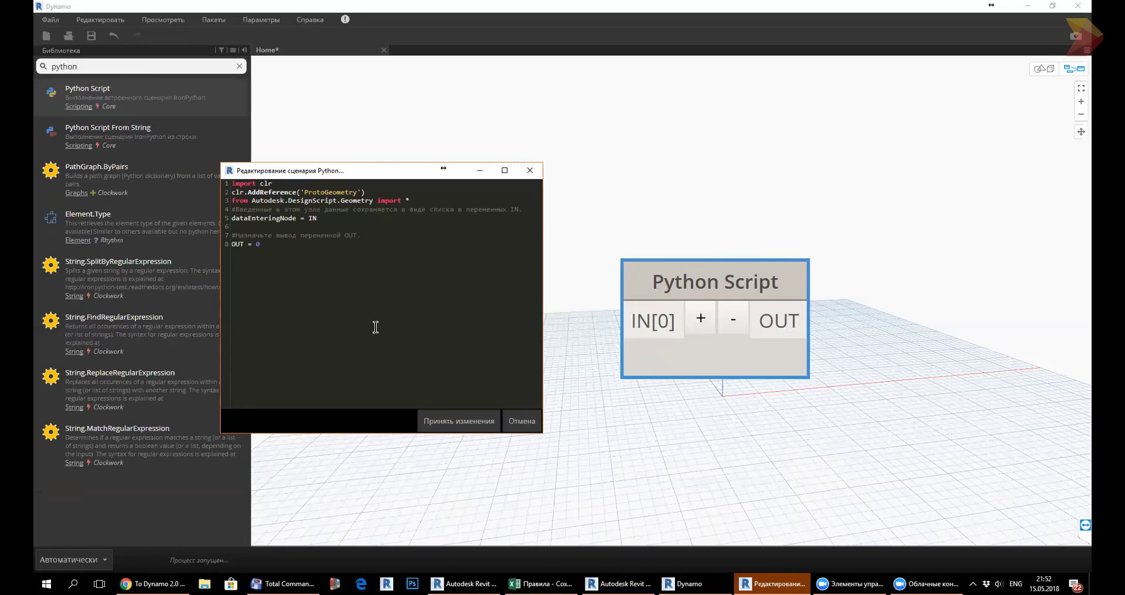
drag(261, 244, 231, 179)
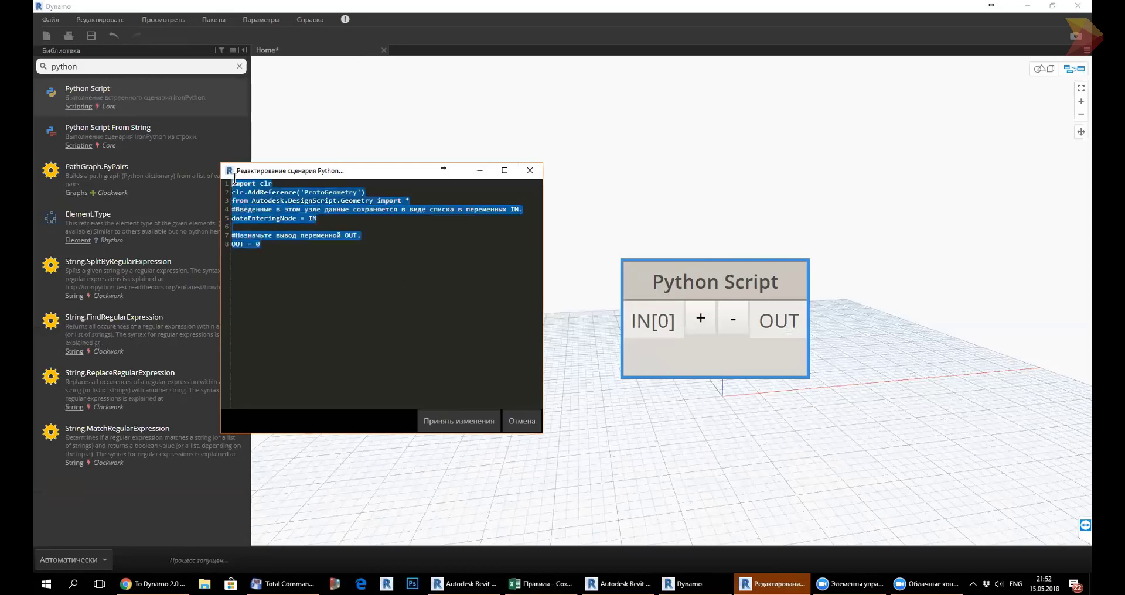
click(300, 293)
drag(301, 293, 220, 175)
click(530, 422)
Set the run mode to Вручную (manual), then reopen and close the Python editor.
click(81, 562)
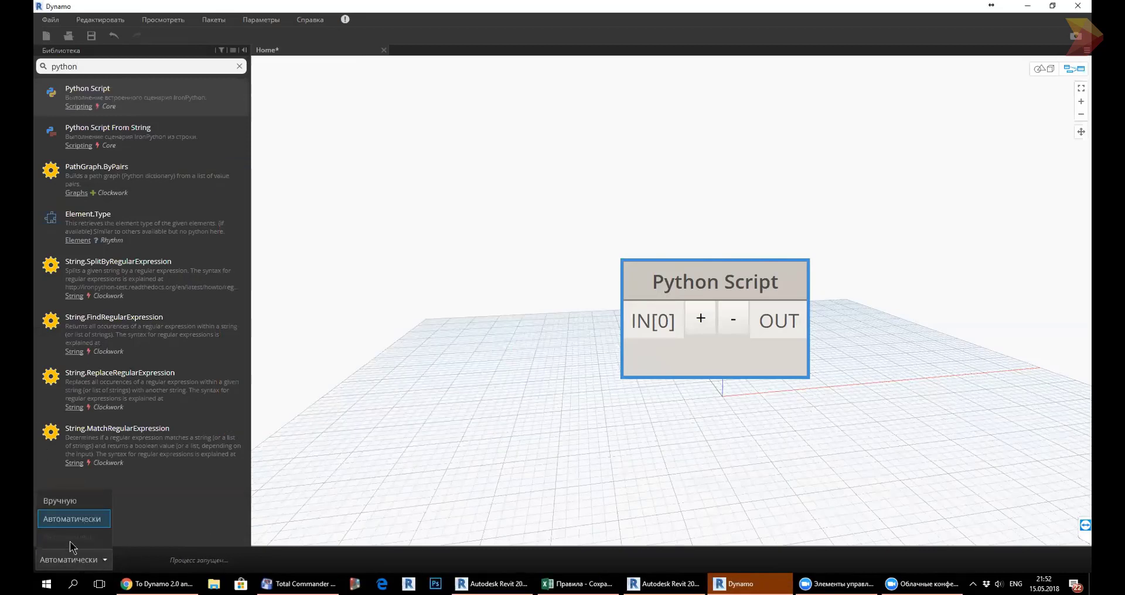
click(49, 501)
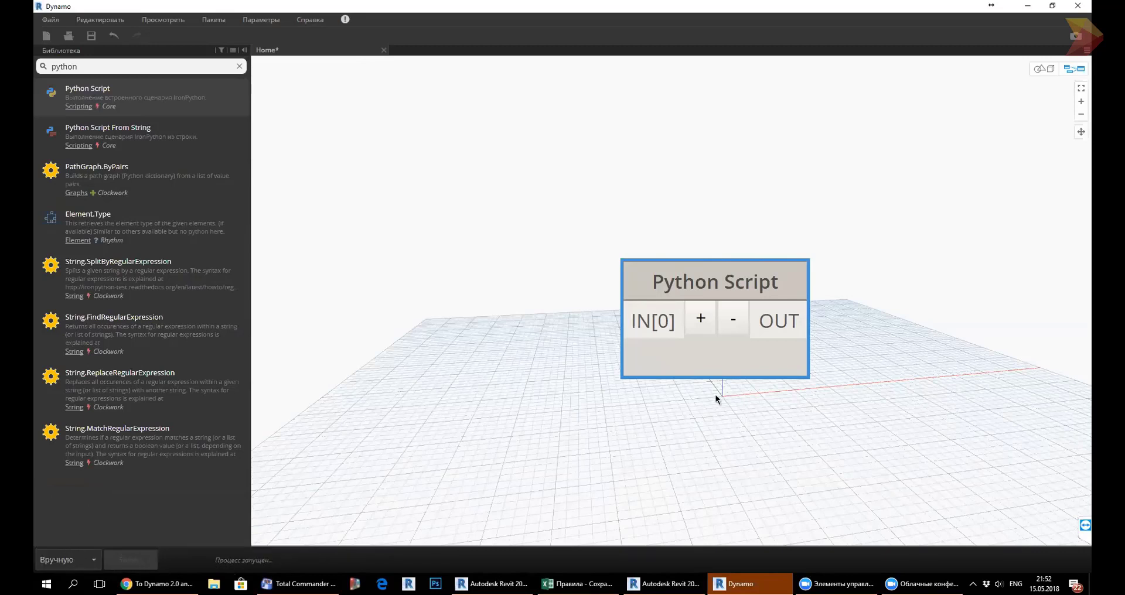
double_click(736, 367)
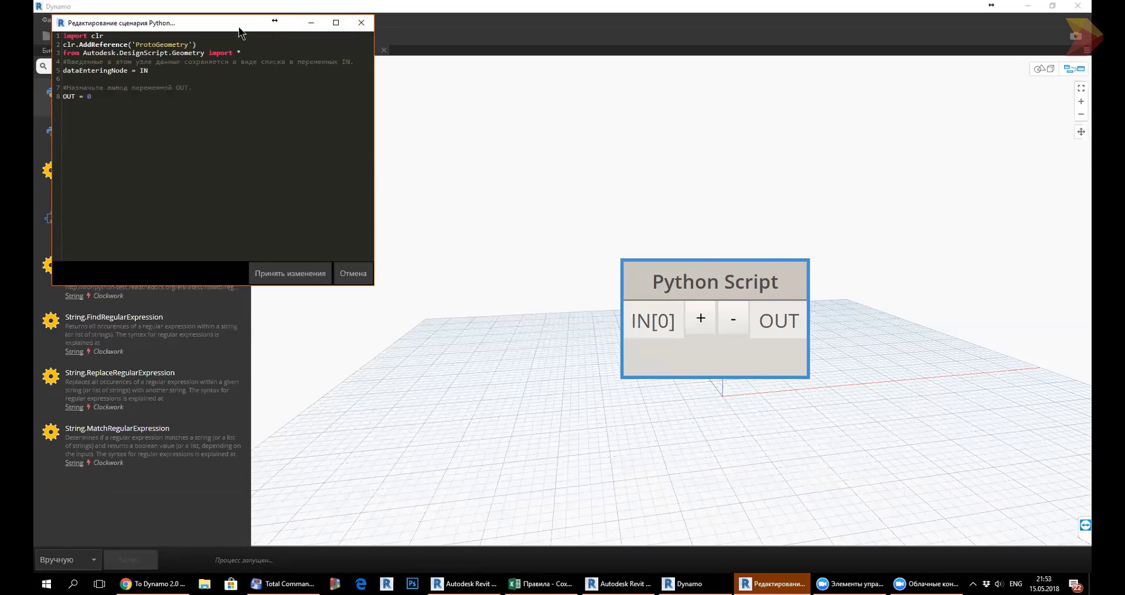
drag(240, 26, 467, 195)
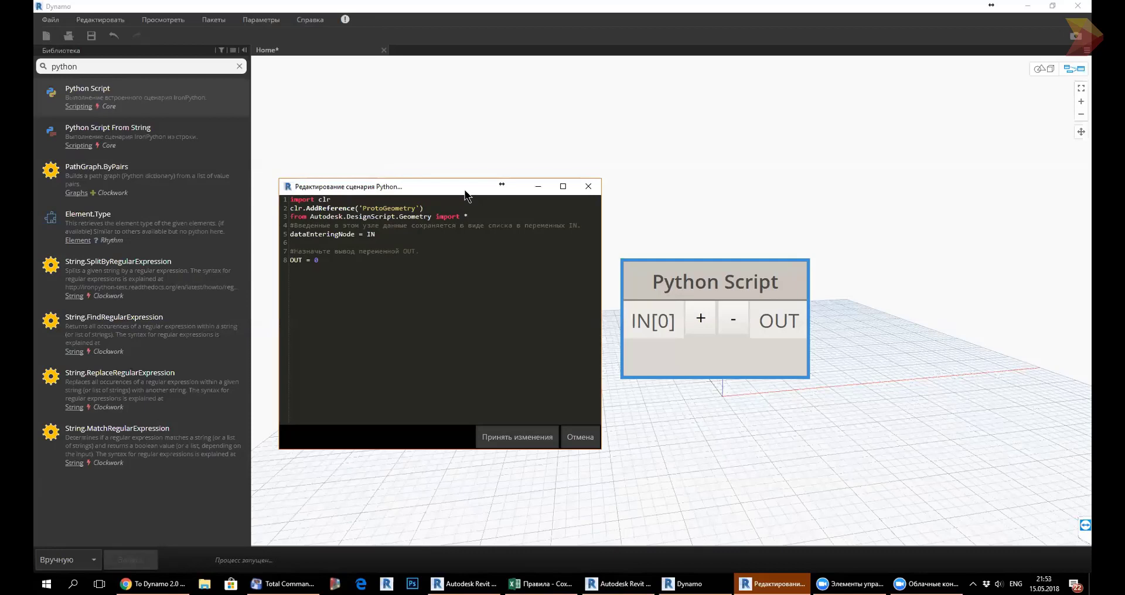
click(588, 186)
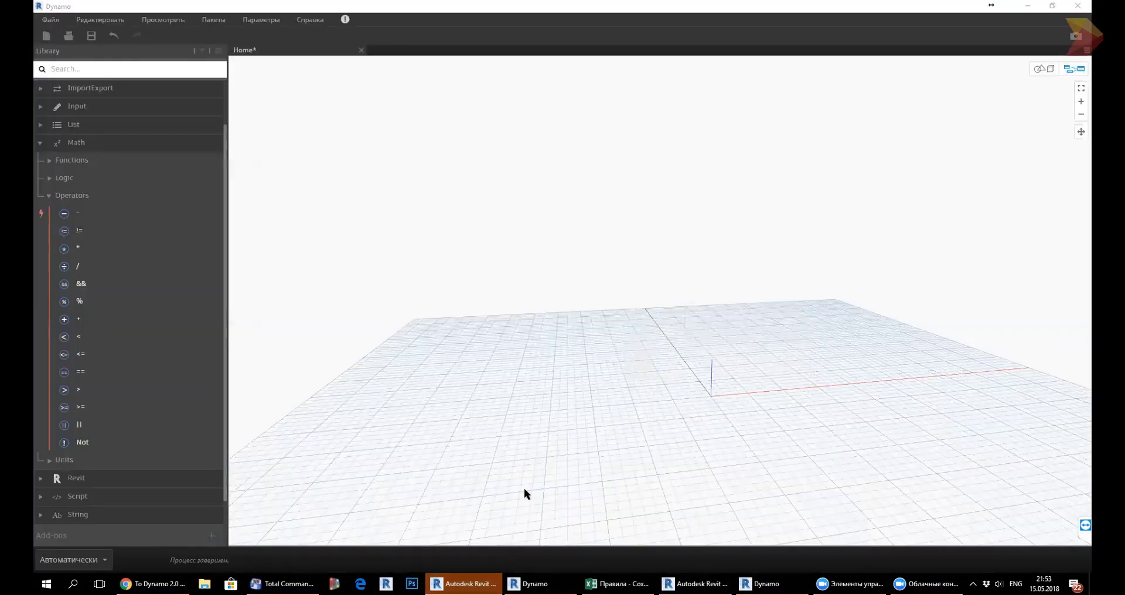
Add a Python Script node from the library search, move it higher, and open its editor.
click(65, 66)
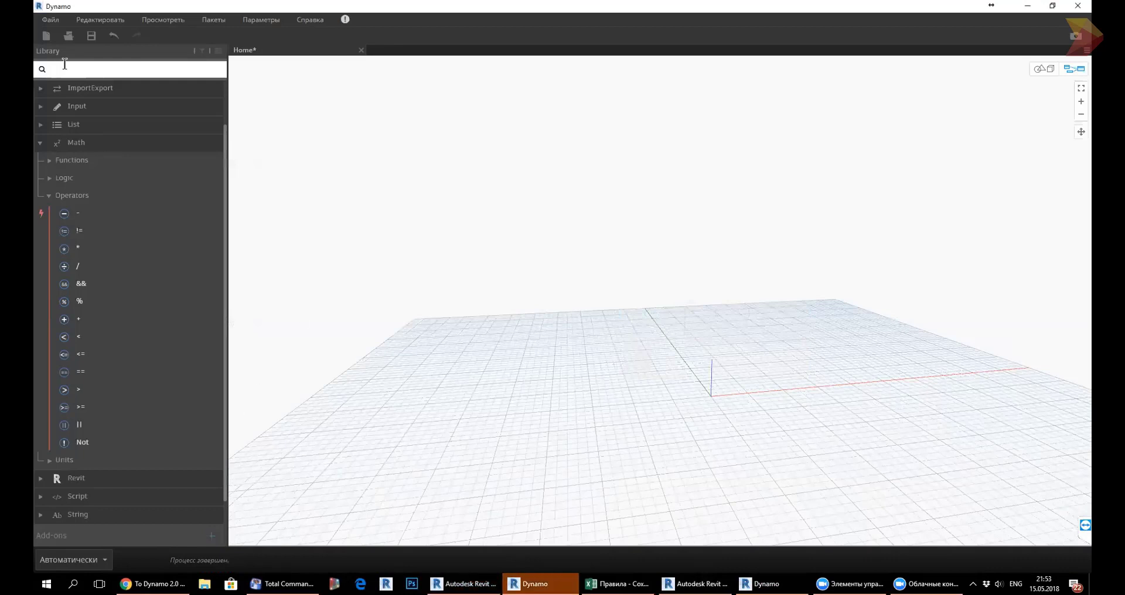
text(python)
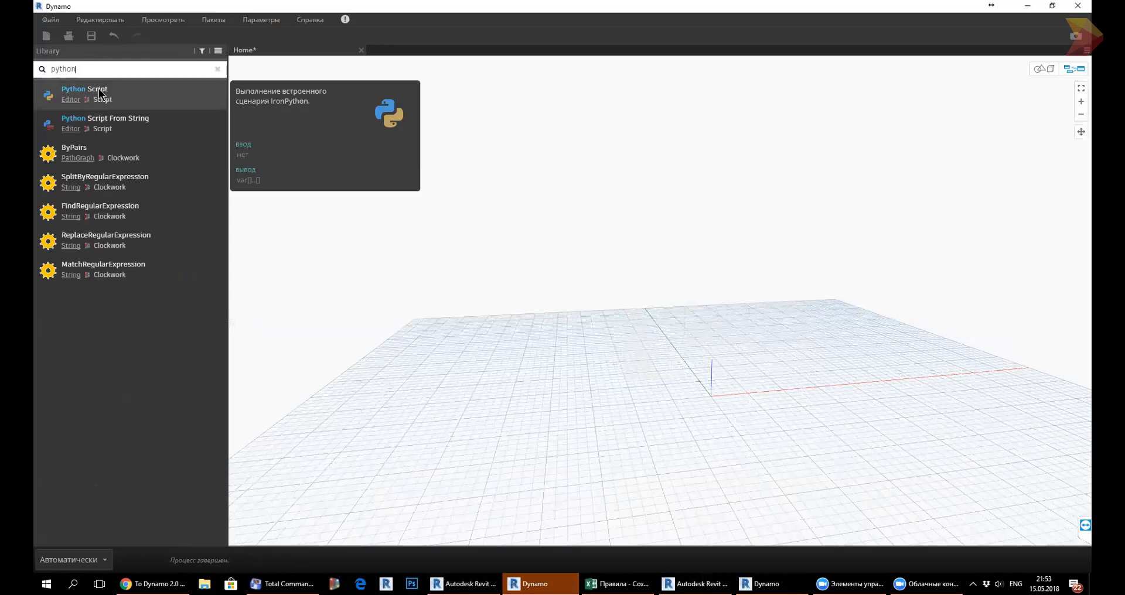
click(99, 92)
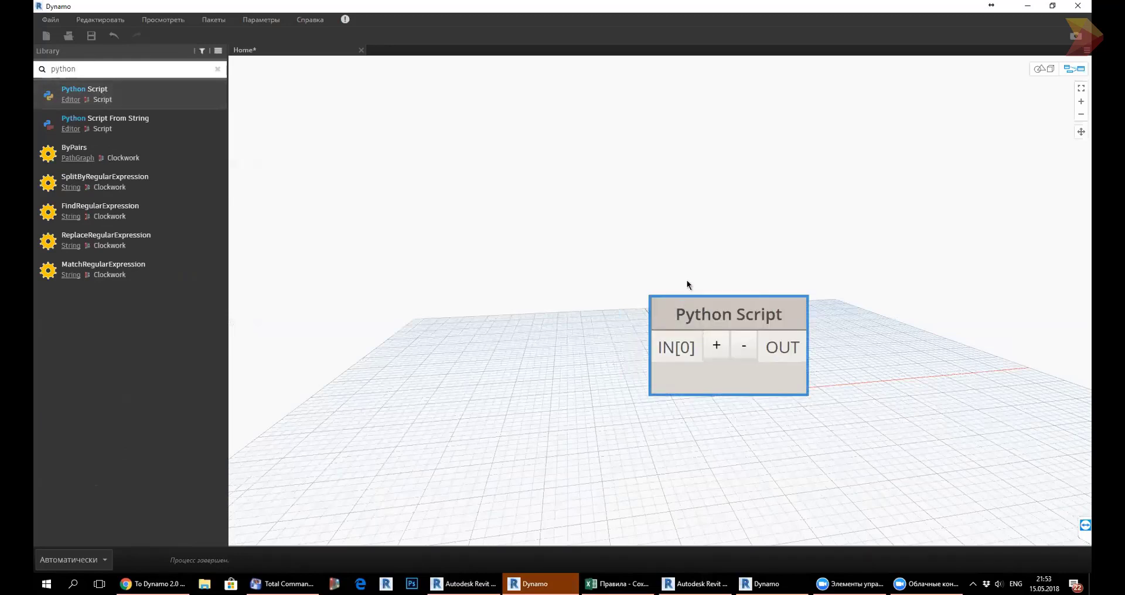
drag(699, 317, 697, 234)
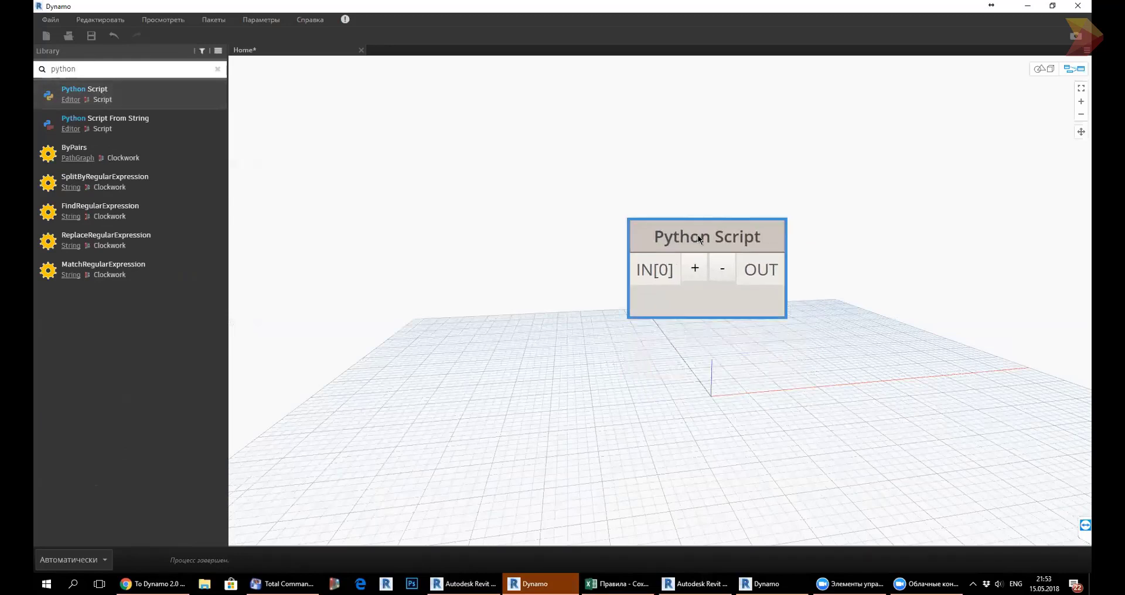
double_click(742, 293)
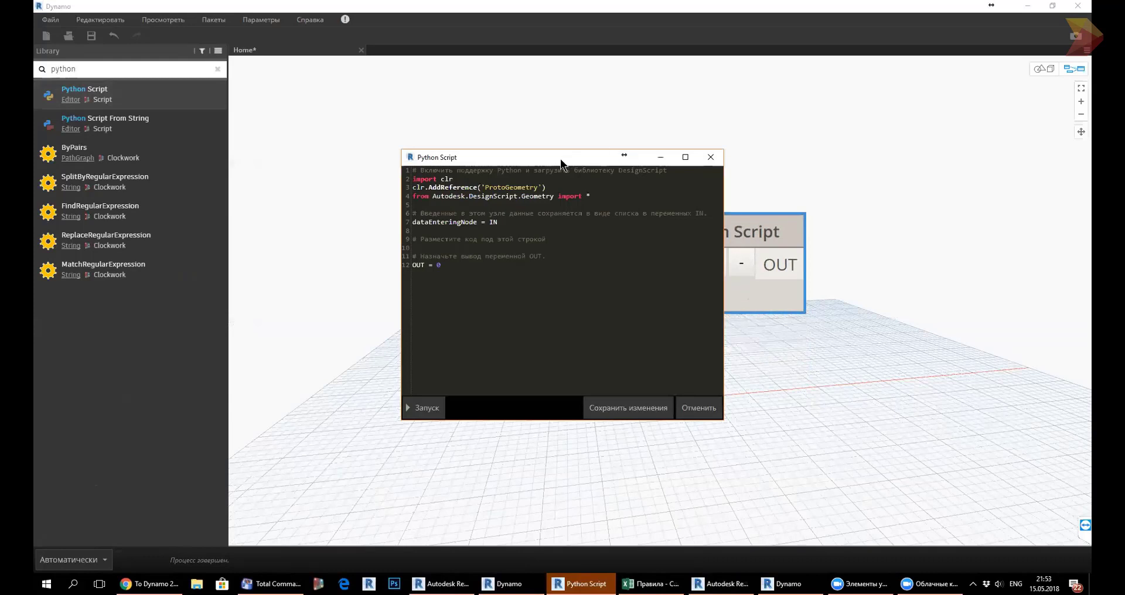
drag(561, 164, 409, 235)
click(557, 196)
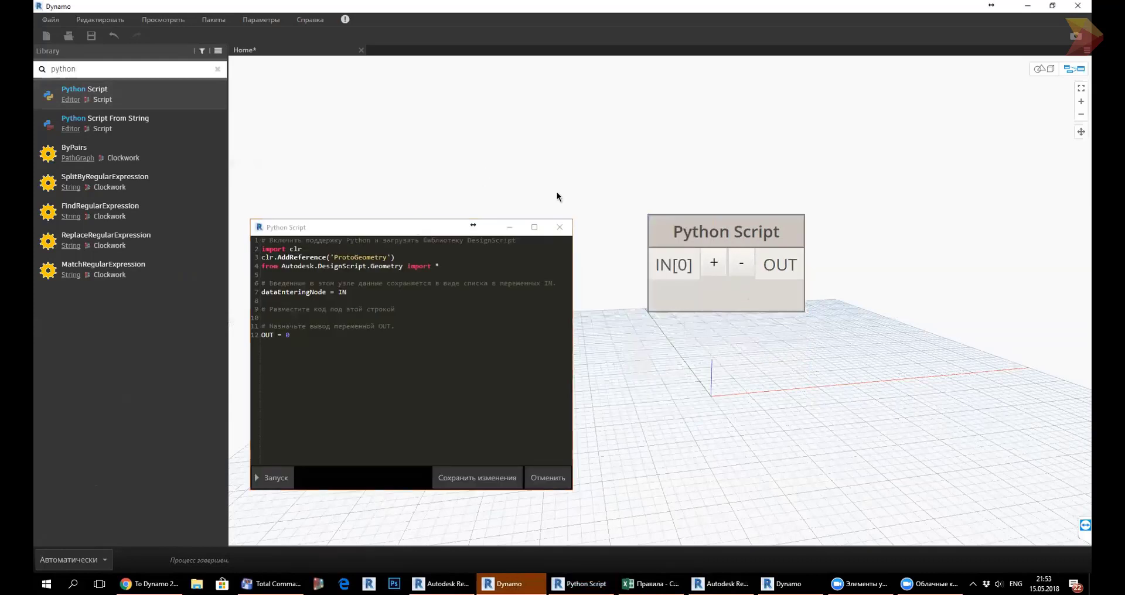
mouse_move(680, 243)
mouse_down()
mouse_move(793, 189)
mouse_move(699, 227)
mouse_up()
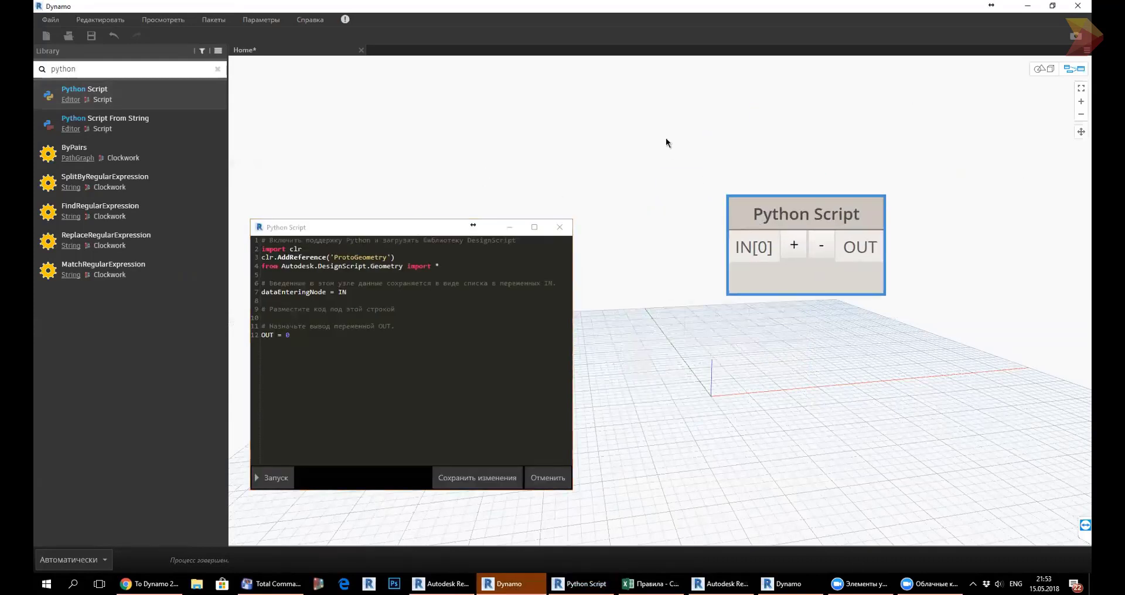
scroll(665, 140, down, 2)
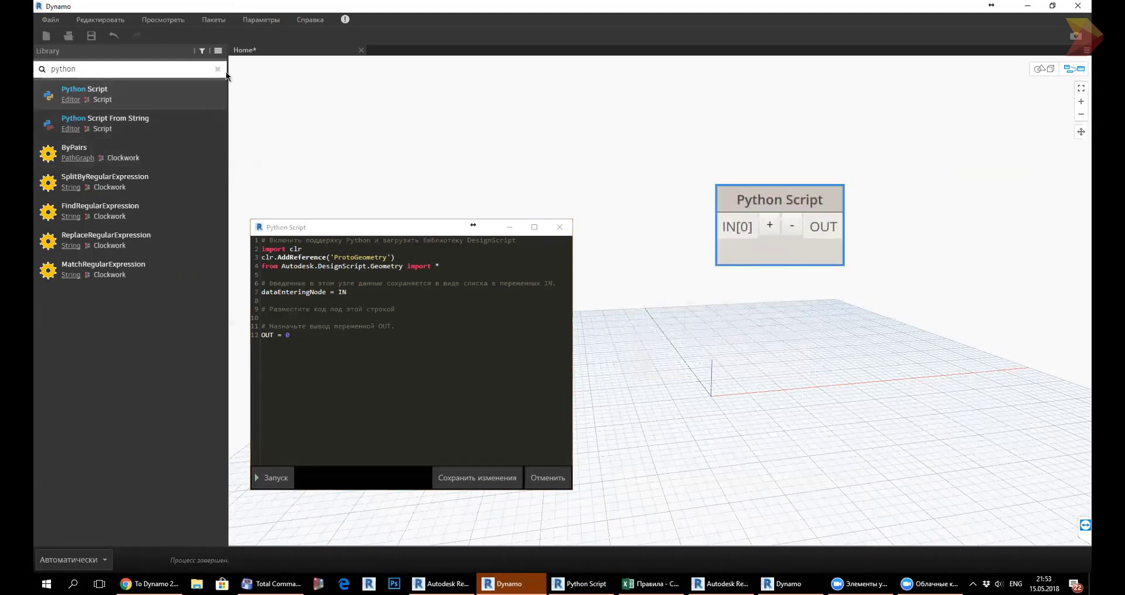
Search 'Python' again and place a second Python Script node at the lower right.
click(218, 69)
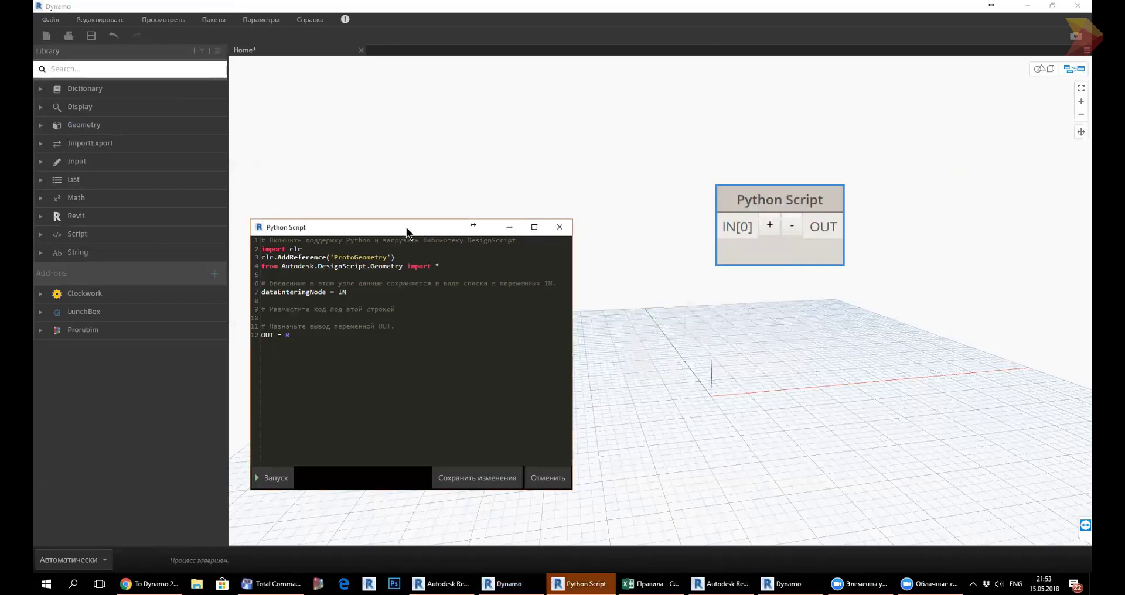
drag(407, 227, 417, 209)
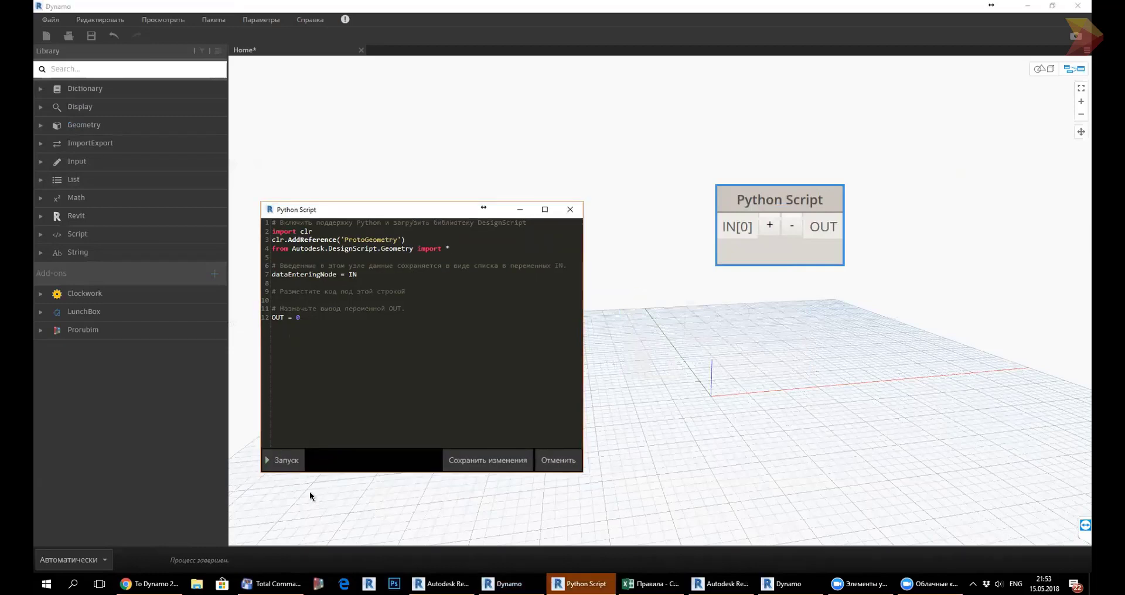
click(288, 462)
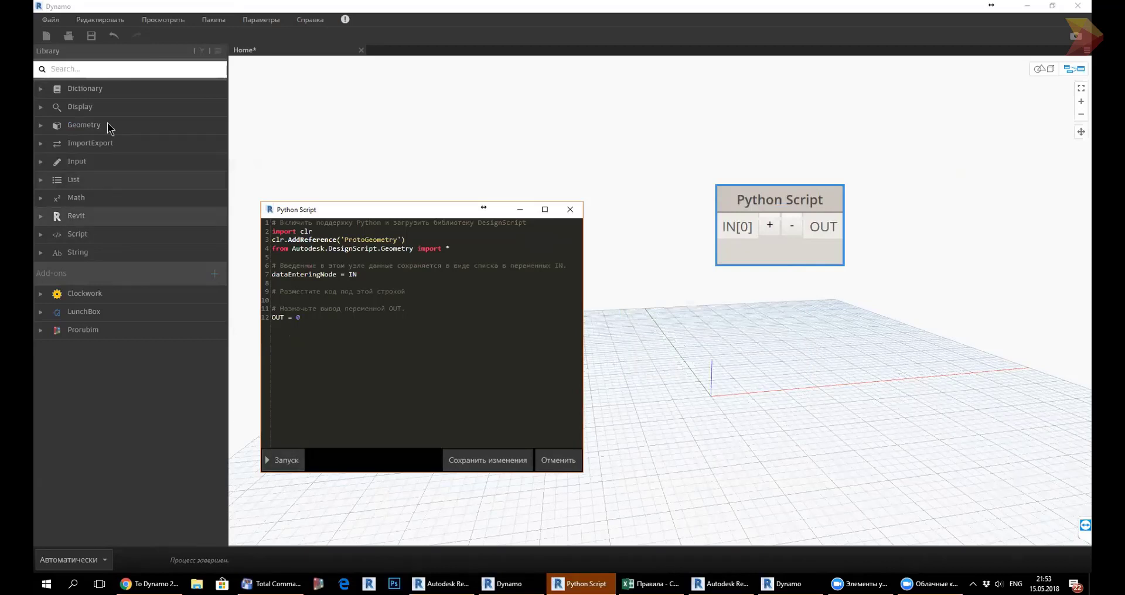
click(112, 69)
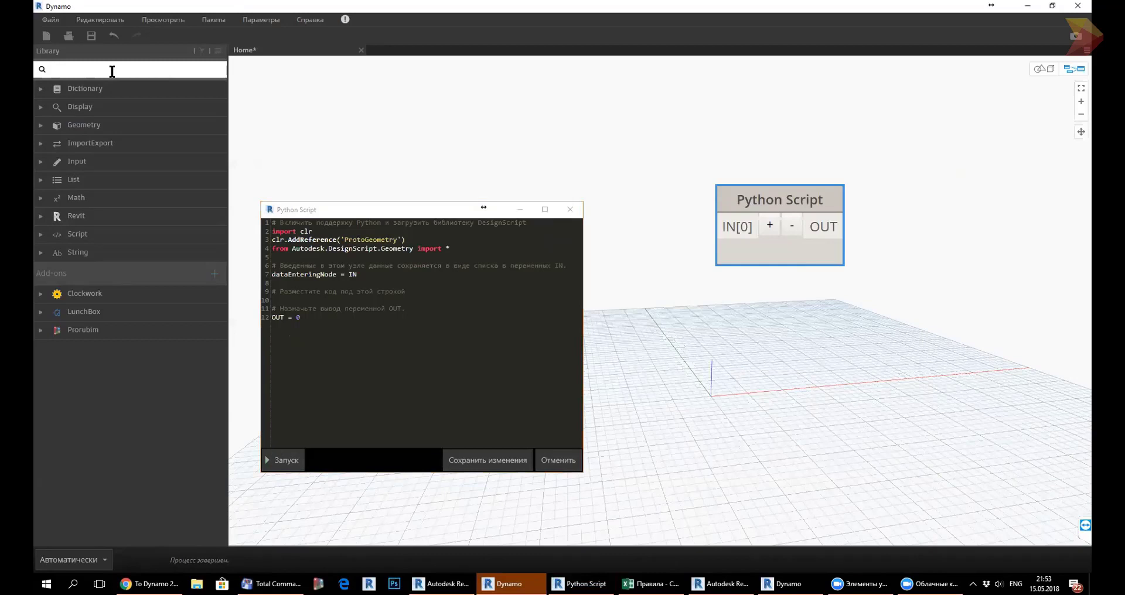
text(Py)
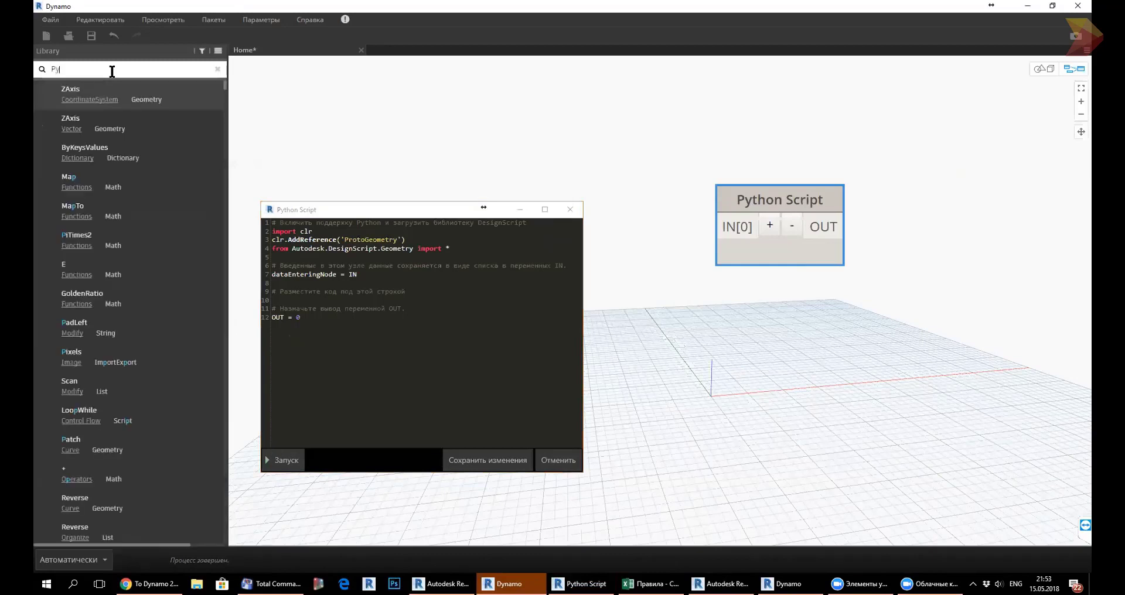
text(thon)
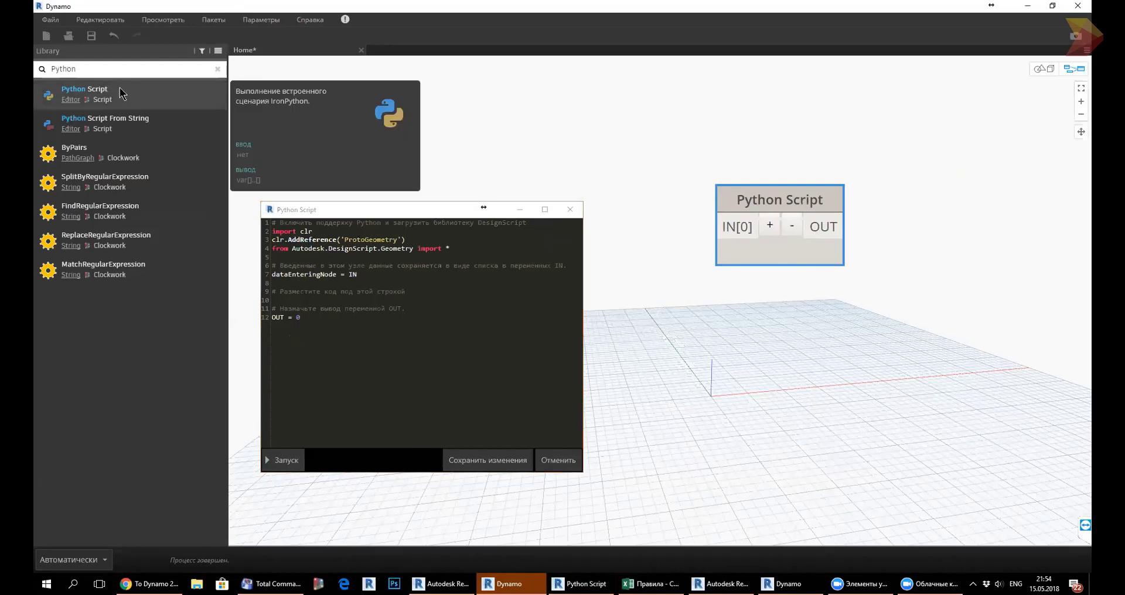
click(120, 95)
drag(705, 273, 968, 311)
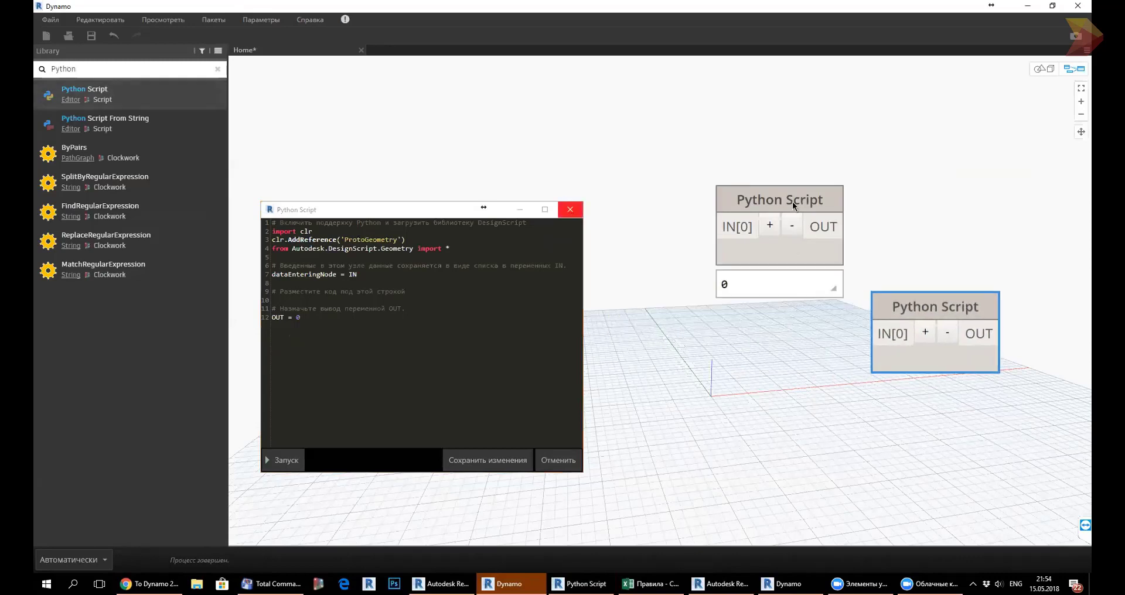
Arrange the two Python Script nodes and close both code editors.
drag(792, 202, 741, 212)
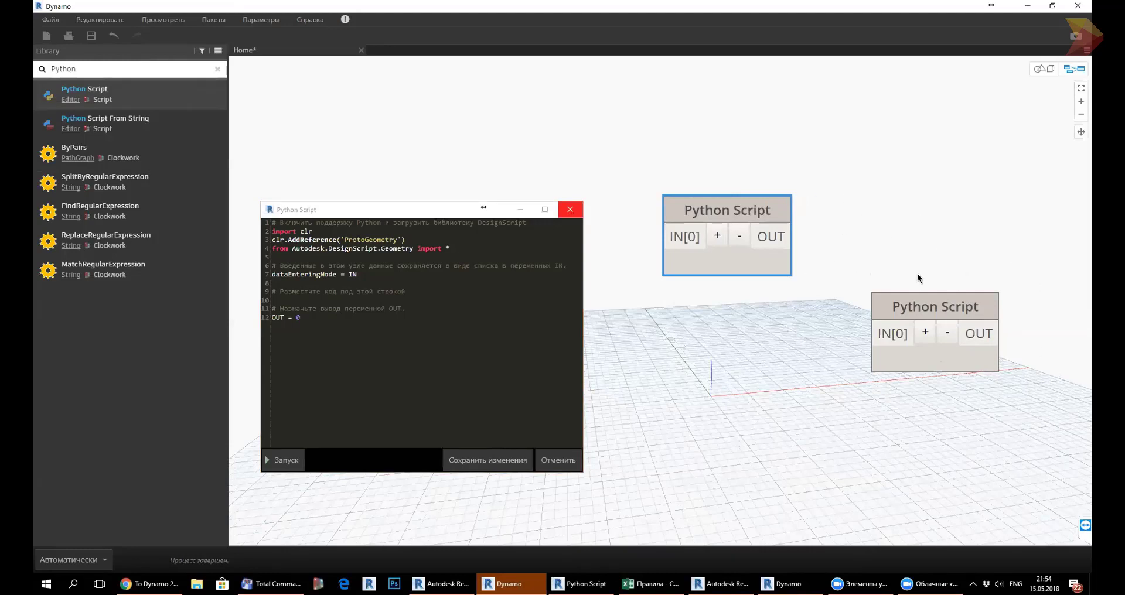
drag(908, 308, 922, 300)
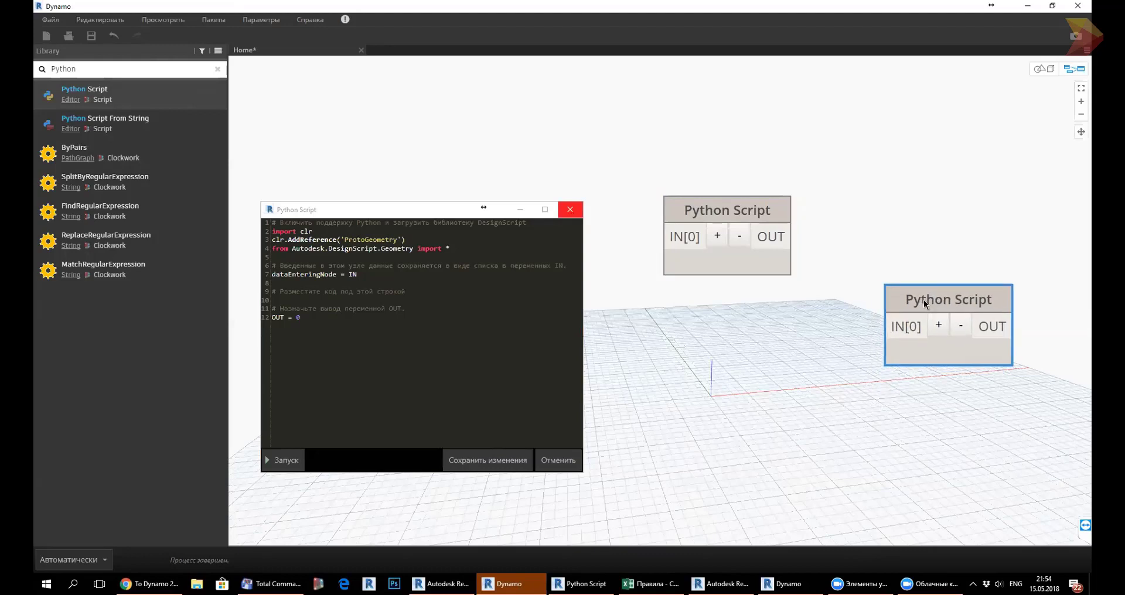
double_click(922, 354)
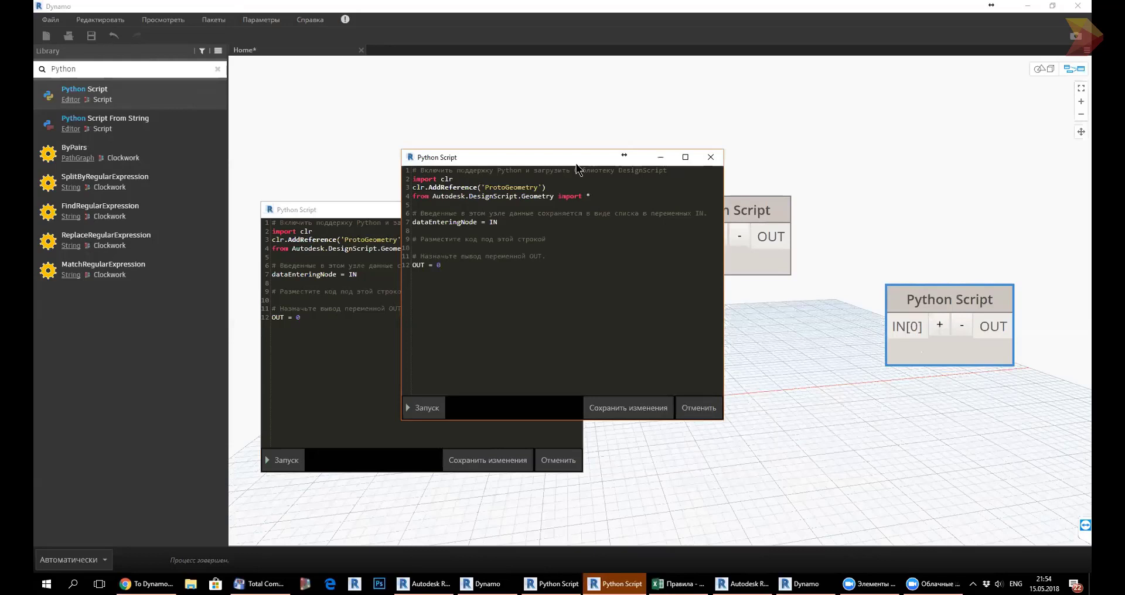
drag(576, 163, 495, 112)
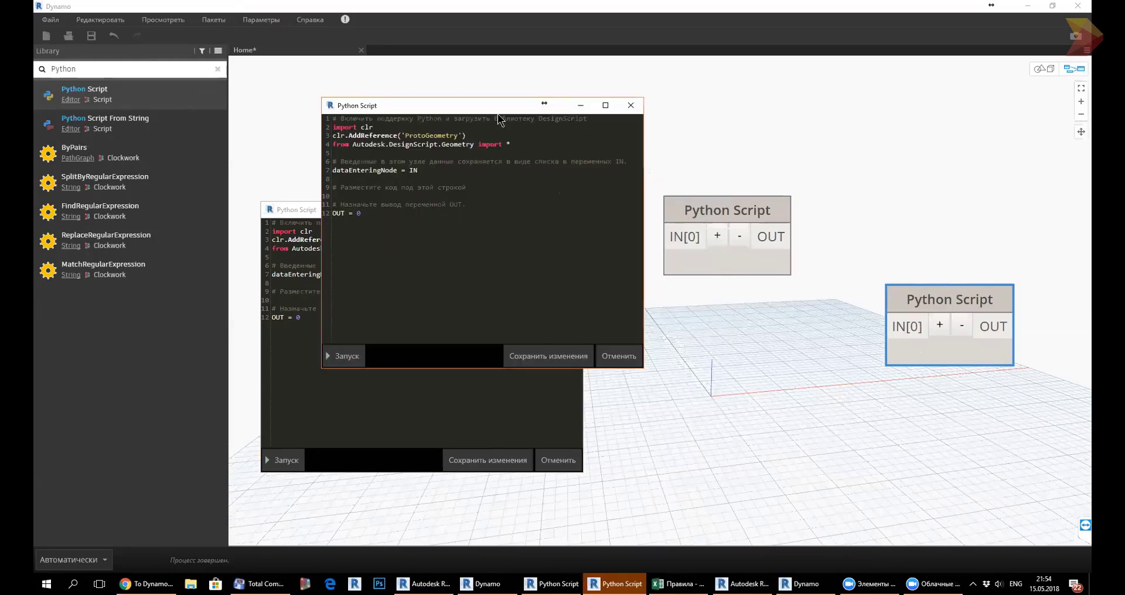
click(631, 107)
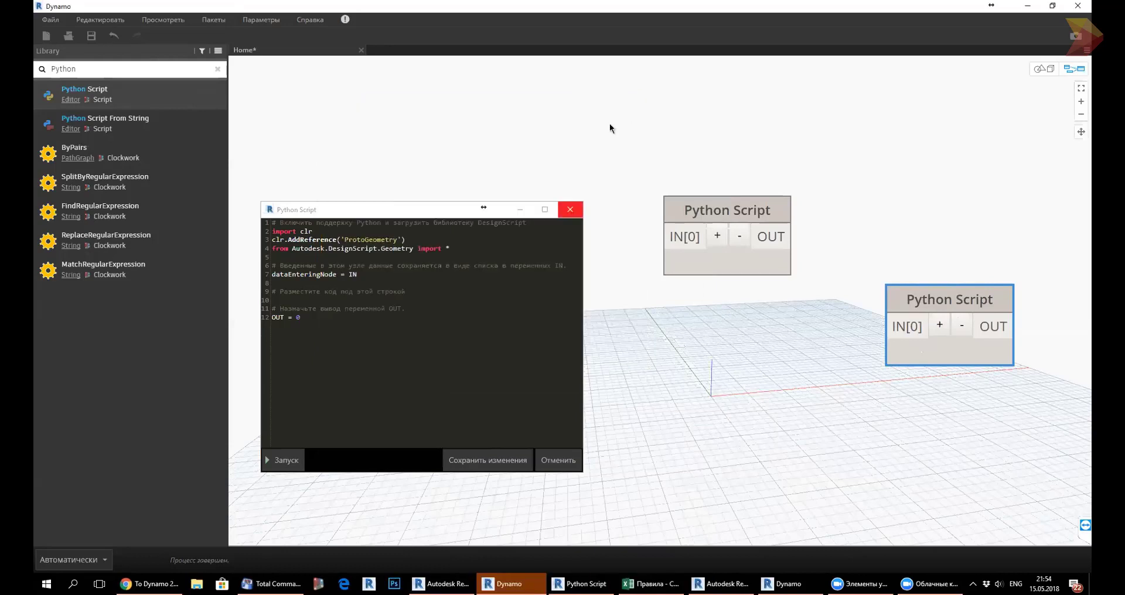
click(570, 207)
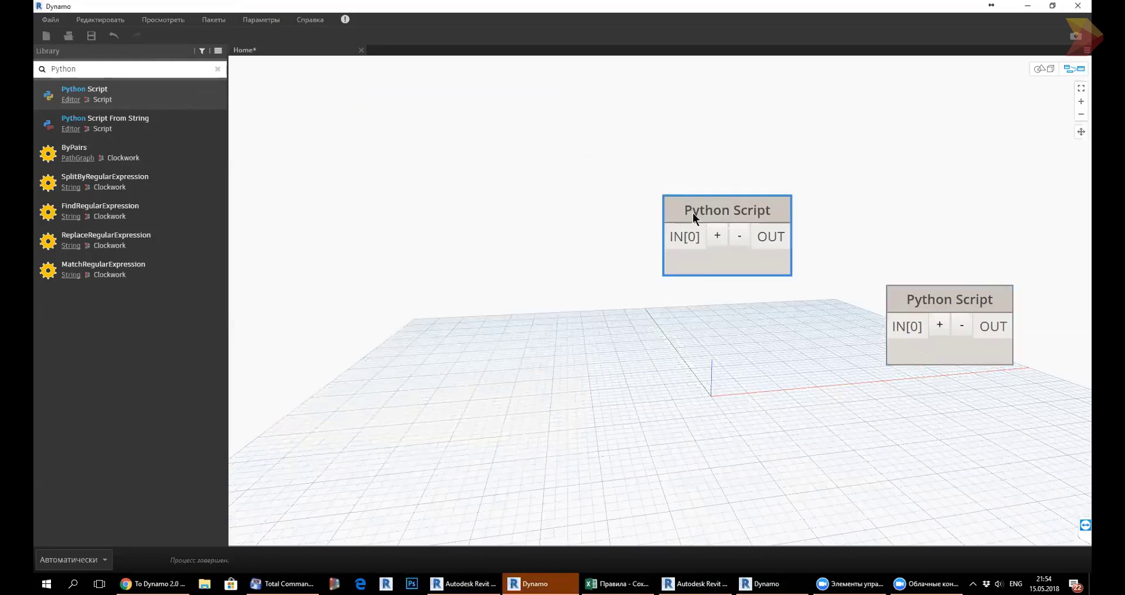
Rename the upper Python node to py.MakeSomeTests and open its code editor showing the template.
double_click(692, 213)
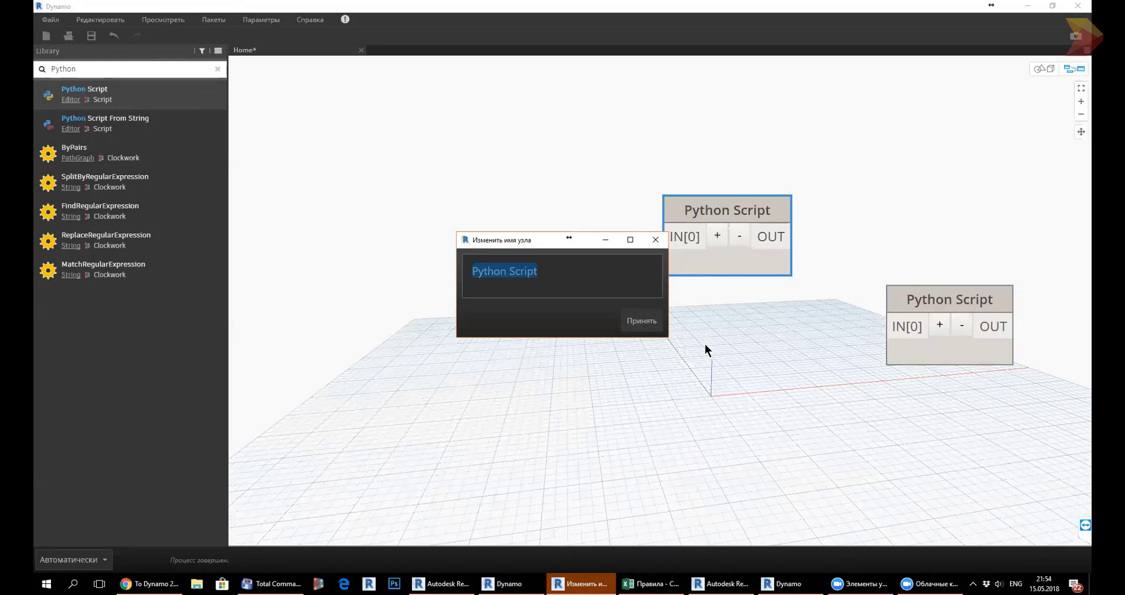
text(py)
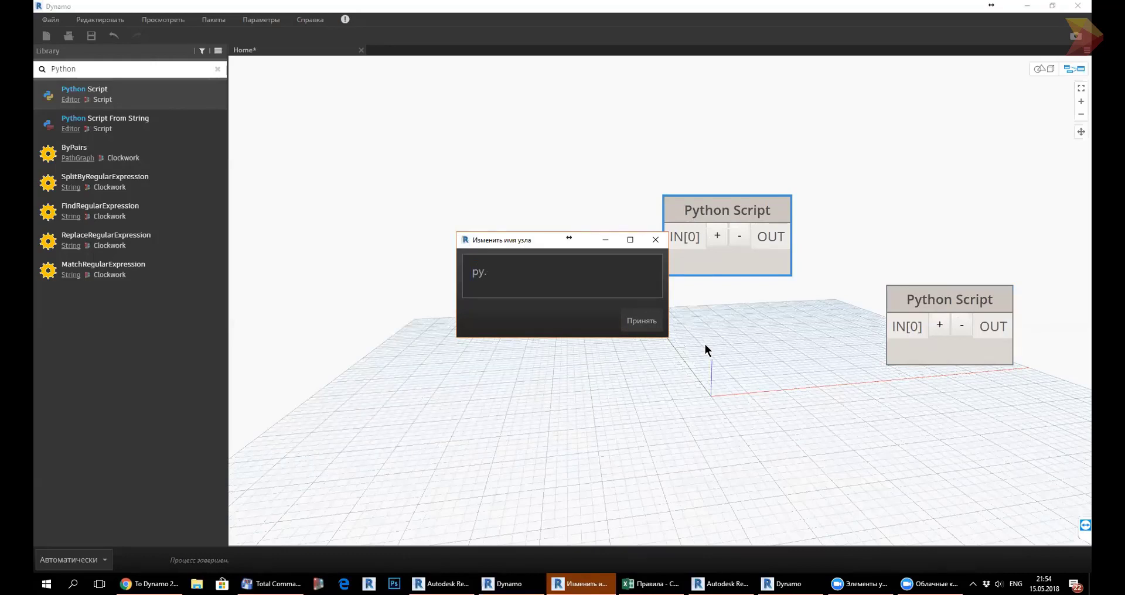
text(.M)
text(akeTe)
text(s)
key(BackSpace)
key(BackSpace)
key(BackSpace)
text(Some)
text(Tests)
click(641, 322)
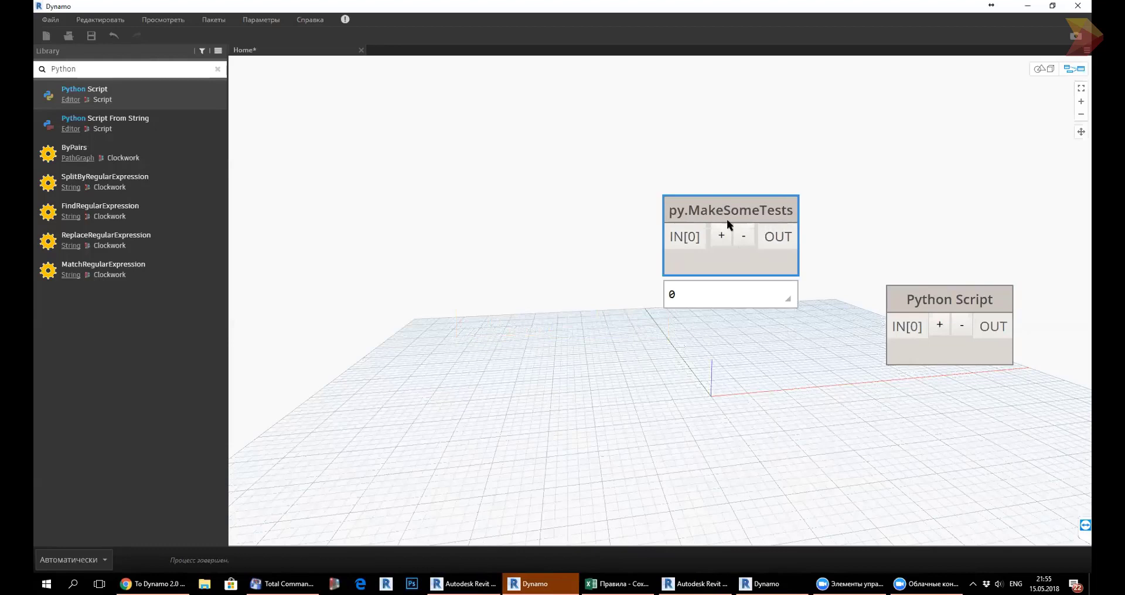
double_click(766, 255)
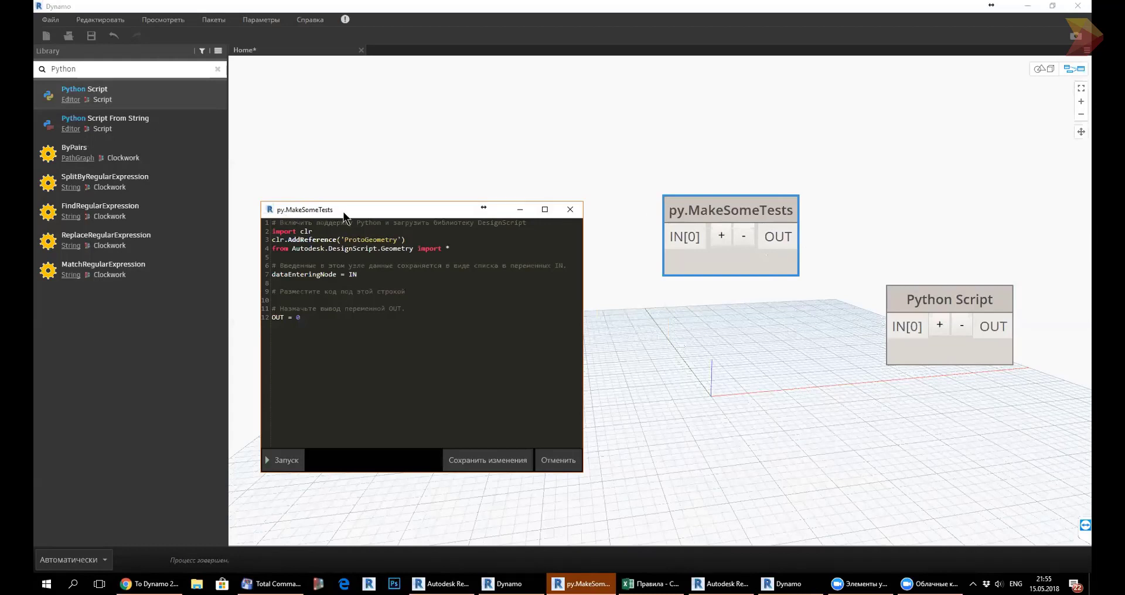
View the other Python Script node's template code, then close both code editors.
double_click(926, 351)
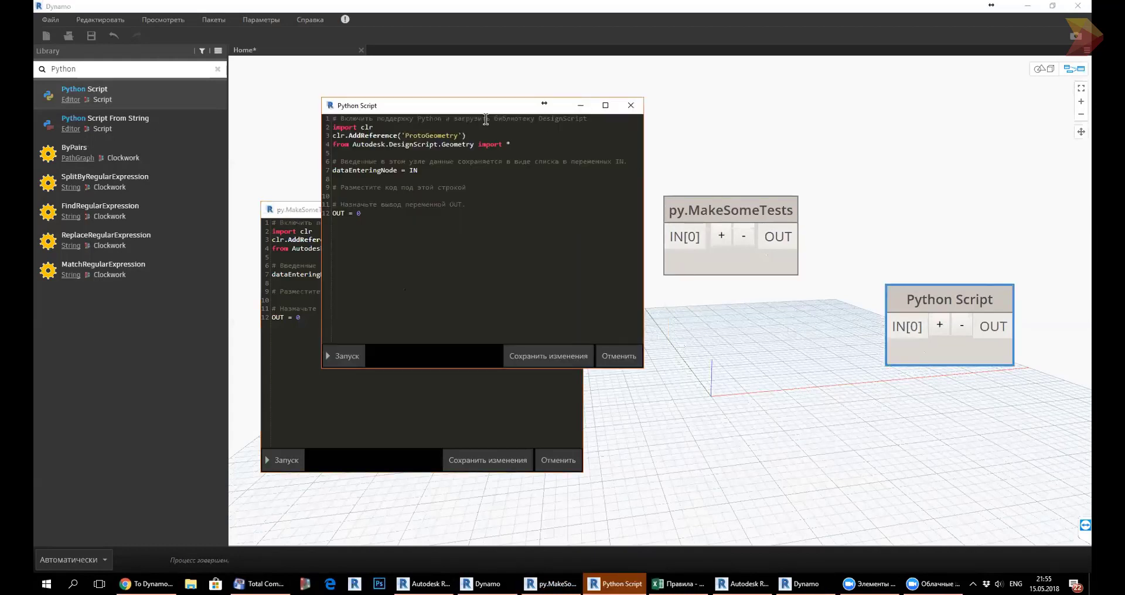
drag(473, 119, 466, 136)
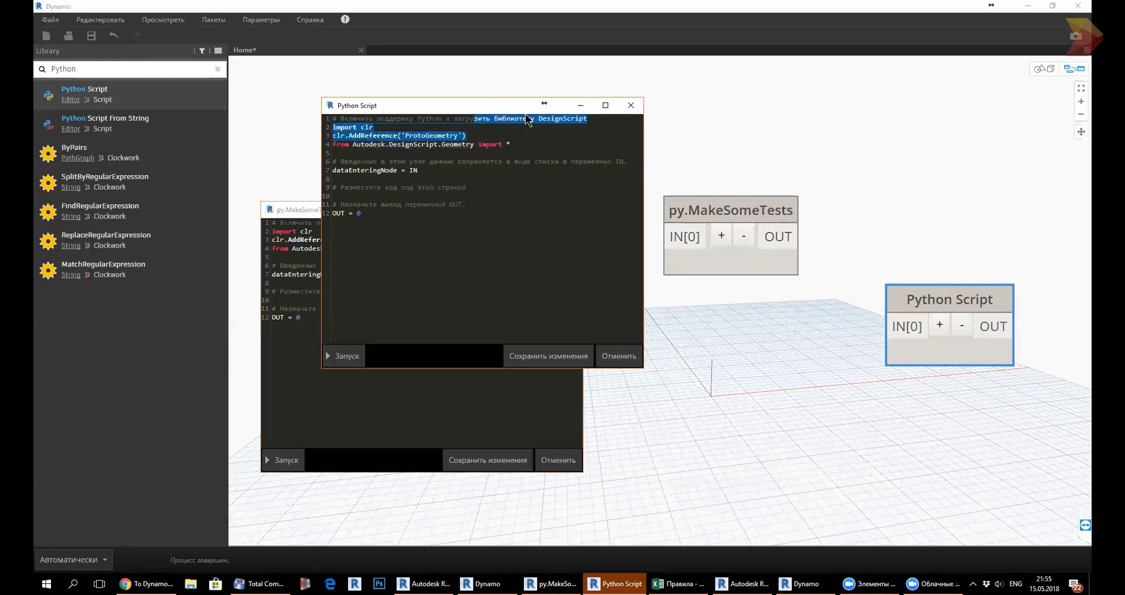
drag(525, 114, 813, 166)
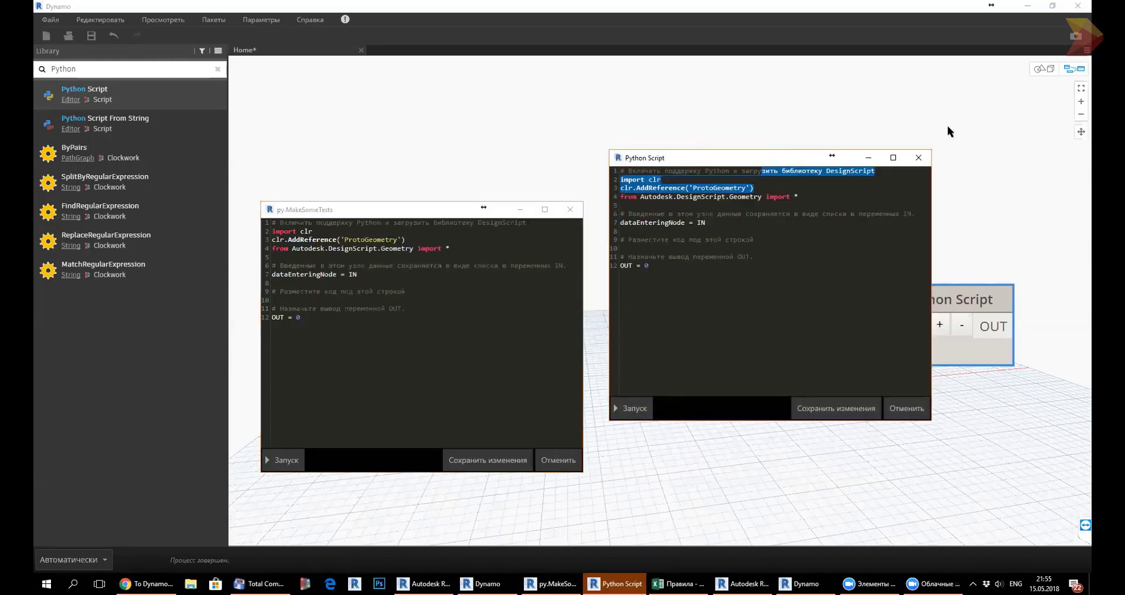
click(923, 162)
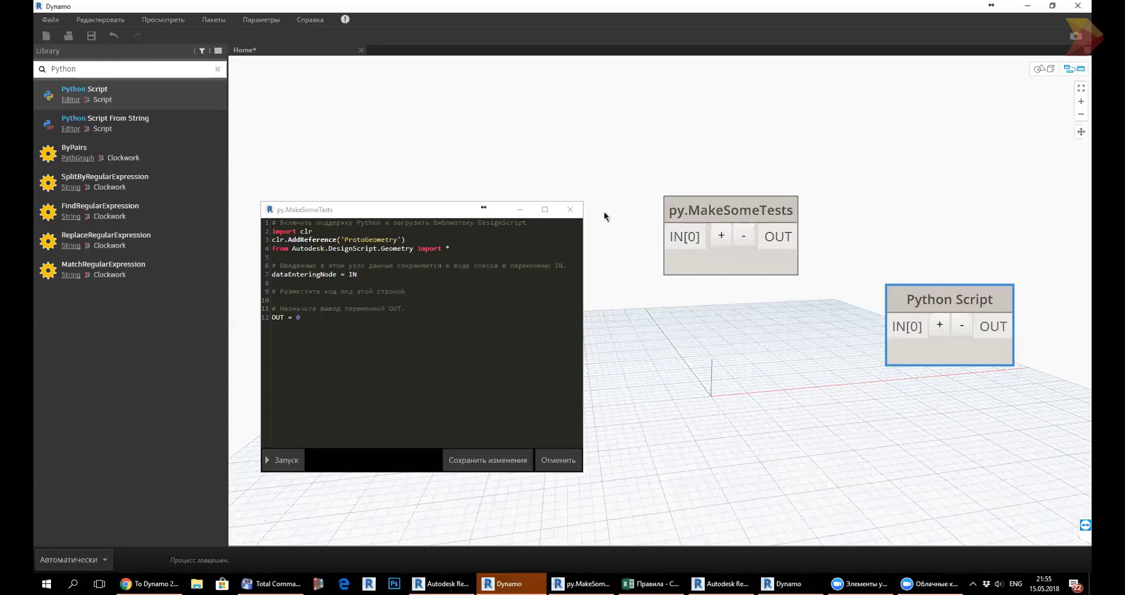
click(570, 209)
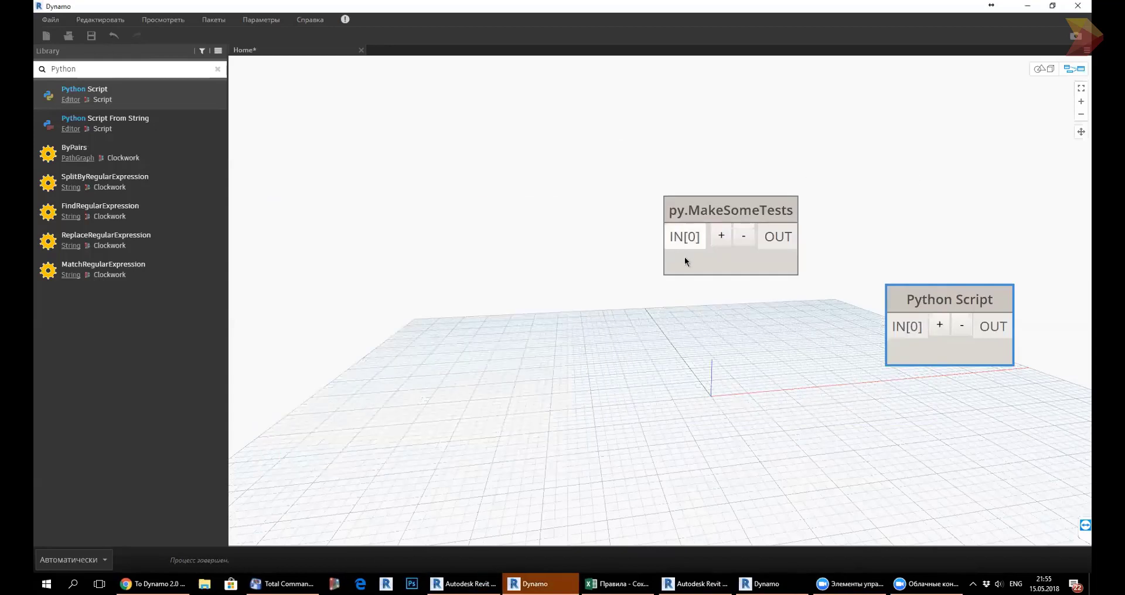
Shift py.MakeSomeTests up and left, reopen its editor, and select all twelve template lines.
mouse_move(682, 248)
mouse_down()
mouse_move(620, 201)
mouse_move(594, 208)
mouse_up()
double_click(606, 210)
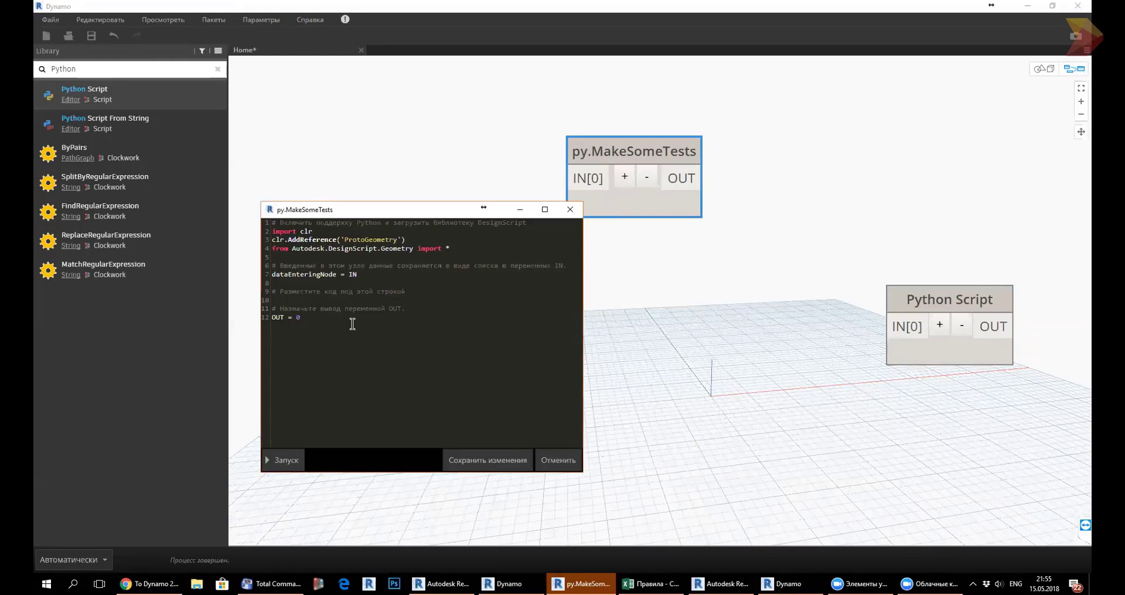
drag(338, 319, 250, 218)
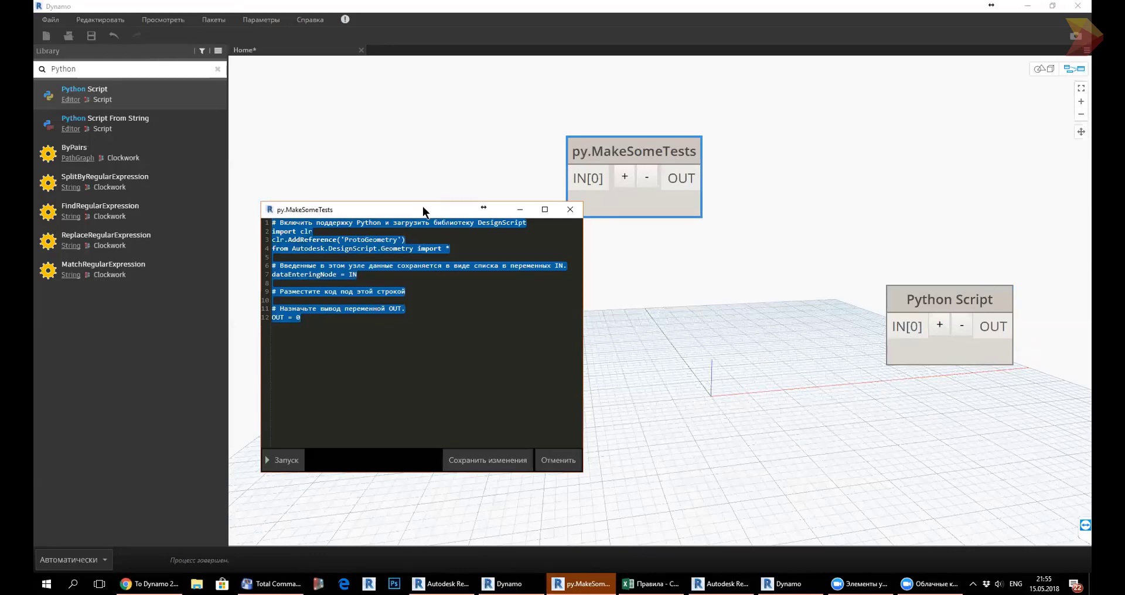
drag(423, 211, 396, 153)
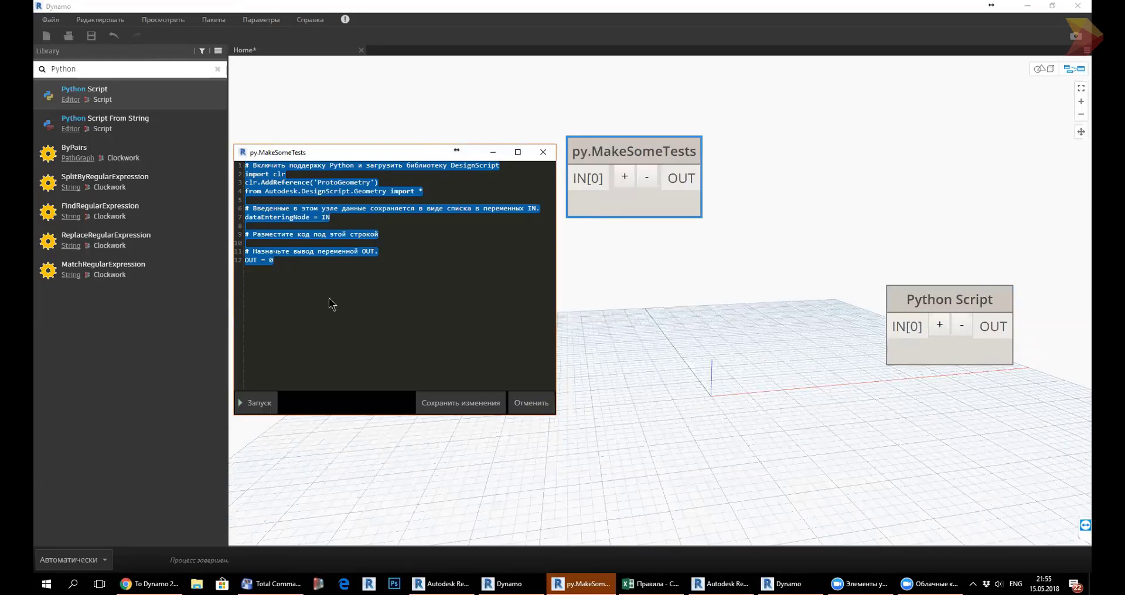
click(287, 261)
key(ctrl+a)
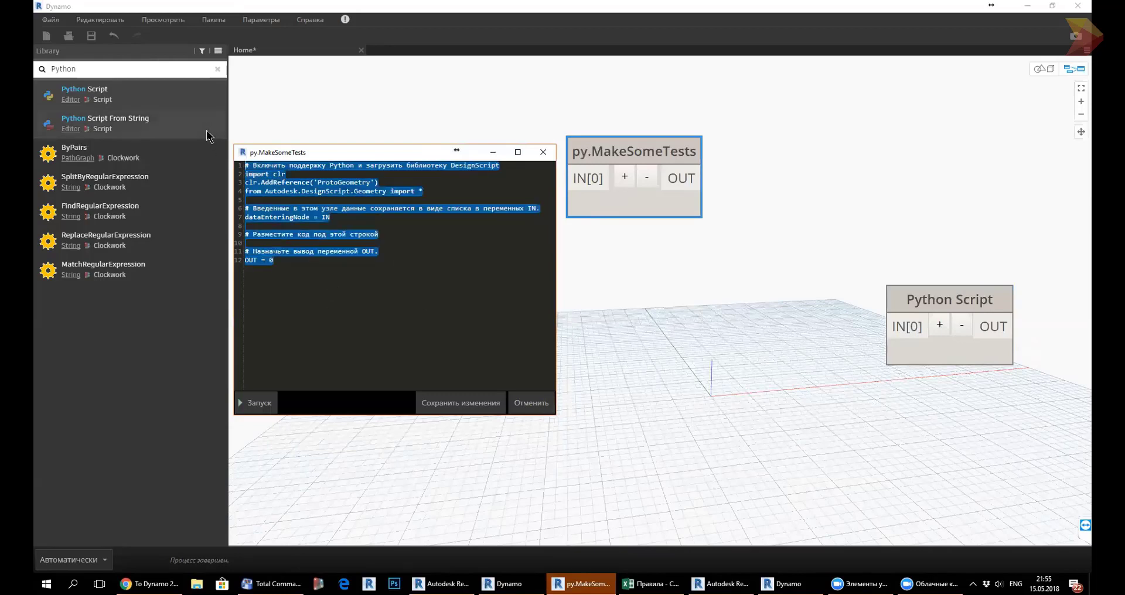
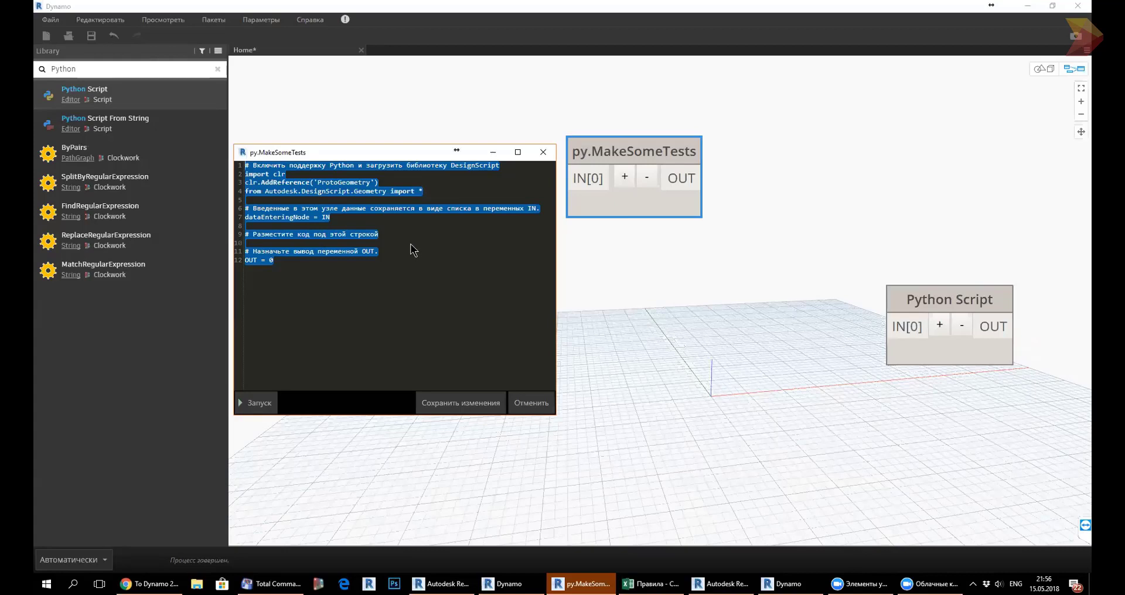
Highlight the template code in the py.MakeSomeTests Python editor, then close that editor window.
click(411, 264)
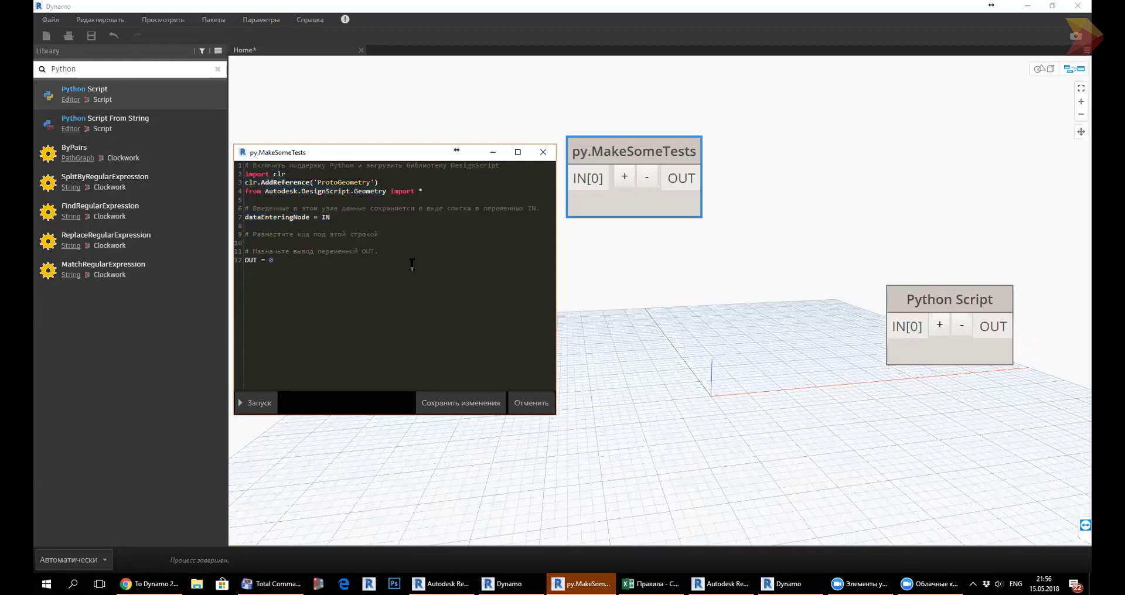
drag(285, 262, 234, 154)
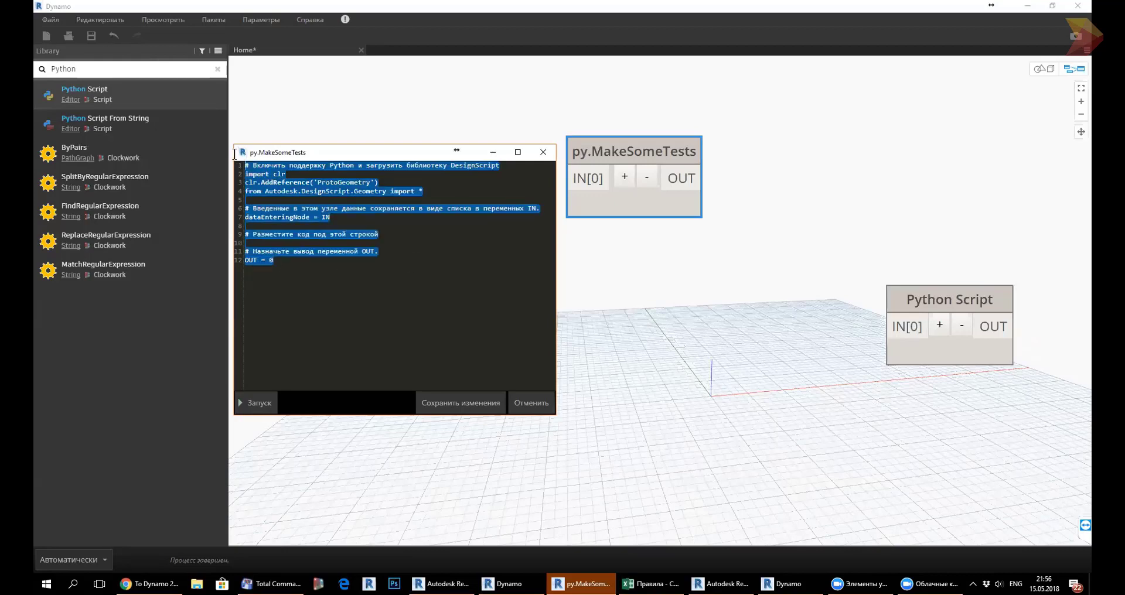
click(543, 152)
mouse_move(535, 584)
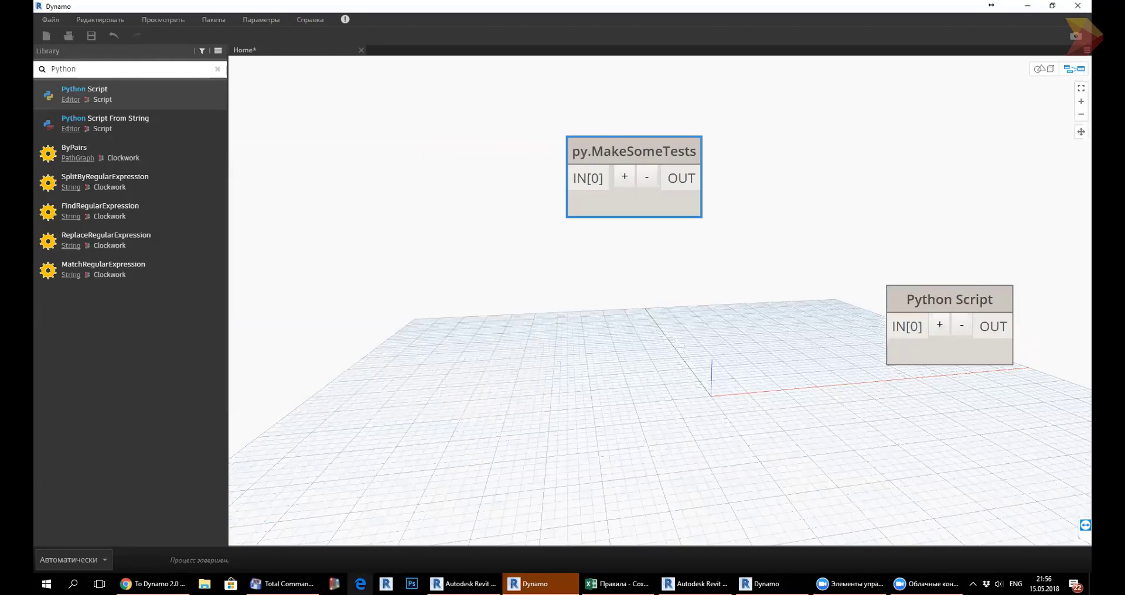
In Total Commander, browse the path bar through AppData\Roaming to the Dynamo Core 2.0 folder.
click(285, 584)
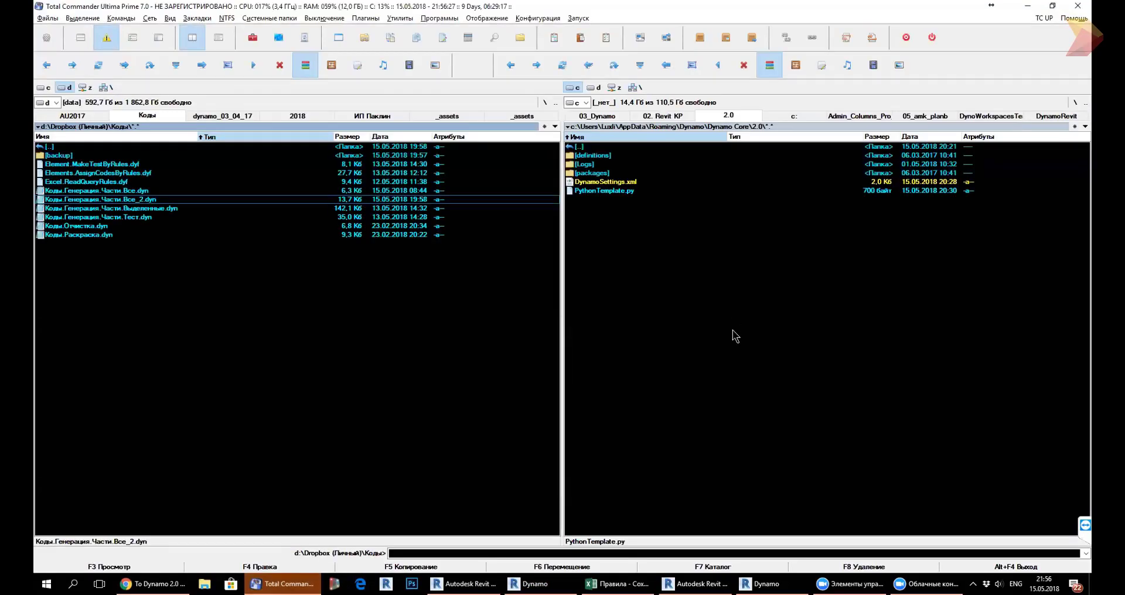
click(601, 128)
click(603, 128)
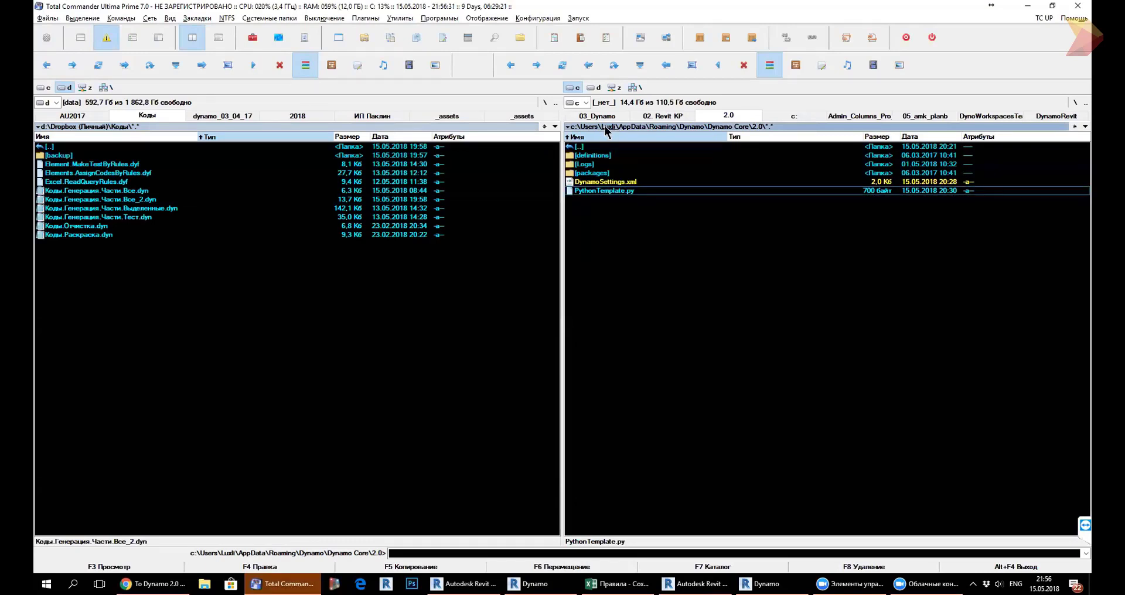
click(599, 129)
click(609, 128)
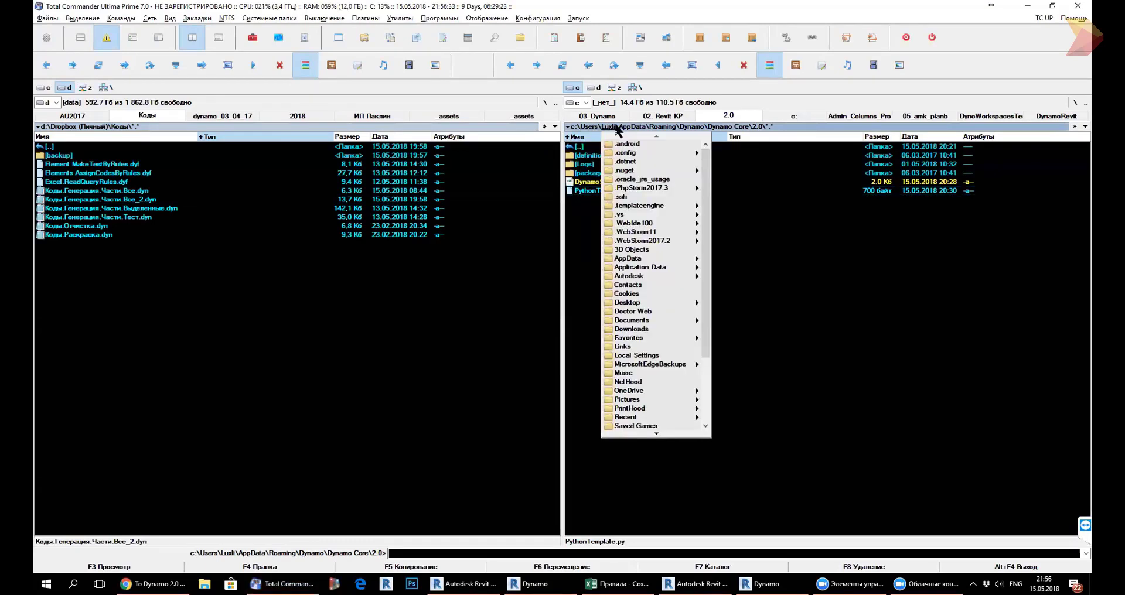
click(611, 128)
click(624, 128)
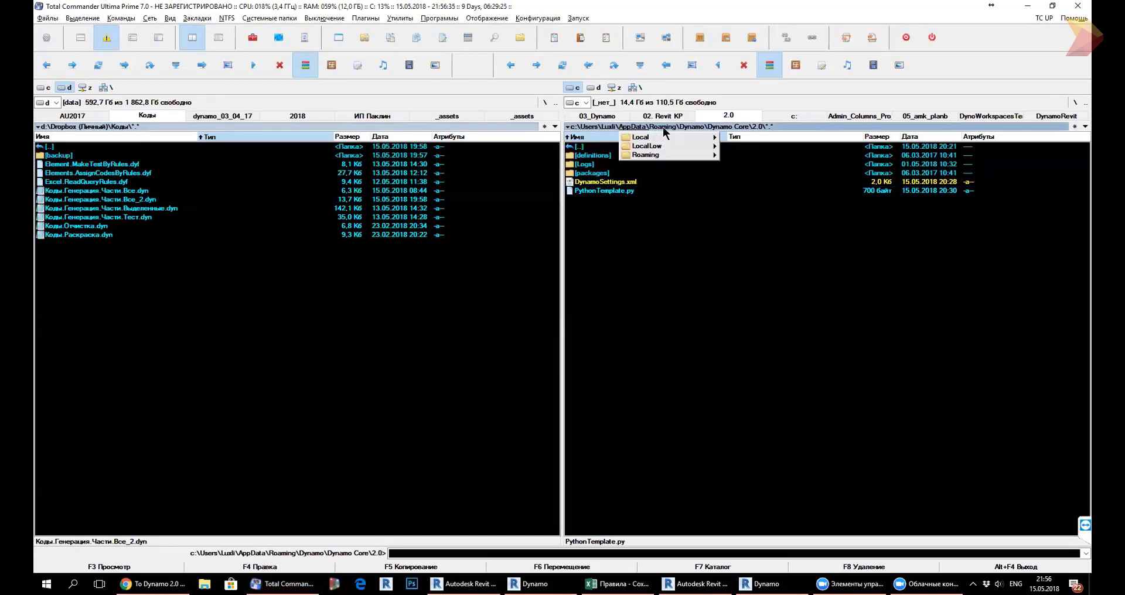
click(666, 128)
click(685, 128)
click(720, 128)
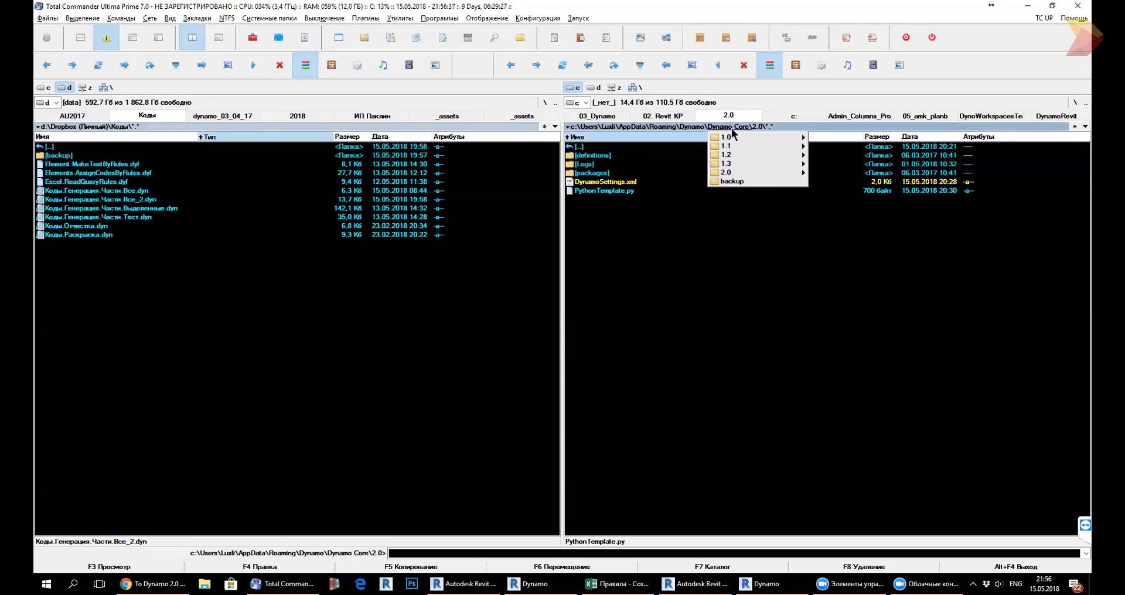
click(758, 130)
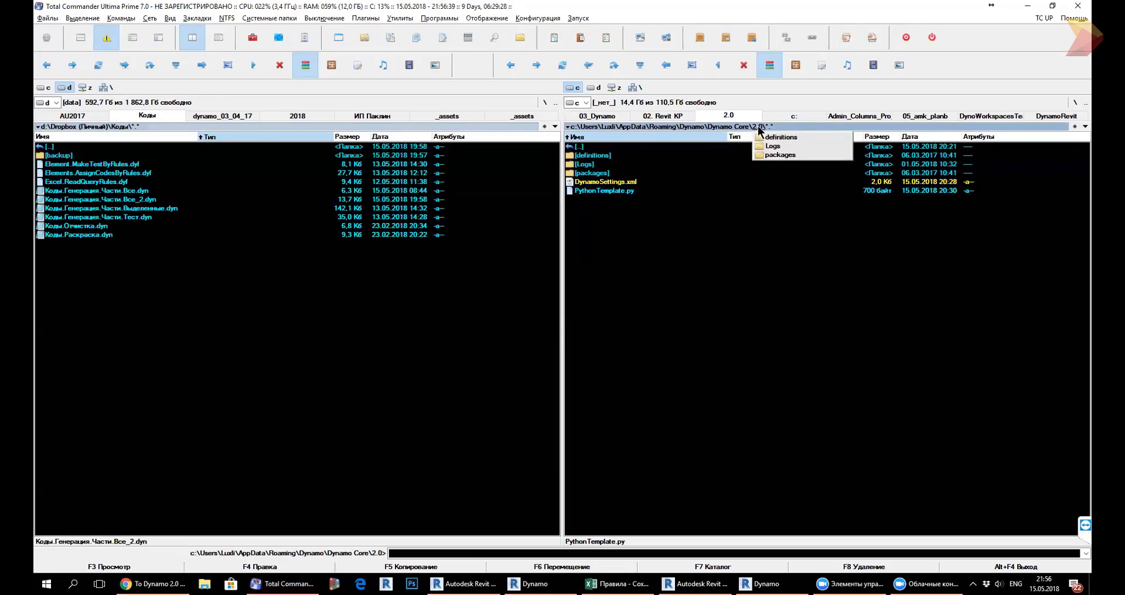
Select DynamoSettings.xml and open it in Notepad++.
click(727, 295)
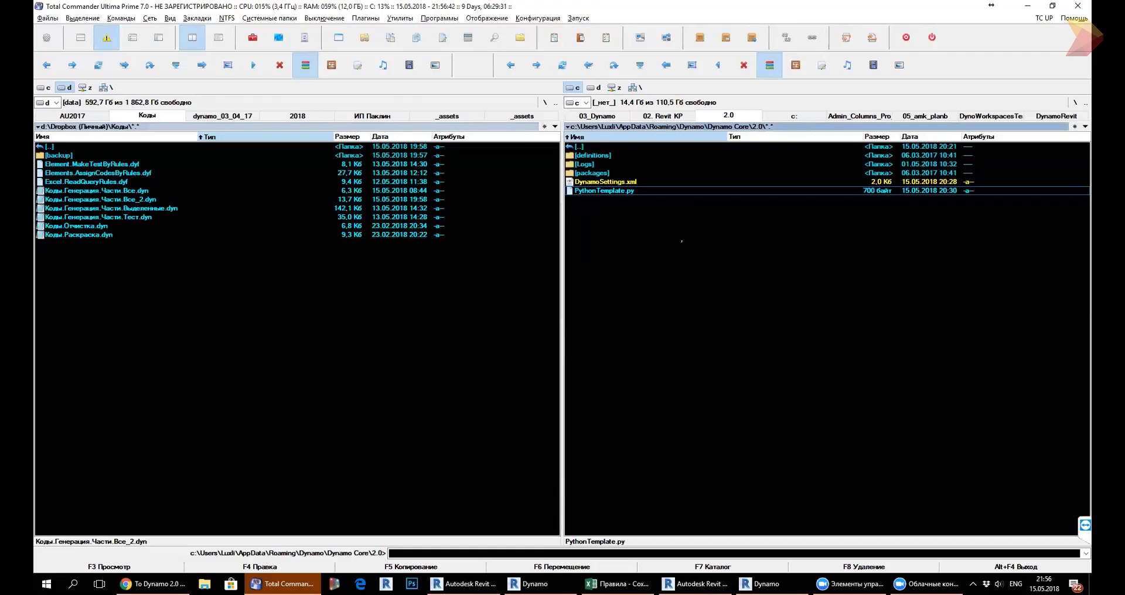
click(588, 182)
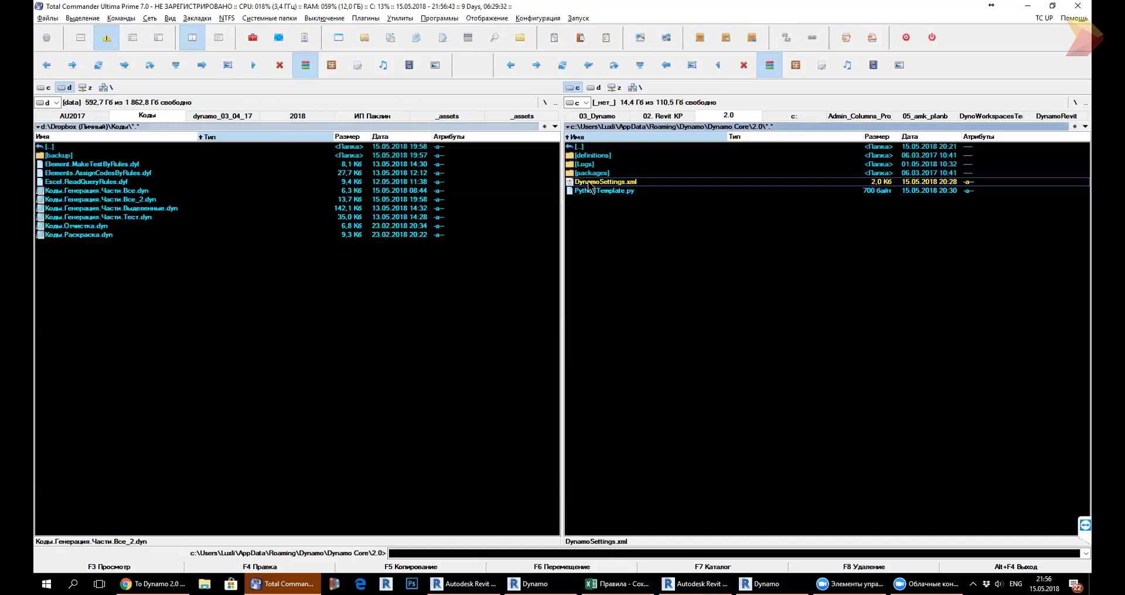
double_click(619, 185)
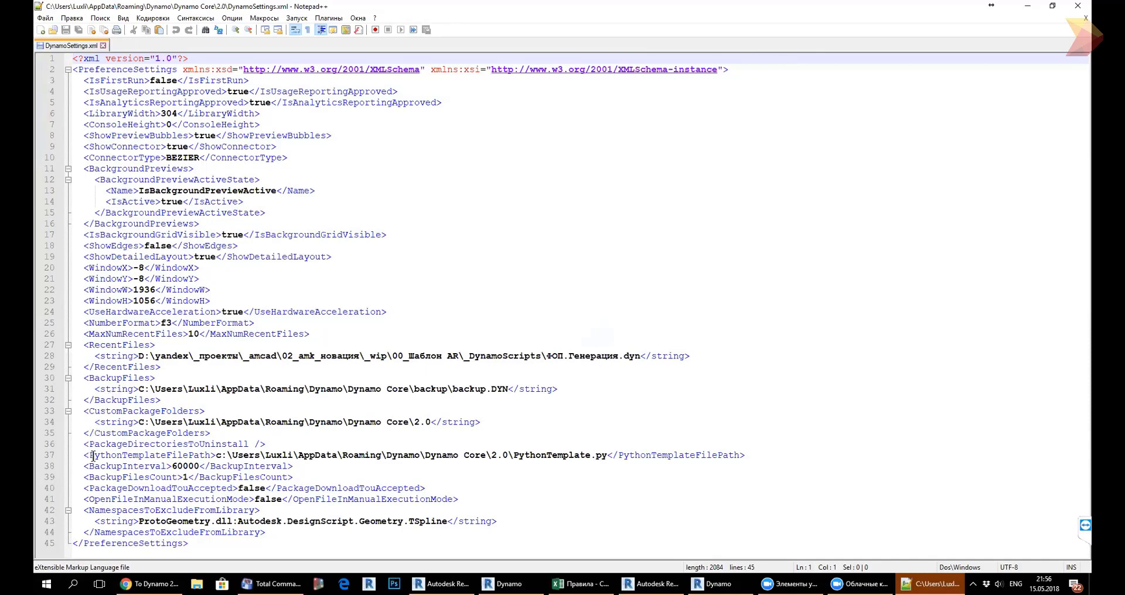
Delete the PythonTemplateFilePath value on line 37 and try a self-closing tag.
drag(84, 456, 605, 456)
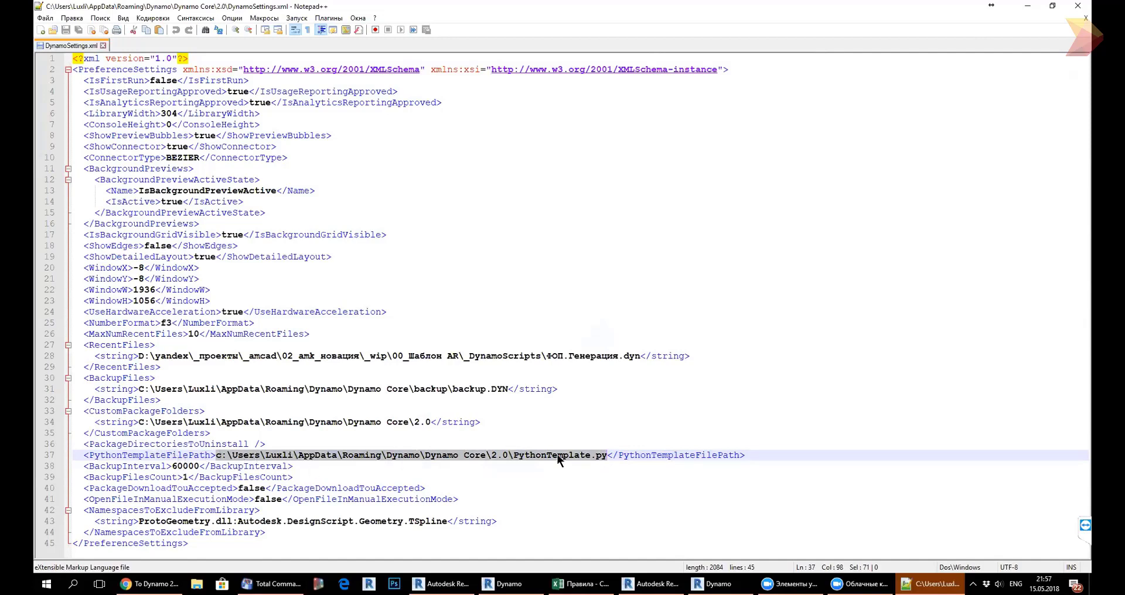
drag(607, 455, 497, 455)
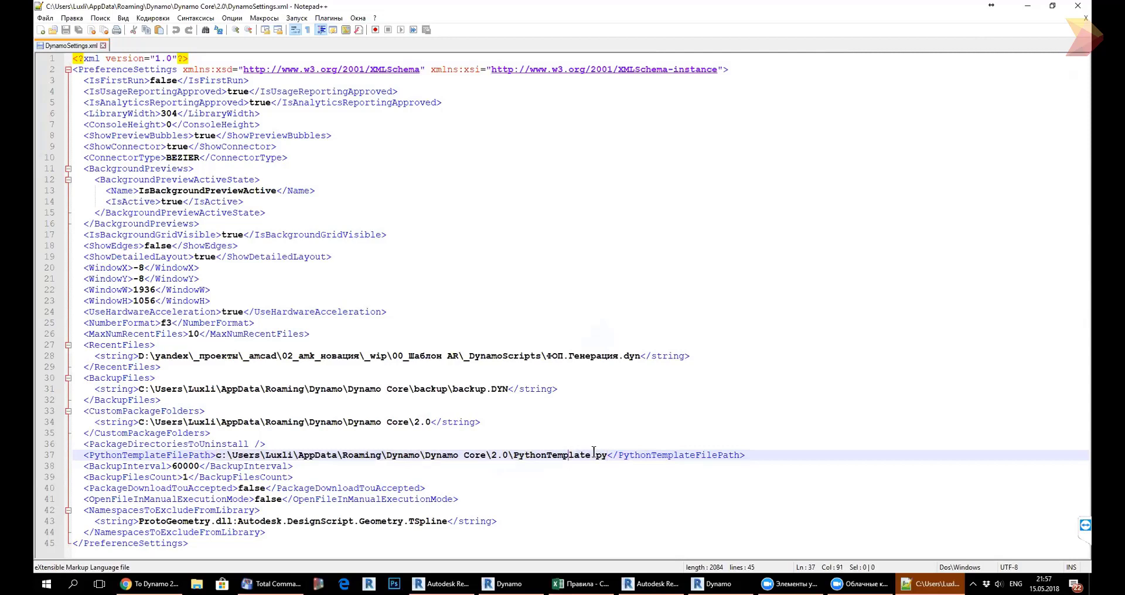
shift+drag(305, 434, 213, 456)
key(ctrl+c)
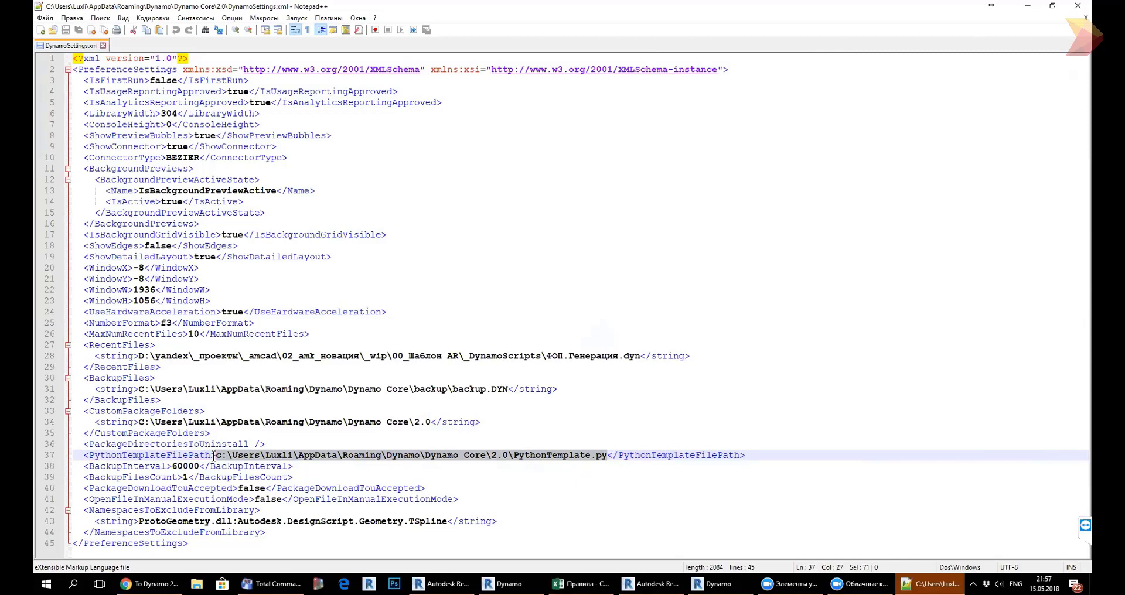
key(Delete)
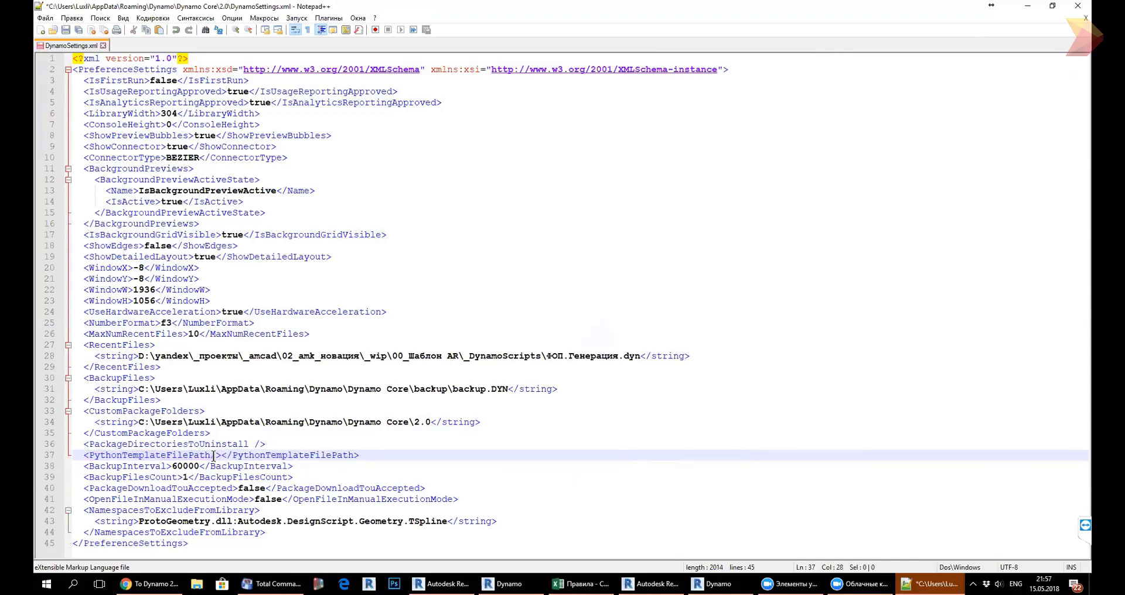
key(shift+End)
text(/>)
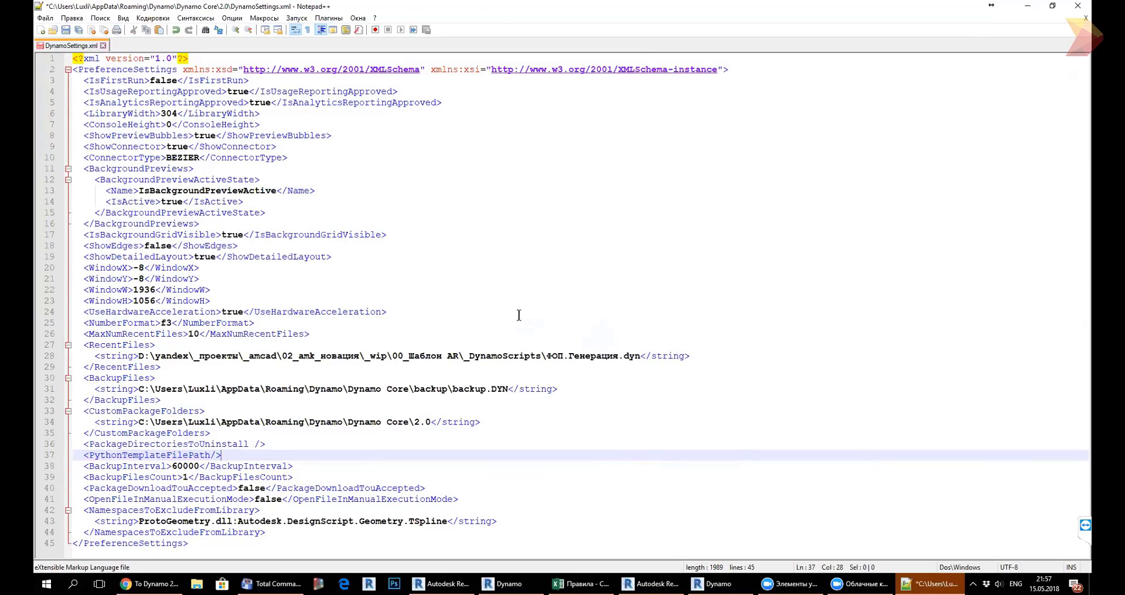
key(Left)
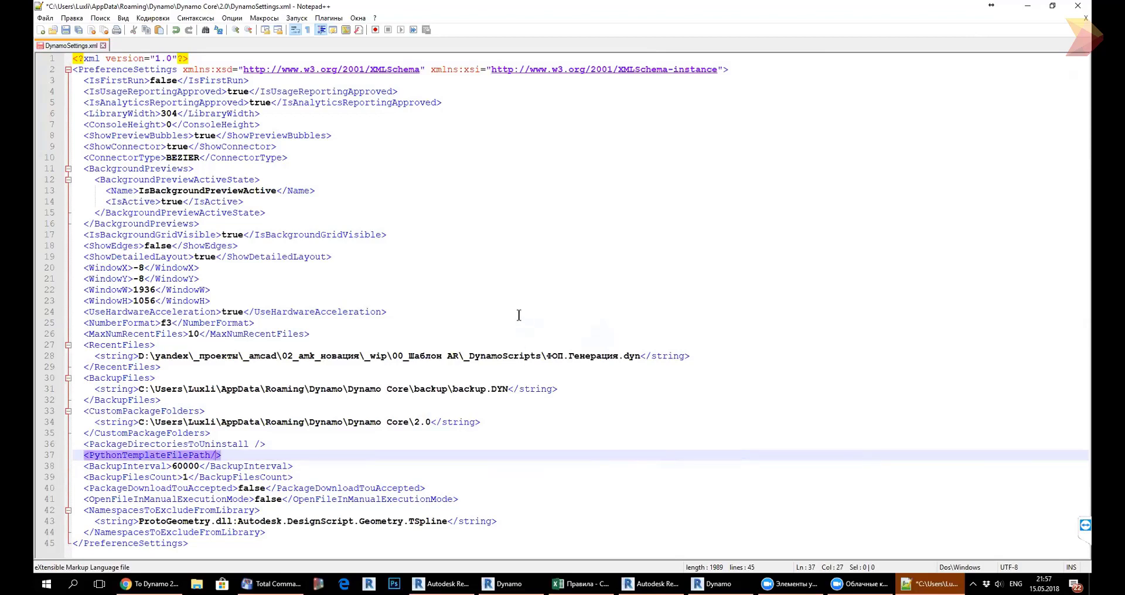
key(BackSpace)
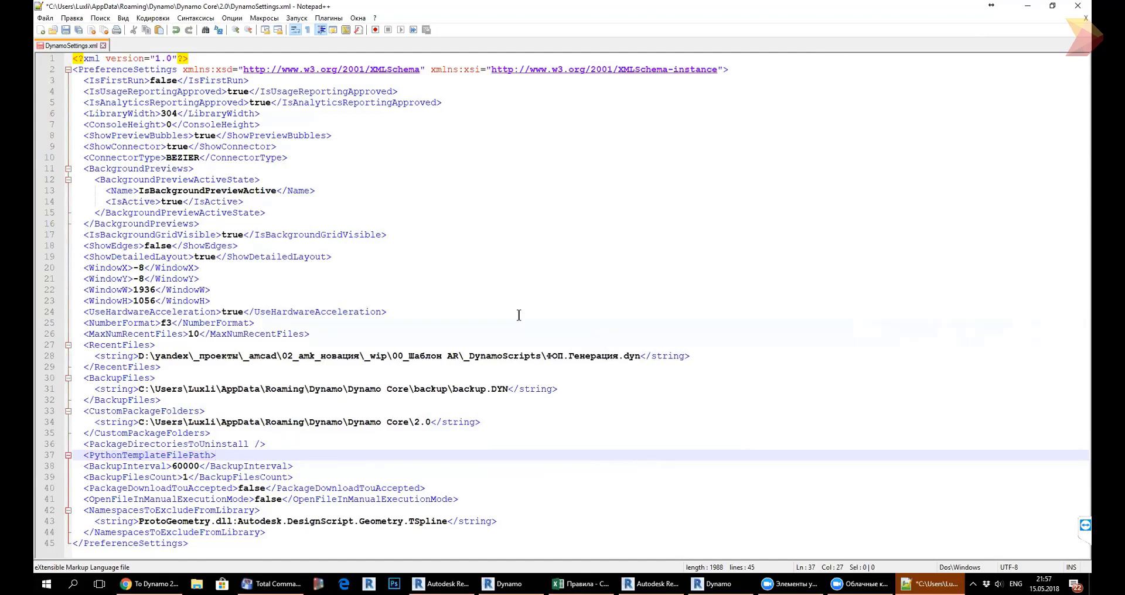
Restore the original PythonTemplate.py path, save DynamoSettings.xml, and close Notepad++.
key(shift+Home)
text(<PythonTemplateFilePath/></PythonTemplateFilePath>)
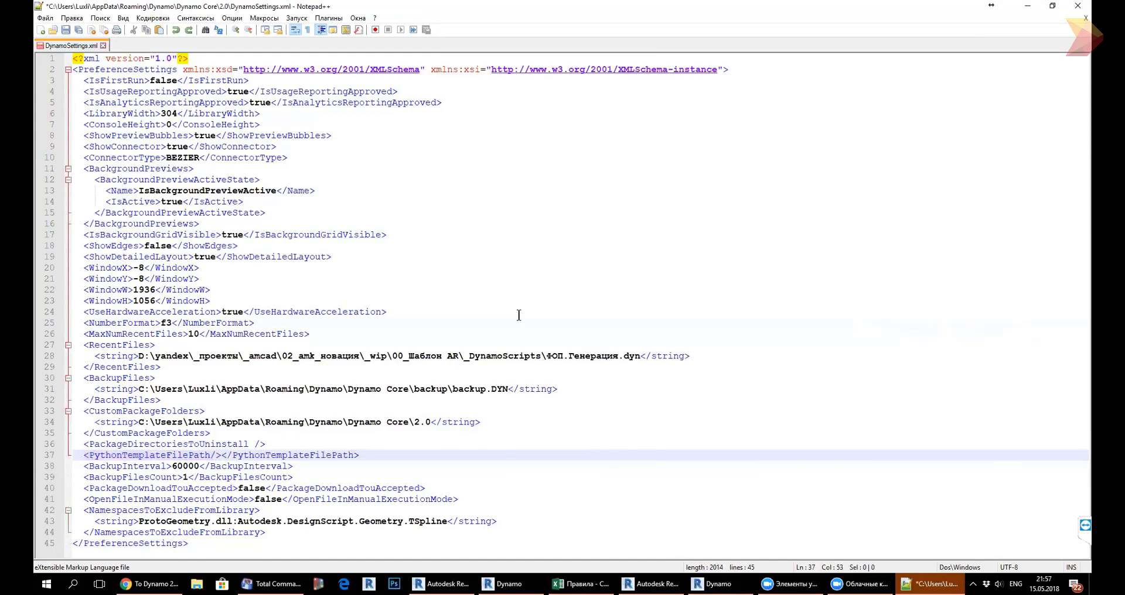
key(ctrl+Left)
key(ctrl+Left)
key(ctrl+Left)
key(Delete)
key(Right)
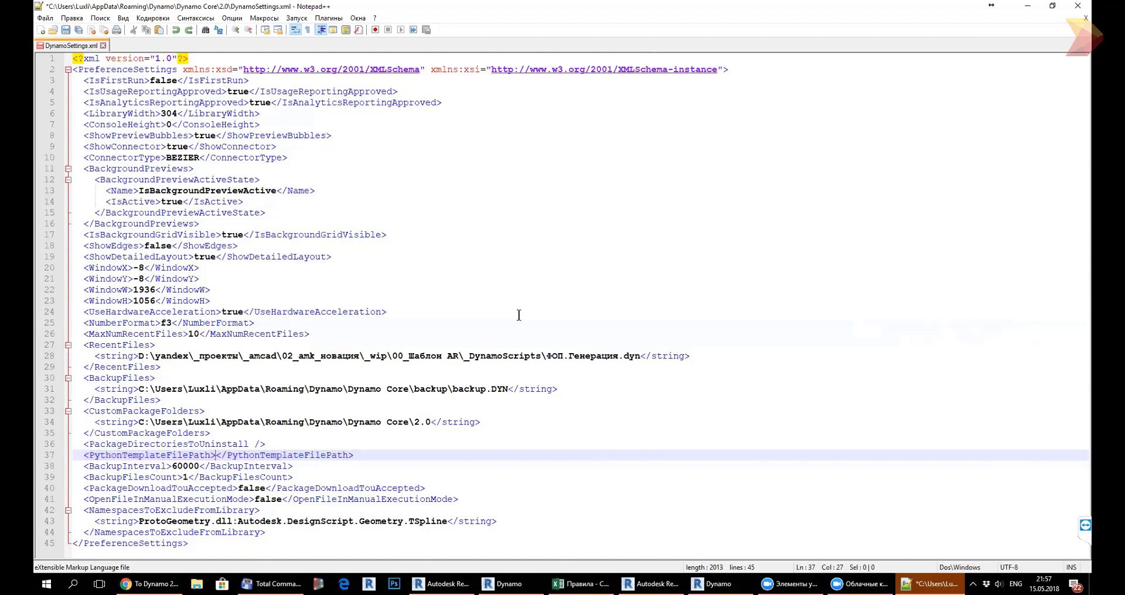
key(ctrl+v)
key(ctrl+s)
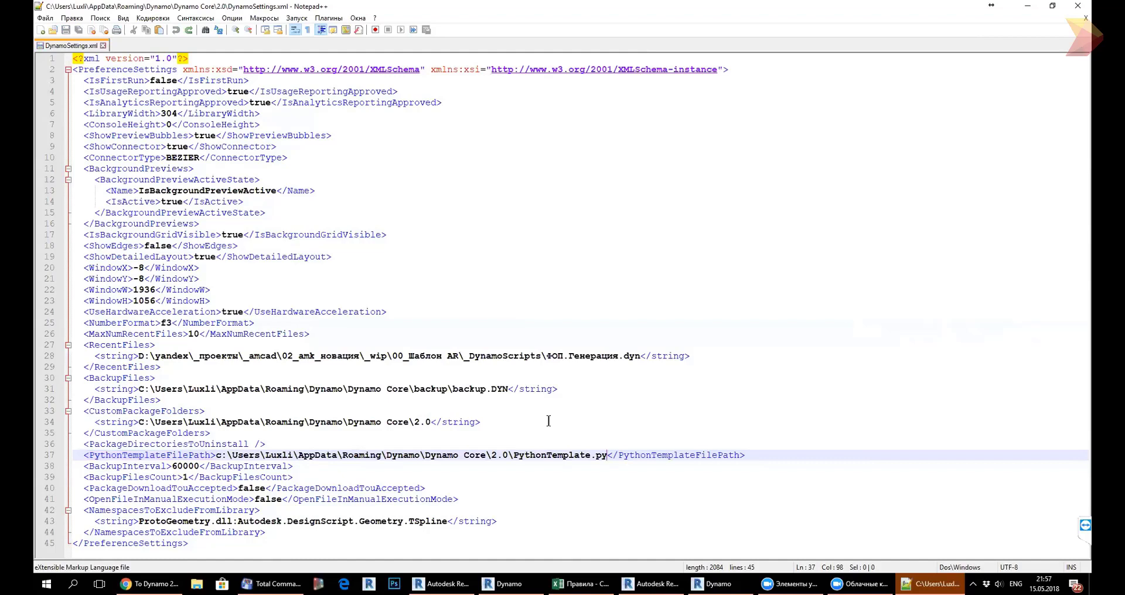
drag(513, 455, 607, 457)
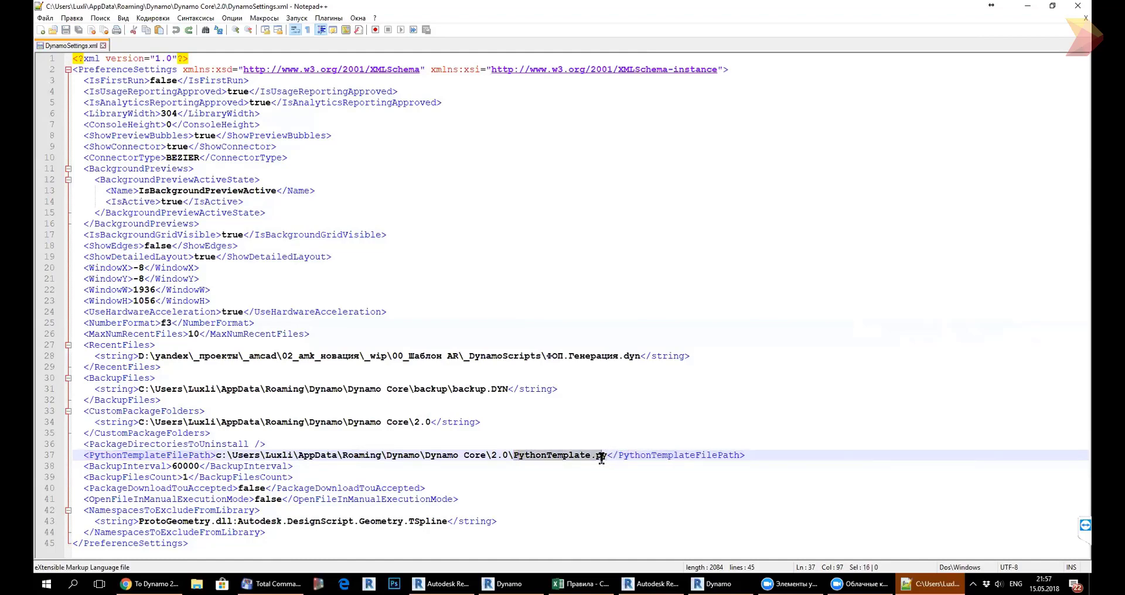
click(1078, 6)
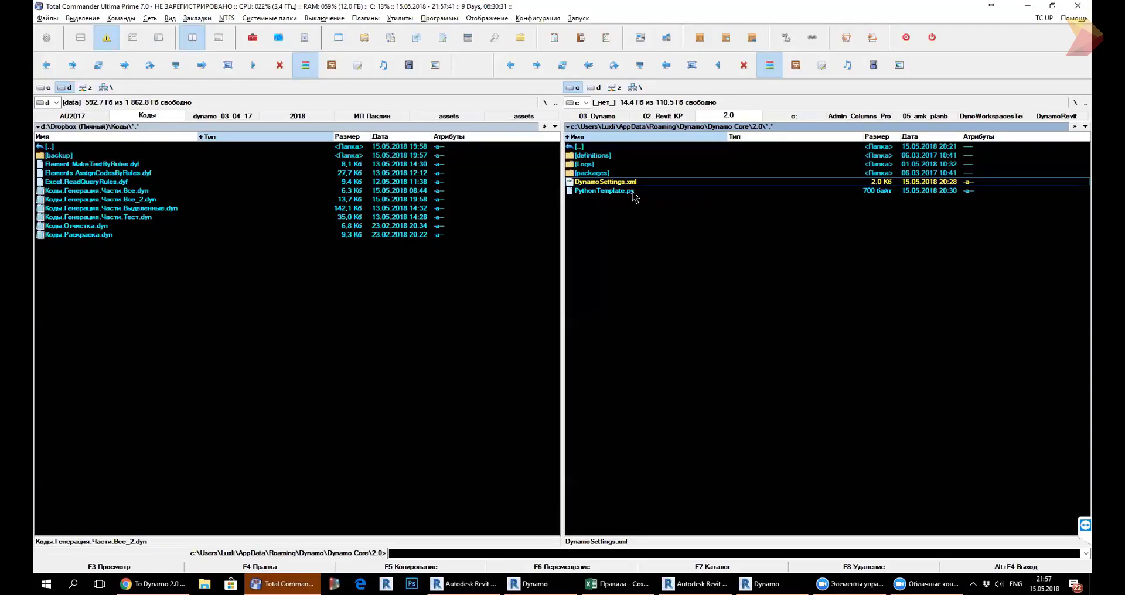
click(633, 192)
key(F4)
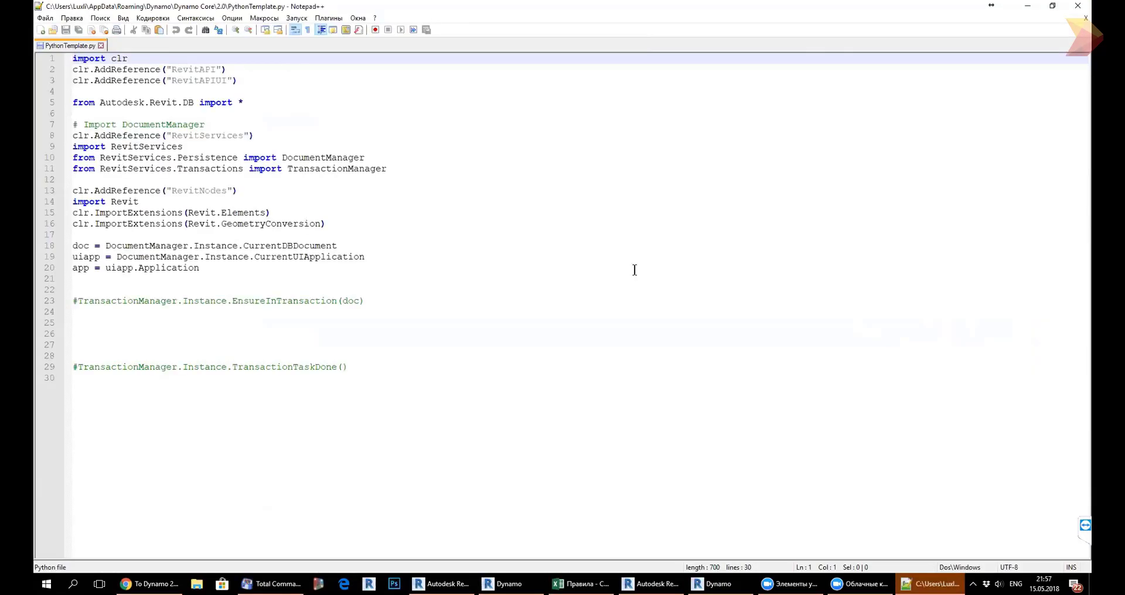
mouse_move(455, 400)
mouse_down()
mouse_move(135, 20)
mouse_move(420, 404)
mouse_up()
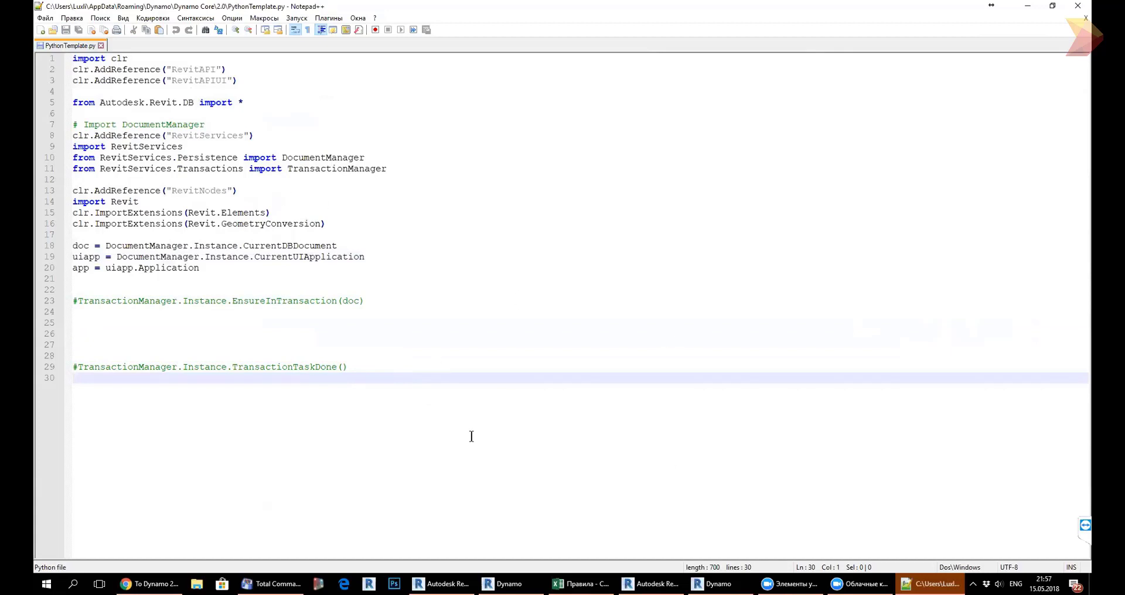
click(1077, 7)
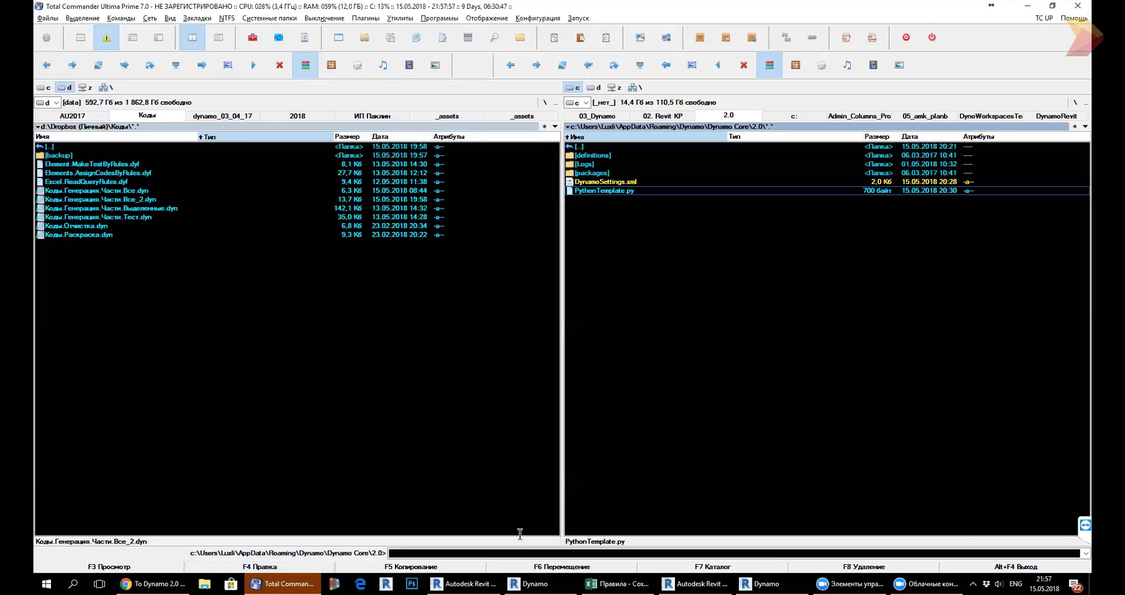
Back in Dynamo, position the Python Script node beneath py.MakeSomeTests.
click(530, 584)
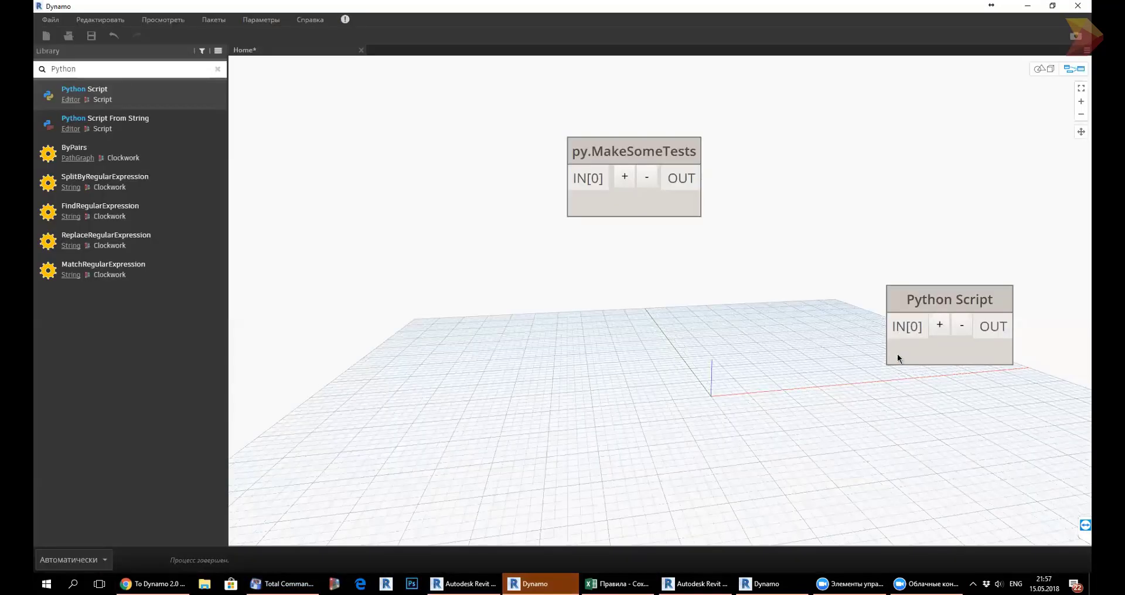
drag(898, 354, 597, 300)
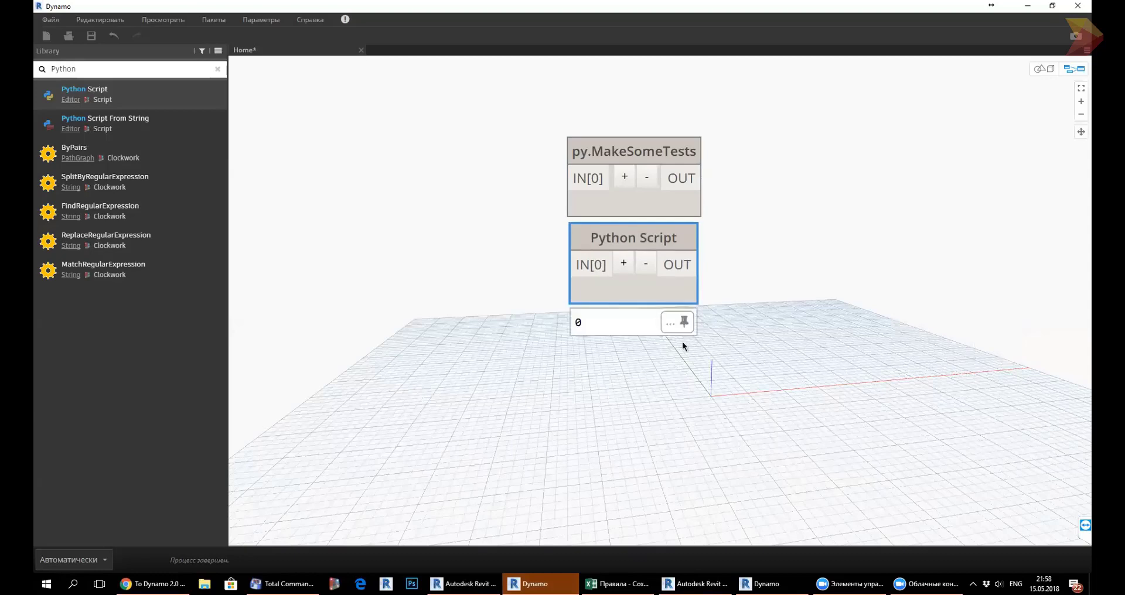
key(alt+Tab)
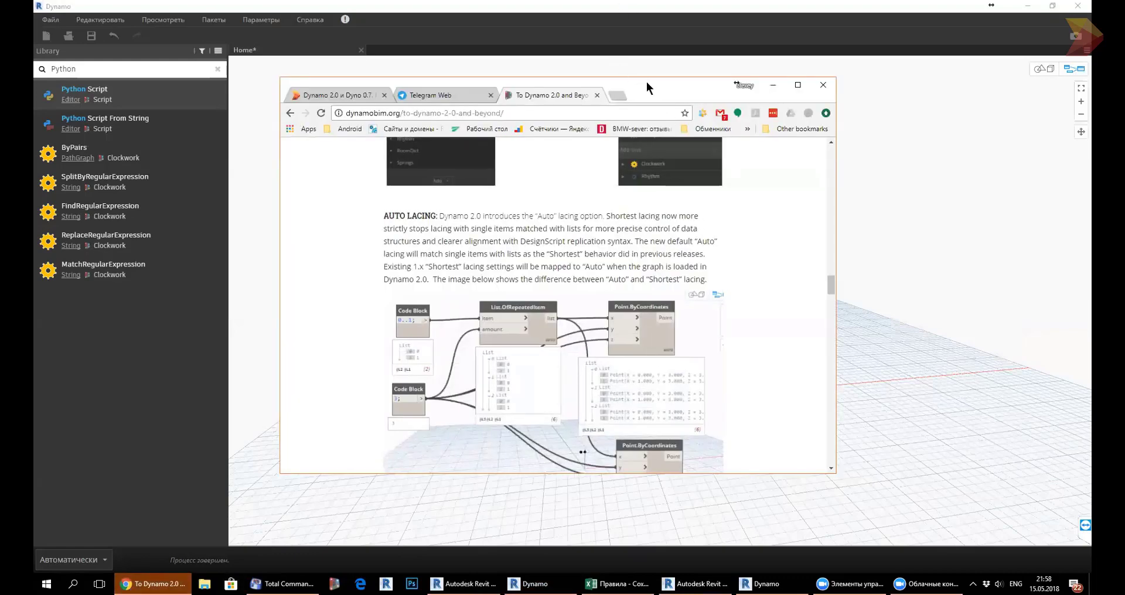
key(alt+Tab)
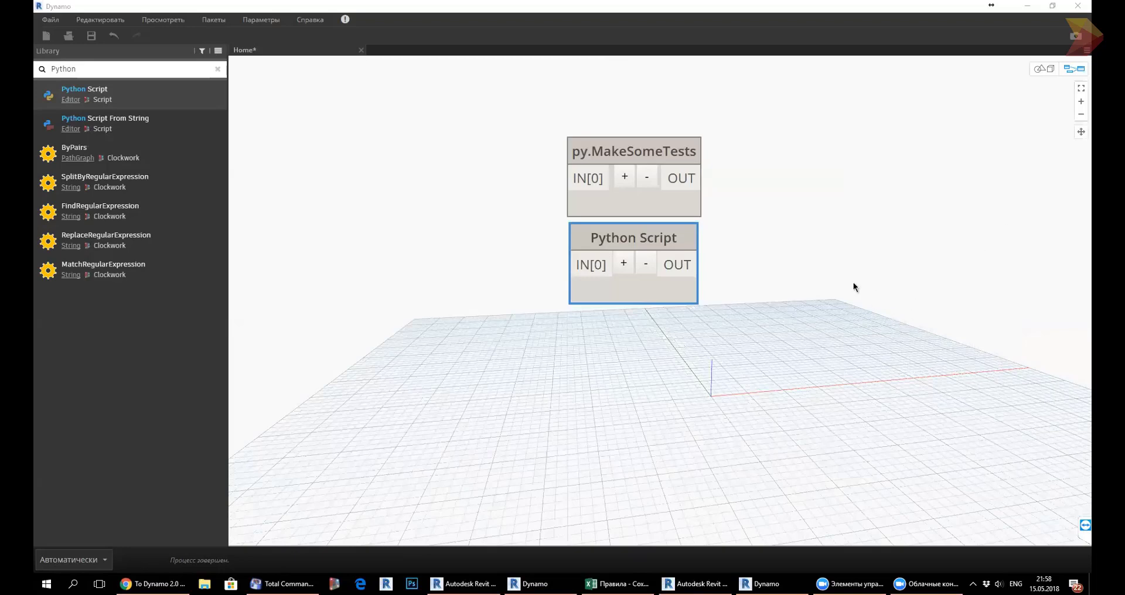
drag(675, 237, 674, 265)
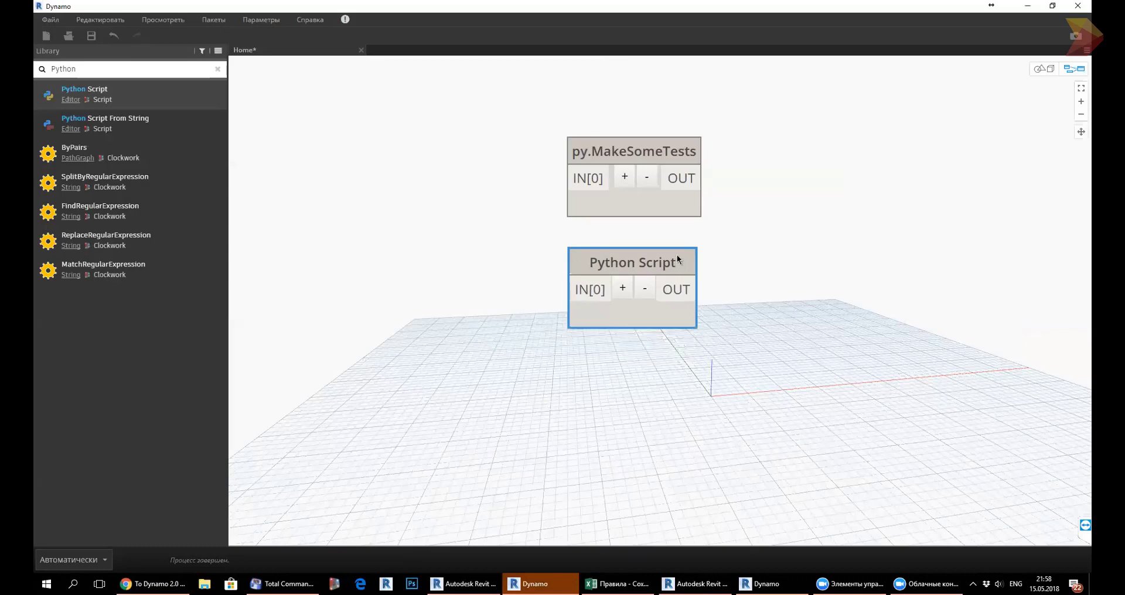
mouse_move(674, 264)
mouse_down()
mouse_move(678, 247)
mouse_move(628, 176)
mouse_up()
click(855, 277)
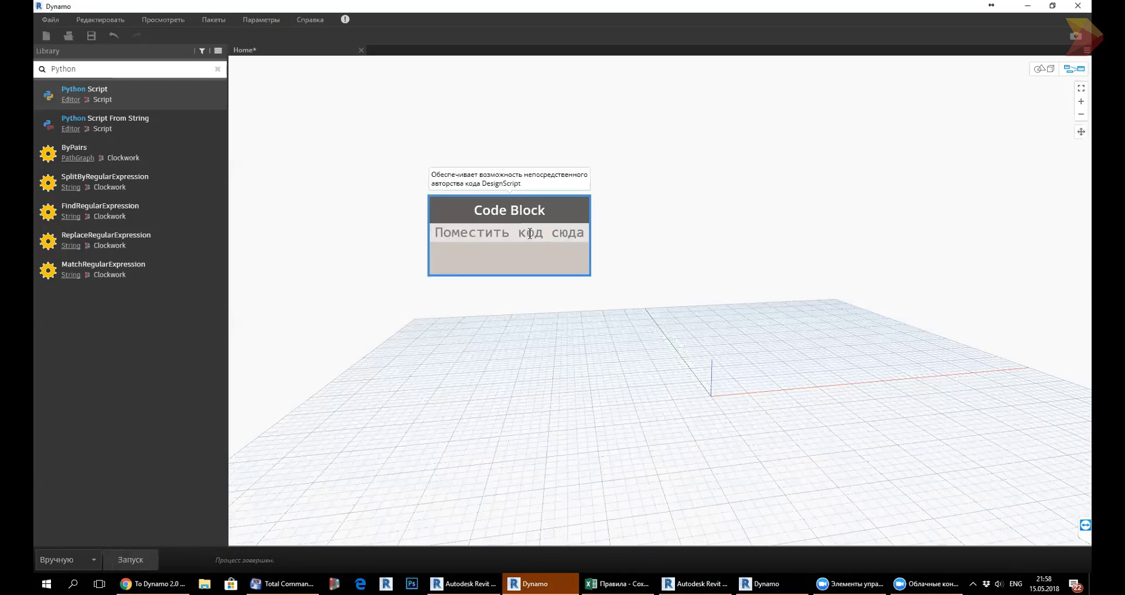
Create two Code Blocks holding 5; and 6;, stacked one under the other.
text(5;)
click(703, 245)
double_click(447, 327)
text(6;)
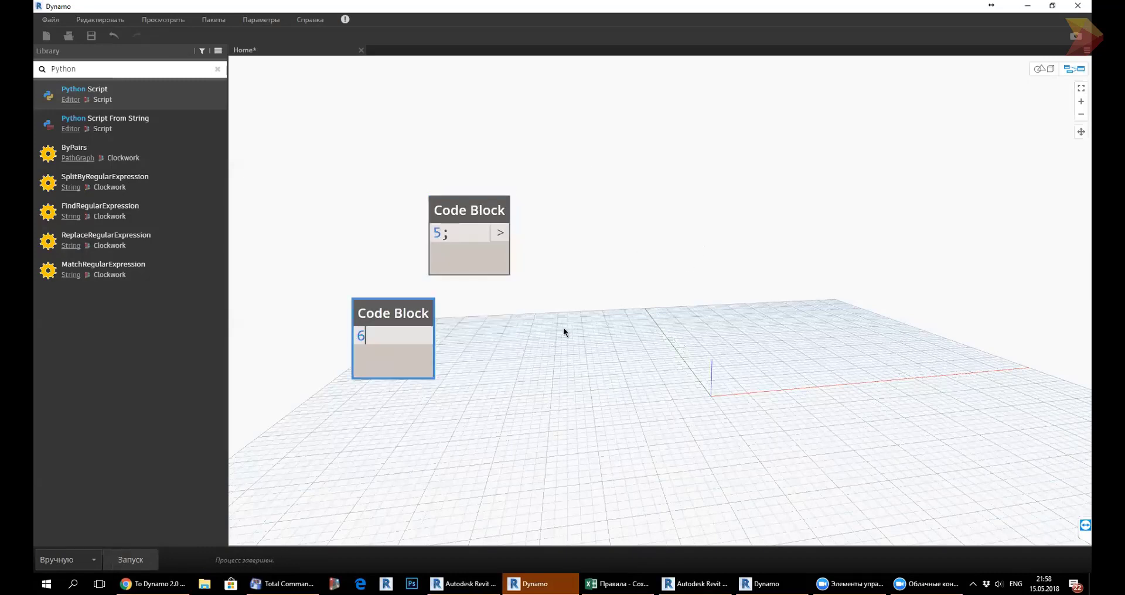
click(565, 329)
drag(460, 314, 511, 315)
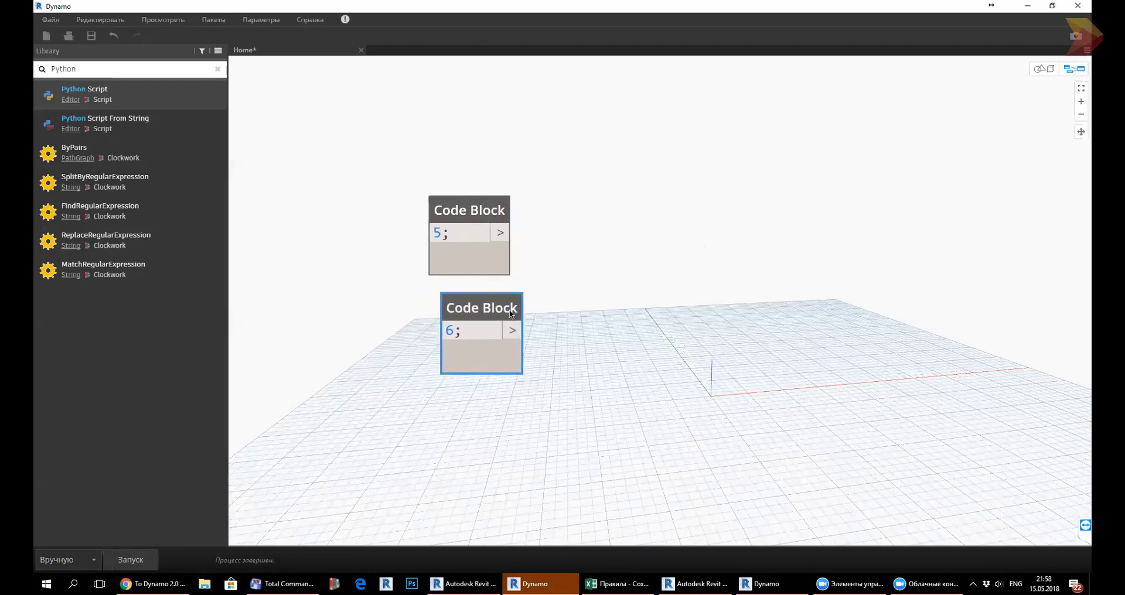
Add an x+y Code Block fed by 5 and 6, run it, and pin the 11 preview.
double_click(671, 303)
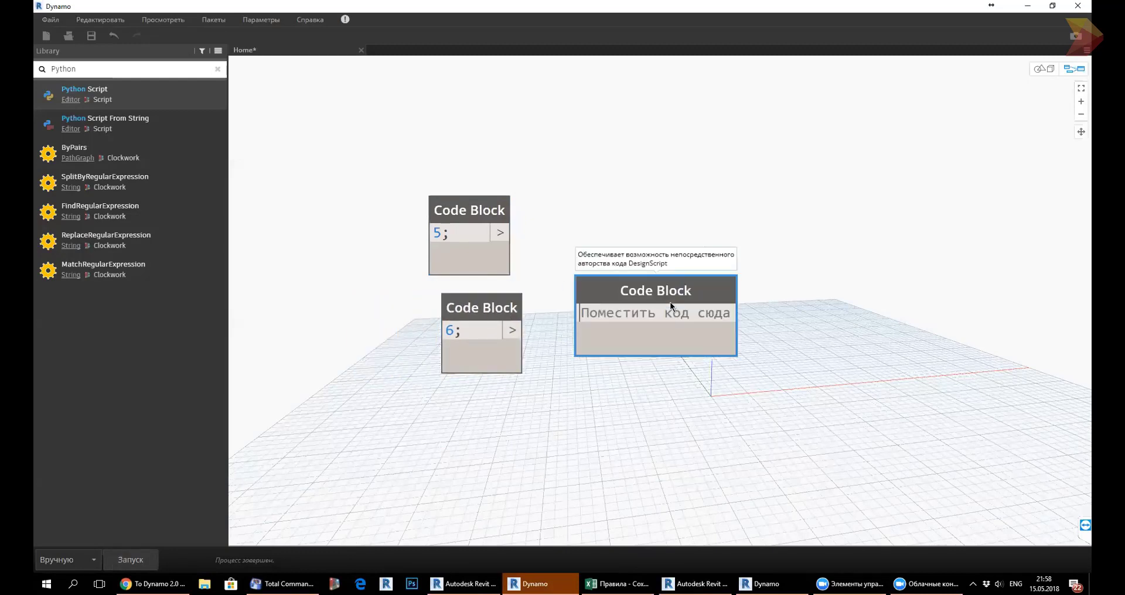
text(x+y)
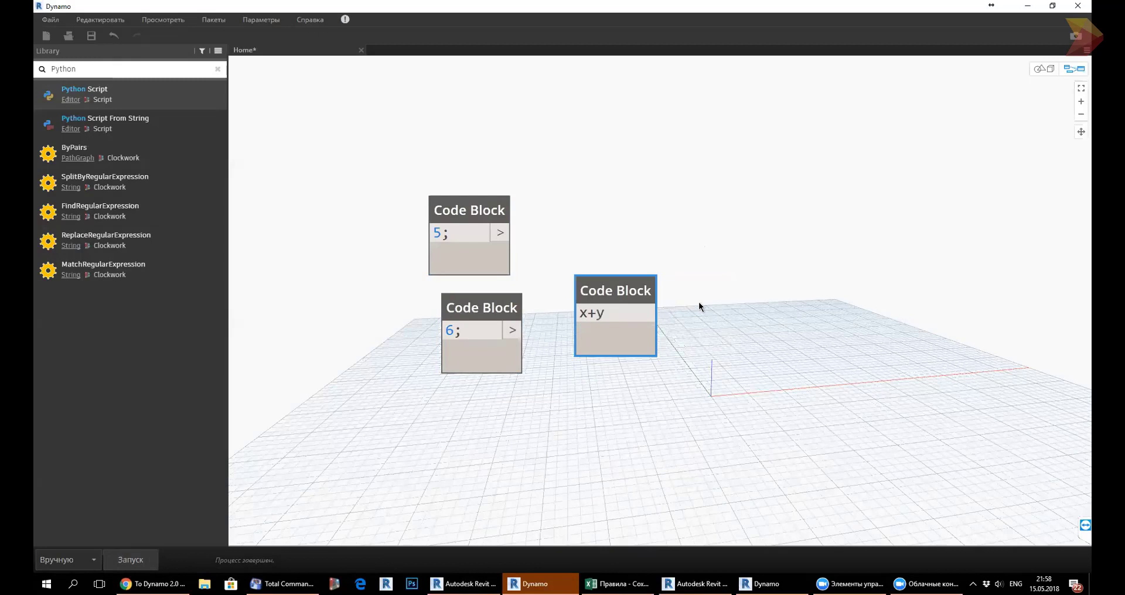
click(698, 305)
drag(655, 297, 667, 269)
mouse_move(512, 232)
mouse_down()
mouse_move(610, 289)
mouse_move(586, 284)
mouse_up()
drag(538, 328, 591, 304)
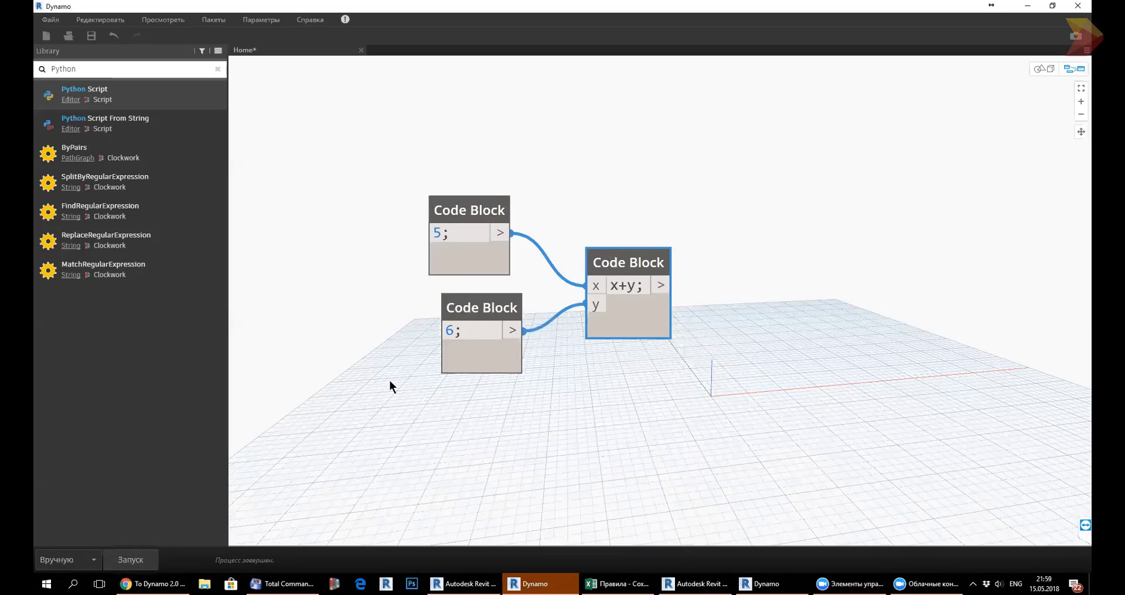
click(148, 563)
mouse_move(629, 311)
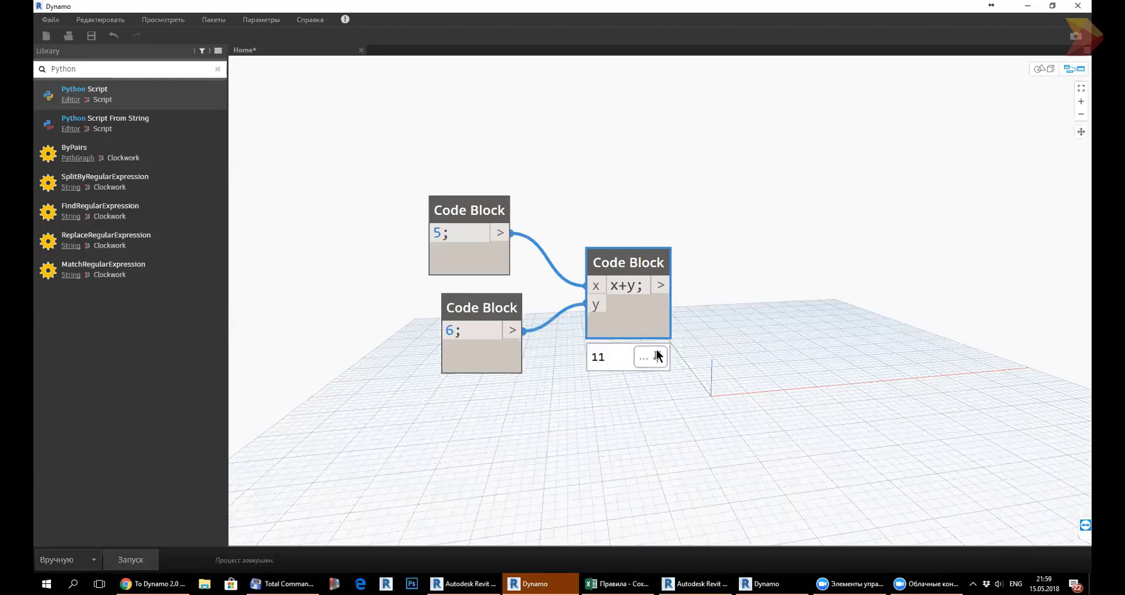
click(656, 352)
Box-select all three code blocks.
scroll(526, 297, up, 1)
scroll(526, 296, up, 3)
scroll(527, 296, down, 1)
scroll(526, 296, down, 2)
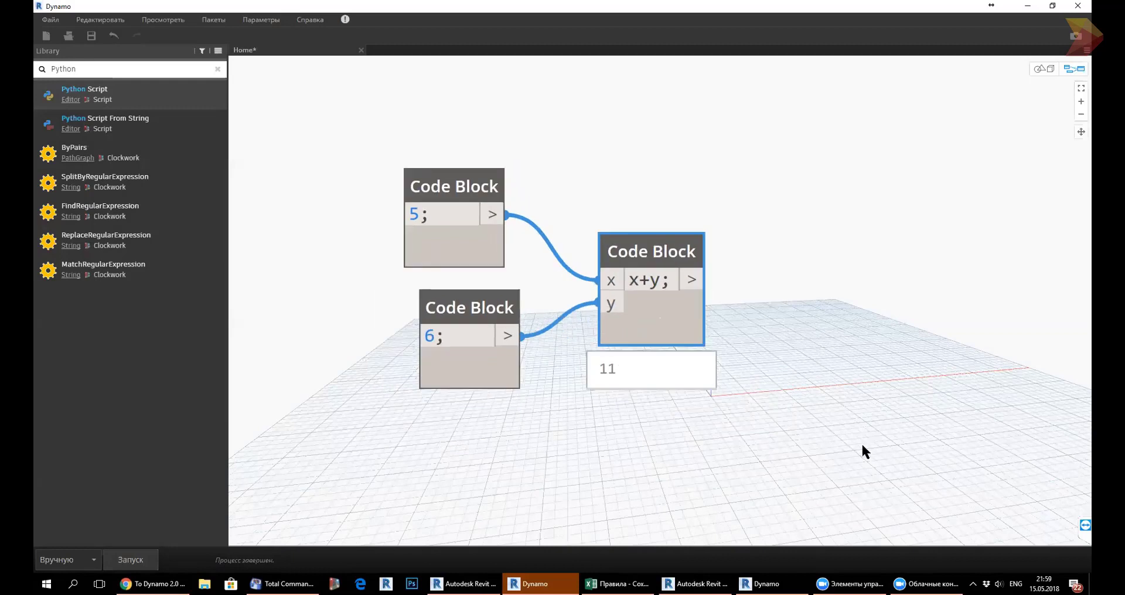
drag(862, 451, 469, 201)
Delete the selected blocks and add a Math.Random (seed) node found by searching 'Rand'.
key(Delete)
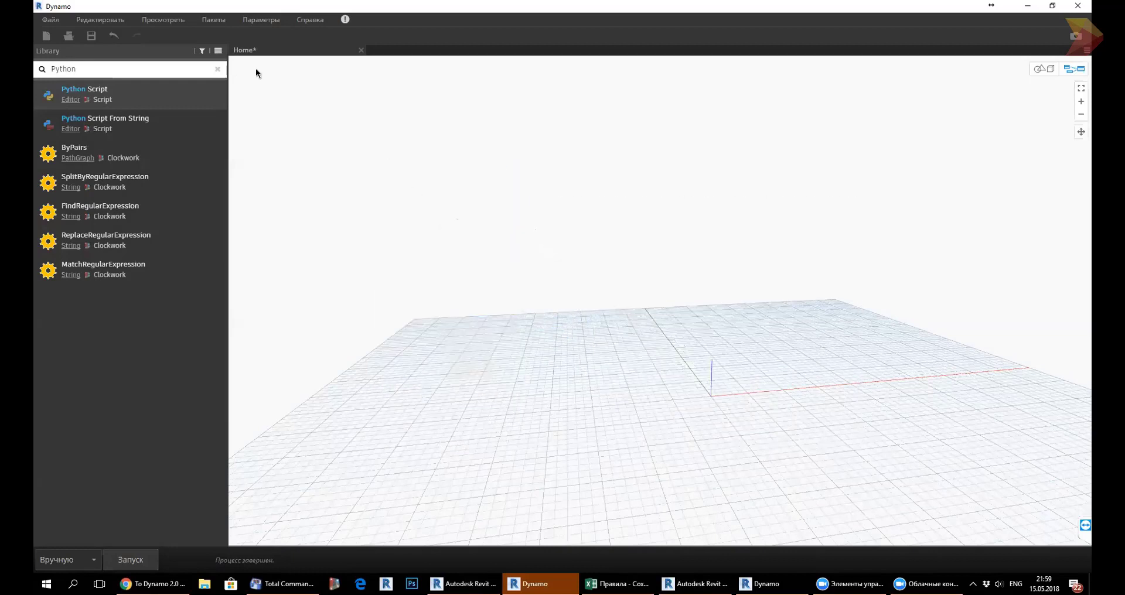
click(219, 71)
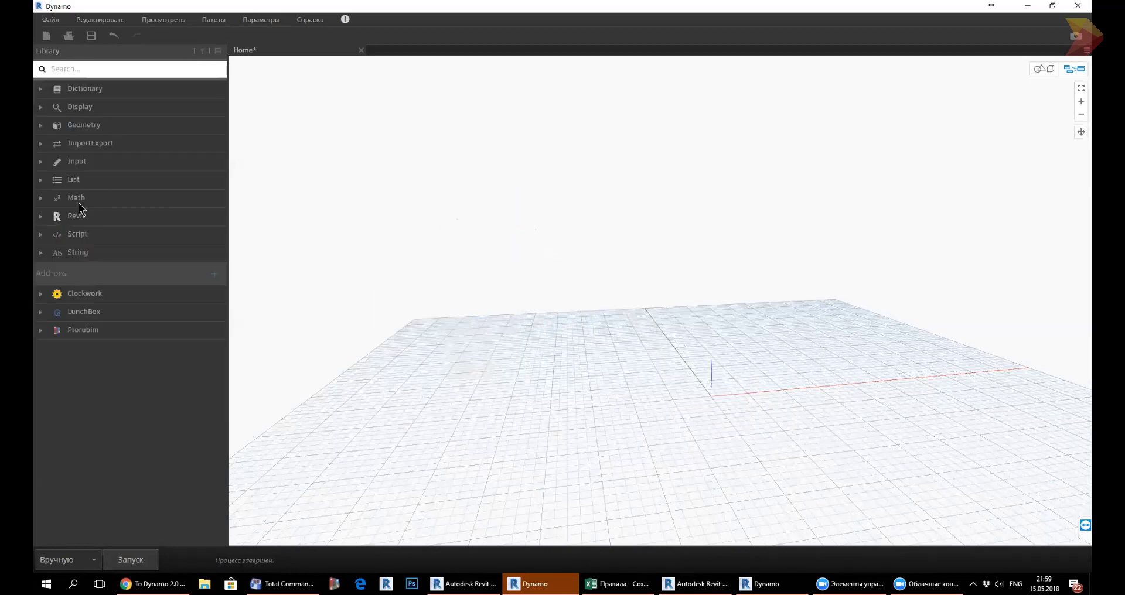
click(97, 71)
text(Ran)
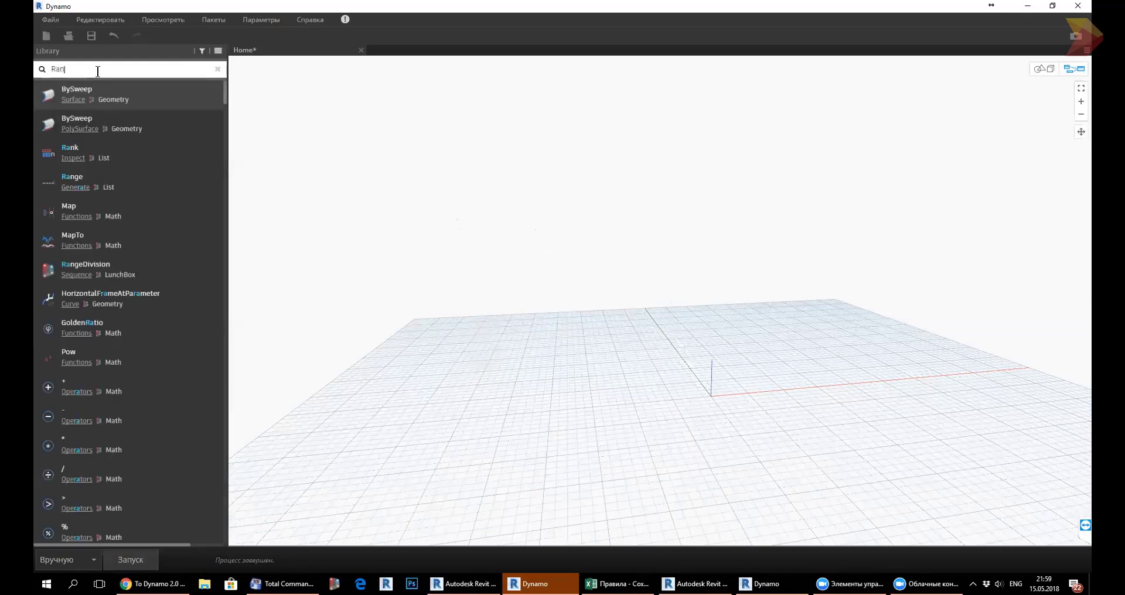
text(dom)
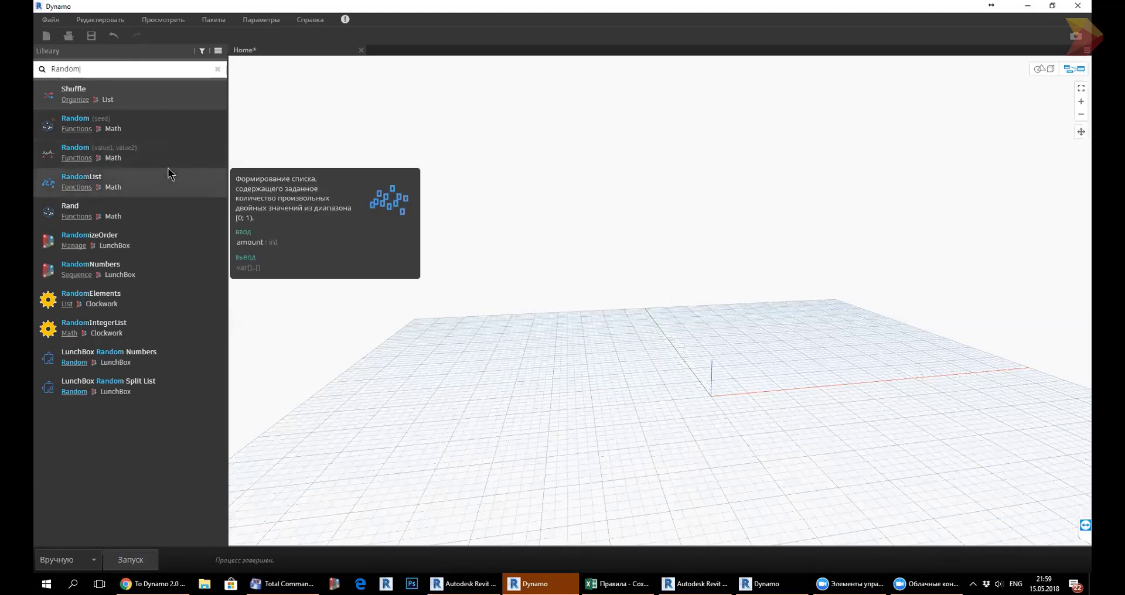
key(BackSpace)
key(BackSpace)
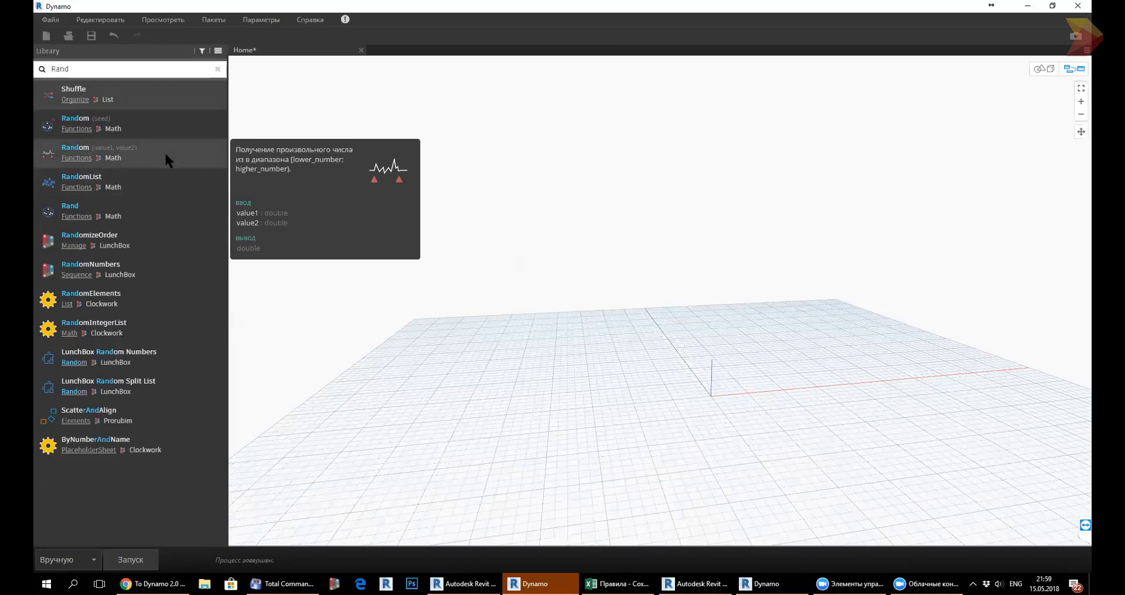
click(163, 130)
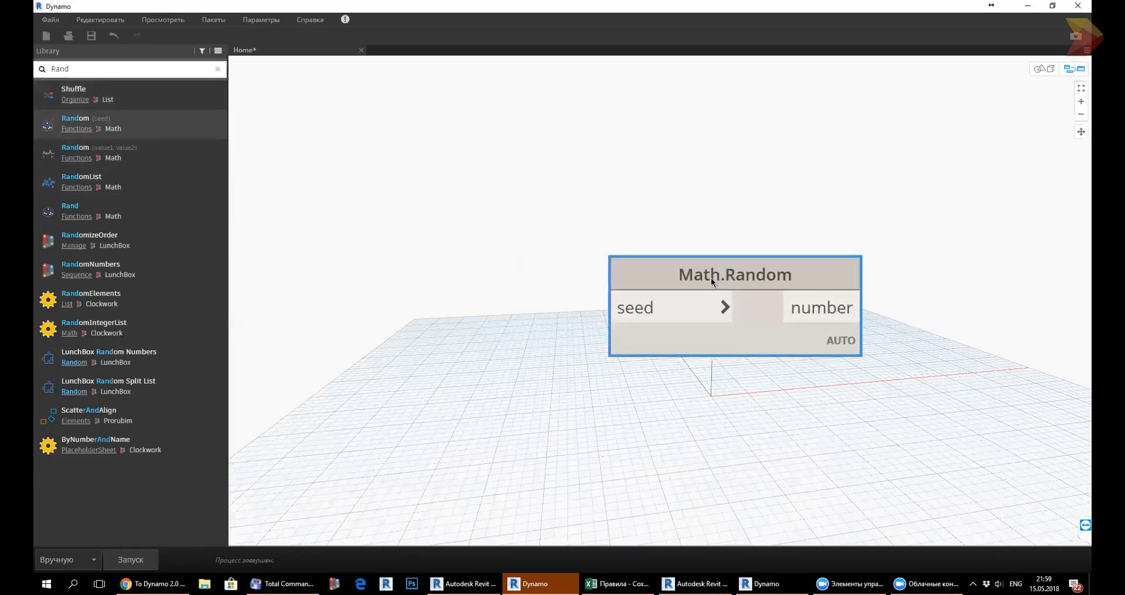
drag(717, 262, 744, 234)
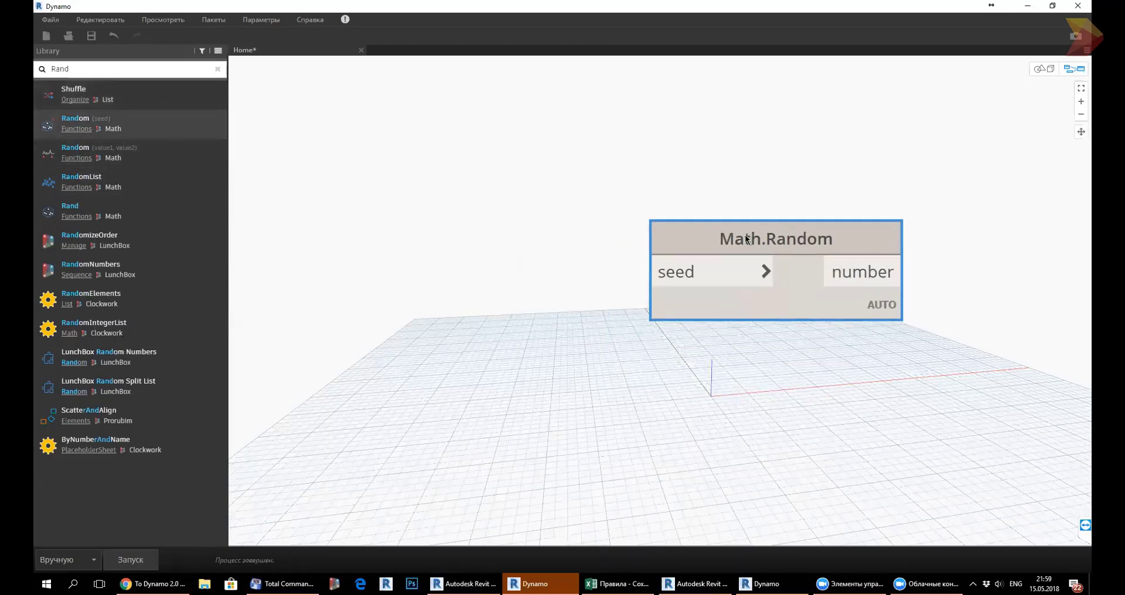
Feed a Code Block 6 into the seed and run, getting 0.860795155102757.
double_click(491, 270)
text(6)
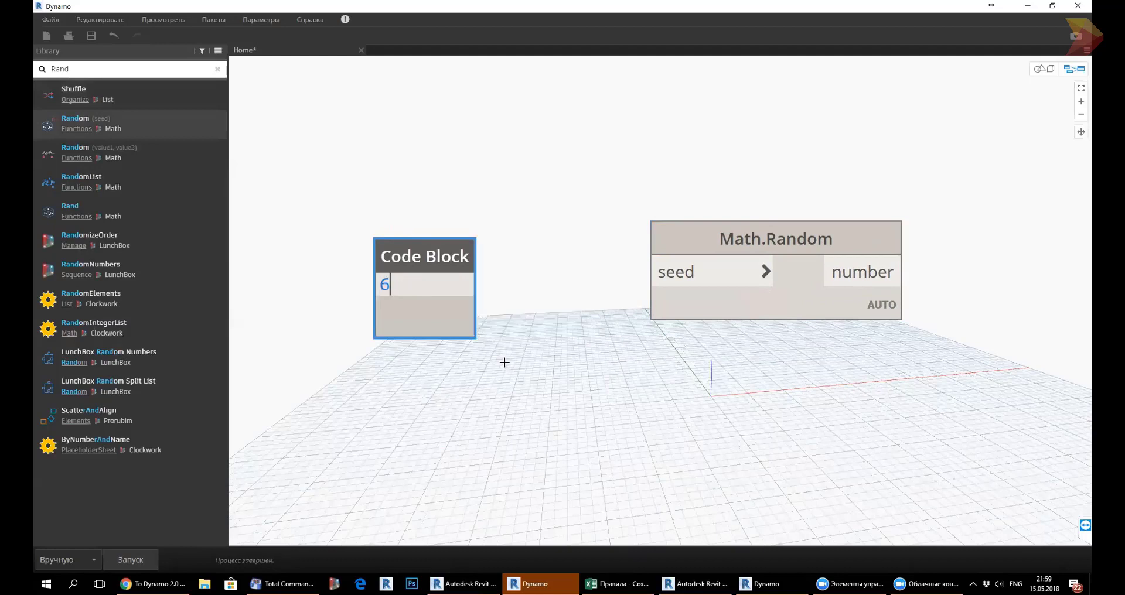
click(504, 363)
mouse_move(478, 285)
mouse_down()
mouse_move(660, 273)
mouse_move(593, 261)
mouse_up()
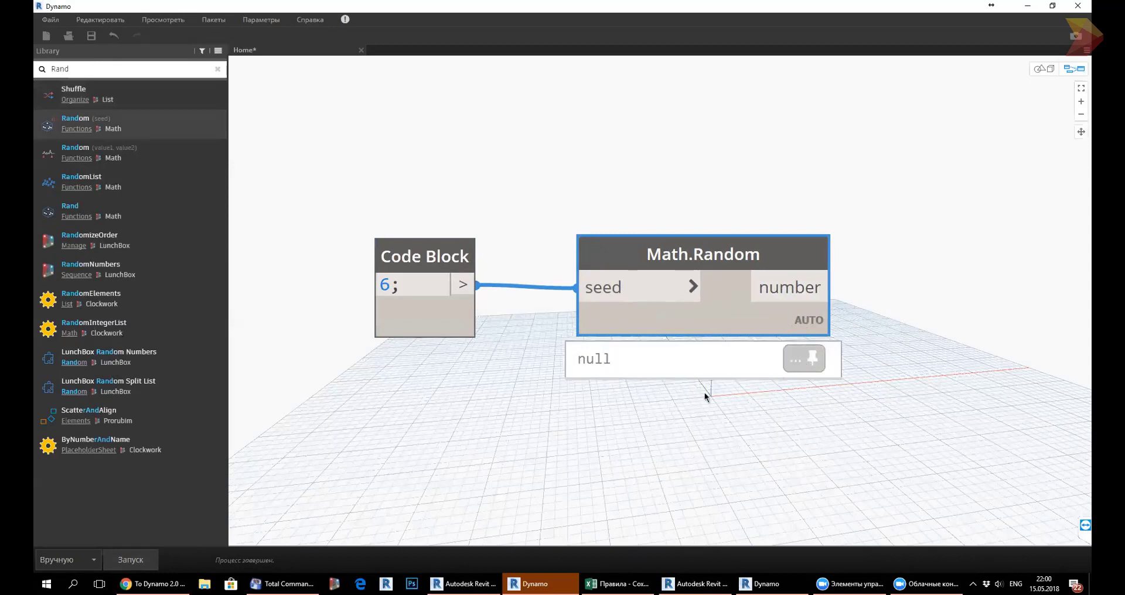
click(132, 562)
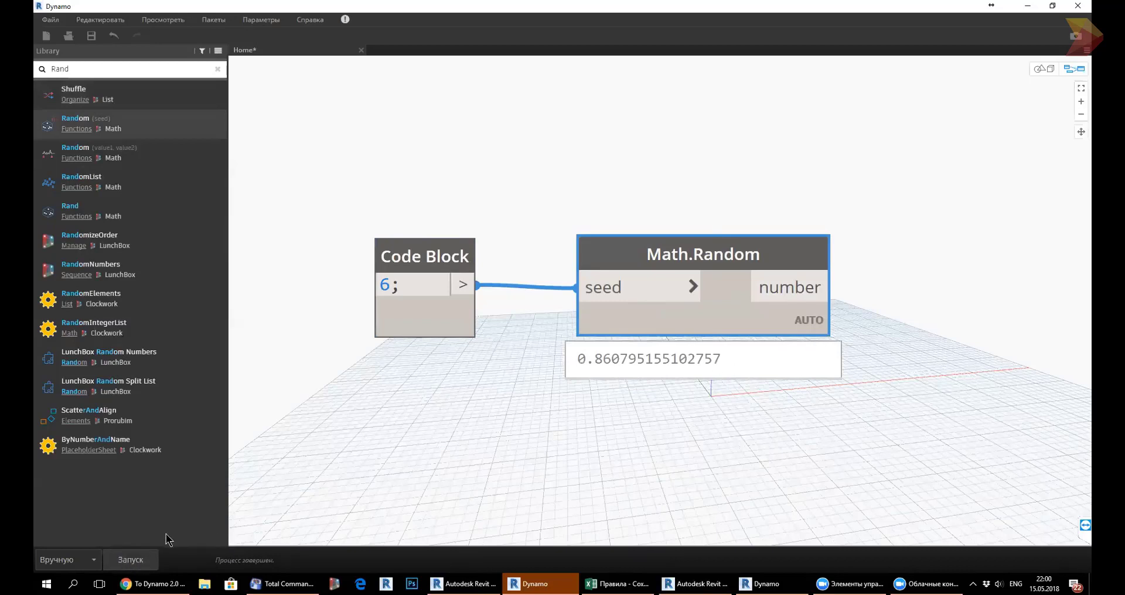
click(142, 561)
click(143, 562)
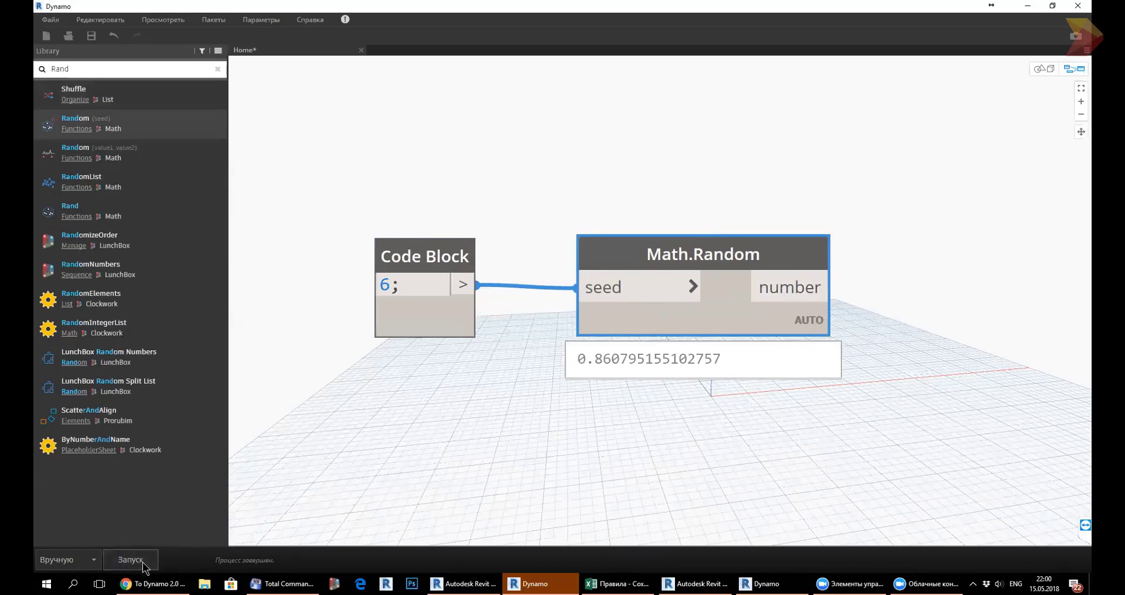
click(142, 561)
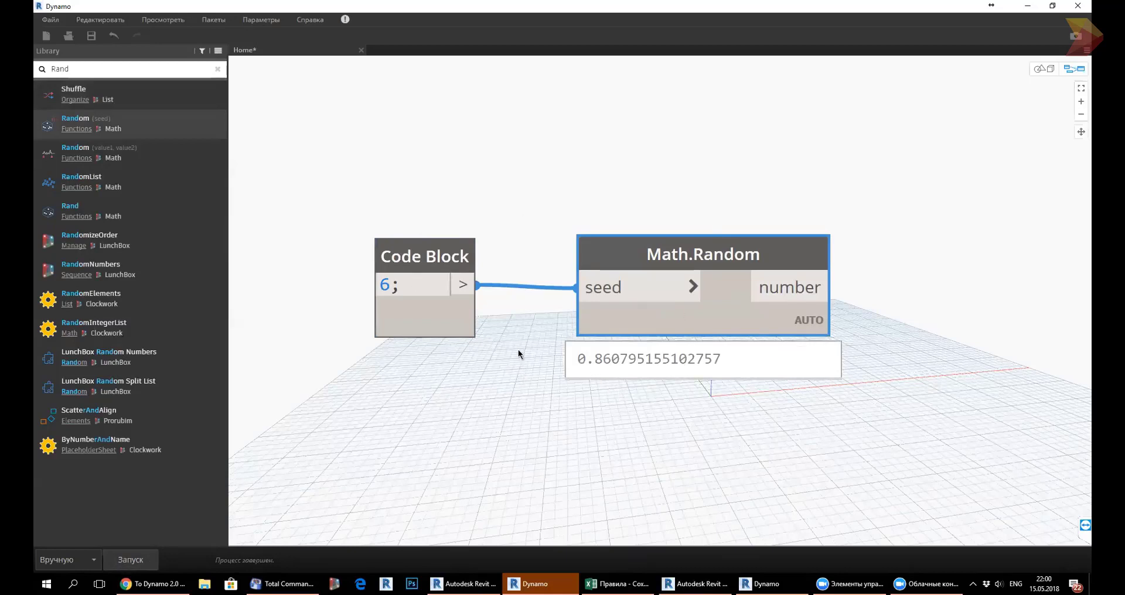
mouse_move(668, 358)
mouse_move(616, 307)
mouse_down()
mouse_move(662, 279)
mouse_move(820, 251)
mouse_move(789, 242)
mouse_move(800, 241)
mouse_move(593, 301)
mouse_move(561, 321)
mouse_move(534, 320)
mouse_up()
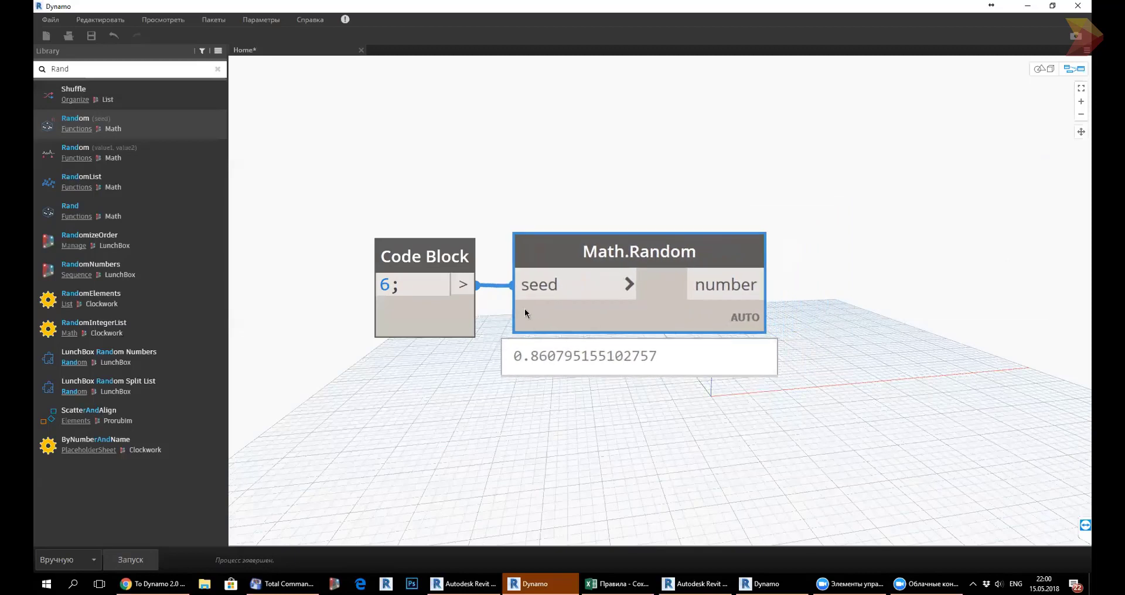
scroll(360, 132, down, 2)
scroll(523, 153, up, 1)
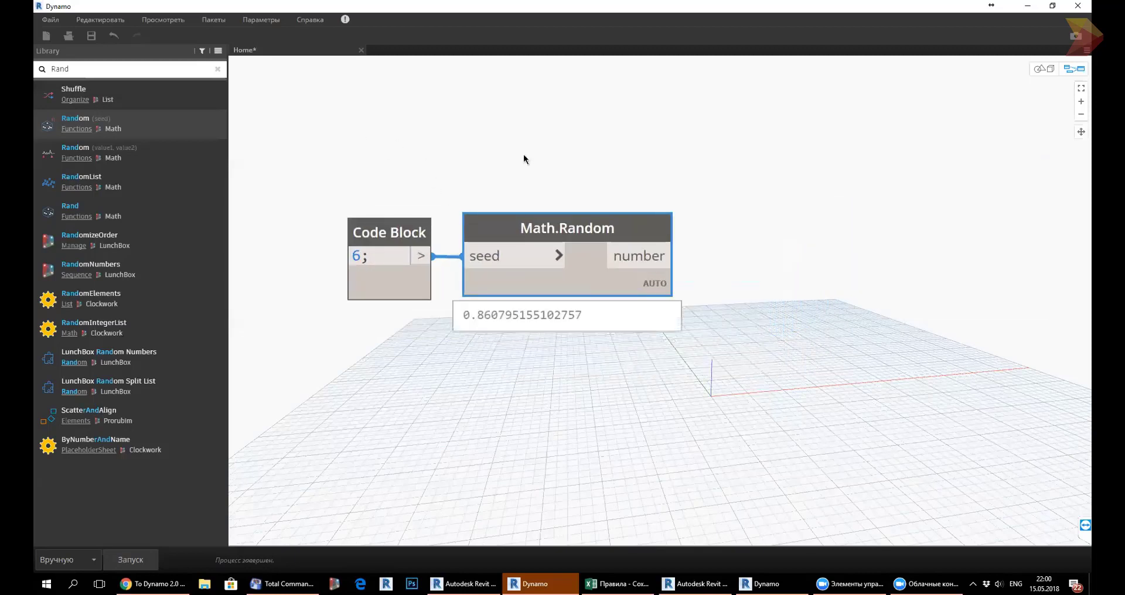
drag(73, 69, 38, 69)
Add a Python Script node below-right of Math.Random and give it a second input, IN[1].
text(R)
text(ython)
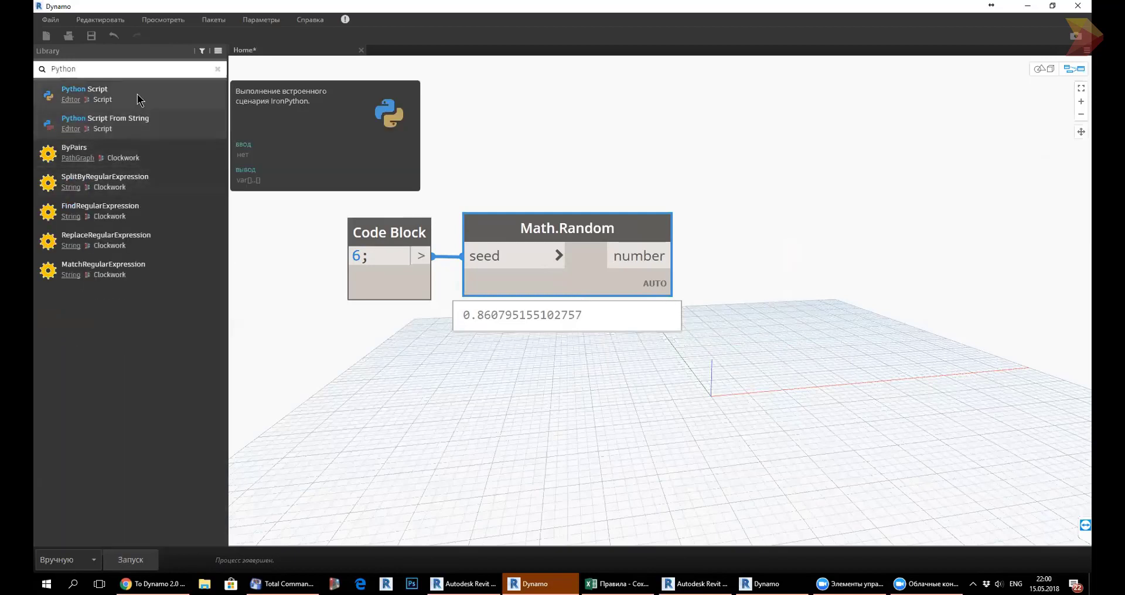
click(135, 93)
mouse_move(710, 299)
mouse_down()
mouse_move(826, 360)
mouse_move(759, 367)
mouse_up()
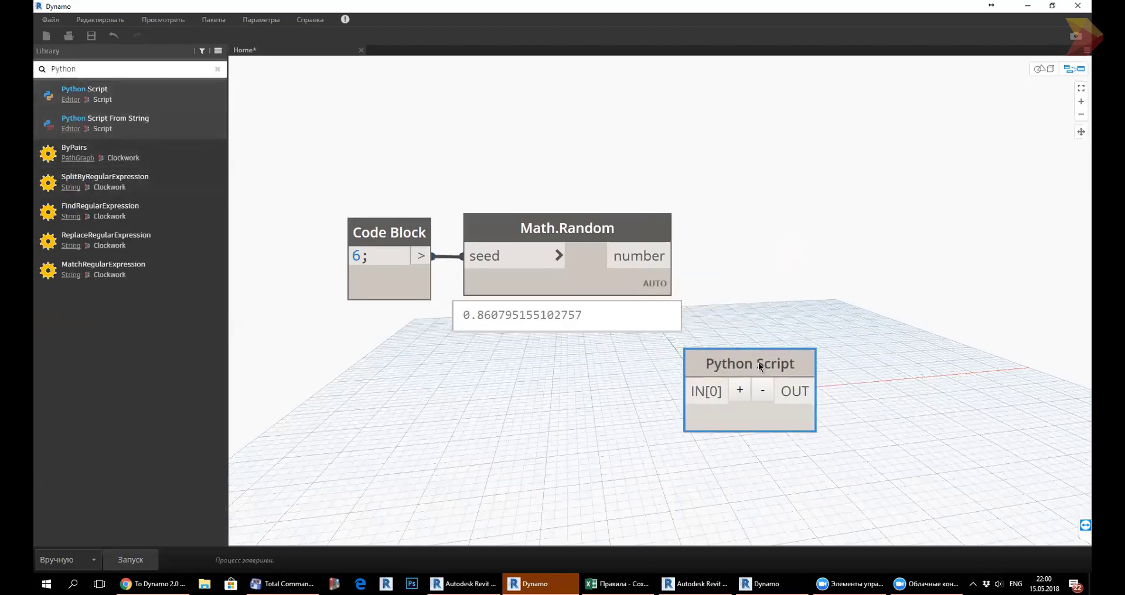
double_click(740, 420)
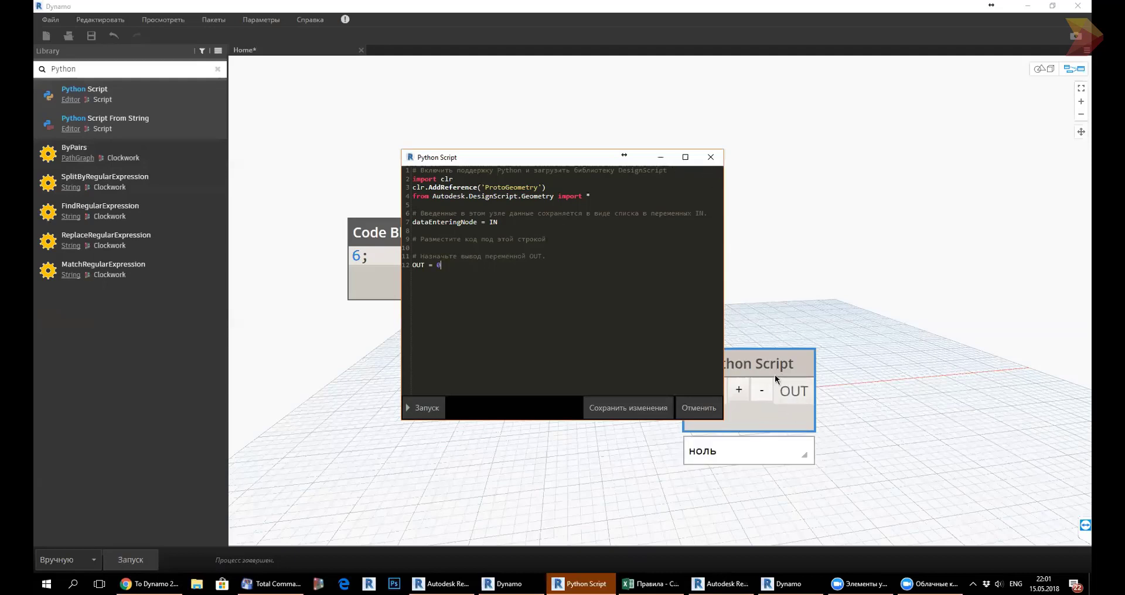
click(710, 157)
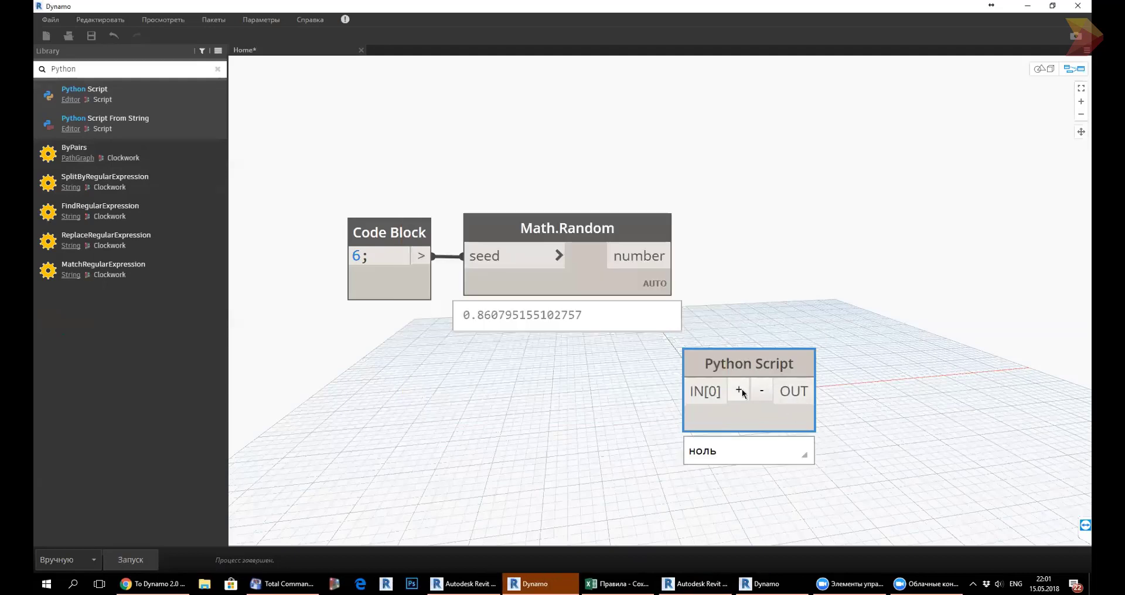
click(740, 390)
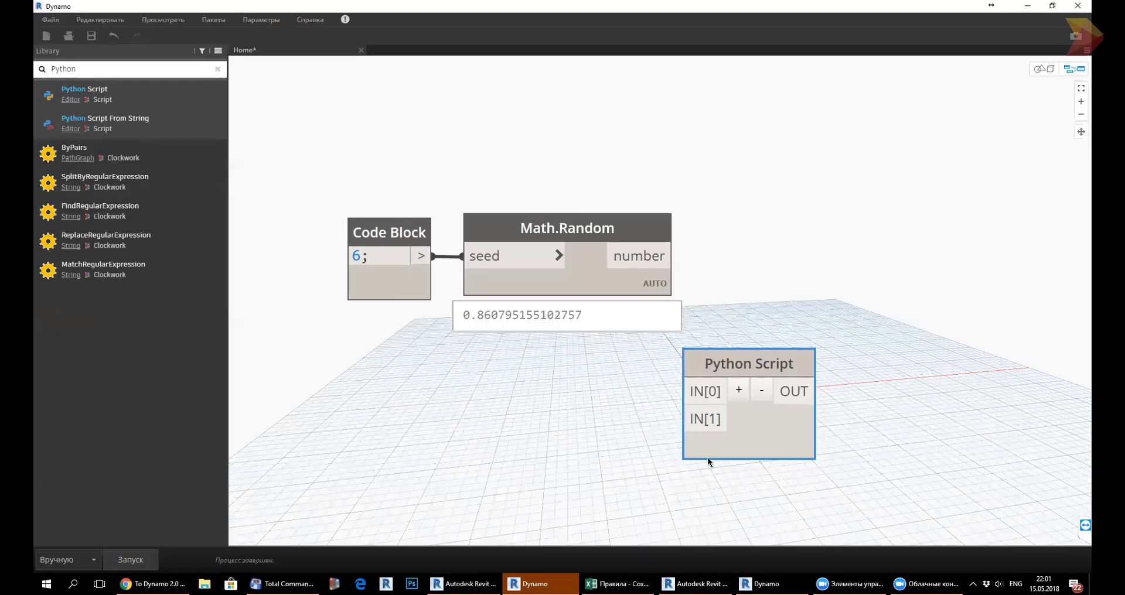
mouse_move(708, 448)
mouse_down()
mouse_move(706, 406)
mouse_move(726, 403)
mouse_move(724, 414)
mouse_up()
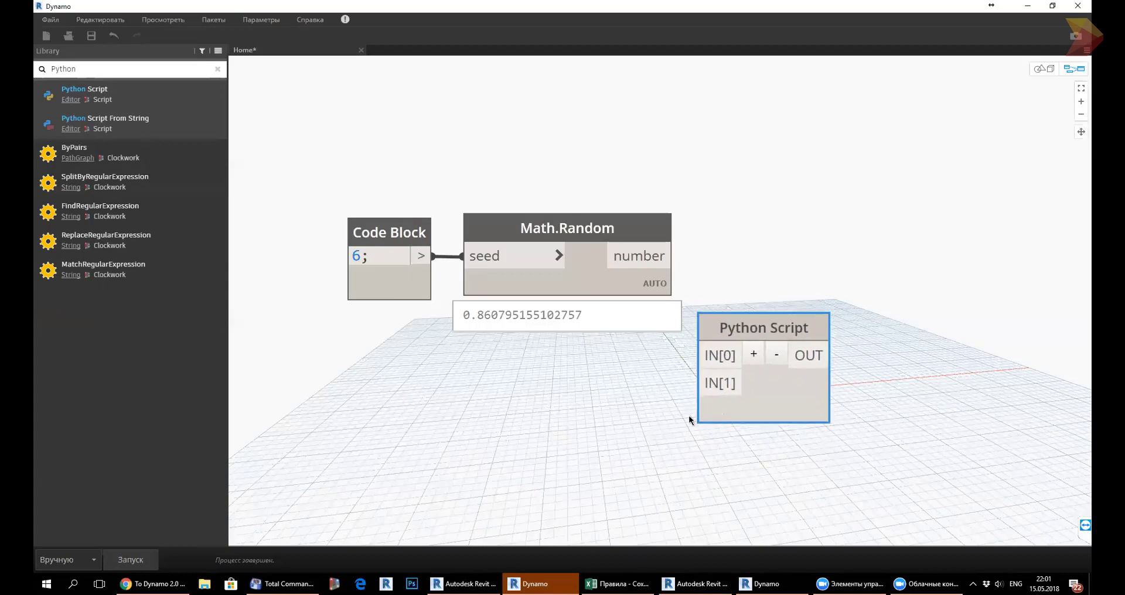
Place a ForceChildrensEval node from Prorubim > Execution between Code Block 6 and Math.Random.
click(218, 69)
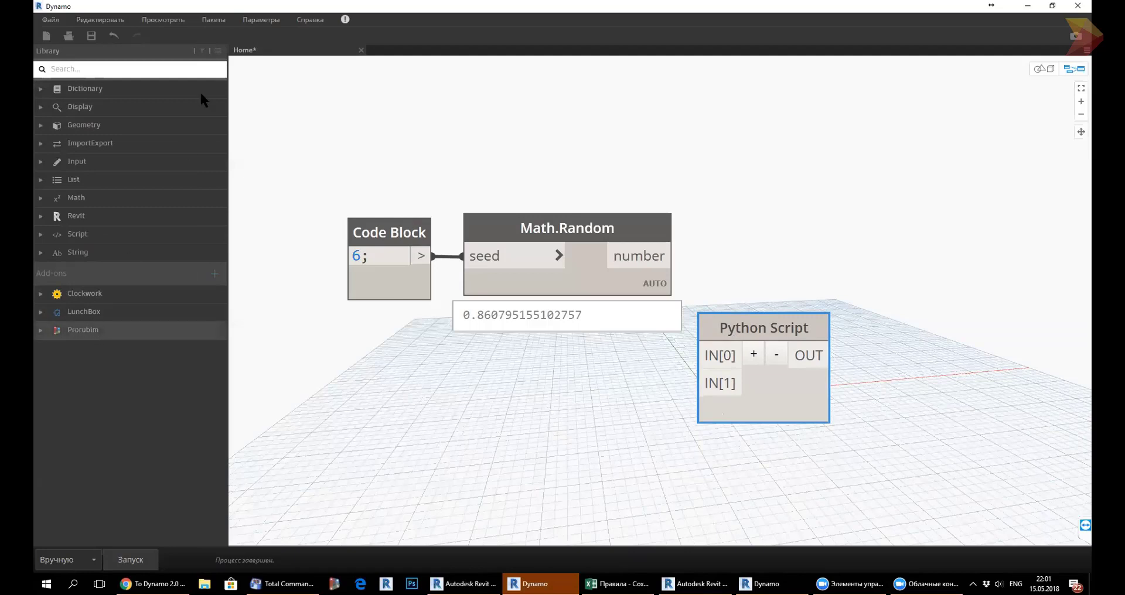
click(41, 331)
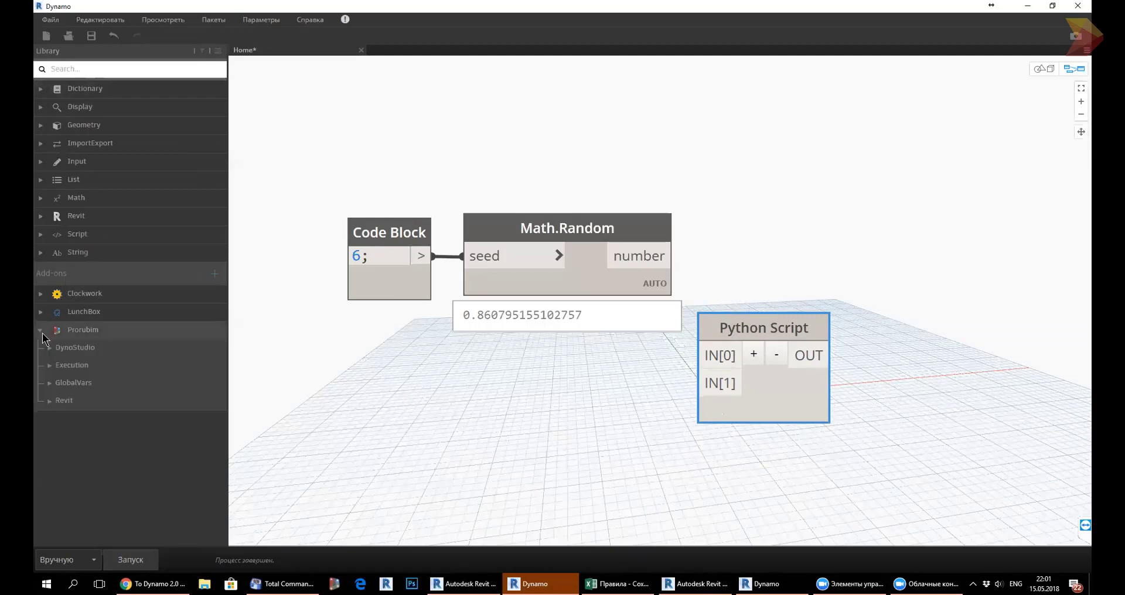
click(50, 365)
click(93, 390)
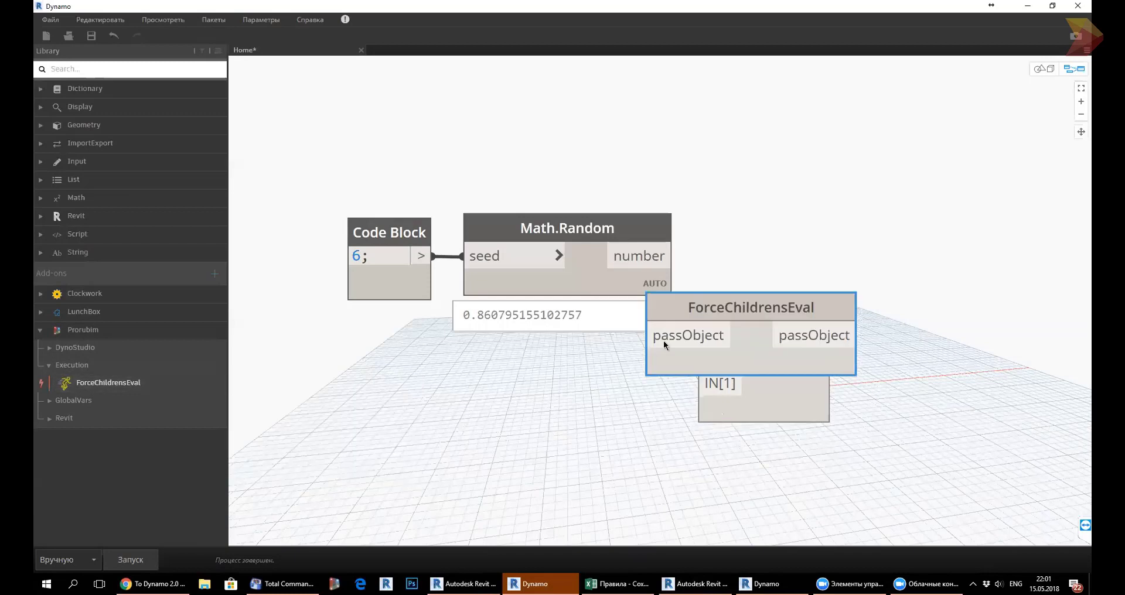
drag(712, 308, 464, 380)
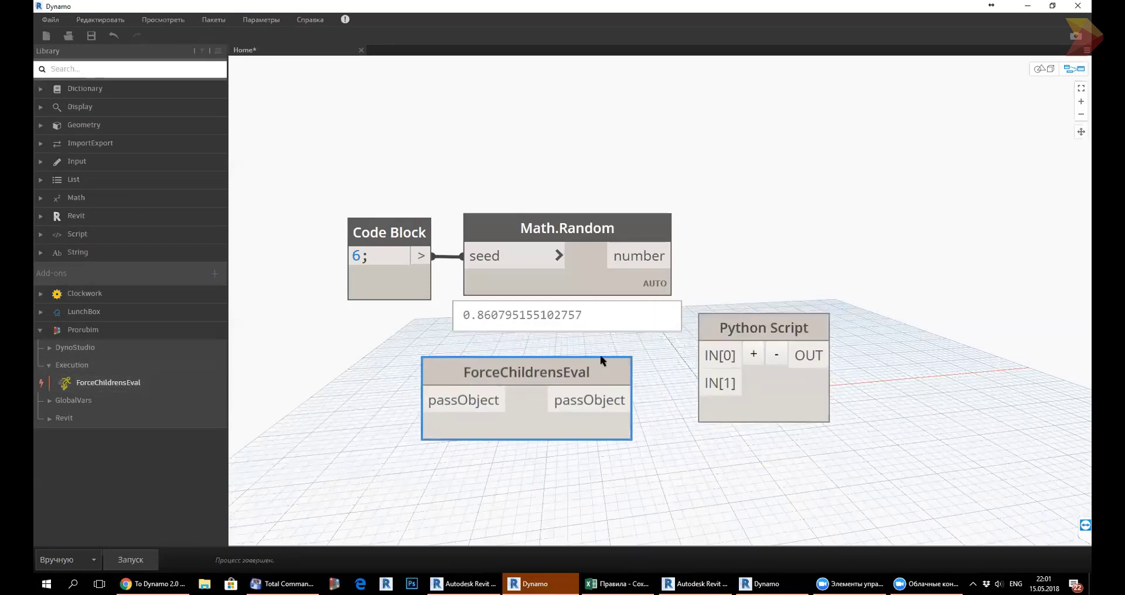
drag(709, 322, 891, 354)
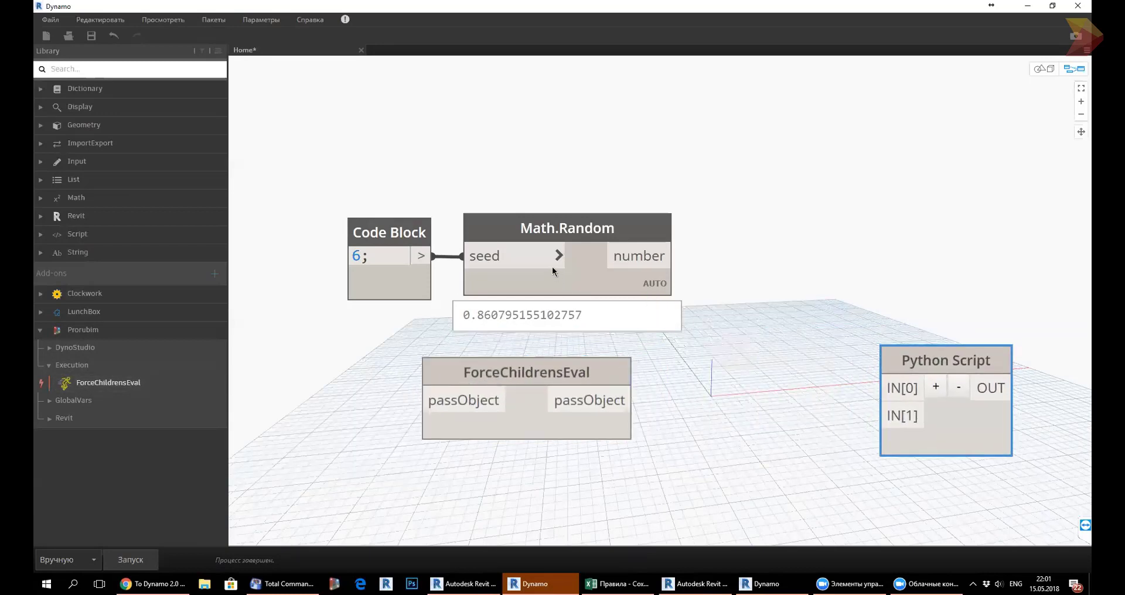
drag(549, 284, 797, 265)
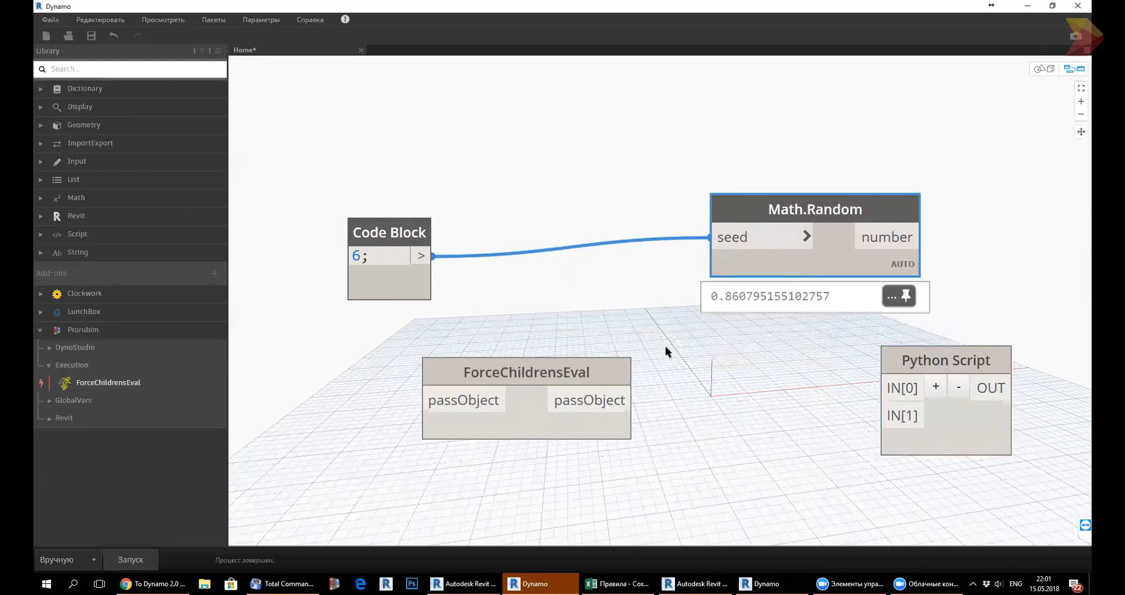
mouse_move(605, 369)
mouse_down()
mouse_move(641, 245)
mouse_move(635, 225)
mouse_up()
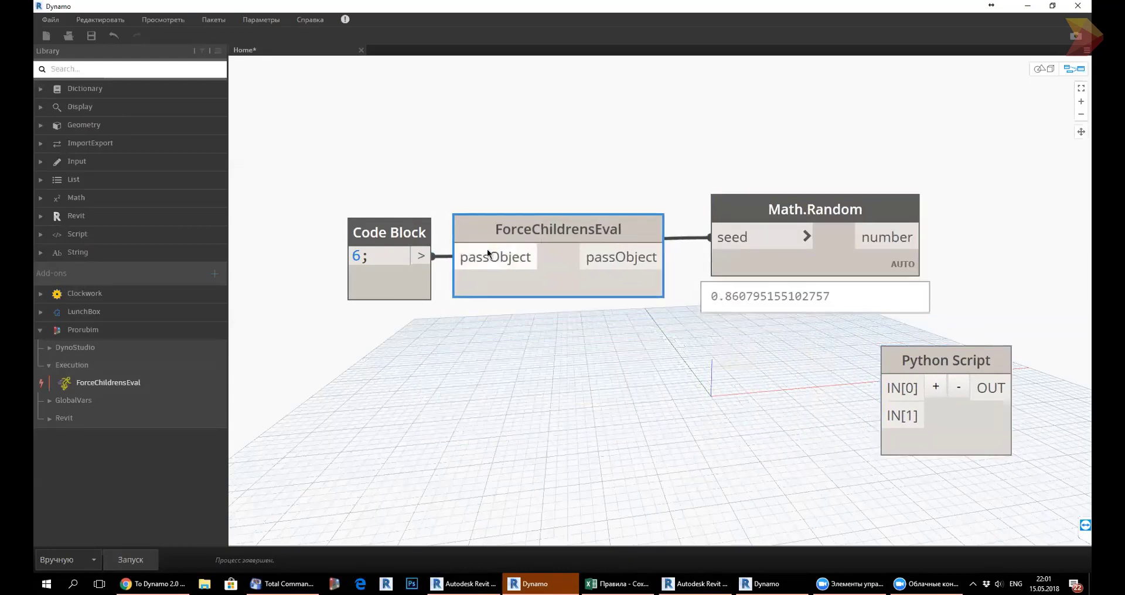
Wire Code Block 6 through passObject into Math.Random's seed, rerun, and tidy the layout.
click(431, 256)
click(463, 258)
click(660, 258)
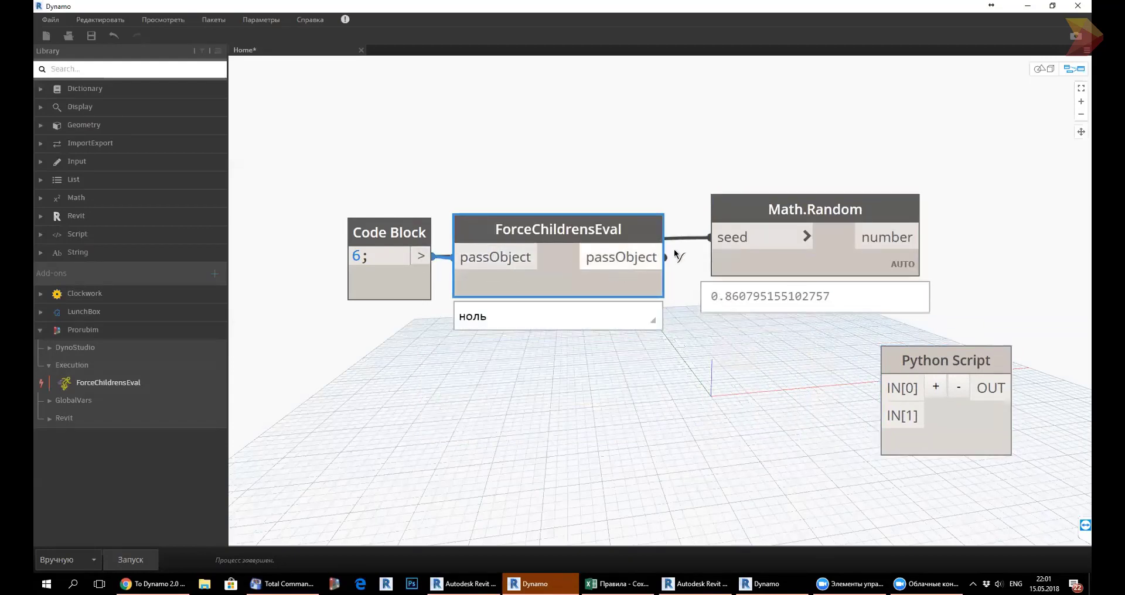
click(729, 249)
drag(417, 237, 373, 241)
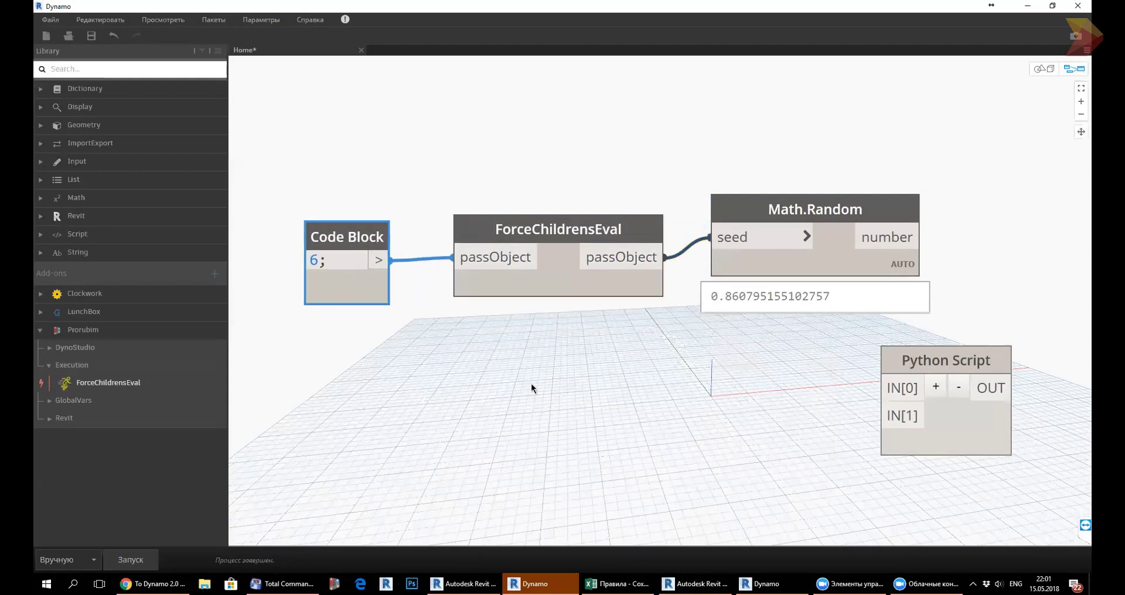
click(143, 561)
drag(526, 237, 517, 321)
drag(378, 247, 430, 205)
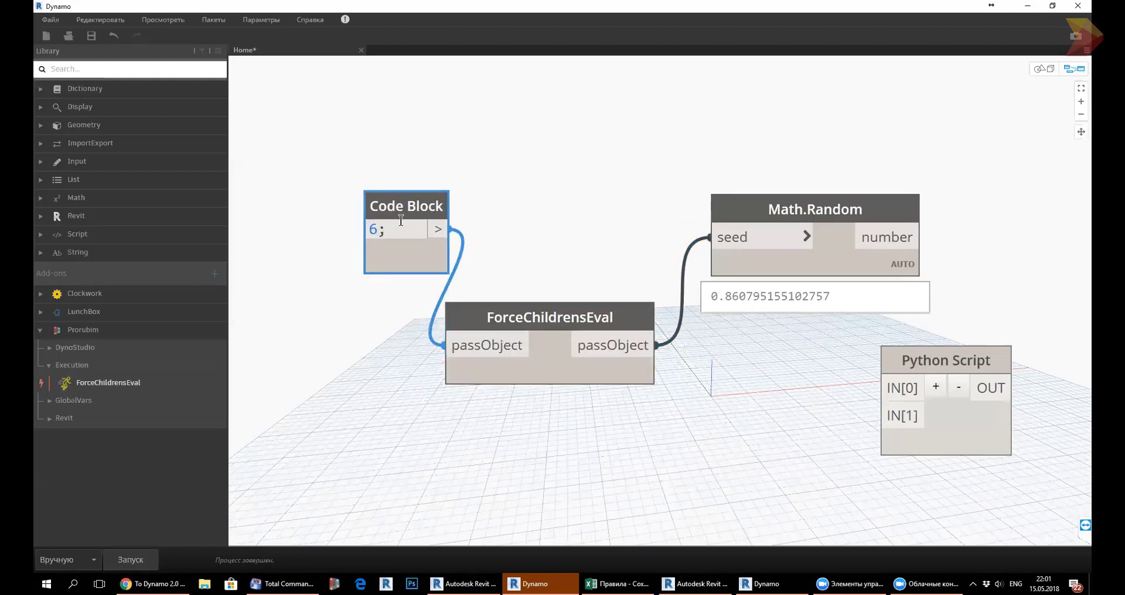
drag(392, 213, 338, 206)
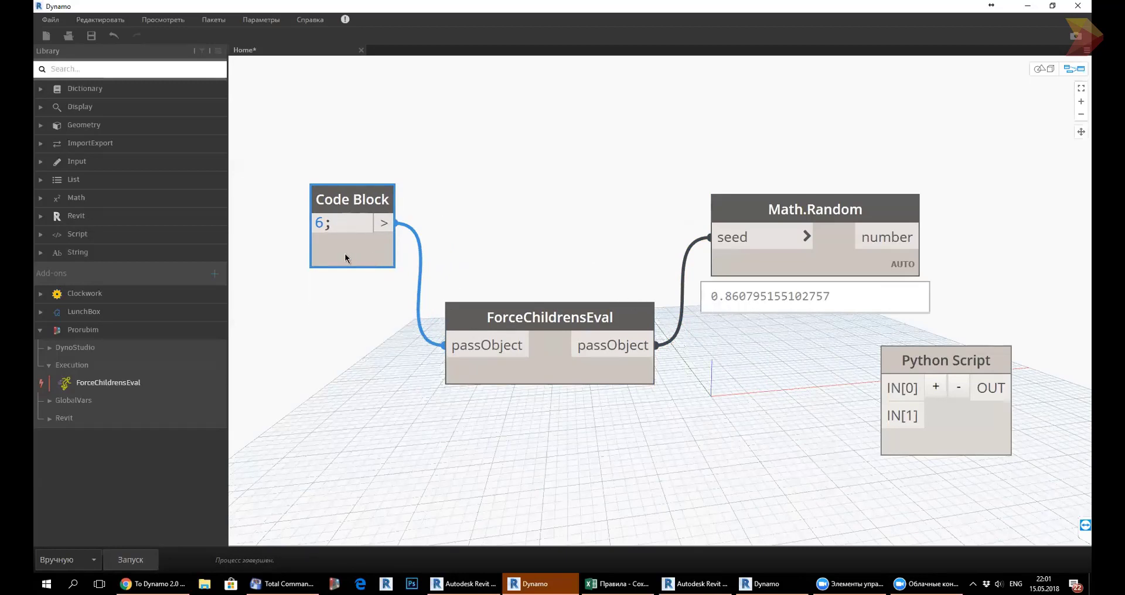
drag(369, 253, 362, 255)
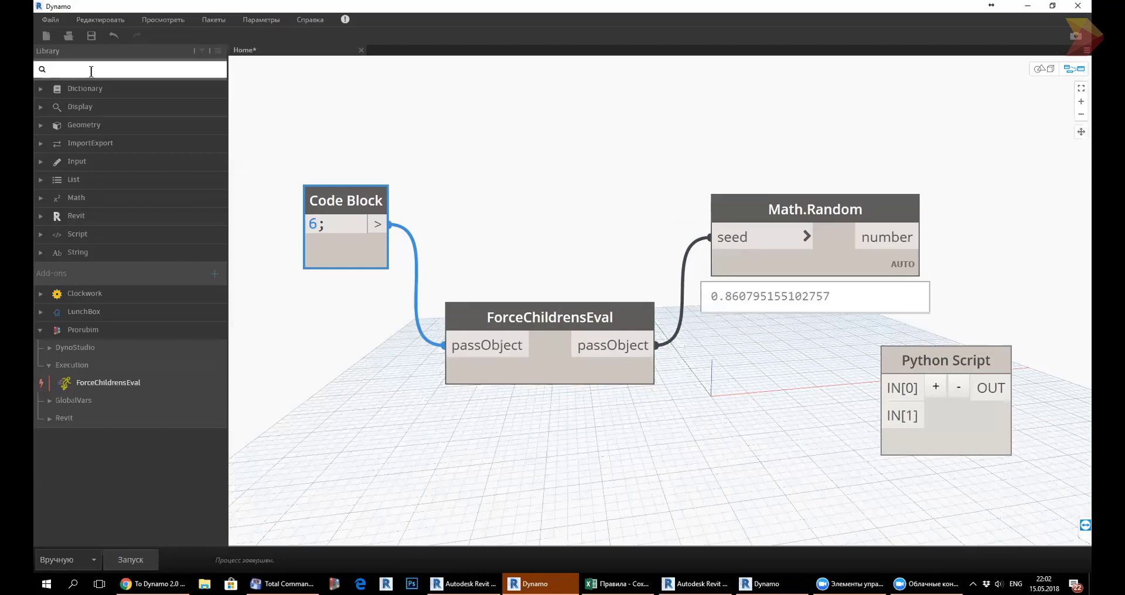
Add a Math.Random (value1, value2) node at the top and wire Code Block 6 into value1.
text(Rand)
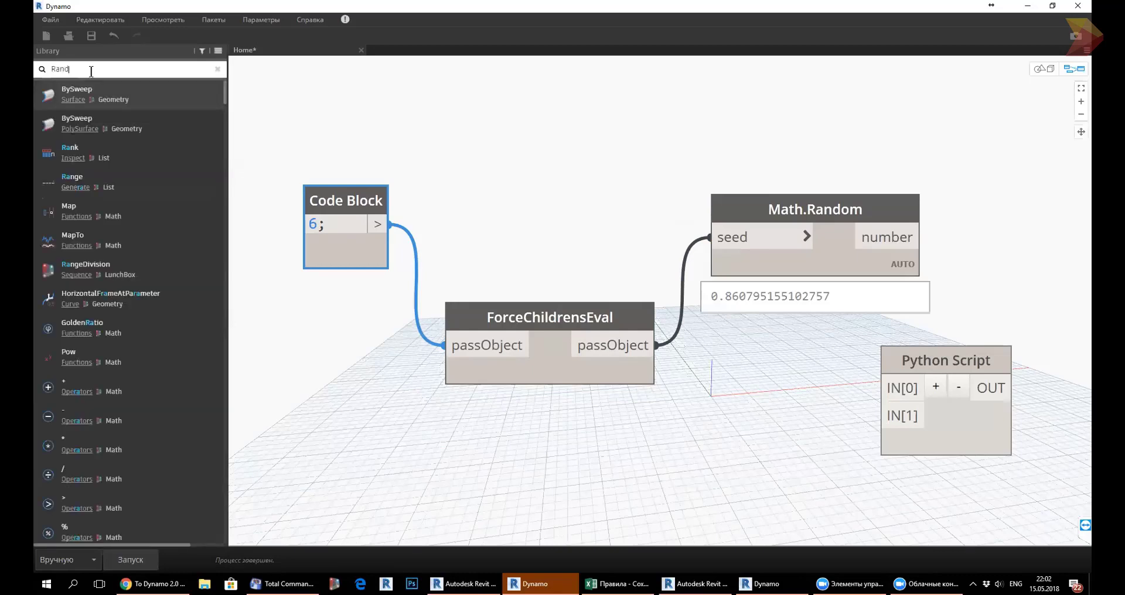
text(om)
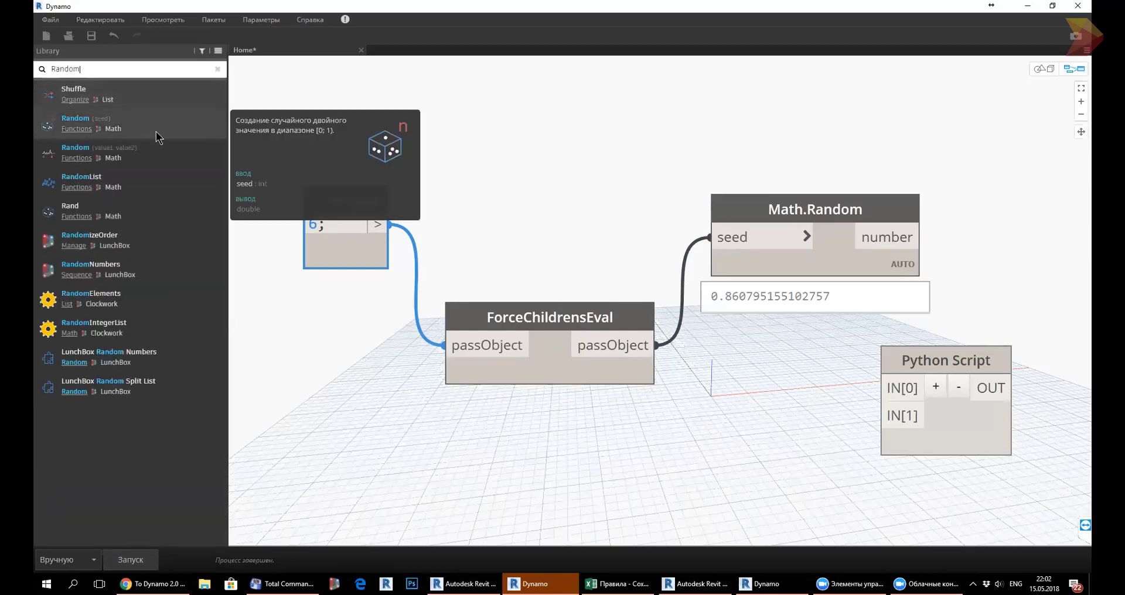
click(151, 156)
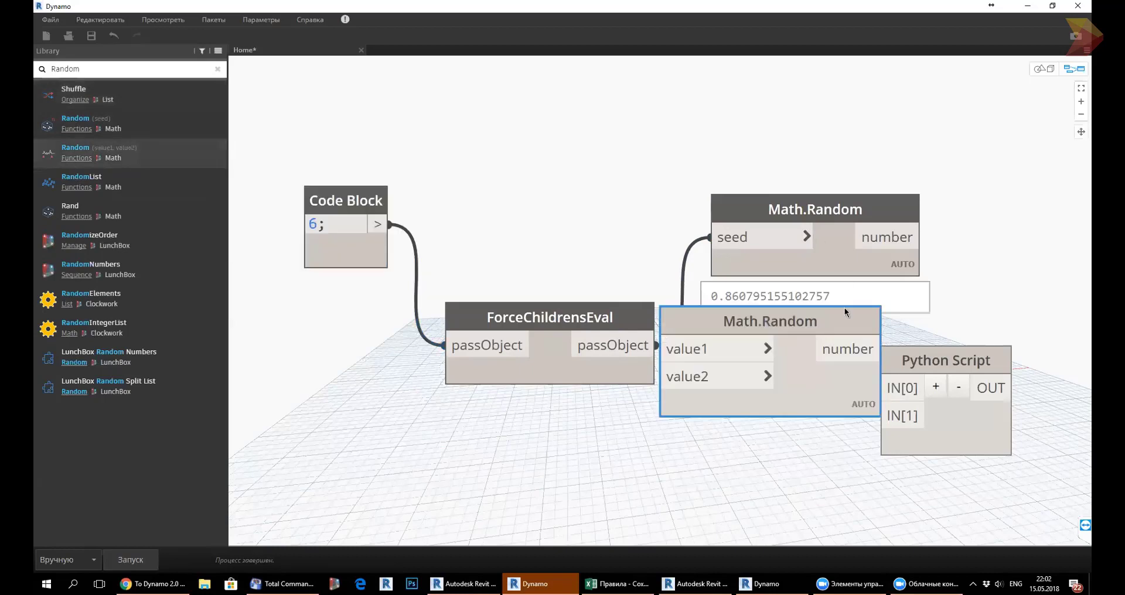
drag(762, 332, 766, 107)
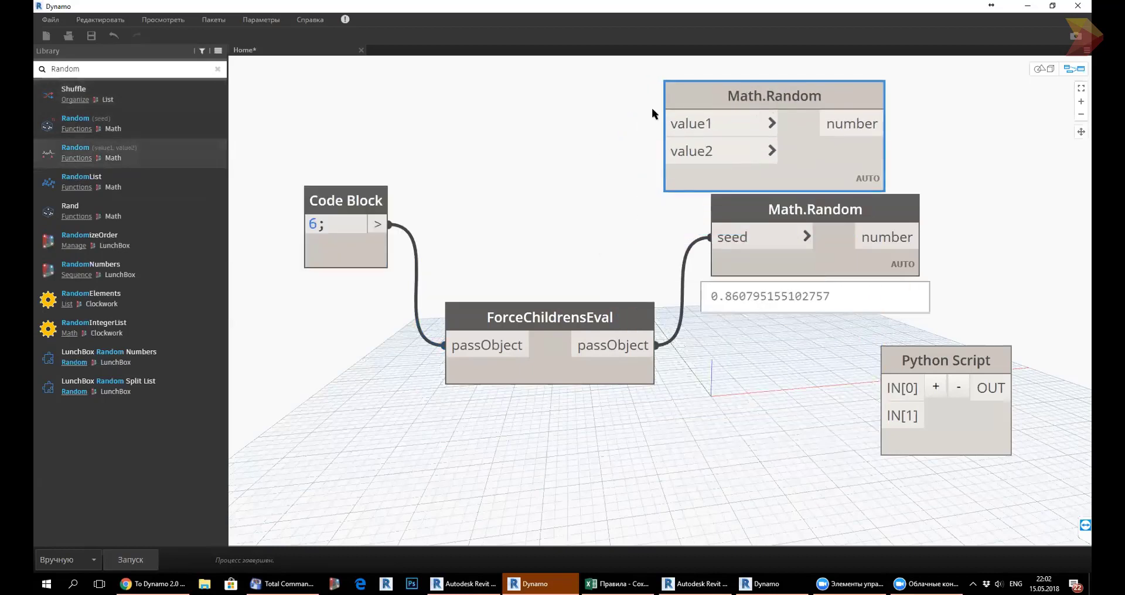
click(387, 225)
click(664, 123)
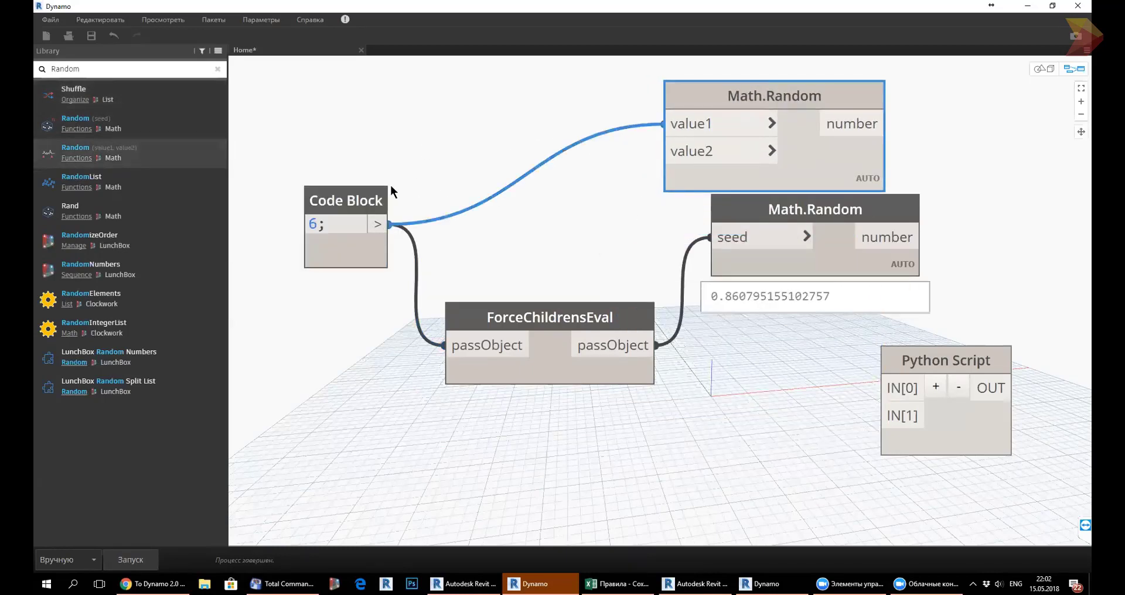
drag(346, 200, 325, 116)
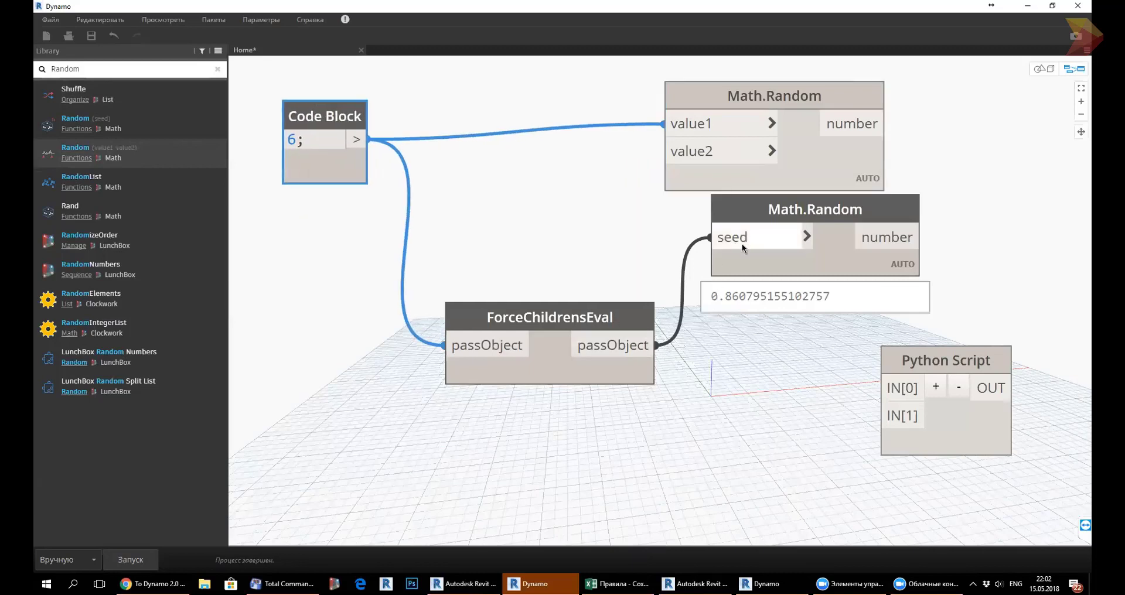
Delete the old seed-based Math.Random and add a Code Block holding 10 below.
click(772, 267)
key(Delete)
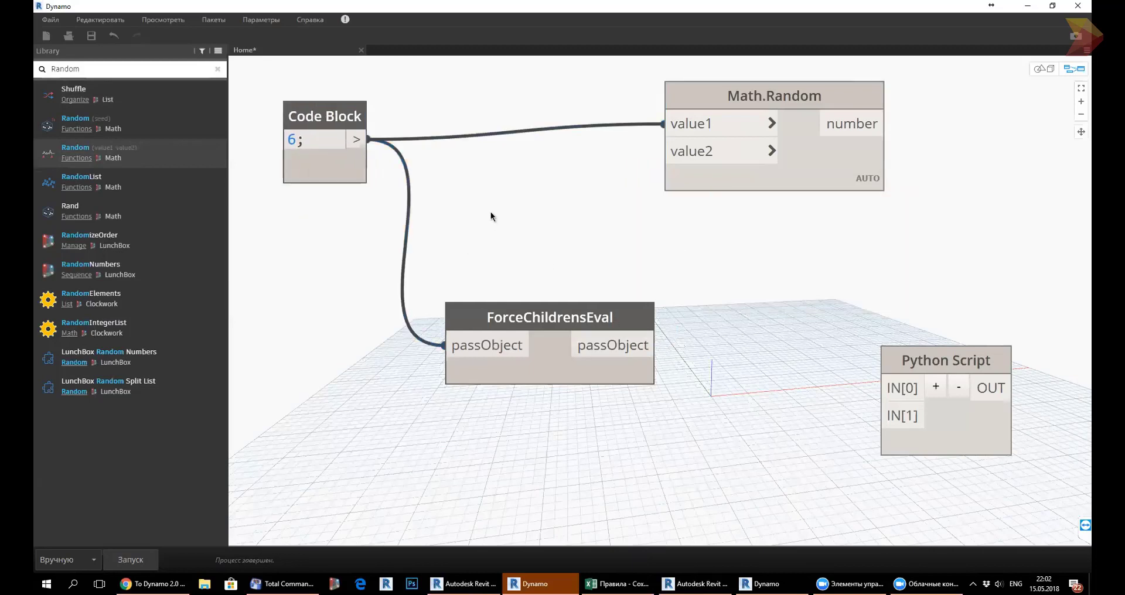
double_click(480, 229)
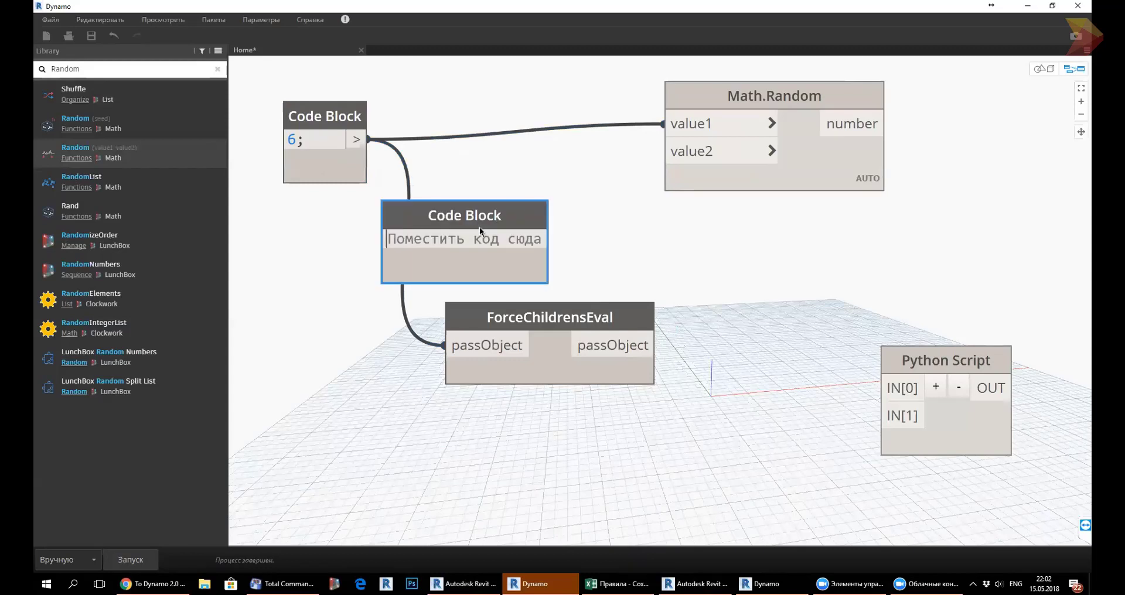
text(10)
click(585, 248)
mouse_move(445, 224)
mouse_down()
mouse_move(353, 221)
mouse_move(665, 151)
mouse_up()
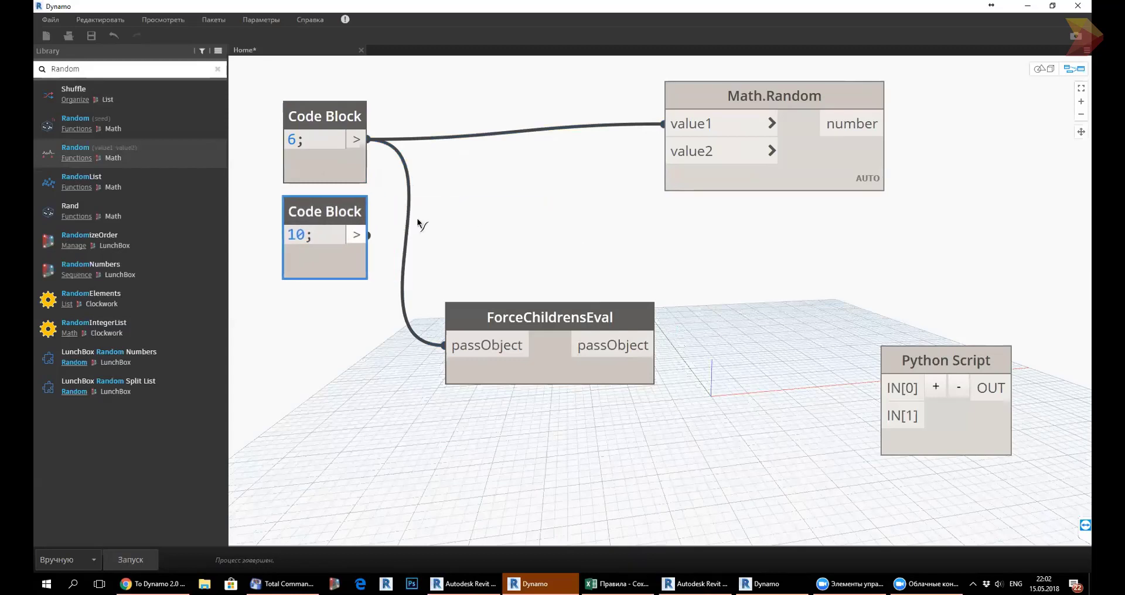
Run the graph, then route ForceChildrensEval's output into Math.Random's value1.
click(859, 178)
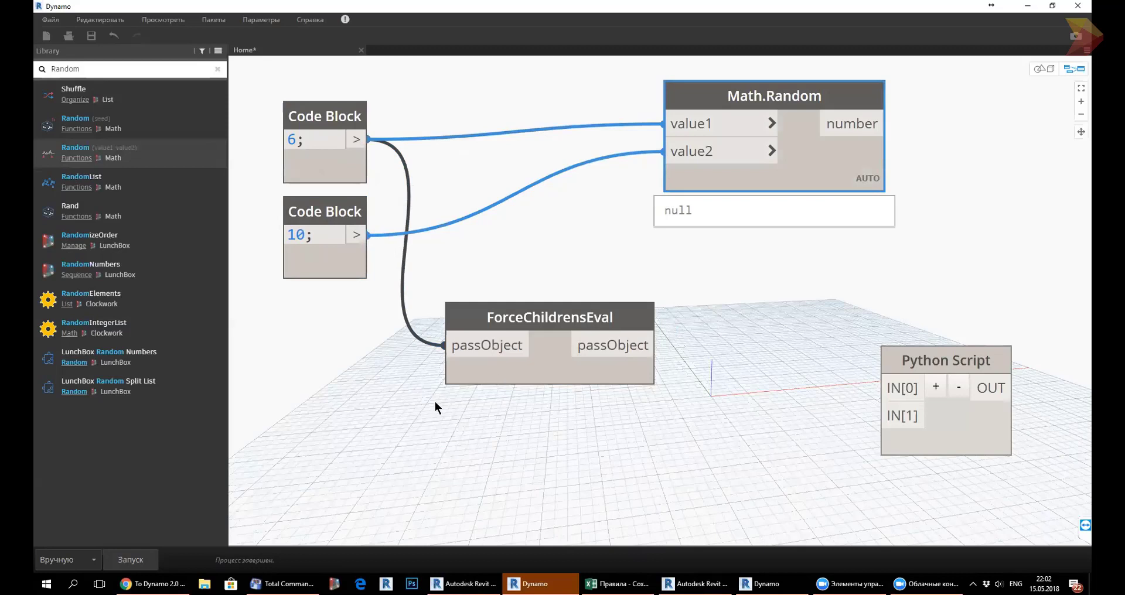
click(143, 566)
click(140, 565)
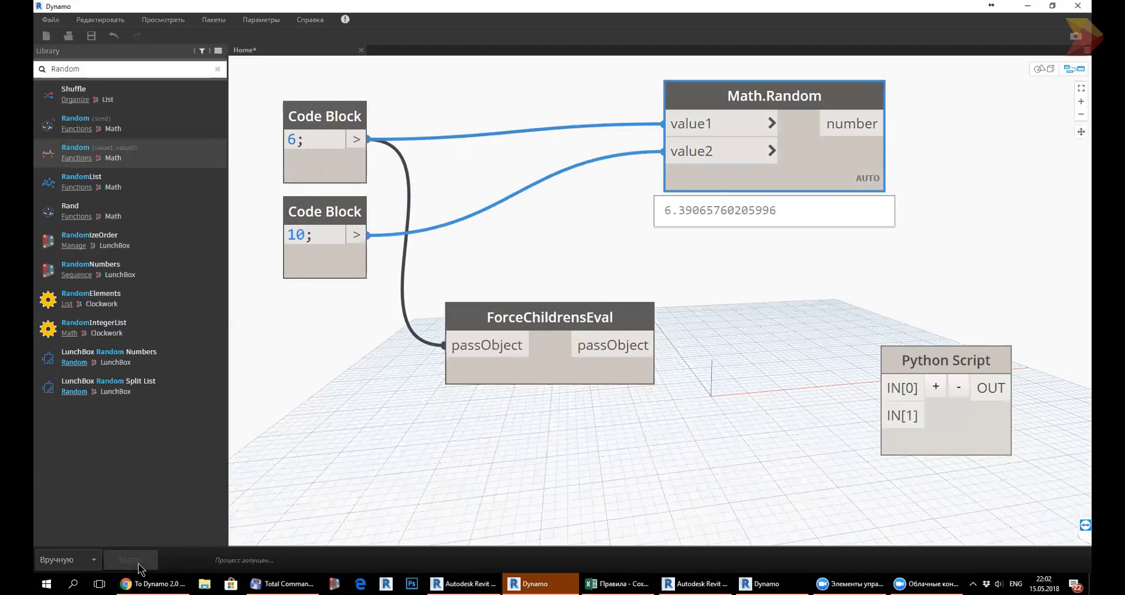
drag(657, 345, 663, 124)
drag(546, 311, 513, 75)
Rerun the graph repeatedly for random values between 6 and 10, ending at 6.72206016291029.
click(135, 564)
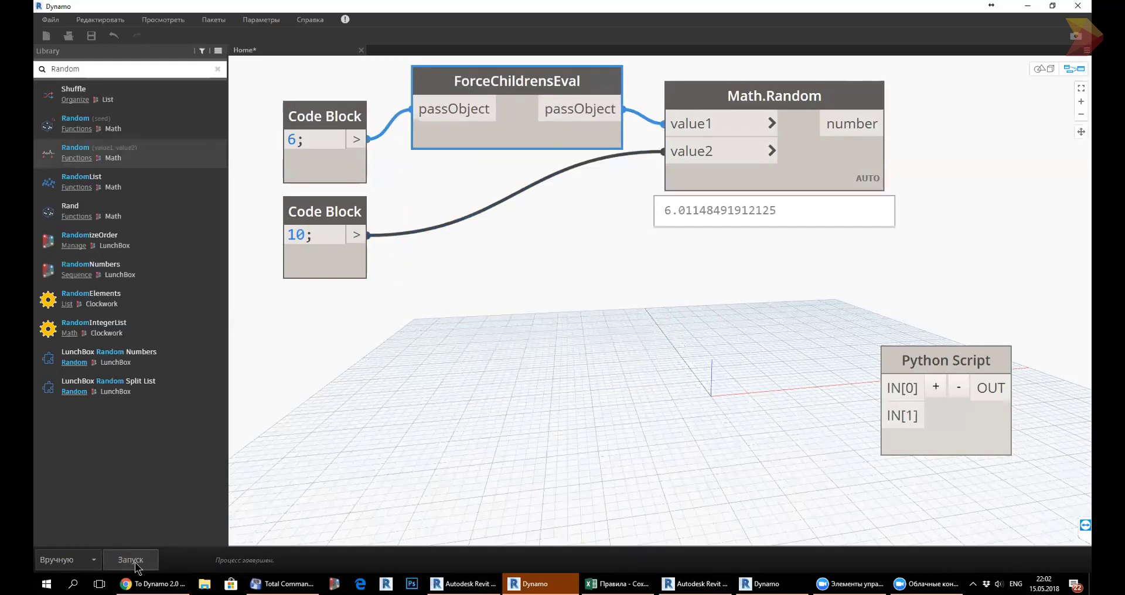
click(136, 565)
click(135, 565)
click(136, 564)
click(135, 565)
click(136, 564)
click(135, 565)
click(135, 564)
click(135, 564)
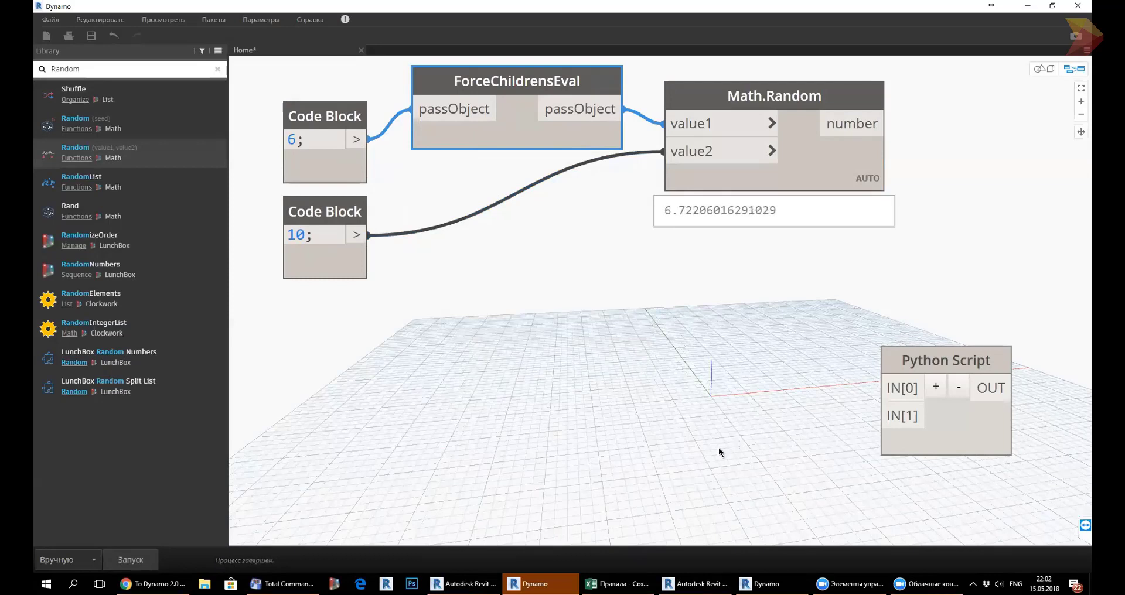
Nudge ForceChildrensEval and move the Python Script node up beneath Math.Random.
click(399, 294)
scroll(554, 245, down, 2)
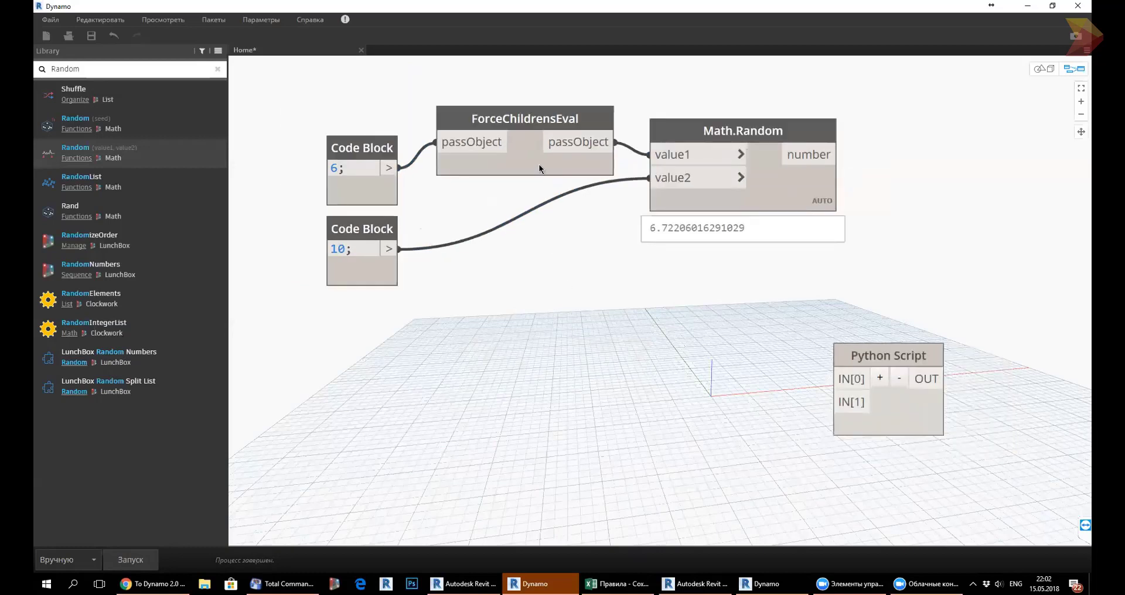
drag(539, 167, 537, 157)
click(851, 292)
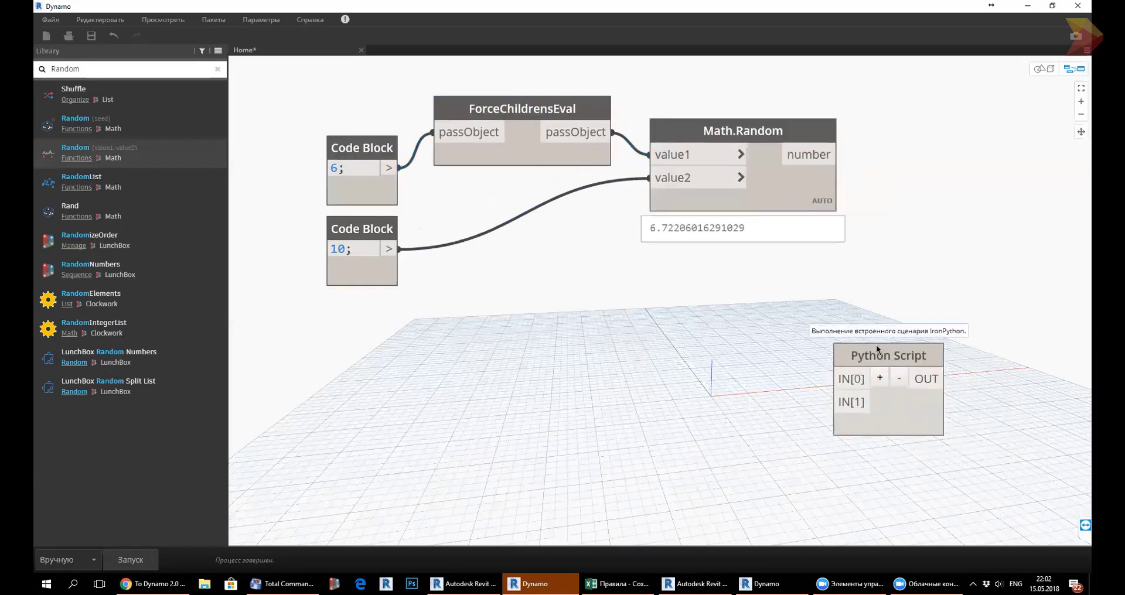
drag(877, 349, 765, 251)
scroll(859, 353, down, 1)
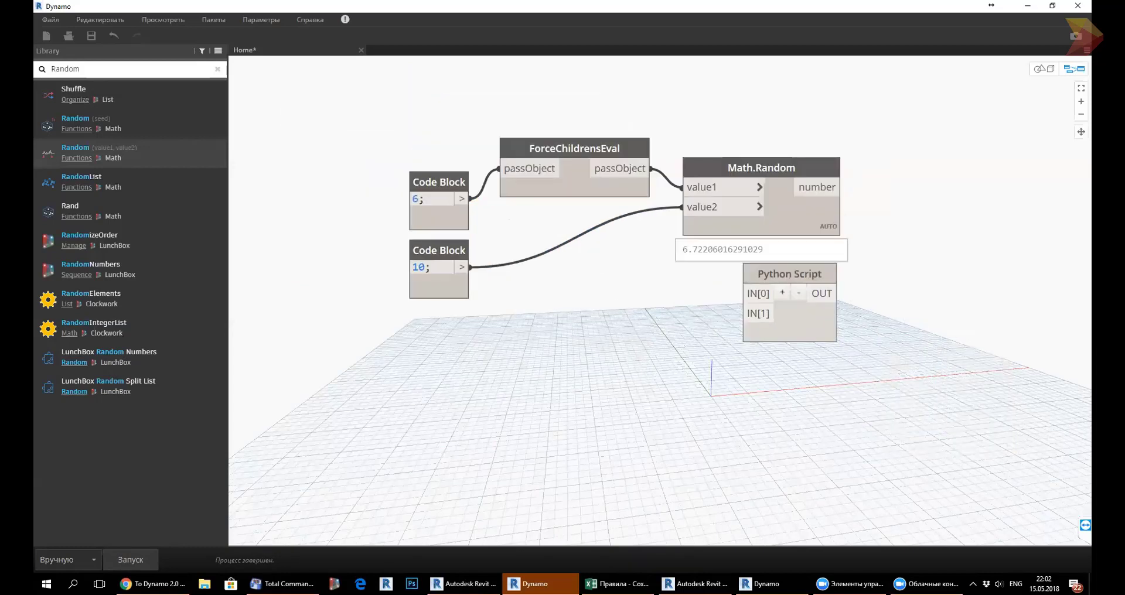
Box-select and delete Code Block 6, ForceChildrensEval, Math.Random and the other old demo nodes.
key(alt+Tab)
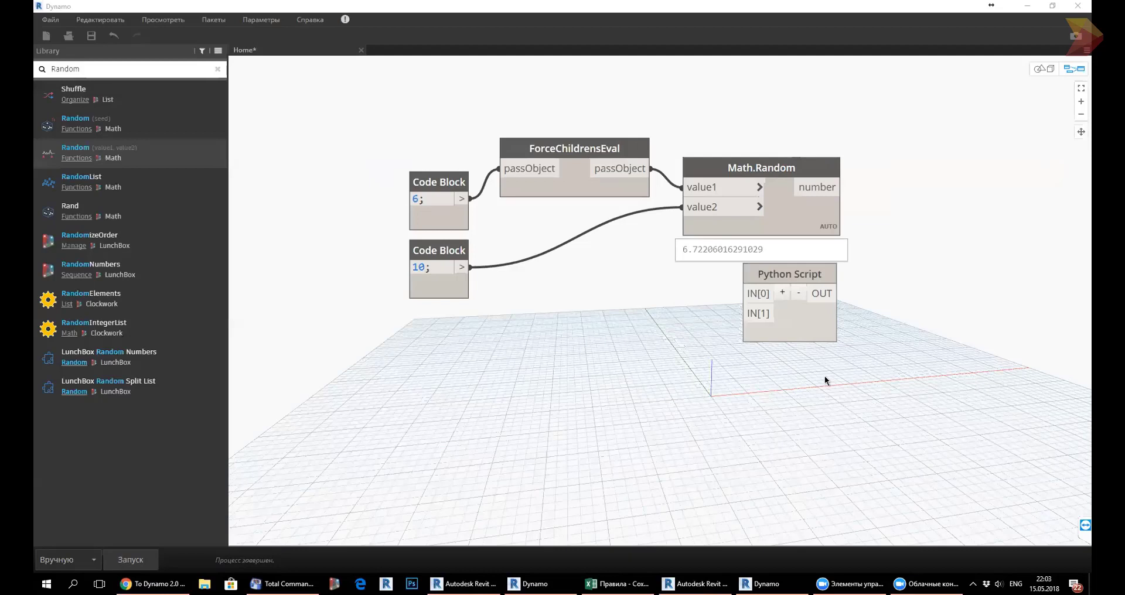
drag(896, 382, 437, 132)
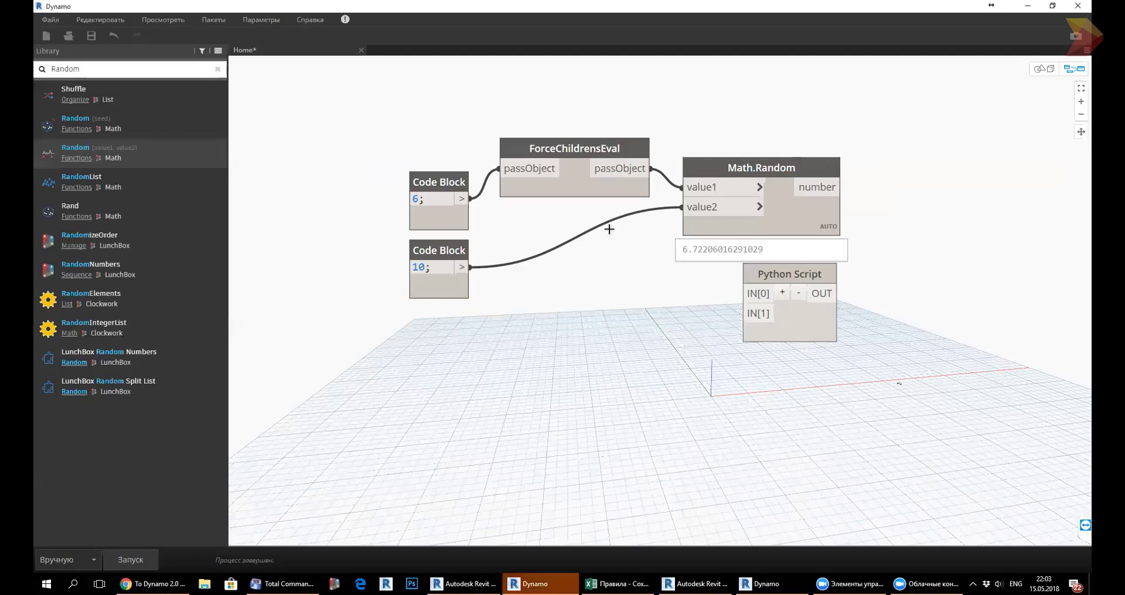
click(632, 308)
drag(911, 195, 406, 86)
key(Delete)
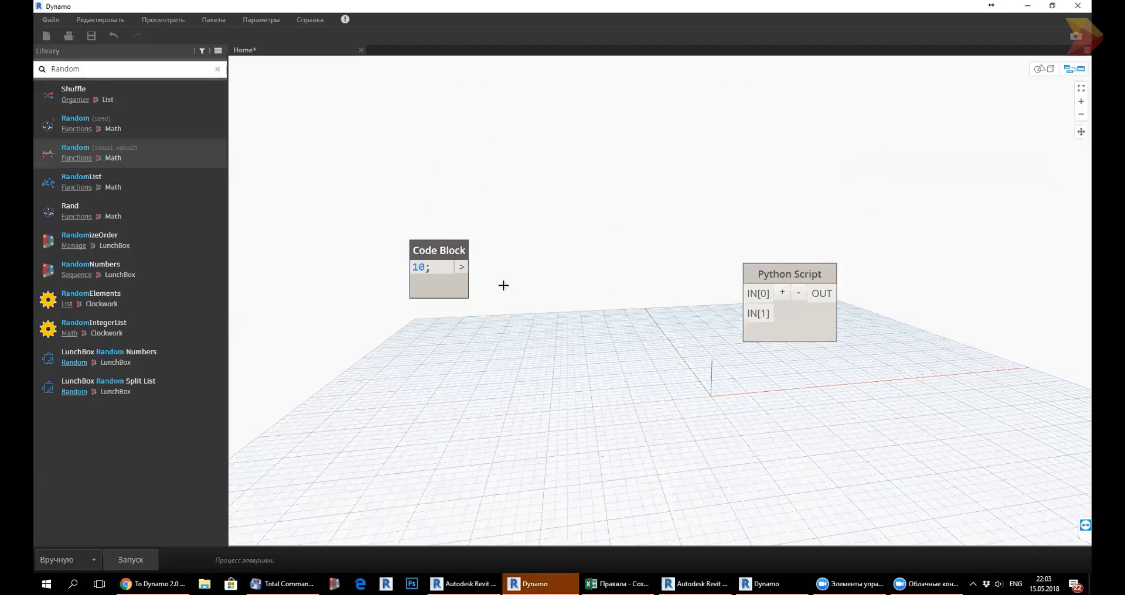
Delete the leftover 10; Code Block and the Python Script node.
drag(504, 286, 404, 234)
key(Delete)
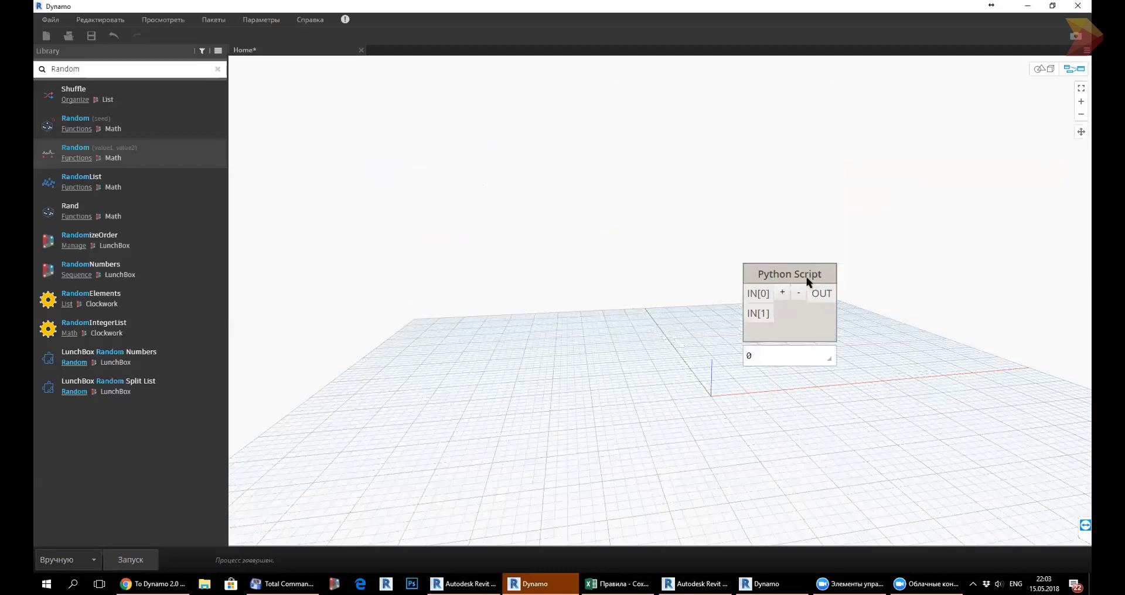
drag(807, 281, 774, 288)
key(Delete)
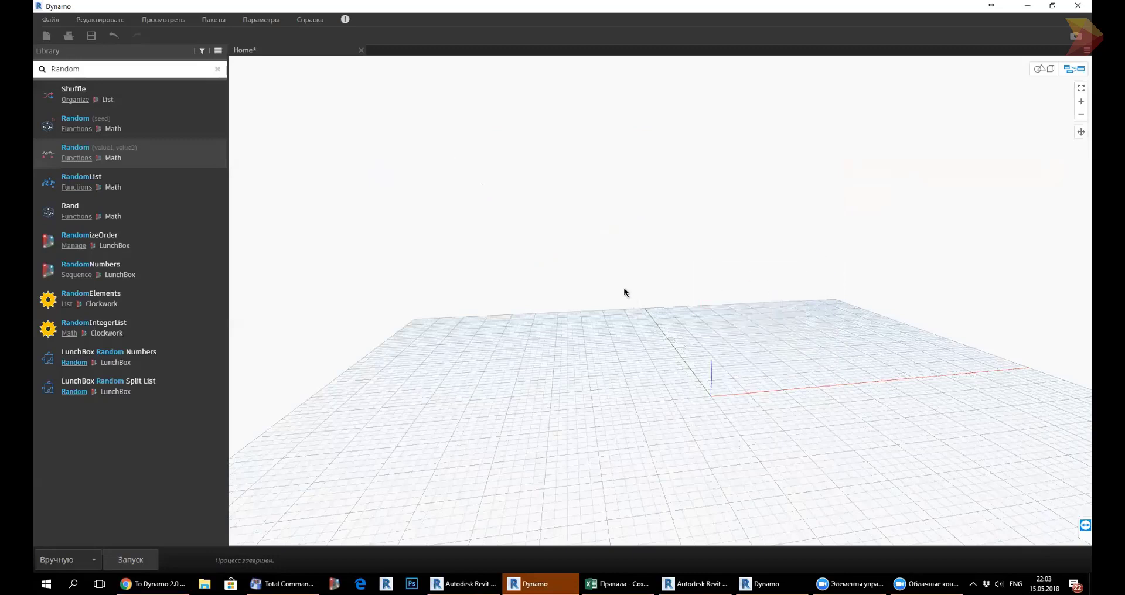
Add a Code Block containing [11,22,33,44,55]; and move it up and left.
double_click(553, 219)
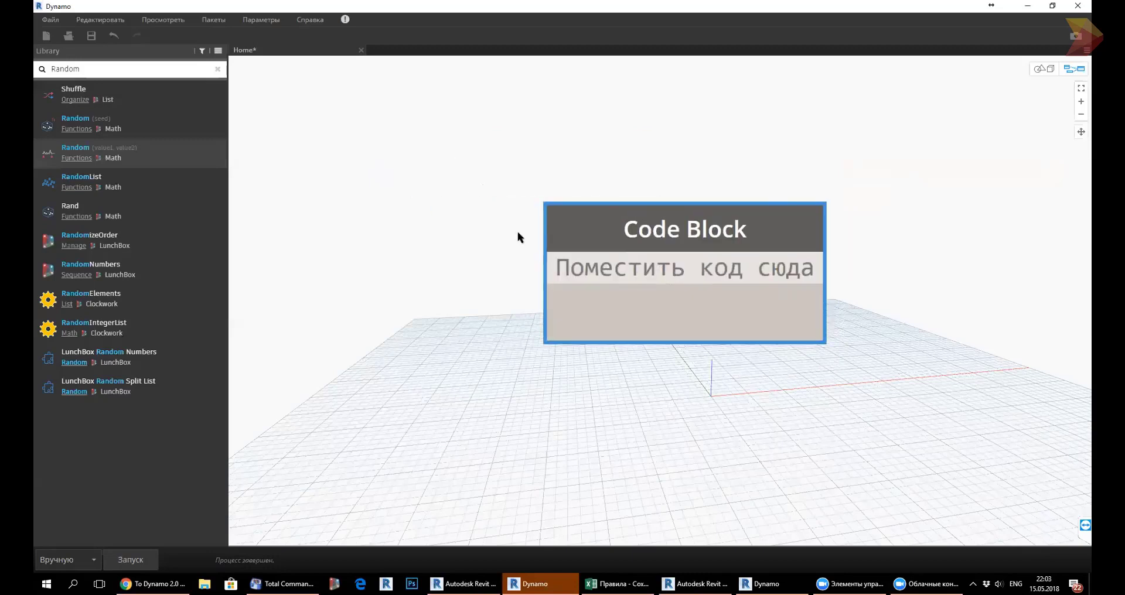
text([])
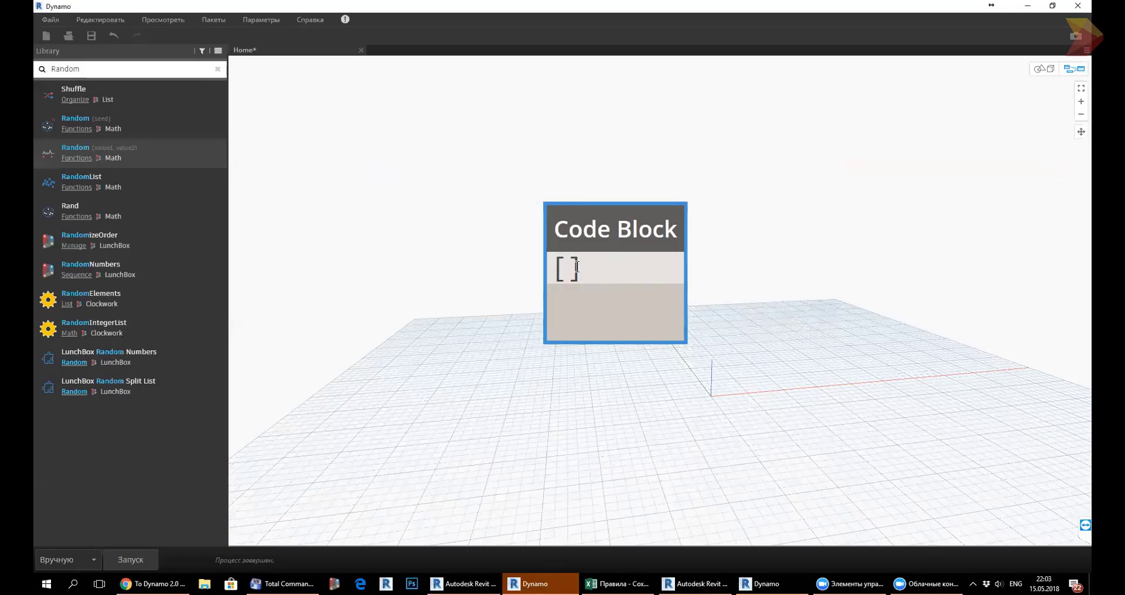
text("")
key(BackSpace)
key(BackSpace)
text(11)
text(,22,33)
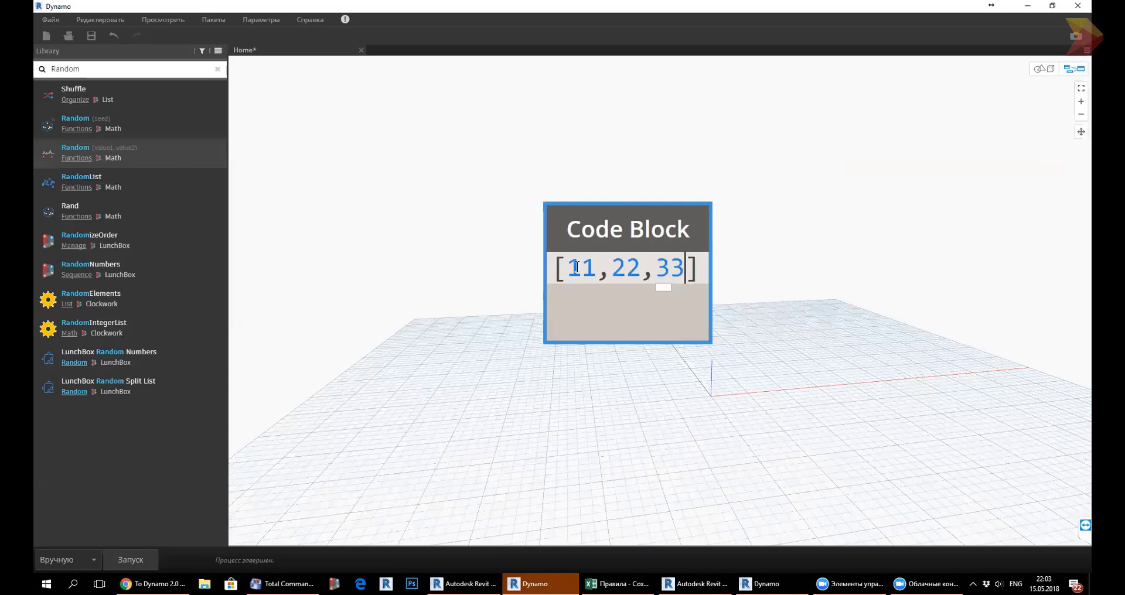
text(,44,55)
click(413, 315)
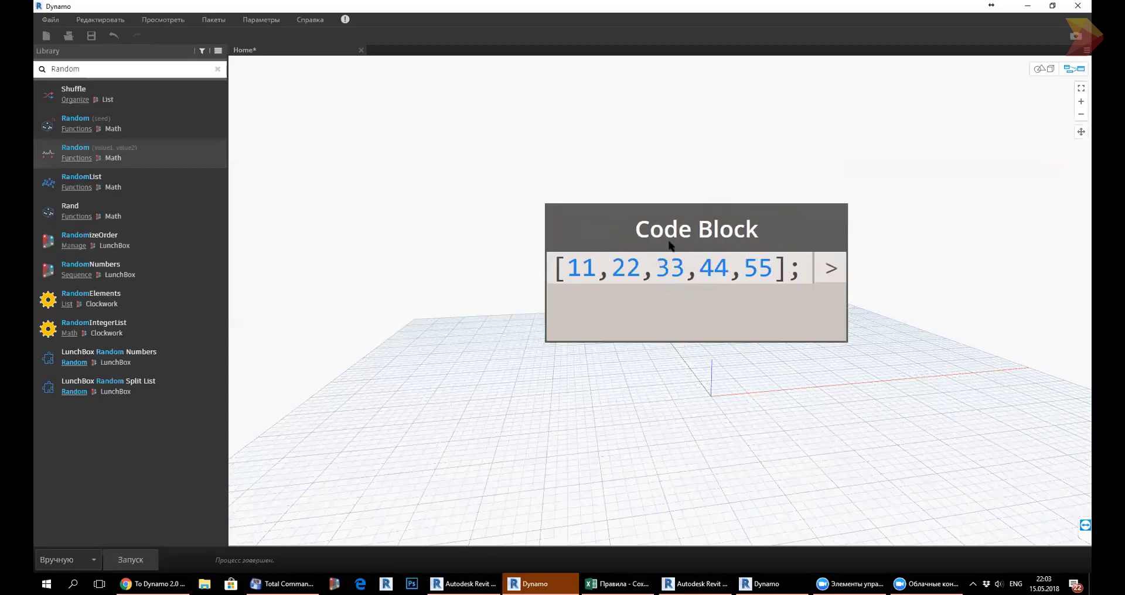
drag(650, 219, 541, 94)
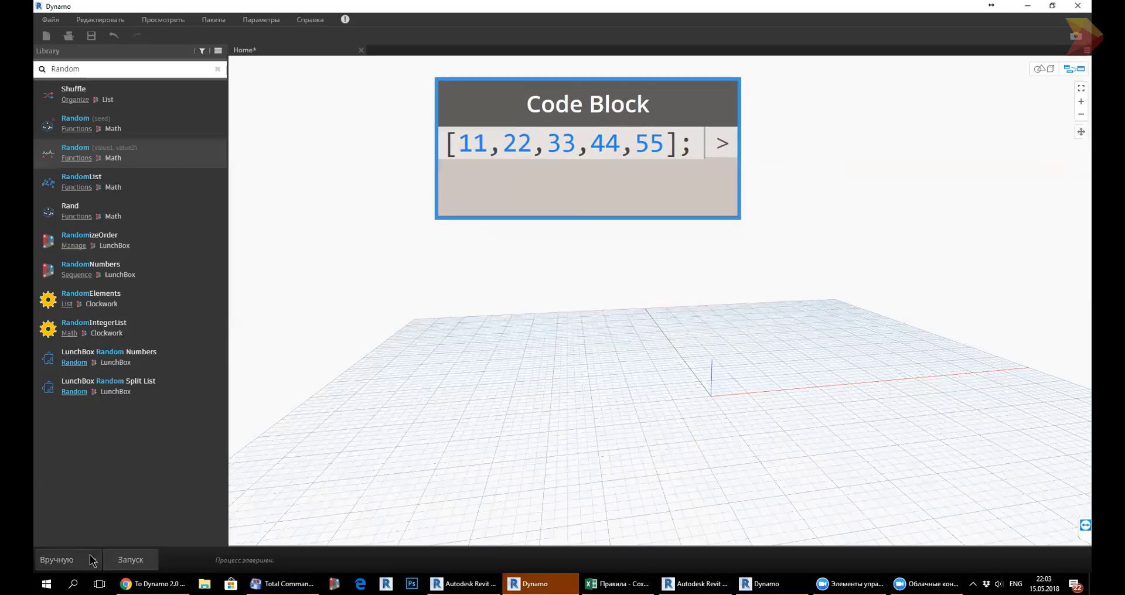
Set the run mode to Автоматически and inspect items 0 and 1 (22) in the list preview.
click(68, 559)
click(75, 519)
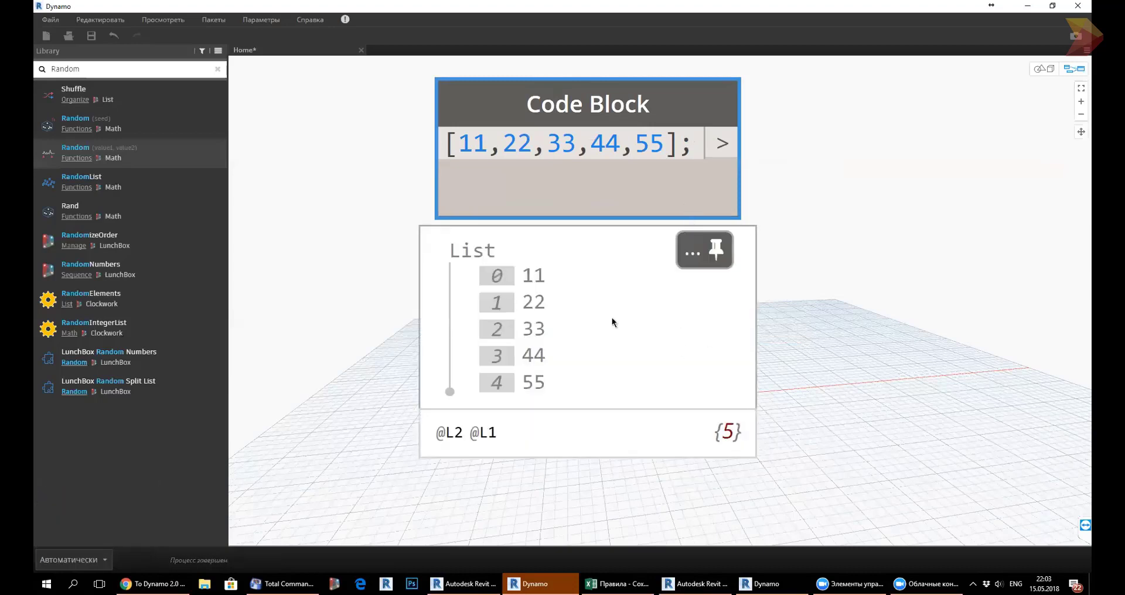
mouse_move(588, 282)
mouse_move(587, 334)
click(503, 282)
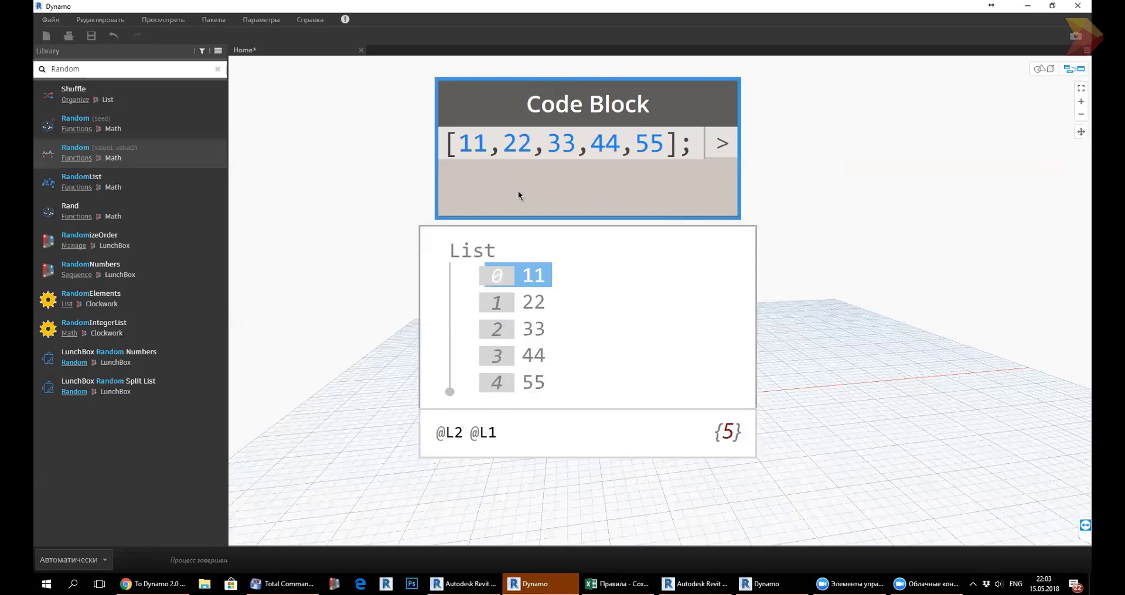
click(540, 300)
scroll(340, 282, down, 2)
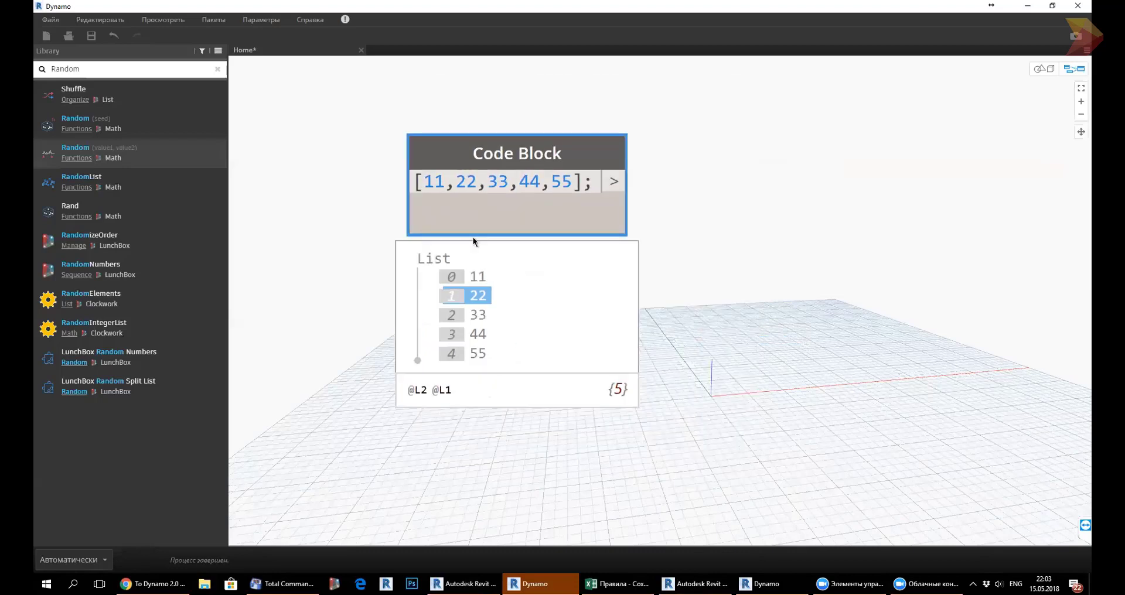
scroll(694, 178, up, 1)
scroll(697, 179, up, 1)
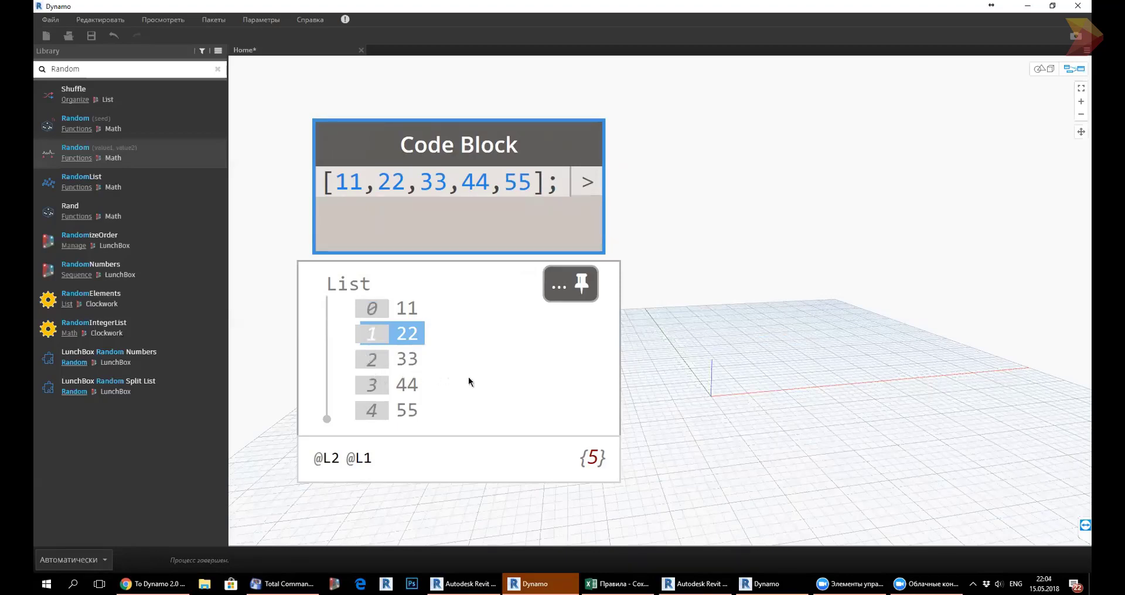
click(340, 192)
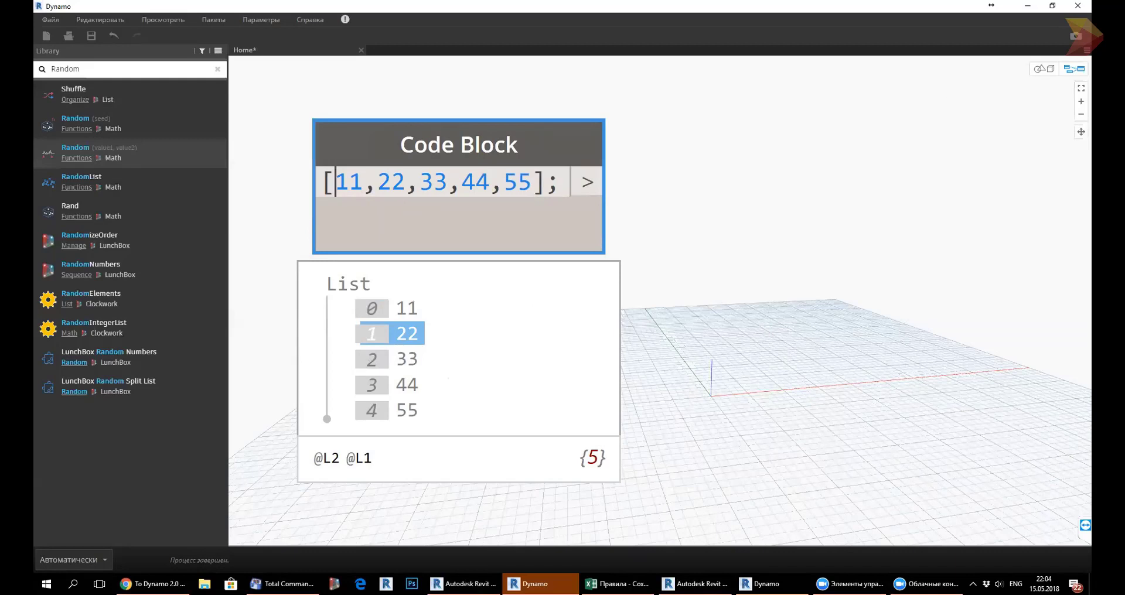
key(alt+Tab)
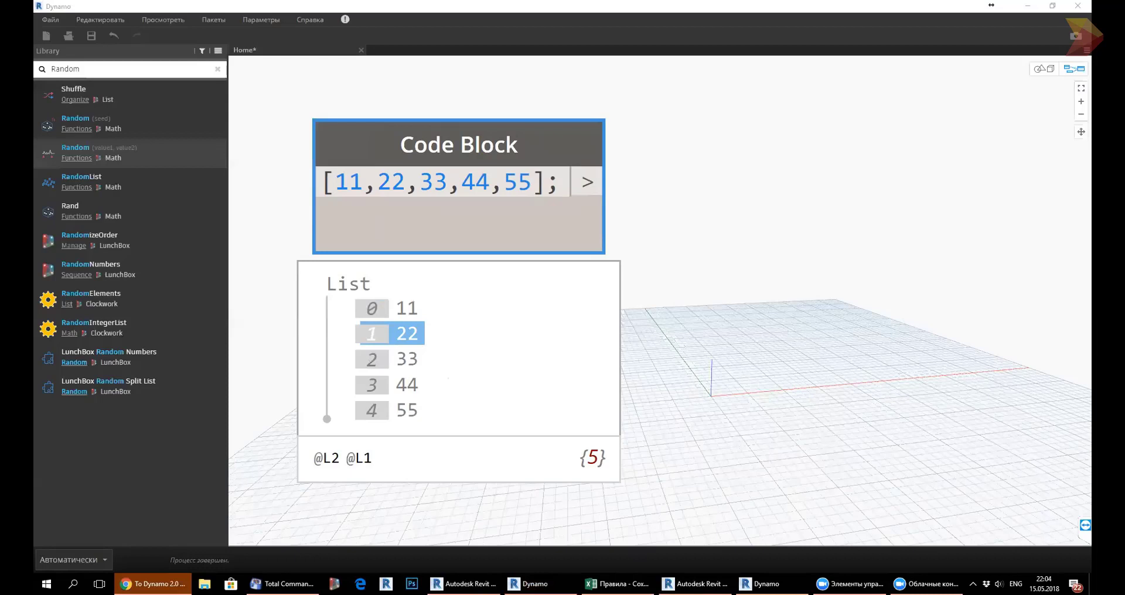
Insert the key "test": before 11 and "test1": before 22 in the Code Block.
click(335, 184)
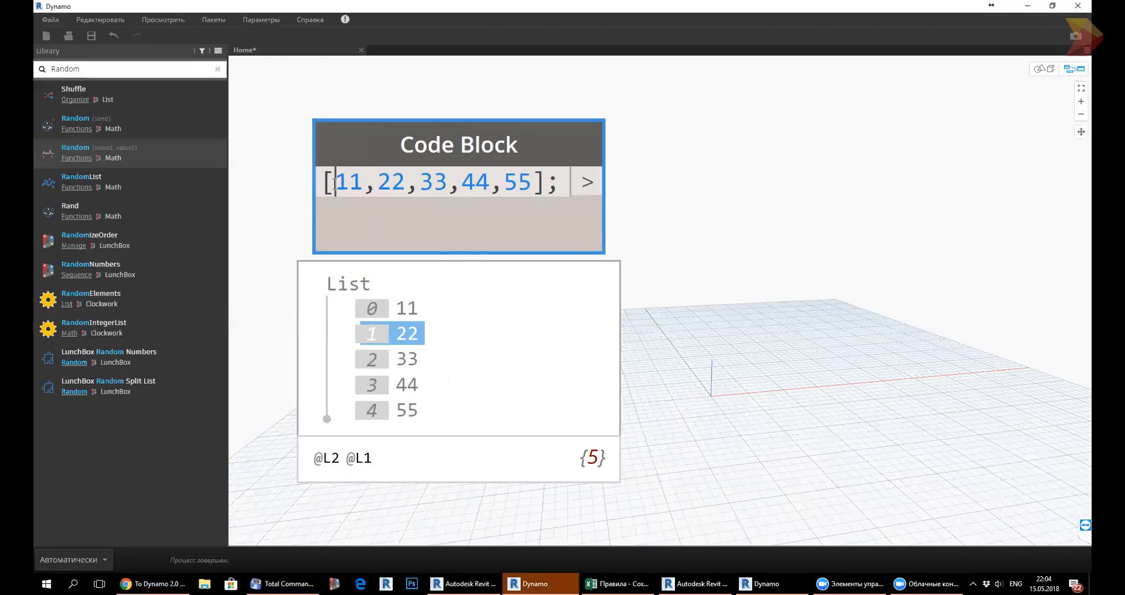
text("")
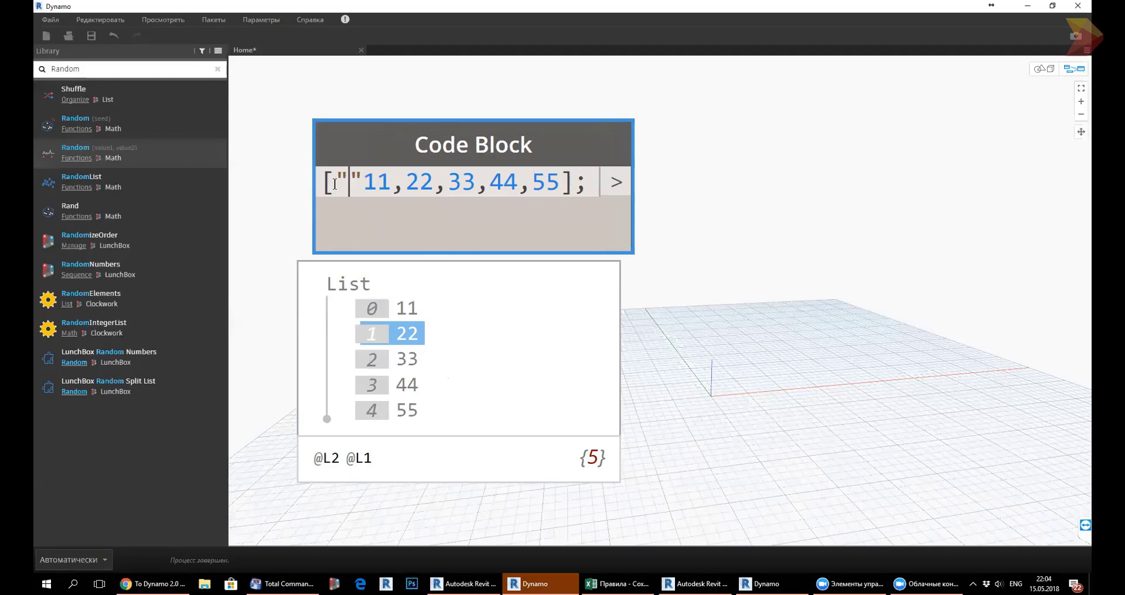
text(test)
key(Right)
key(Right)
key(Left)
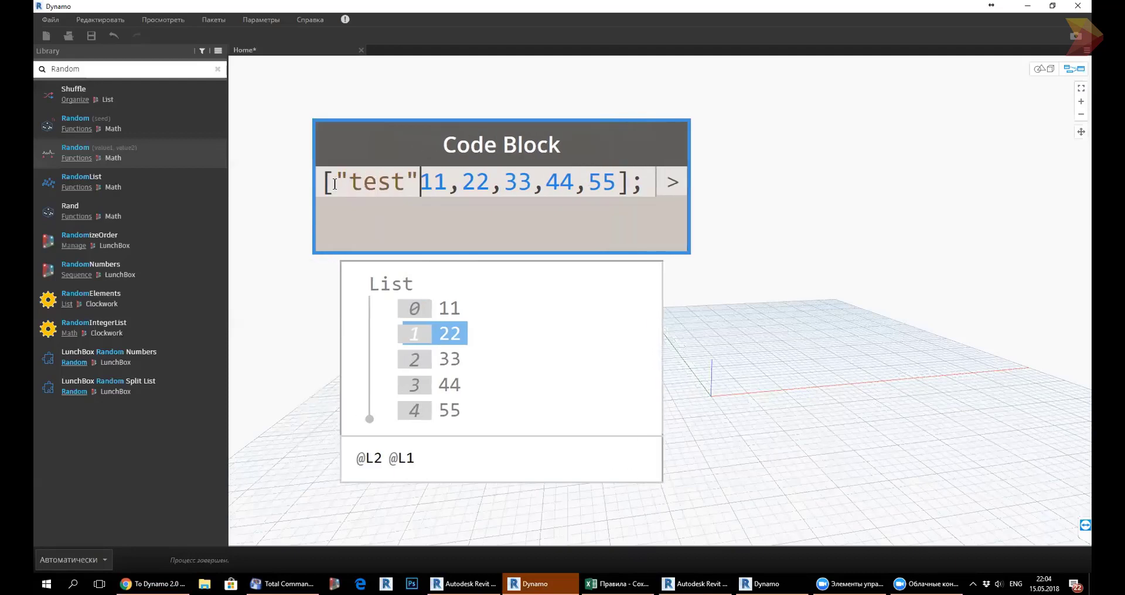
text(:)
key(Right)
key(Right)
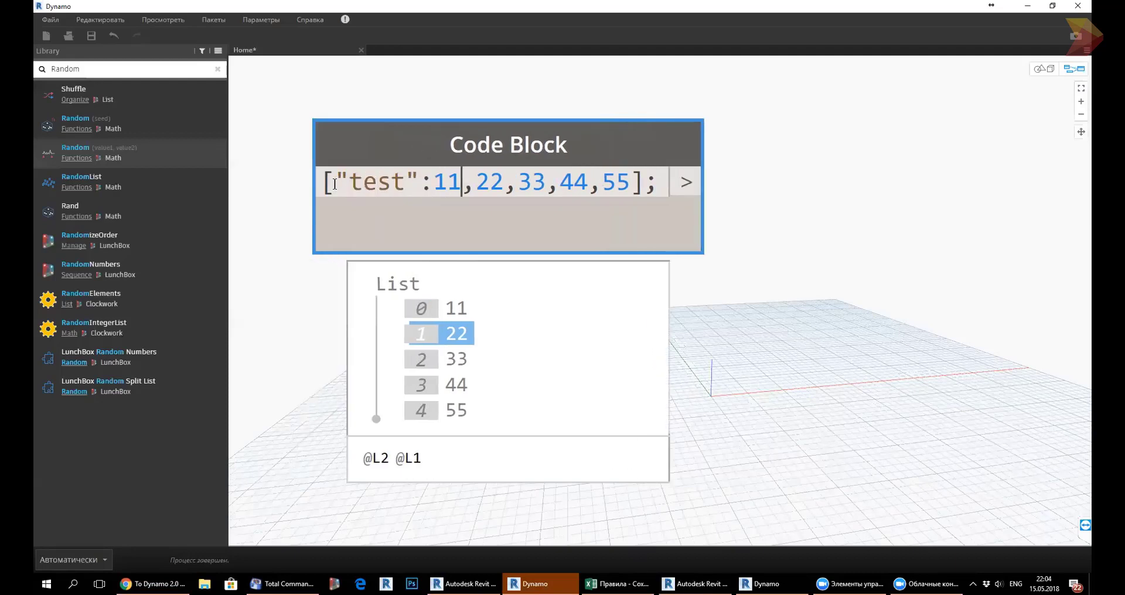
key(Right)
text("")
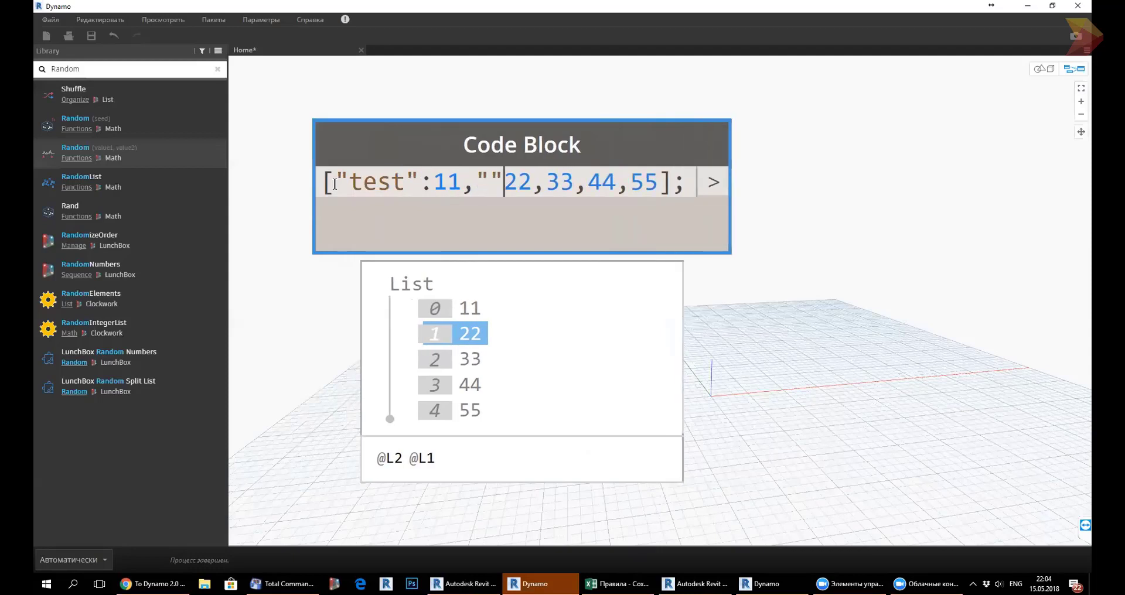
text(:)
key(Left)
key(Left)
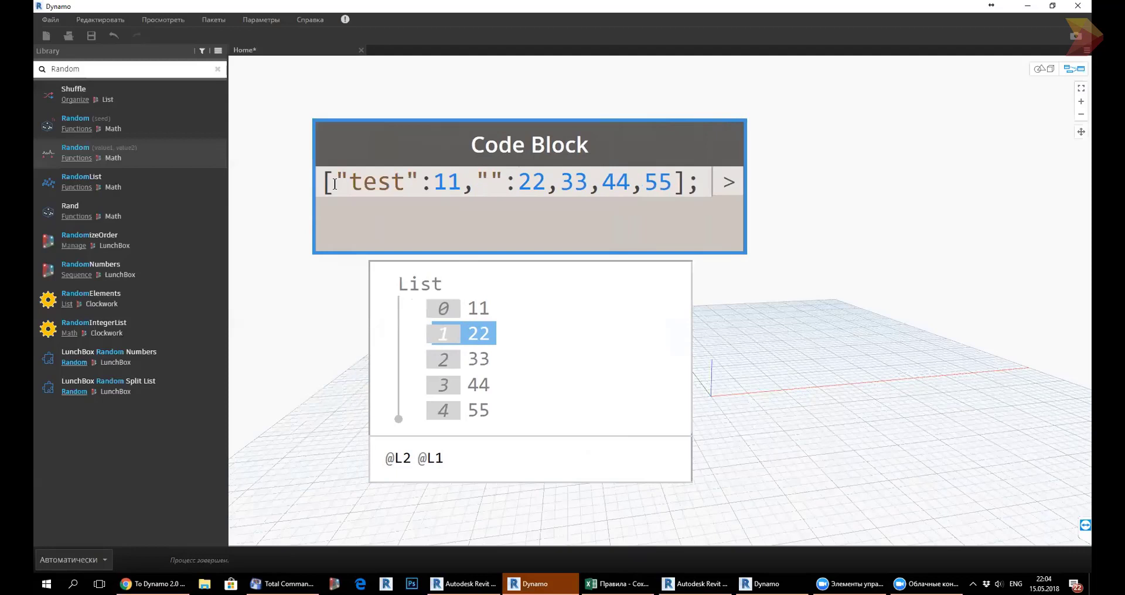
text(test1)
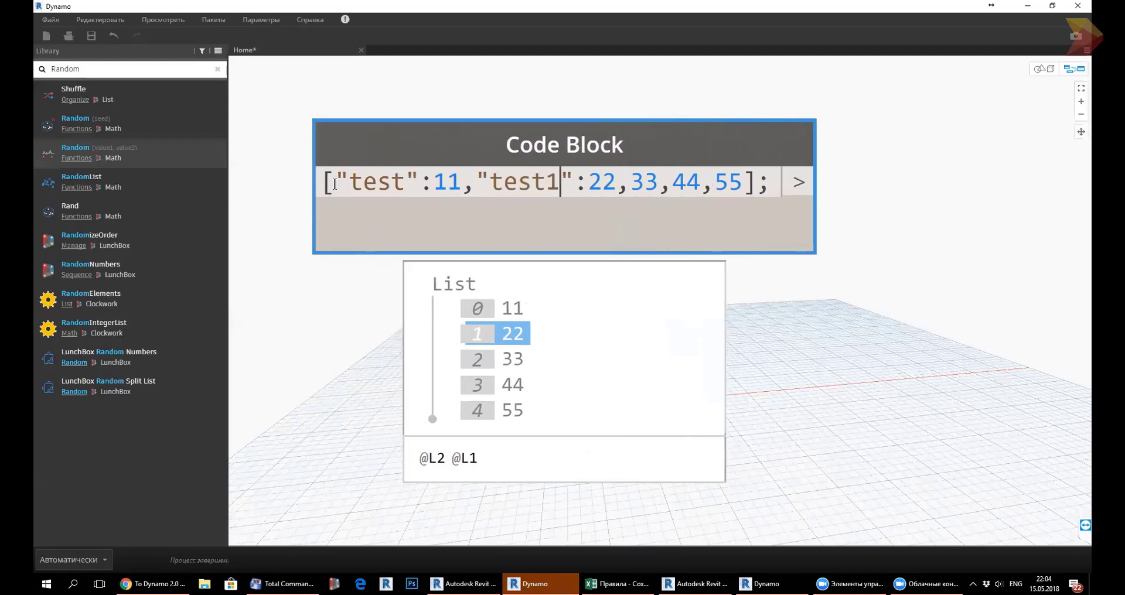
Delete the 33, 44 and 55 entries after 22 and commit the code.
key(Right)
key(Right)
key(Right)
key(Right)
key(Delete)
key(Delete)
key(Delete)
key(Delete)
key(Delete)
key(Delete)
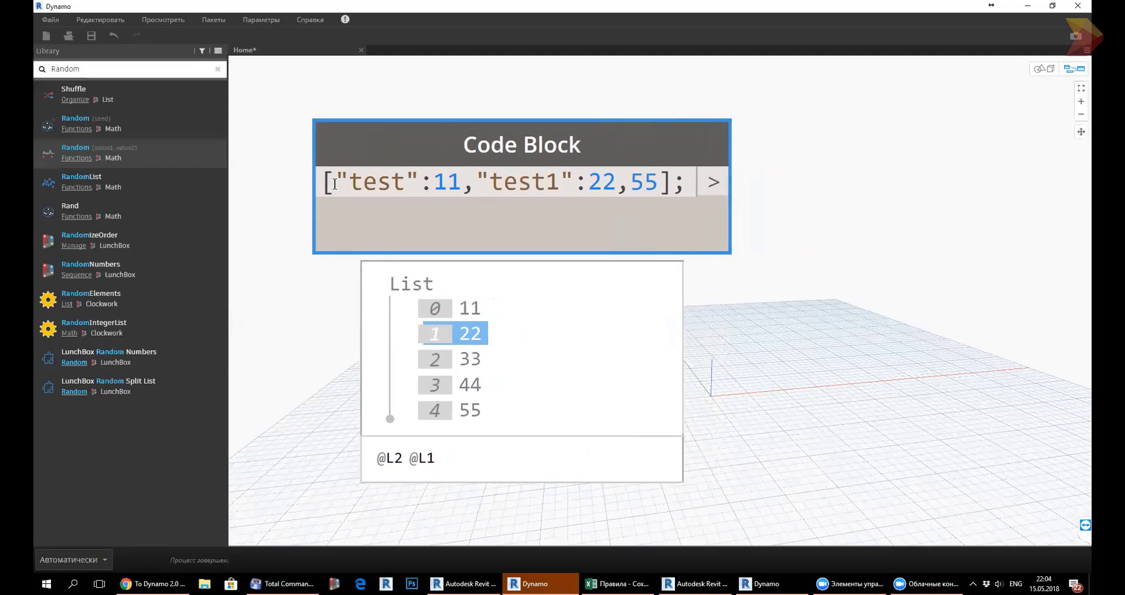
click(910, 360)
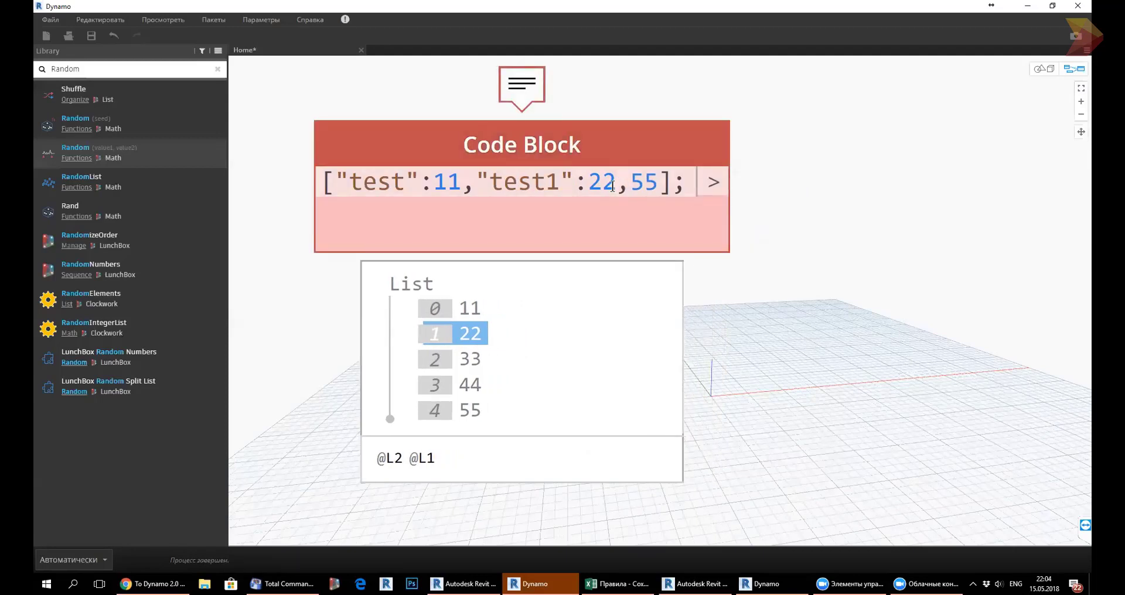
click(617, 187)
key(Delete)
key(Delete)
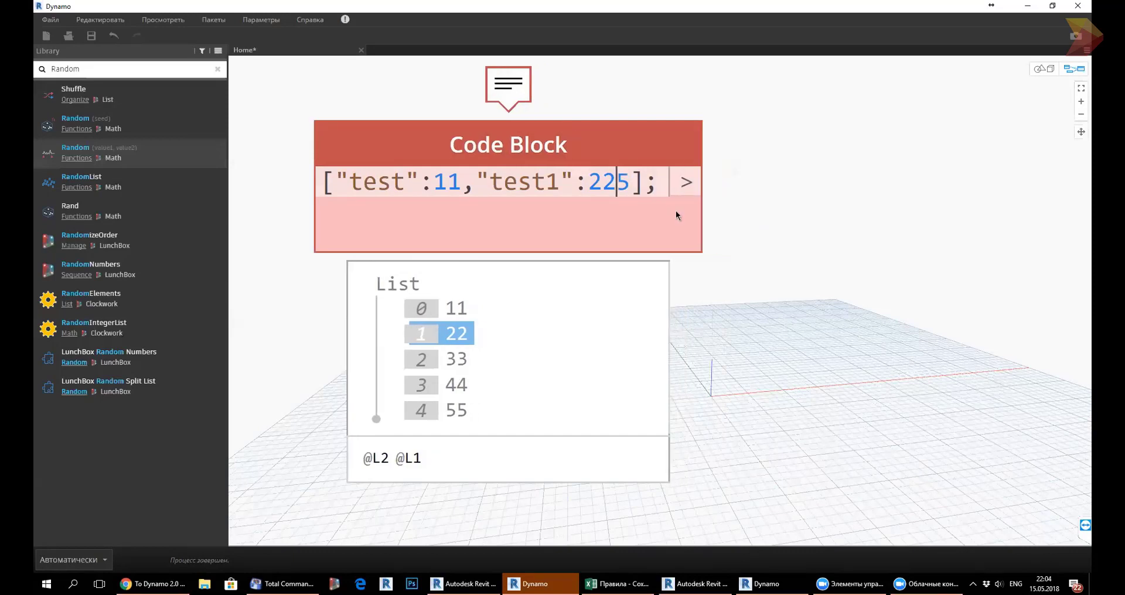
key(Delete)
mouse_move(613, 266)
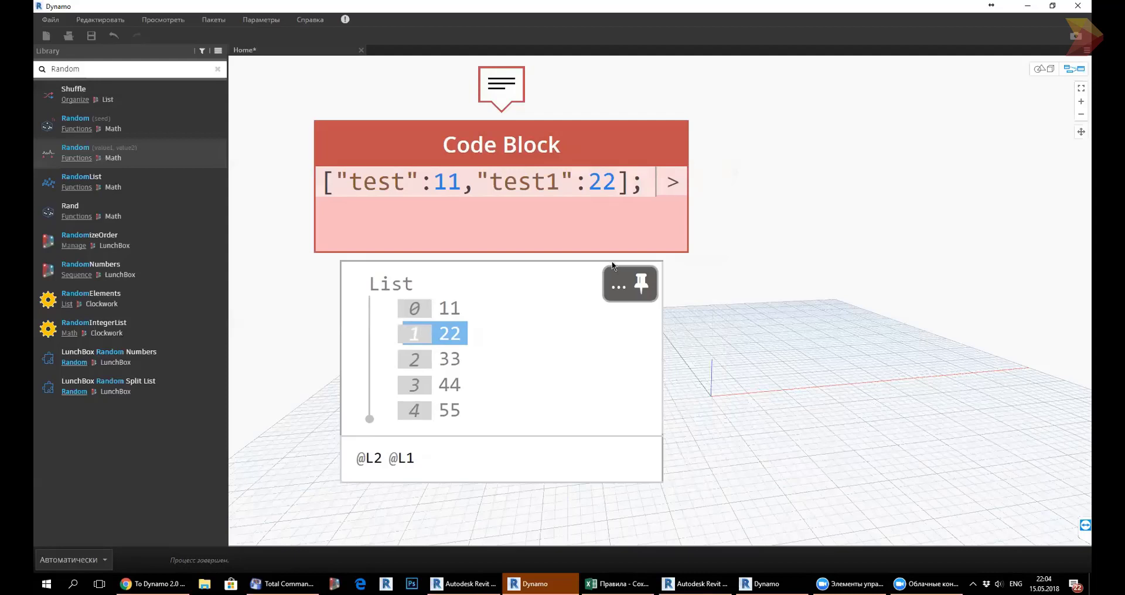
Replace the square brackets with braces so the code reads {"test":11,"test1":22};.
click(326, 180)
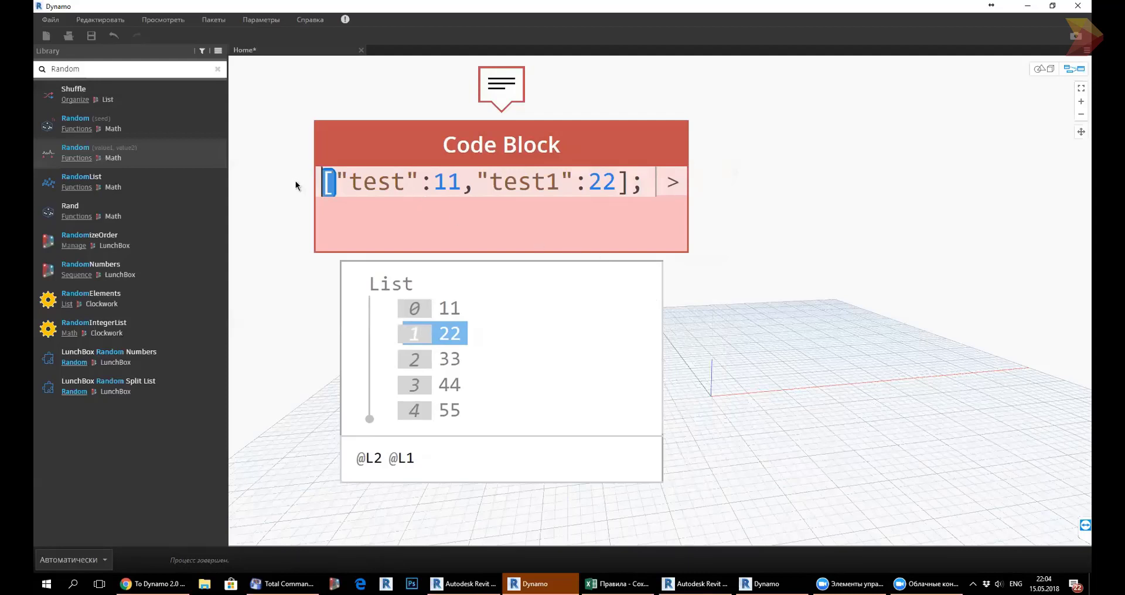
text({)
double_click(624, 183)
text(})
click(807, 280)
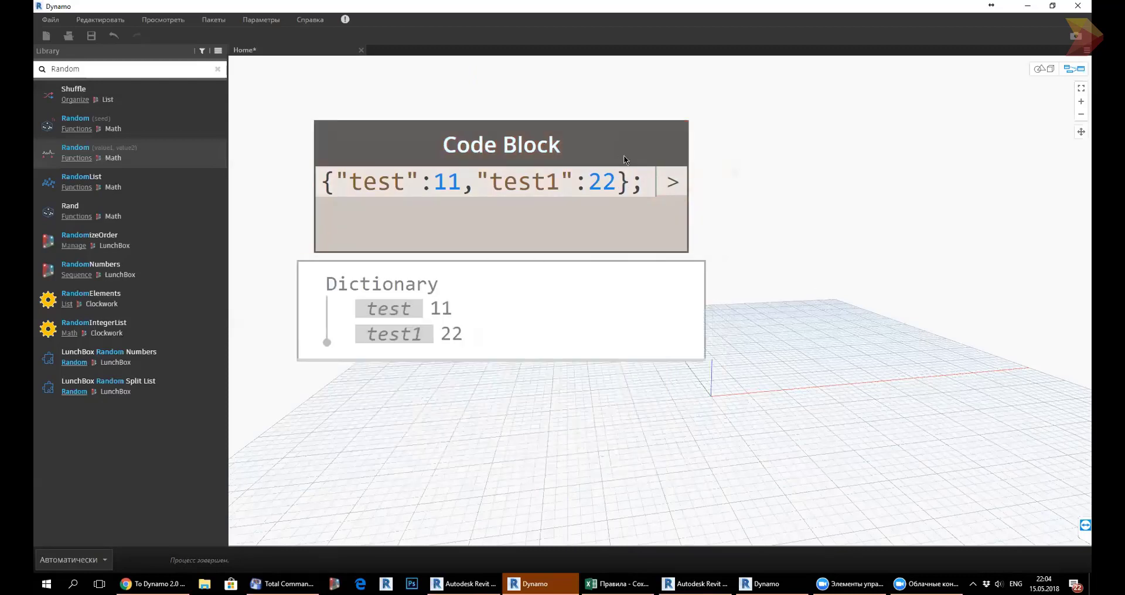
Inspect the test and test1 entries in the Dictionary preview and reposition the block up-left.
click(667, 153)
drag(667, 153, 764, 143)
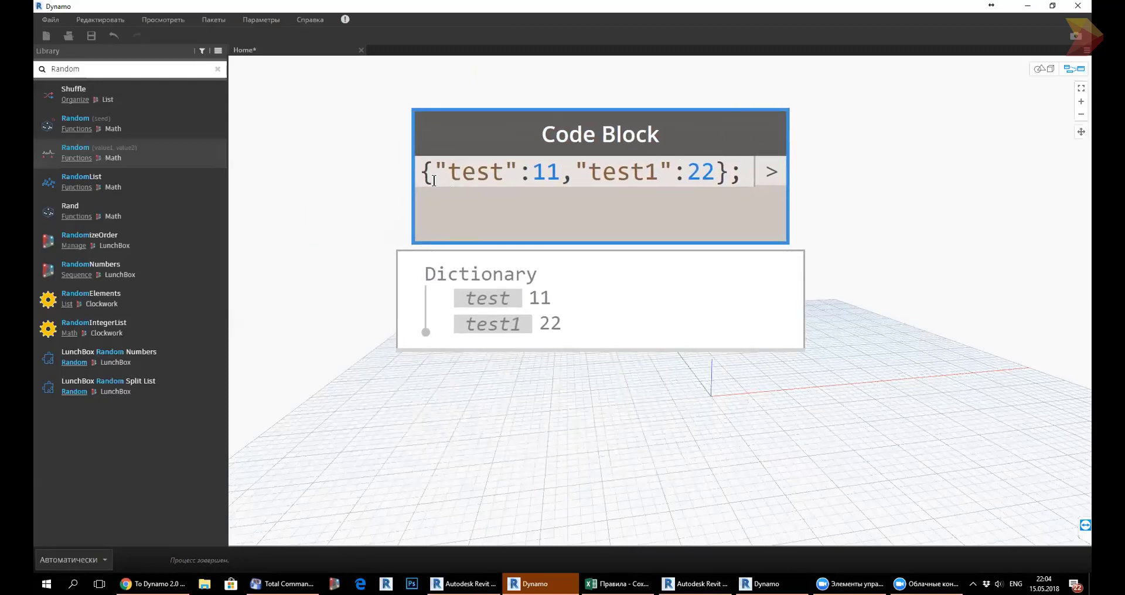
drag(432, 176, 416, 178)
click(364, 213)
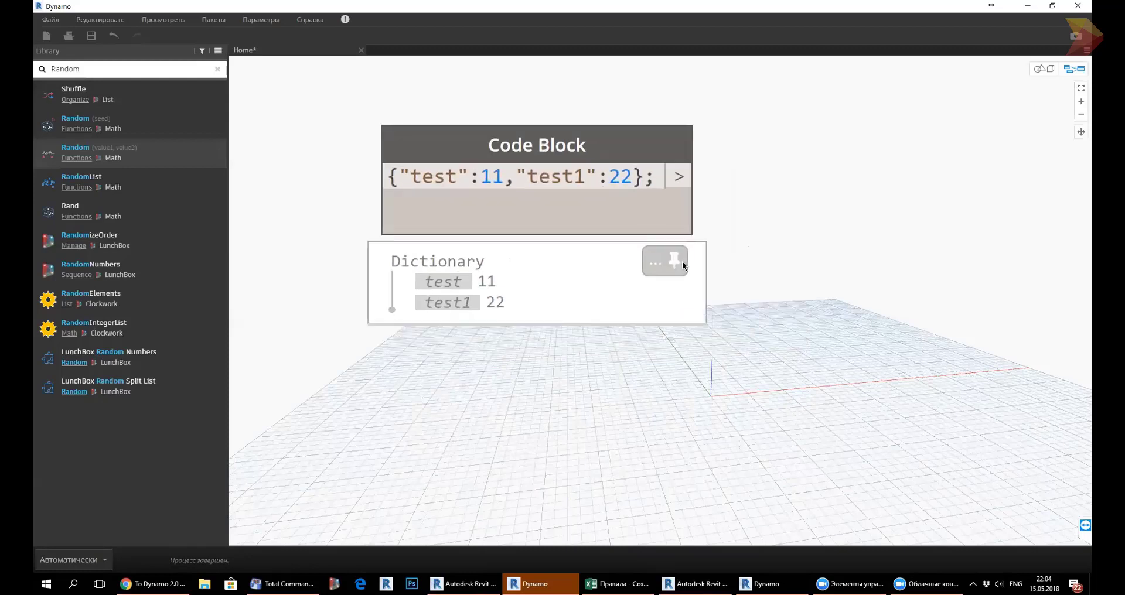
scroll(680, 266, down, 3)
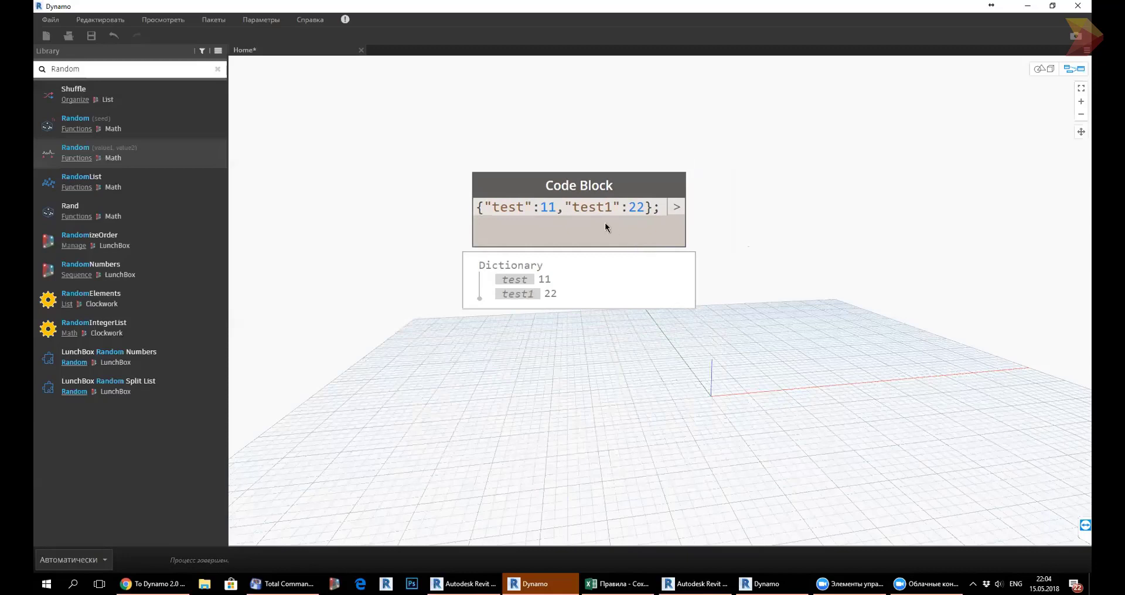
scroll(605, 223, up, 2)
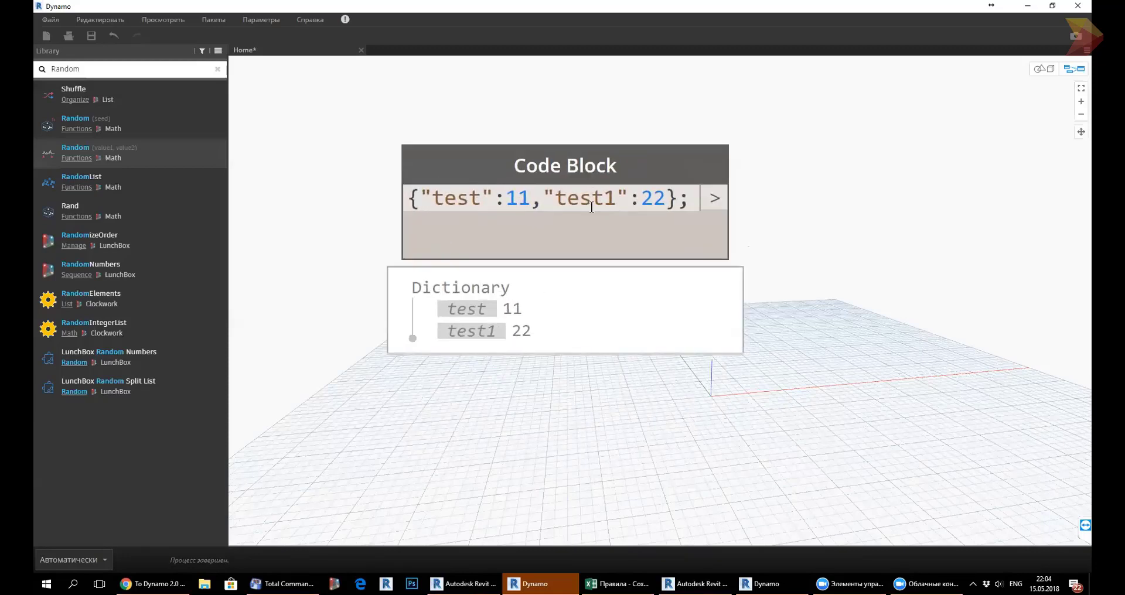
mouse_move(564, 309)
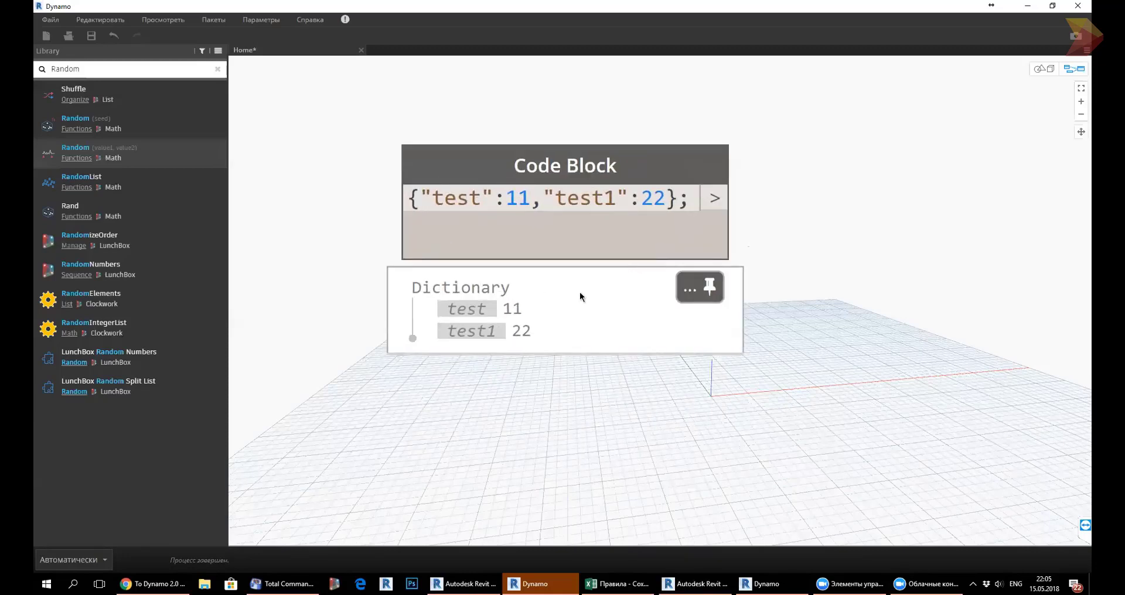
click(519, 314)
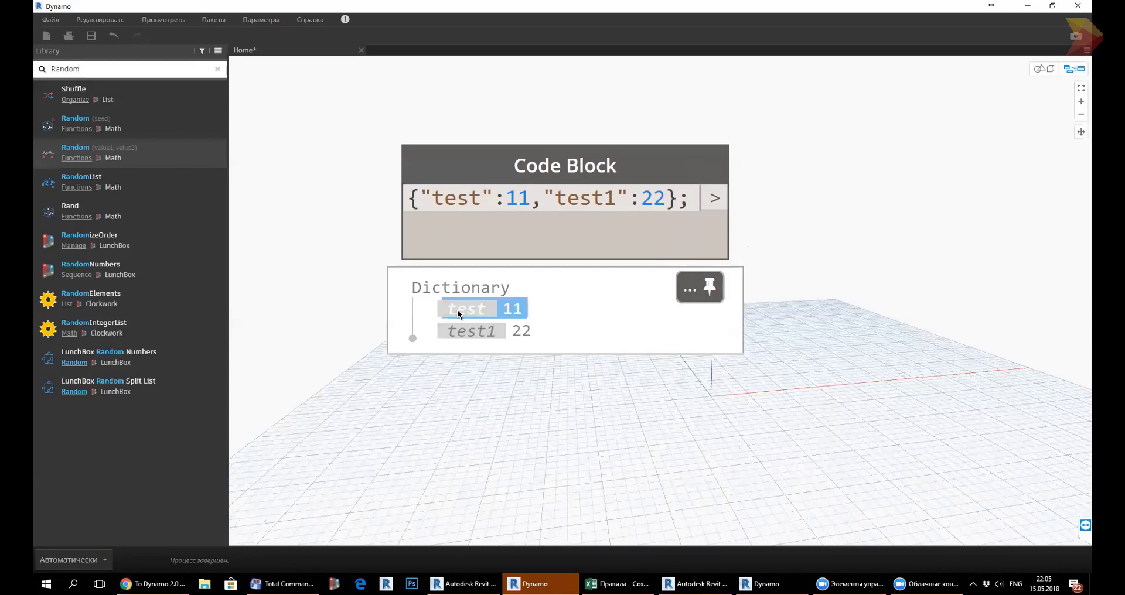
click(456, 334)
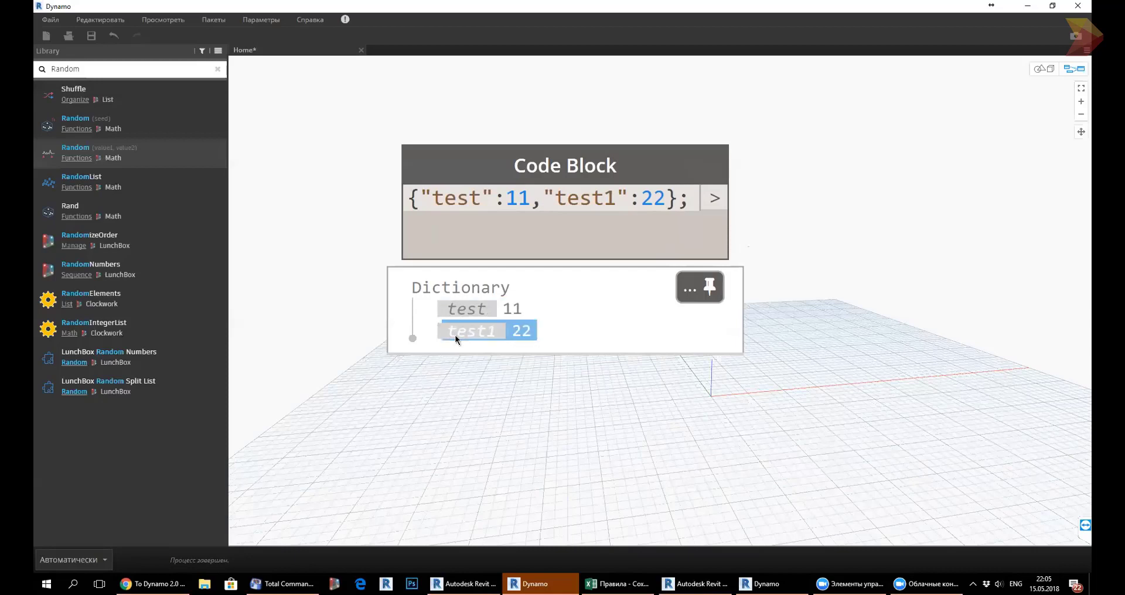
drag(564, 243, 480, 223)
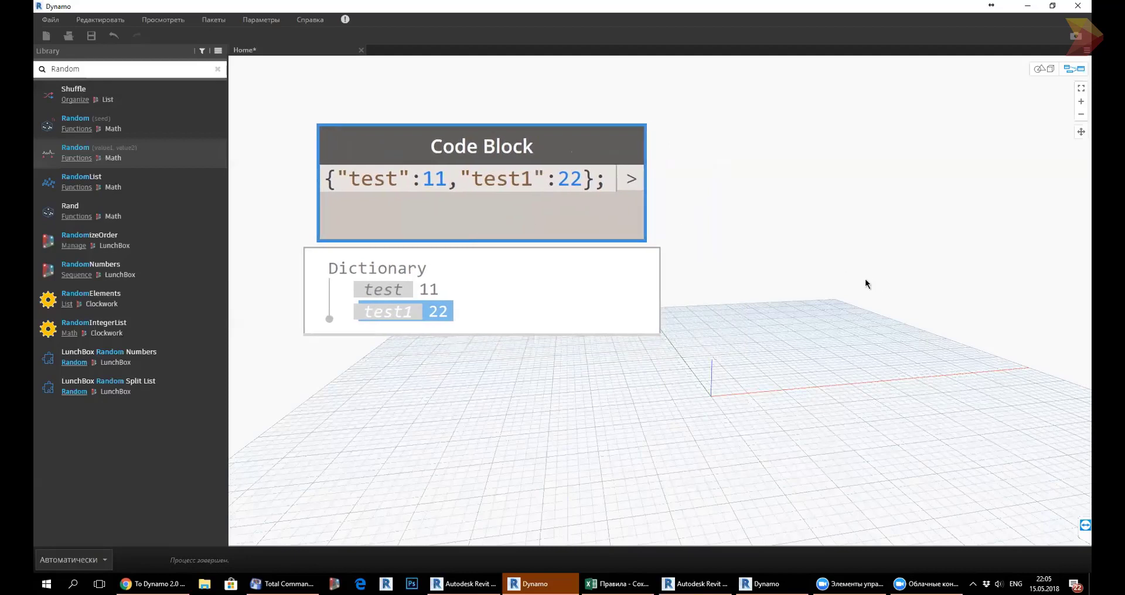
Create a new Code Block with the lookup code x["test1"].
double_click(845, 281)
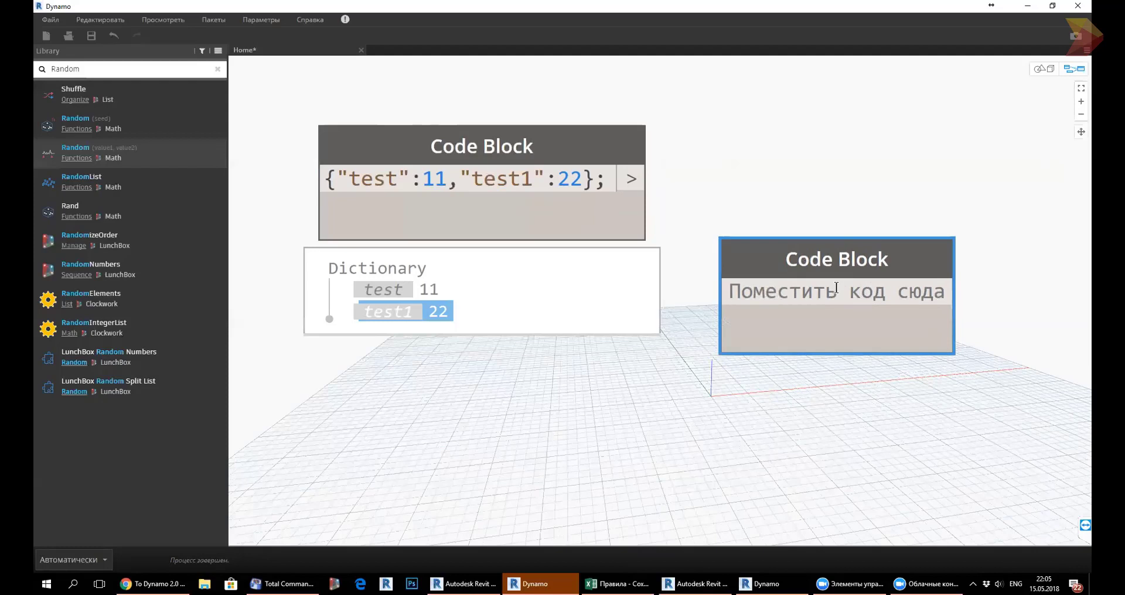
text(x[0])
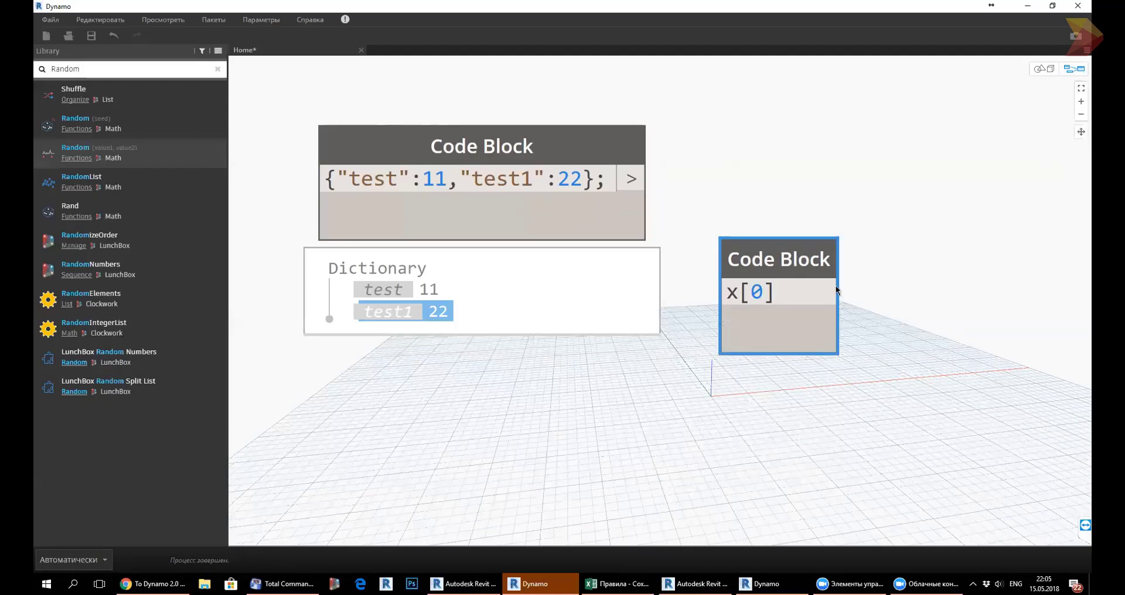
key(Left)
key(BackSpace)
text("")
text(te)
text(st)
text(1)
click(852, 378)
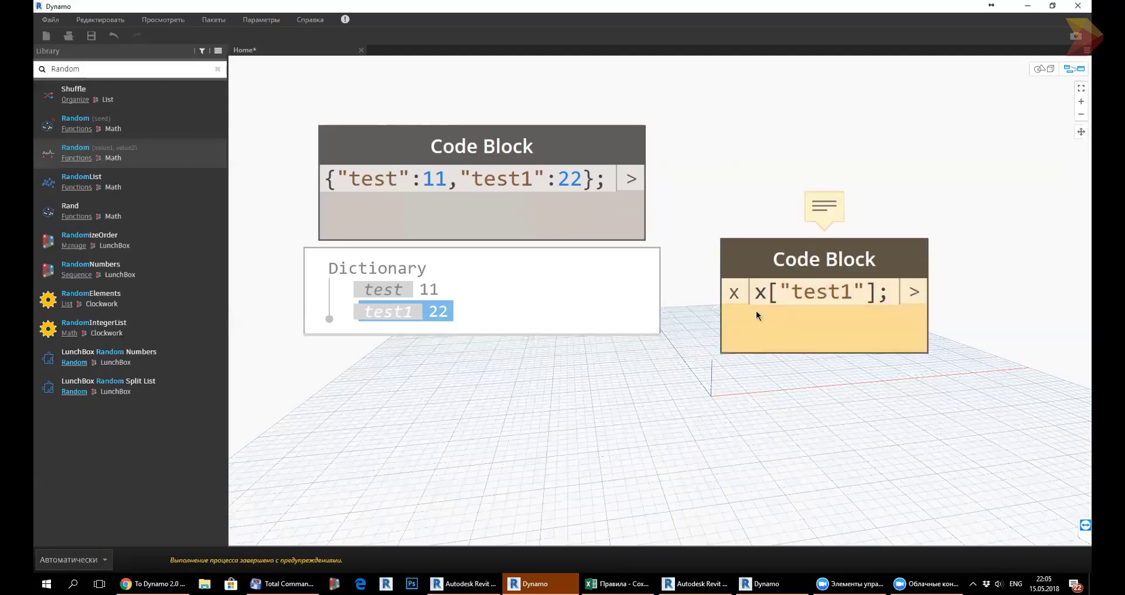
Wire the dictionary output into the lookup's x input and line it up beside the dictionary.
drag(640, 182, 724, 292)
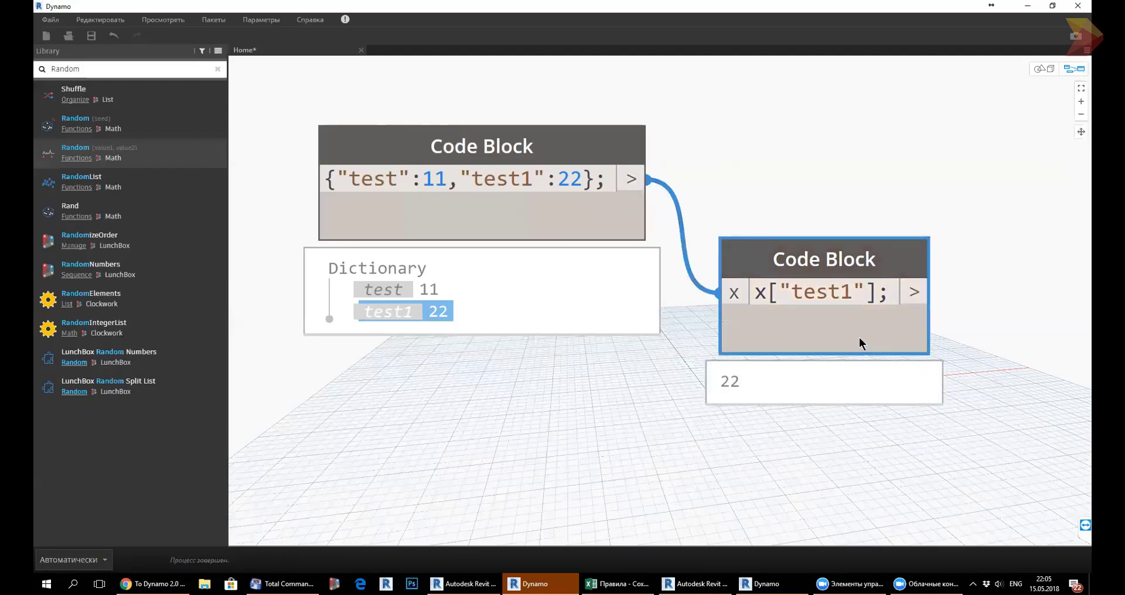
drag(859, 338, 868, 299)
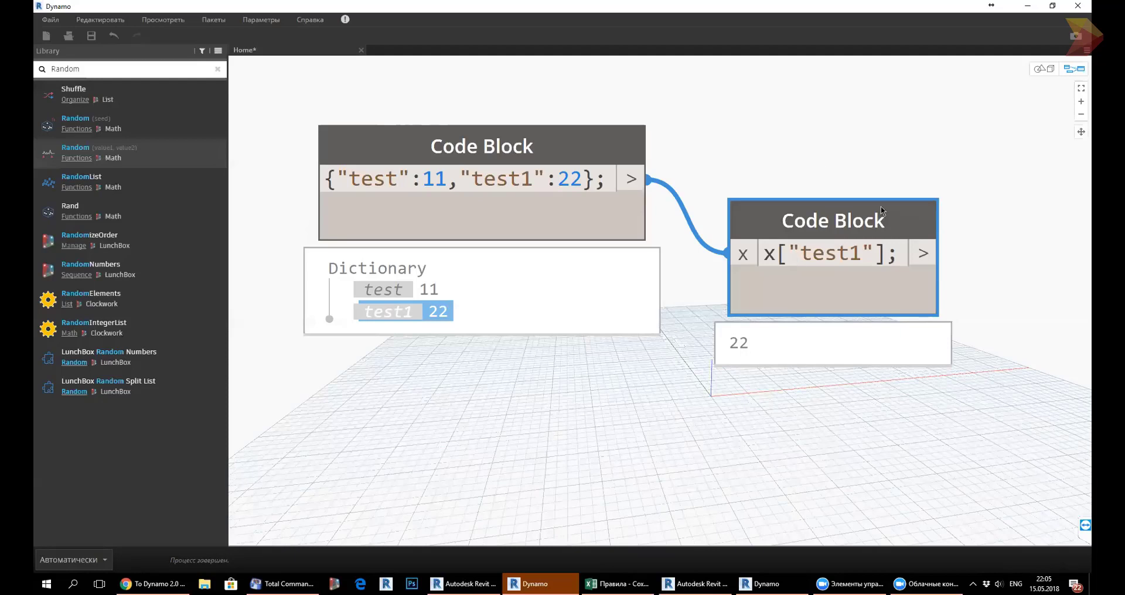
drag(830, 300, 808, 222)
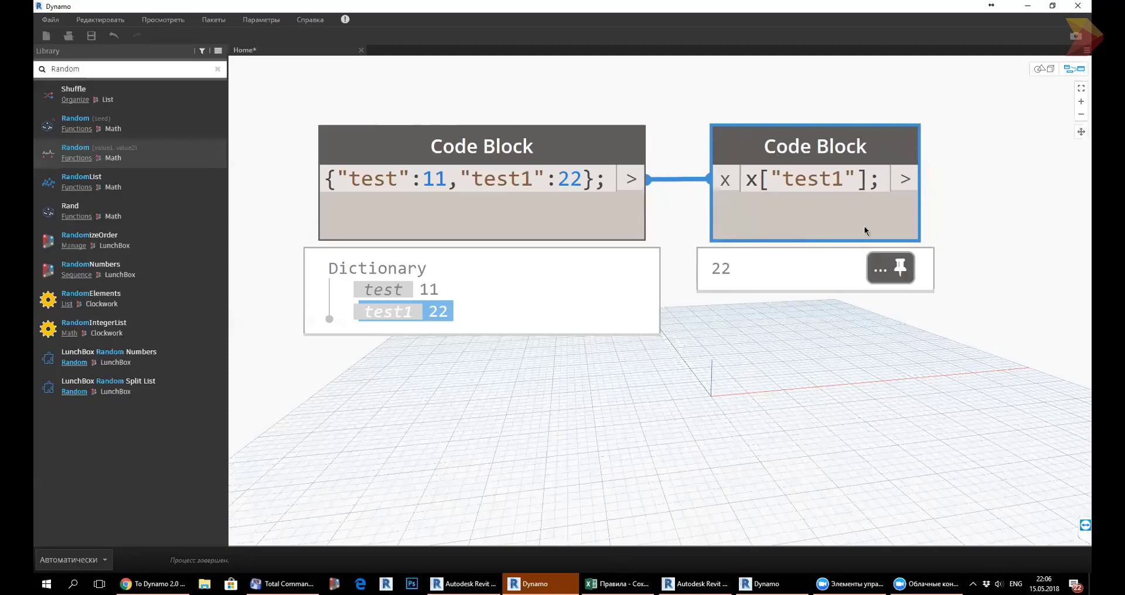
scroll(864, 226, down, 2)
scroll(867, 213, down, 1)
scroll(864, 366, up, 1)
scroll(771, 254, down, 1)
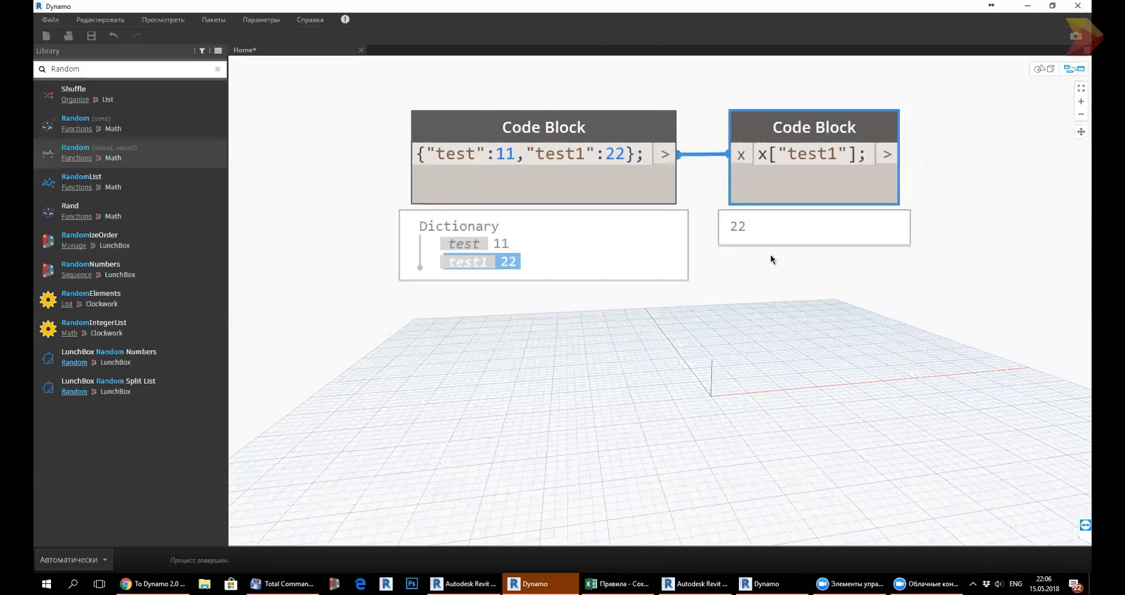
scroll(821, 278, down, 1)
scroll(888, 308, up, 1)
scroll(844, 263, down, 1)
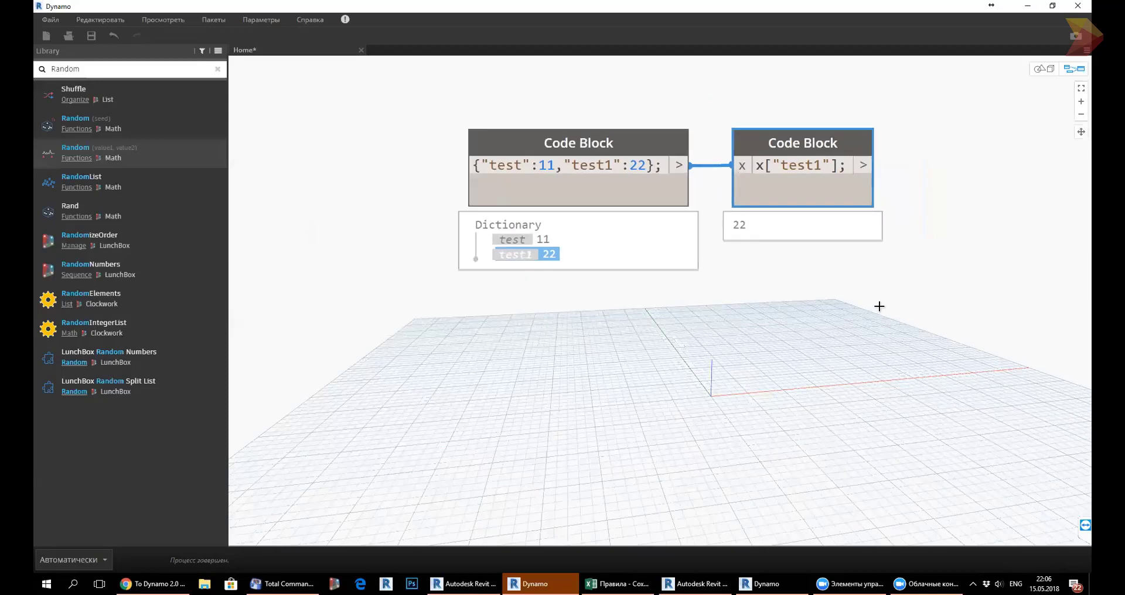
Delete both dictionary Code Blocks and create one holding [22,33,44,55,66], moved left.
drag(548, 100, 824, 319)
key(Delete)
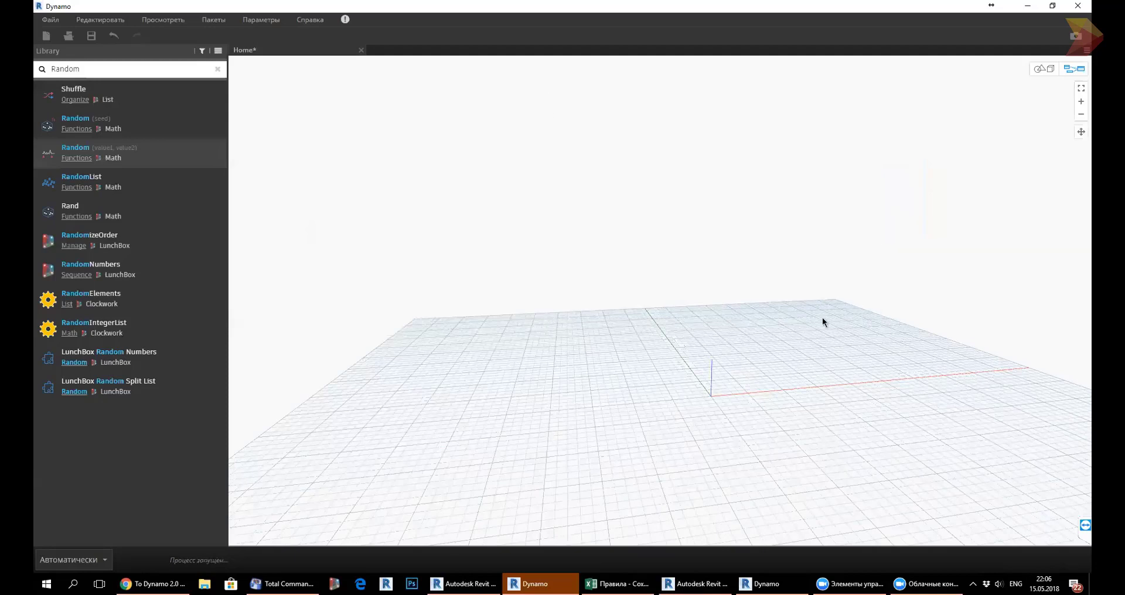
double_click(474, 171)
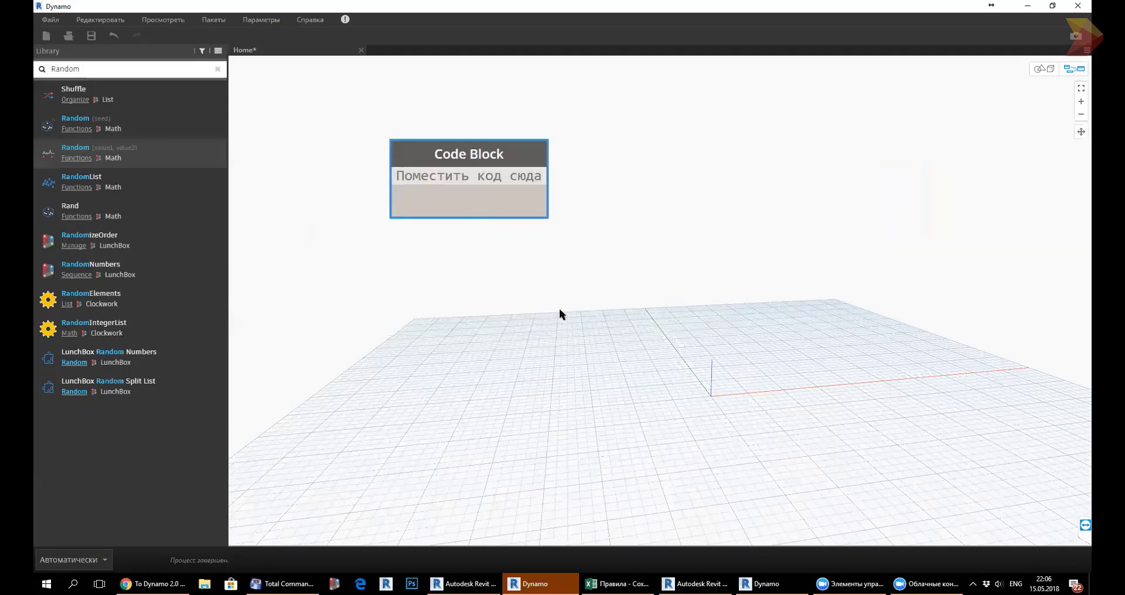
text([)
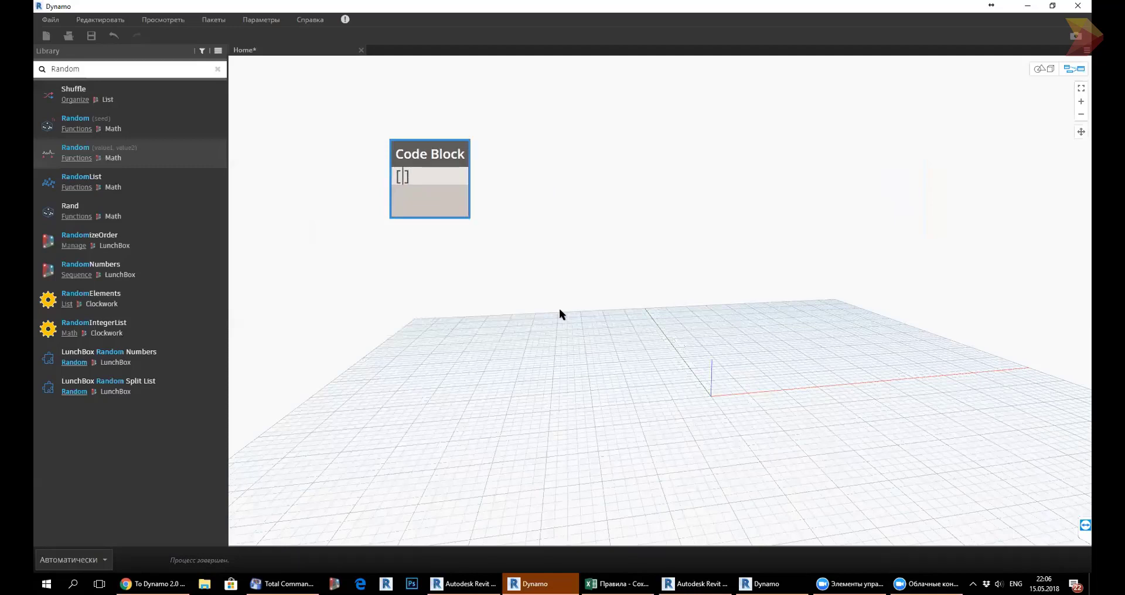
text(22,)
text(33,44,55,6)
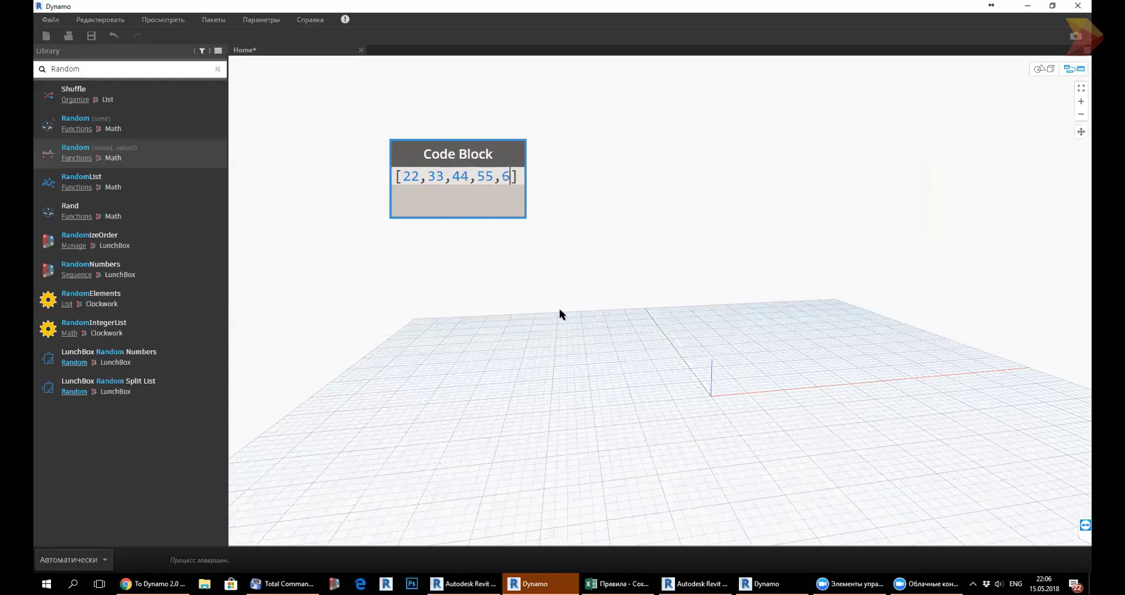
text(6)
click(559, 308)
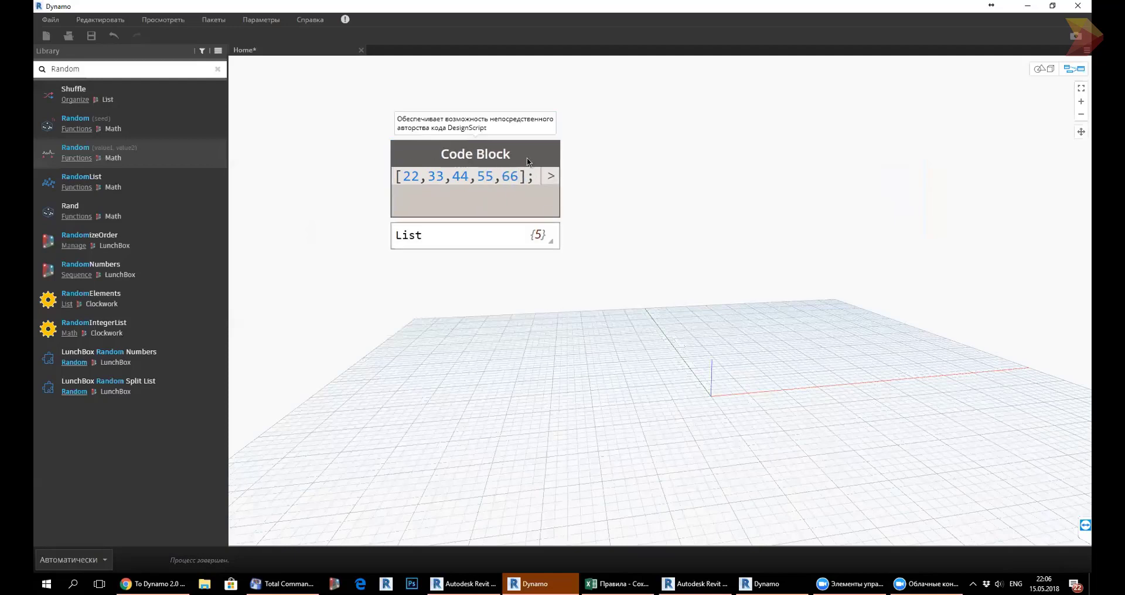
drag(526, 157, 470, 167)
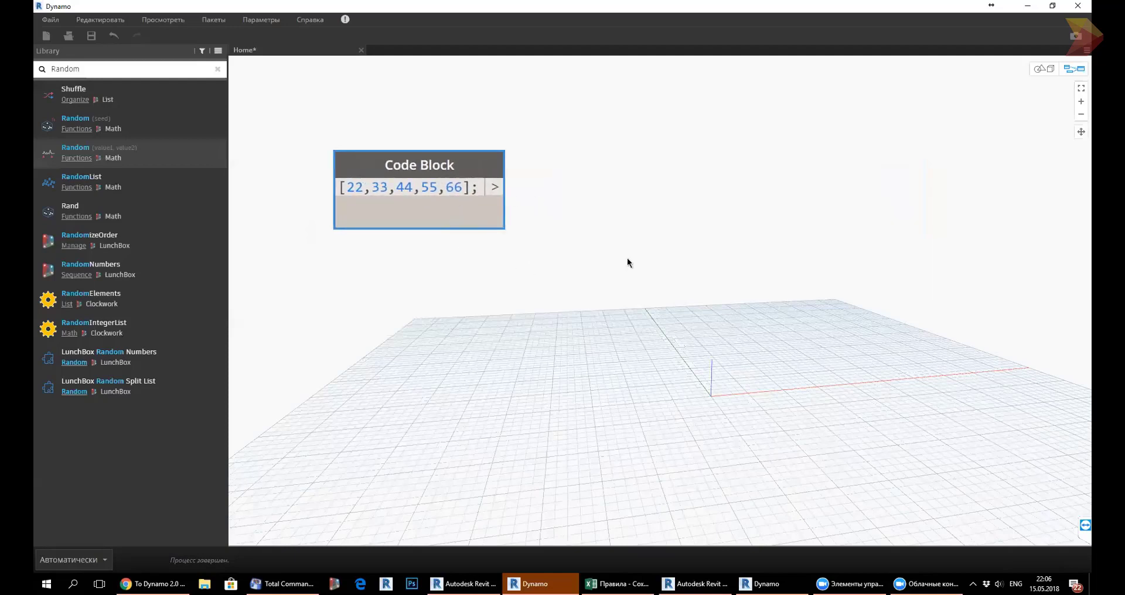
Add List.FilterByBoolMask via a Library search for 'Filter' and feed the number list to its list input.
double_click(74, 69)
text(Filter)
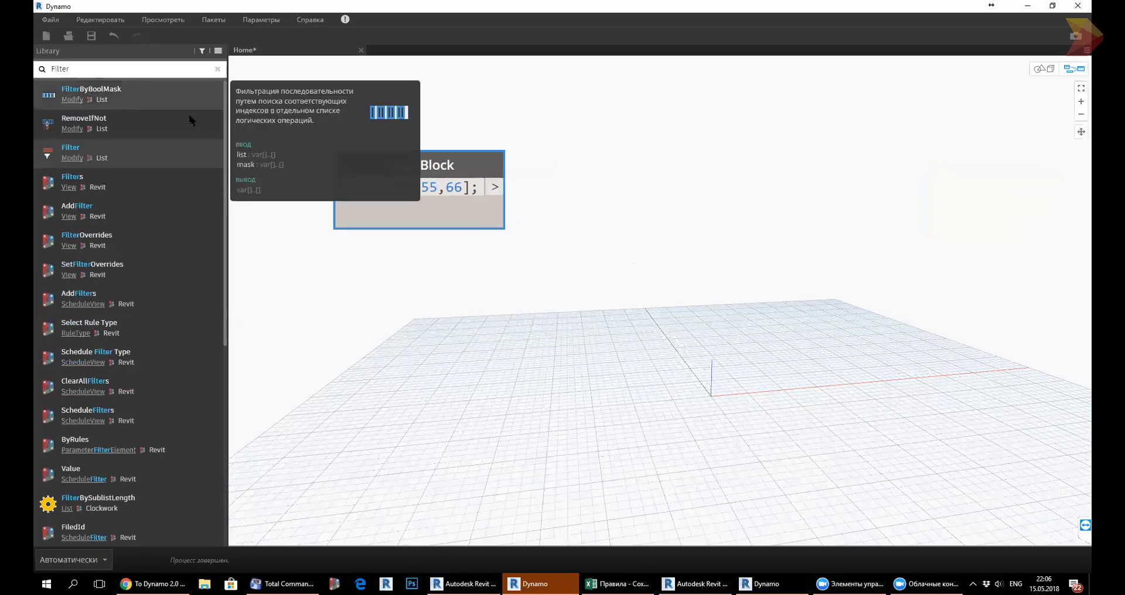
click(102, 94)
mouse_move(495, 188)
mouse_down()
mouse_move(613, 296)
mouse_move(719, 226)
mouse_up()
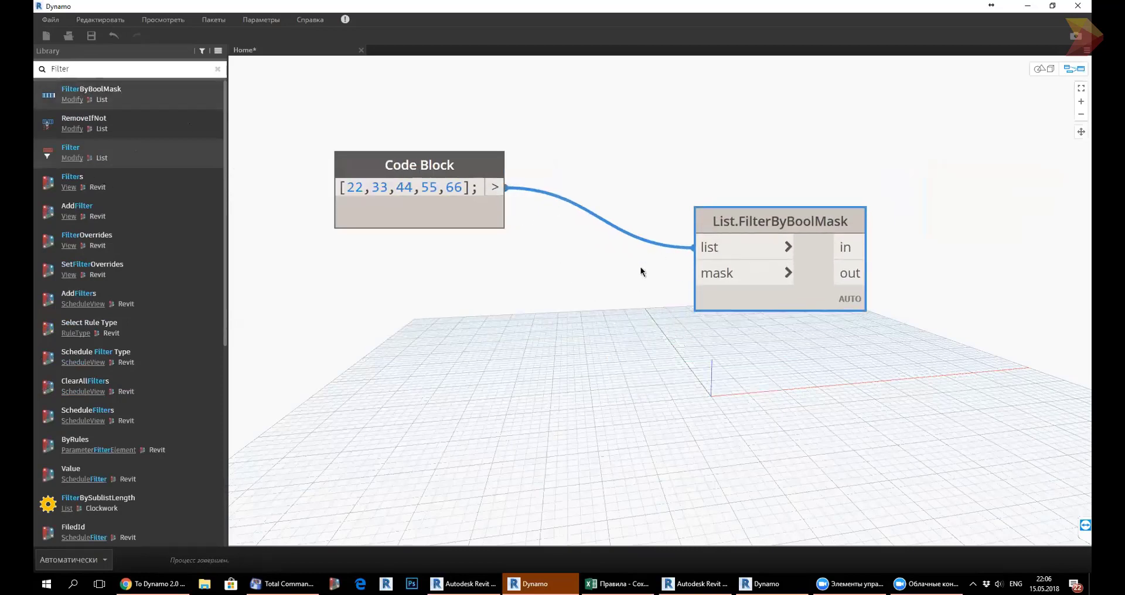
Create an x<55 Code Block fed by the number list, wire it to the mask input, and clear the search.
double_click(572, 273)
text(x)
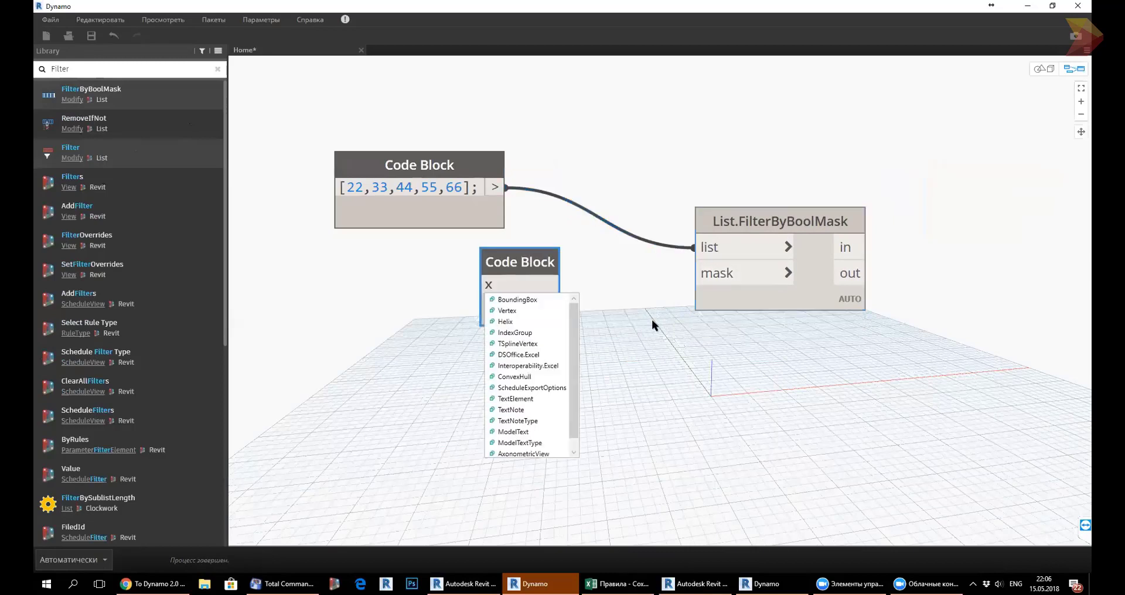
text(<)
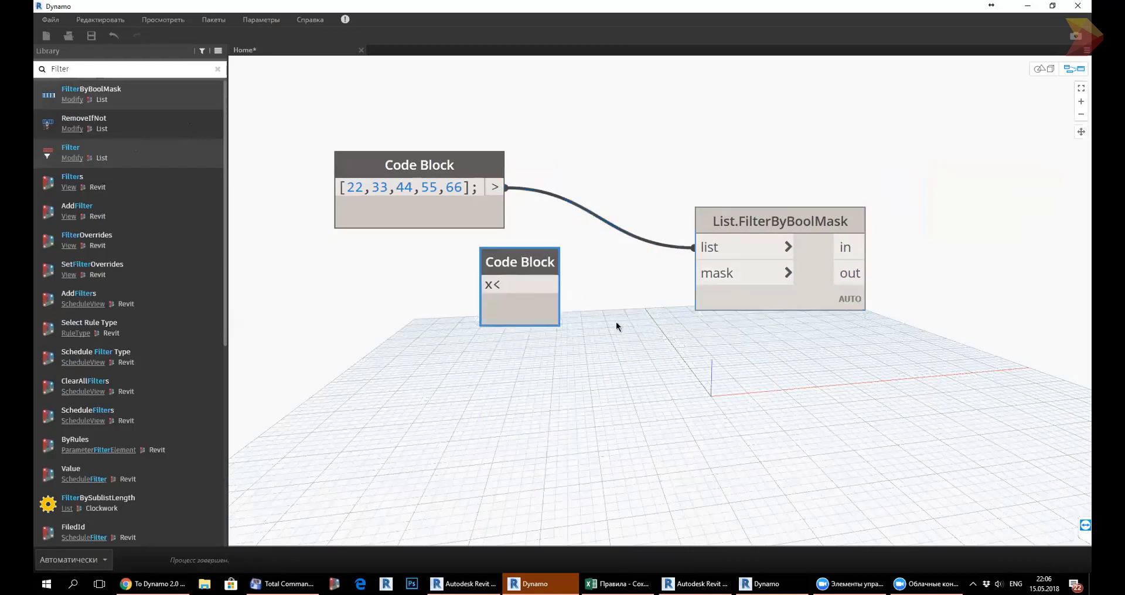
text(55)
click(504, 222)
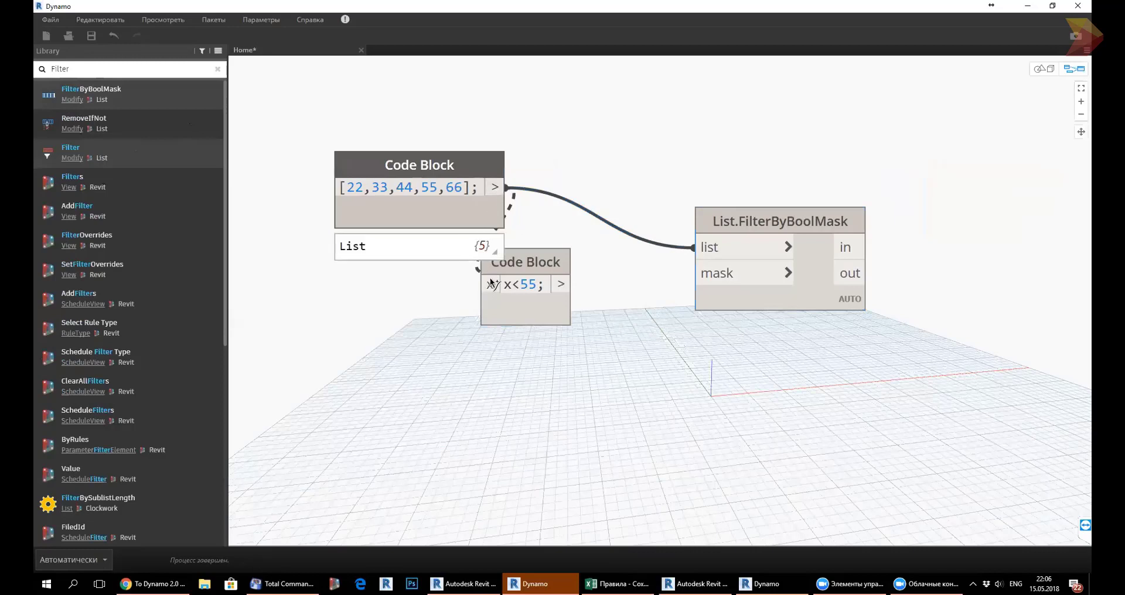
drag(498, 188, 489, 281)
click(531, 375)
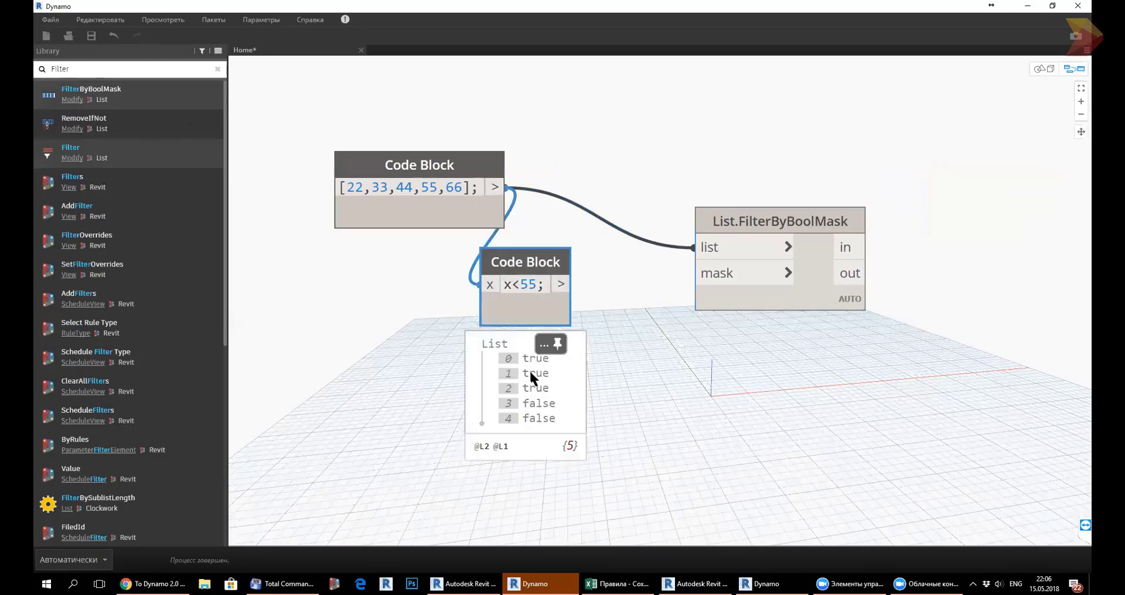
drag(562, 285, 694, 273)
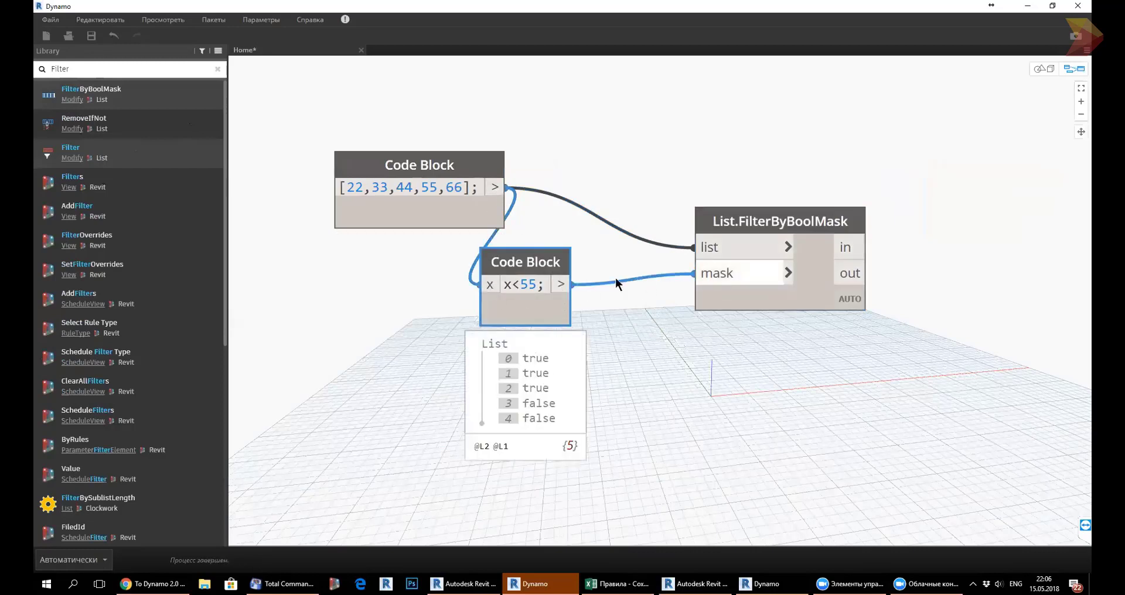
drag(561, 260, 628, 266)
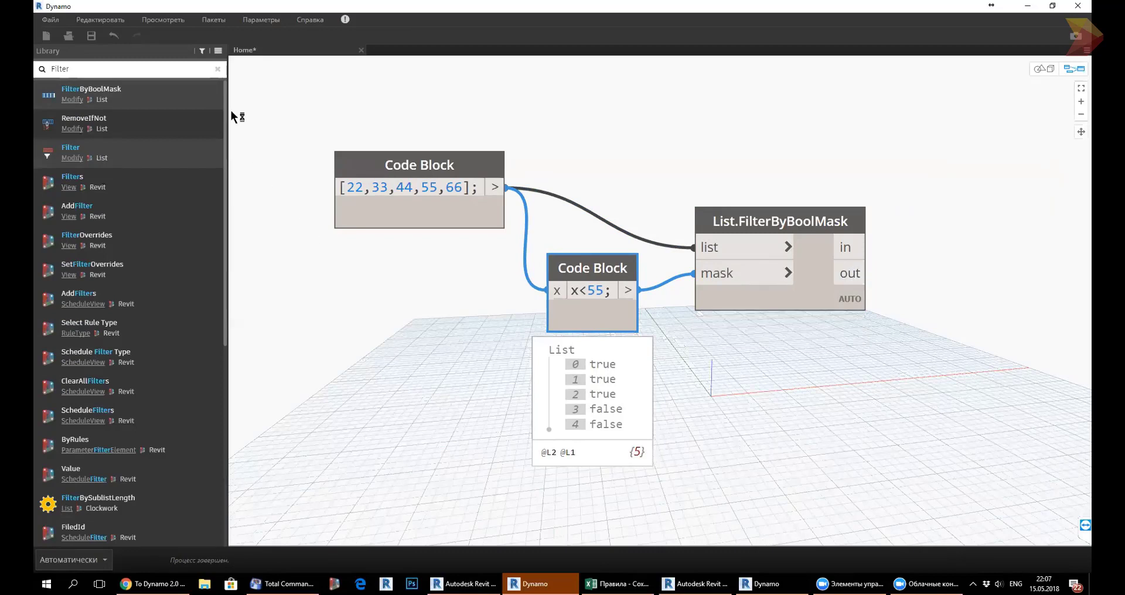
click(217, 68)
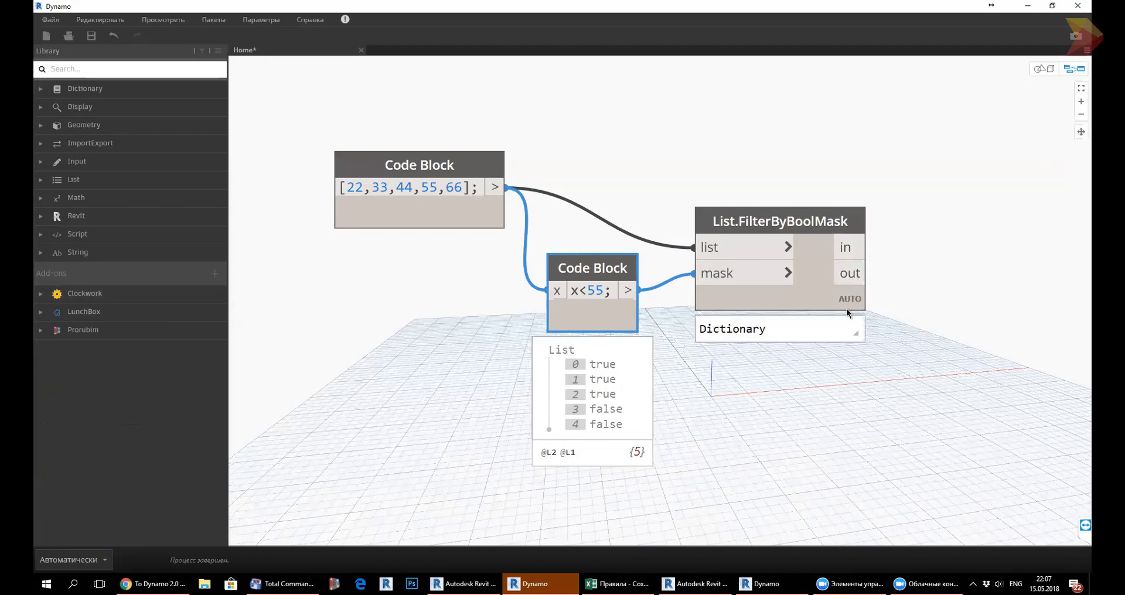
drag(761, 301, 753, 297)
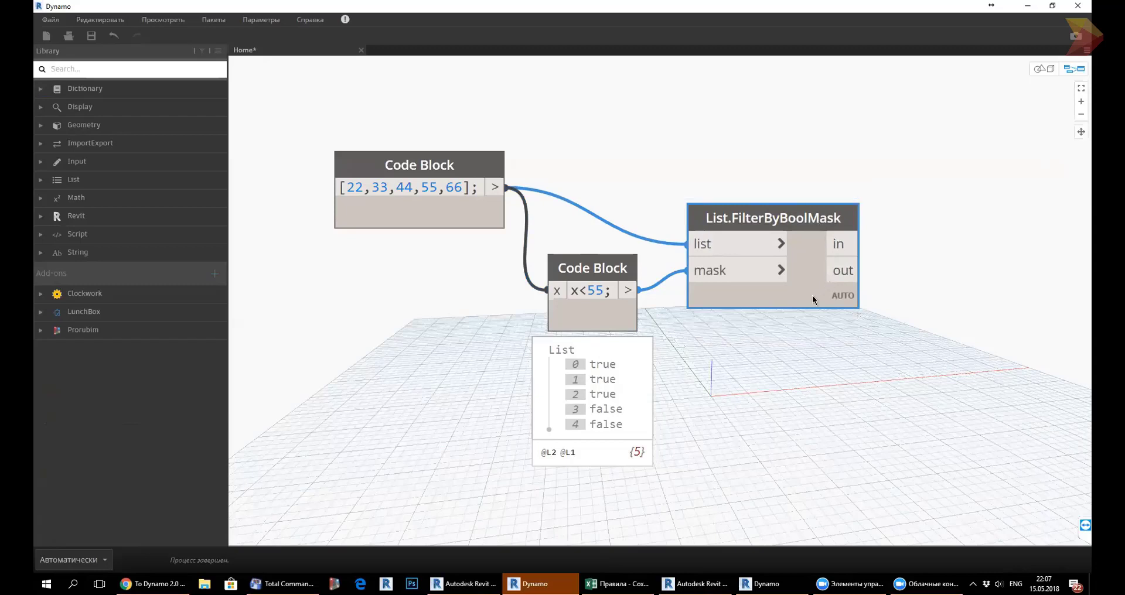
Replace the FilterByBoolMask node with a Code Block reading List.FilterByBoolMask(l,m);.
key(Delete)
double_click(783, 276)
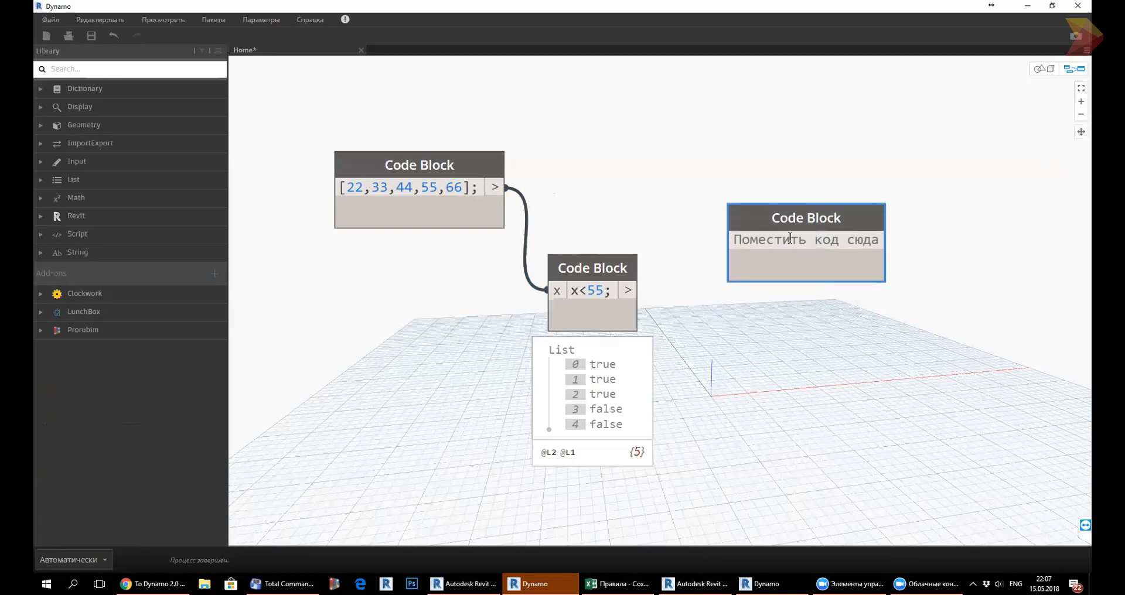
text(Li)
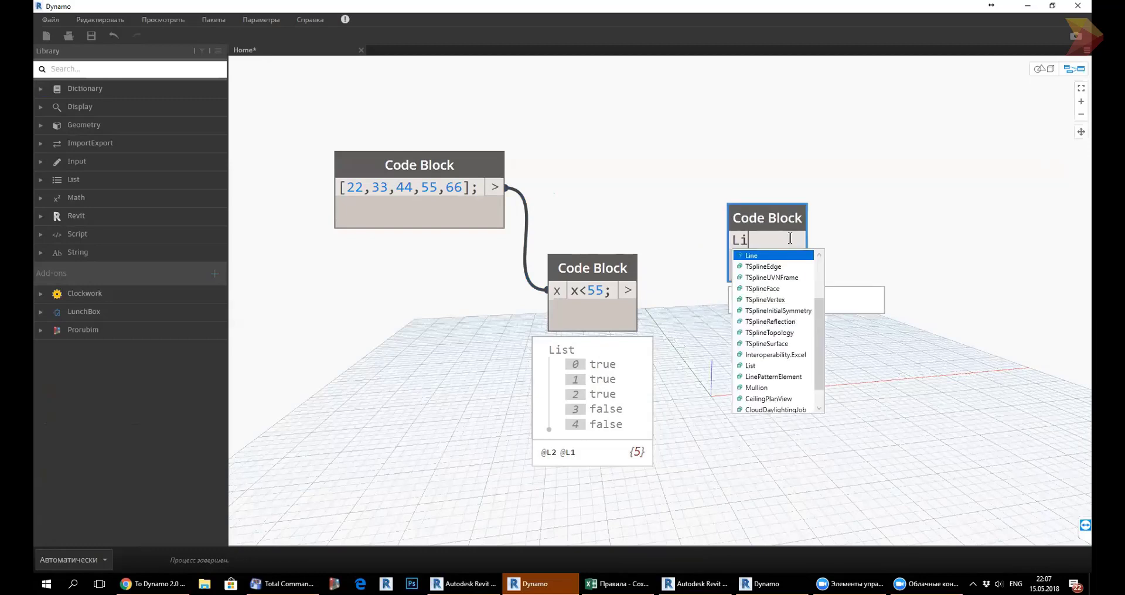
text(st.)
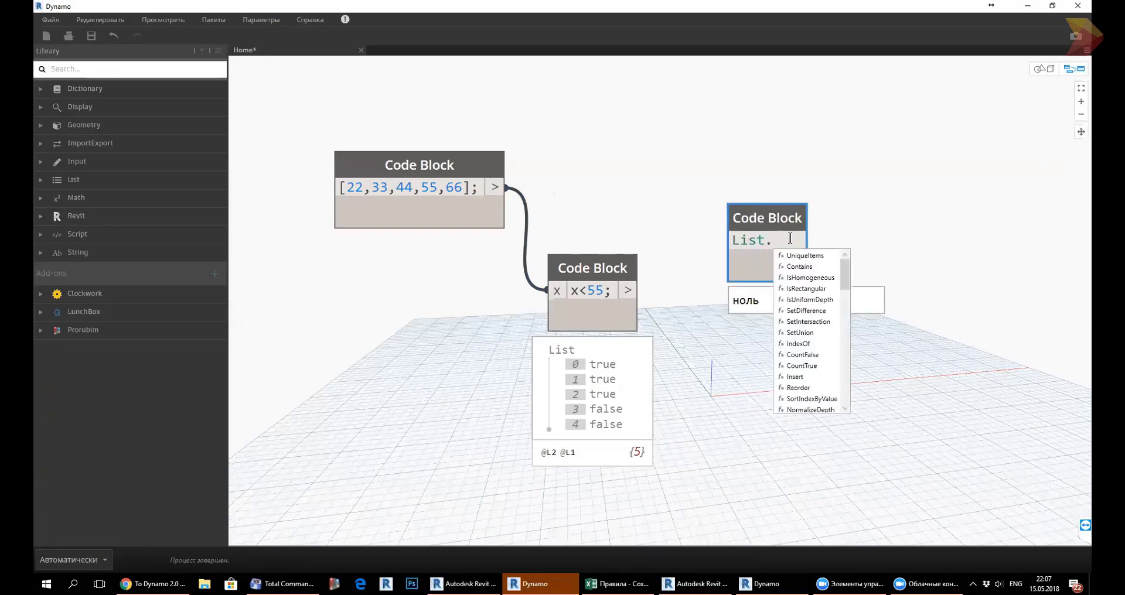
text(Fi)
key(Return)
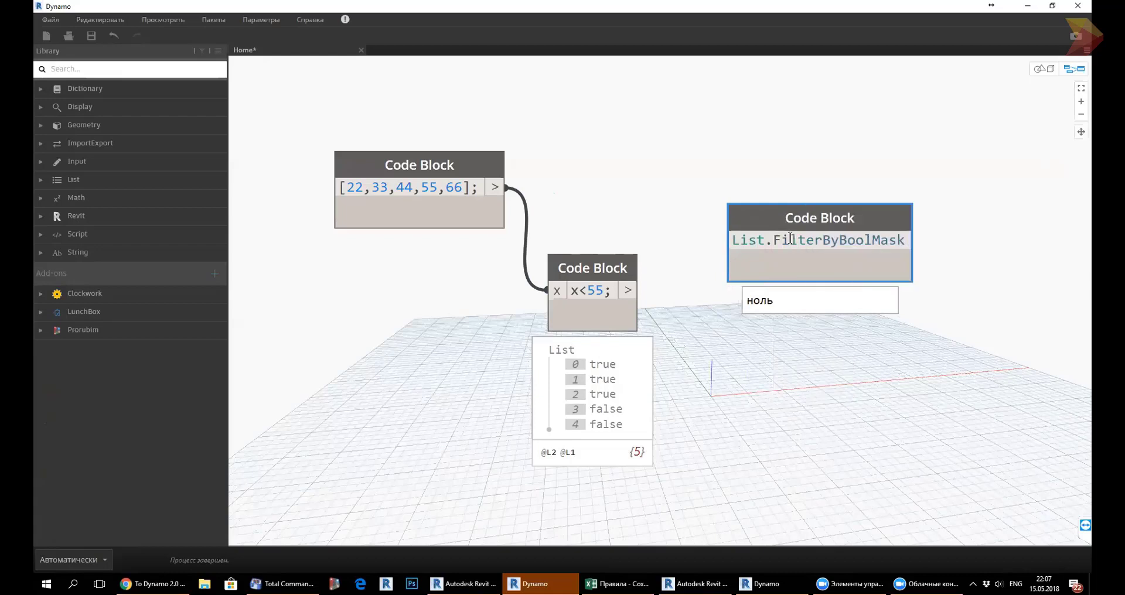
text())
key(Left)
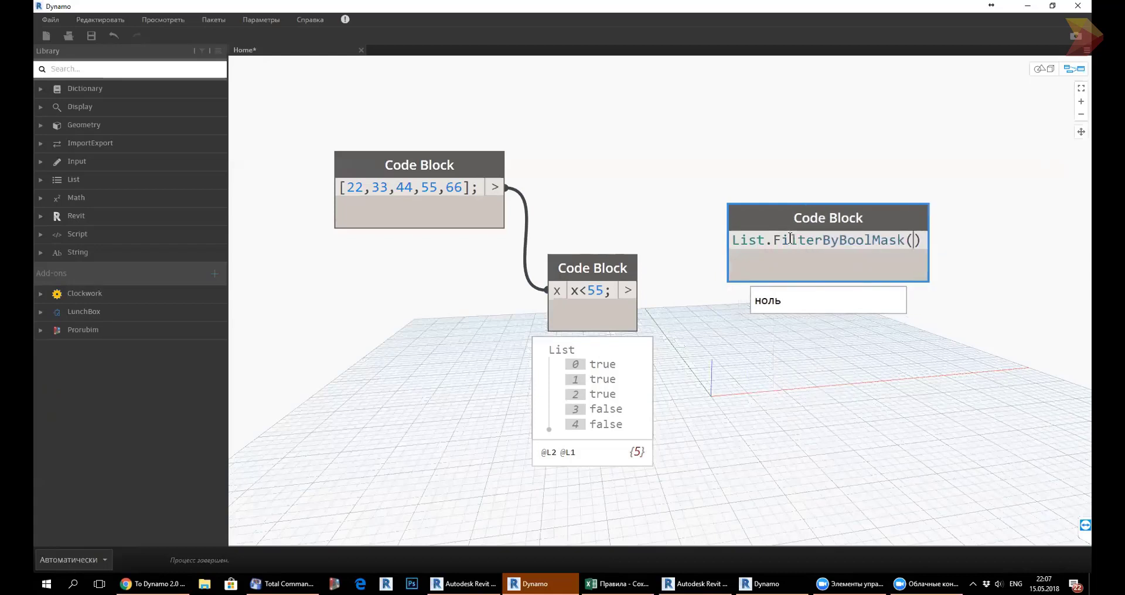
text(l,)
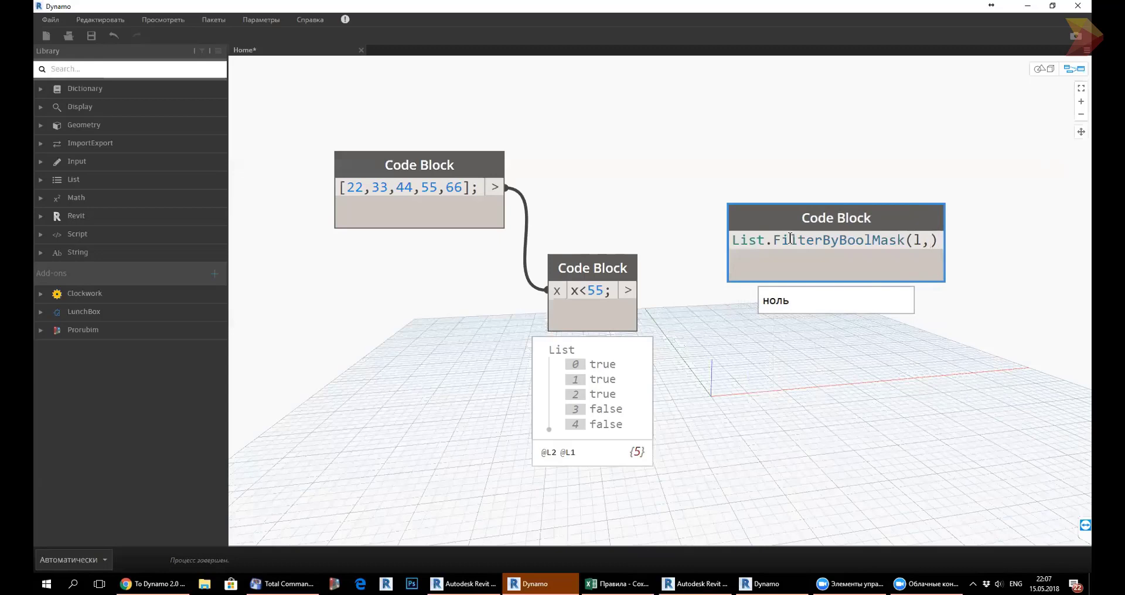
text(m))
click(786, 376)
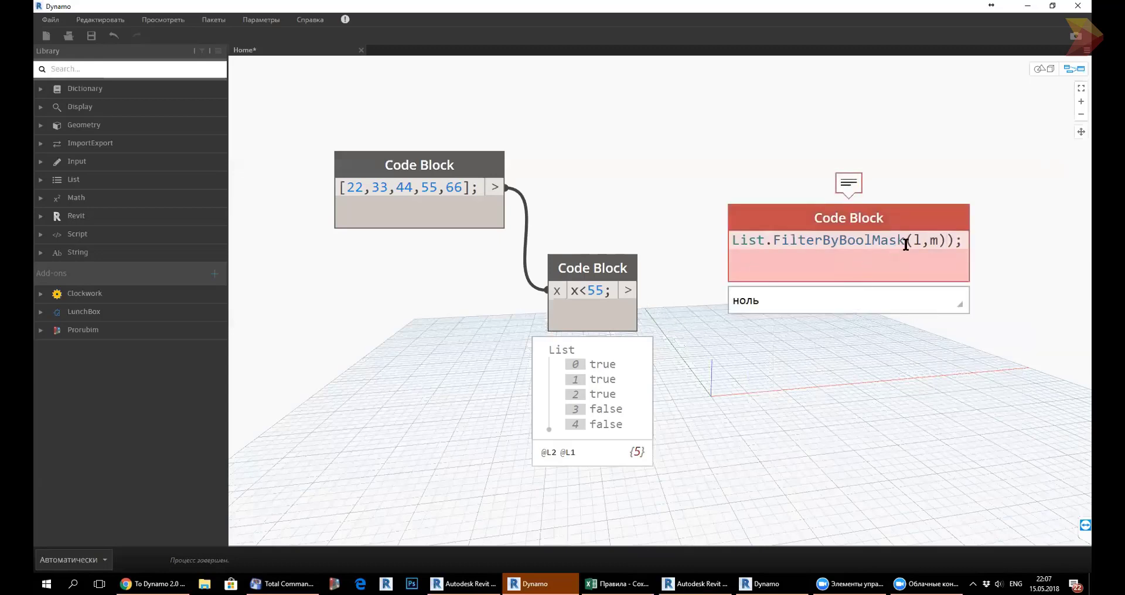
click(947, 240)
key(BackSpace)
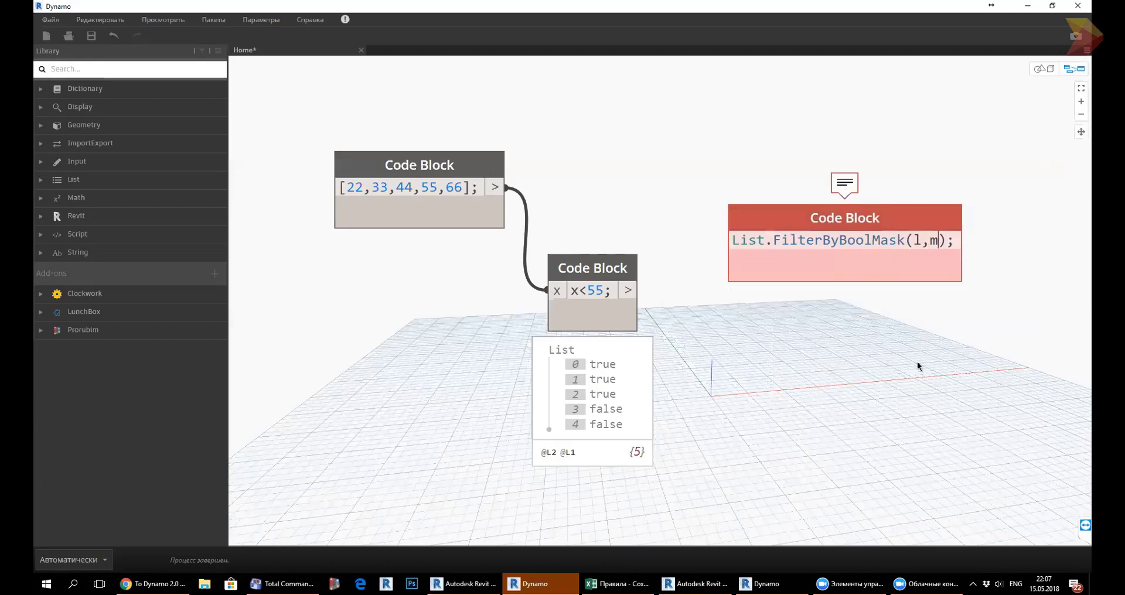
click(916, 361)
Wire x<55 to m and the number list to l, then expand the preview: in 22, 33, 44; out 55, 66.
drag(628, 290, 728, 260)
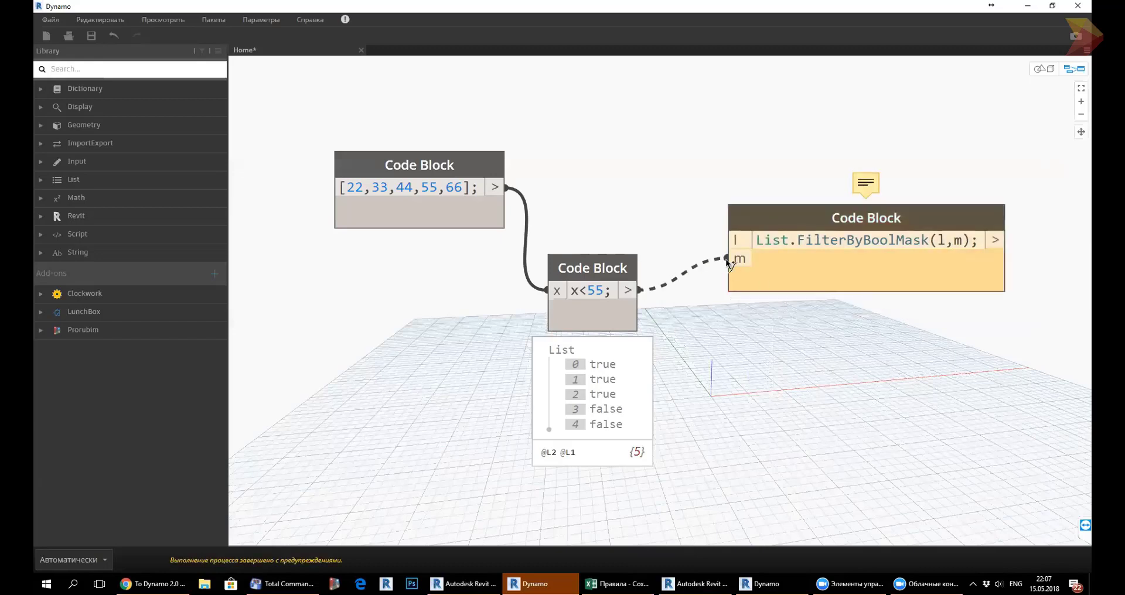
mouse_move(505, 187)
mouse_down()
mouse_move(729, 239)
mouse_move(723, 196)
mouse_up()
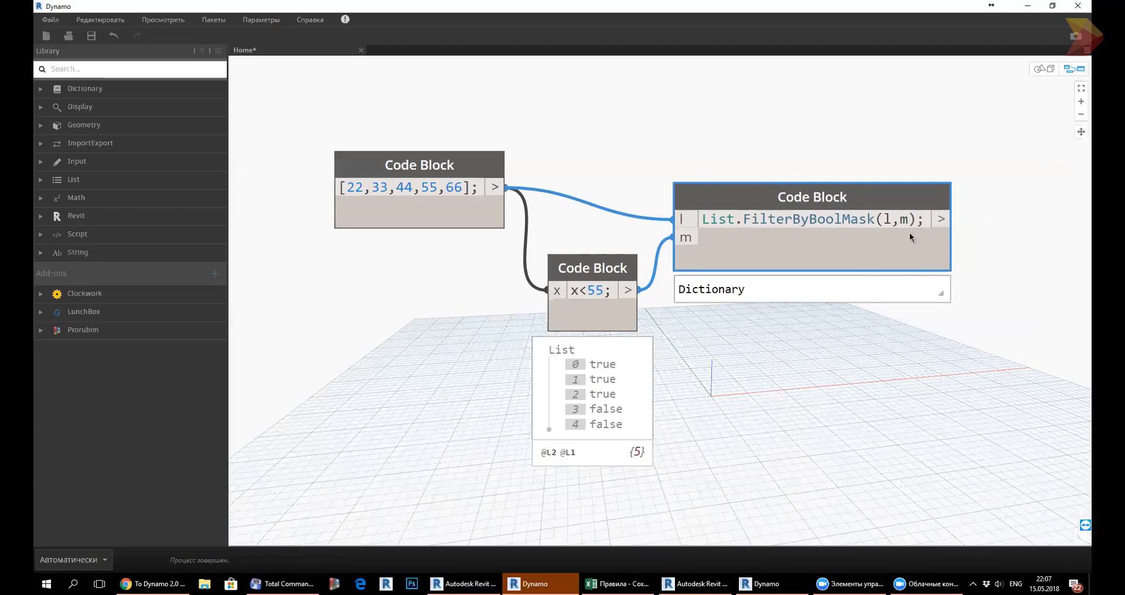
mouse_move(791, 289)
click(941, 290)
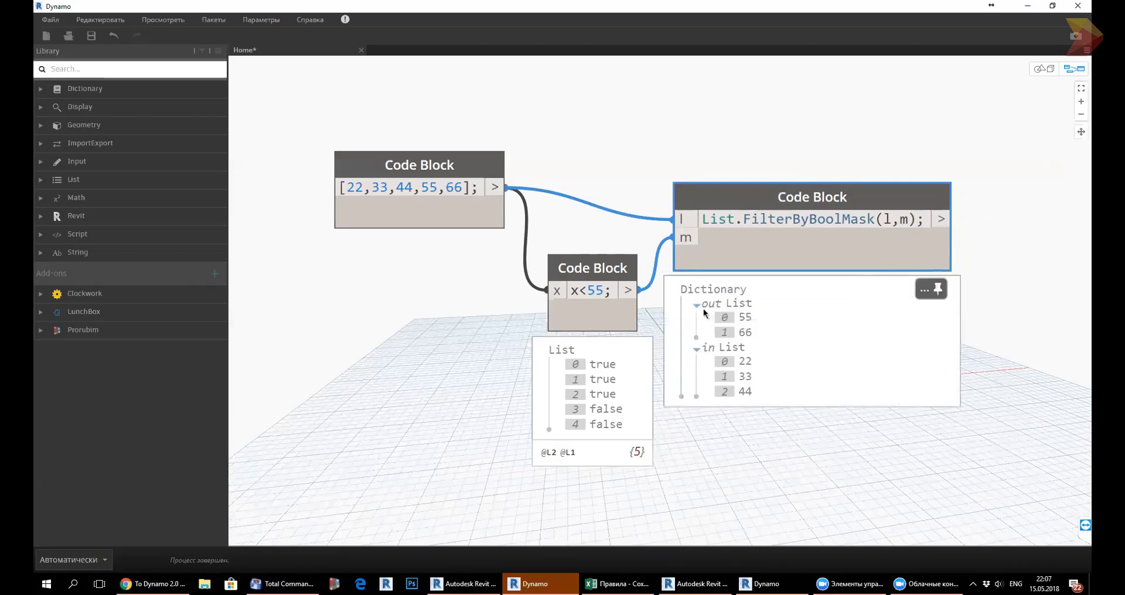
click(707, 306)
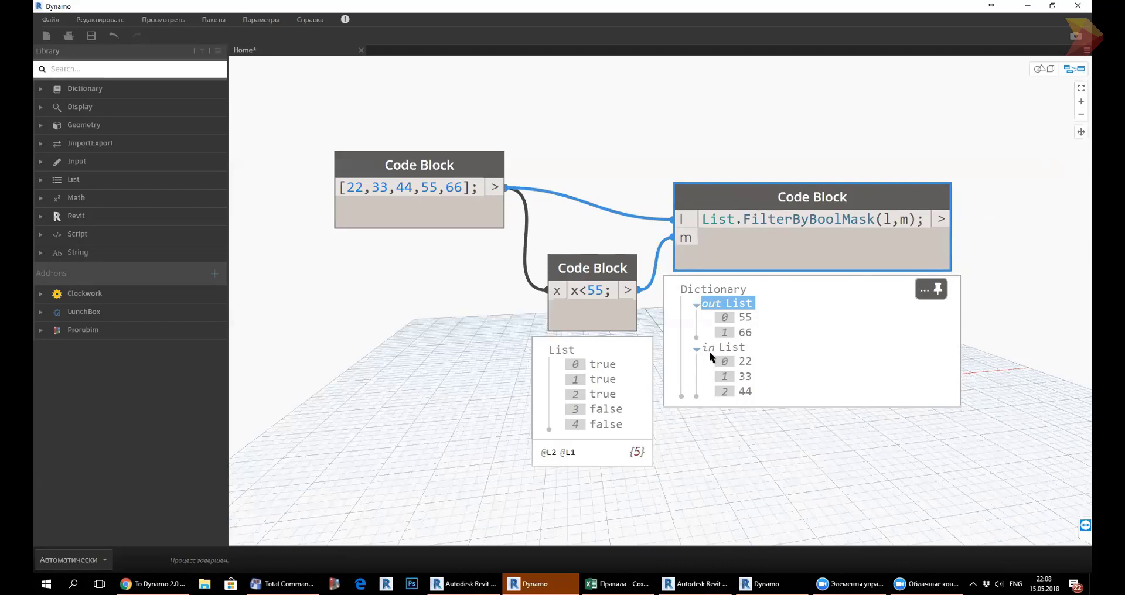
click(911, 218)
text())
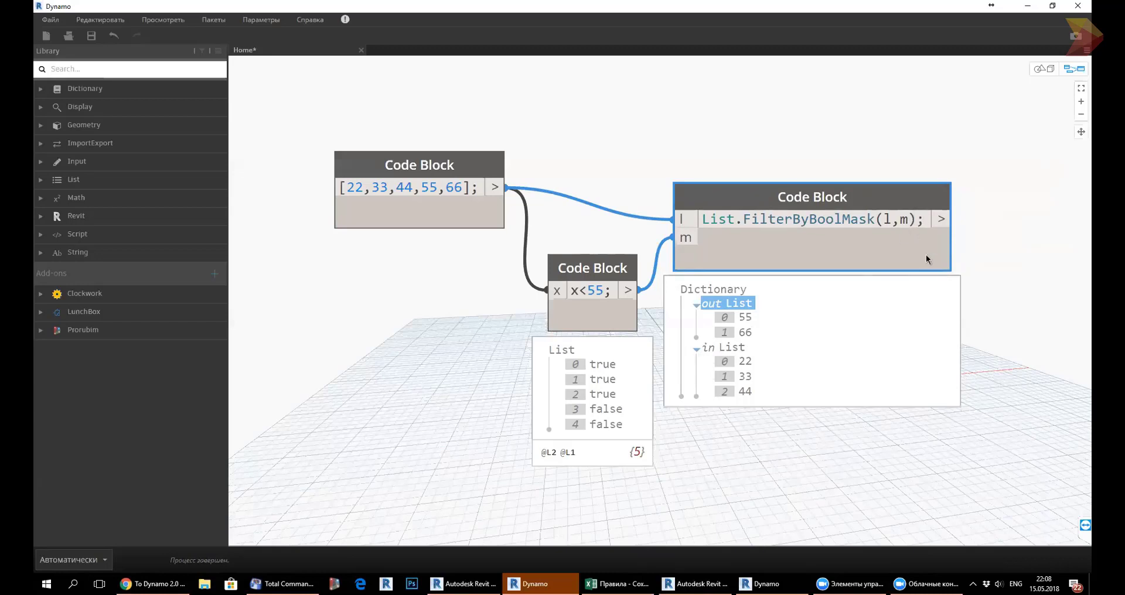
text(["")
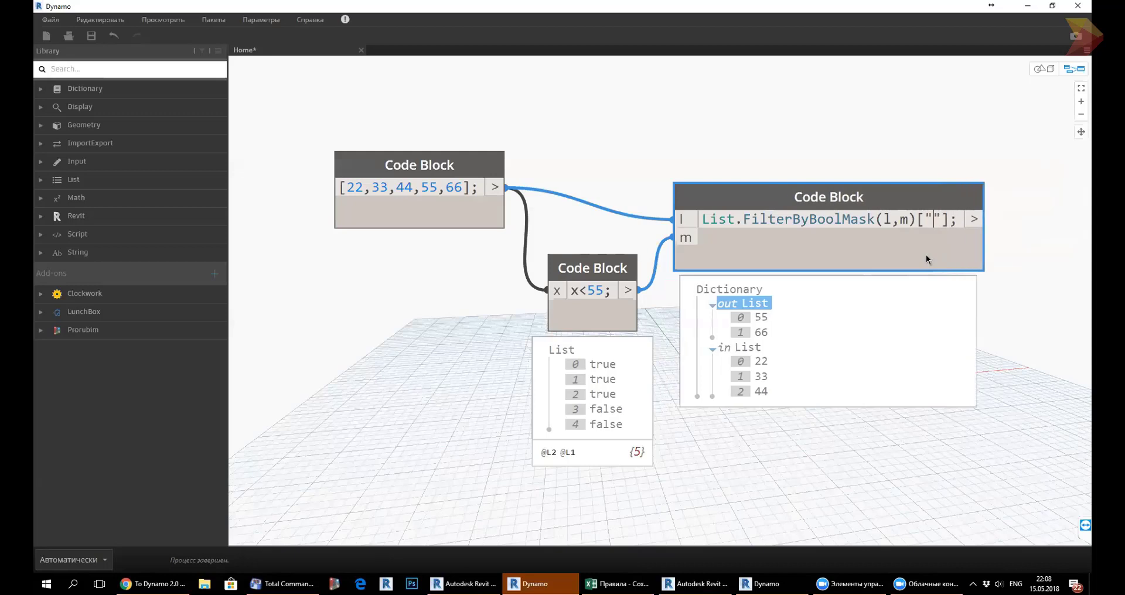
text(in)
Commit the ["in"] lookup, then remove it to compare against the full Dictionary output.
click(883, 445)
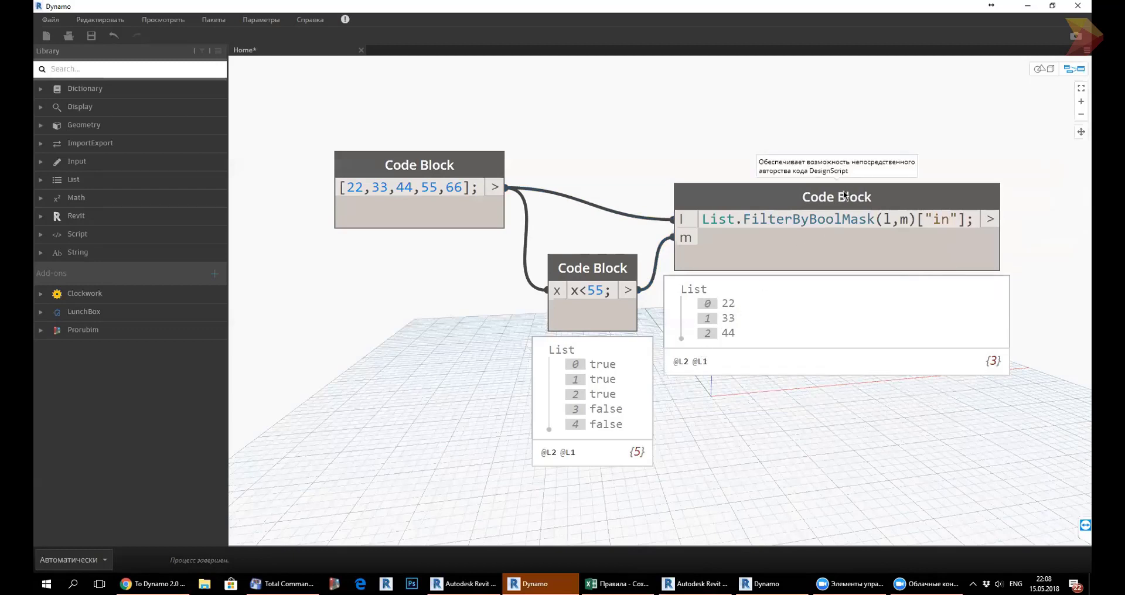
drag(844, 192, 840, 164)
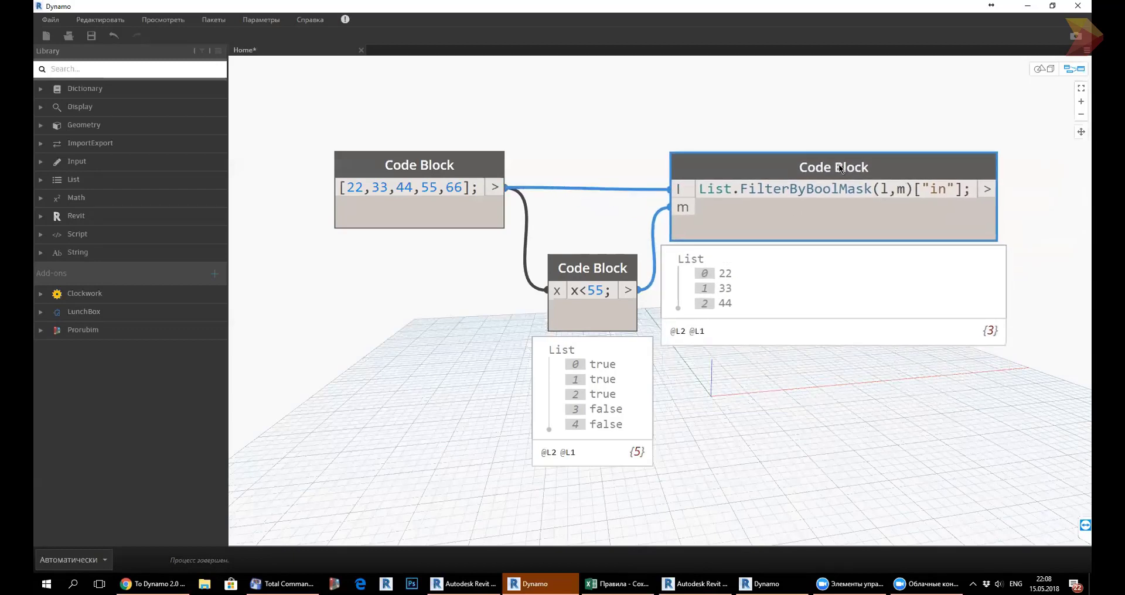
click(909, 191)
text())
drag(914, 191, 959, 191)
key(BackSpace)
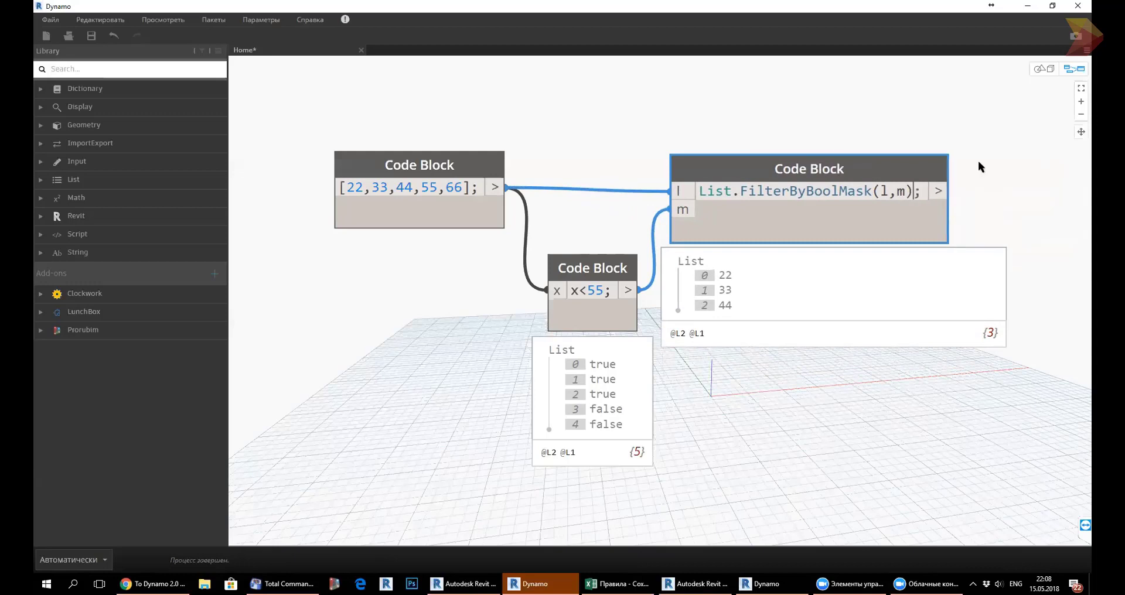
click(819, 469)
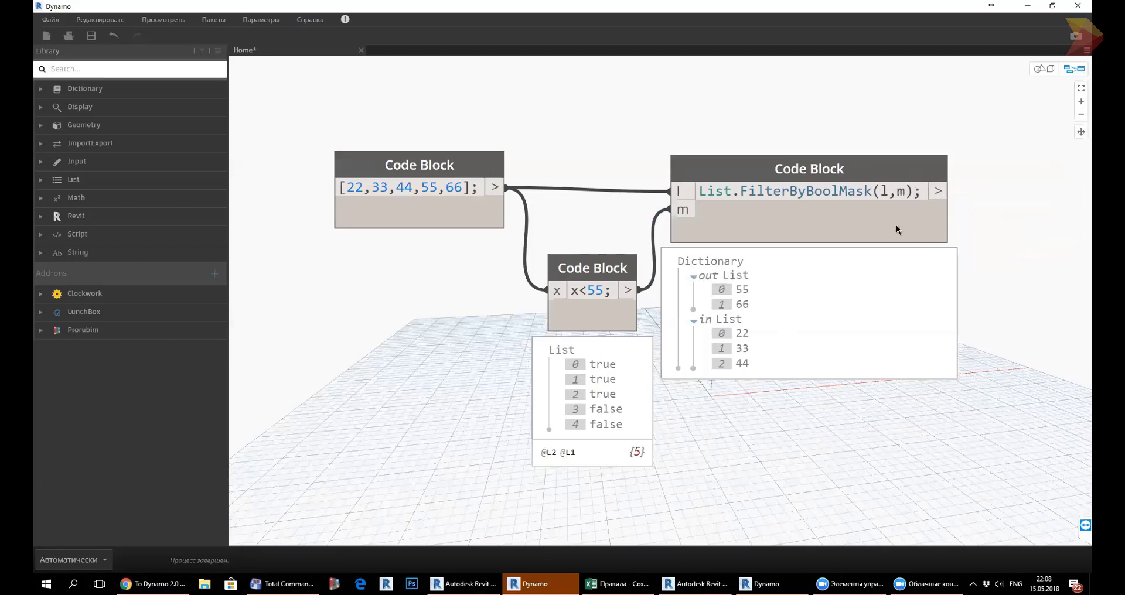
Re-add ["in"] so the filter block outputs only 22, 33, 44.
click(914, 193)
text([])
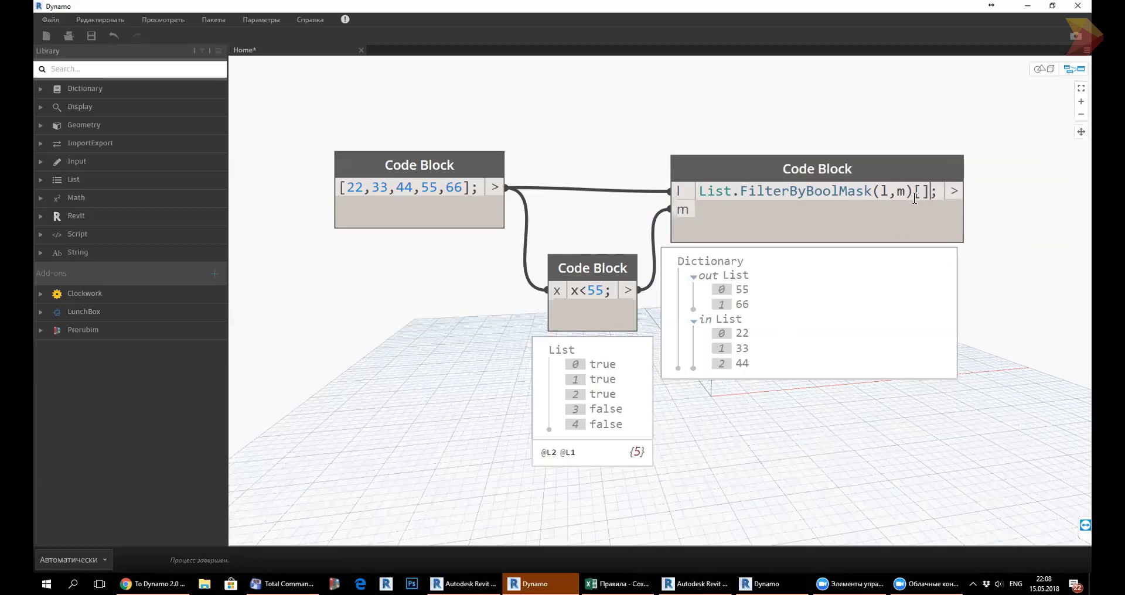
text("")
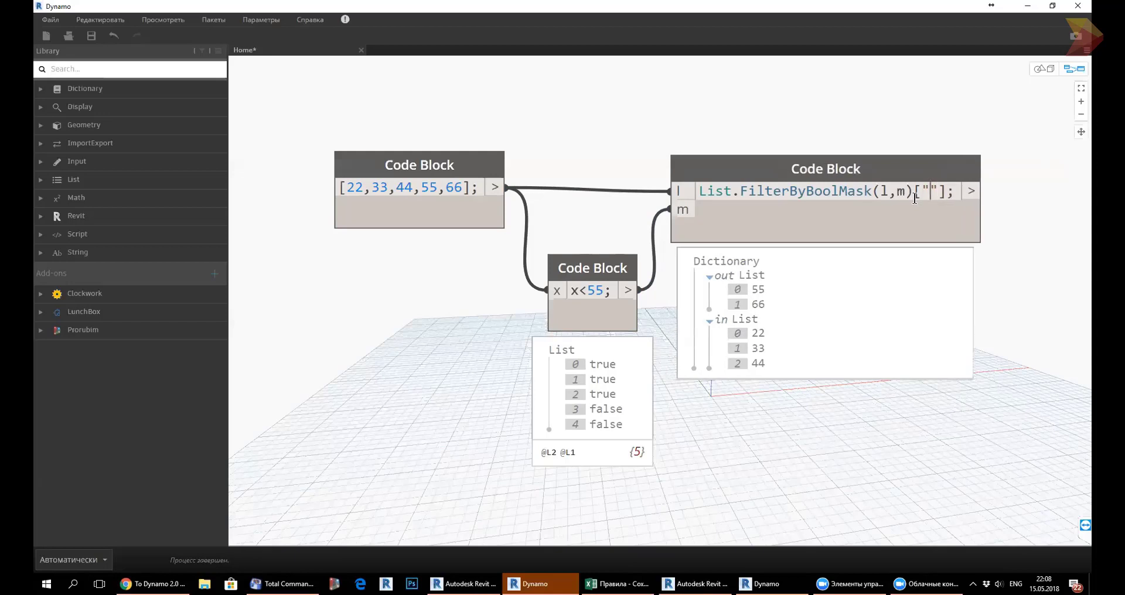
text(in)
click(841, 448)
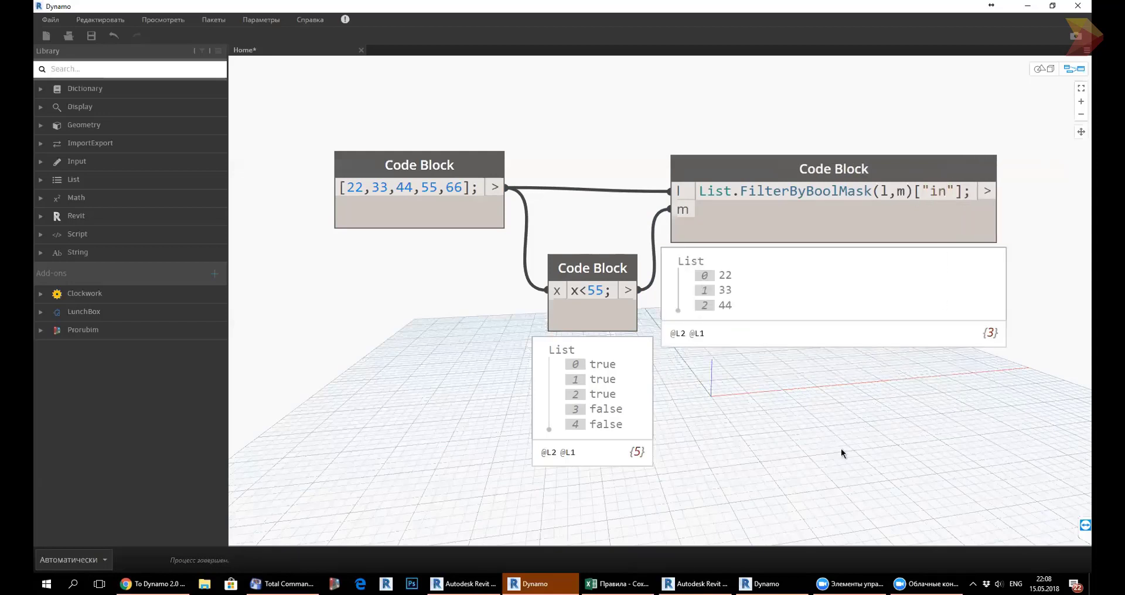
After a brief browser check, delete the number list, x<55 and FilterByBoolMask Code Blocks.
click(153, 584)
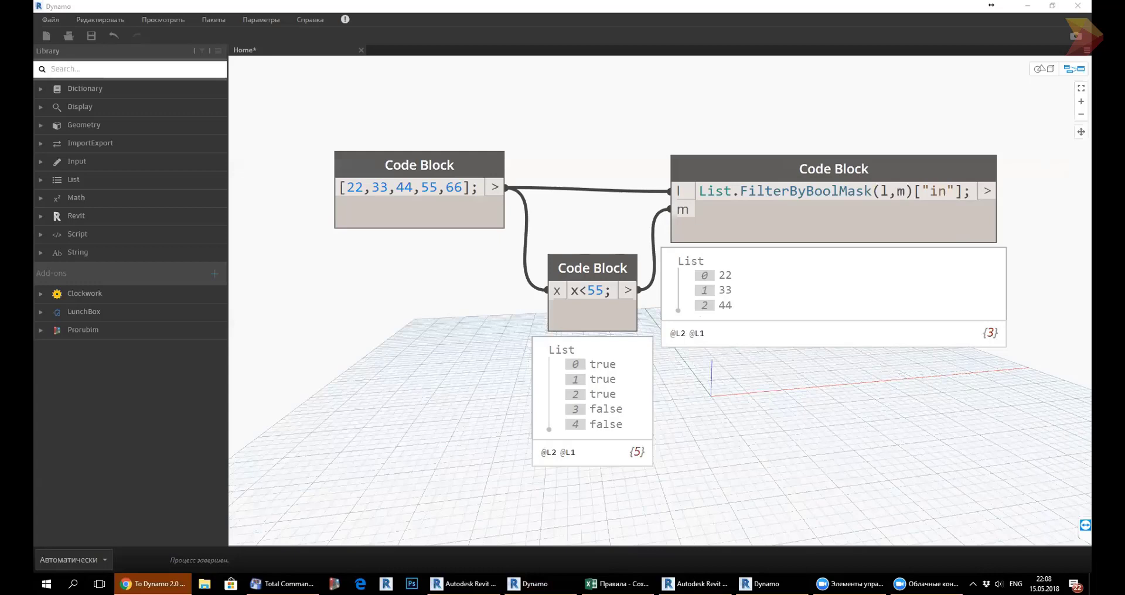
click(325, 320)
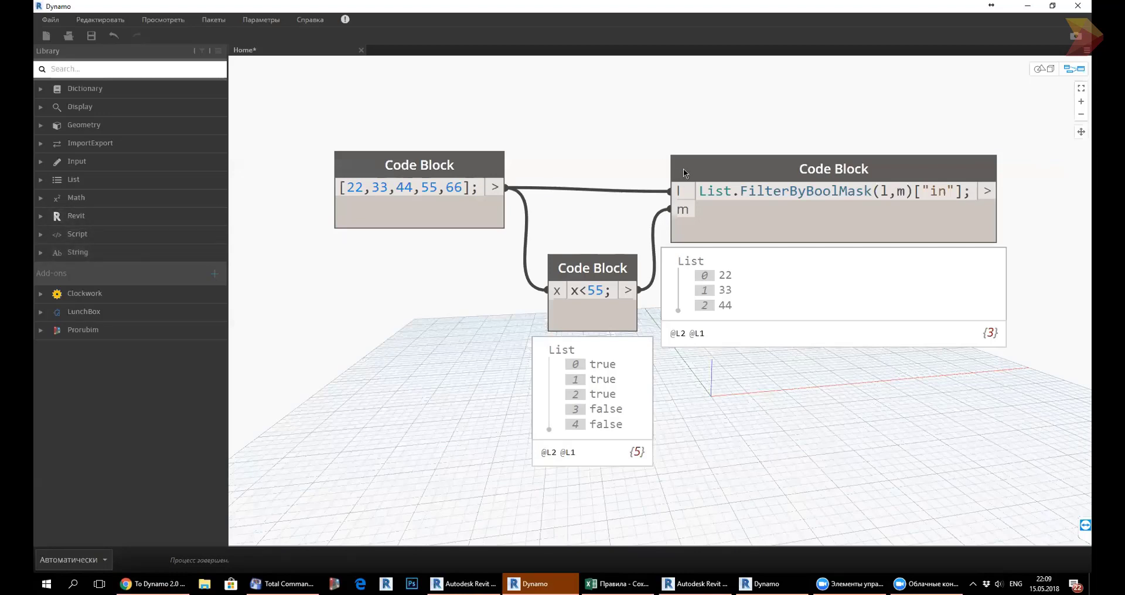
drag(684, 168, 702, 99)
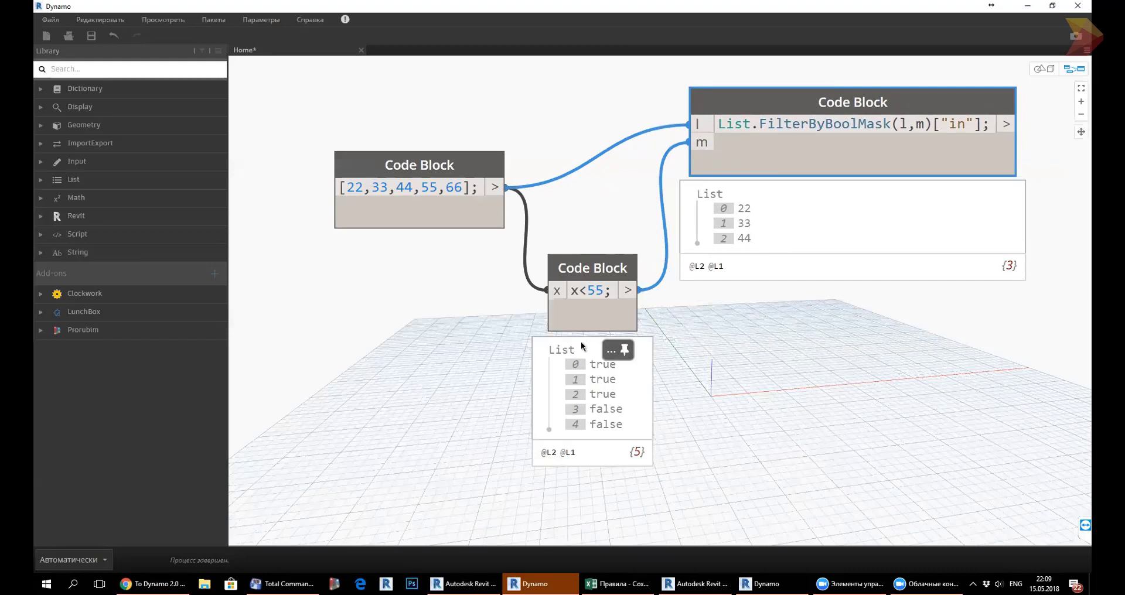
mouse_move(625, 348)
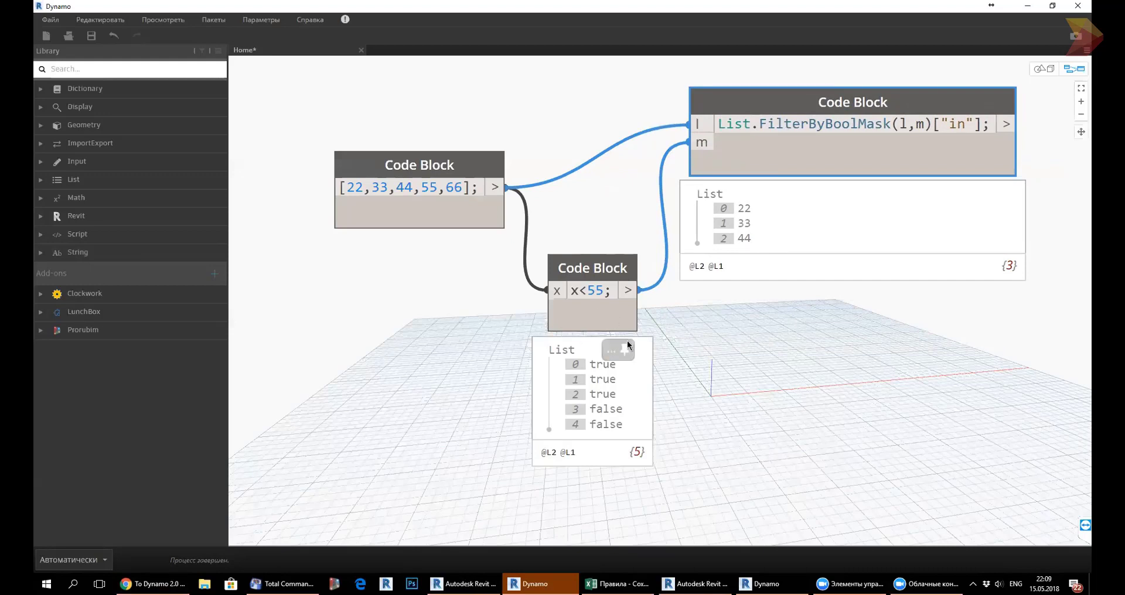
click(753, 370)
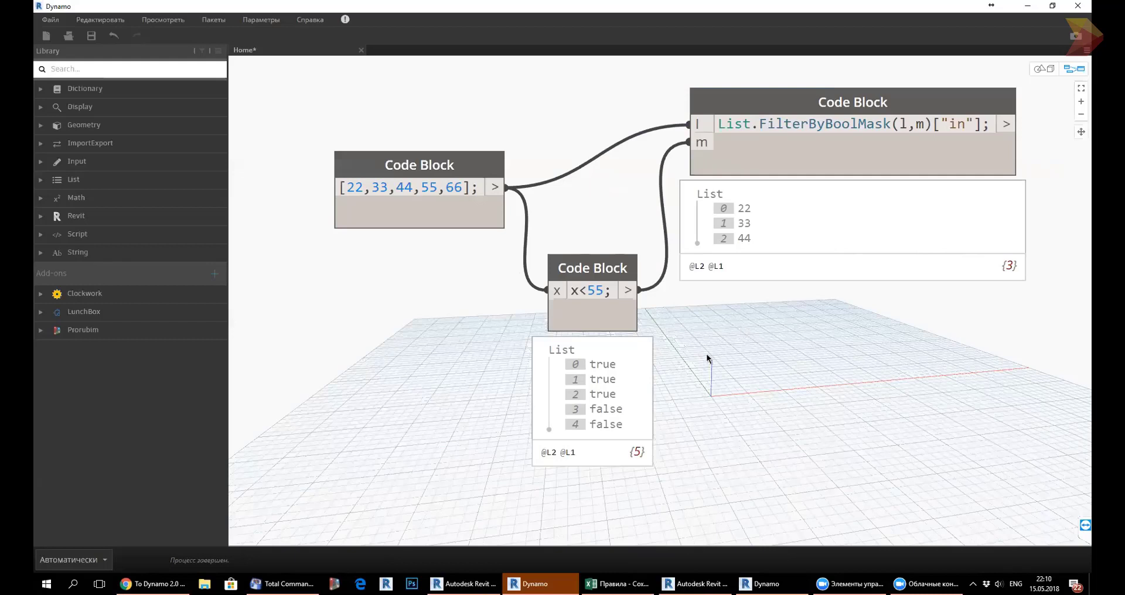
drag(819, 348, 456, 111)
key(Delete)
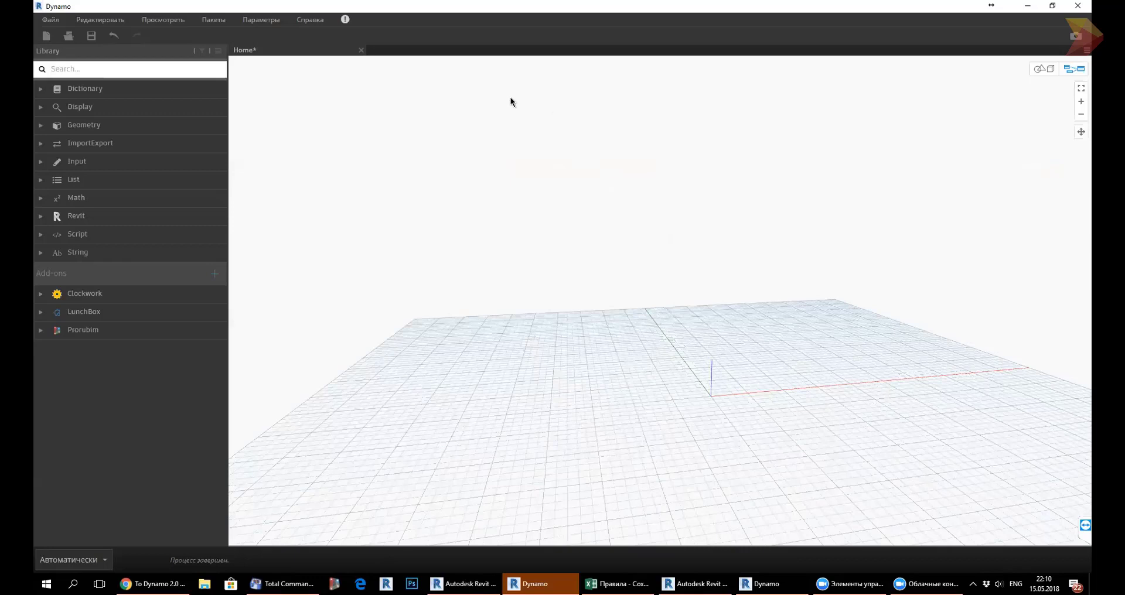
Search the library for Color Palette and add the node set to lime green.
click(89, 69)
text(Color )
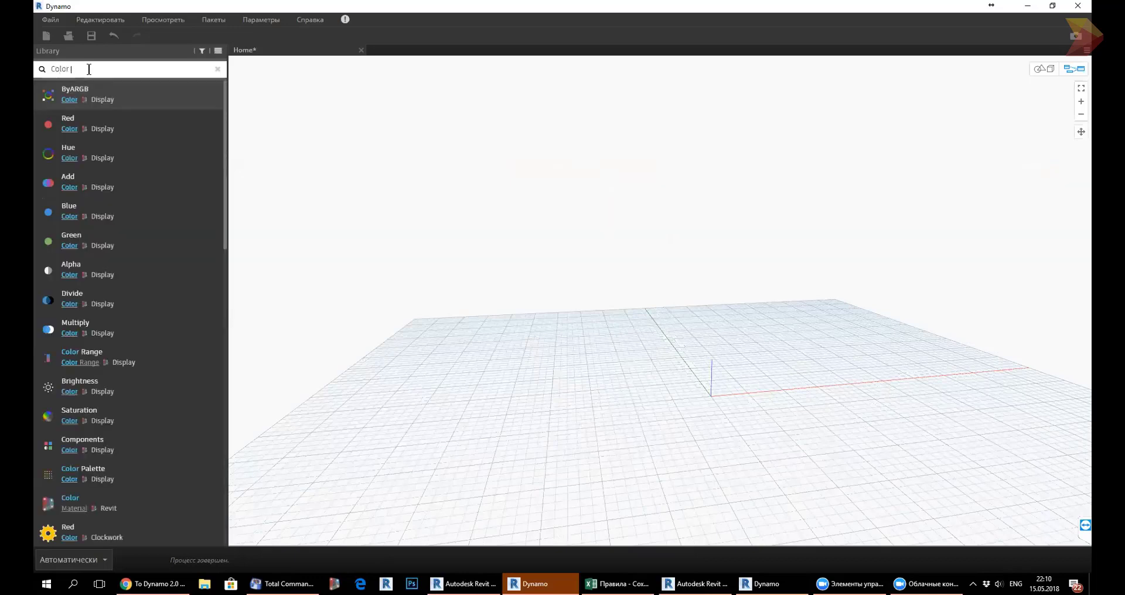
text(Pal)
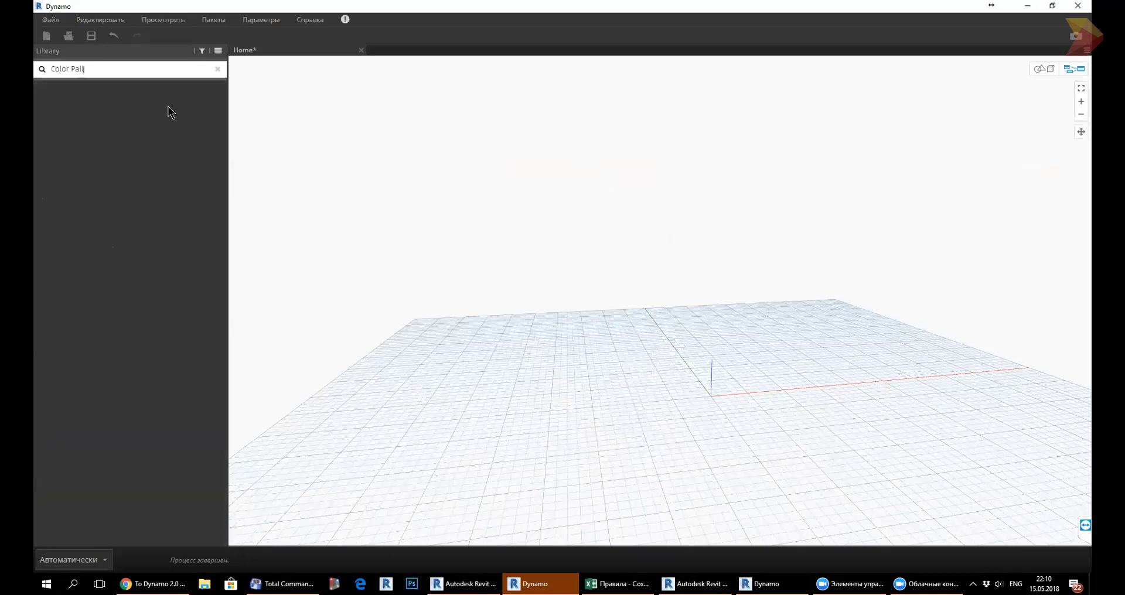
text(e)
text(tt)
key(BackSpace)
key(BackSpace)
key(BackSpace)
key(BackSpace)
key(BackSpace)
key(BackSpace)
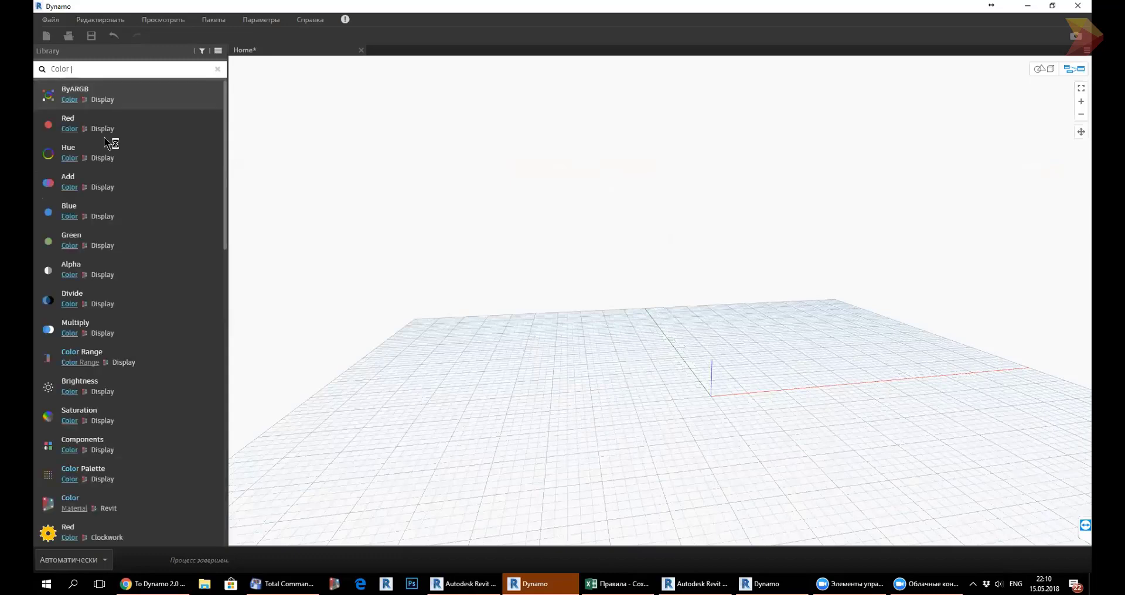
scroll(123, 199, down, 5)
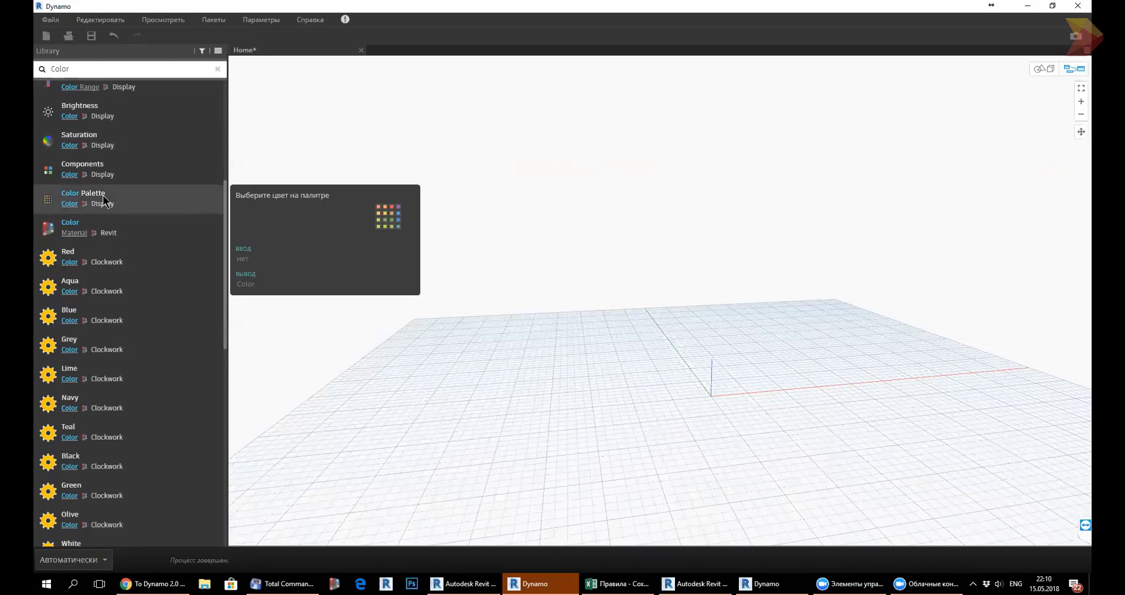
click(101, 201)
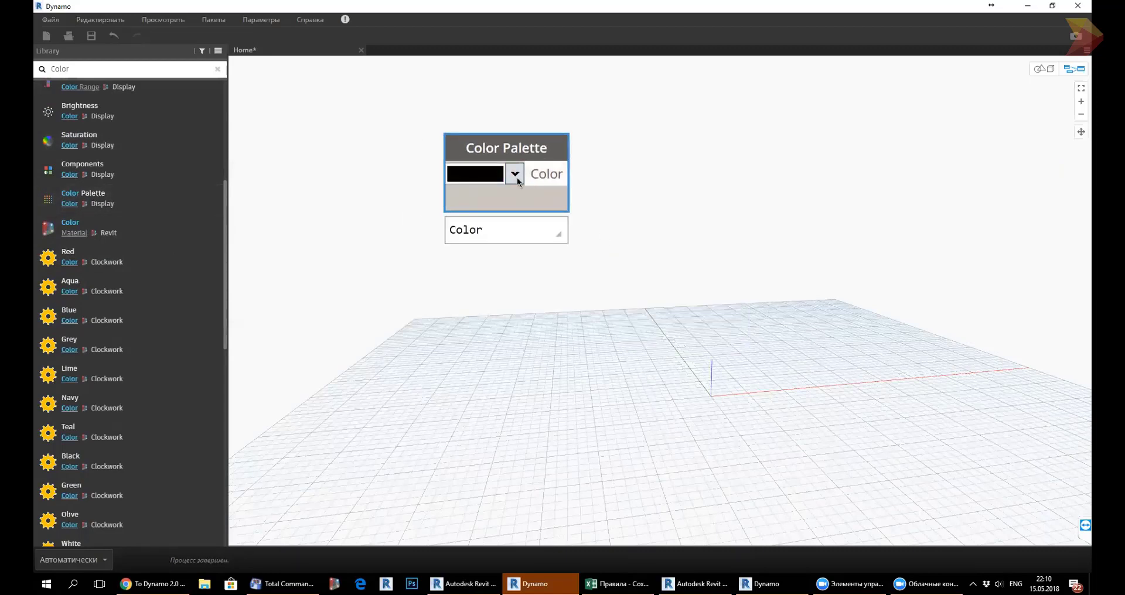
click(513, 174)
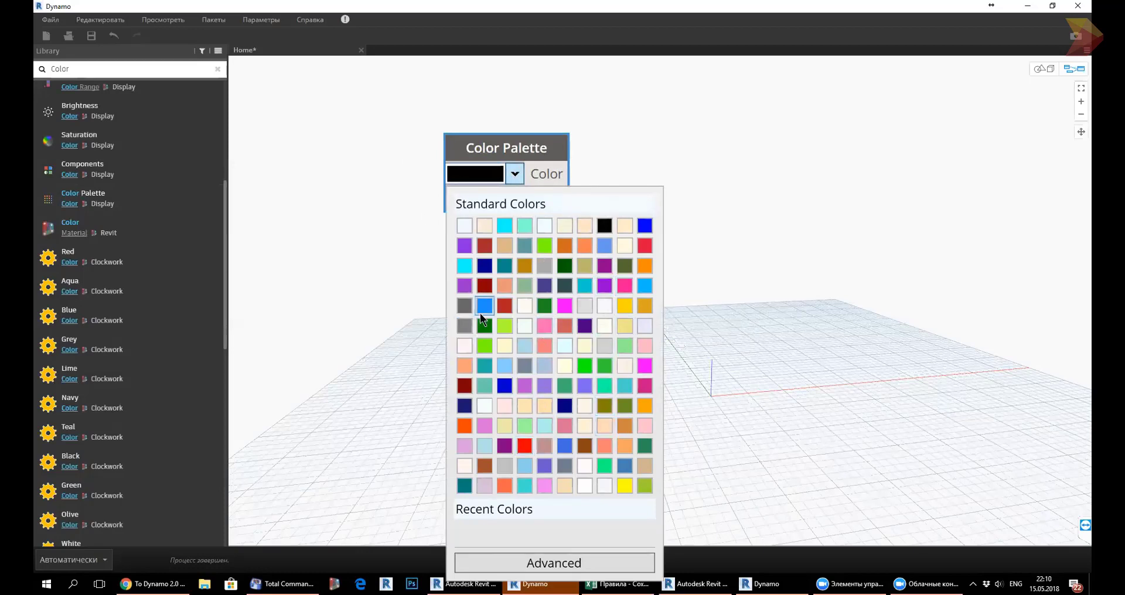
click(481, 347)
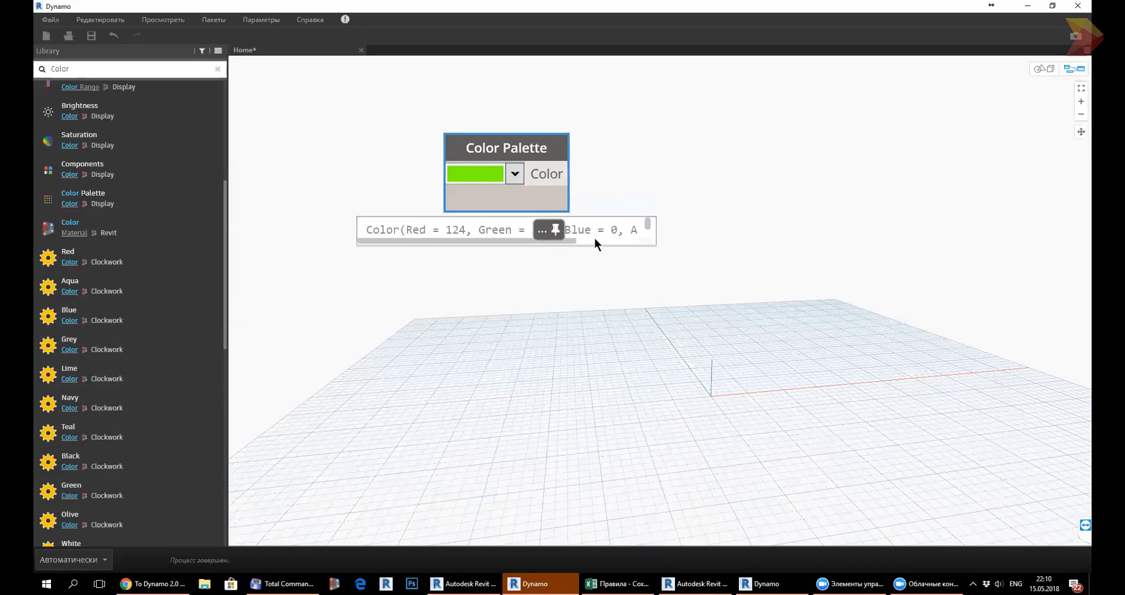
Move the lime-green Color Palette node aside and delete it from the canvas.
scroll(138, 272, down, 2)
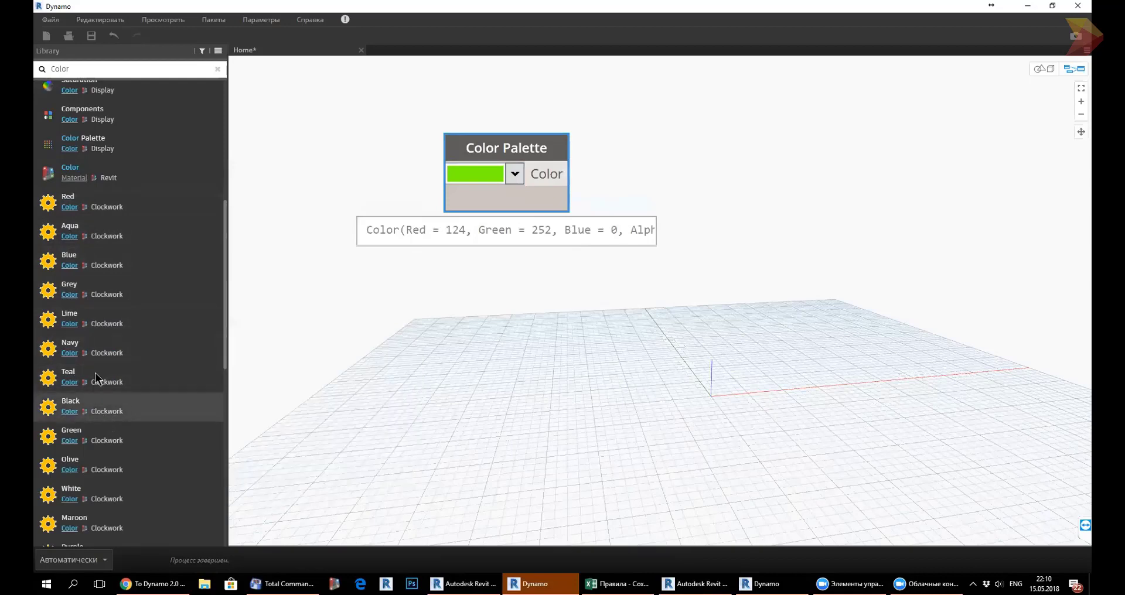
scroll(94, 324, down, 2)
scroll(108, 360, down, 4)
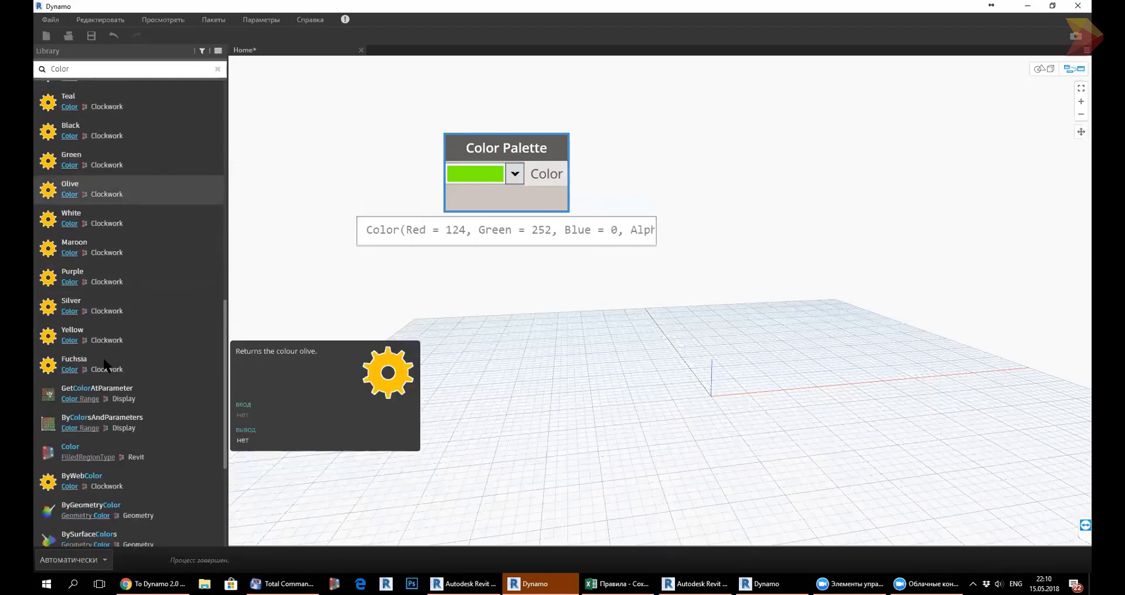
mouse_move(470, 198)
mouse_down()
mouse_move(484, 178)
mouse_move(549, 190)
mouse_up()
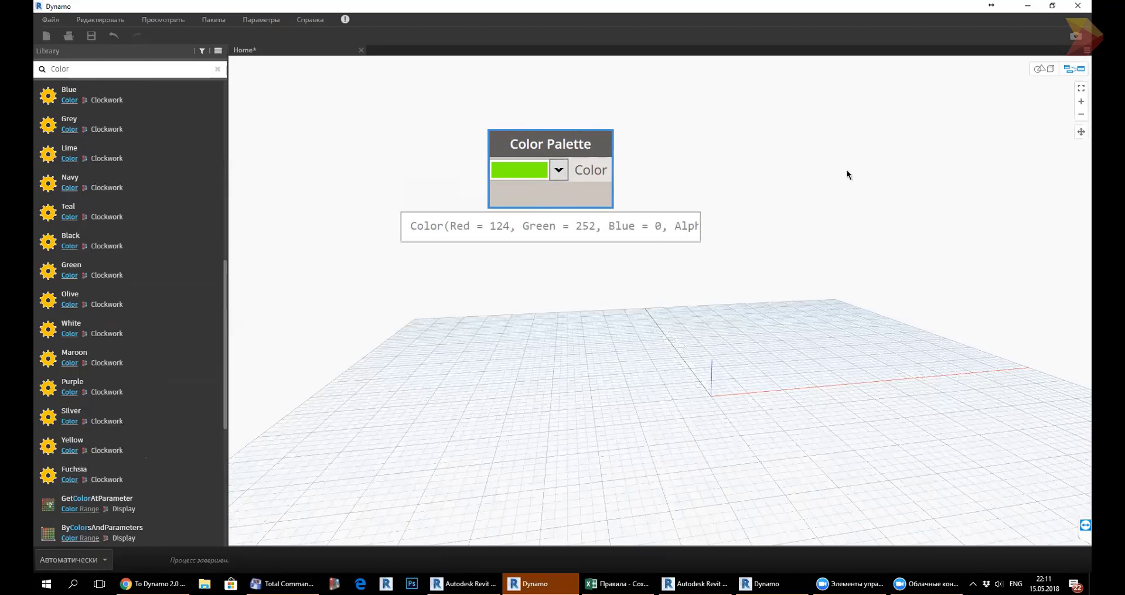
drag(586, 196, 609, 205)
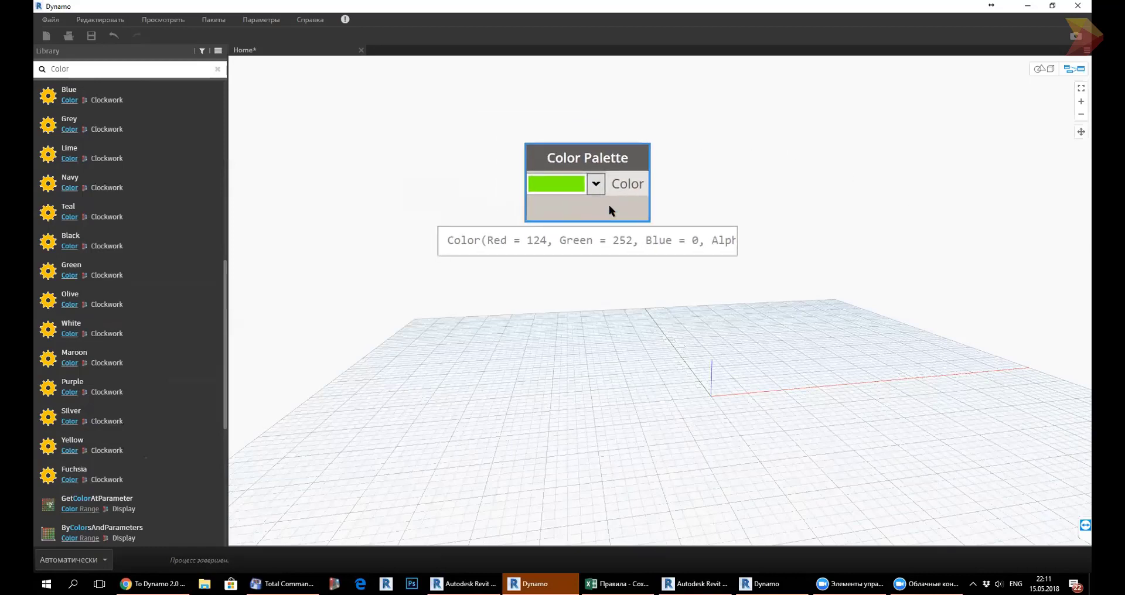
key(Delete)
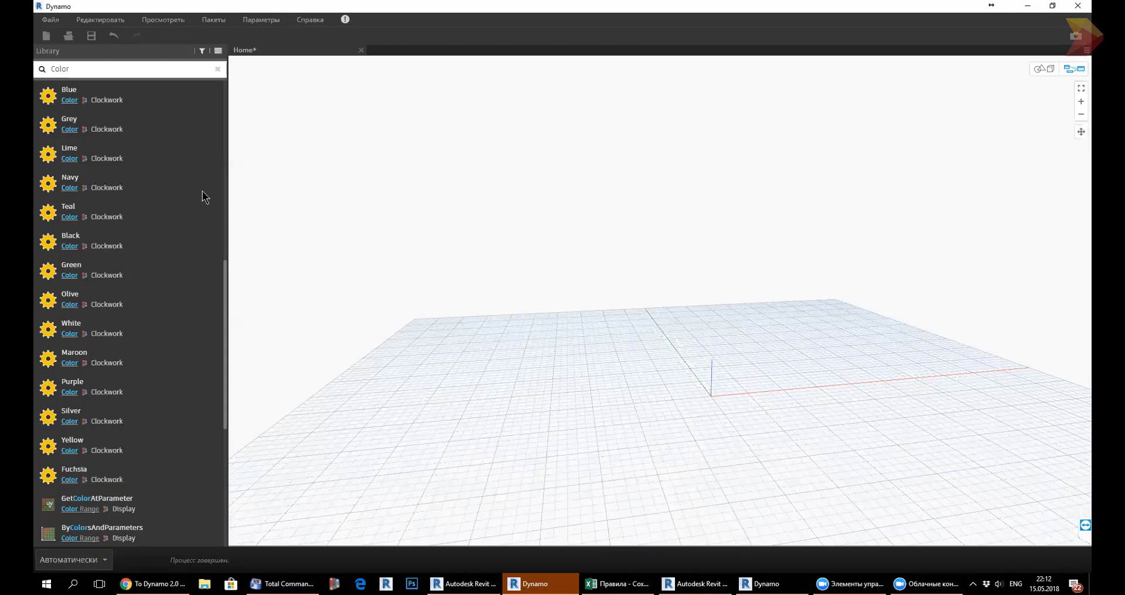
Clear the Color search and expand Revit > Selection to list nodes like Select Model Element.
click(218, 72)
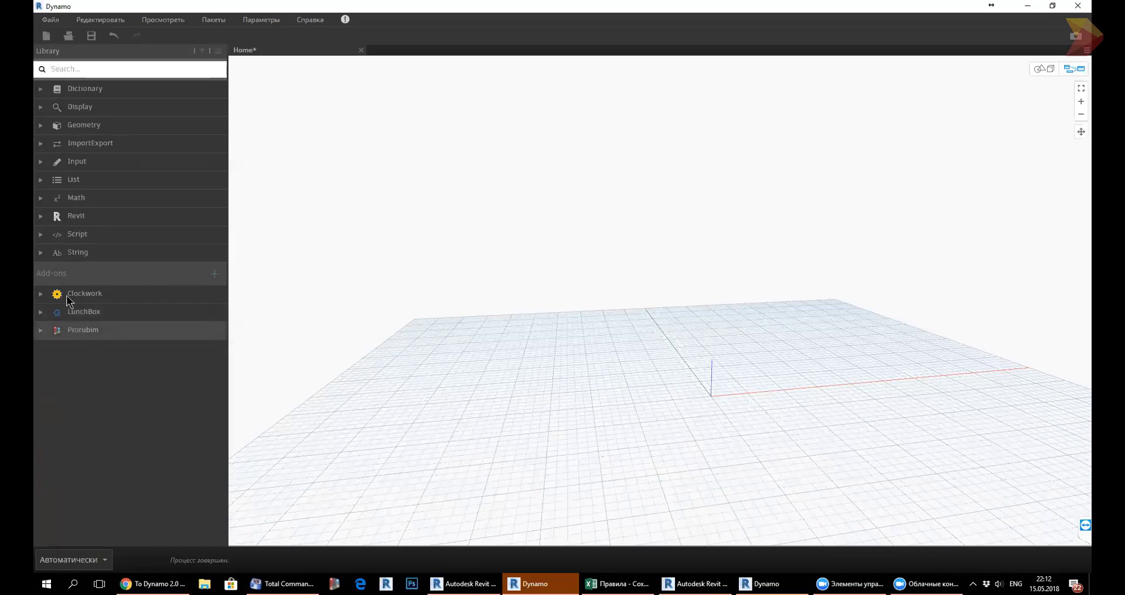
click(82, 217)
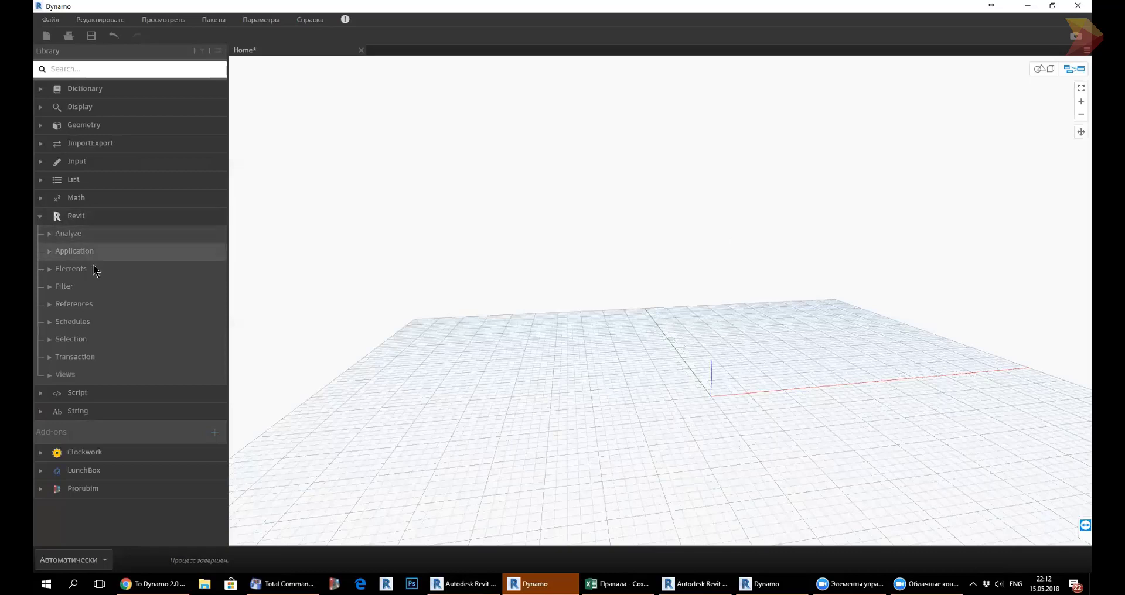
click(82, 338)
scroll(149, 290, down, 5)
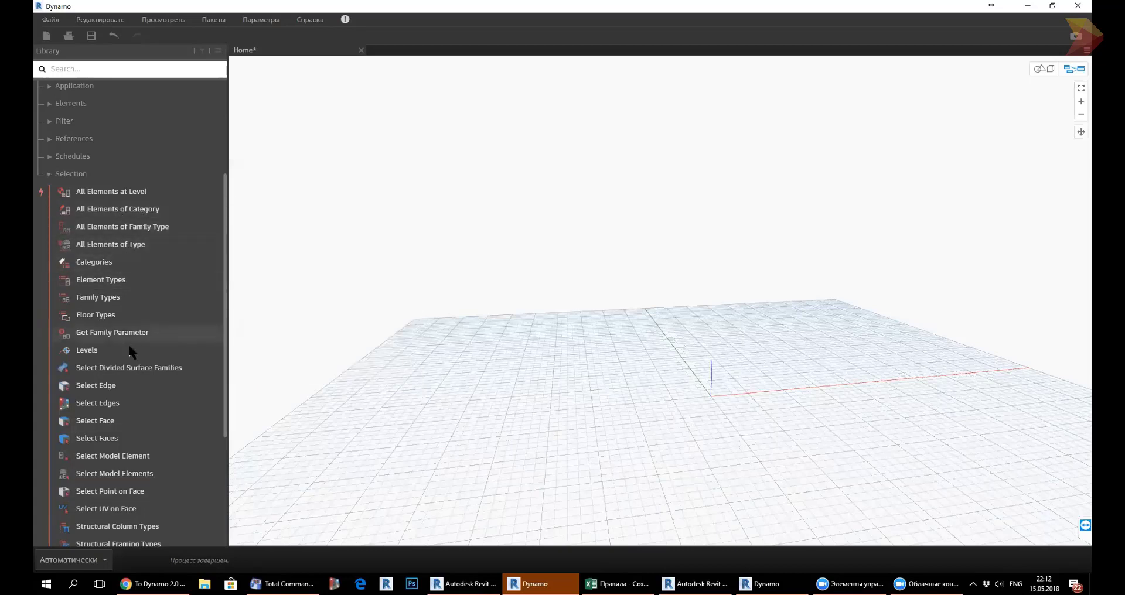
scroll(147, 316, down, 3)
mouse_move(113, 455)
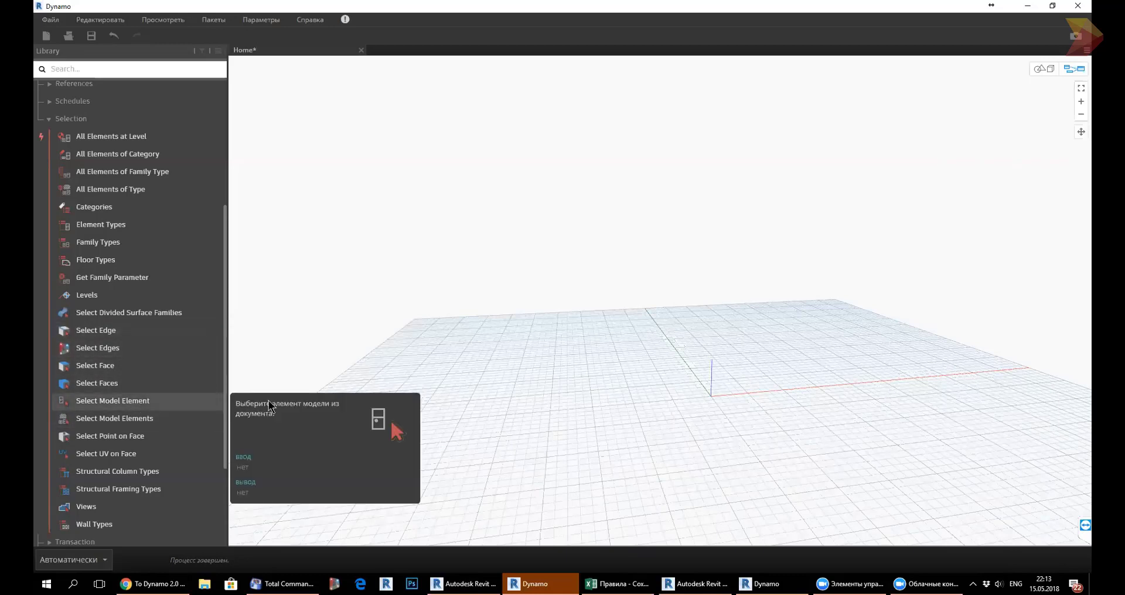
Place a Select Model Element node, view its context menu, delete it, then switch to Revit.
click(176, 401)
right_click(684, 358)
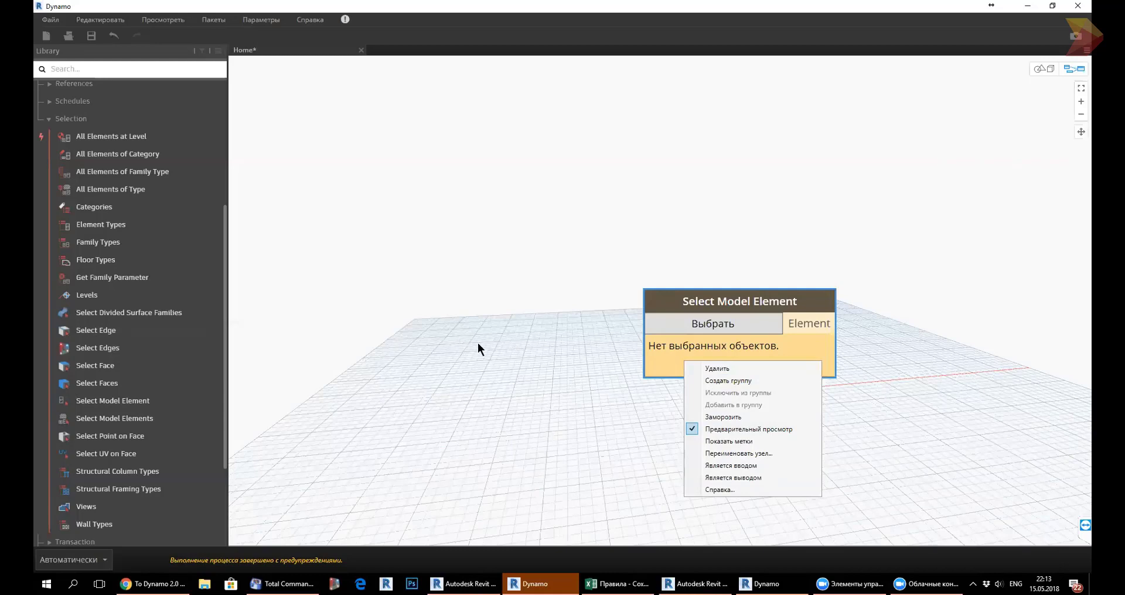
click(653, 361)
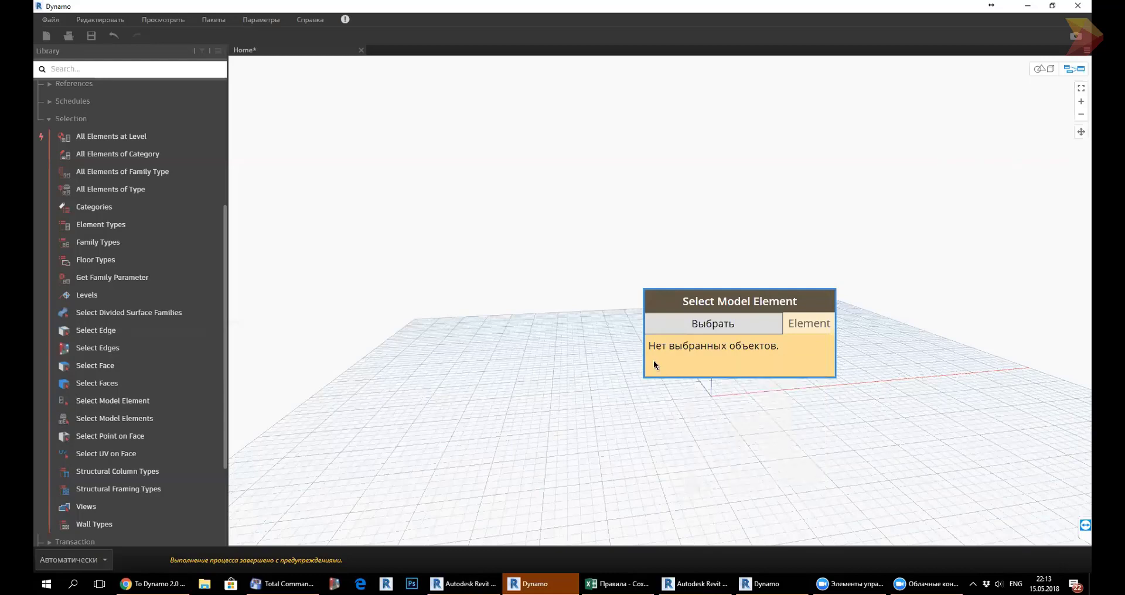
drag(653, 360, 528, 252)
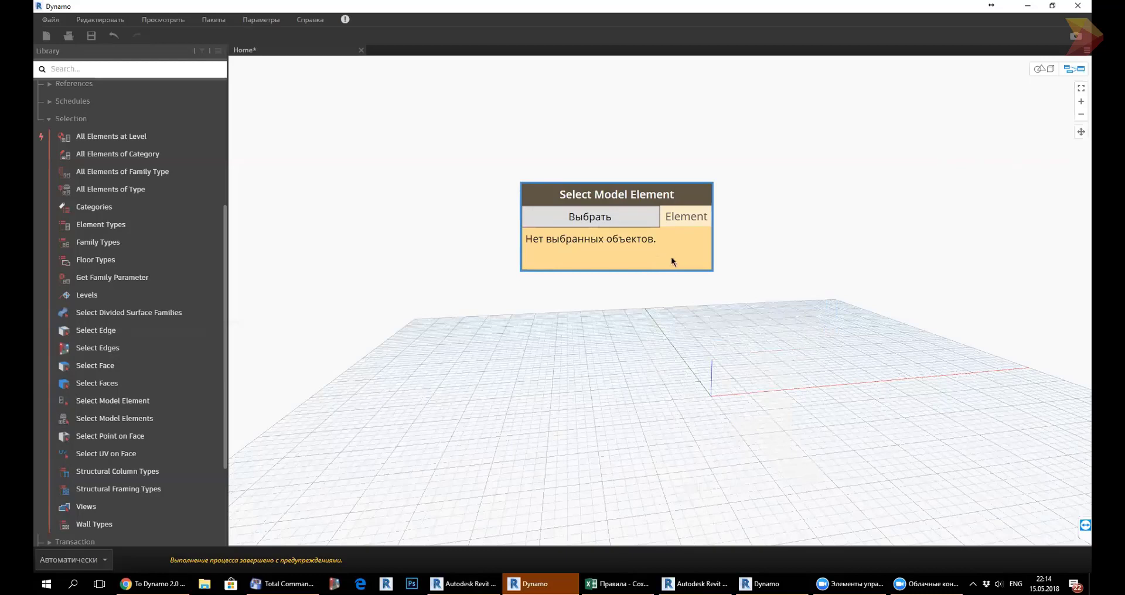
right_click(676, 263)
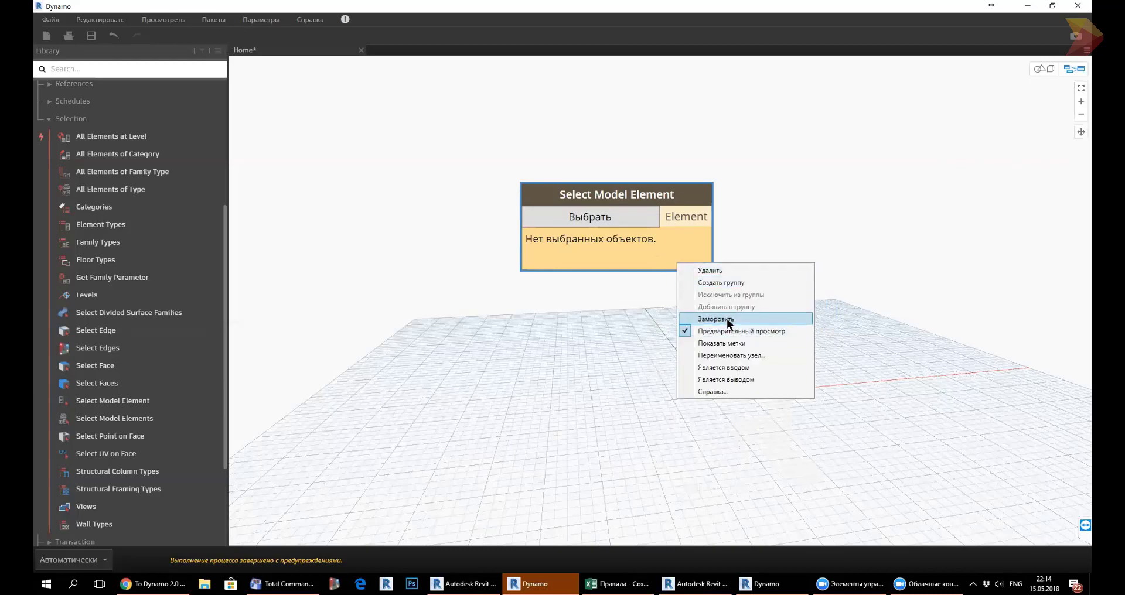
click(585, 328)
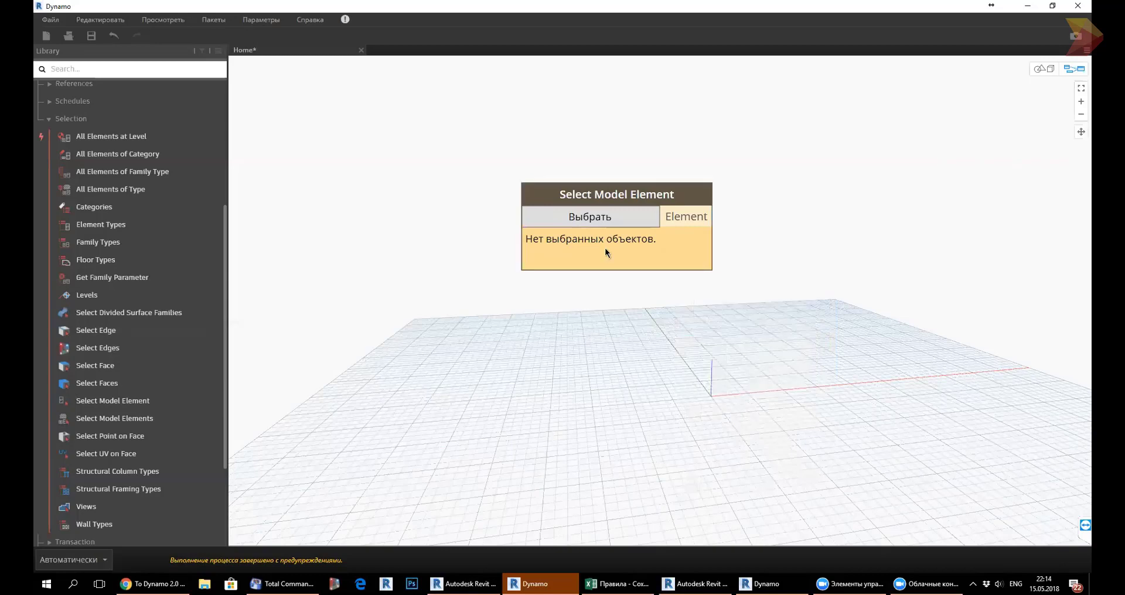
drag(605, 253, 552, 280)
key(Delete)
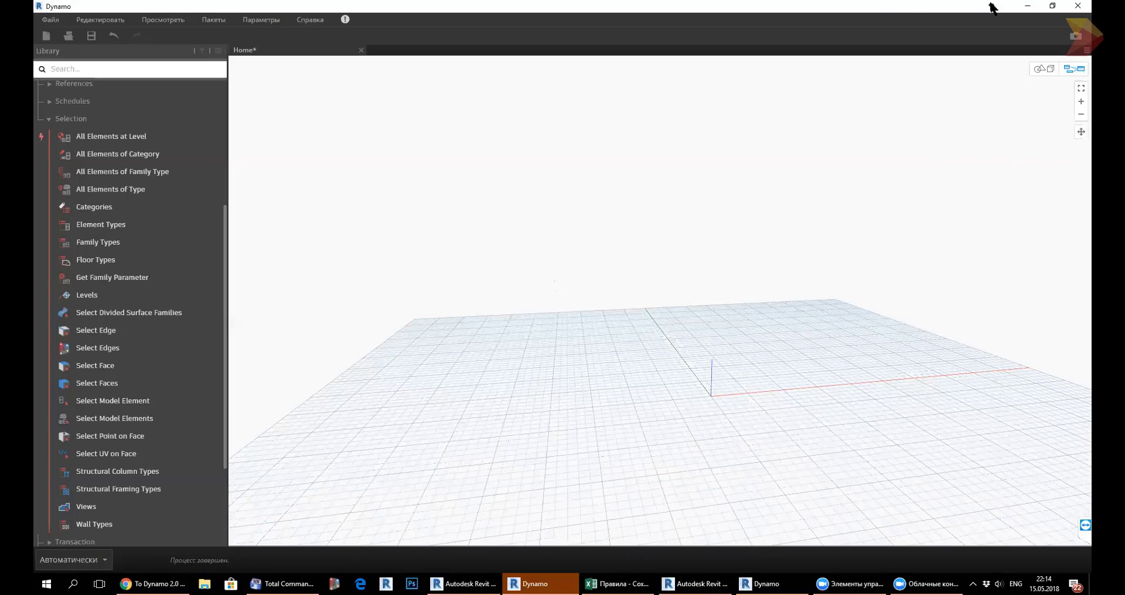
click(1077, 6)
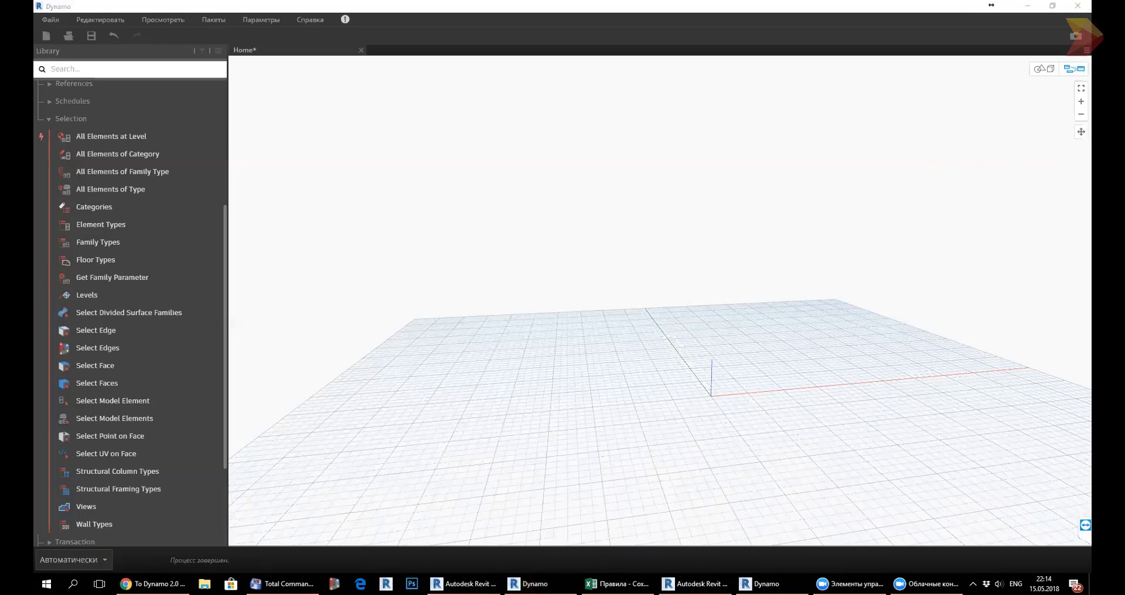
Widen the Dyno Browser panel beside the Project Browser, then return to Dynamo.
click(1027, 6)
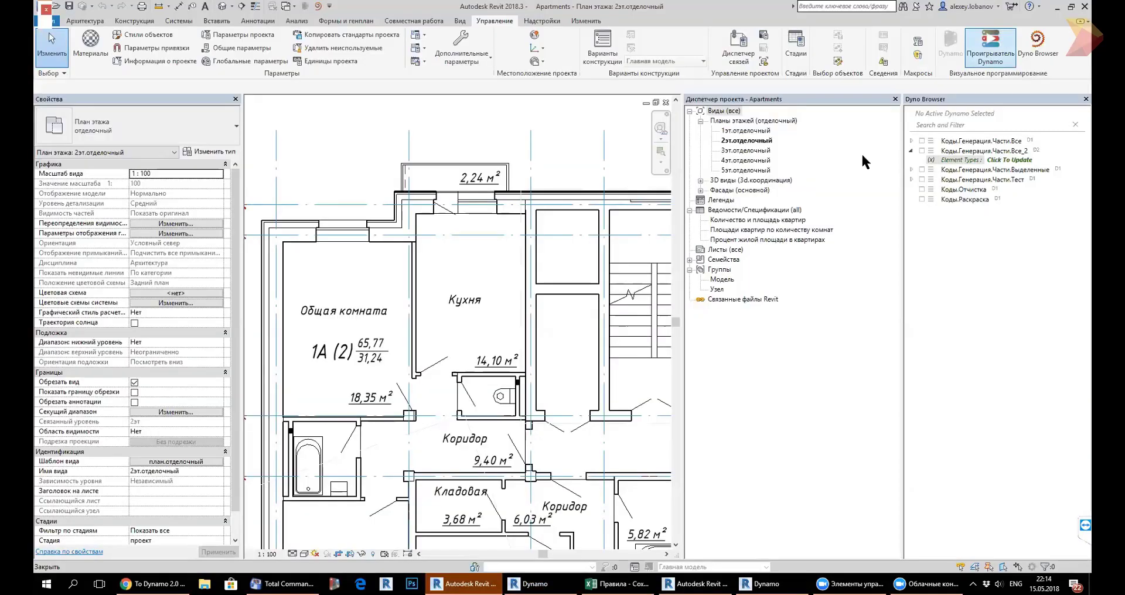
click(979, 310)
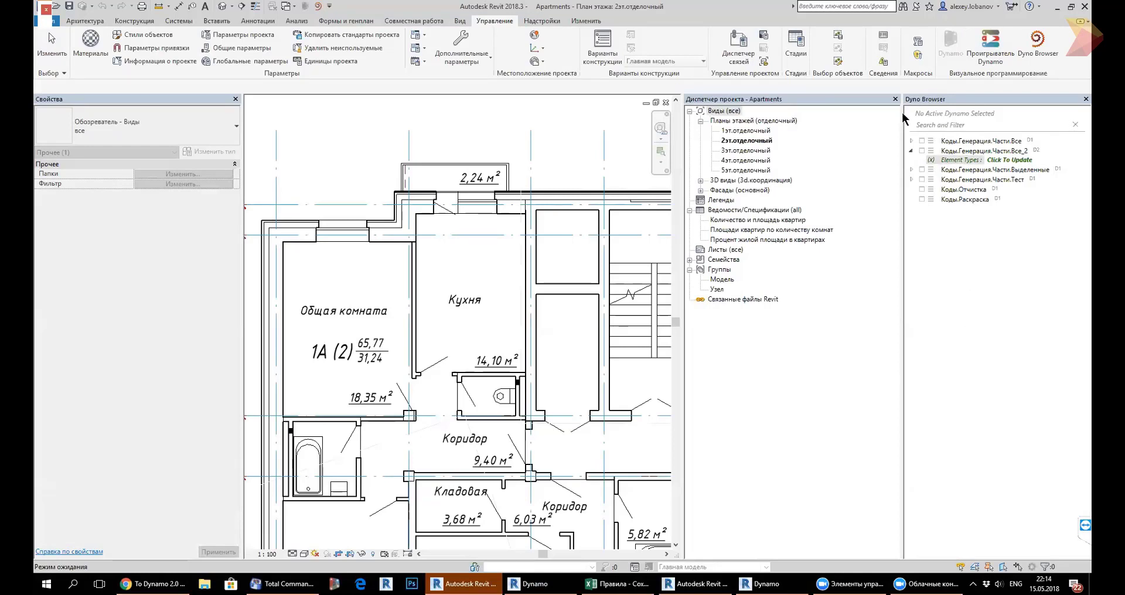
drag(903, 119, 872, 123)
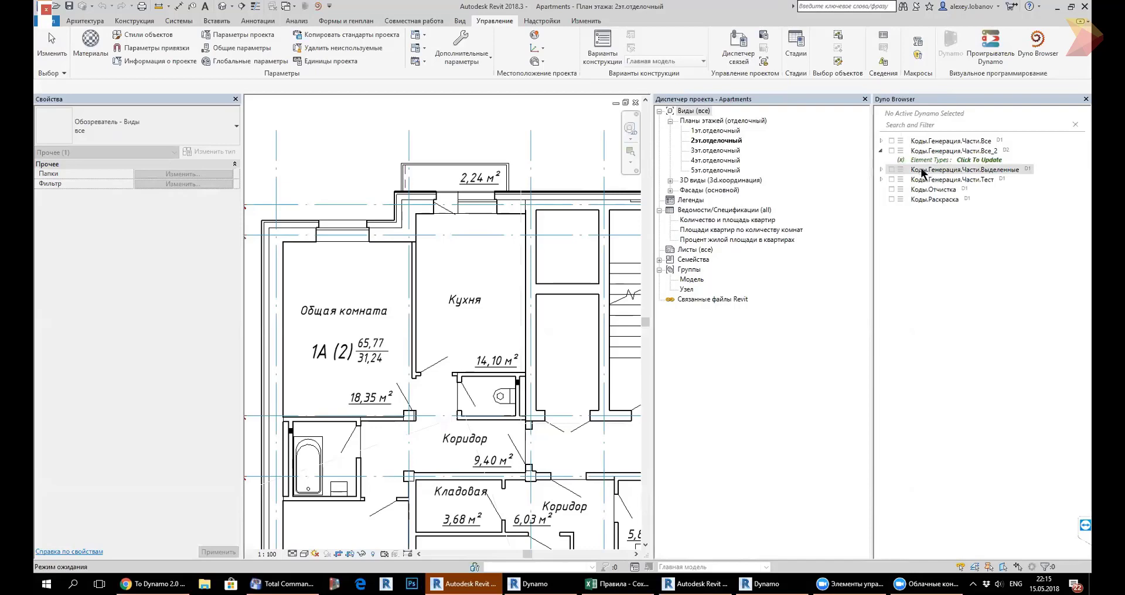
click(531, 584)
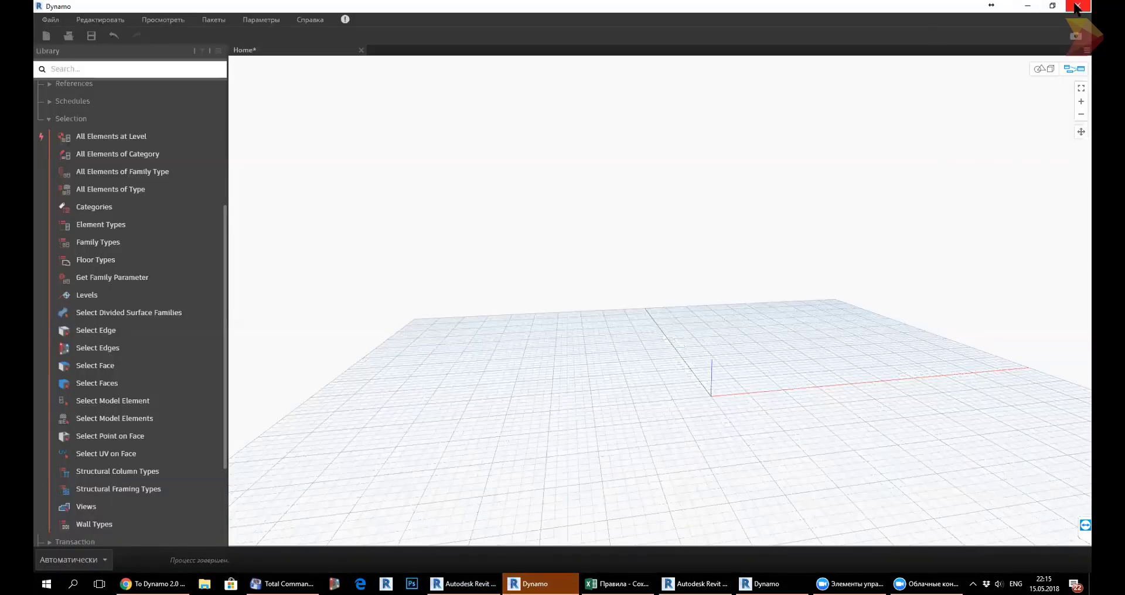
Close Dynamo, answering its save-changes prompt.
click(1078, 6)
click(587, 319)
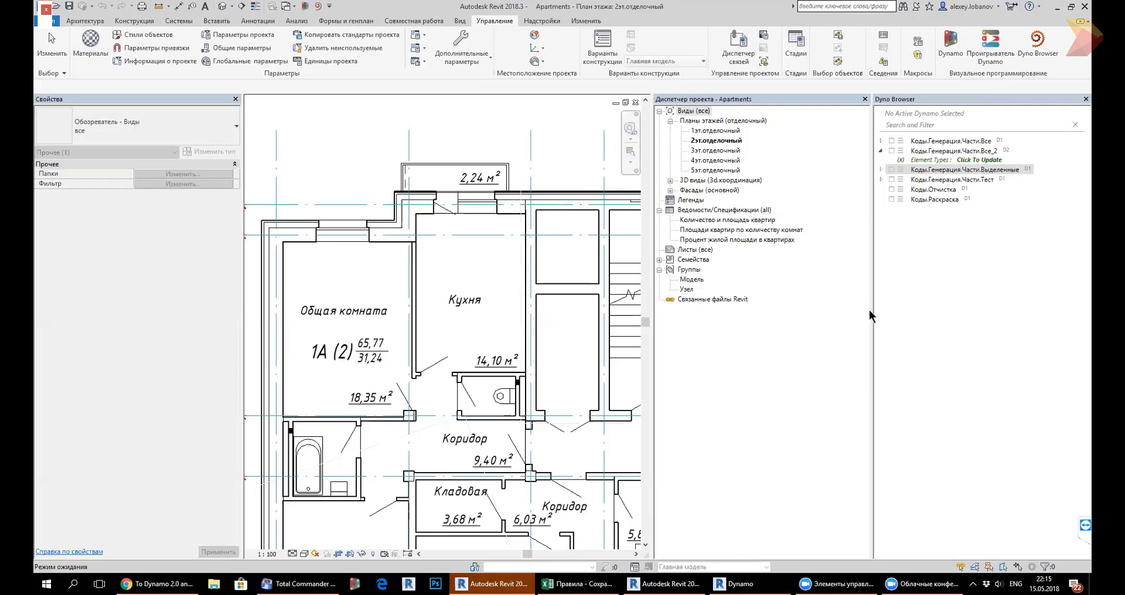
Close the Revit session with the Apartments project.
scroll(568, 316, up, 2)
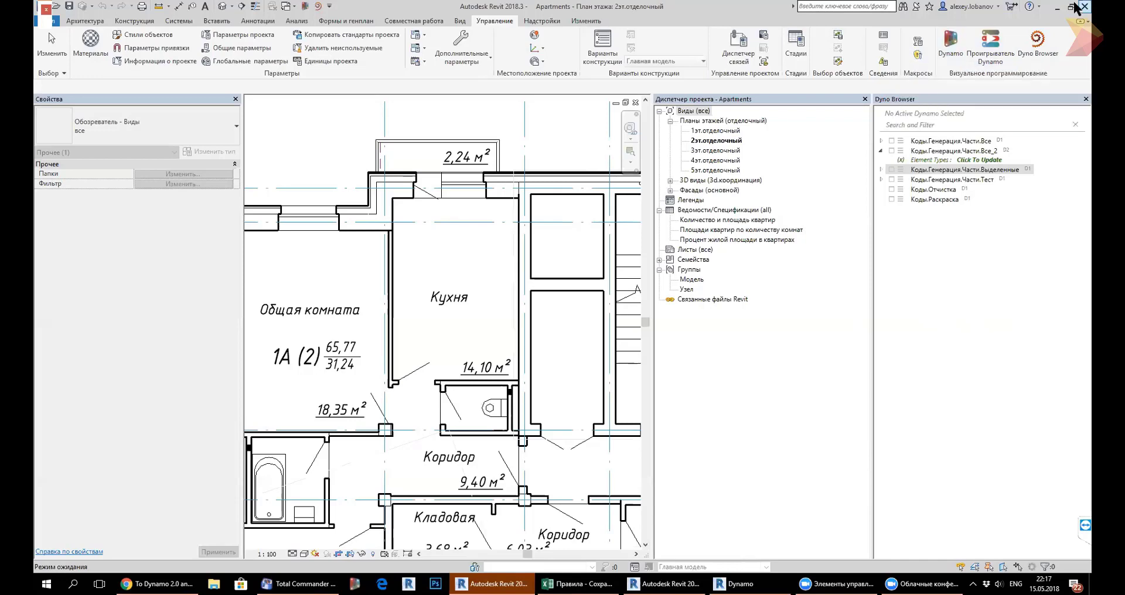
click(1057, 6)
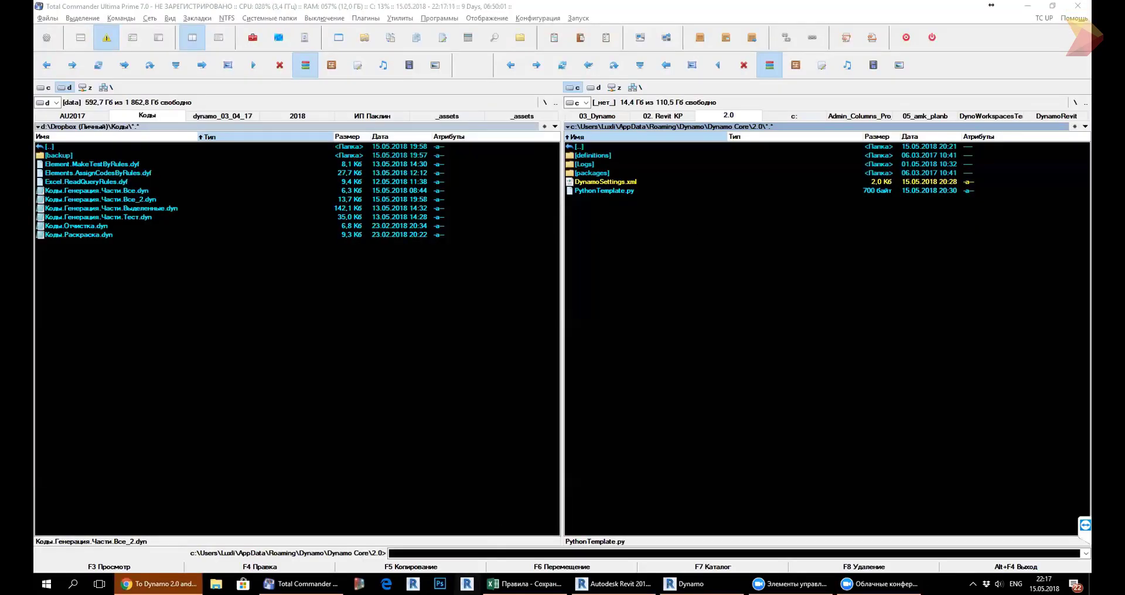
Relaunch Revit 2018.3 from the taskbar.
click(468, 584)
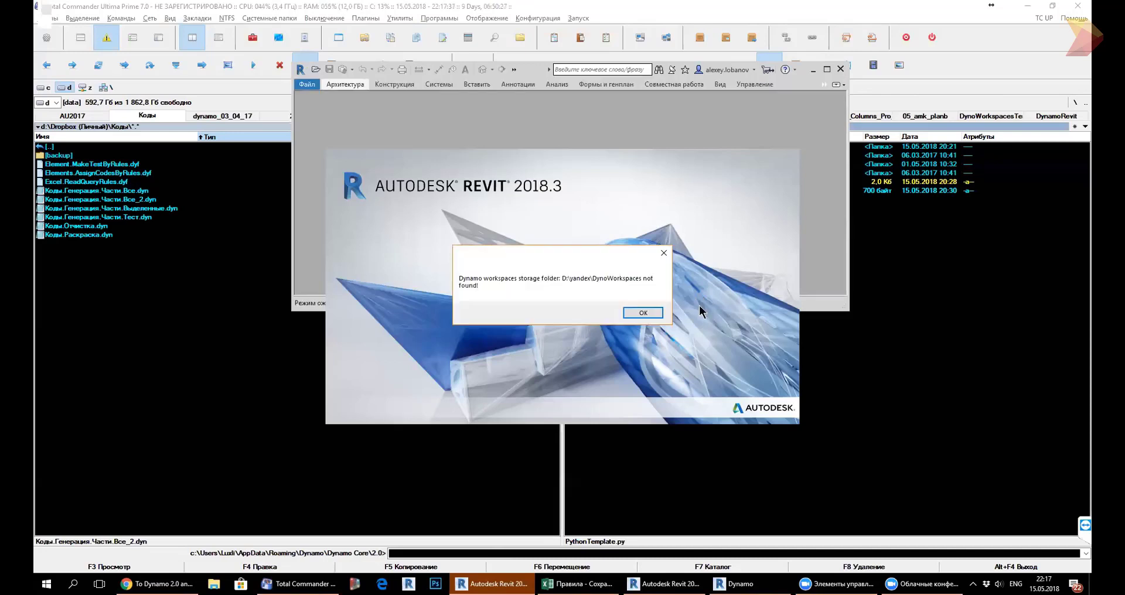
Dismiss the missing D:\yandex\DynoWorkspaces warning and reopen the Apartments project from Recent Files.
click(632, 311)
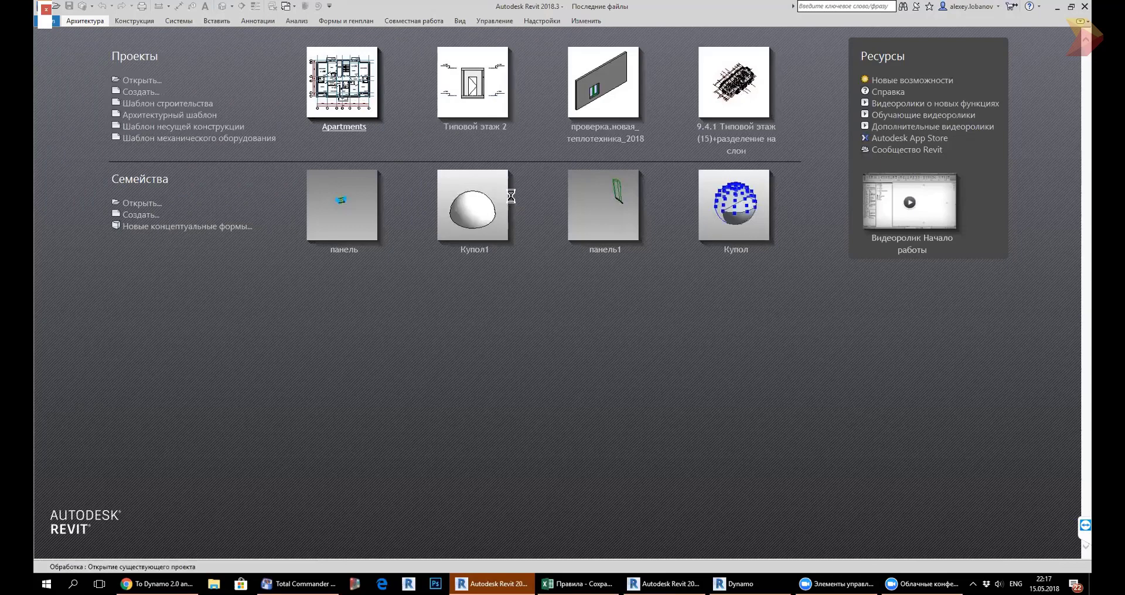
click(697, 148)
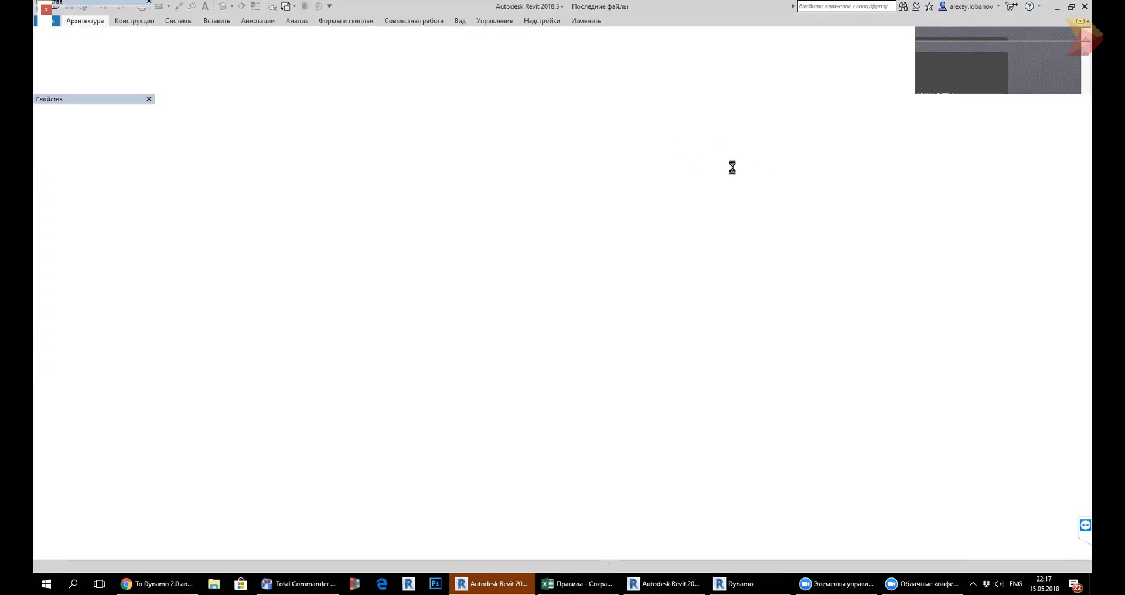
click(500, 24)
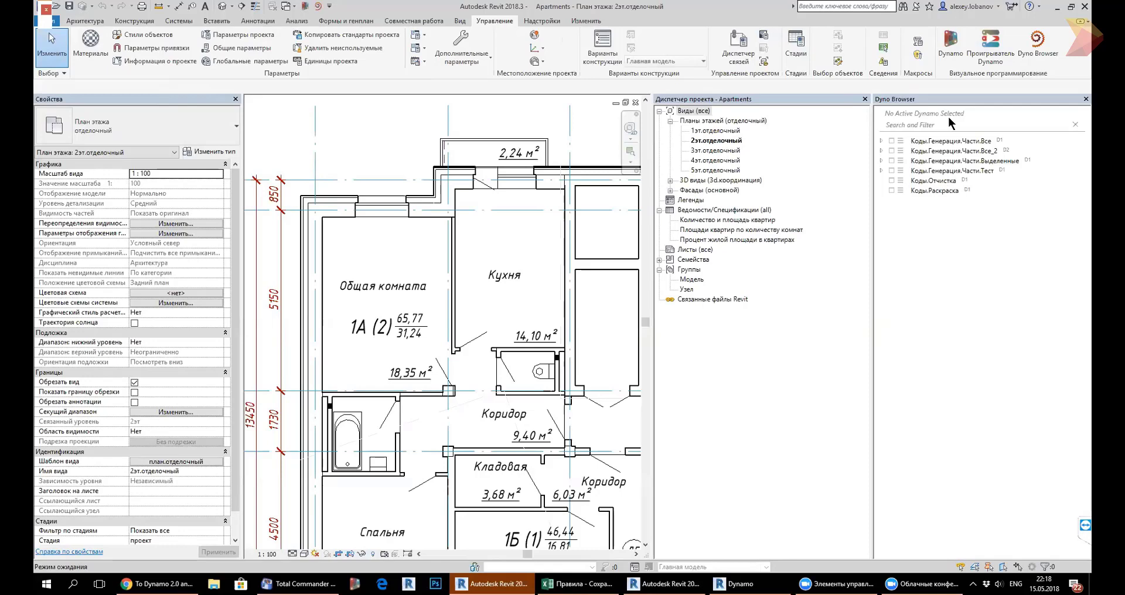
Try running Коды.Генерация.Части.Все, dismissing the multiple-Dynamo-versions warning and the version chooser.
click(945, 142)
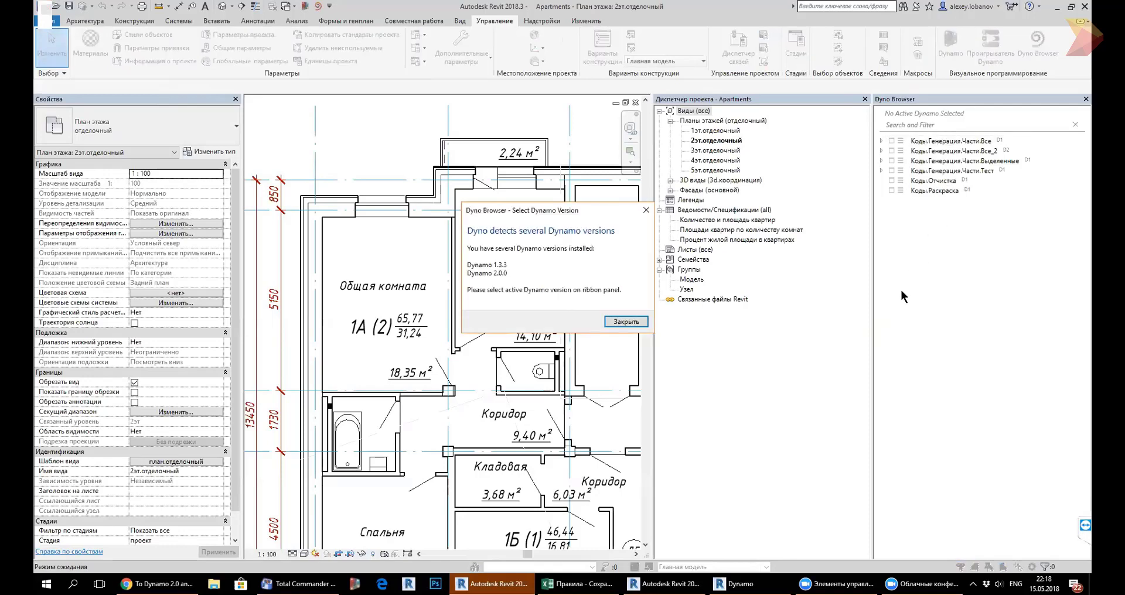
drag(592, 216, 895, 231)
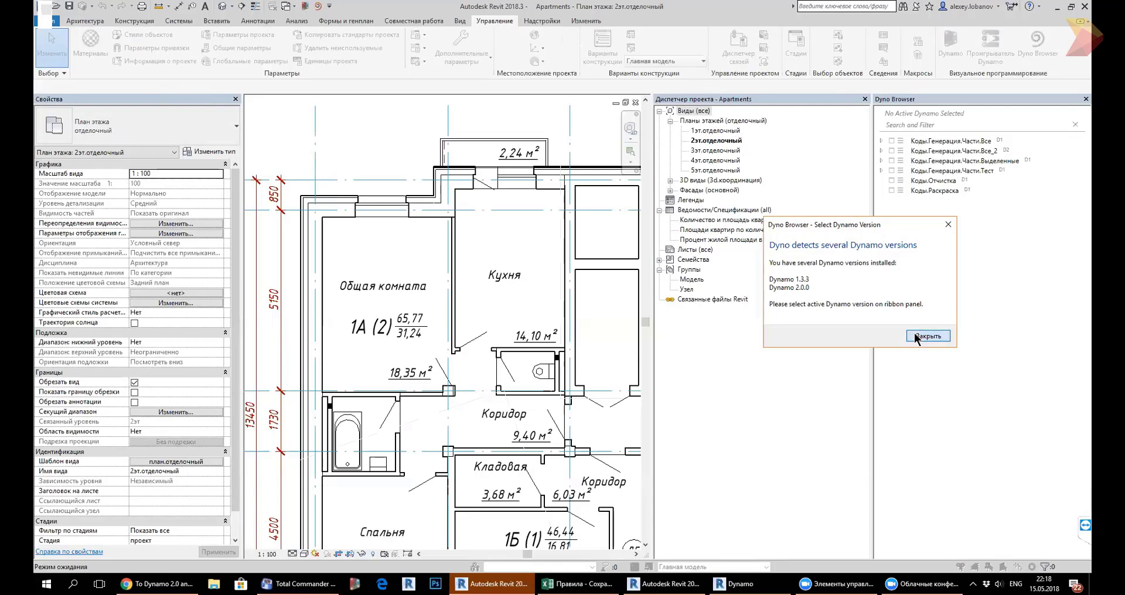
click(914, 335)
click(950, 46)
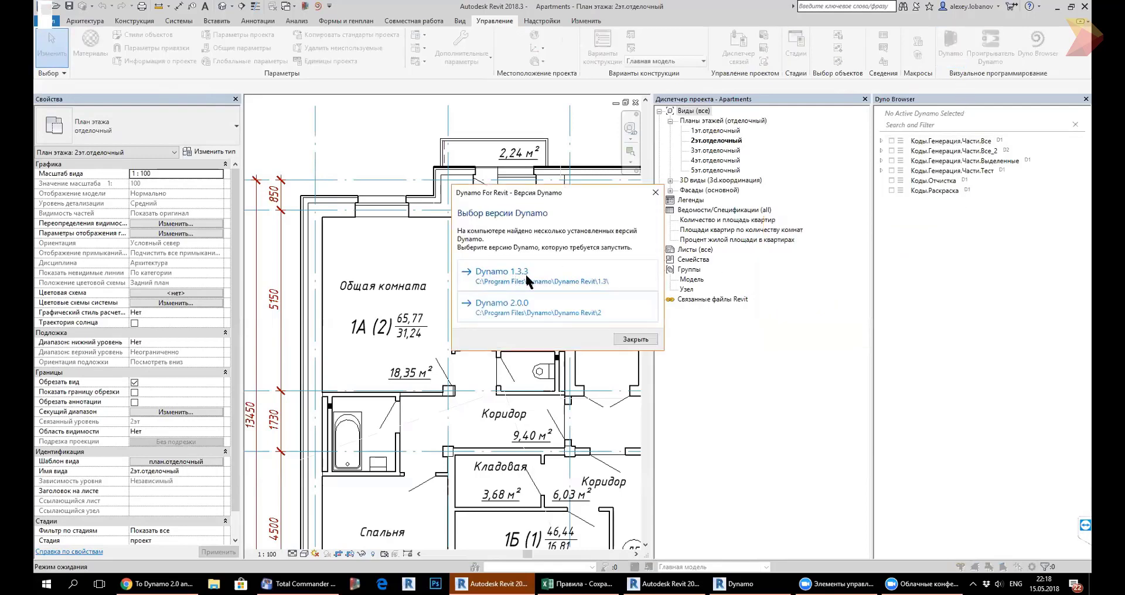
click(655, 193)
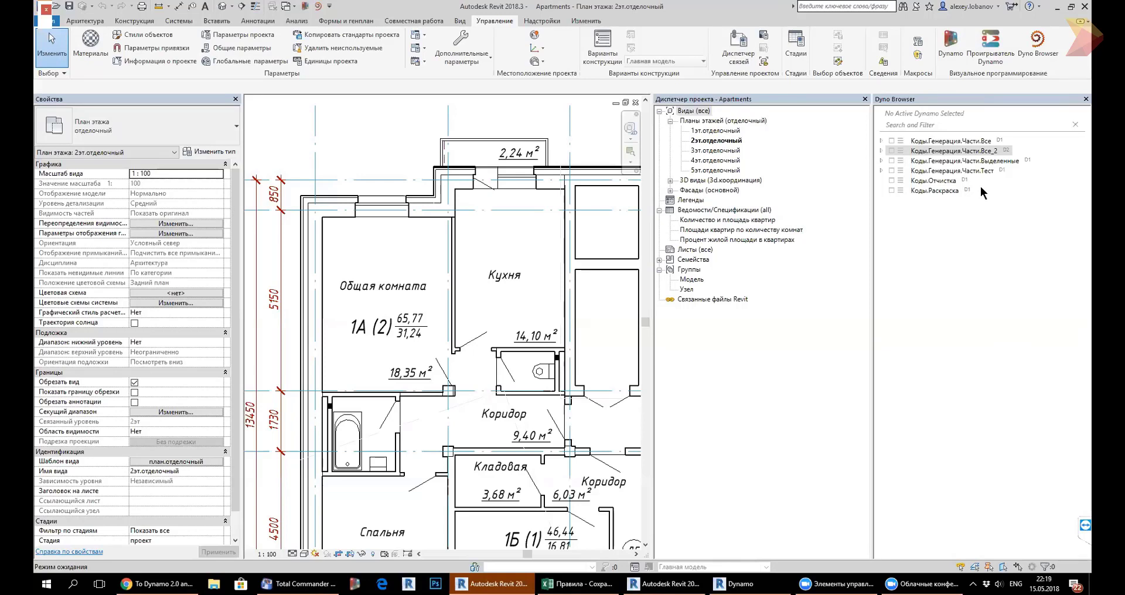
In Dyno Settings, toggle the active workspace between Dropbox Коды and __DynoWorkspaces, then apply.
right_click(921, 270)
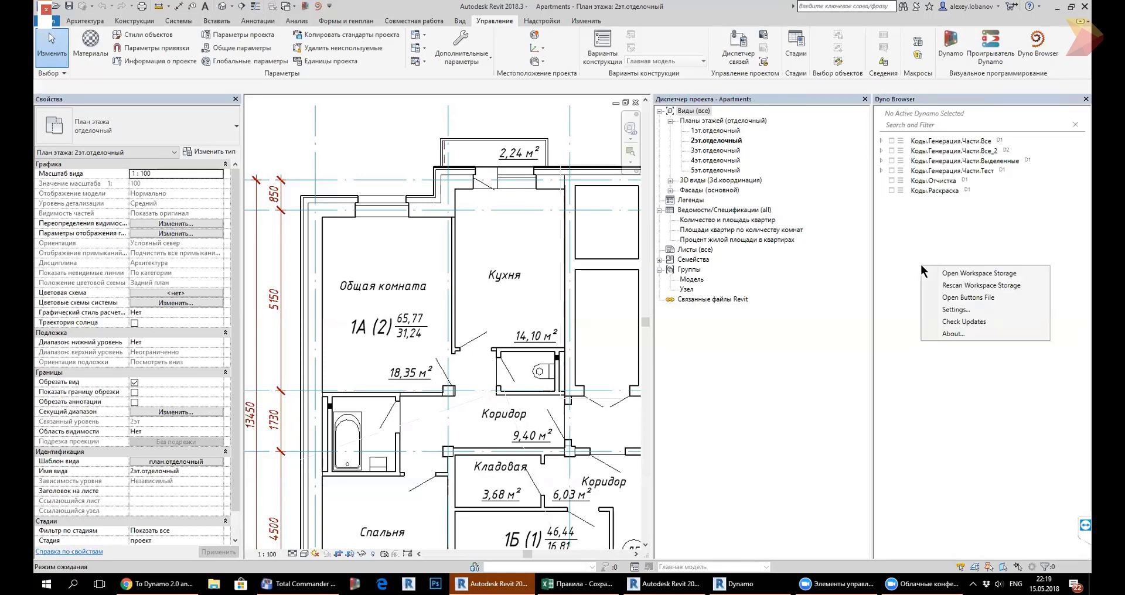
click(950, 309)
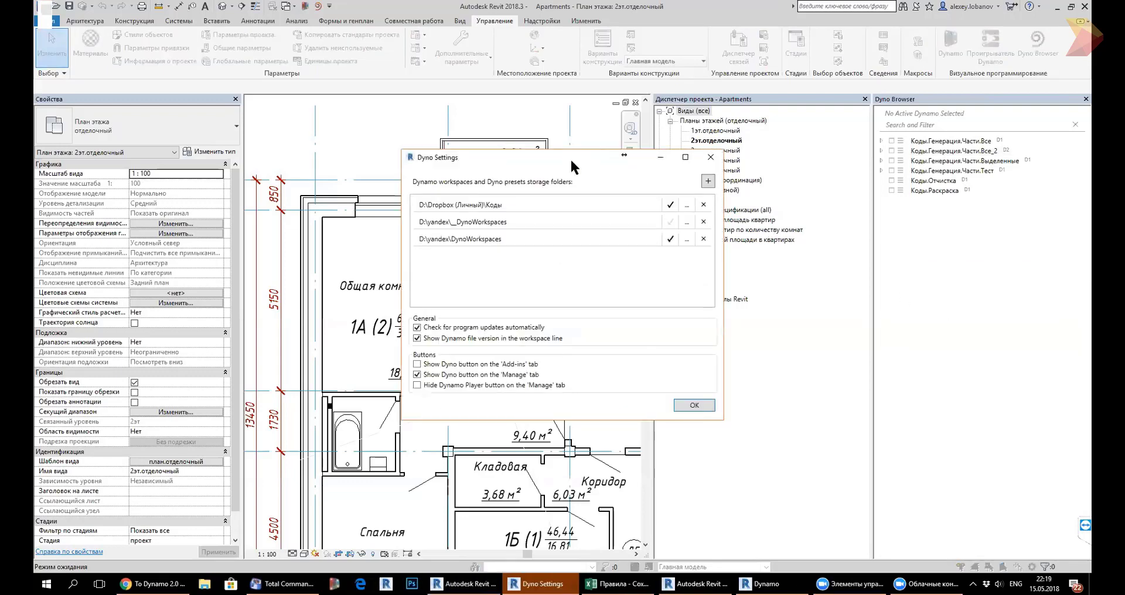
drag(571, 161, 789, 272)
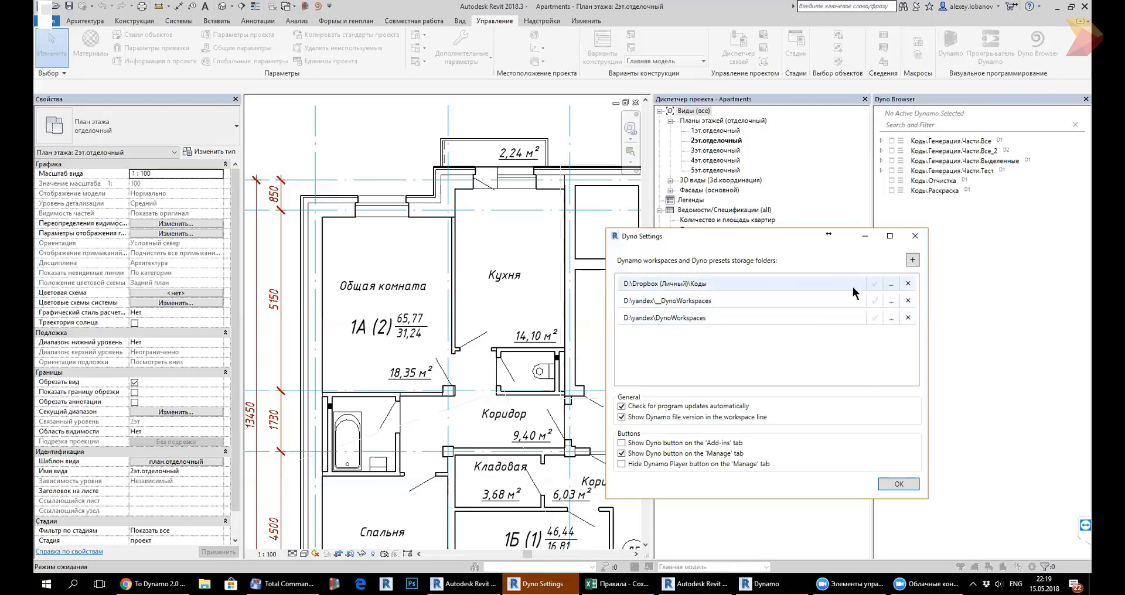
click(876, 284)
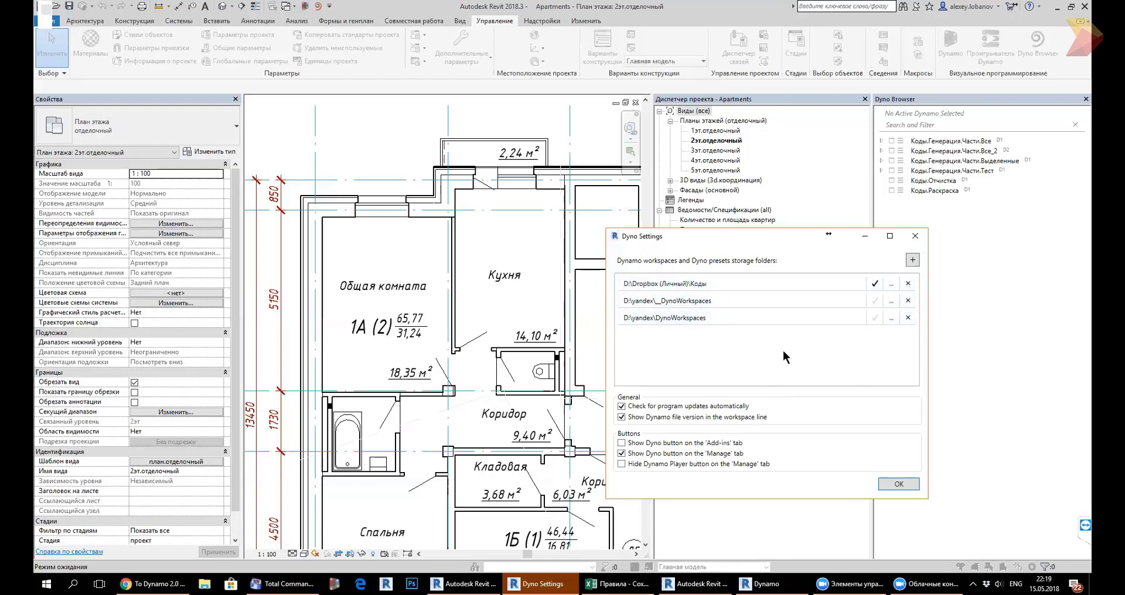
click(875, 301)
click(894, 481)
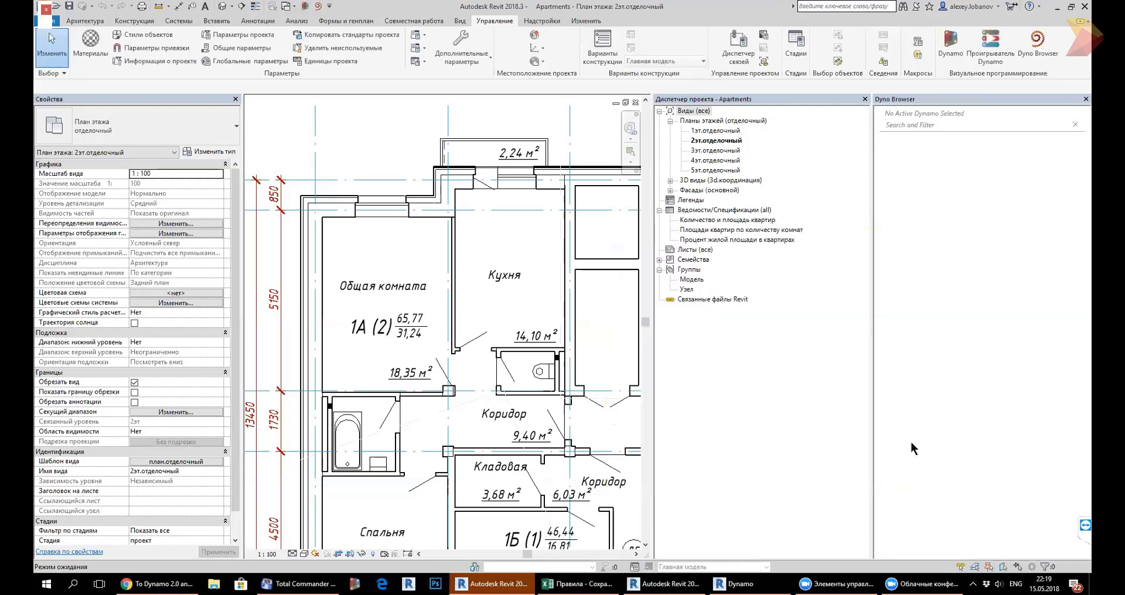
Reopen Dyno Settings and make D:\Dropbox (Личный)\Коды the active workspace again.
right_click(952, 199)
click(964, 243)
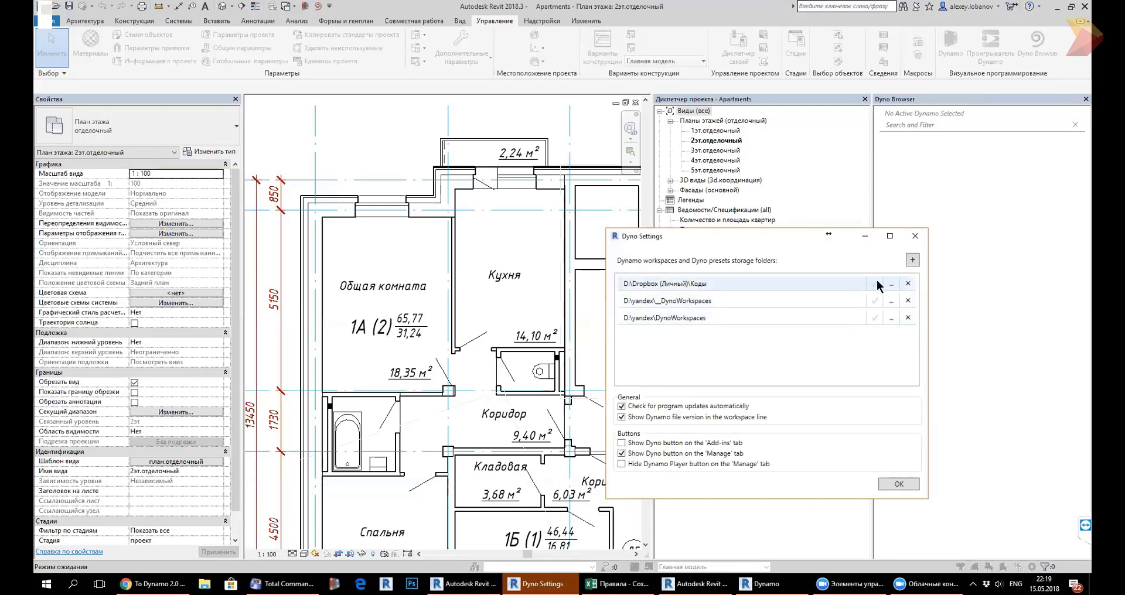
click(876, 282)
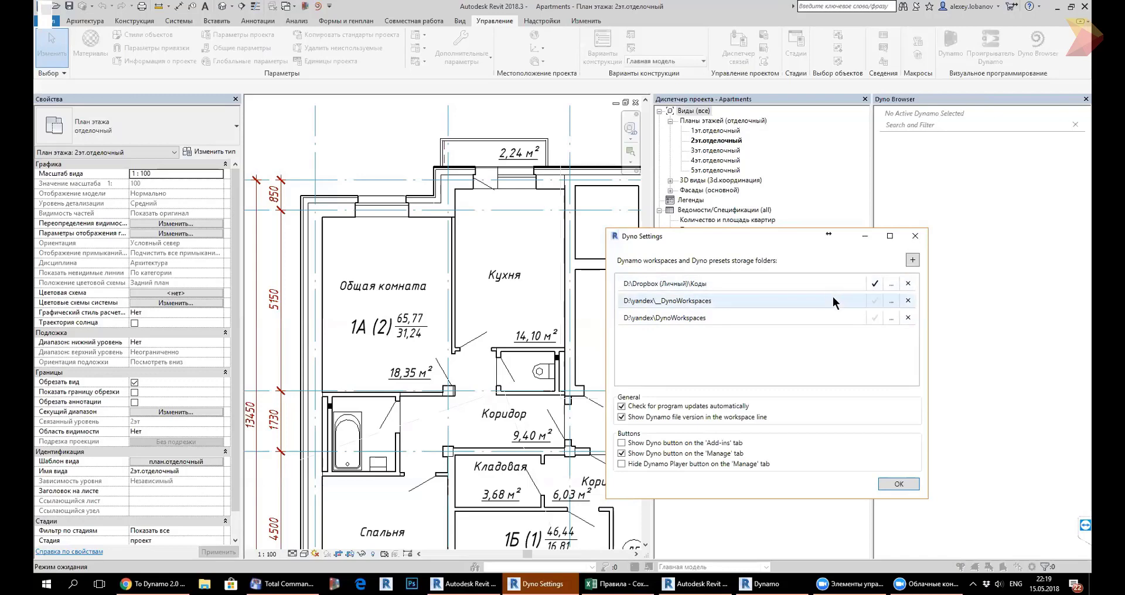
click(886, 488)
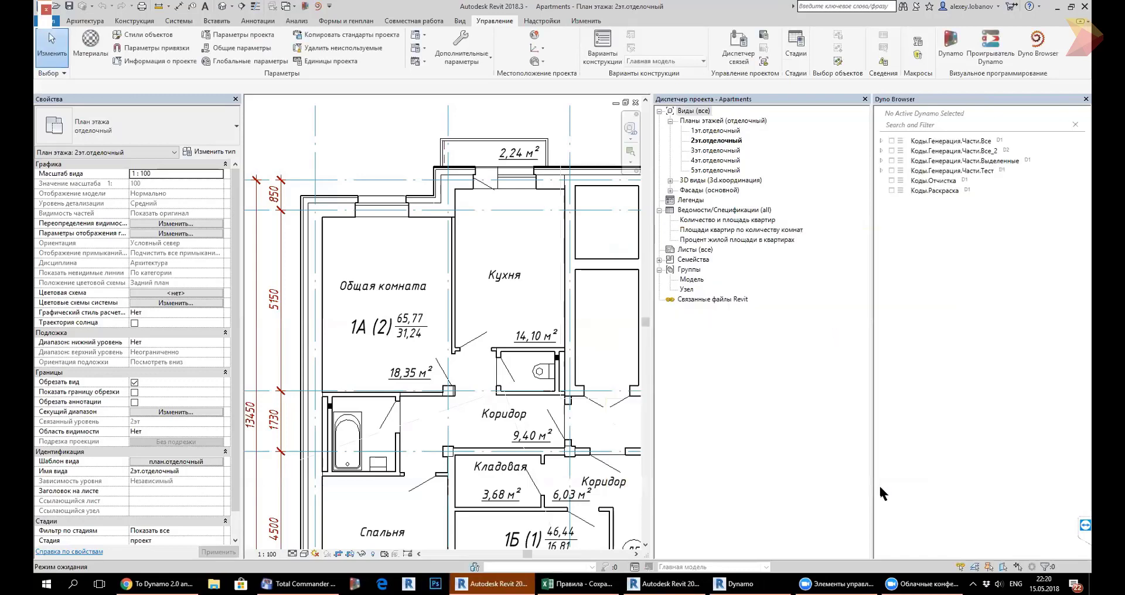
Compare the Add-ins and Manage ribbon tabs to see where the Dyno button appears.
right_click(929, 278)
click(940, 242)
click(528, 23)
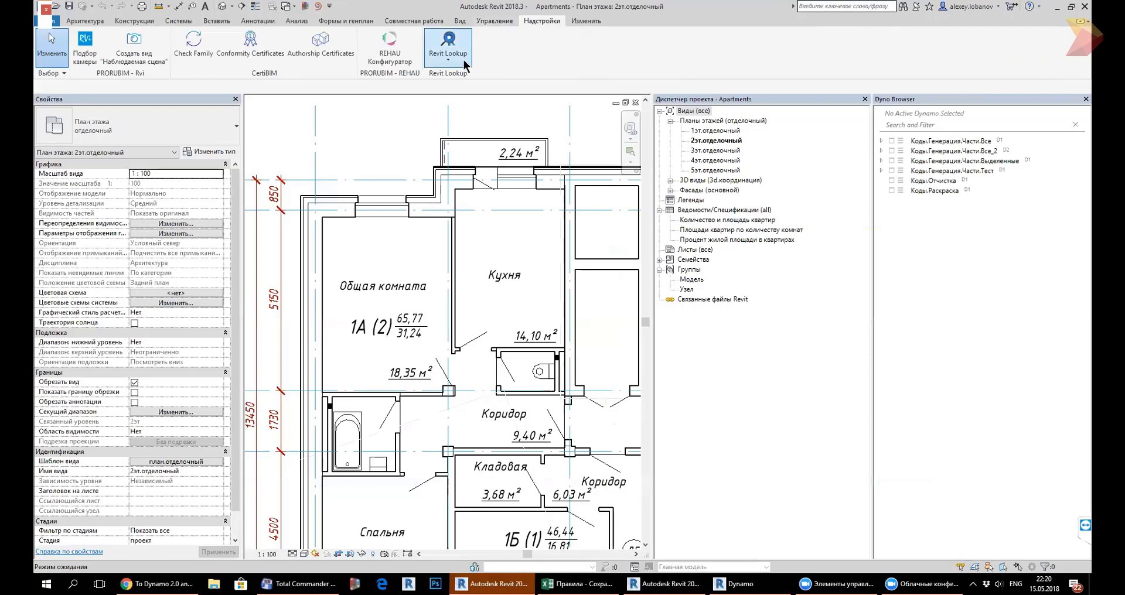
click(494, 21)
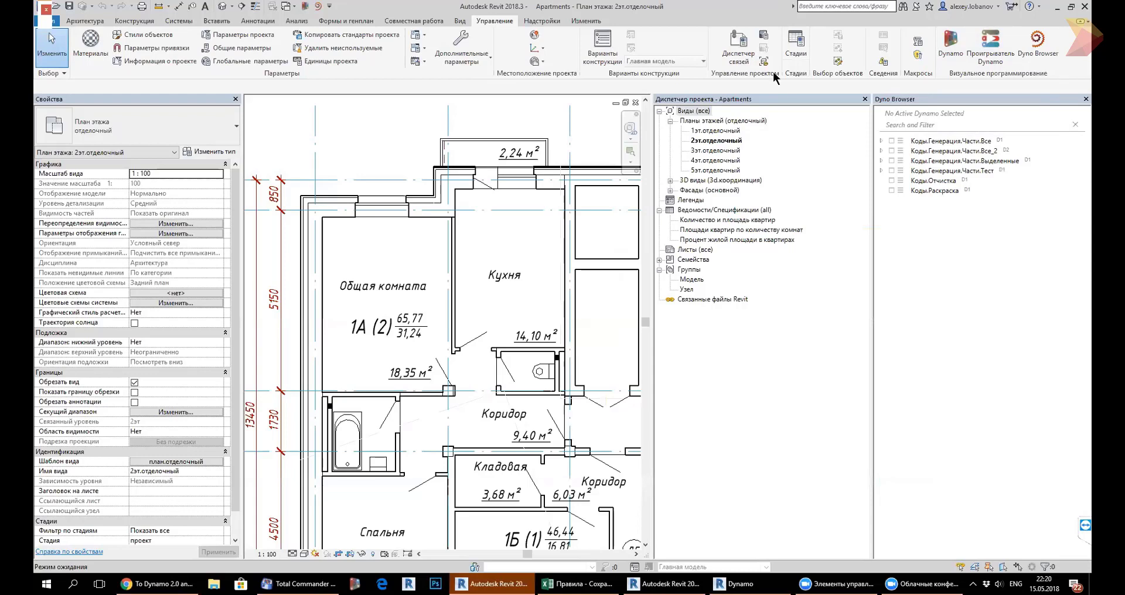
click(544, 22)
click(511, 24)
click(529, 25)
click(500, 24)
Open the Dyno buttons configuration file from the Dyno Browser menu, then close it.
right_click(924, 256)
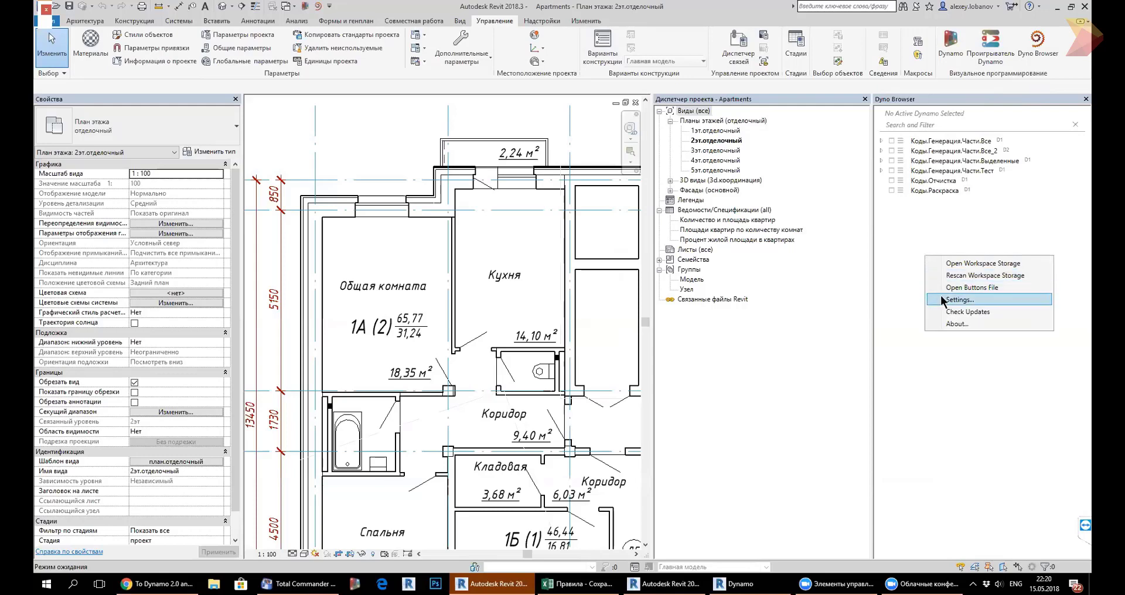
click(547, 21)
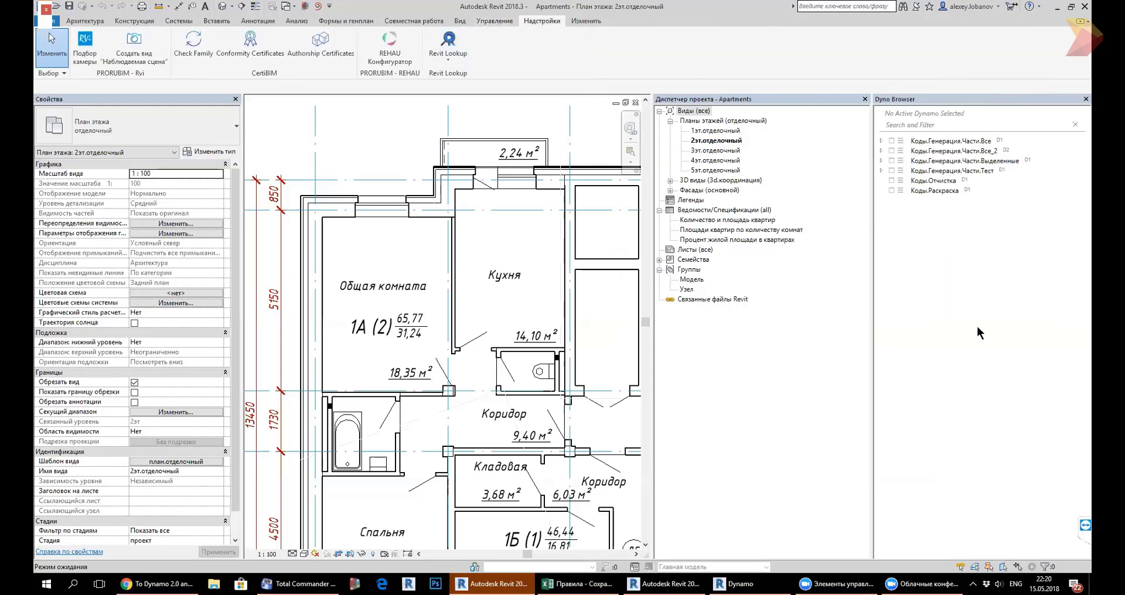
right_click(944, 295)
click(963, 323)
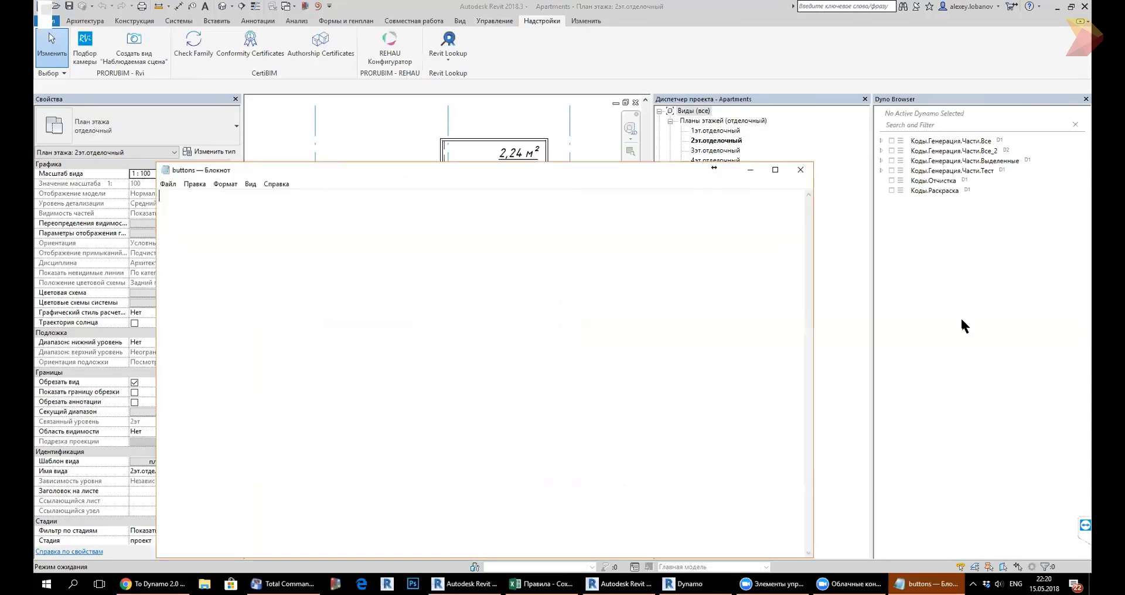
click(801, 171)
Turn on 'Show Dyno button on the Add-ins tab' in Dyno Settings and apply it.
right_click(1005, 296)
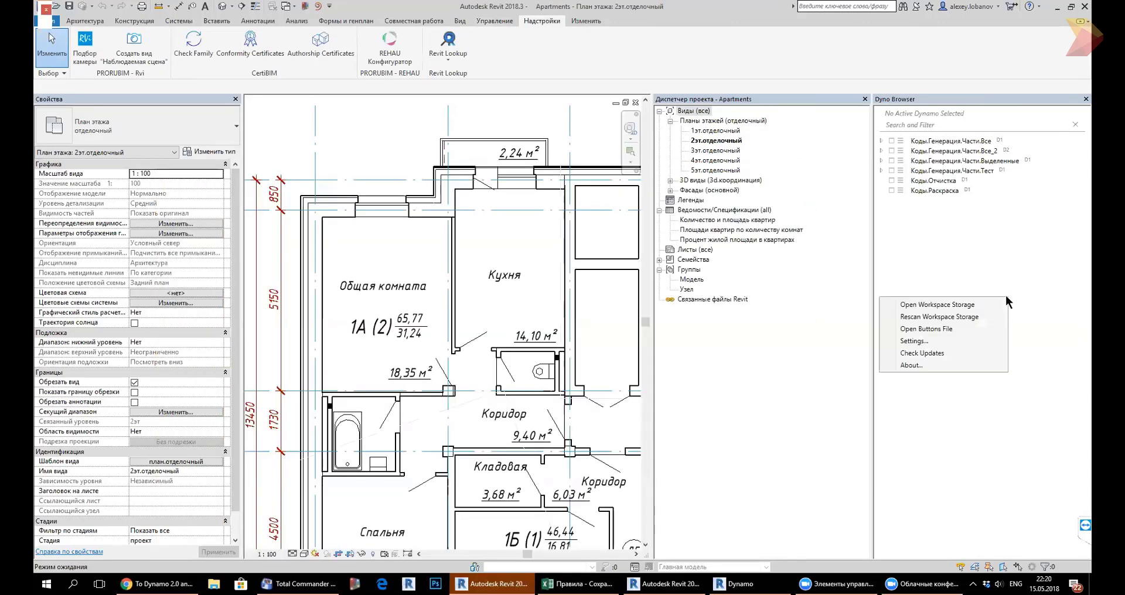
click(935, 342)
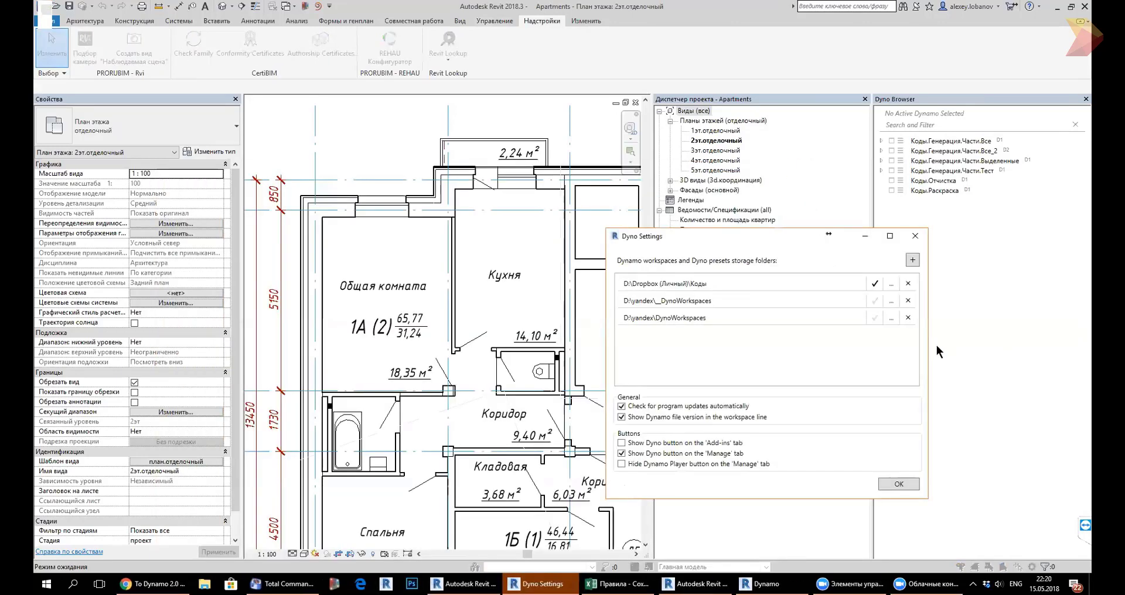
click(622, 443)
click(884, 485)
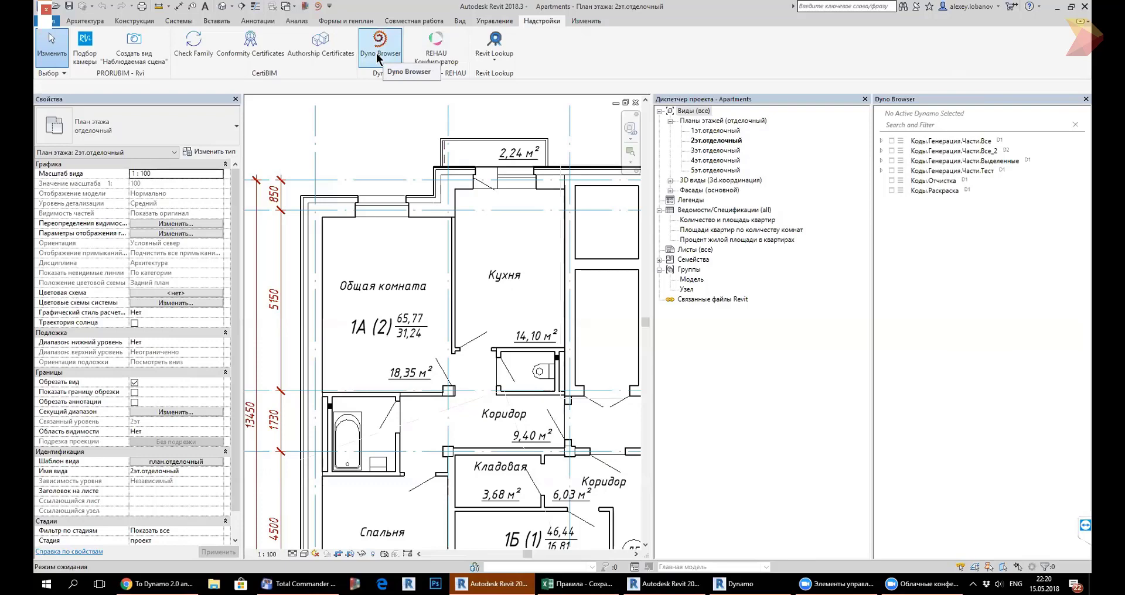
Reopen Dyno Settings and uncheck 'Show Dyno button on the Add-ins tab'.
right_click(949, 353)
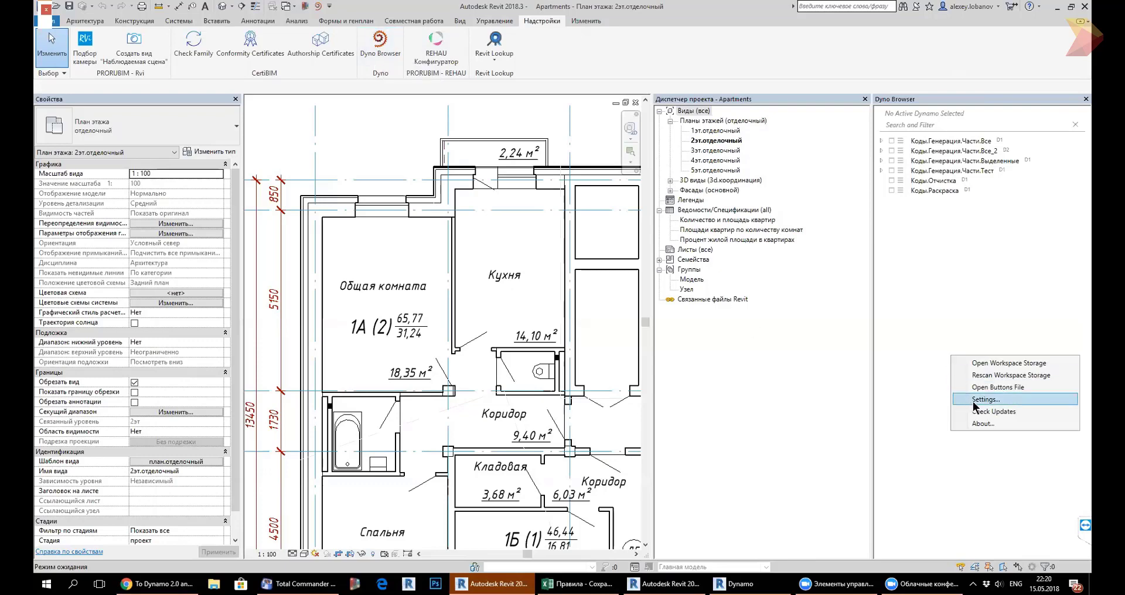
click(973, 400)
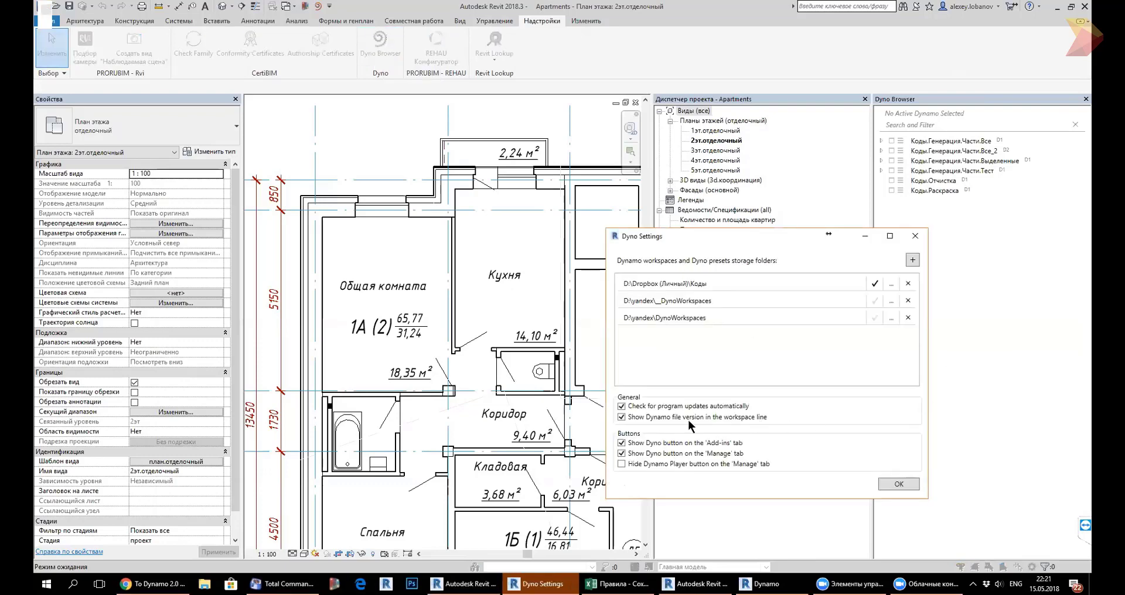
click(621, 443)
Confirm removing the Add-ins Dyno button, then review and apply Dyno Settings from the Manage tab.
click(899, 486)
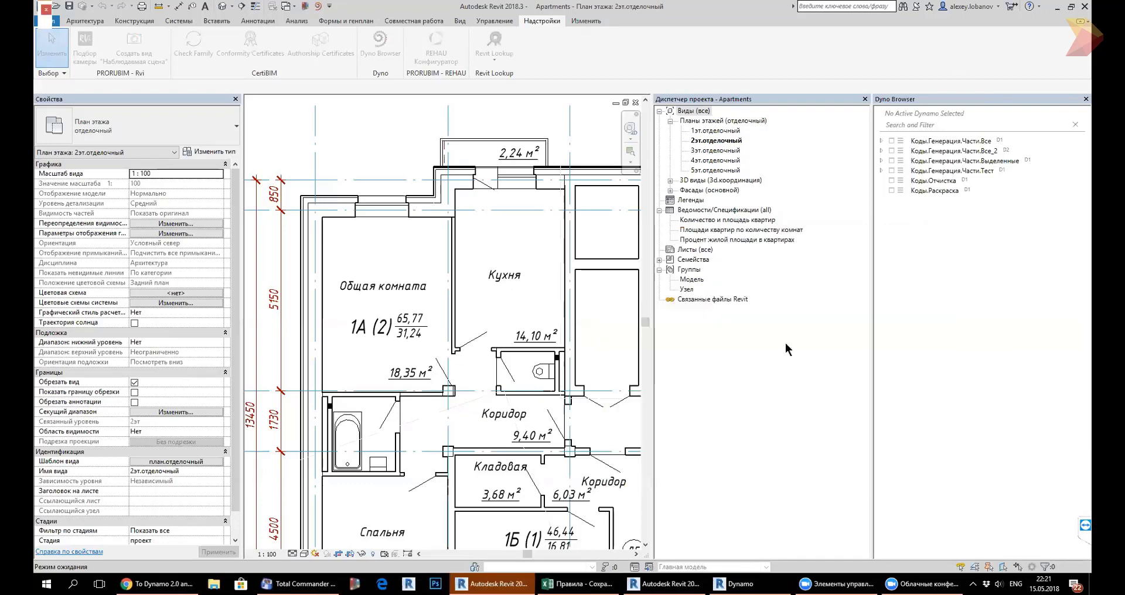
click(481, 22)
right_click(1000, 270)
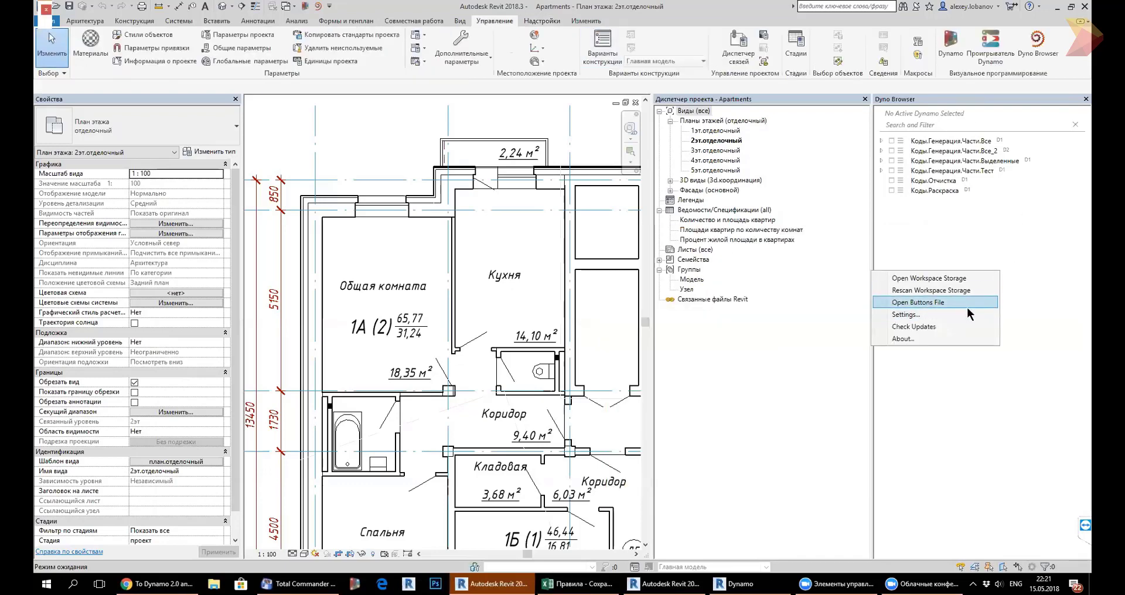
click(966, 315)
drag(768, 238, 714, 213)
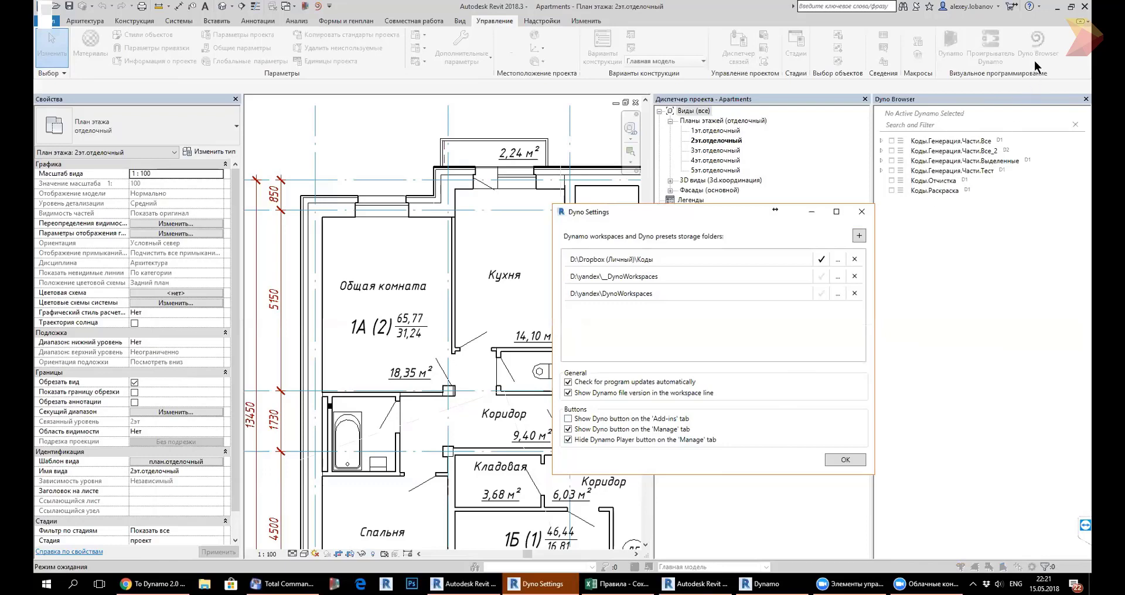
click(846, 458)
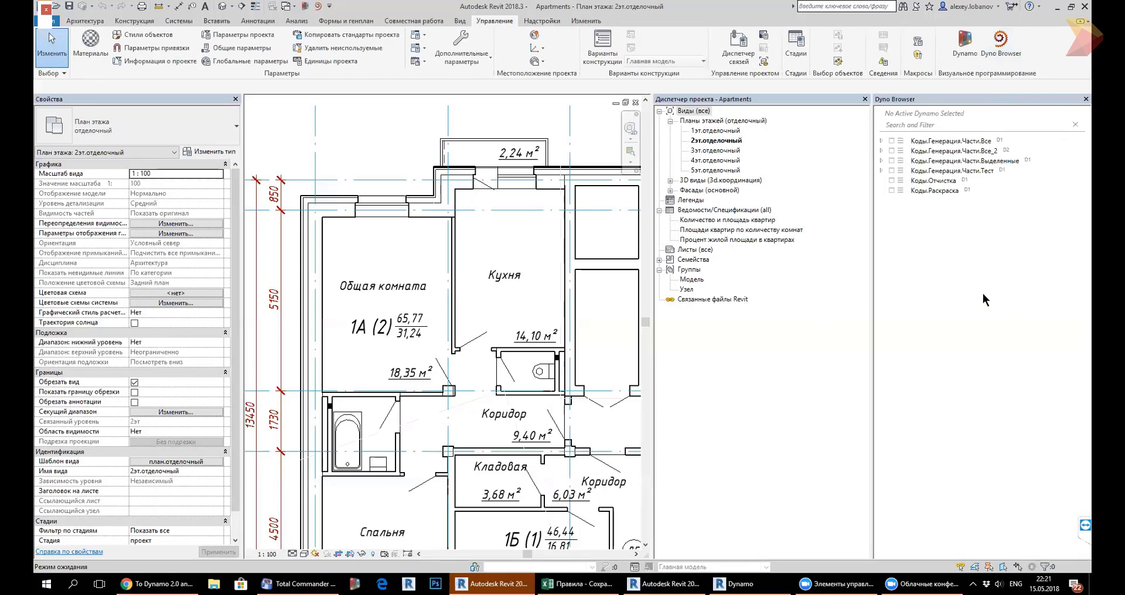
Reopen and close the Dyno Settings dialog twice to review the ribbon-button options.
right_click(954, 292)
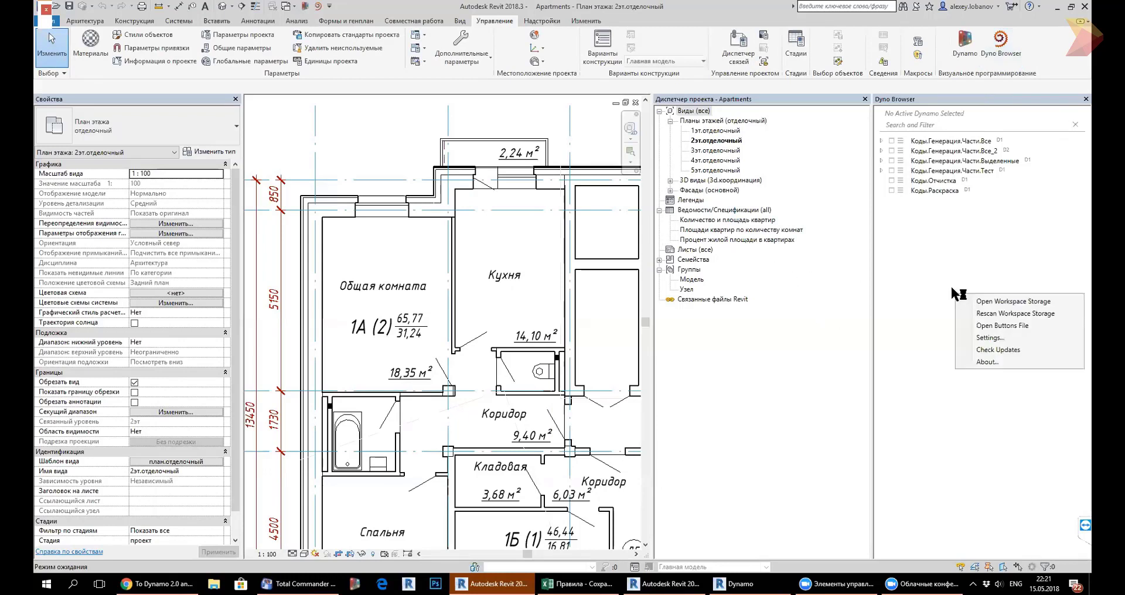
click(967, 338)
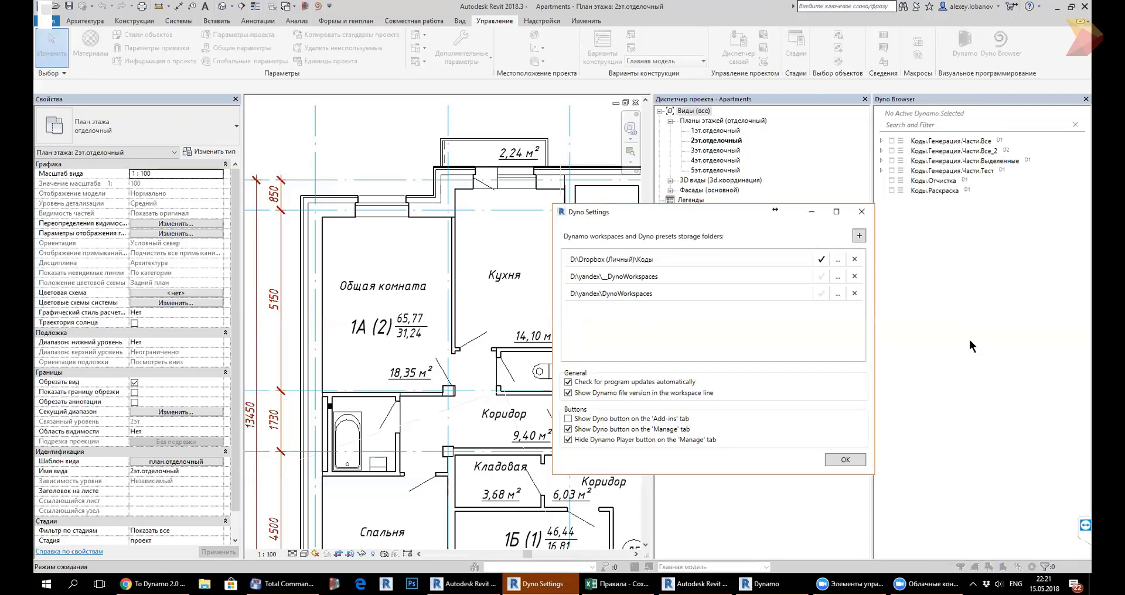
click(860, 212)
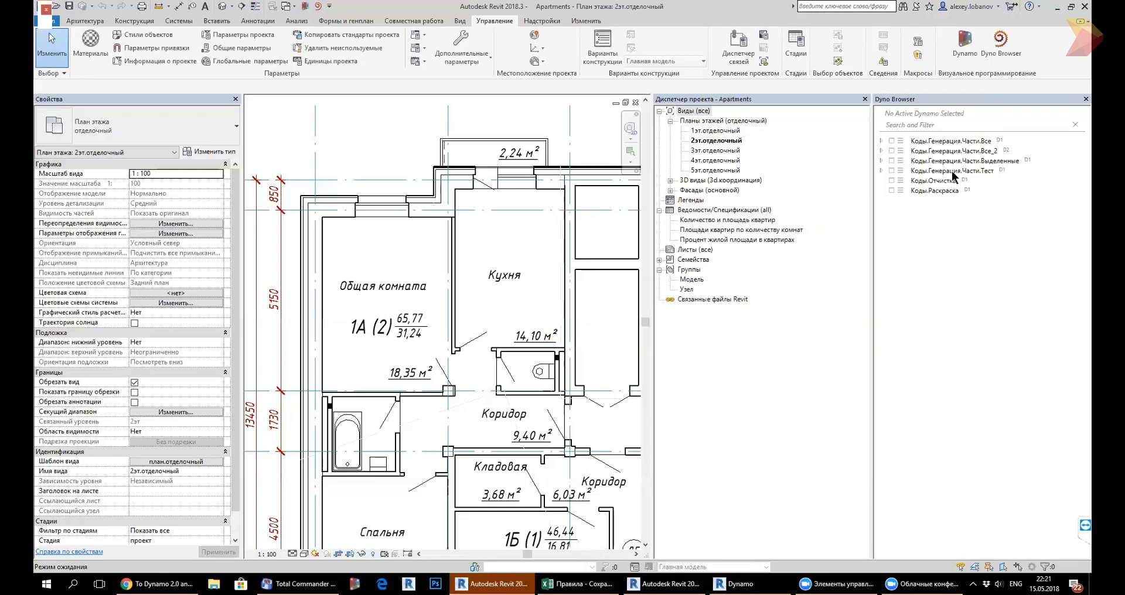
right_click(935, 302)
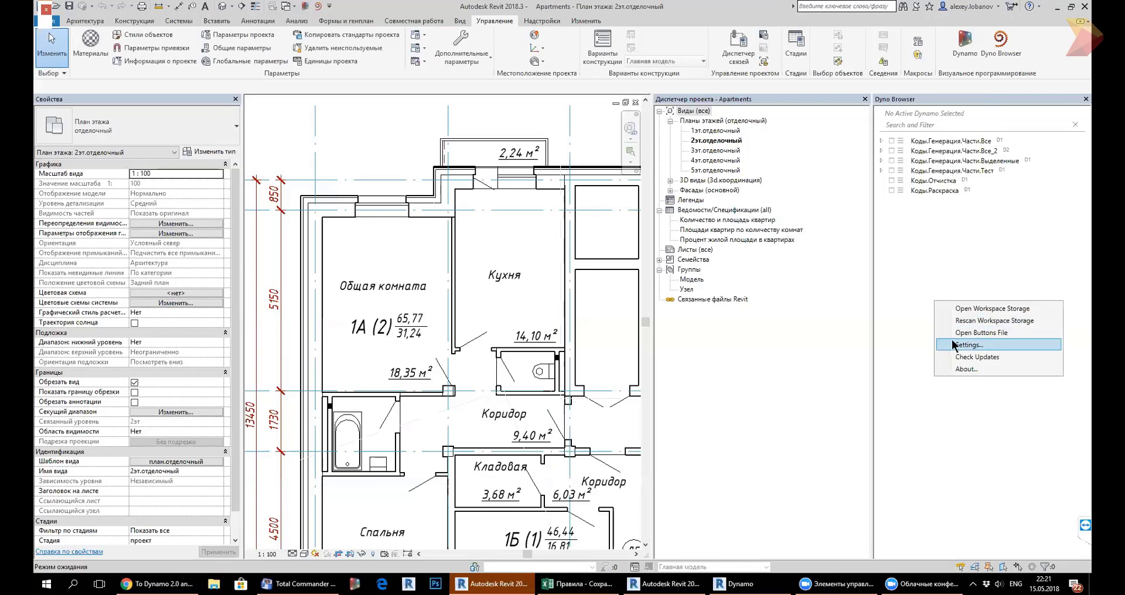
click(962, 346)
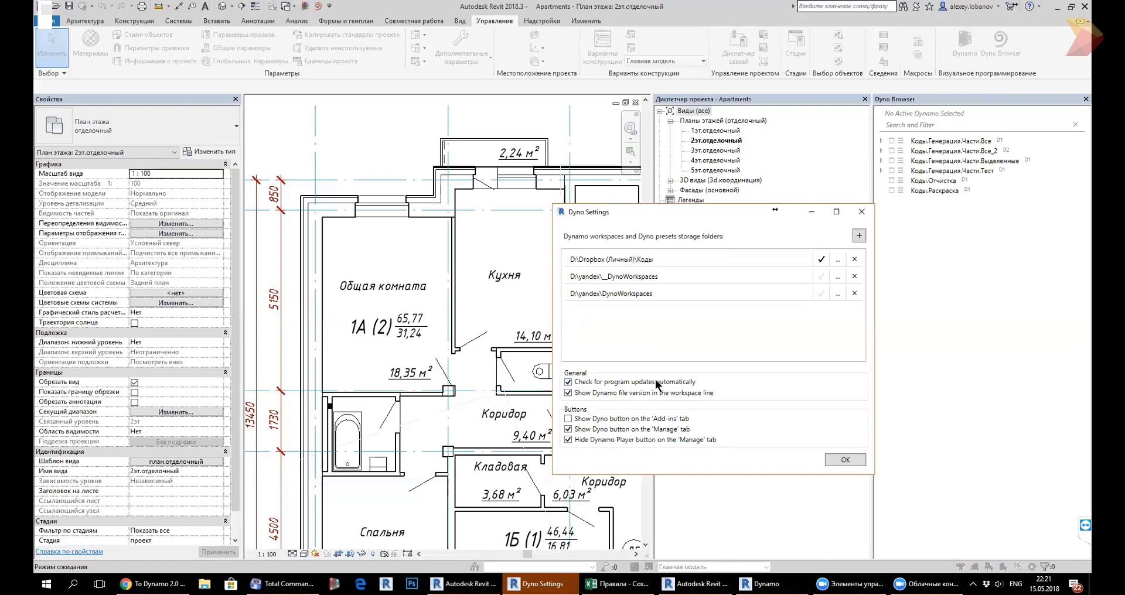
click(831, 461)
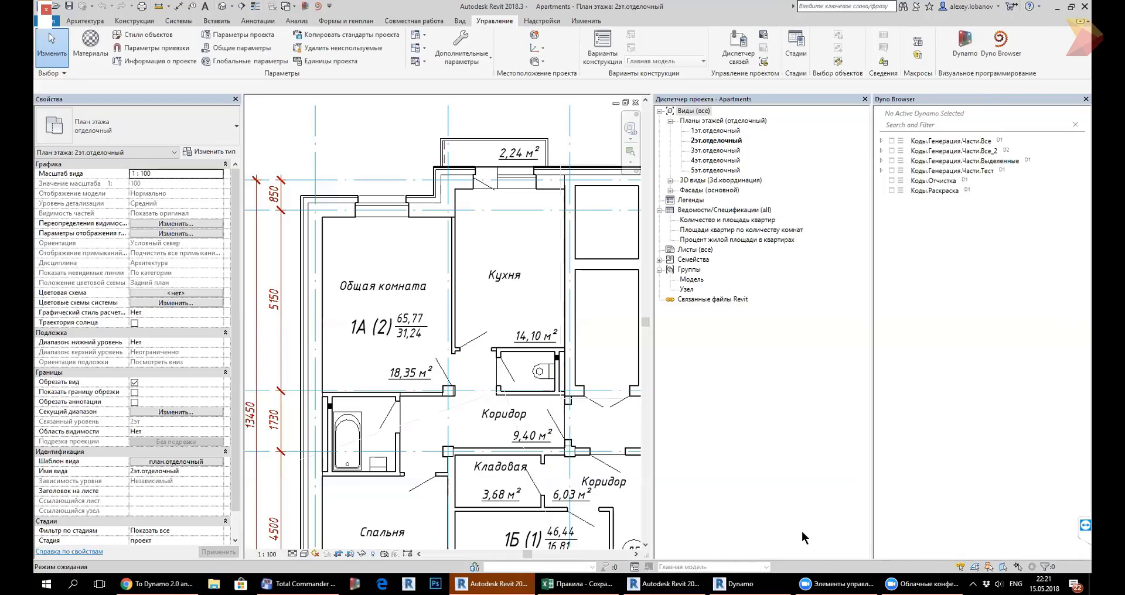
Check for Dyno updates and hide the 'no updates found' notice.
right_click(940, 311)
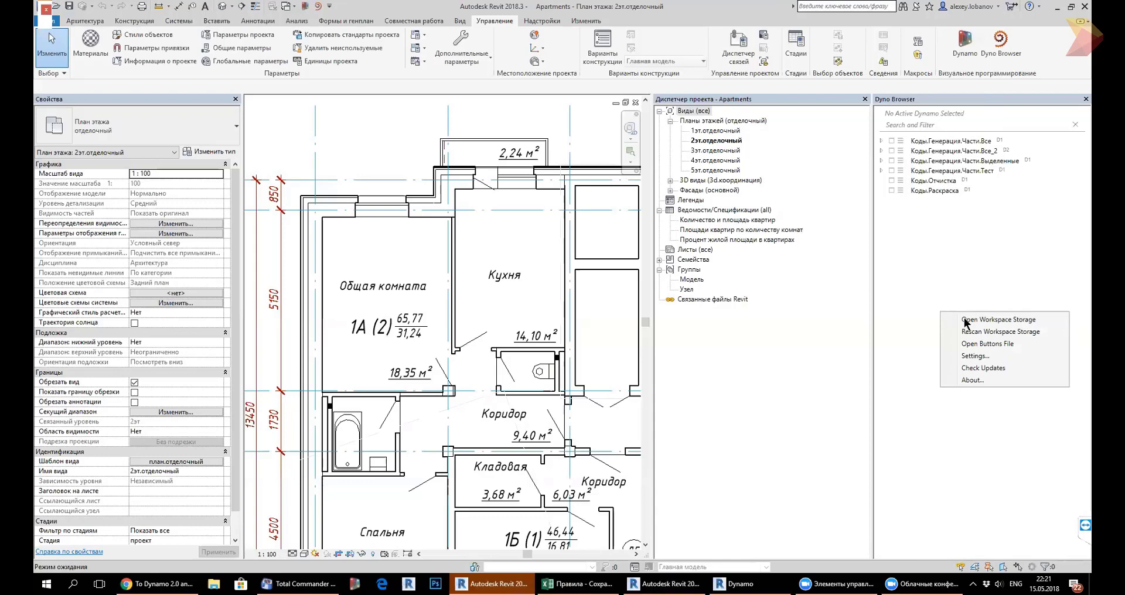
click(976, 368)
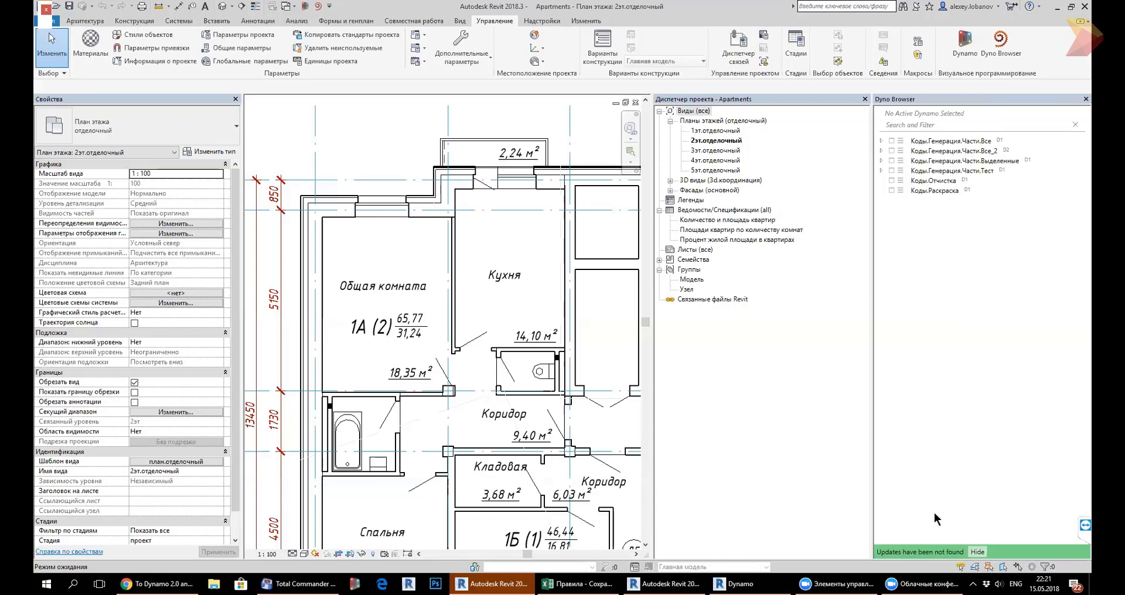
click(977, 552)
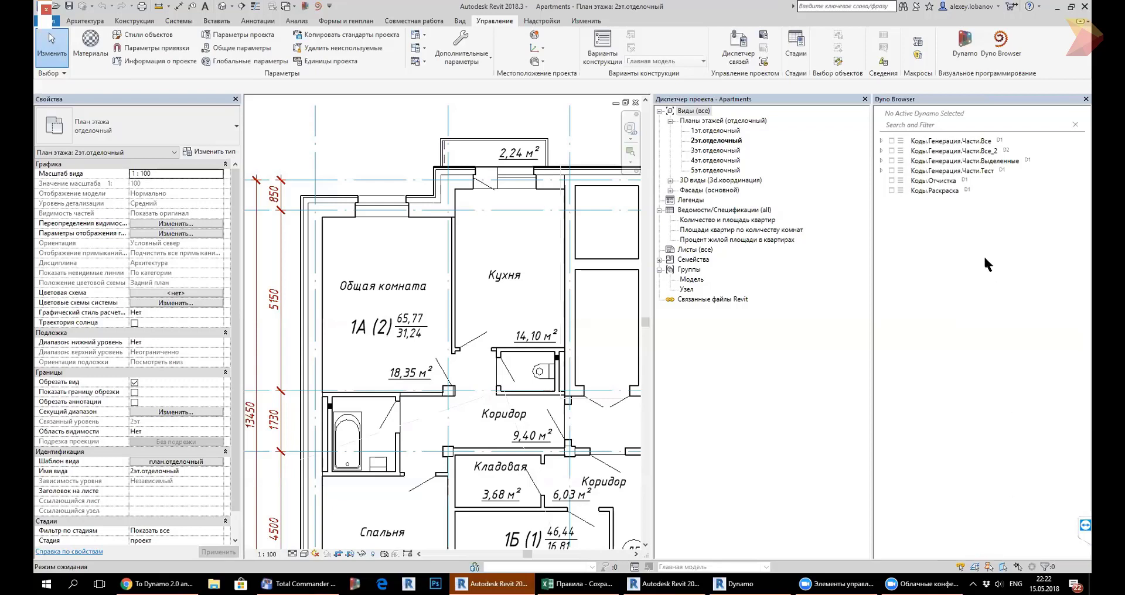
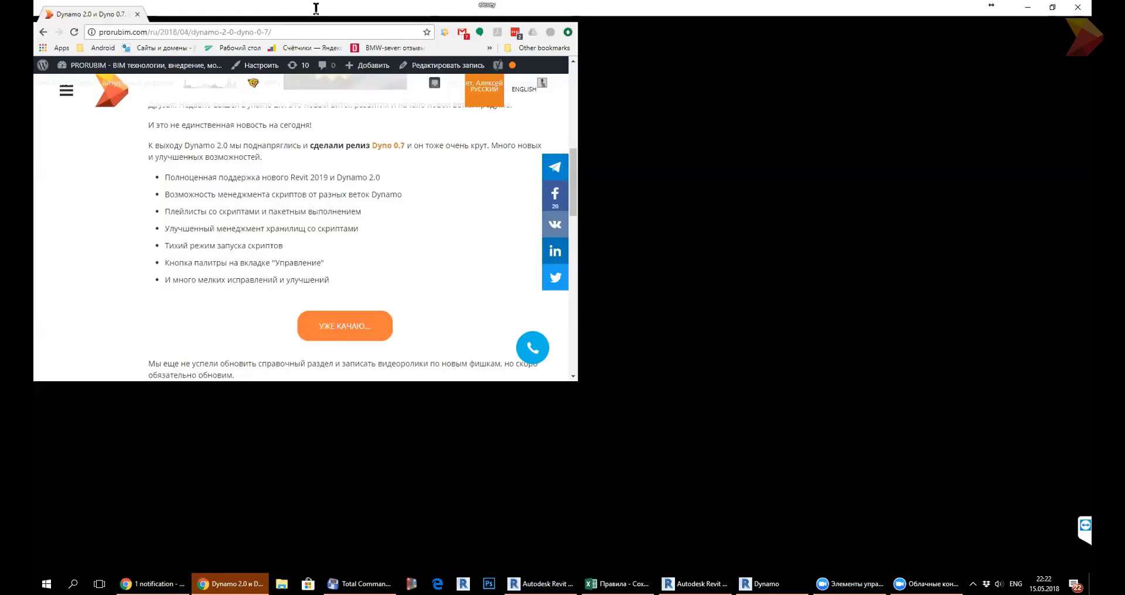
Open the Dyno settings (Настройка Dyno) manual page in Chrome.
scroll(472, 181, up, 1)
scroll(492, 158, up, 5)
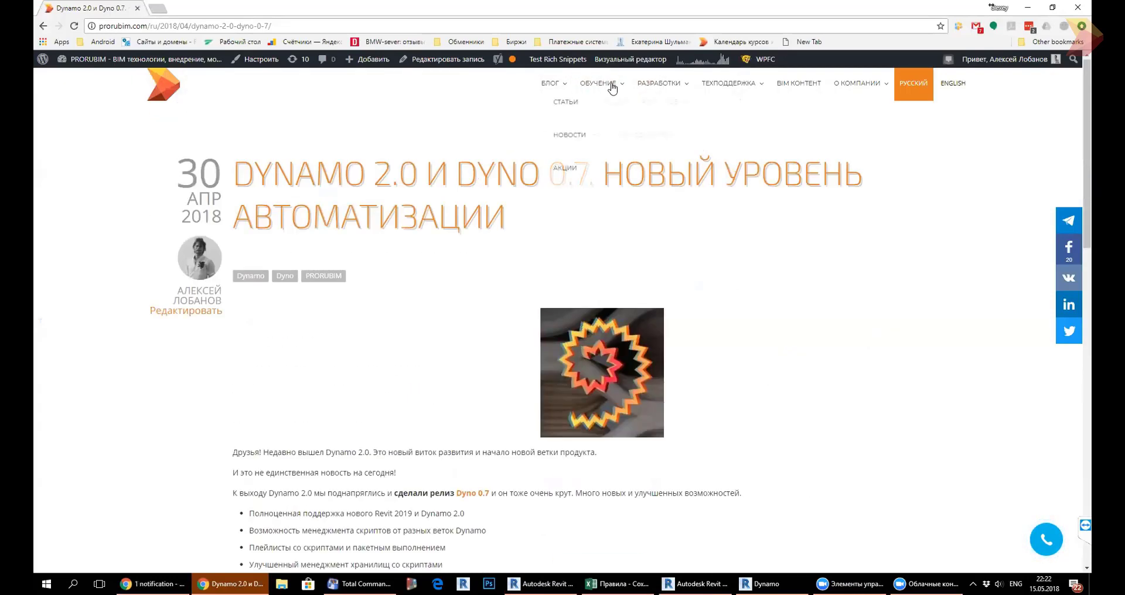
mouse_move(659, 83)
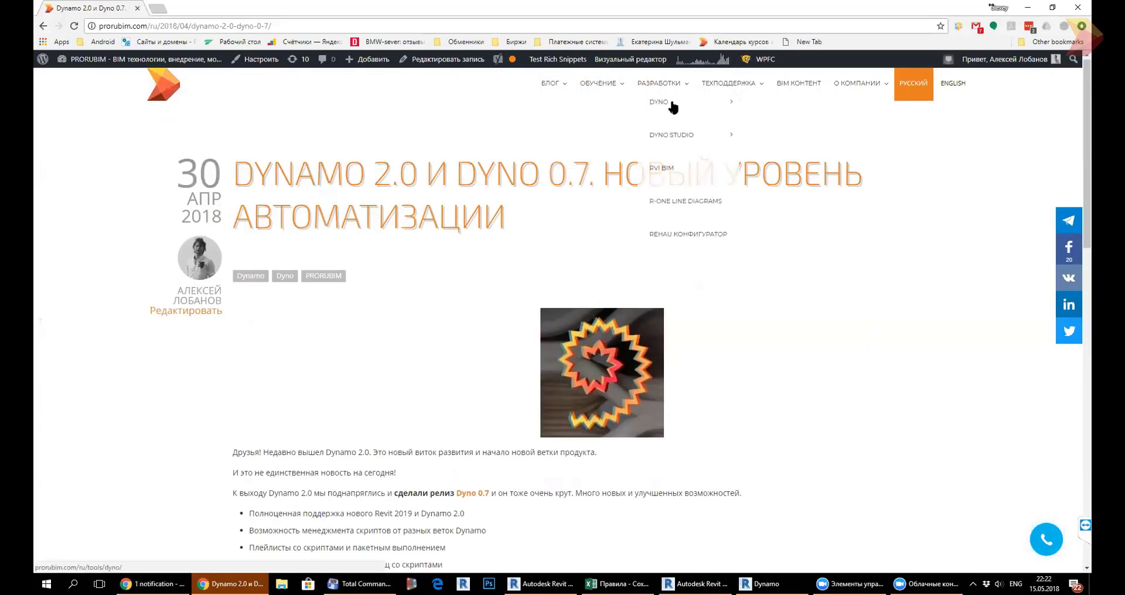
click(772, 105)
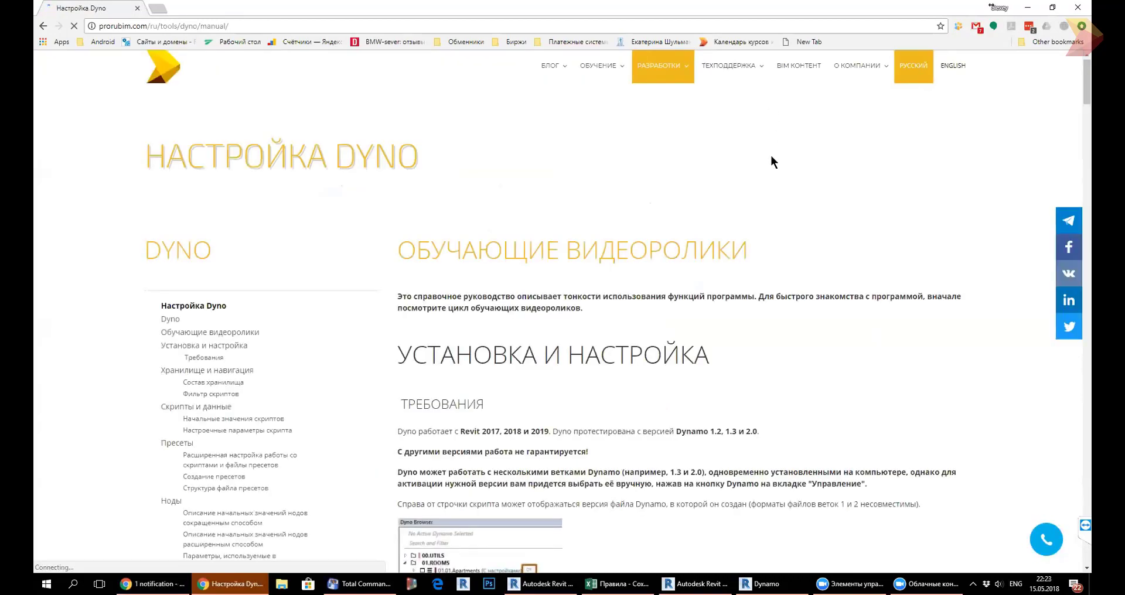
Select the example playlist code with Preset 1, Preset 2, Preset 3 under ПЛЕЙЛИСТЫ.
scroll(762, 254, down, 2)
scroll(761, 255, down, 7)
scroll(762, 255, down, 5)
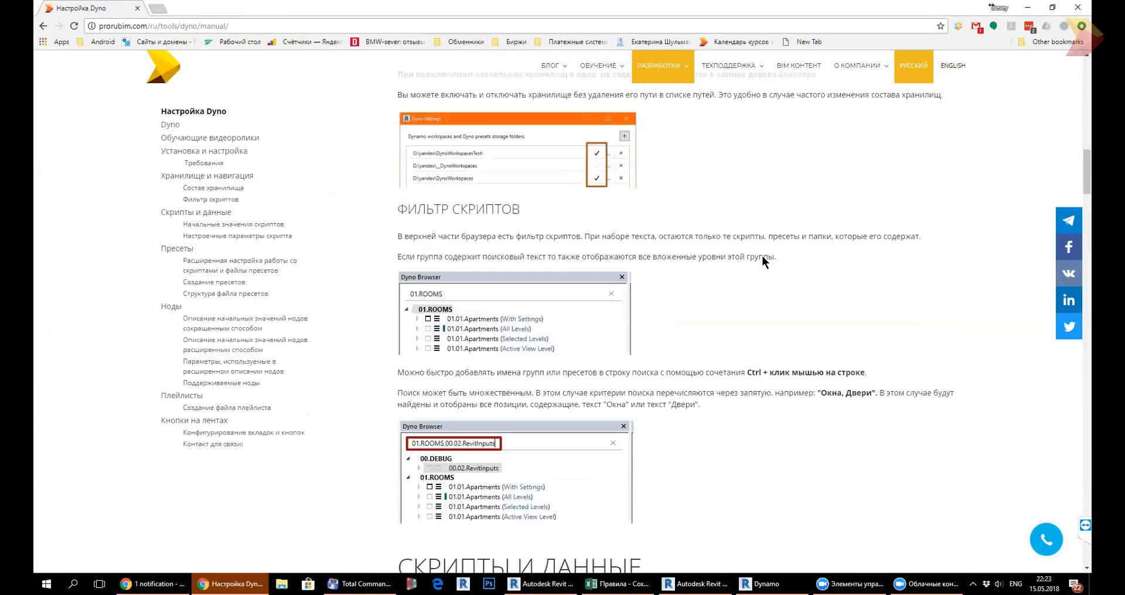
scroll(761, 256, down, 5)
scroll(762, 256, down, 4)
scroll(762, 255, down, 4)
scroll(762, 258, down, 5)
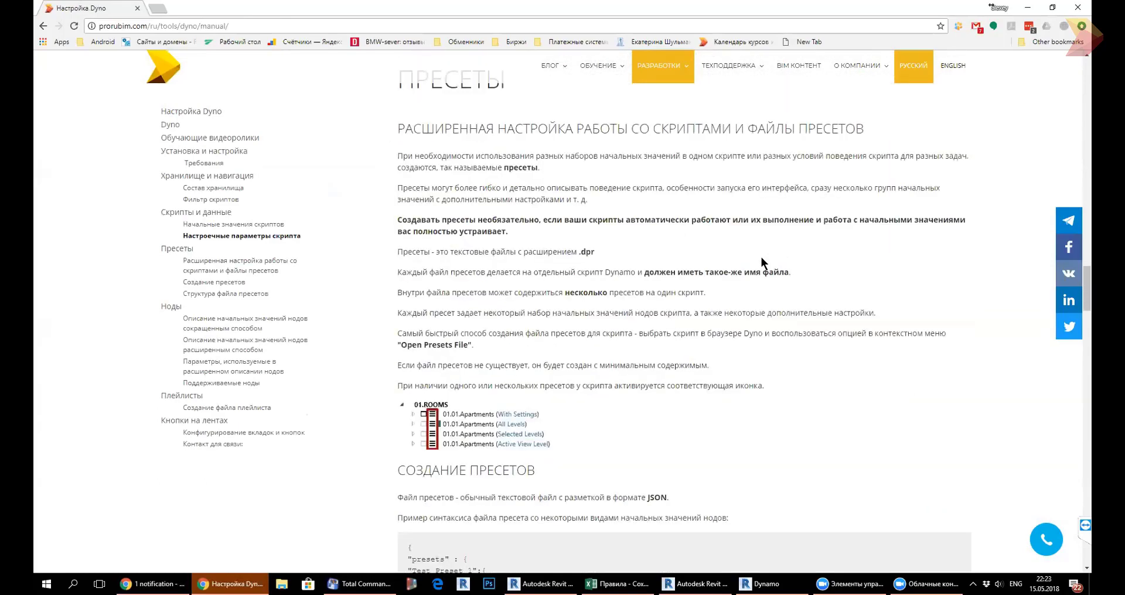
scroll(761, 258, down, 5)
scroll(760, 258, down, 5)
scroll(759, 257, down, 3)
scroll(759, 258, down, 5)
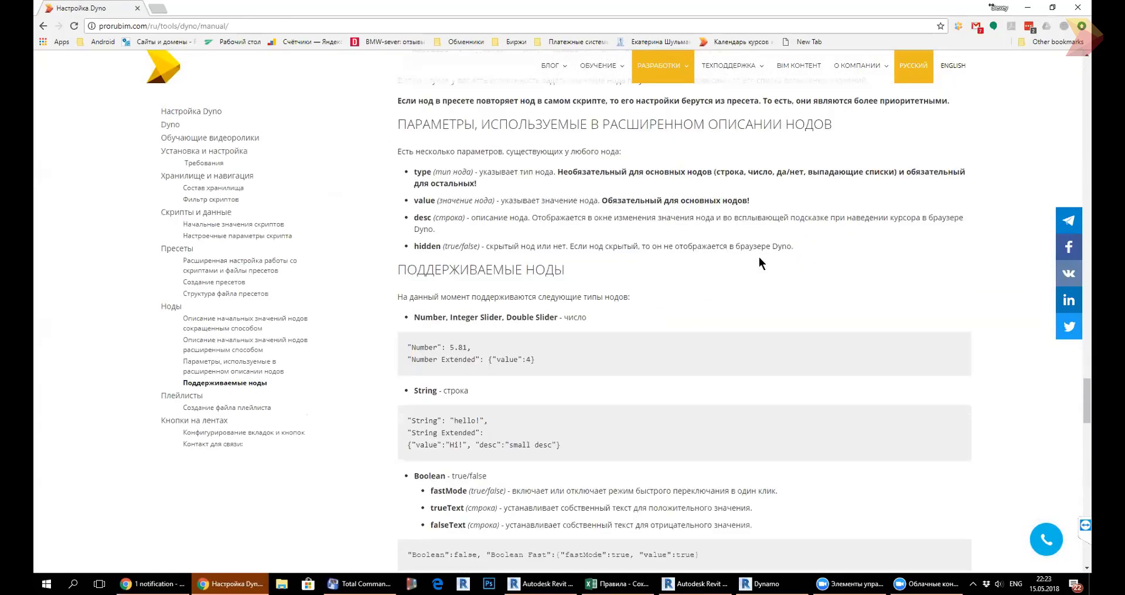
scroll(758, 258, down, 5)
scroll(758, 258, down, 5)
scroll(758, 258, down, 1)
scroll(758, 258, up, 1)
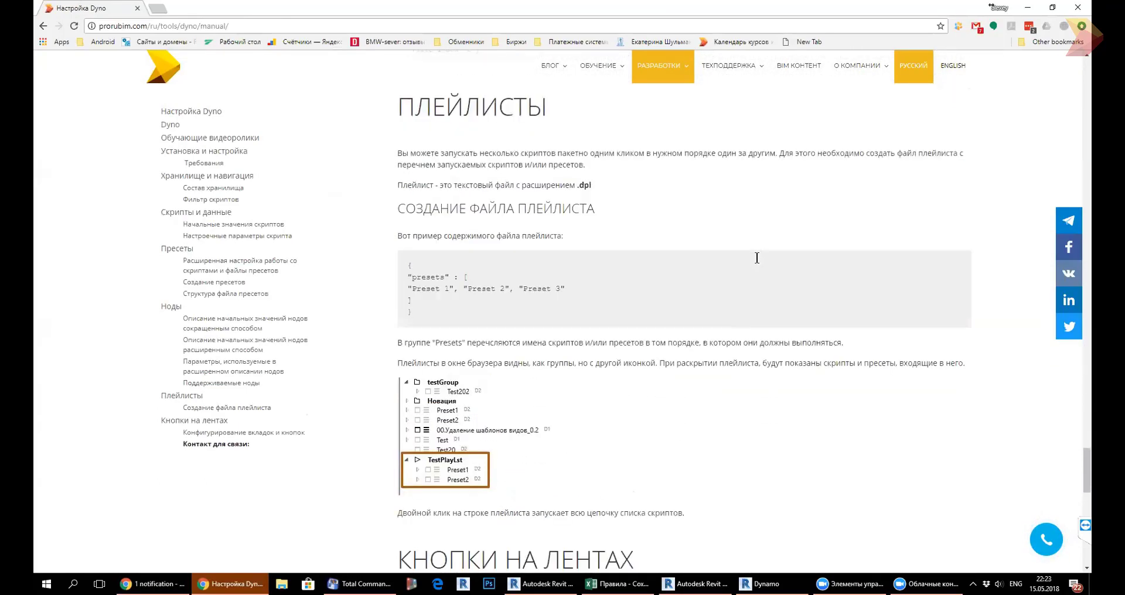
scroll(757, 257, up, 5)
scroll(744, 311, down, 2)
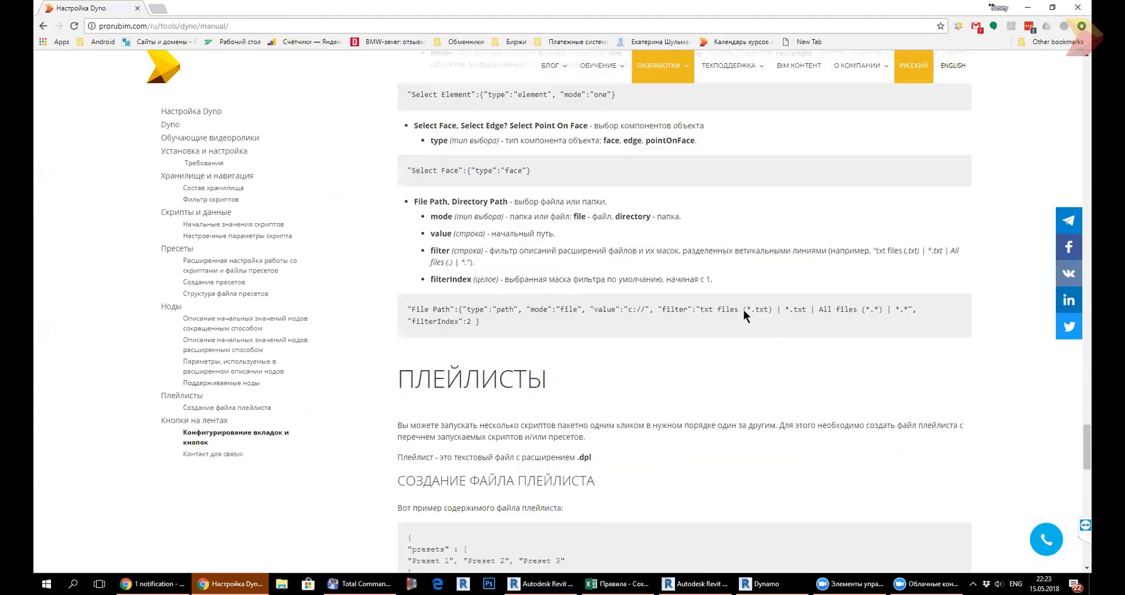
scroll(744, 311, down, 3)
scroll(746, 306, down, 2)
scroll(745, 304, up, 1)
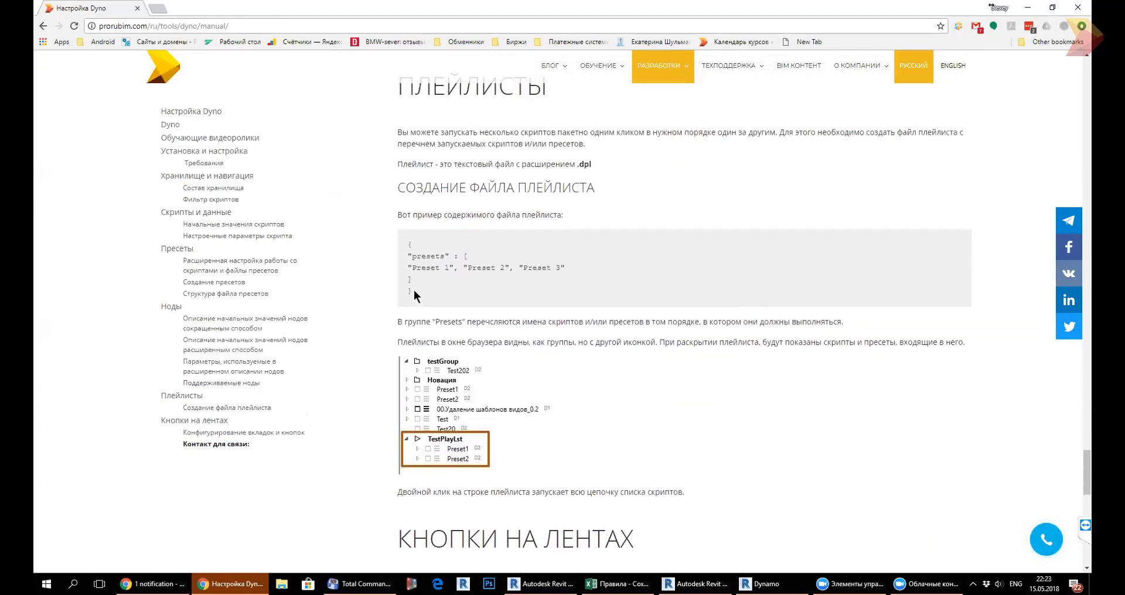
drag(414, 292, 407, 249)
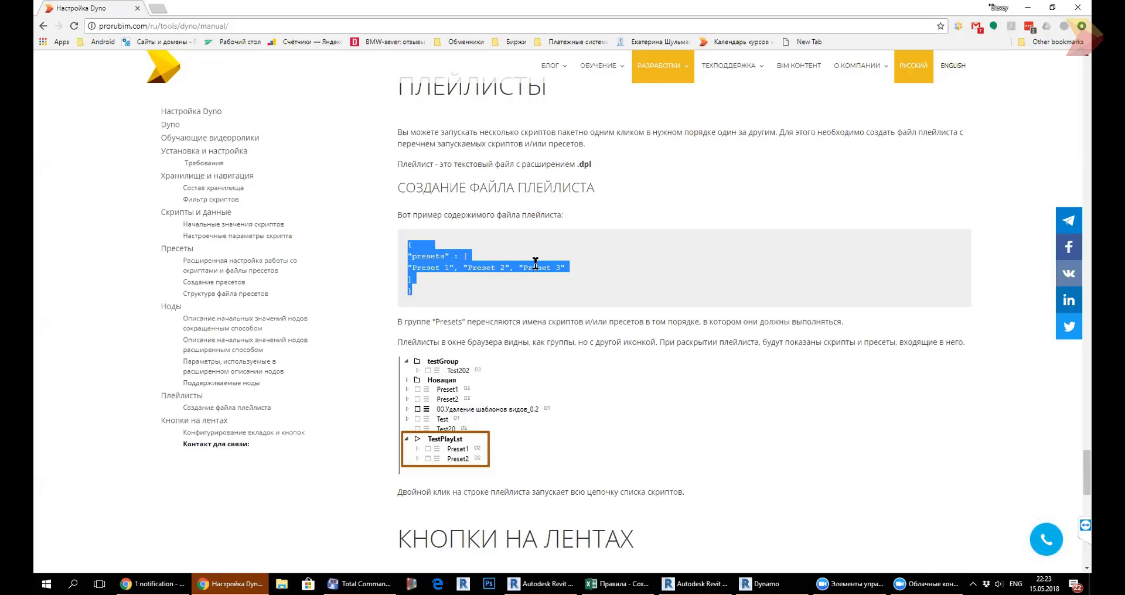
From Revit's Dyno Browser, open the workspace storage folder Коды in File Explorer.
click(761, 584)
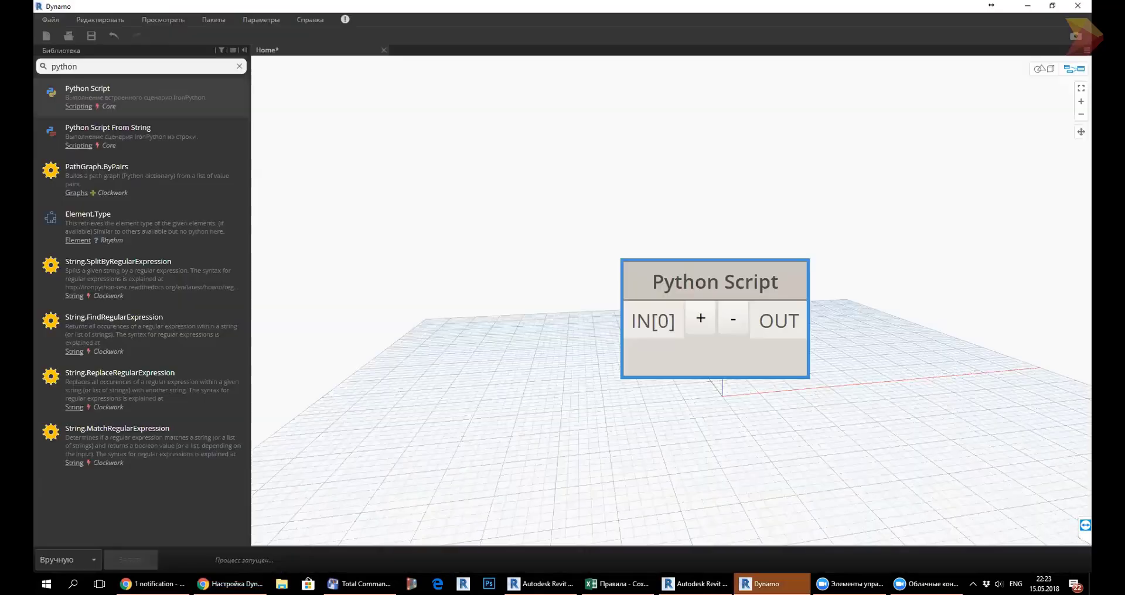
click(542, 584)
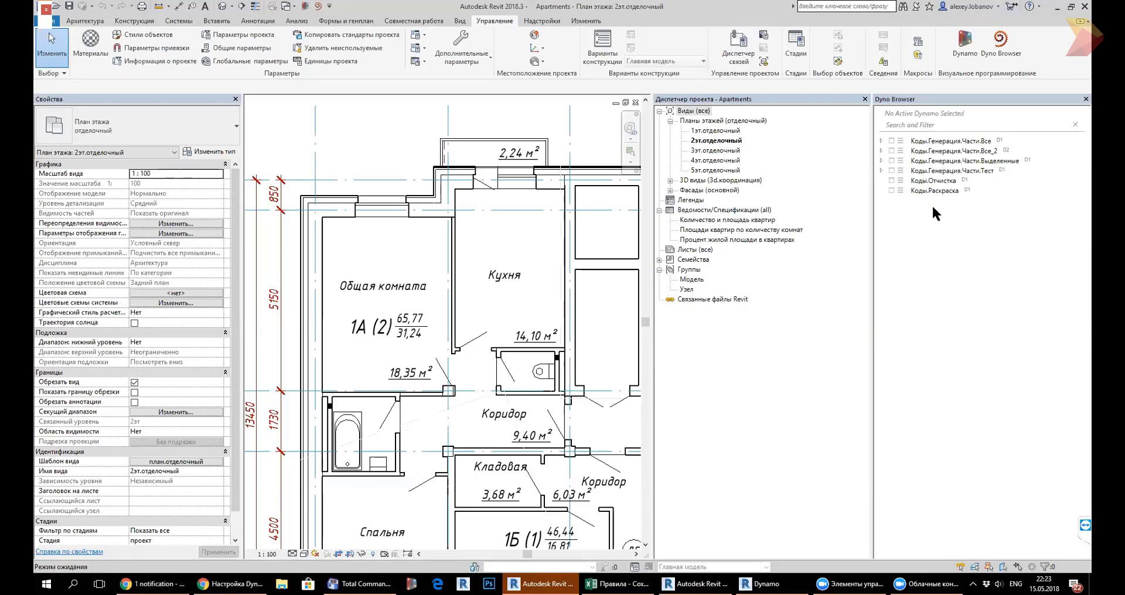
right_click(938, 230)
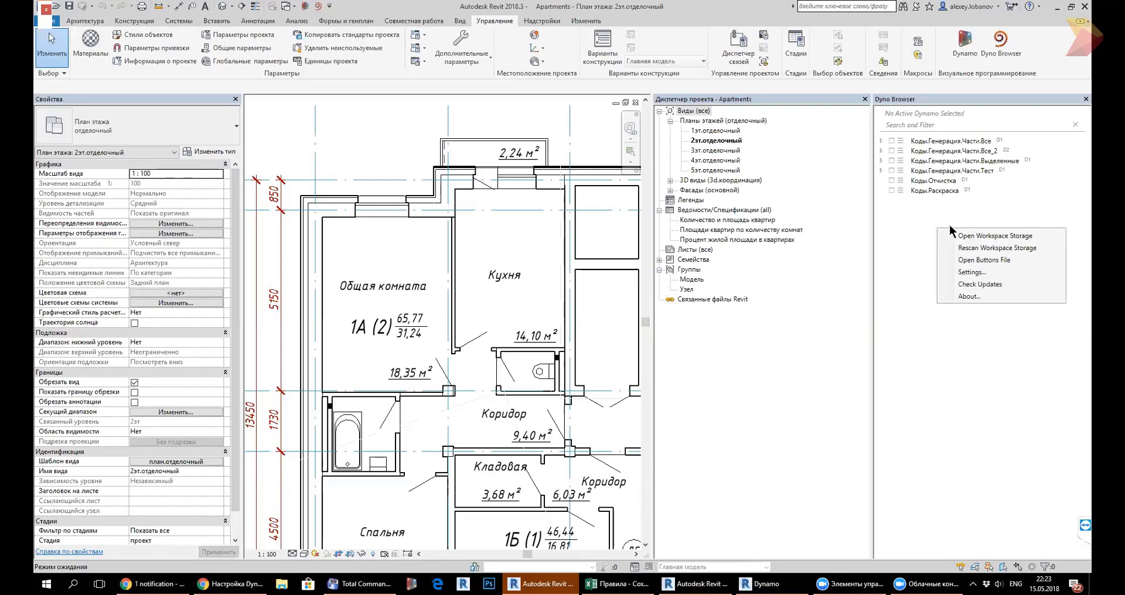
click(986, 236)
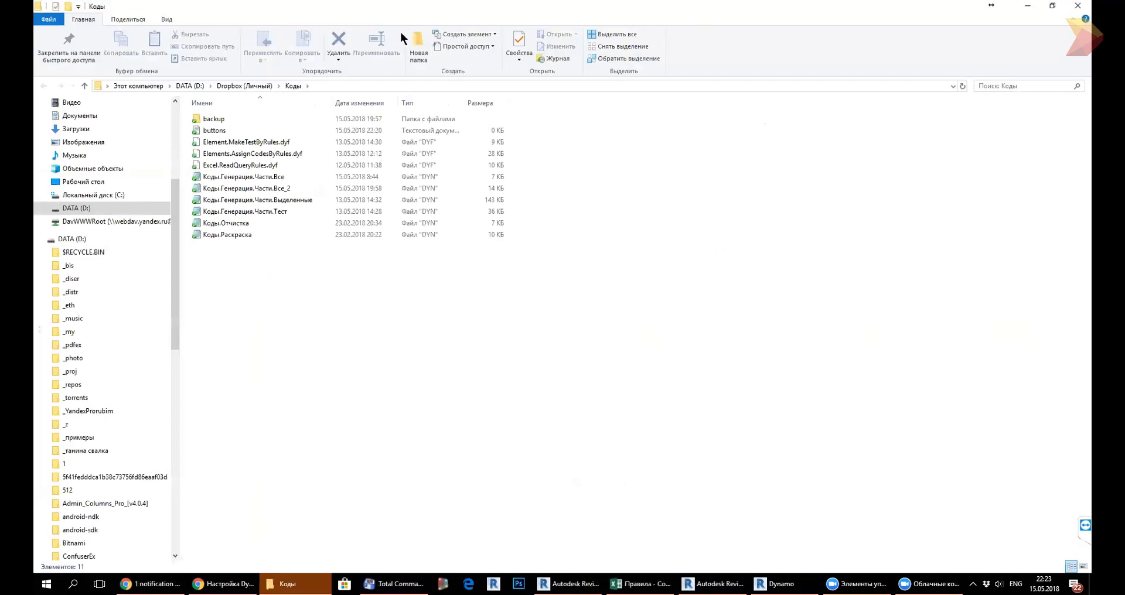
Close the Коды Explorer window without creating anything and bring Total Commander forward.
right_click(311, 308)
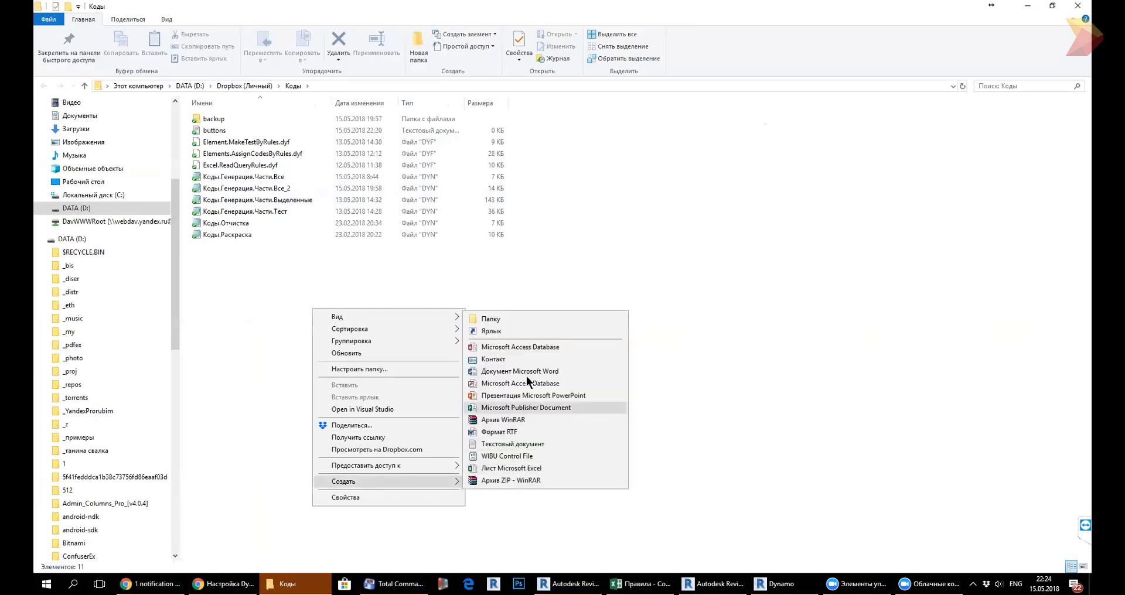
mouse_move(388, 481)
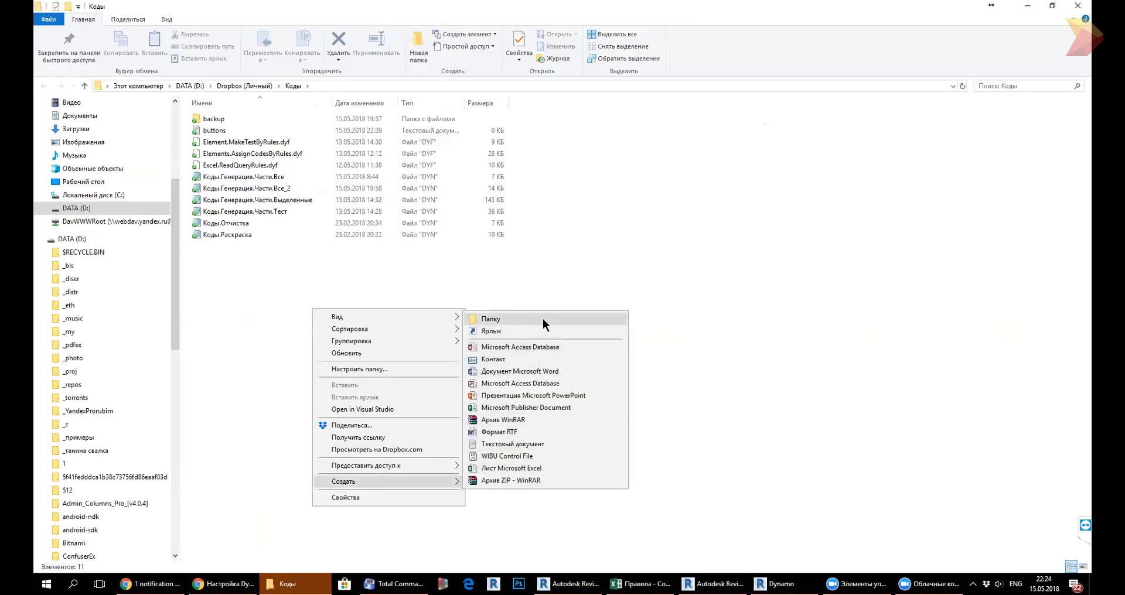
click(691, 258)
click(1077, 6)
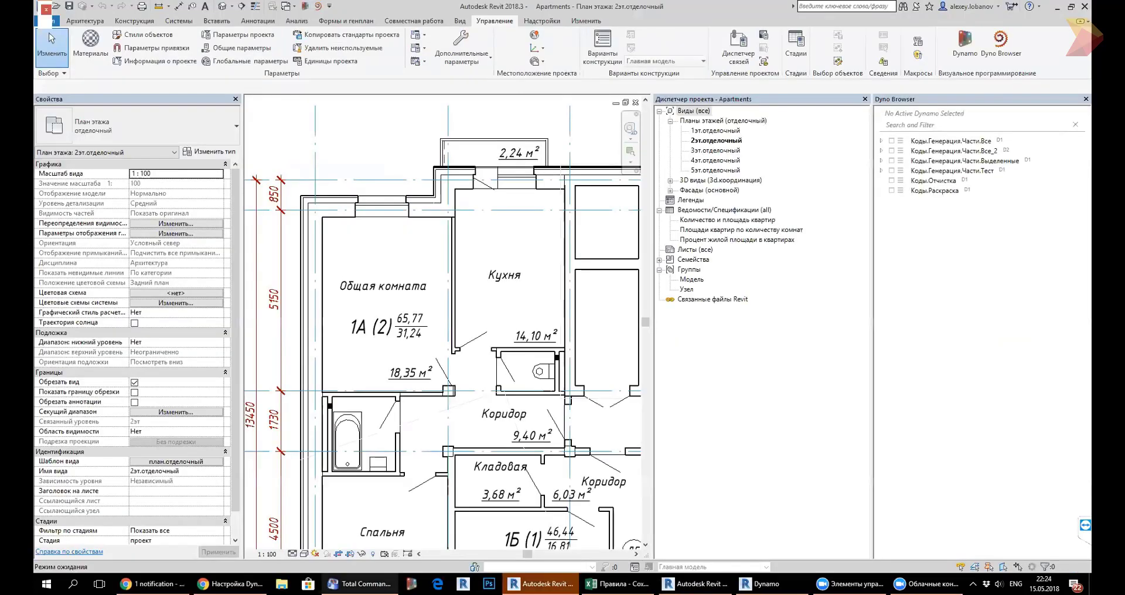
click(360, 584)
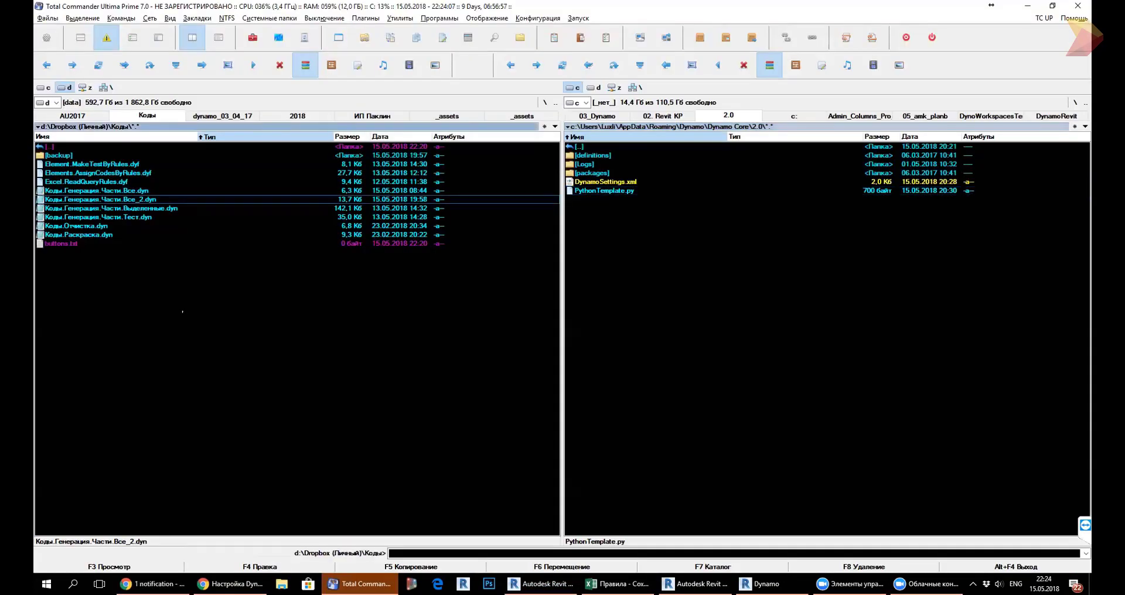
Create a new file Play01.dpl in the Коды folder with Shift+F4, opening it in Notepad++.
click(62, 243)
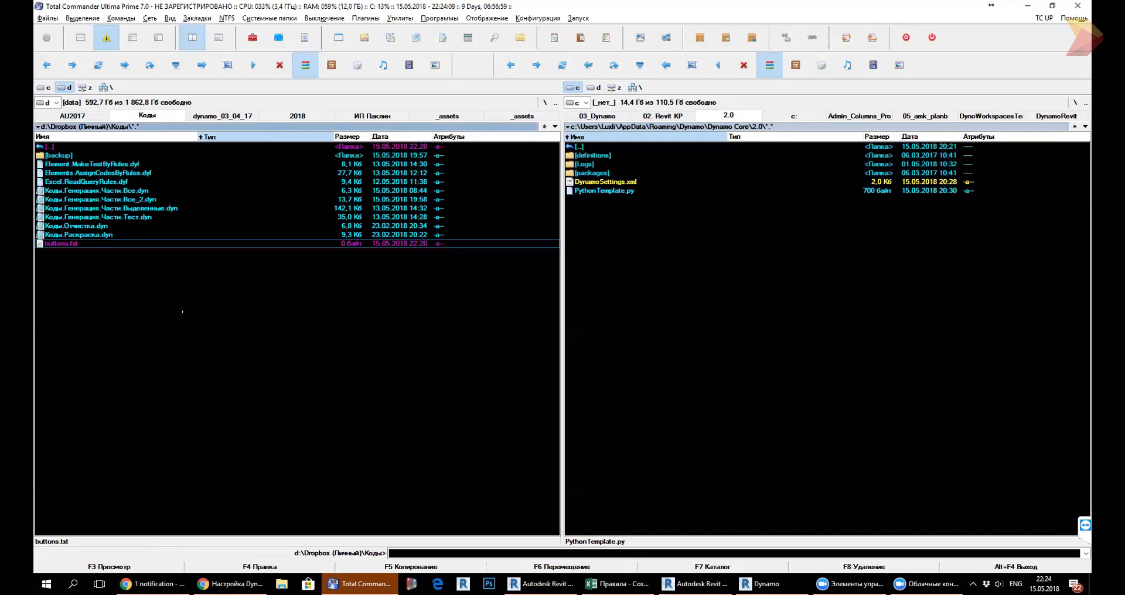
key(shift+F4)
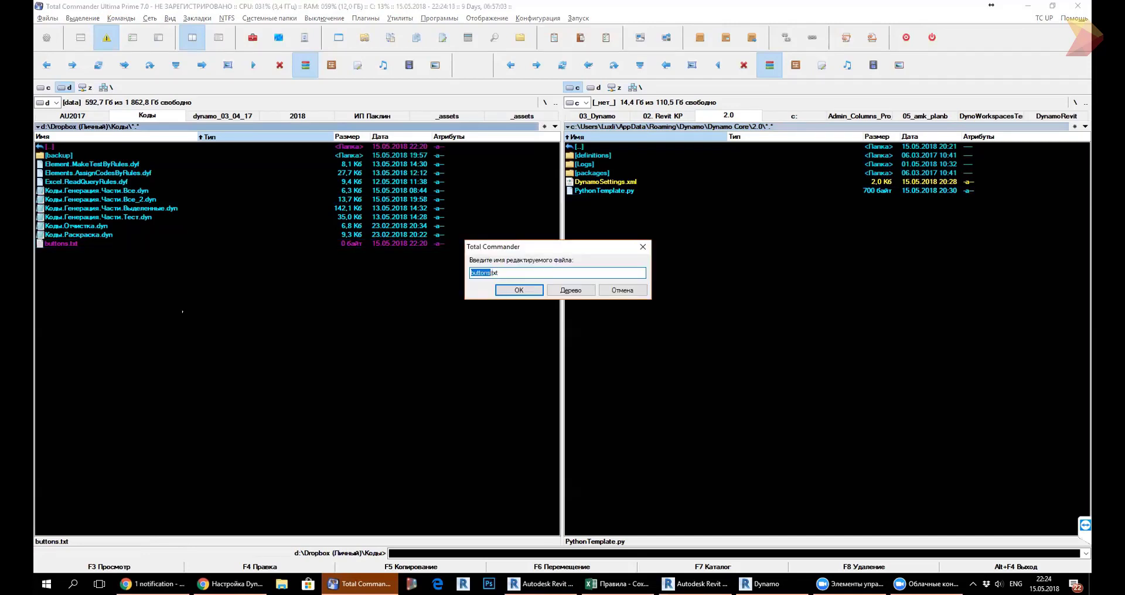
text(P)
text(lay01)
key(shift+End)
text(dp)
click(519, 290)
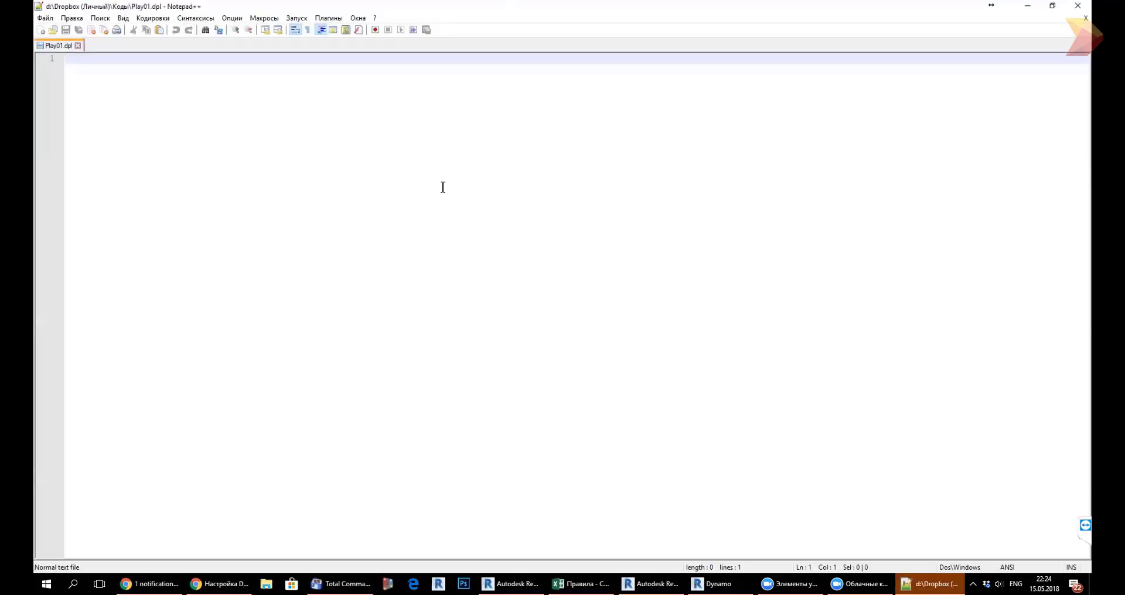
Convert Play01.dpl to UTF-8-BOM encoding.
click(152, 19)
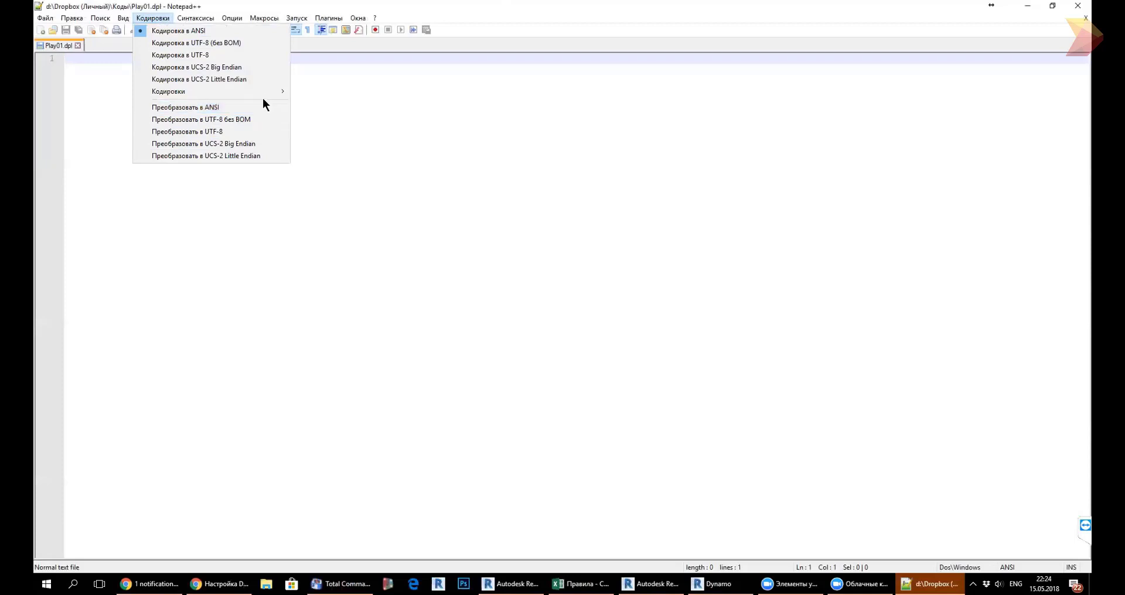
click(233, 132)
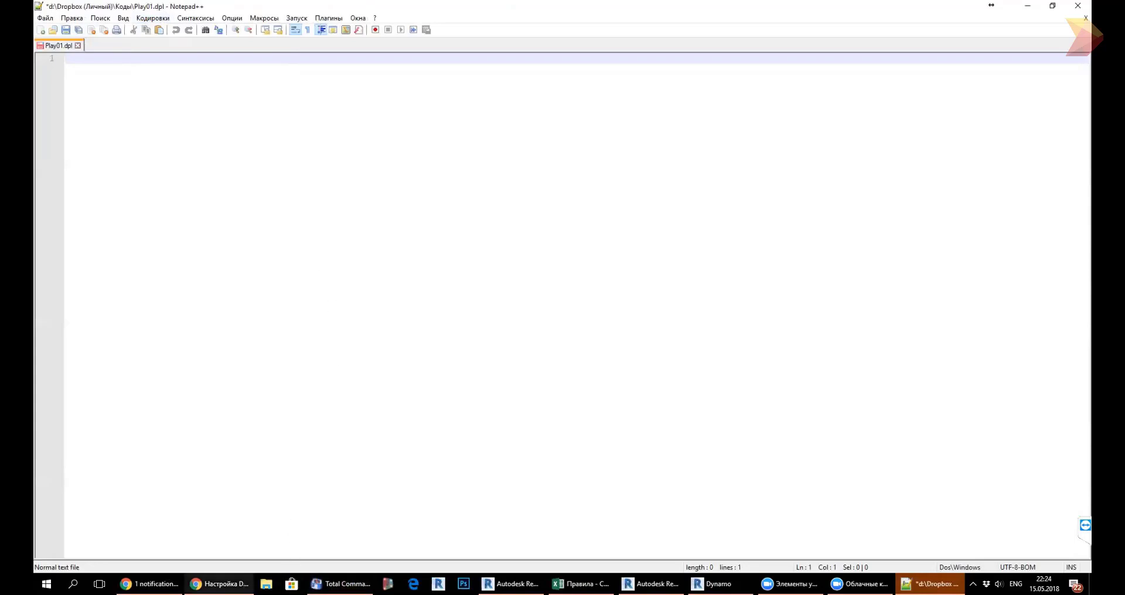
click(217, 584)
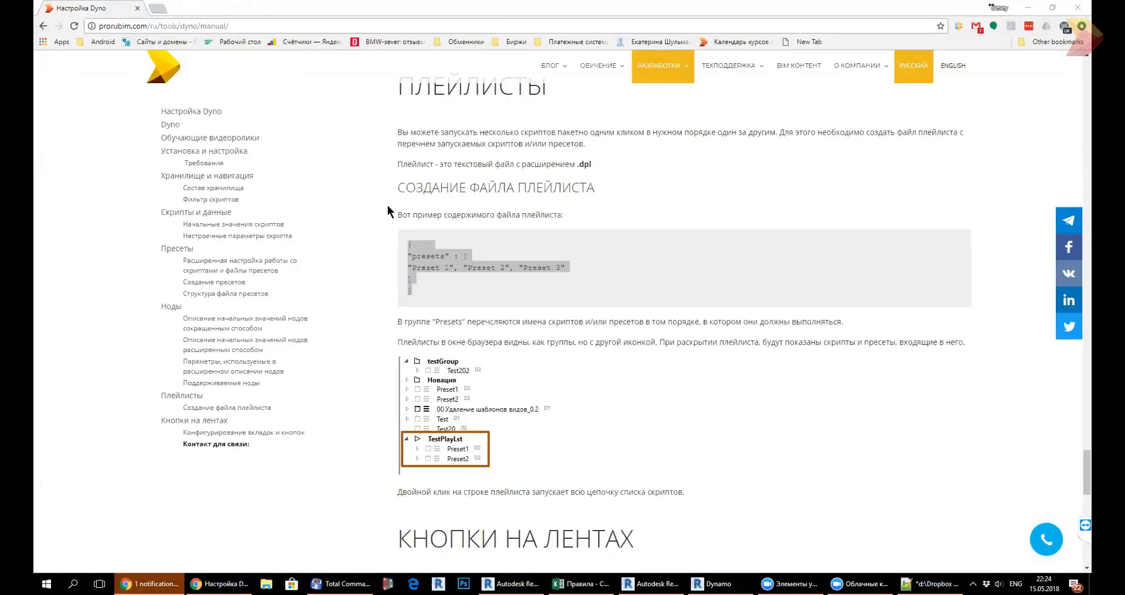
key(alt+Tab)
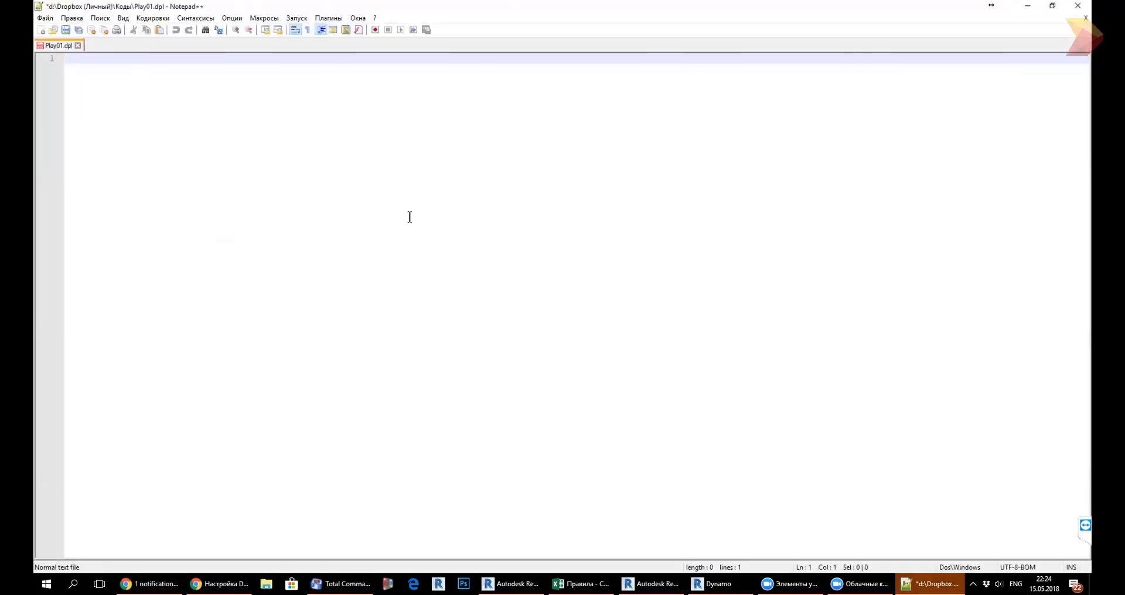
Paste the example presets JSON into Play01.dpl and indent its lines with Tab.
text({ "presets" : [ "Preset 1", "Preset 2", "Preset 3" ] })
key(Up)
key(Up)
key(Up)
key(Home)
key(Tab)
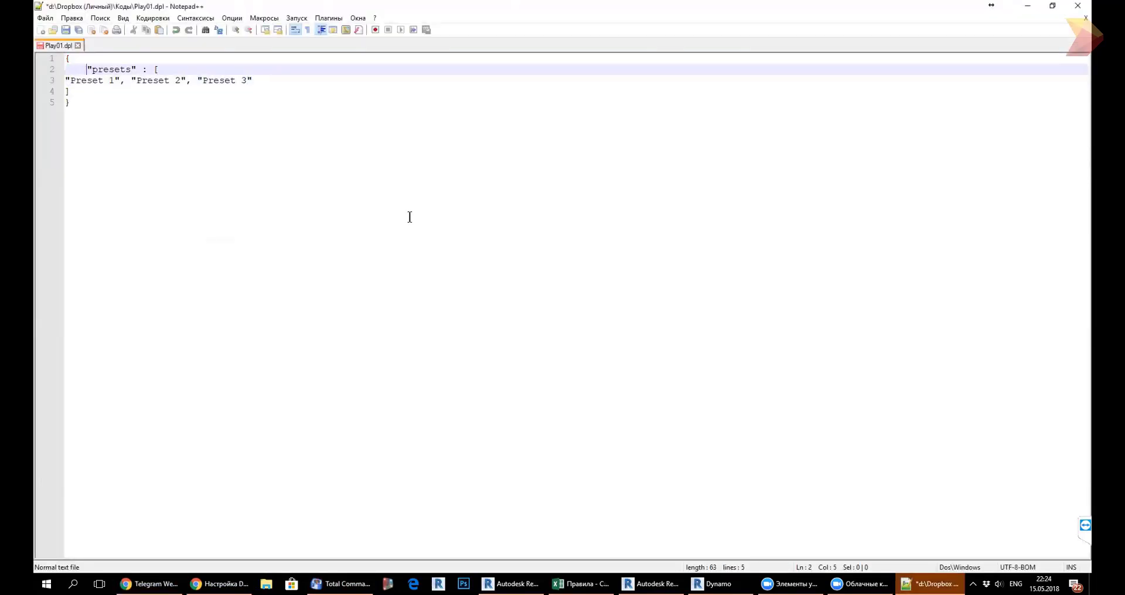
key(Down)
key(Home)
key(Tab)
key(Tab)
key(Right)
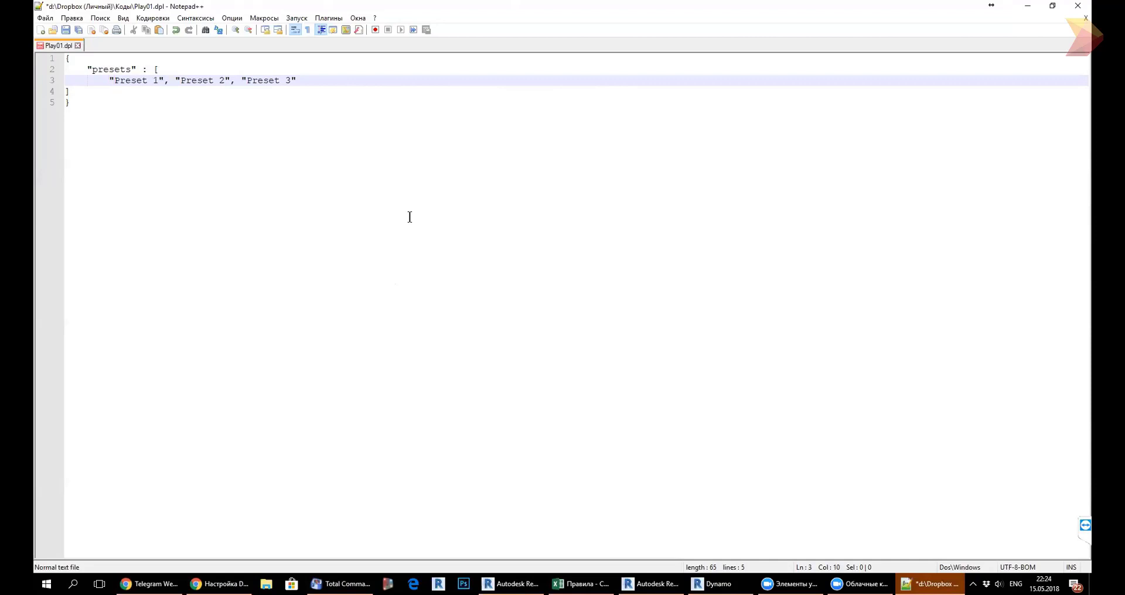
key(shift+Right)
key(shift+Right)
key(shift+Right)
key(shift+Right)
key(shift+Right)
key(shift+Right)
key(shift+Right)
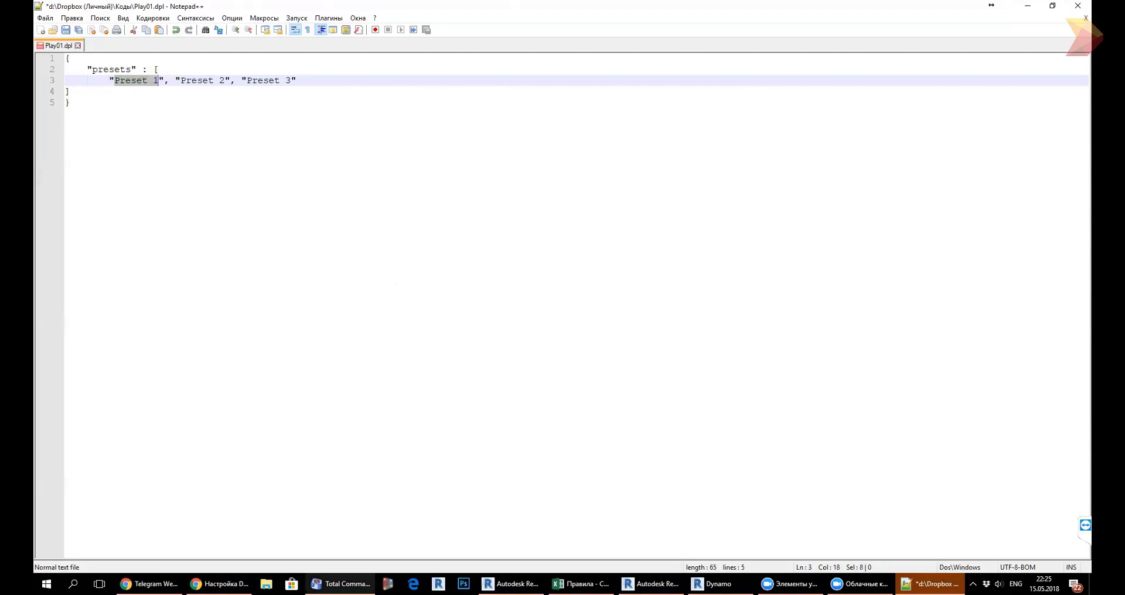
Replace Preset 1 with the script name Коды.Отчистка copied from Total Commander.
click(340, 584)
click(88, 217)
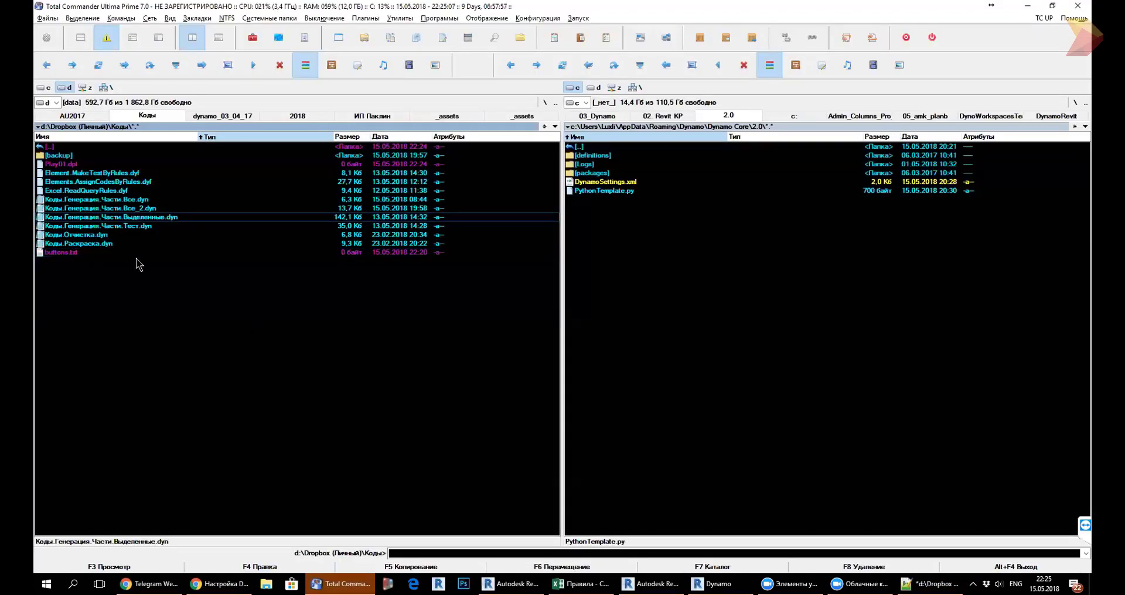
click(87, 235)
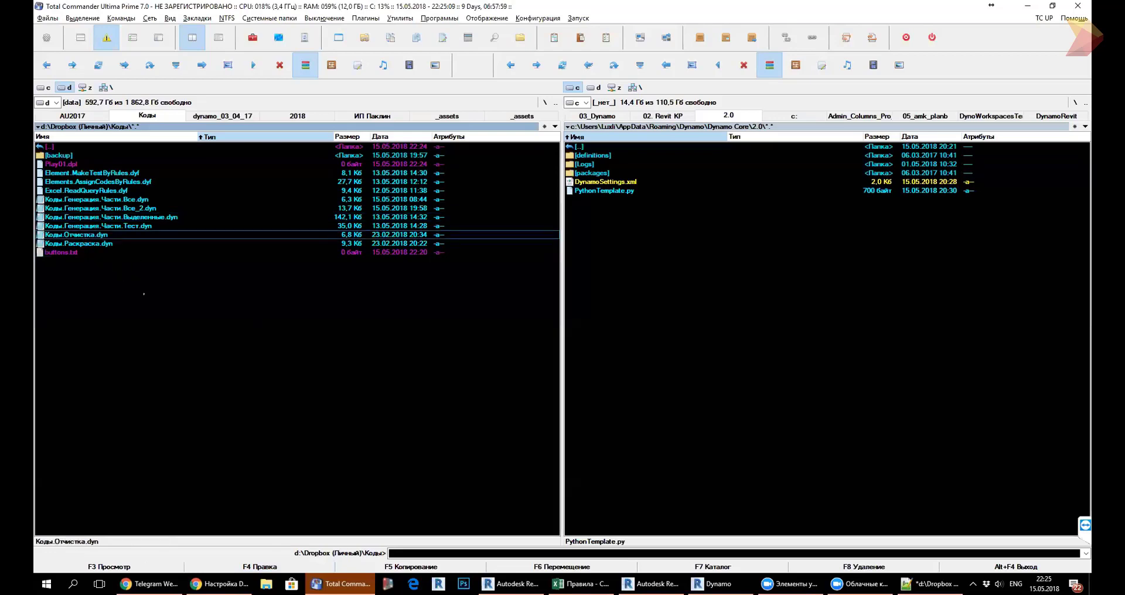
key(shift+F6)
key(alt+Tab)
text(Коды.Отчистка)
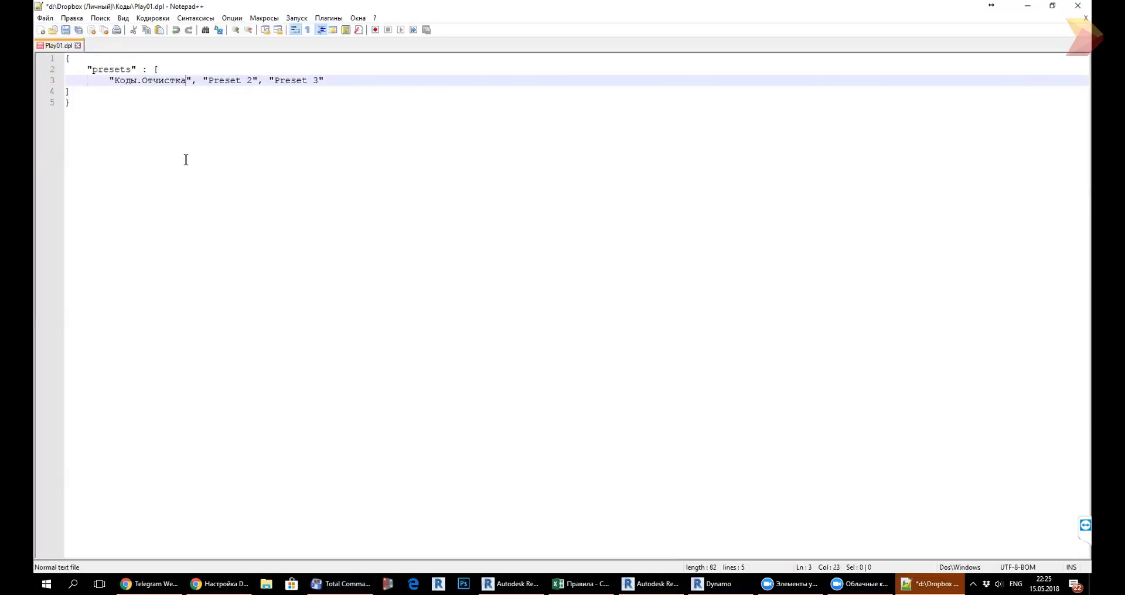
Replace Preset 2 with the script name Коды.Генерация.Части.Тест.
key(alt+Tab)
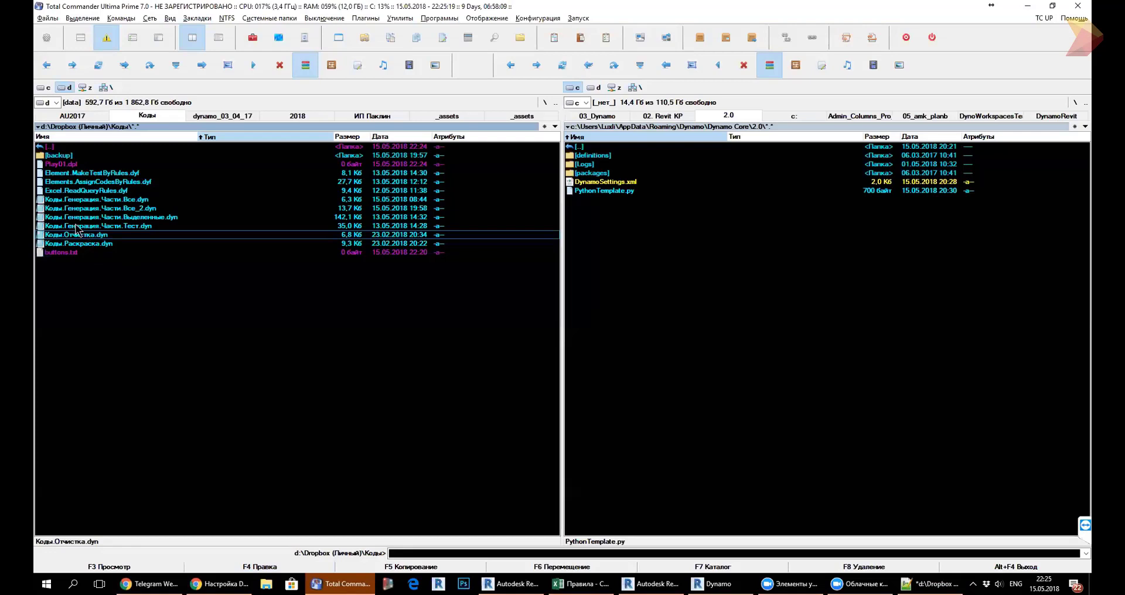
click(76, 227)
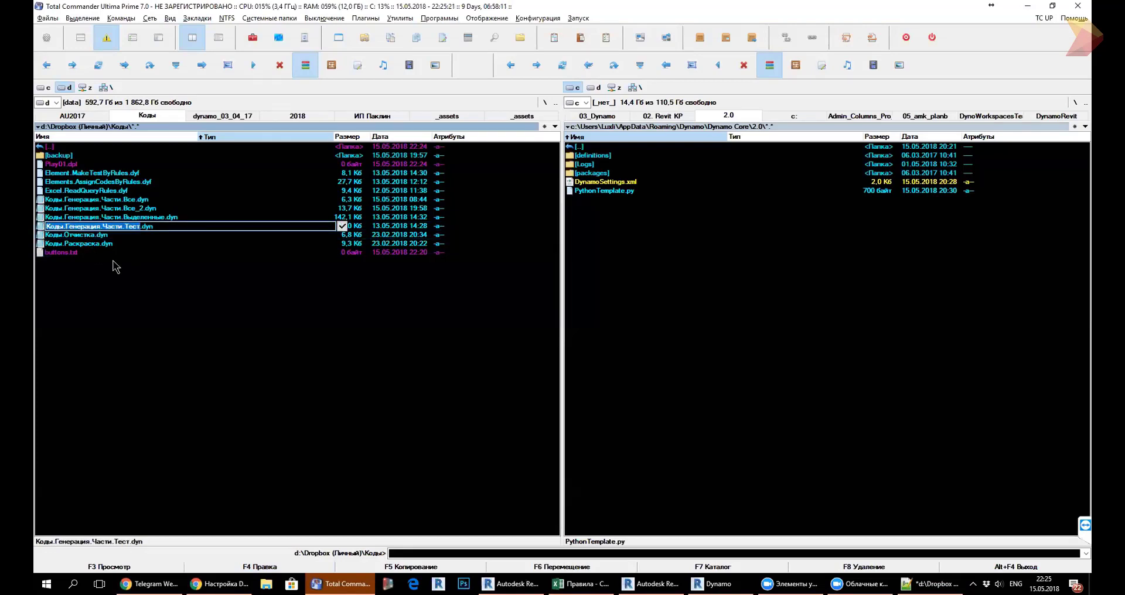
key(Escape)
key(alt+Tab)
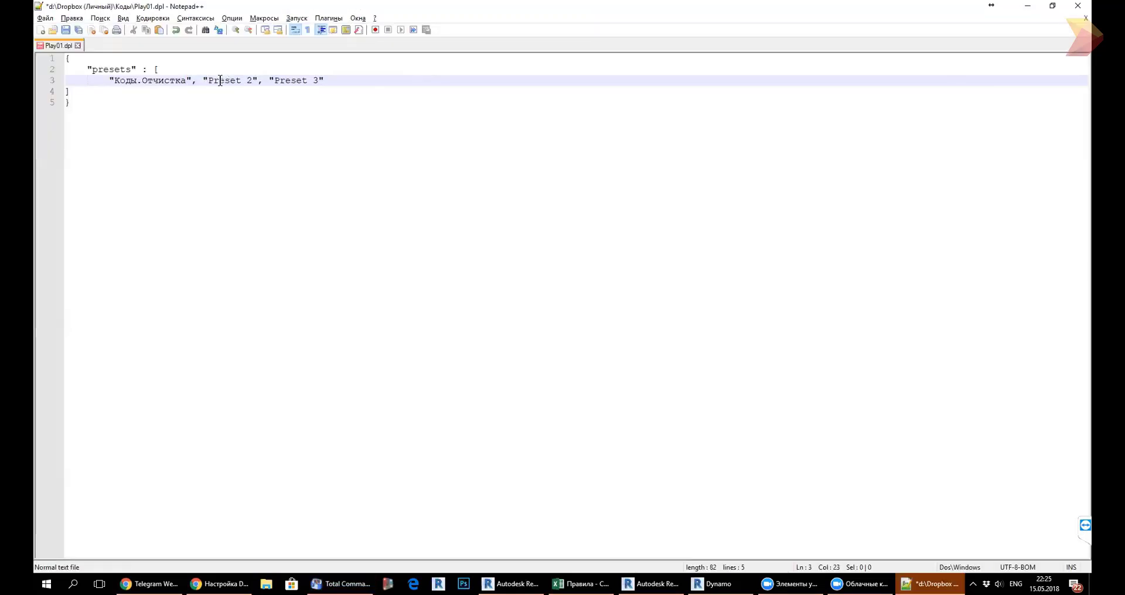
drag(208, 81, 254, 82)
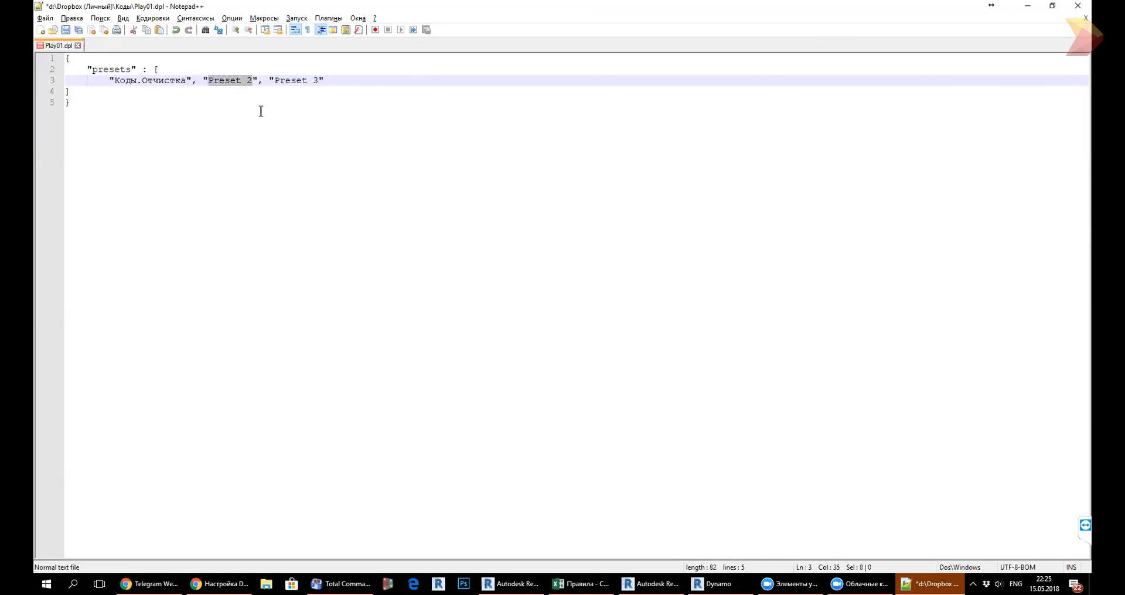
text(Коды.Генерация.Части.Тест)
Replace Preset 3 with Коды.Раскраска and save Play01.dpl.
key(alt+Tab)
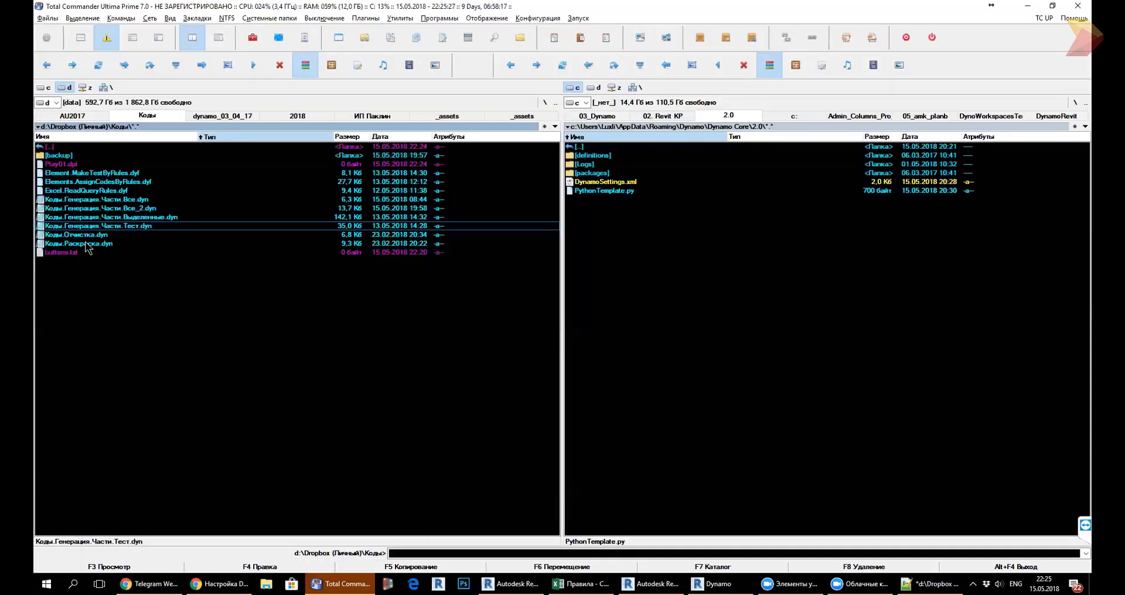
key(Down)
key(Down)
key(shift+F6)
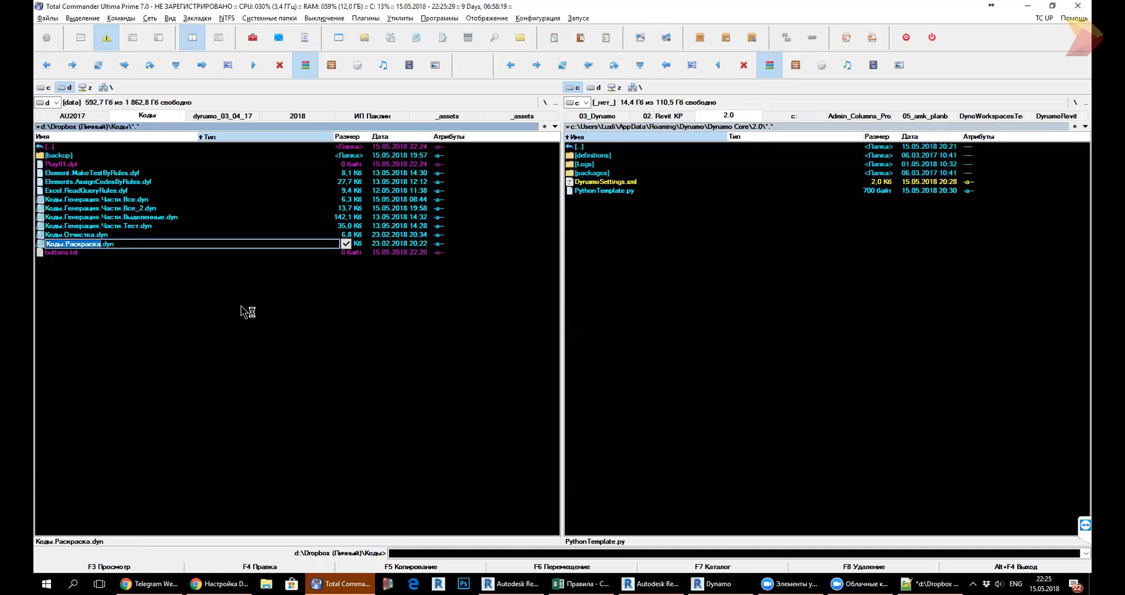
key(Escape)
key(alt+Tab)
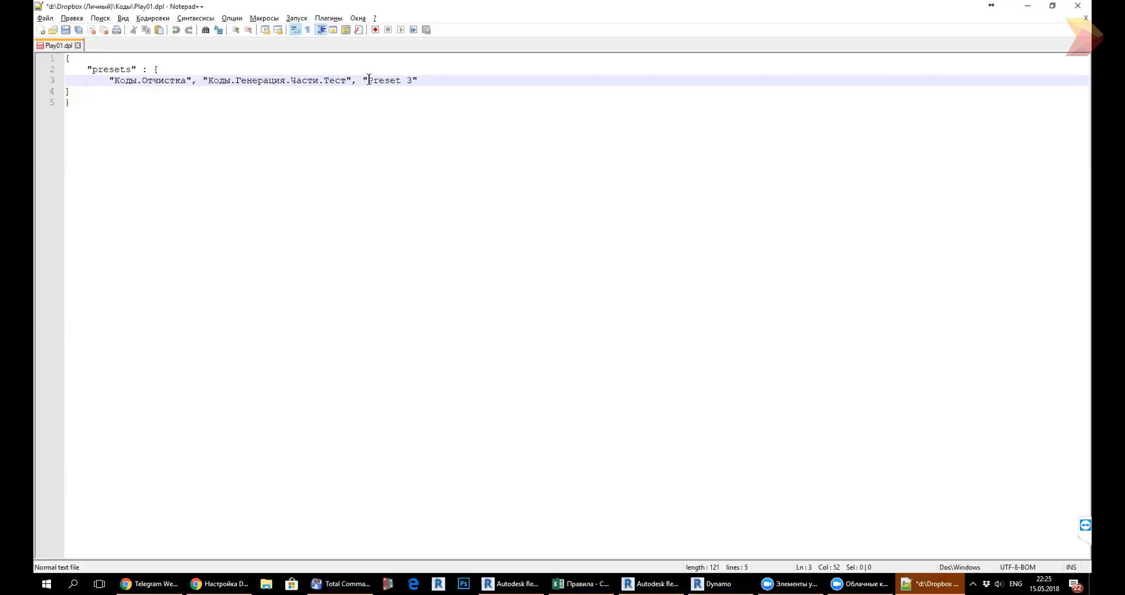
drag(368, 80, 413, 80)
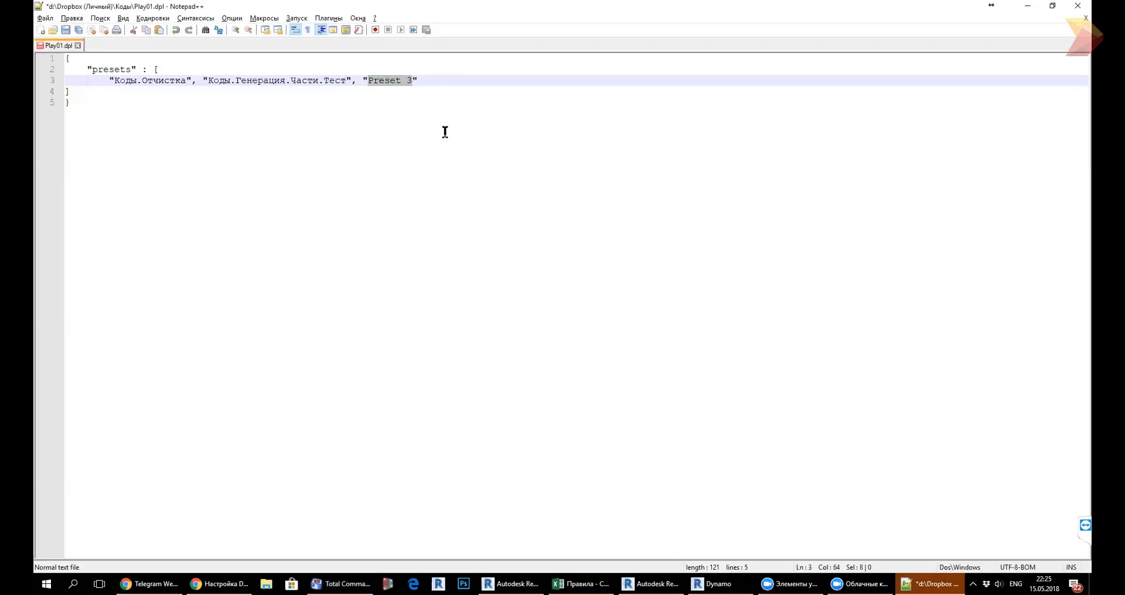
text(Коды.Раскраска)
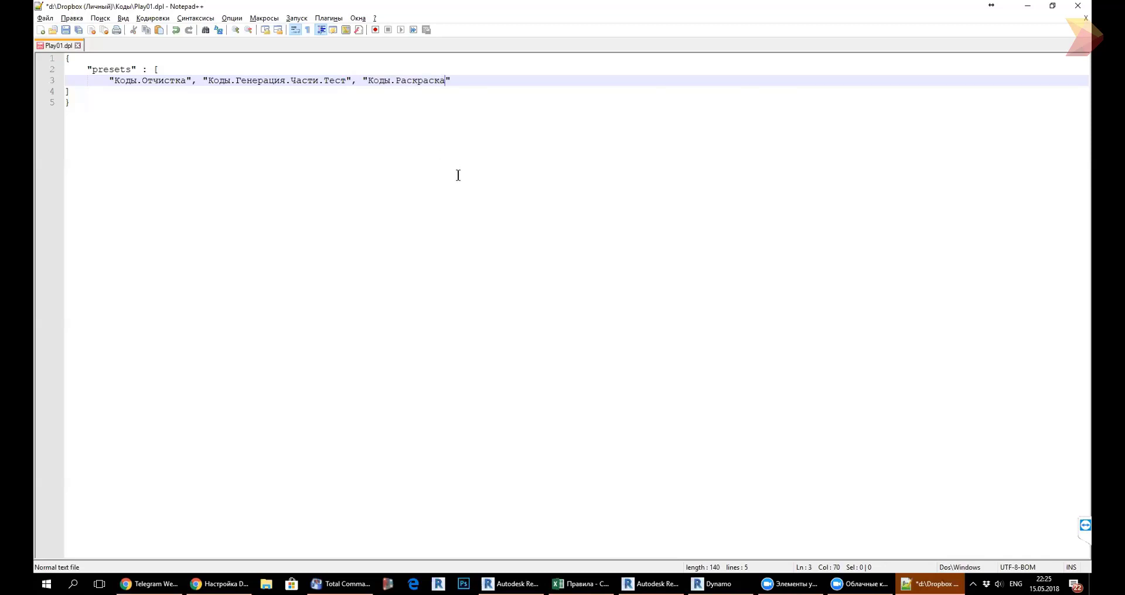
click(396, 144)
key(ctrl+s)
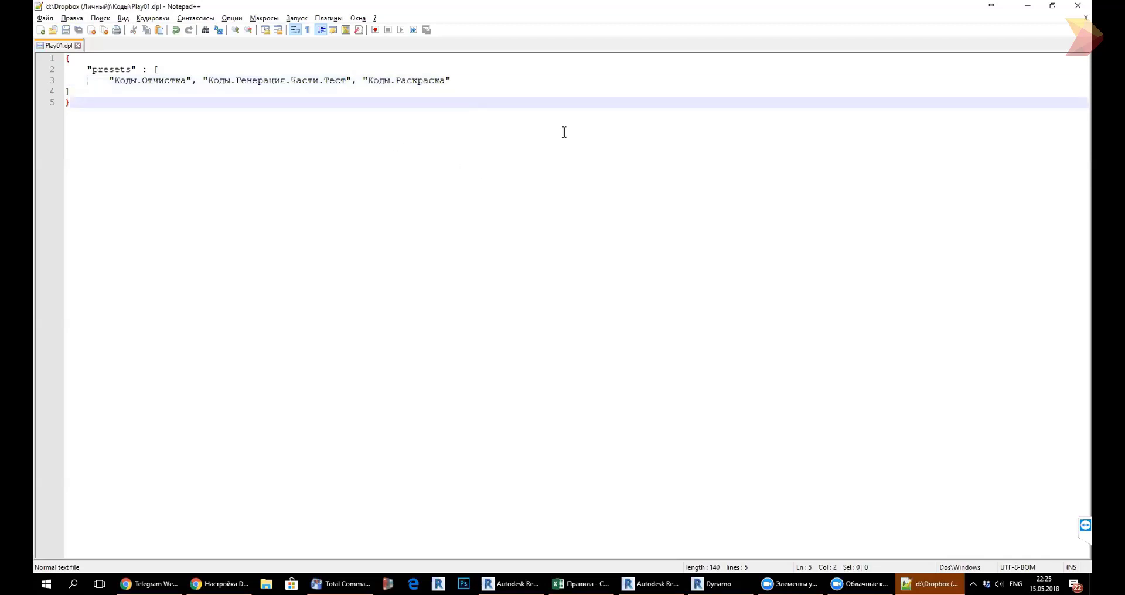
click(1027, 9)
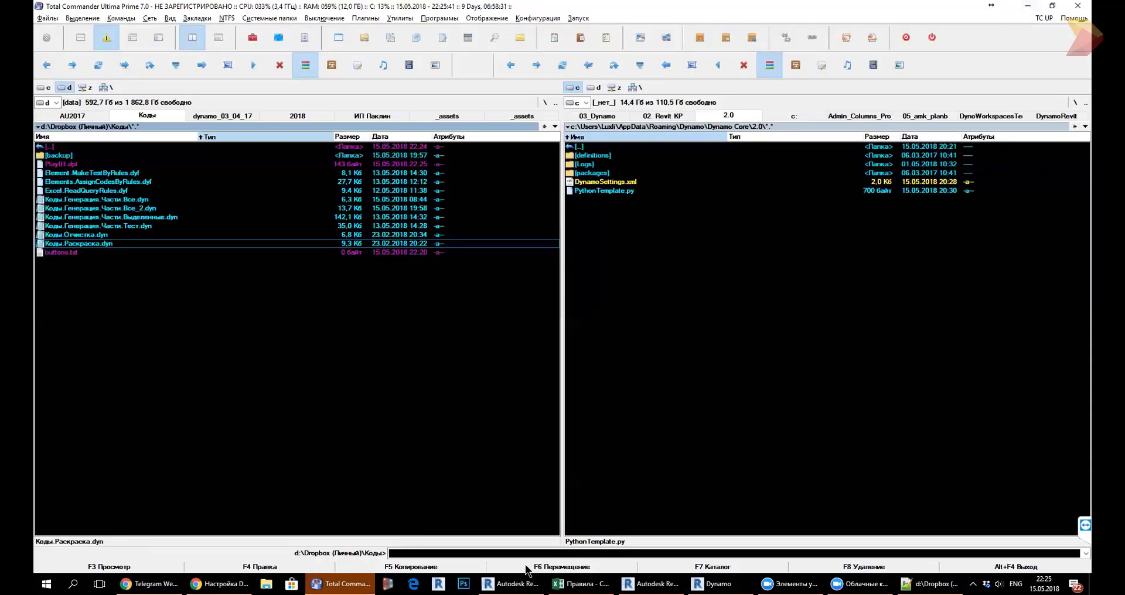
click(510, 583)
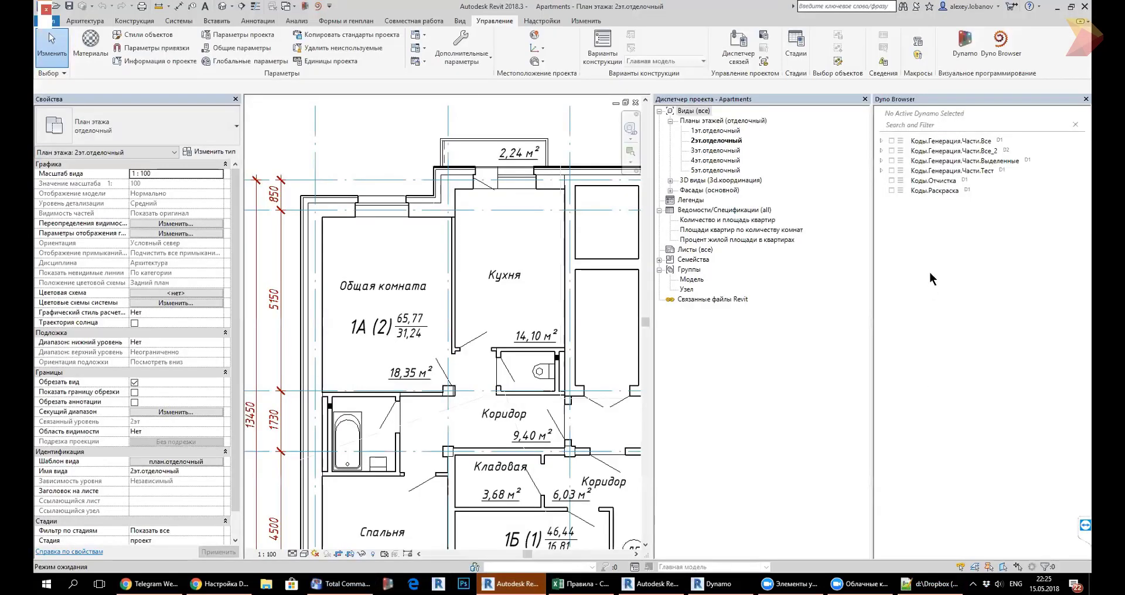
right_click(918, 249)
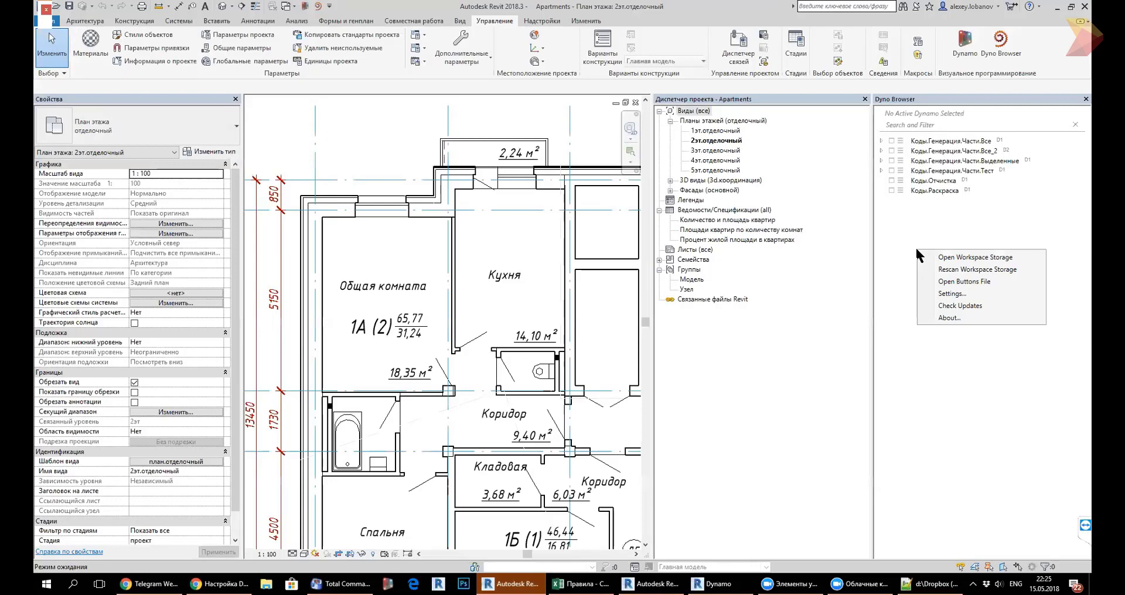
click(954, 270)
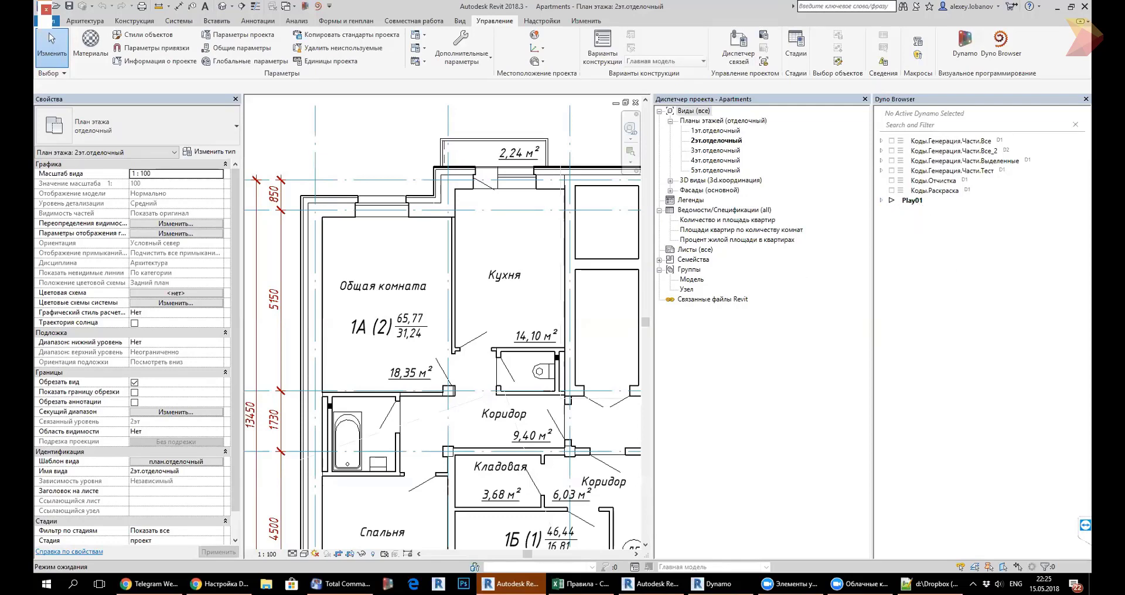
Create a subfolder named Folder inside Коды in Total Commander and open it.
click(340, 584)
right_click(246, 298)
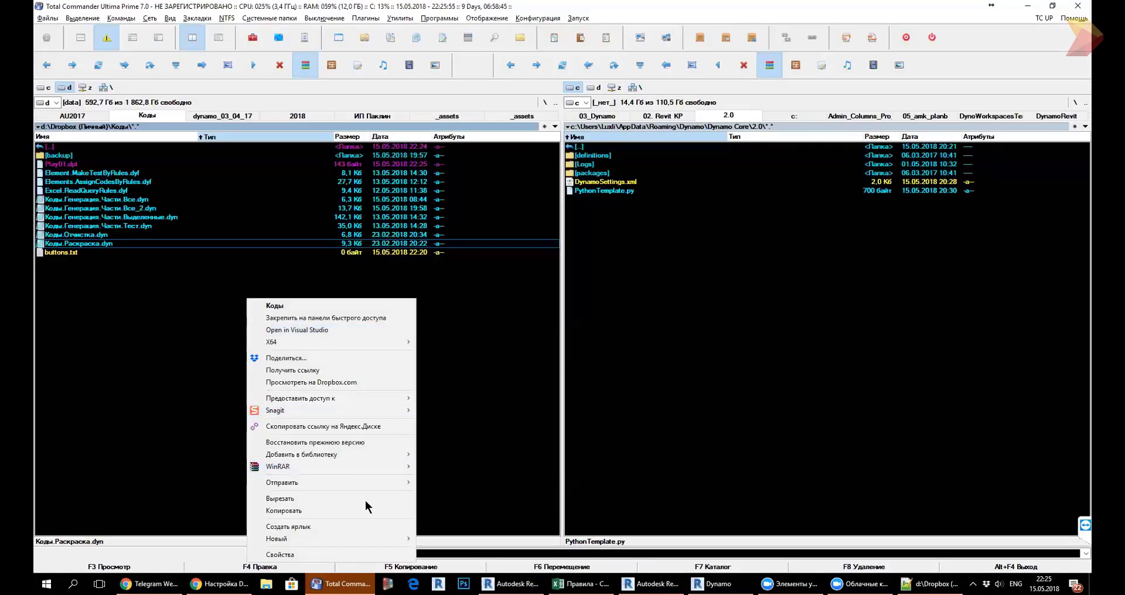
mouse_move(276, 538)
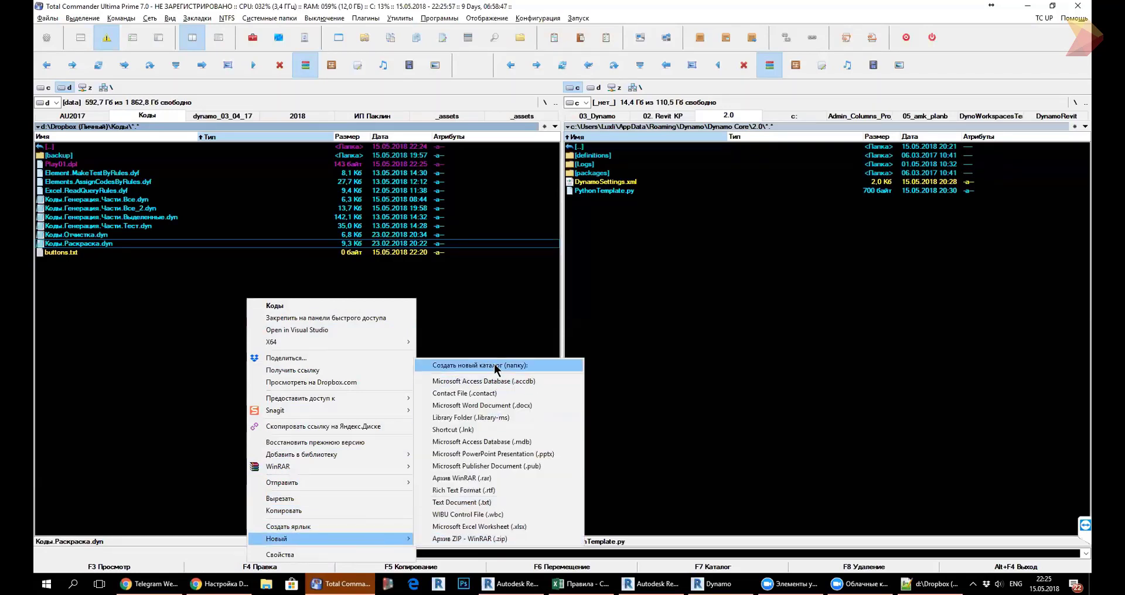
click(496, 366)
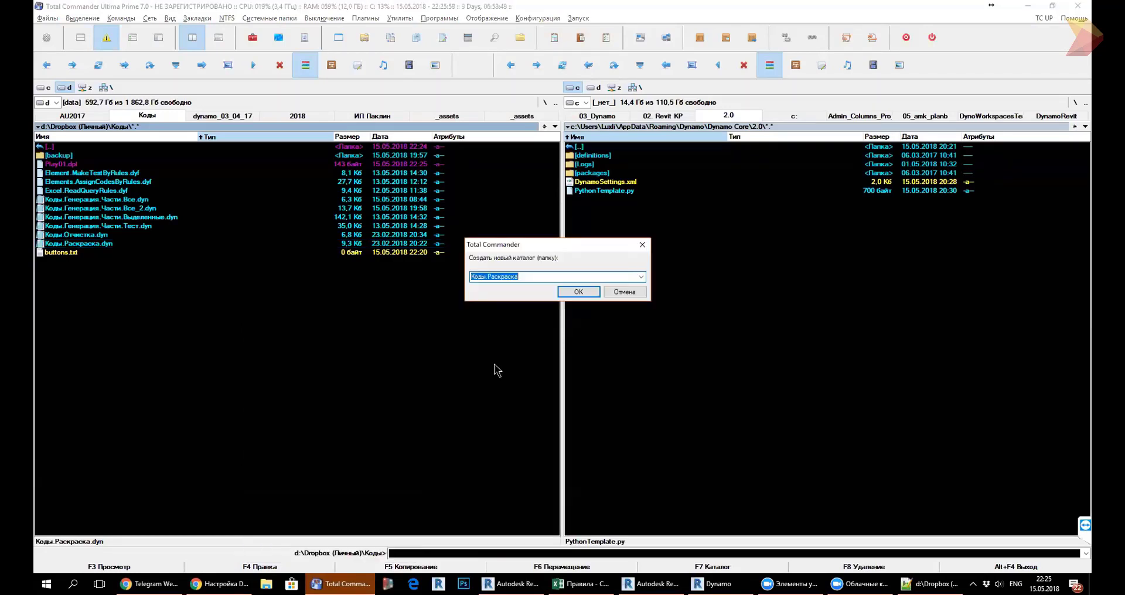
text(Folde)
key(Return)
key(Down)
key(Down)
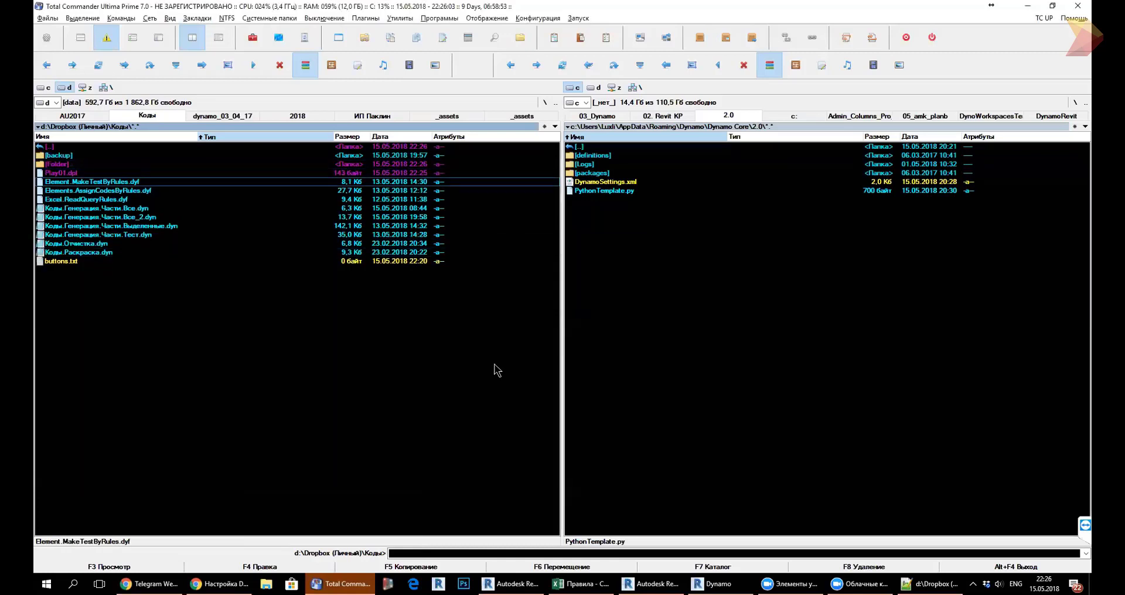
key(Up)
key(Down)
key(Down)
key(Down)
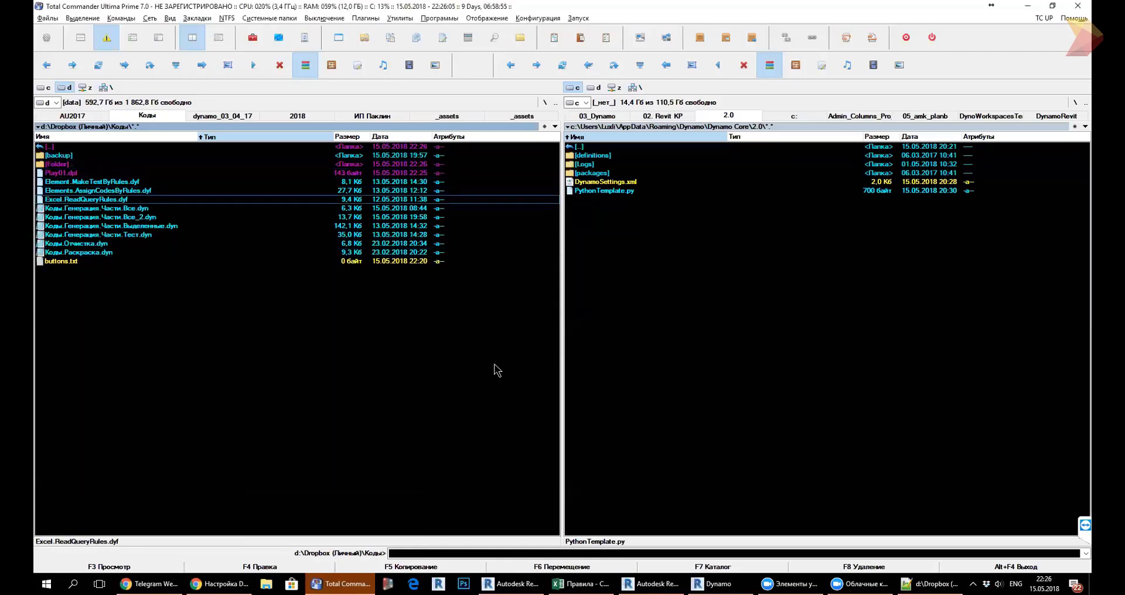
key(Down)
key(Up)
key(Up)
key(Up)
key(Up)
key(Up)
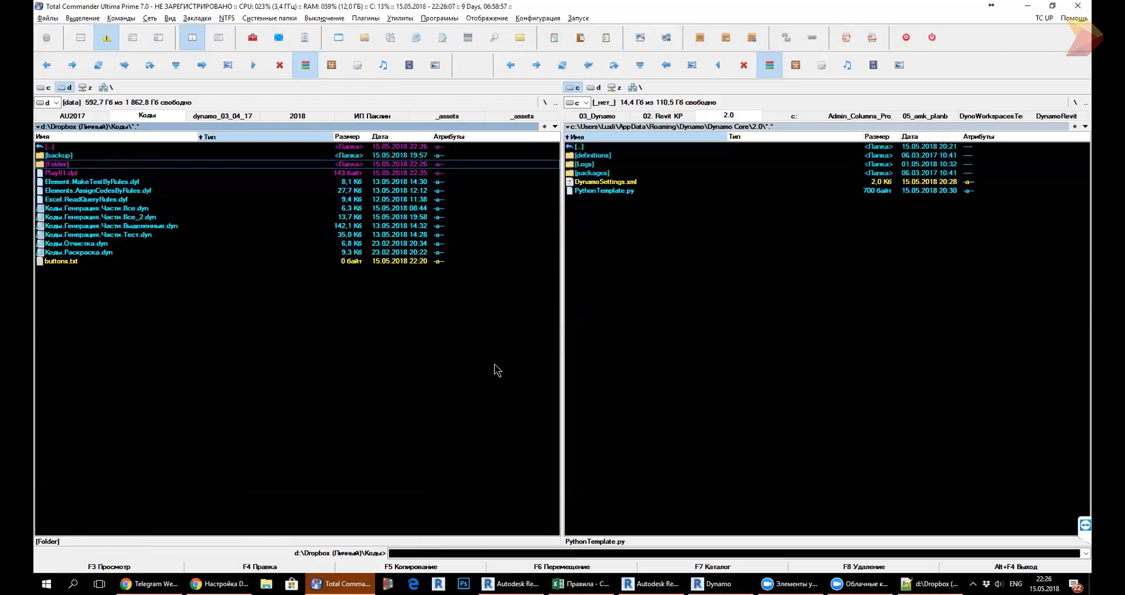
key(Return)
Rescan Dyno storage, expand Play01 and double-click Коды.Отчистка to run it.
key(alt+Tab)
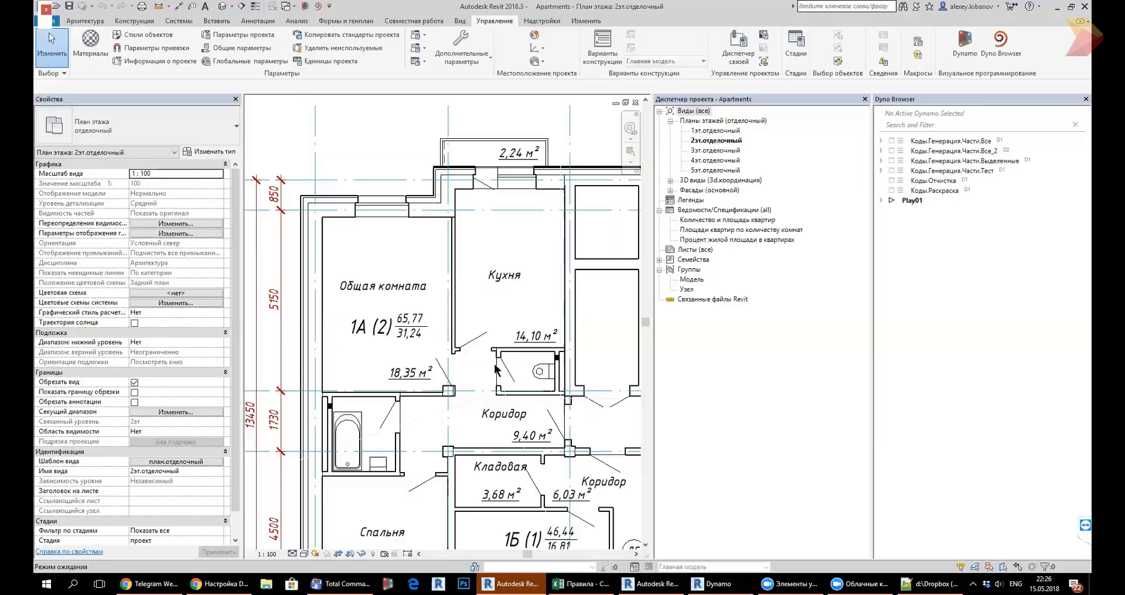
right_click(919, 276)
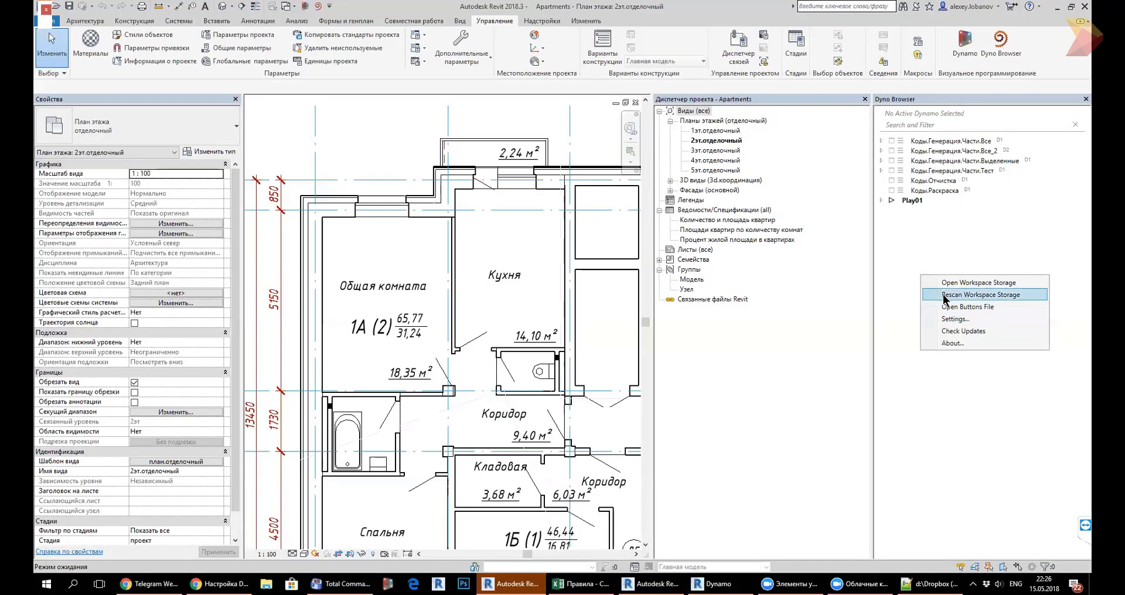
click(945, 295)
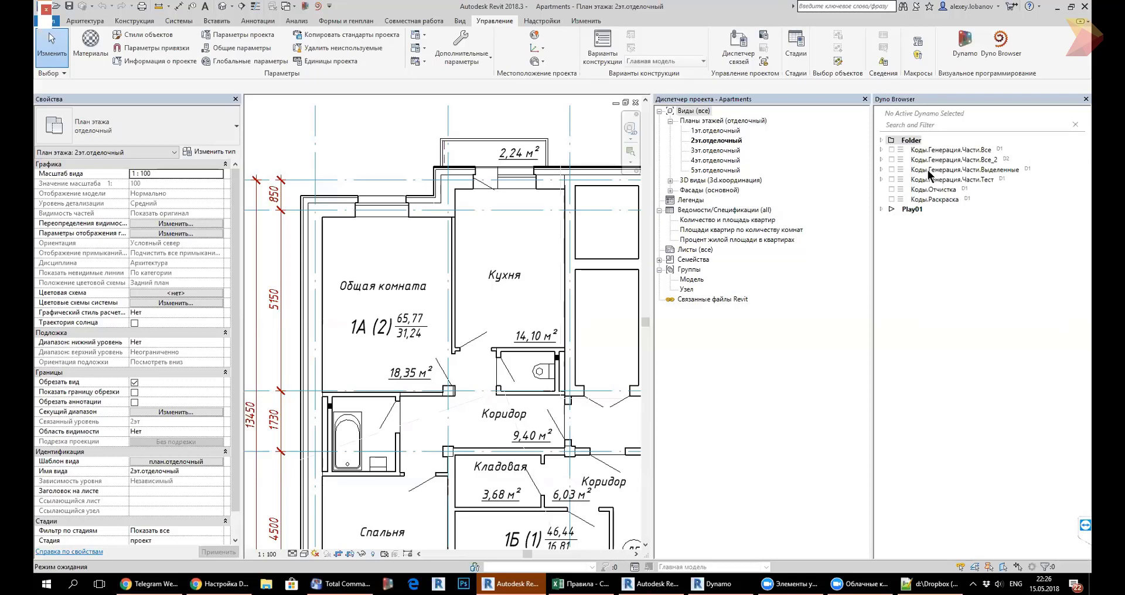
click(882, 210)
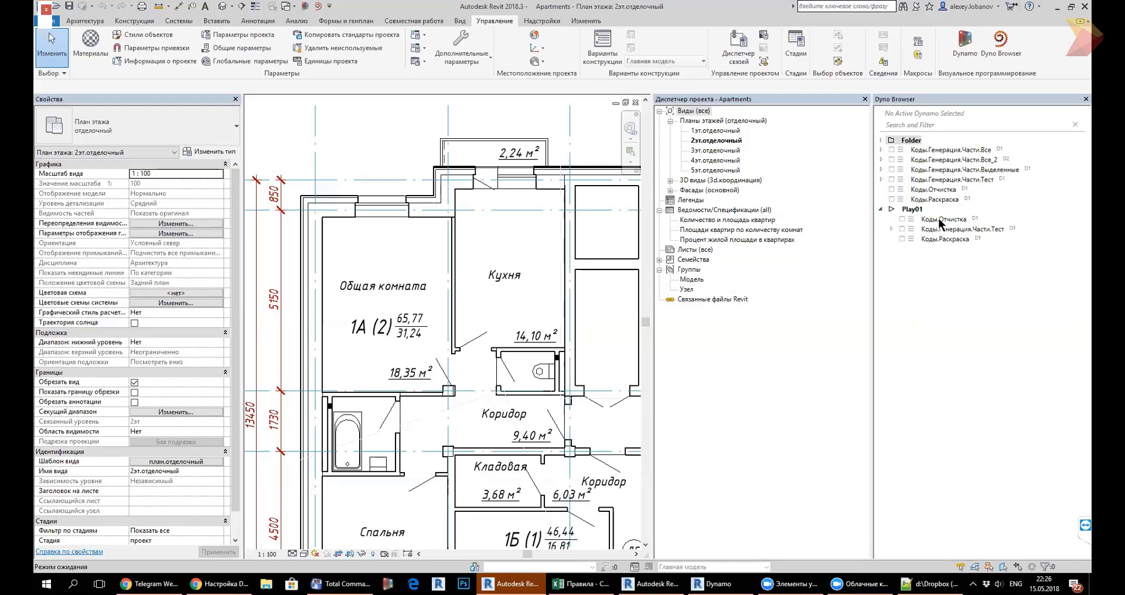
double_click(941, 219)
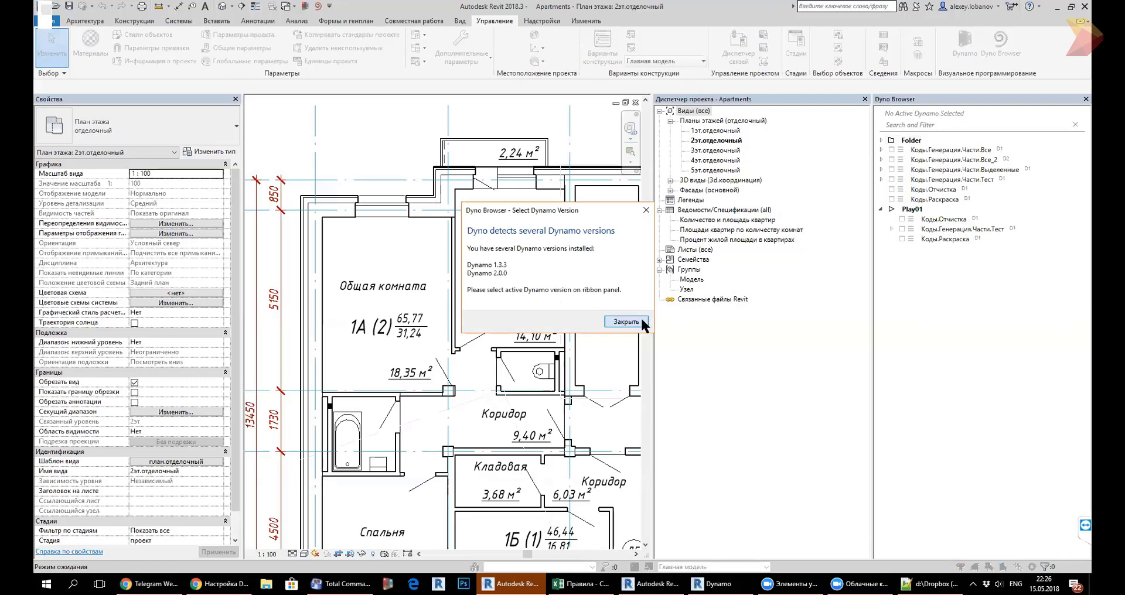
Dismiss the Dynamo versions notice, start Dynamo in a chosen version, then close it.
click(640, 321)
click(966, 53)
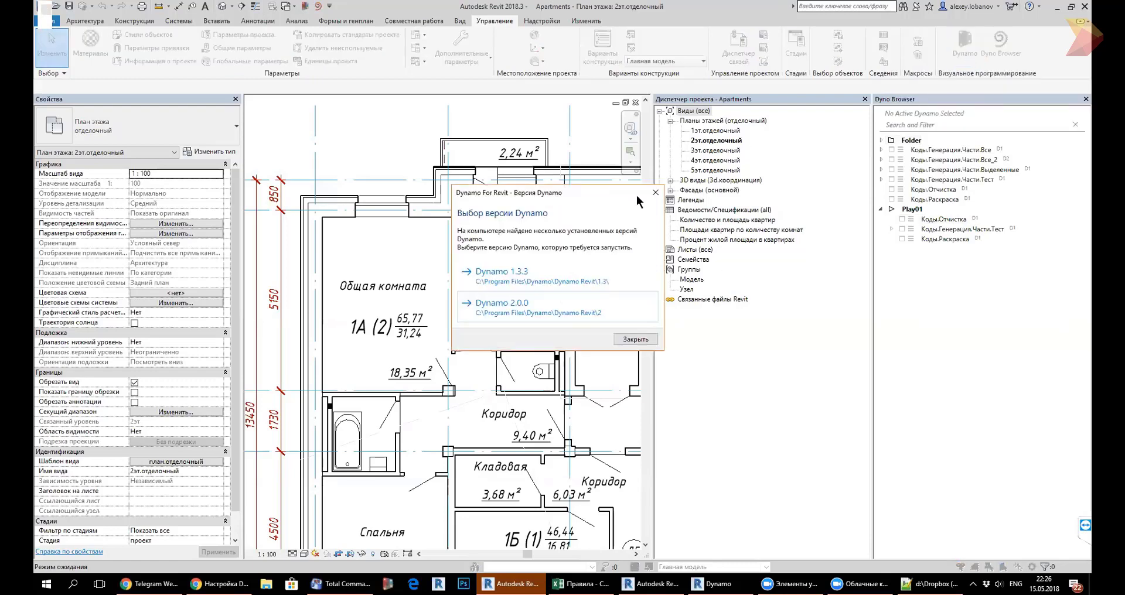
click(527, 277)
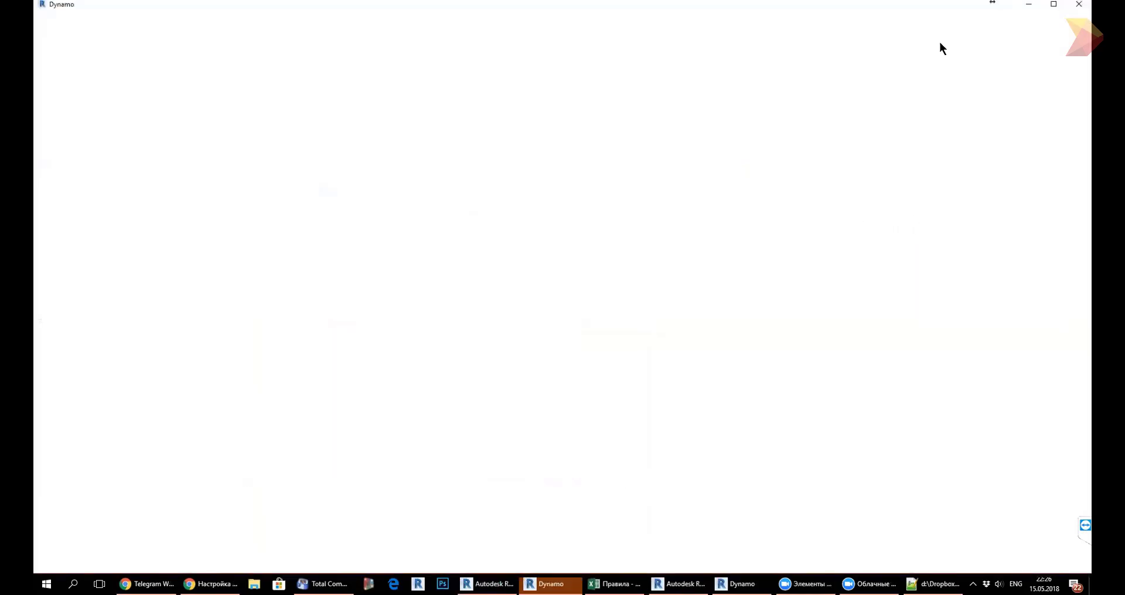
click(1079, 5)
Run Коды.Отчистка from the Dyno Browser, then return to the Dyno manual's playlists section in Chrome.
click(948, 216)
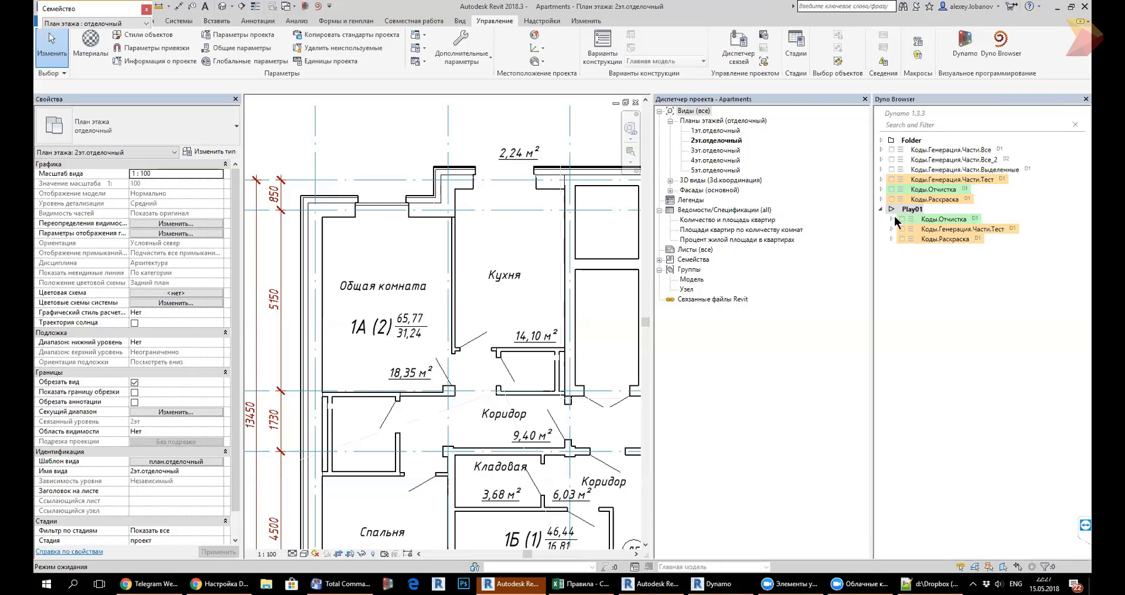
click(219, 584)
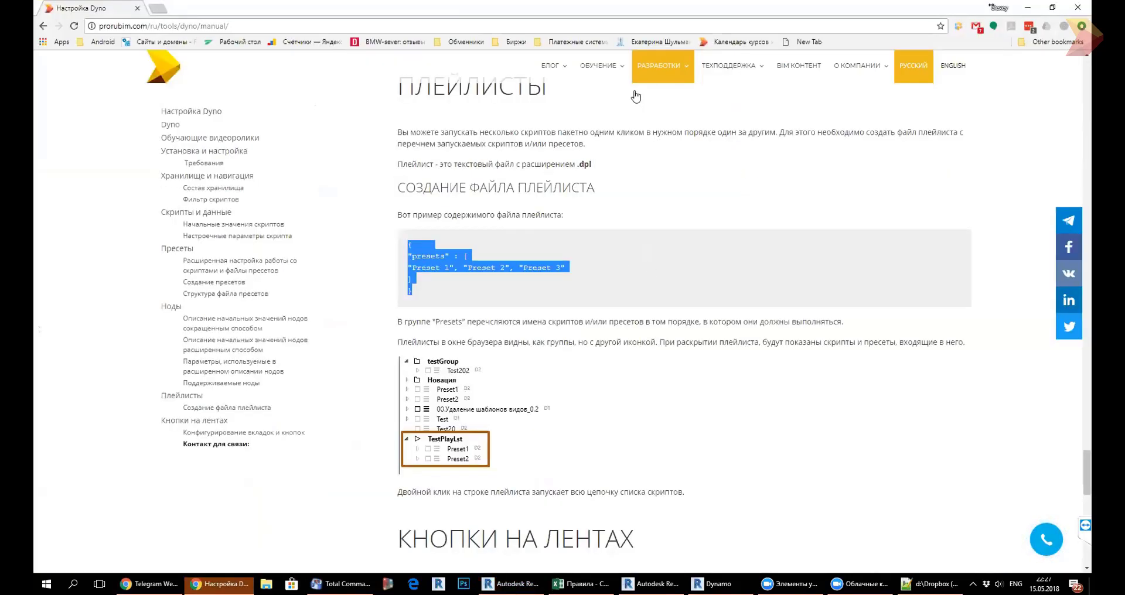
Open the Квартирография 1.1 script page from the PRORUBIM library's DYNO&DYNAMO category.
click(799, 67)
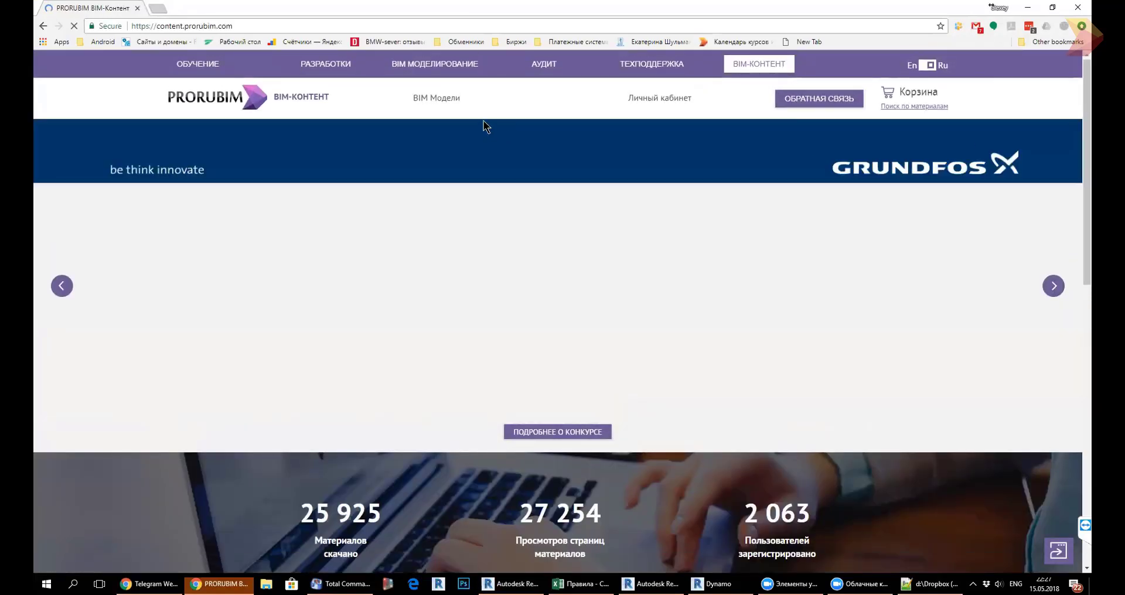
click(441, 99)
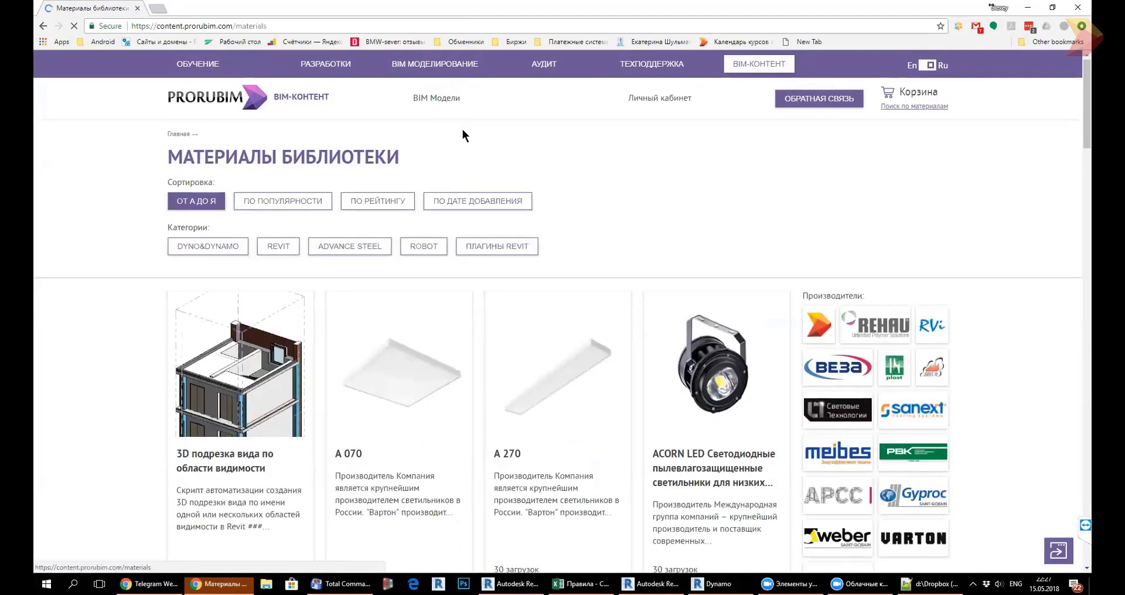
click(233, 246)
scroll(698, 371, down, 1)
scroll(698, 371, down, 4)
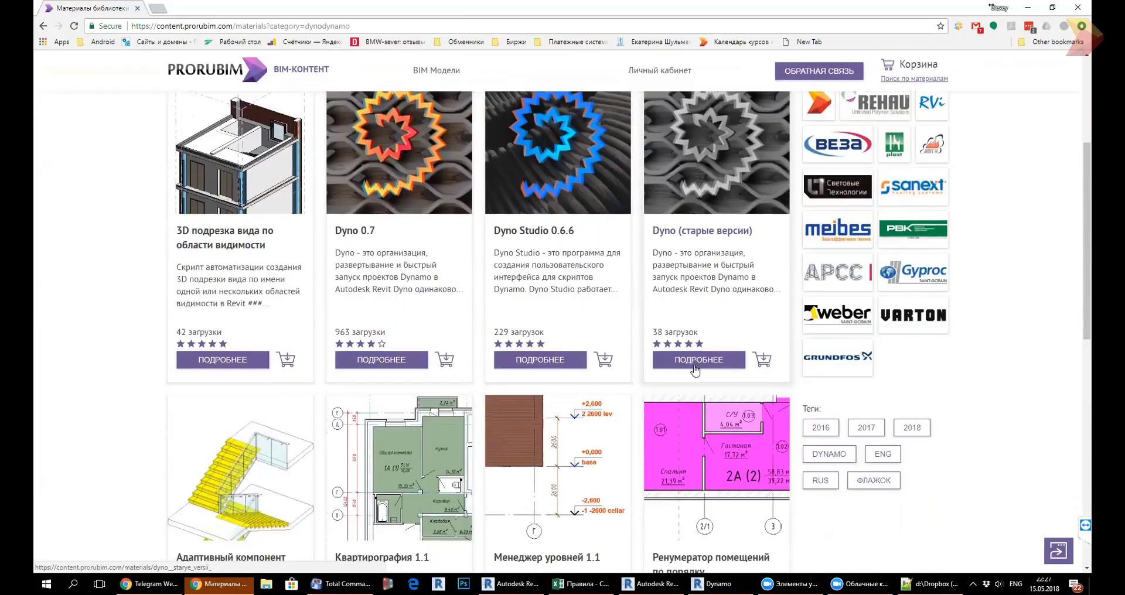
scroll(697, 370, down, 2)
click(376, 400)
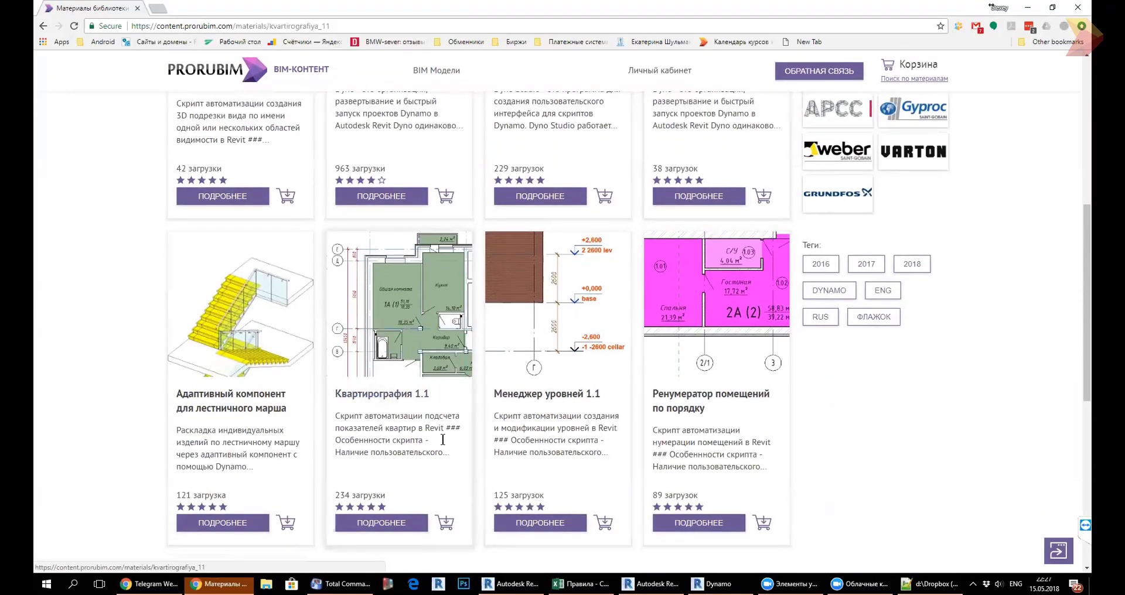
View the script's fourth and third gallery screenshots, then minimize Chrome back to Revit.
click(331, 359)
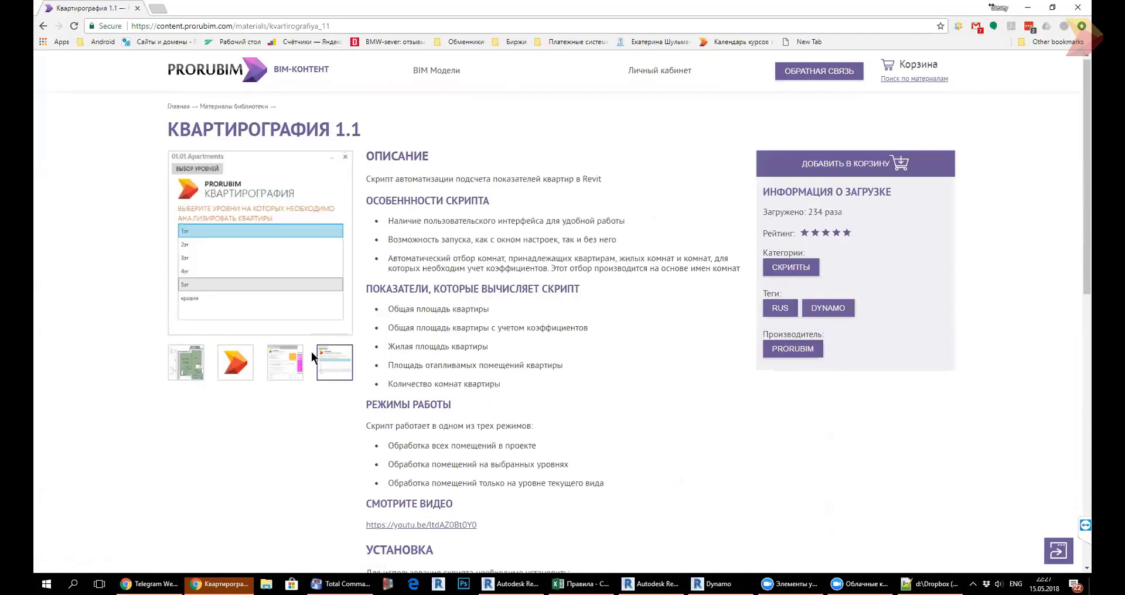
click(273, 359)
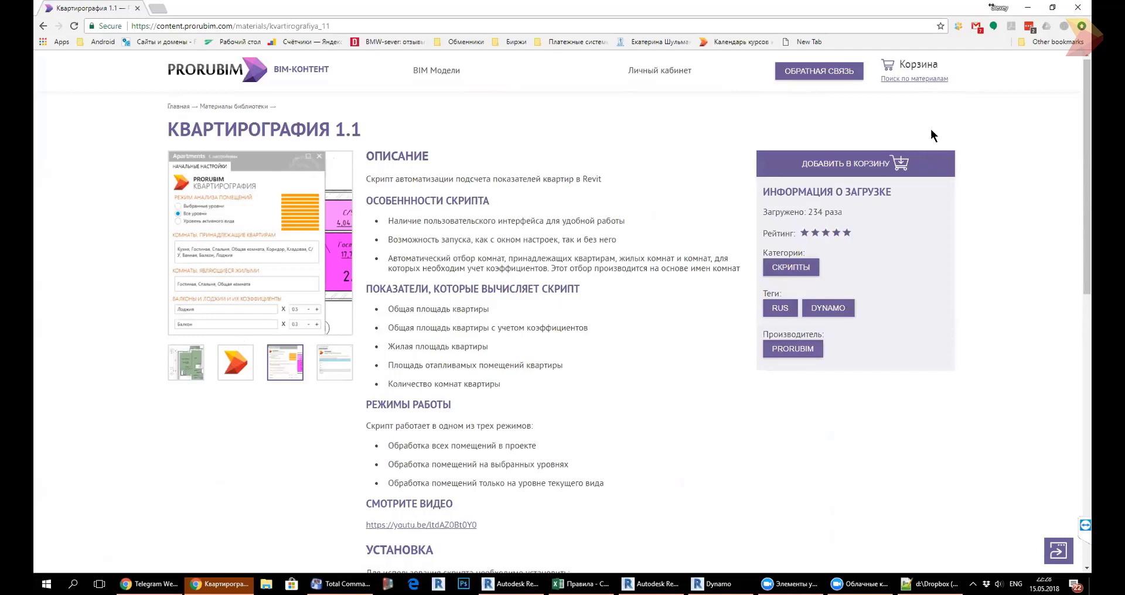
click(1029, 8)
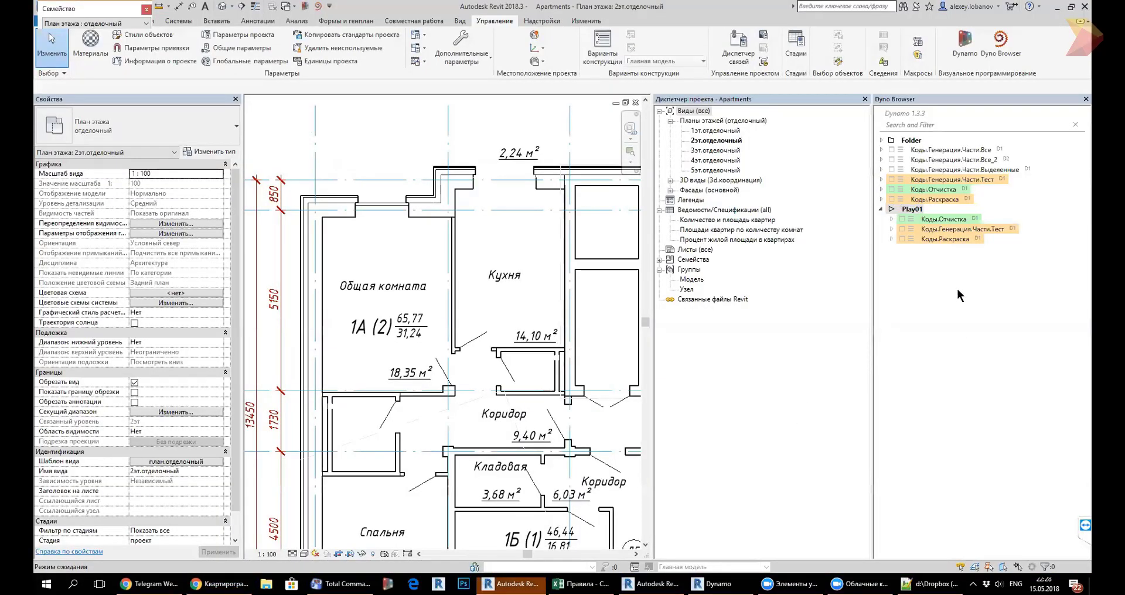
right_click(930, 149)
click(914, 151)
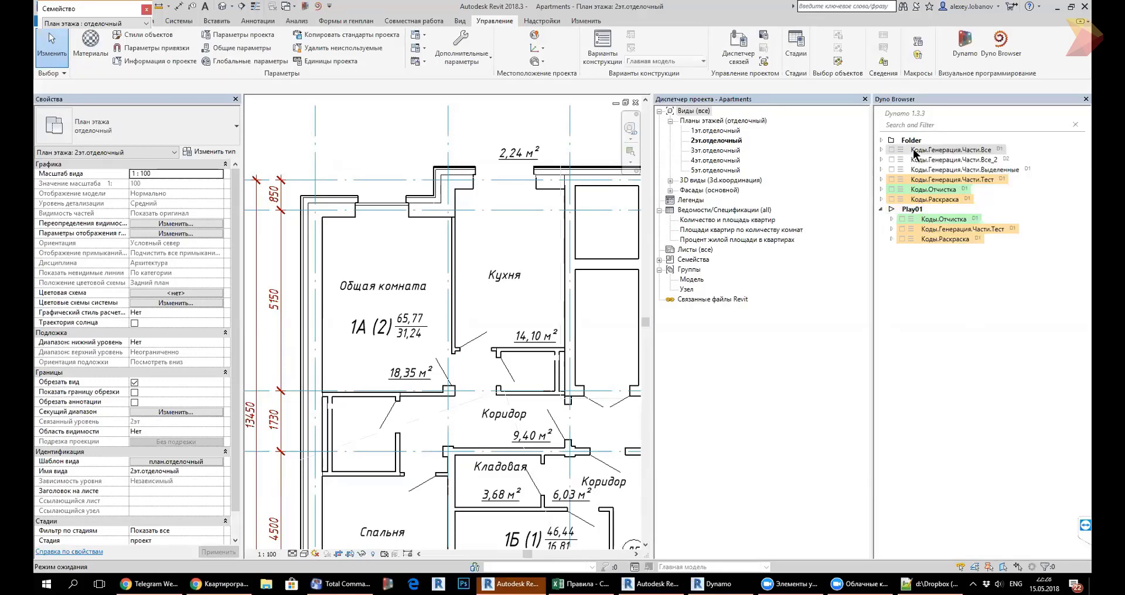
right_click(914, 153)
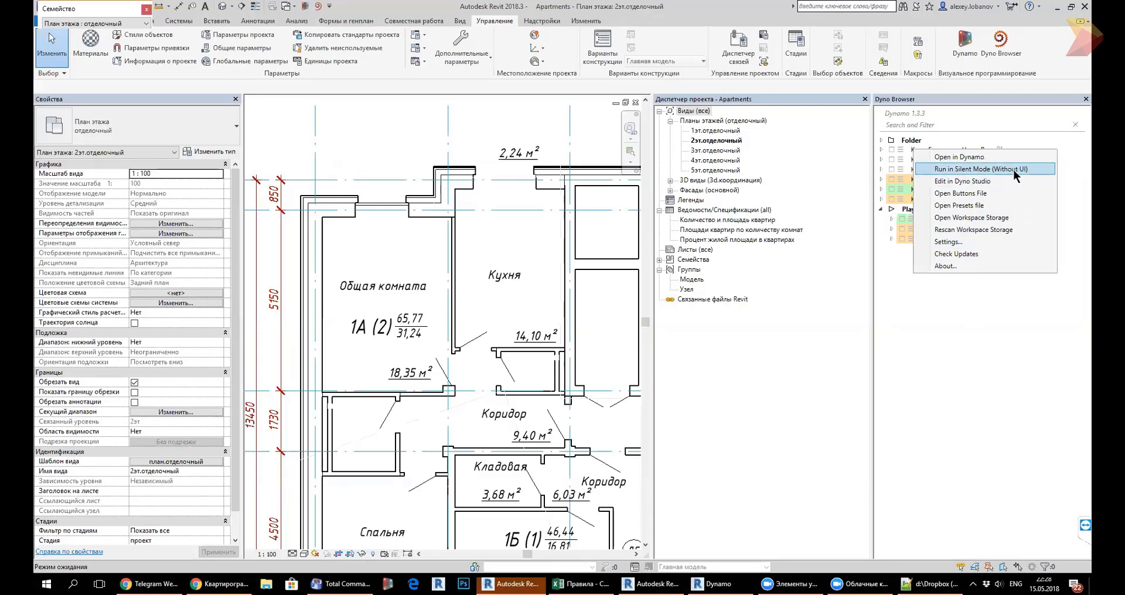
click(991, 332)
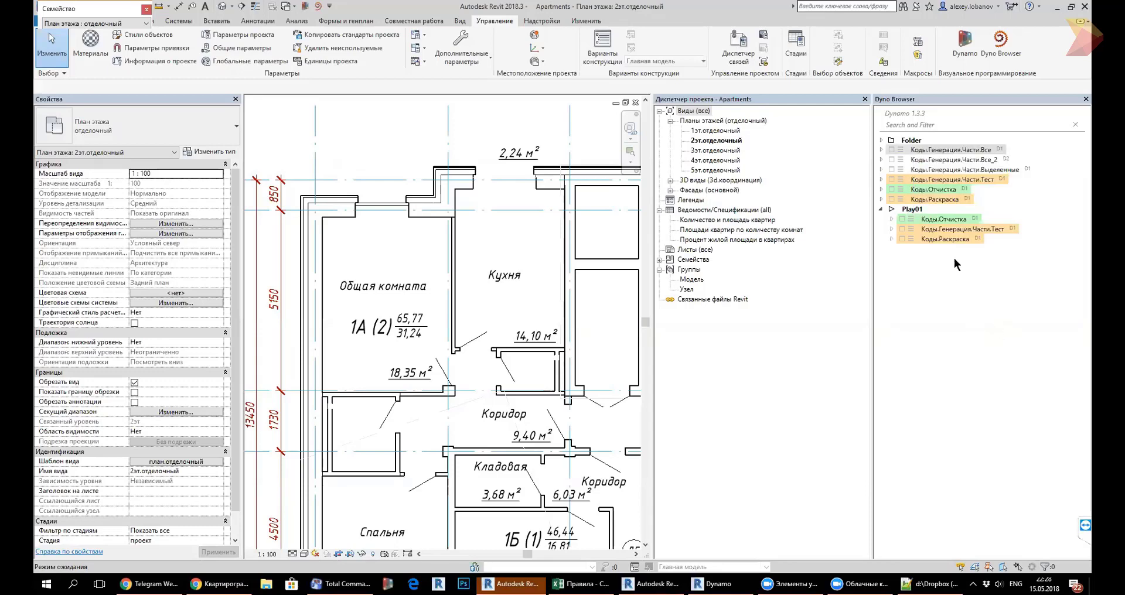
click(910, 209)
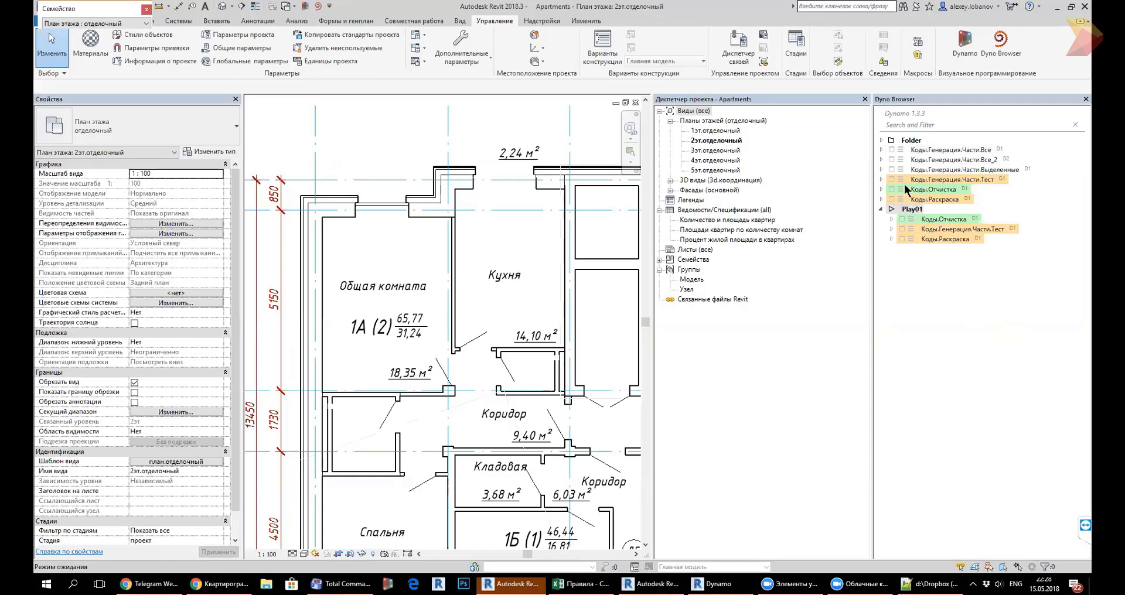
click(913, 191)
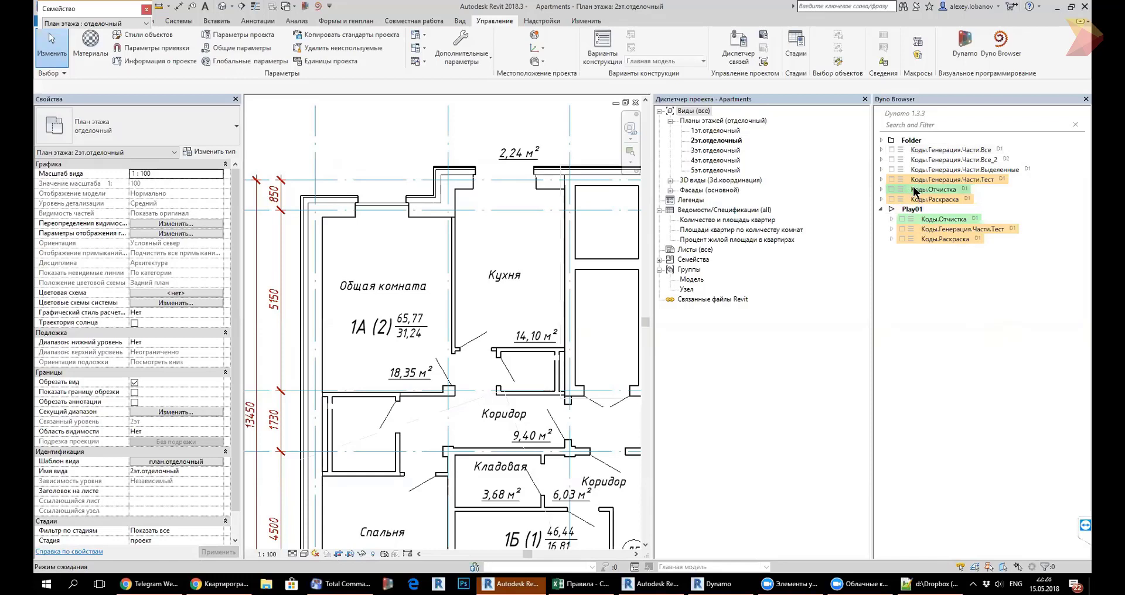
click(910, 140)
click(535, 22)
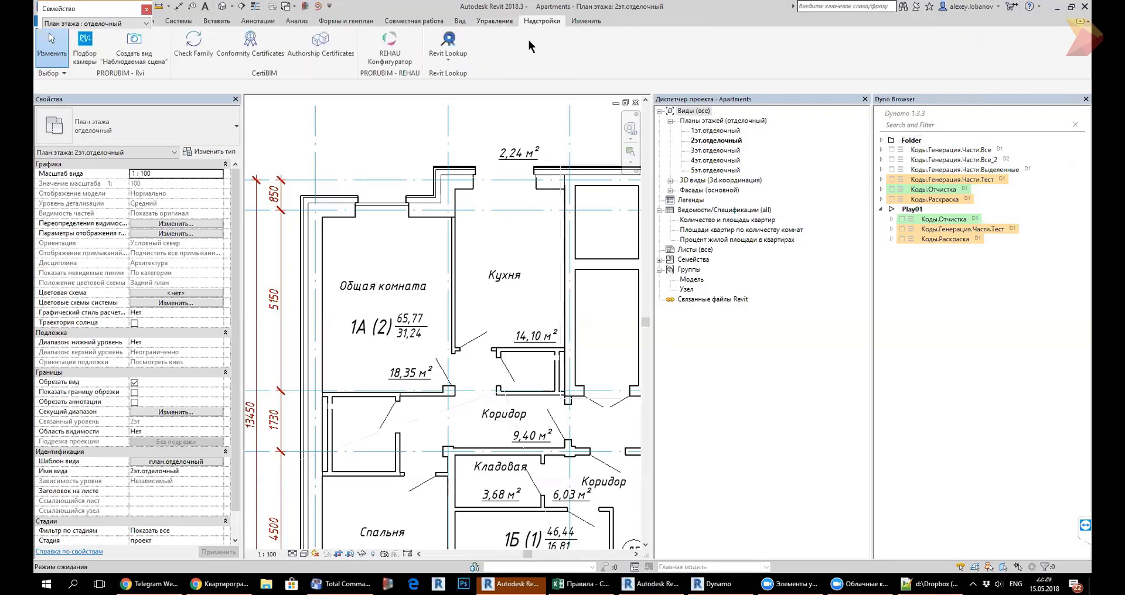
click(484, 22)
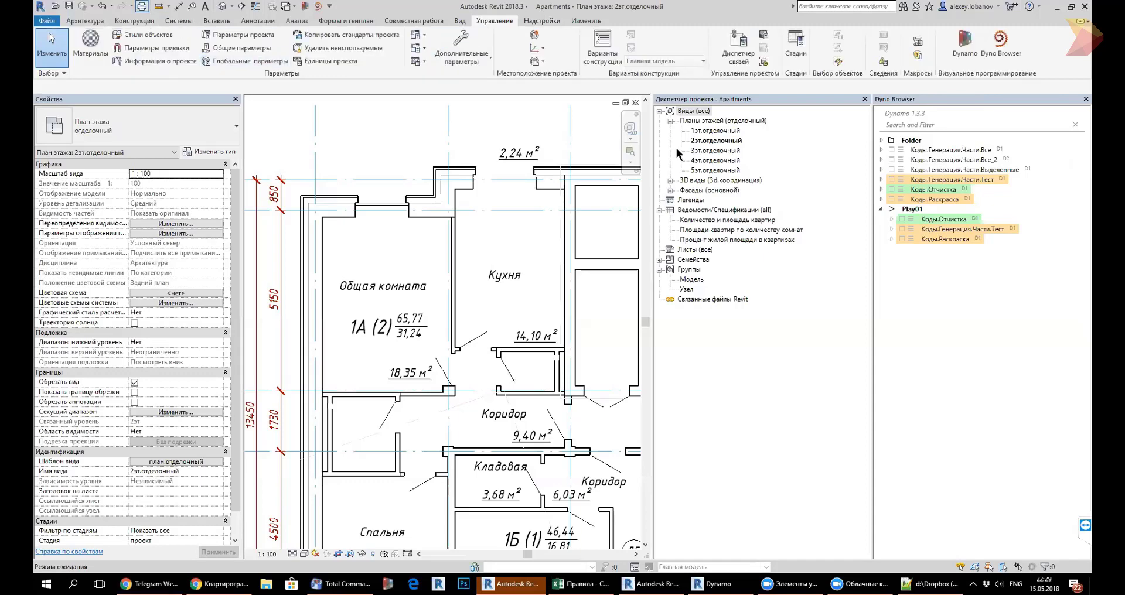
Open and close the Dyno buttons file, then return to the Квартирография 1.1 page in Chrome.
right_click(926, 285)
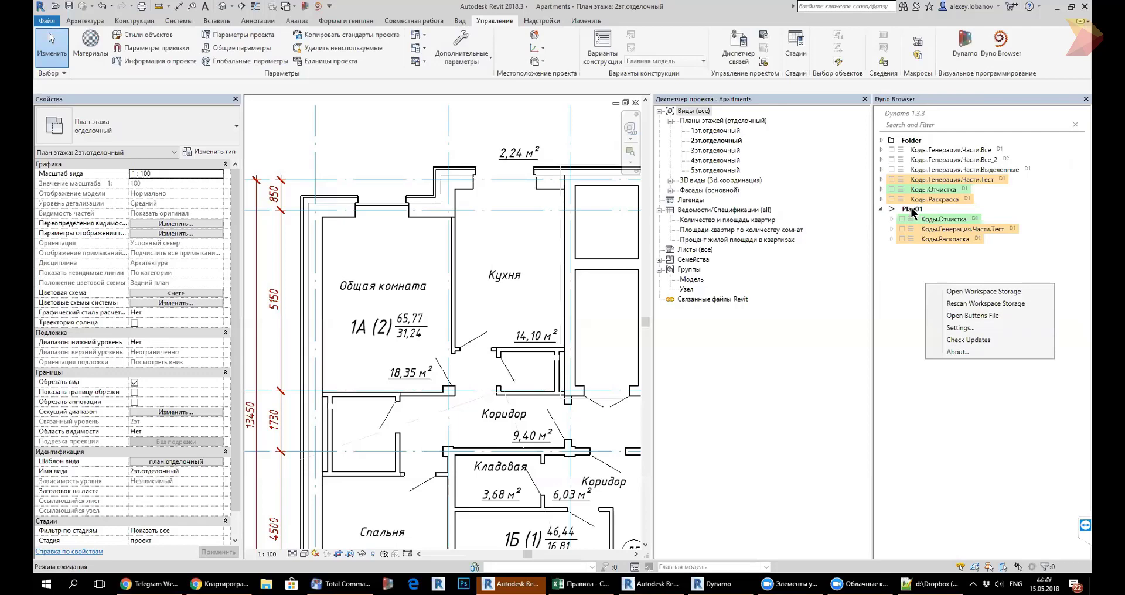
right_click(923, 299)
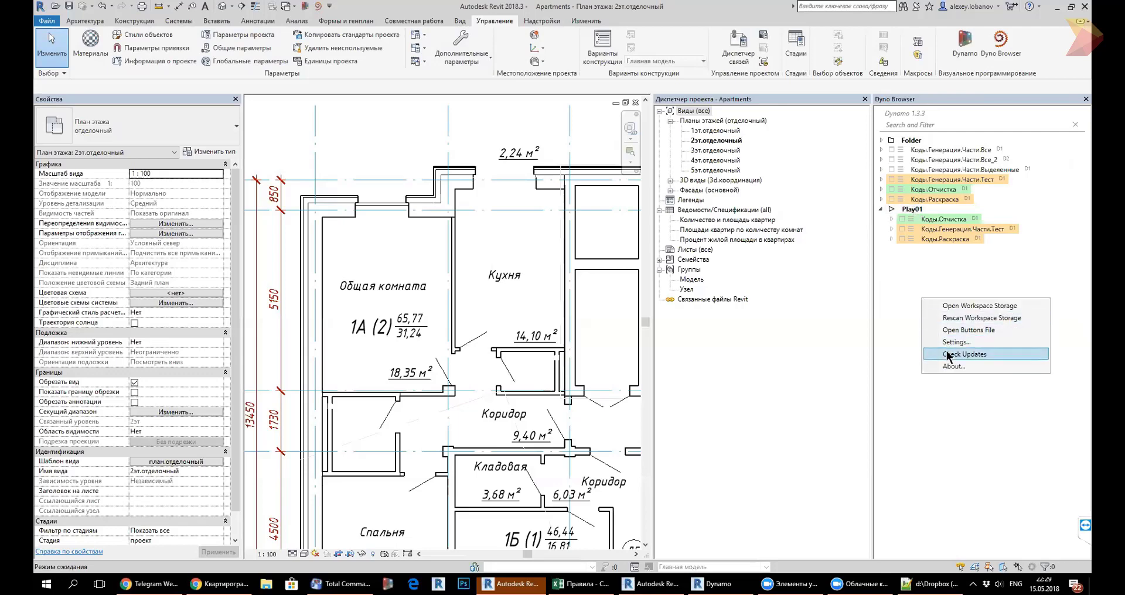
click(950, 331)
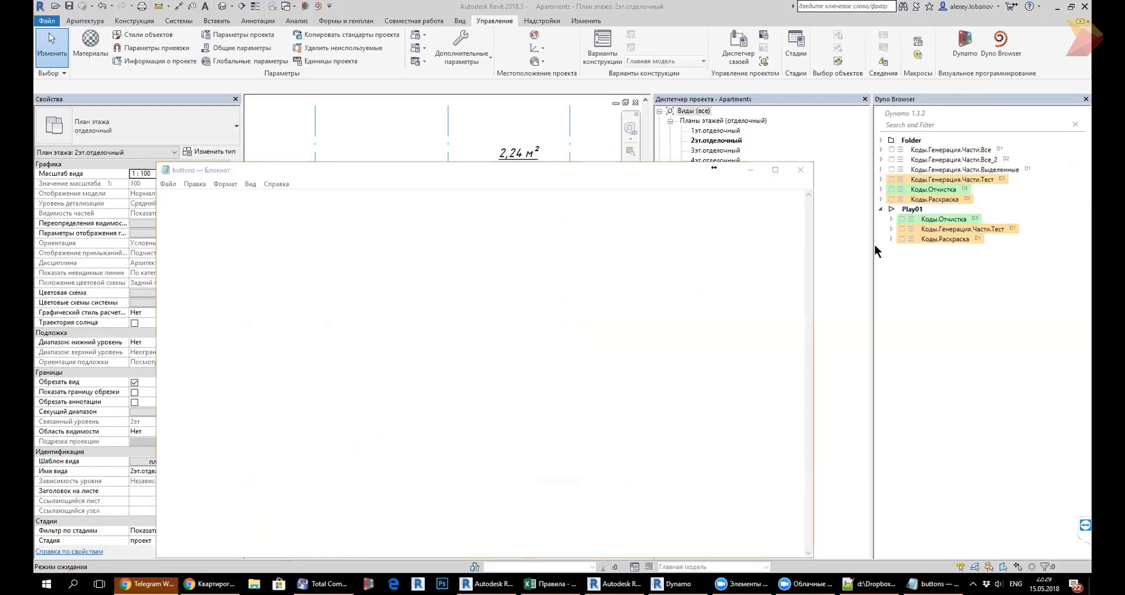
click(801, 171)
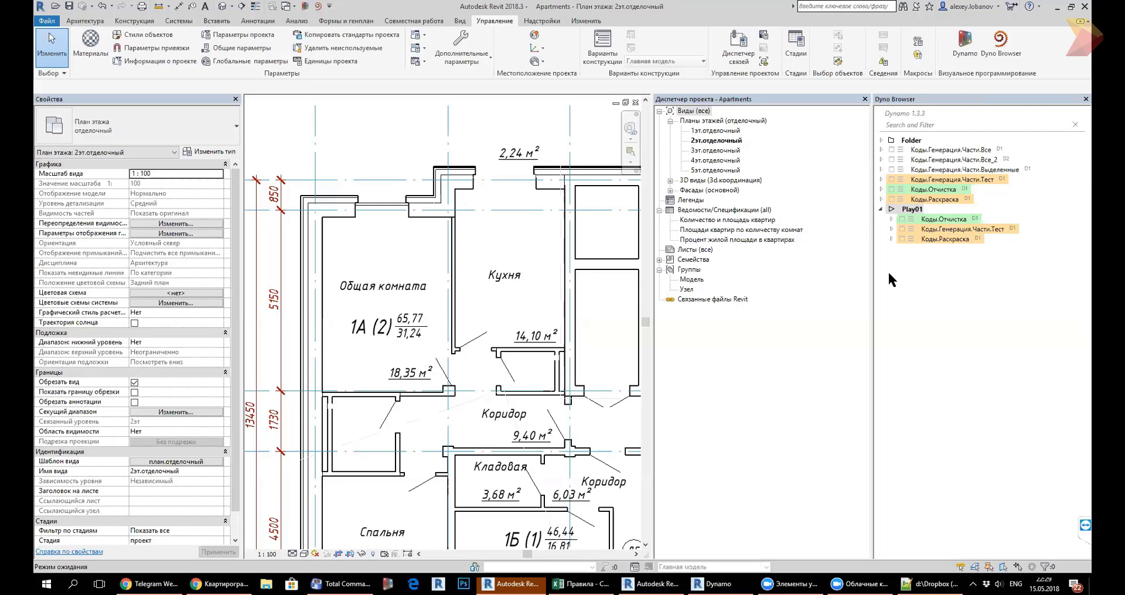
click(218, 584)
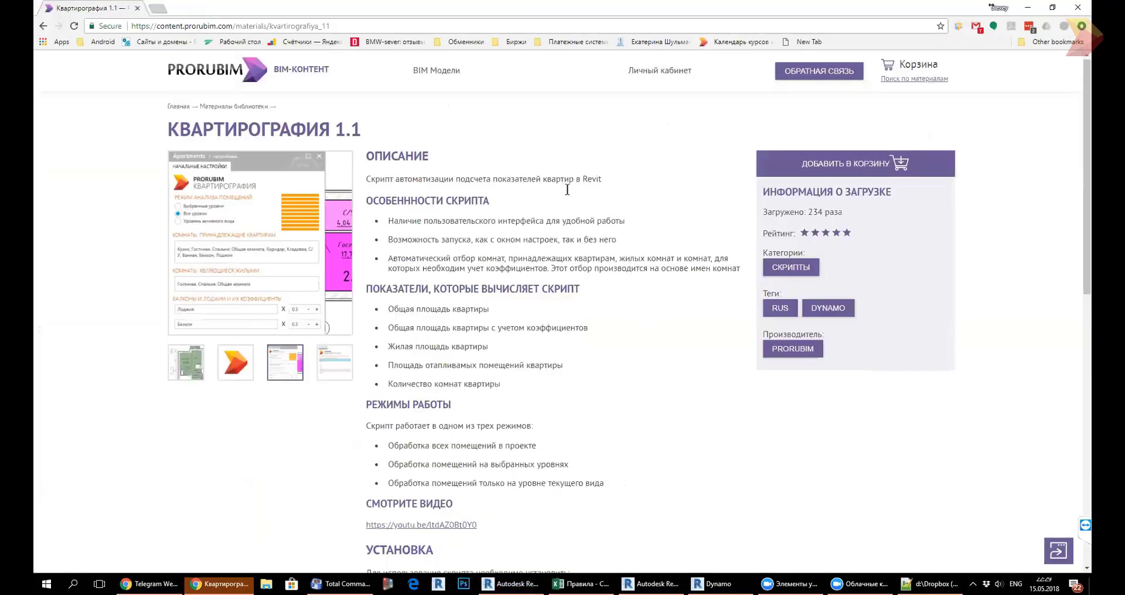
Open the Dyno 0.7 product page from the PRORUBIM library's DYNO&DYNAMO category.
scroll(305, 164, up, 1)
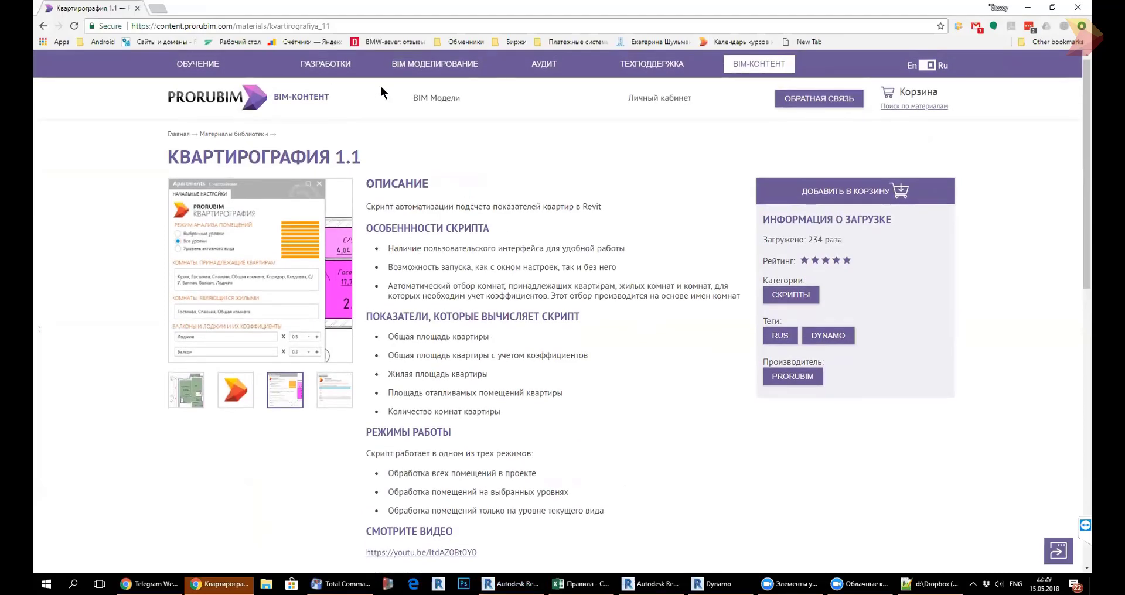
click(445, 98)
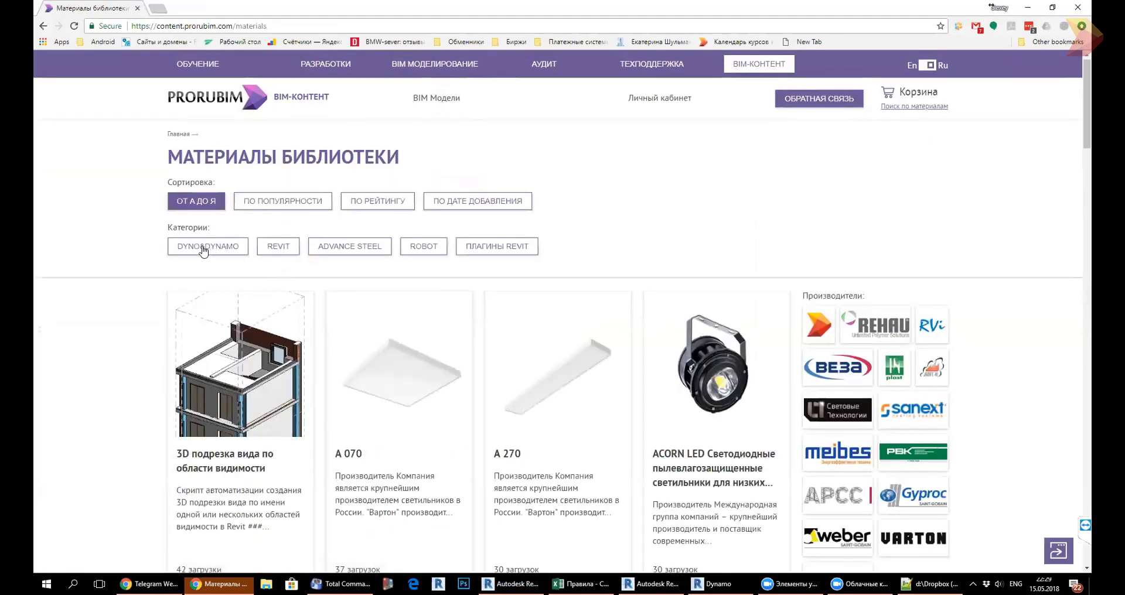
click(217, 250)
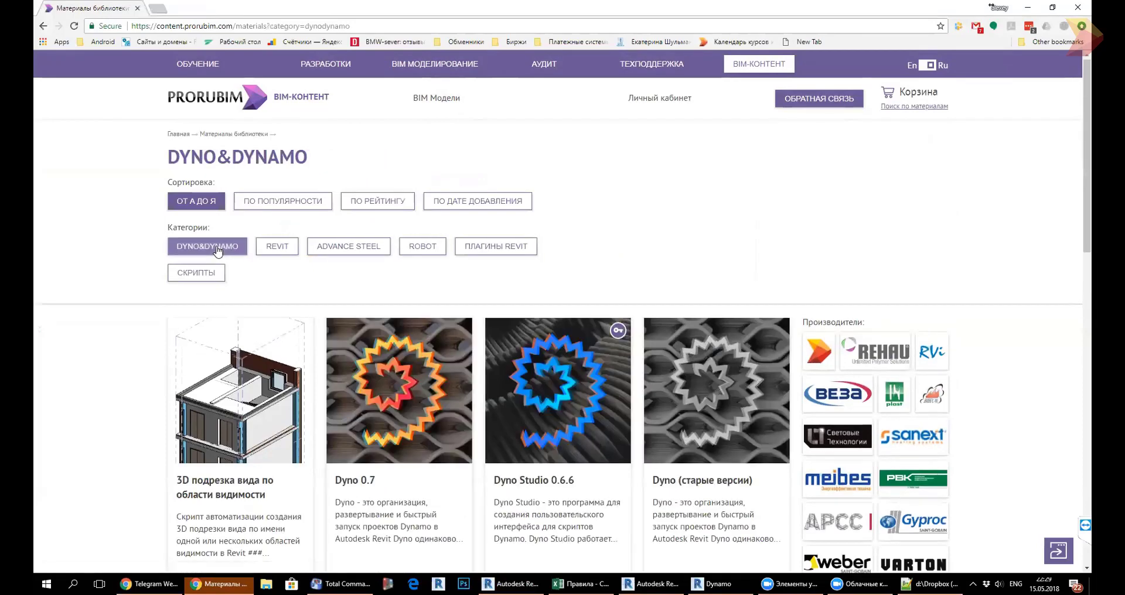
click(368, 481)
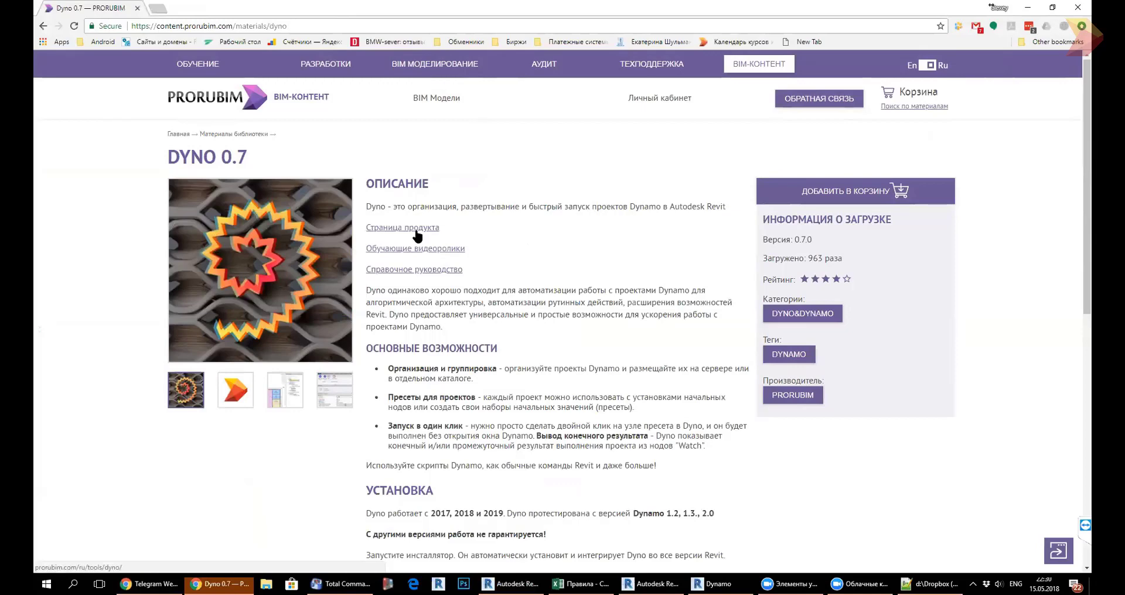
Read the Dyno reference manual down to Плейлисты and Кнопки на лентах, then minimize Chrome.
click(403, 271)
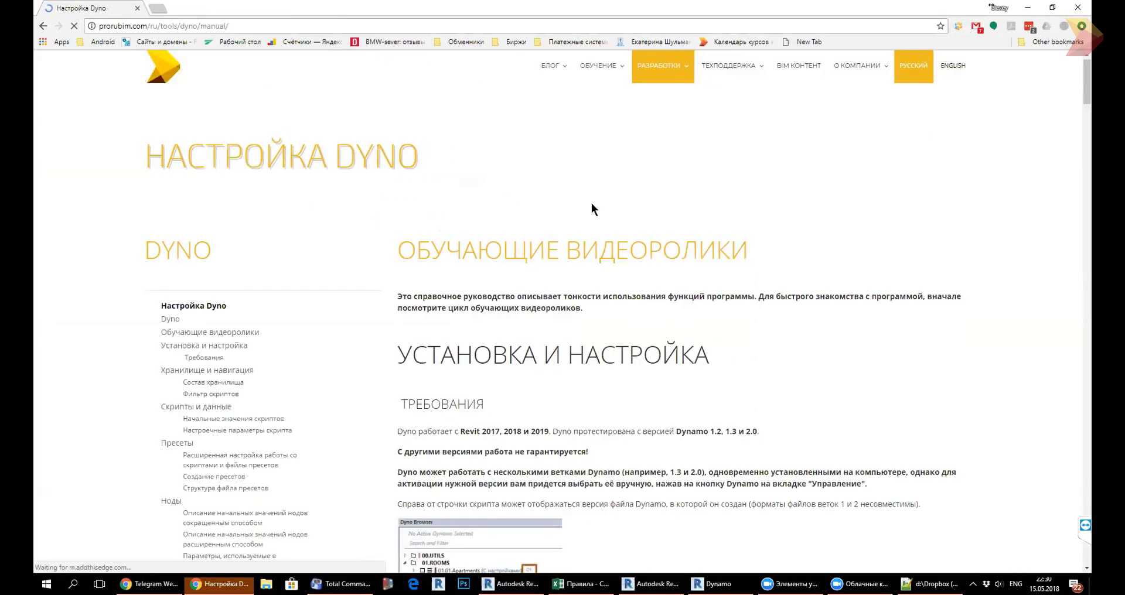
scroll(592, 209, down, 3)
scroll(592, 213, down, 10)
scroll(593, 212, down, 8)
scroll(593, 213, down, 8)
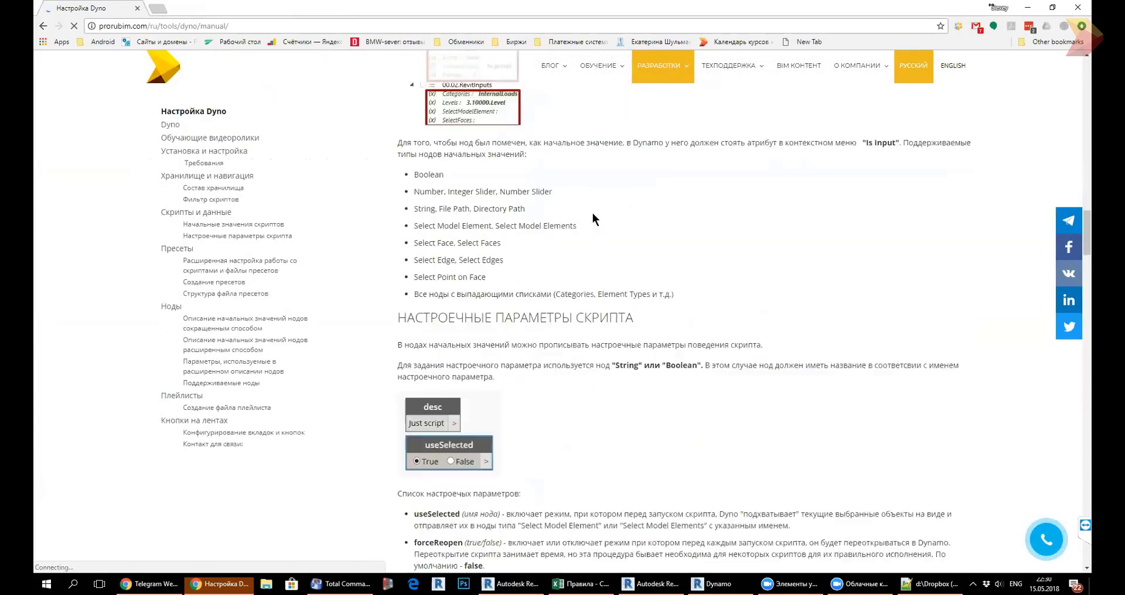
scroll(593, 213, down, 10)
scroll(592, 213, down, 5)
scroll(593, 214, down, 5)
scroll(593, 216, down, 4)
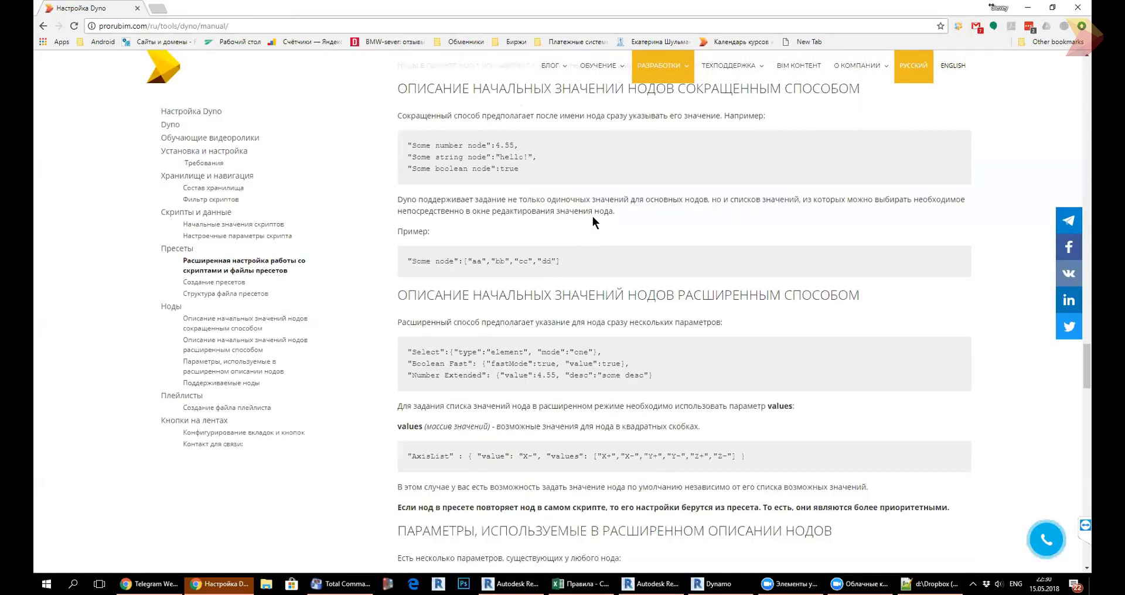
scroll(593, 216, down, 2)
scroll(593, 222, down, 5)
scroll(592, 219, down, 3)
scroll(593, 222, down, 6)
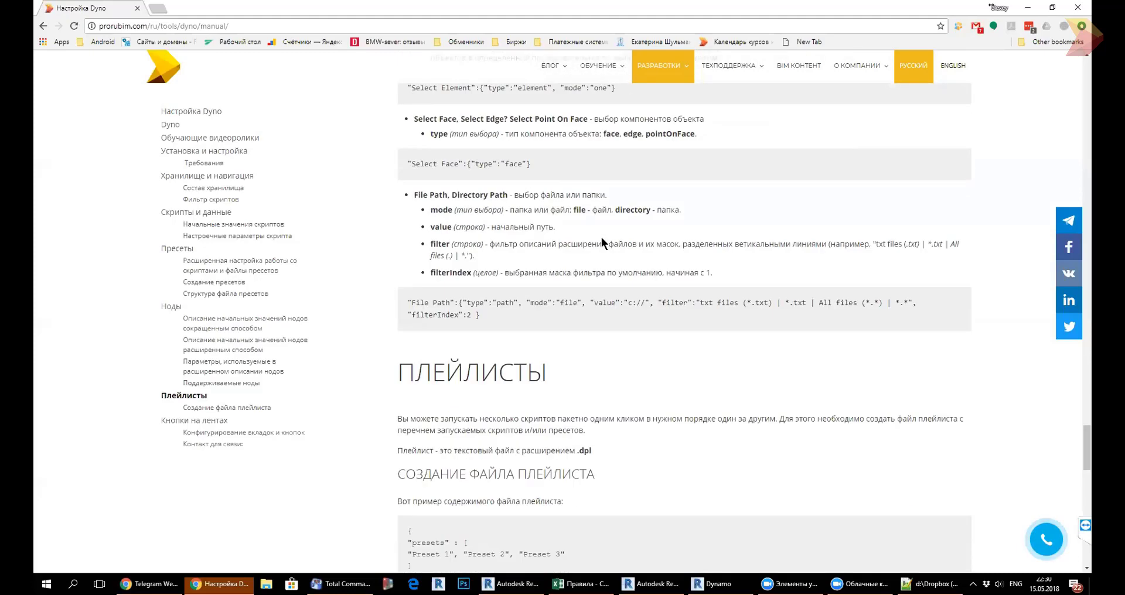
scroll(601, 237, down, 2)
scroll(602, 238, down, 5)
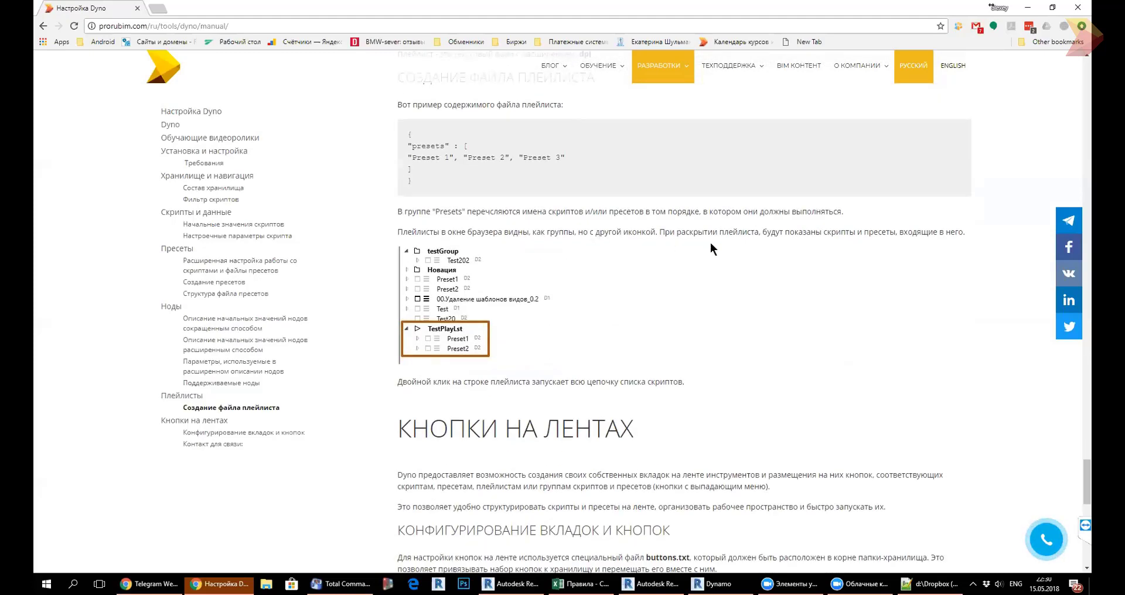
click(1028, 7)
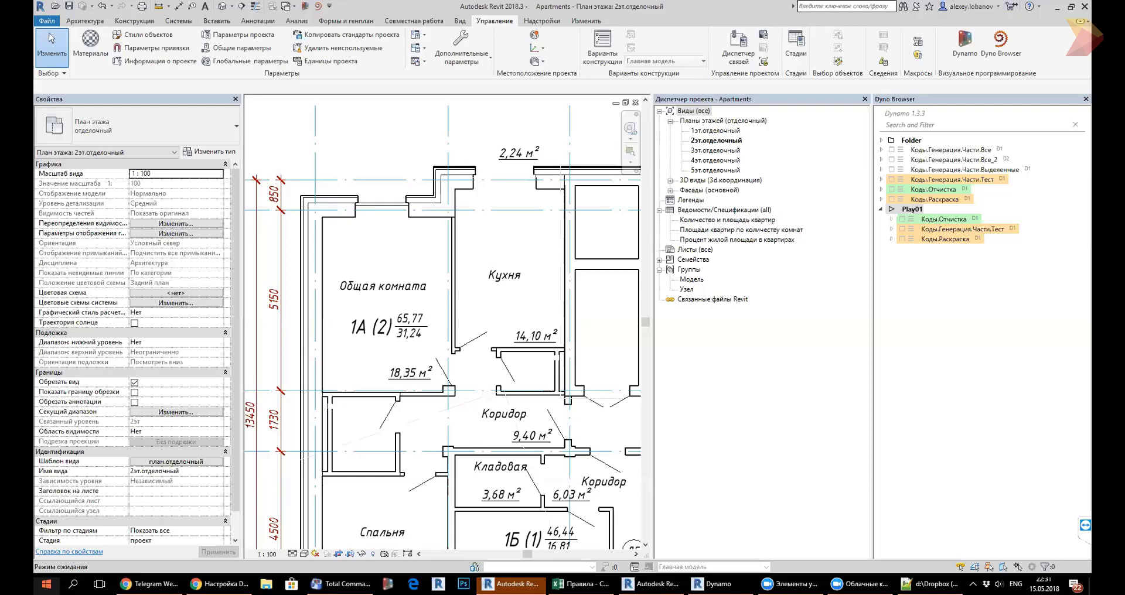
Launch Dyno Studio from the Start menu and dismiss the missing storage folder error.
click(47, 584)
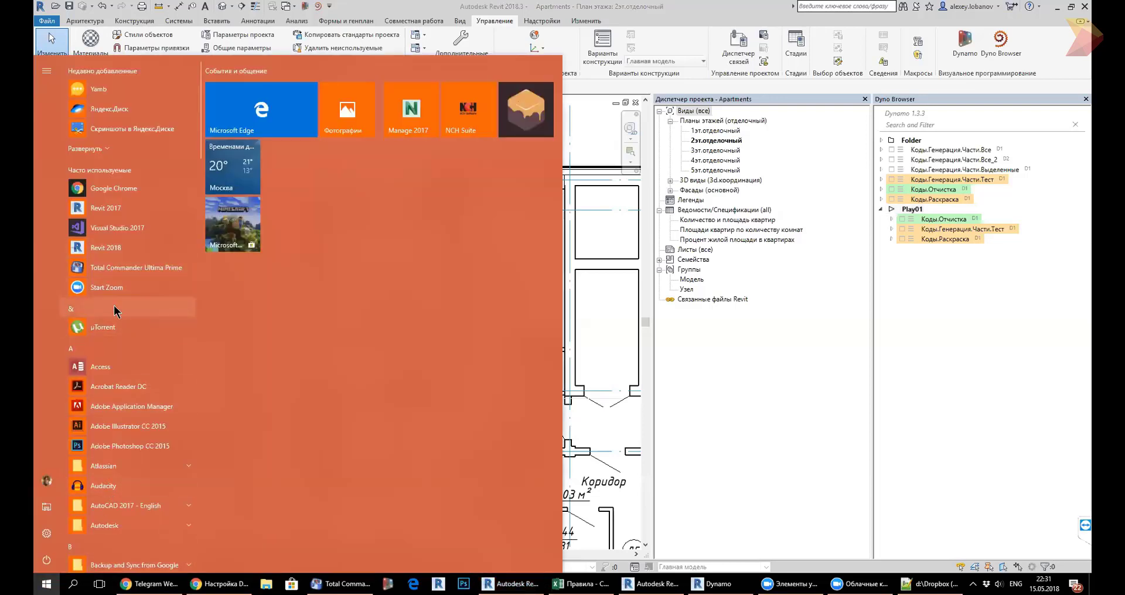
text(dyno)
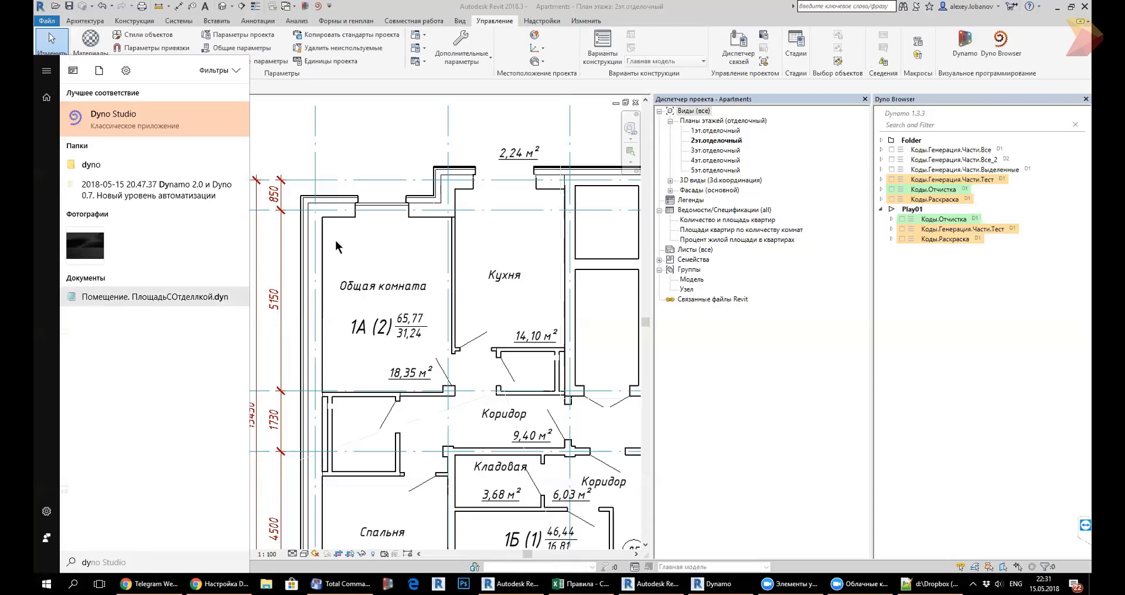
click(337, 243)
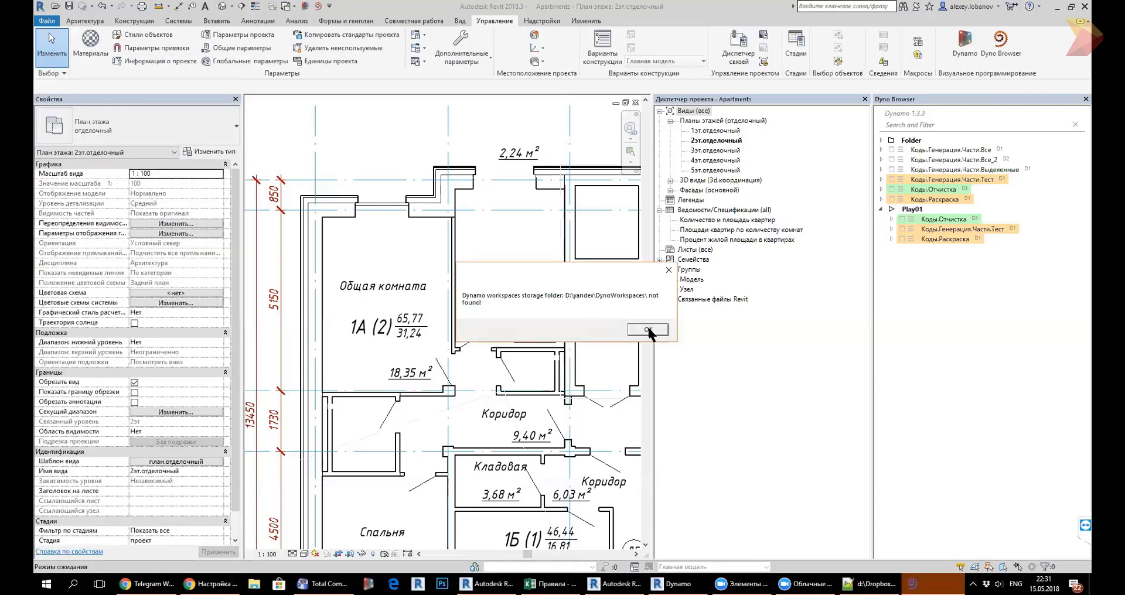
click(649, 331)
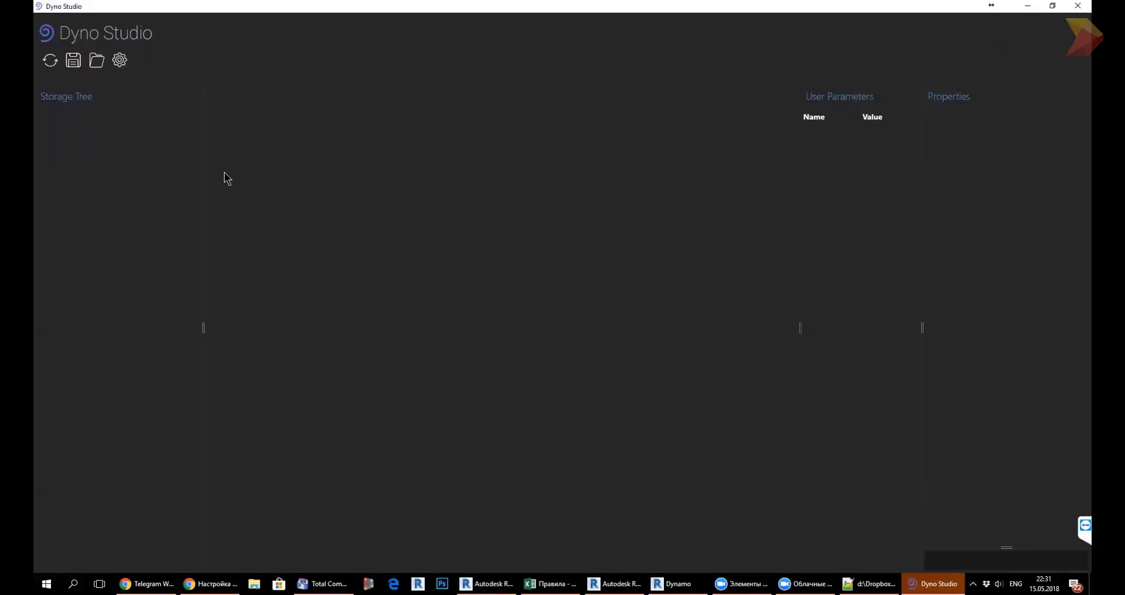
Change the Dyno Studio storage folder to D:\DynoScripts in Settings.
click(119, 60)
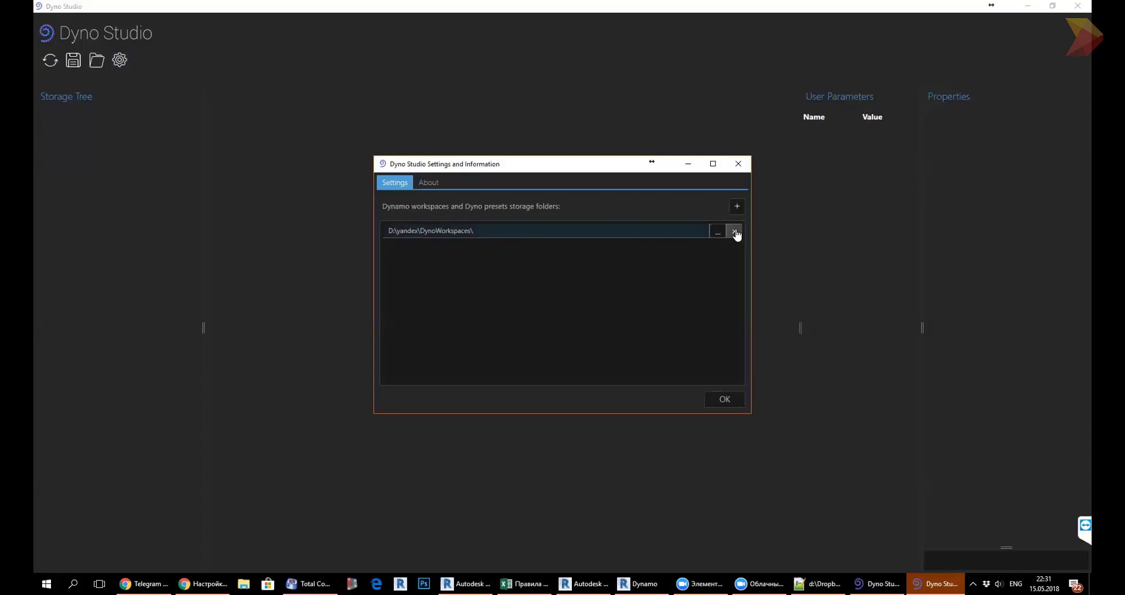
click(718, 231)
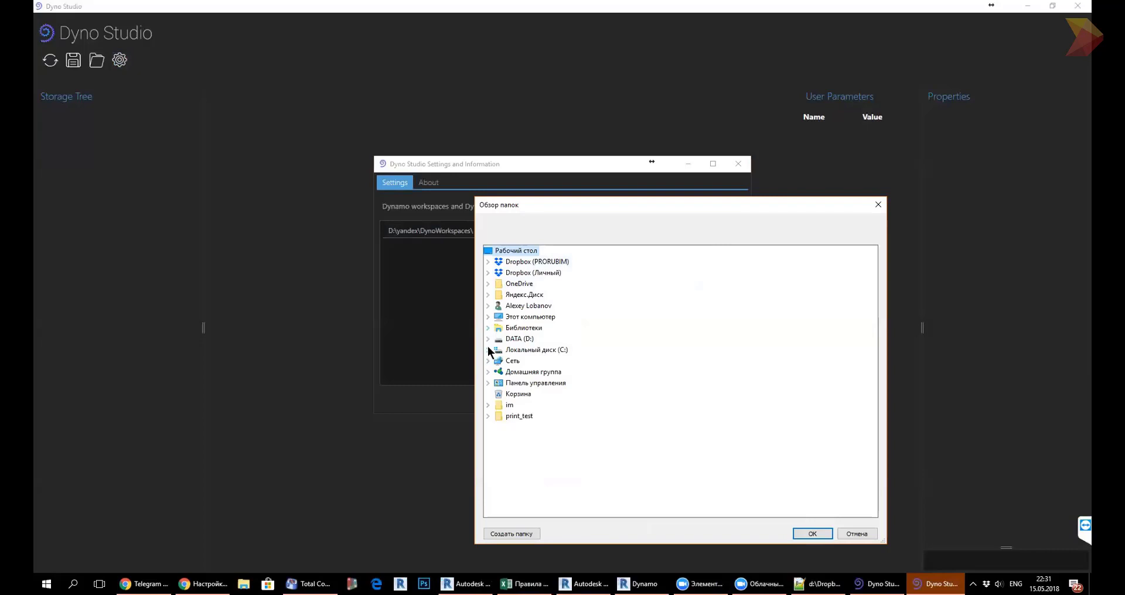
click(487, 338)
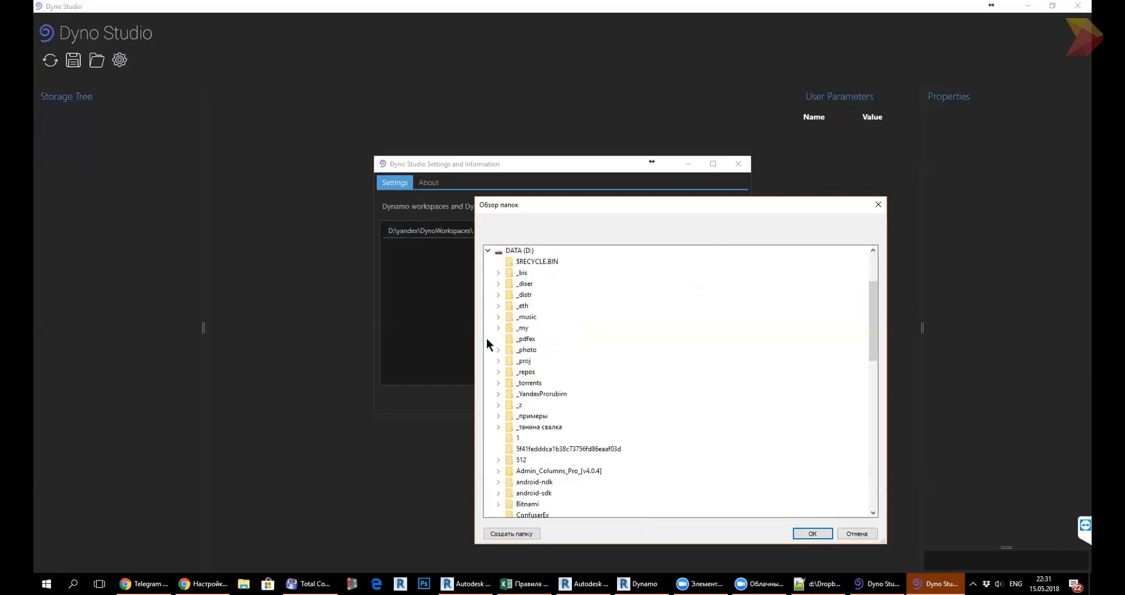
scroll(618, 325, down, 2)
scroll(616, 326, down, 1)
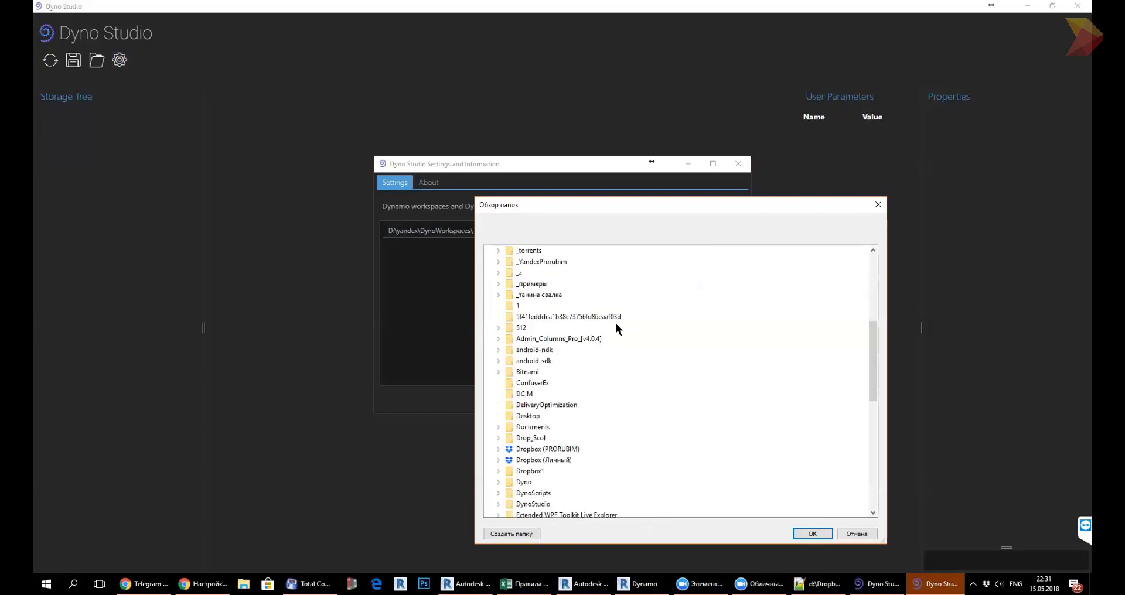
scroll(614, 352, down, 1)
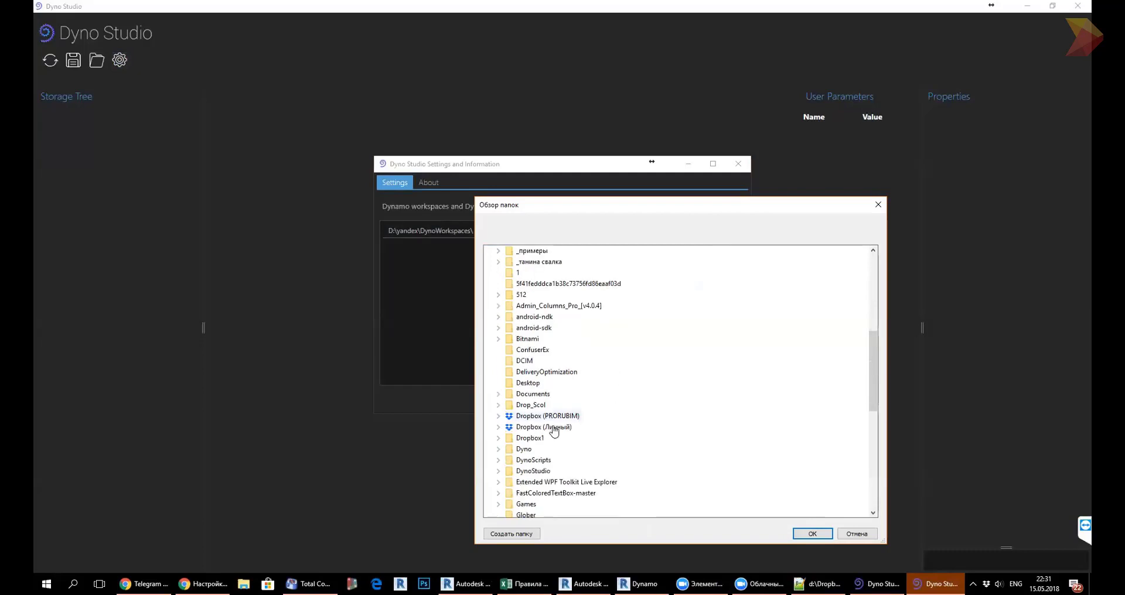
click(499, 460)
scroll(657, 427, down, 1)
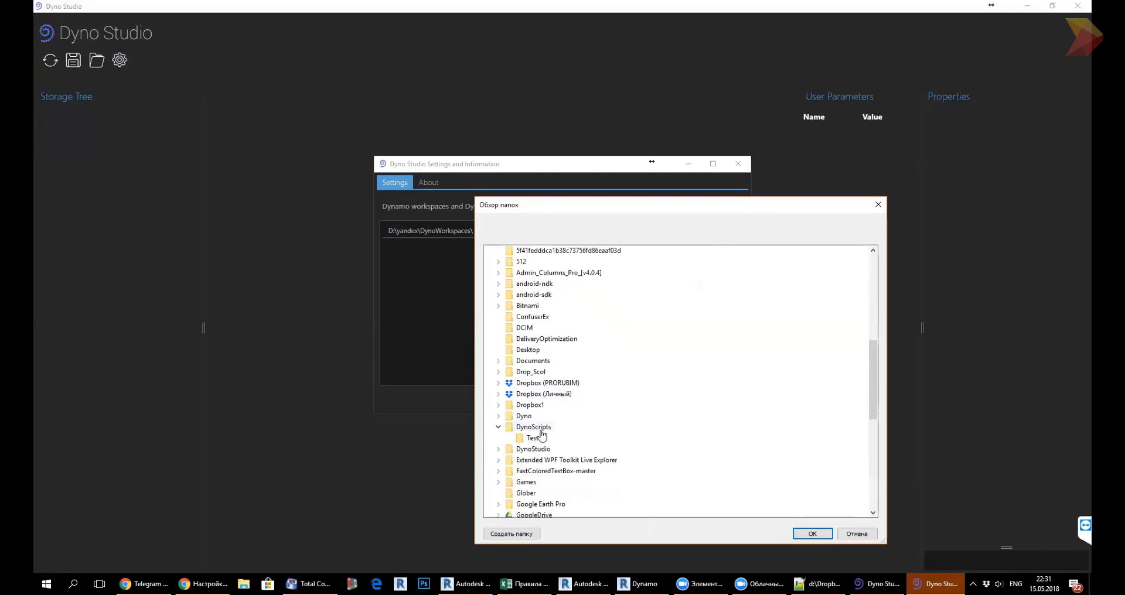
scroll(632, 423, down, 1)
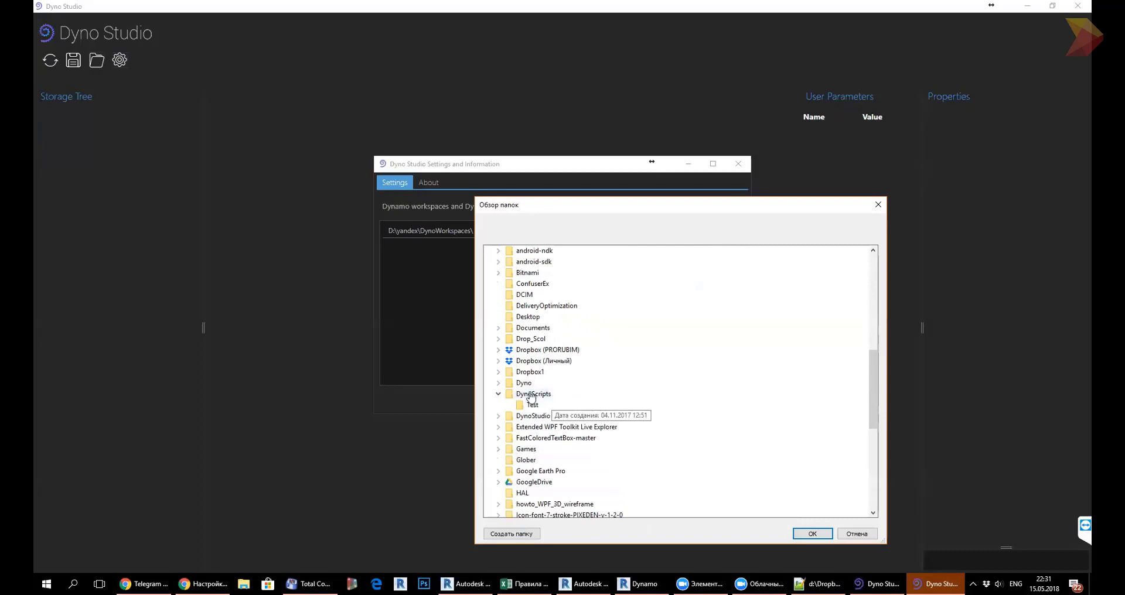
click(530, 394)
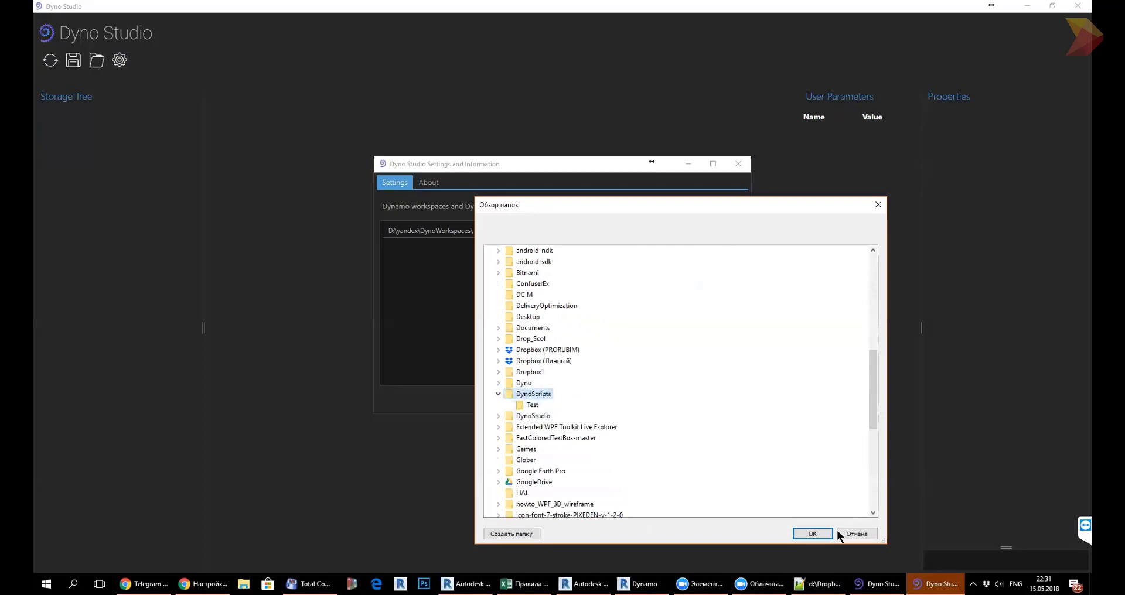
click(812, 534)
click(725, 399)
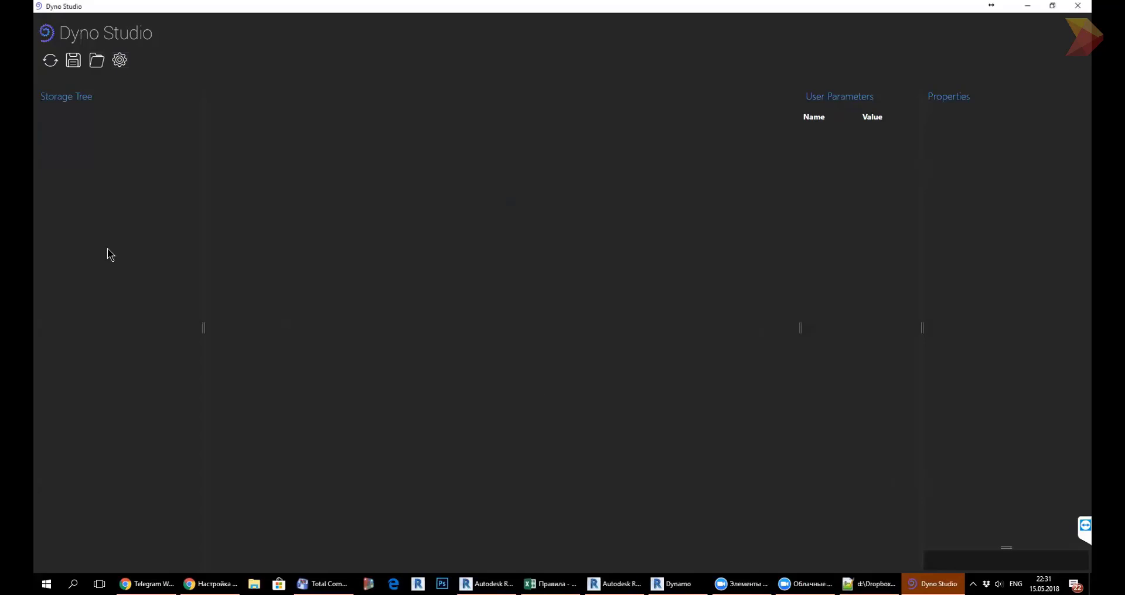
Refresh the storage tree, open the Test script's form (NumberBox, t = 5), and recheck the settings.
click(40, 59)
click(79, 124)
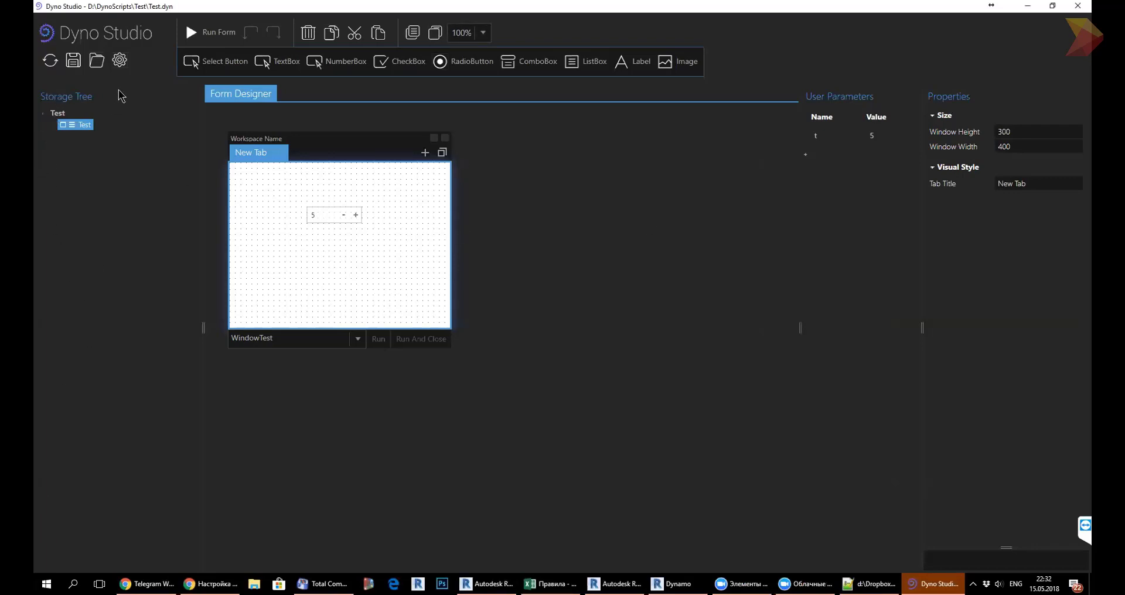
click(120, 60)
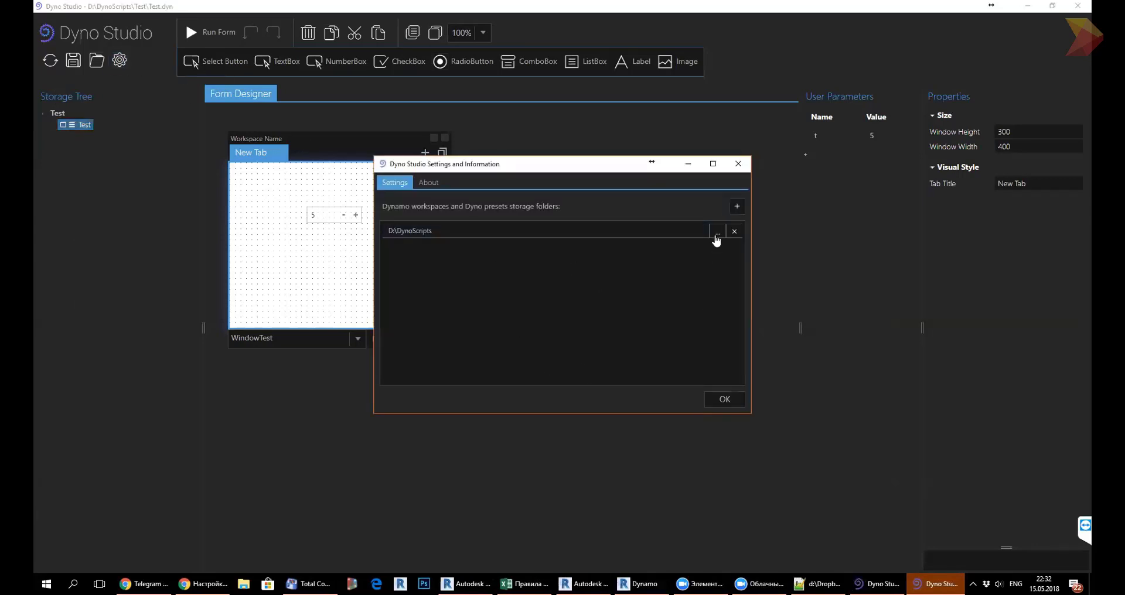
click(737, 165)
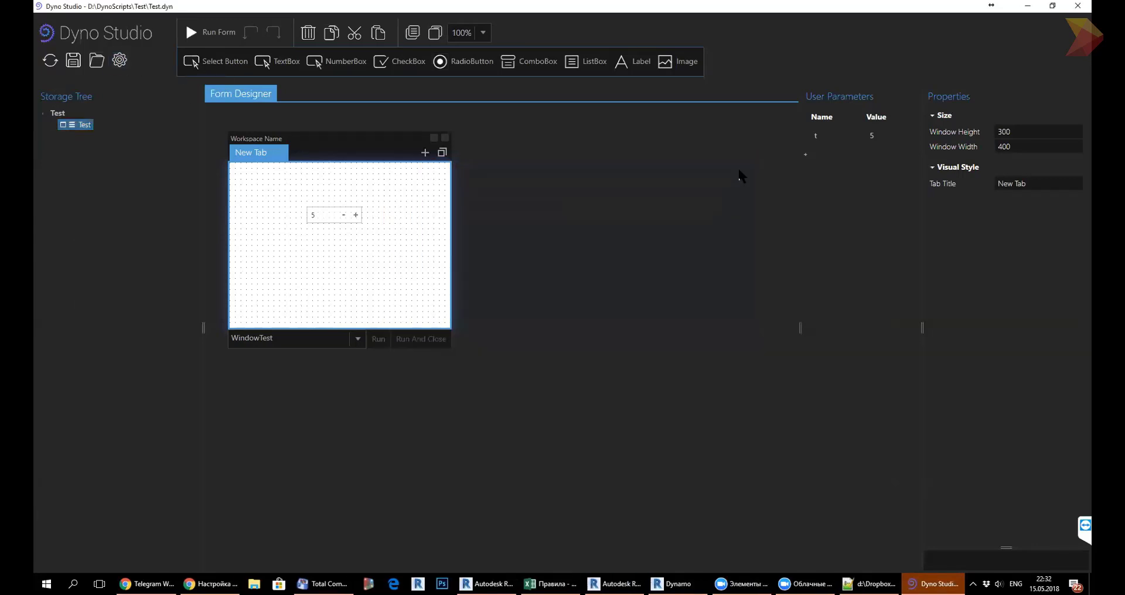
click(80, 124)
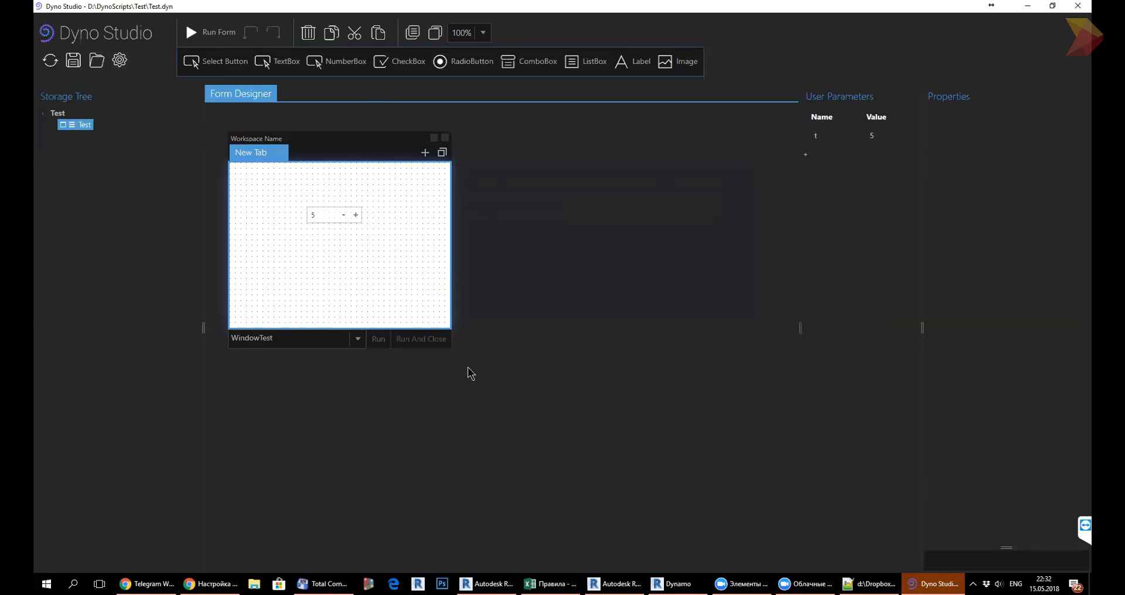
Move the number box up, then add a second NumberBox, a RadioButton and a 100×30 Button.
drag(337, 214, 306, 186)
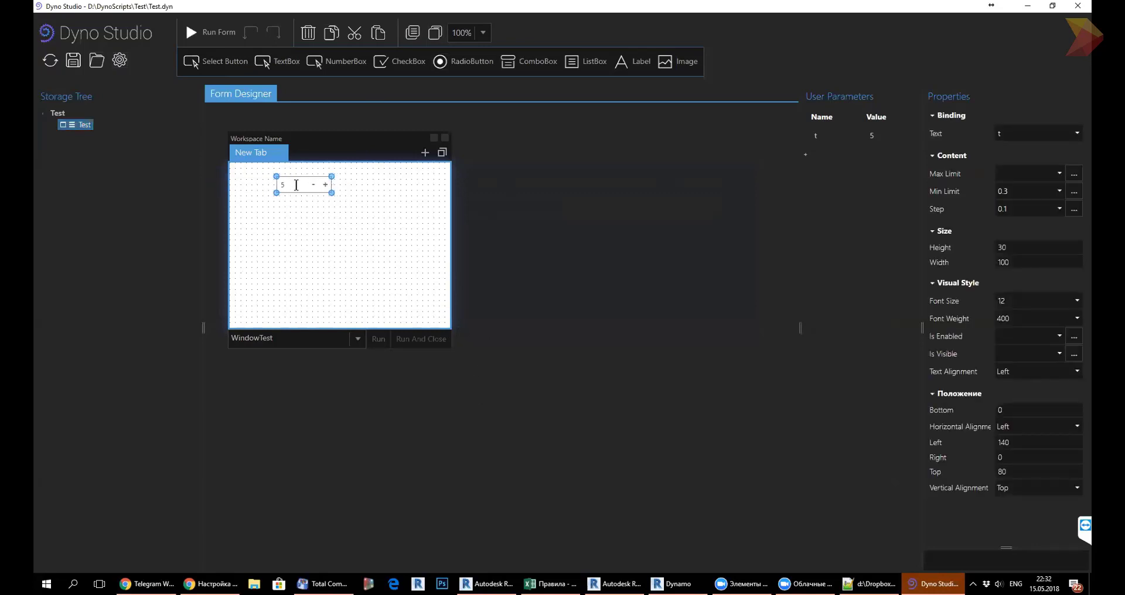
click(351, 61)
click(301, 256)
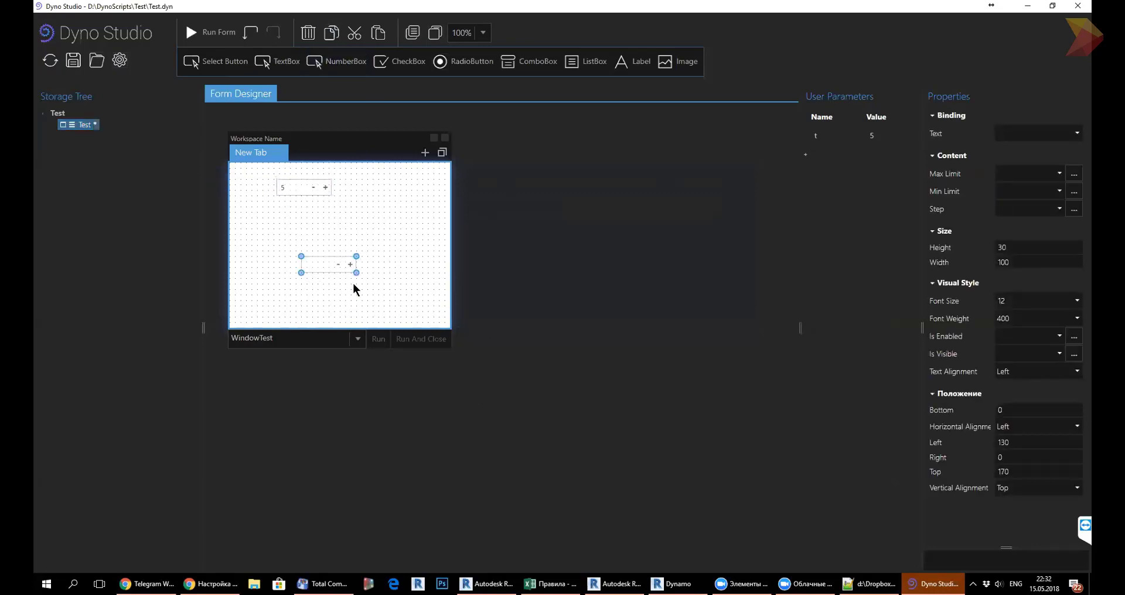
click(452, 61)
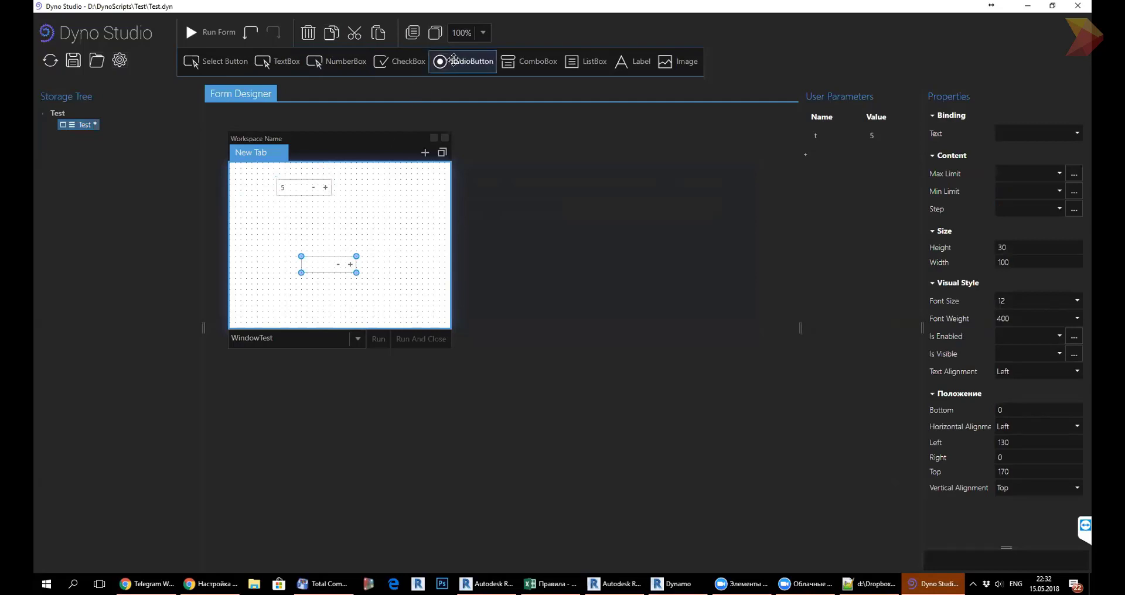
click(404, 211)
click(215, 61)
click(363, 297)
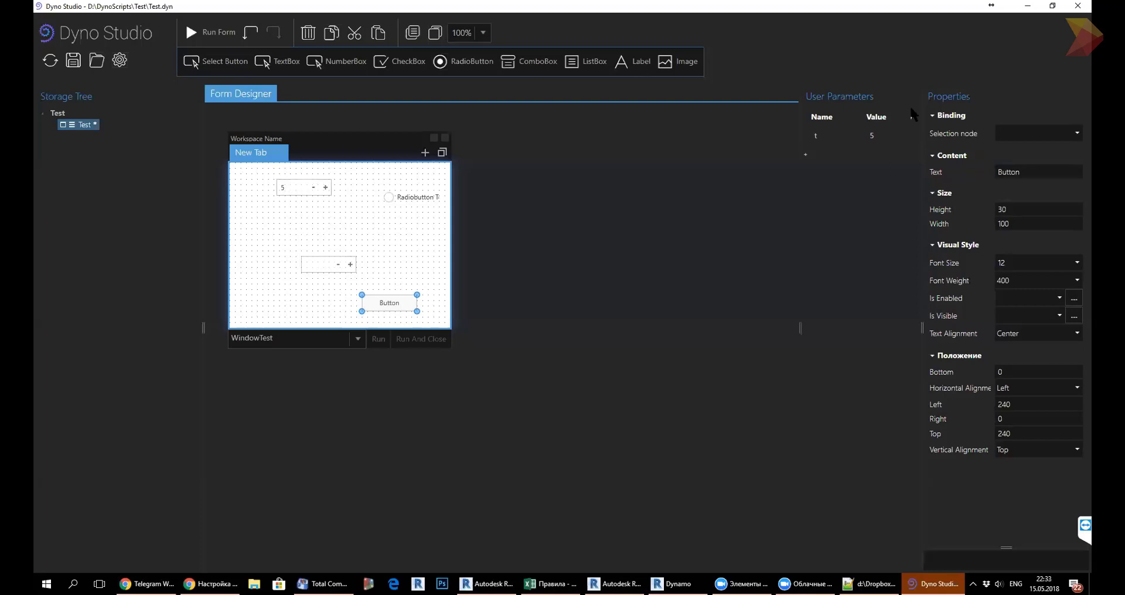
In Revit, check Коды.Отчистка's starting time under Play01, then collapse the Play01 playlist.
click(1028, 6)
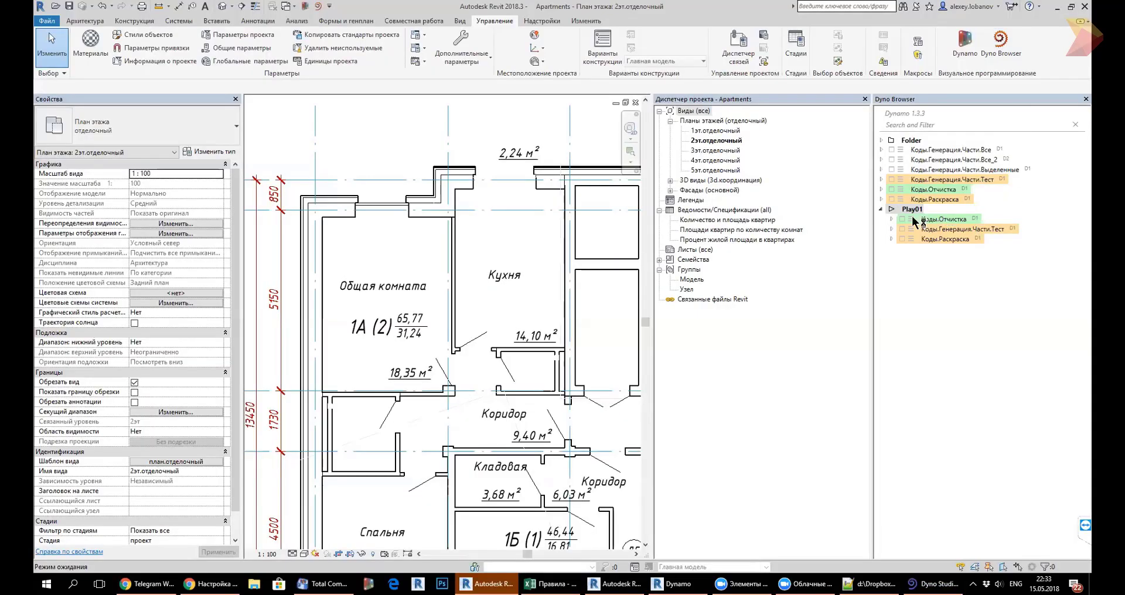
click(891, 219)
click(947, 228)
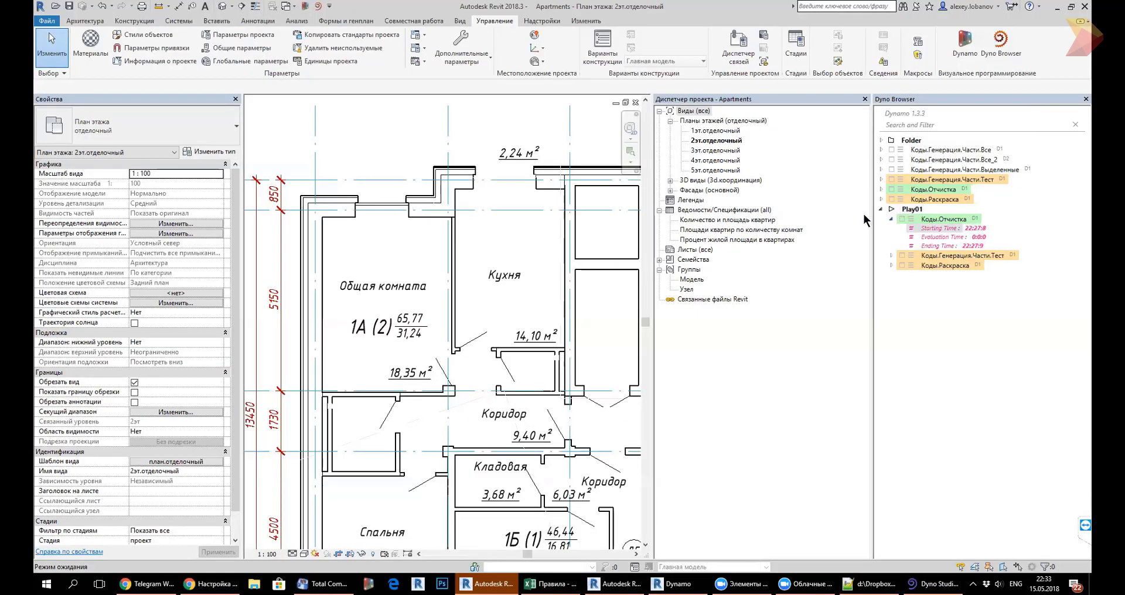
click(882, 210)
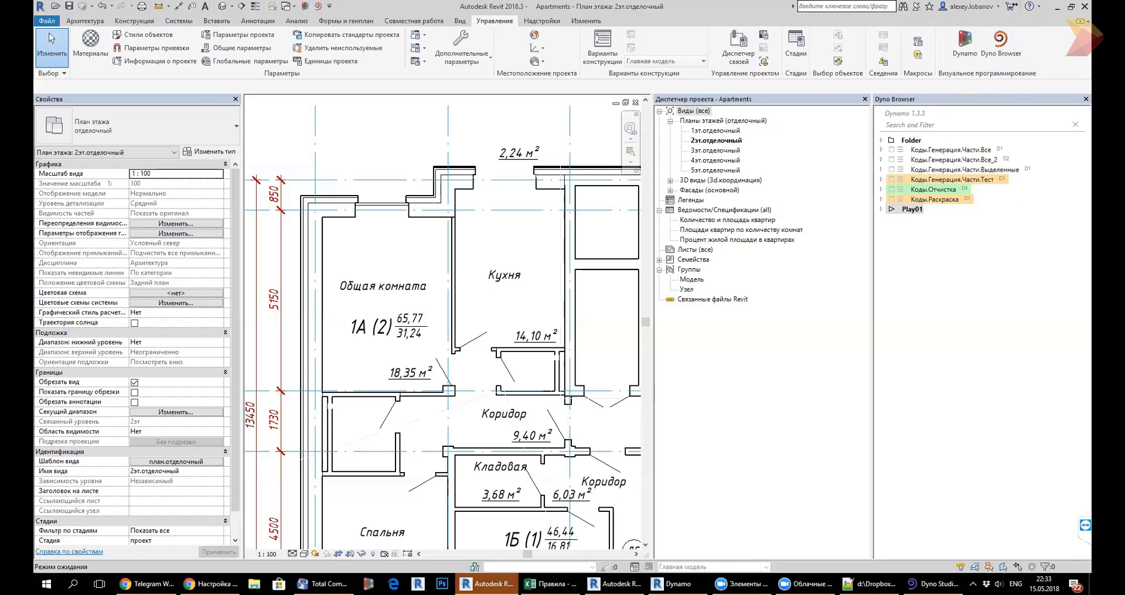
Show the form window's properties in Dyno Studio, then go to the Dyno manual in Chrome.
click(674, 584)
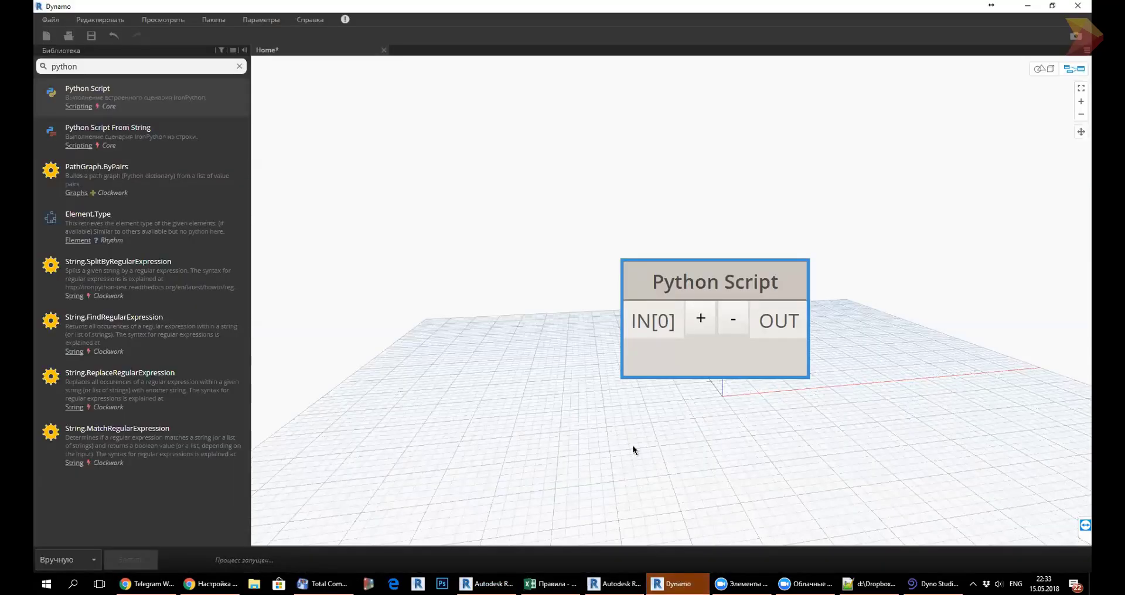
click(940, 582)
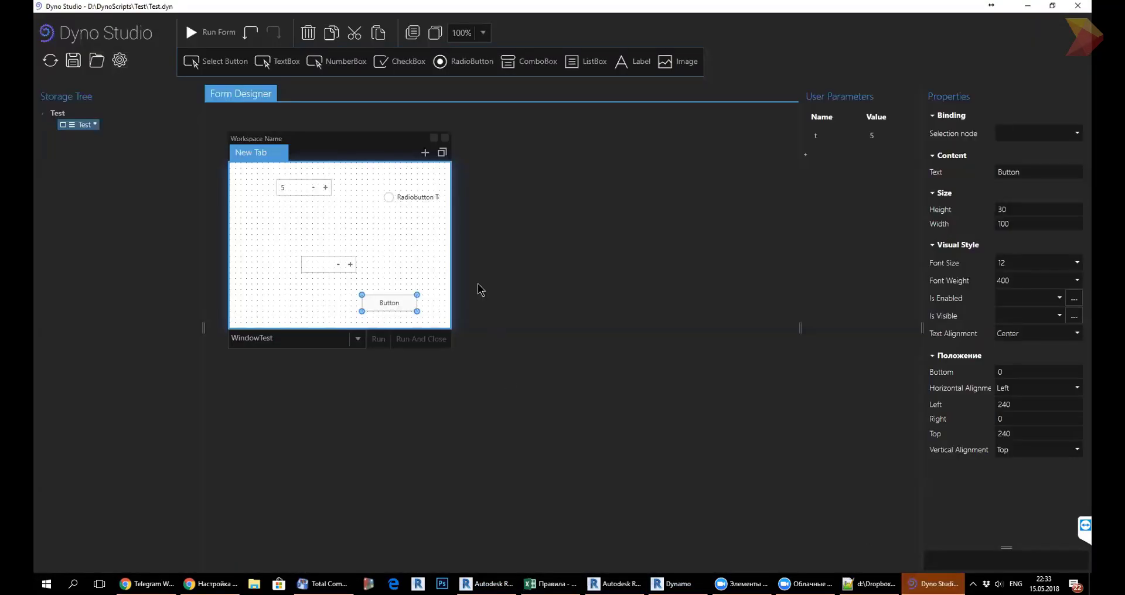
click(338, 149)
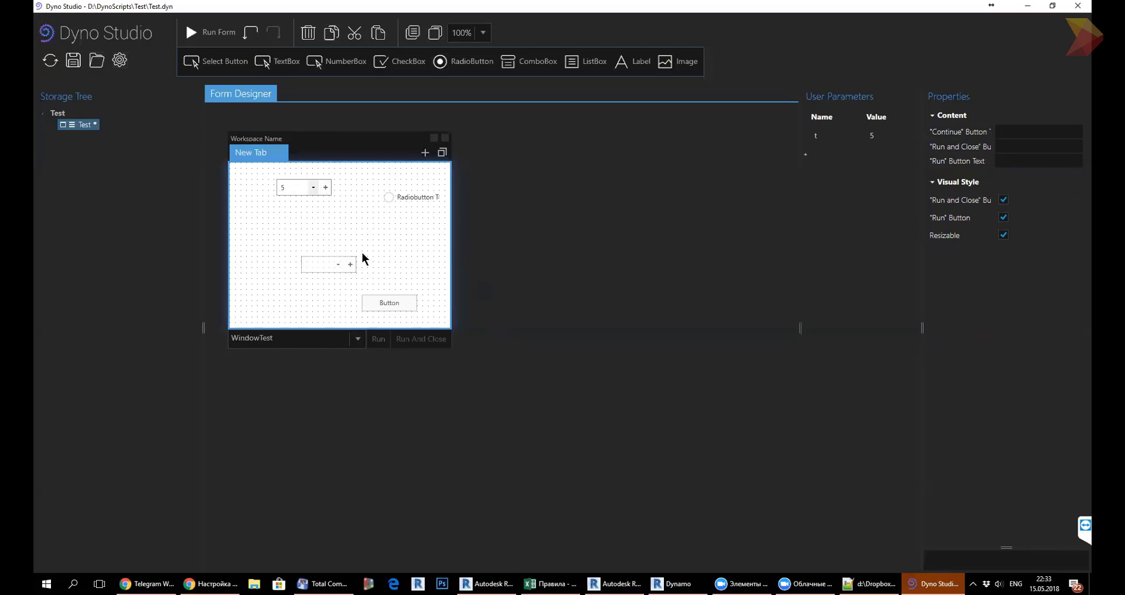
click(1027, 5)
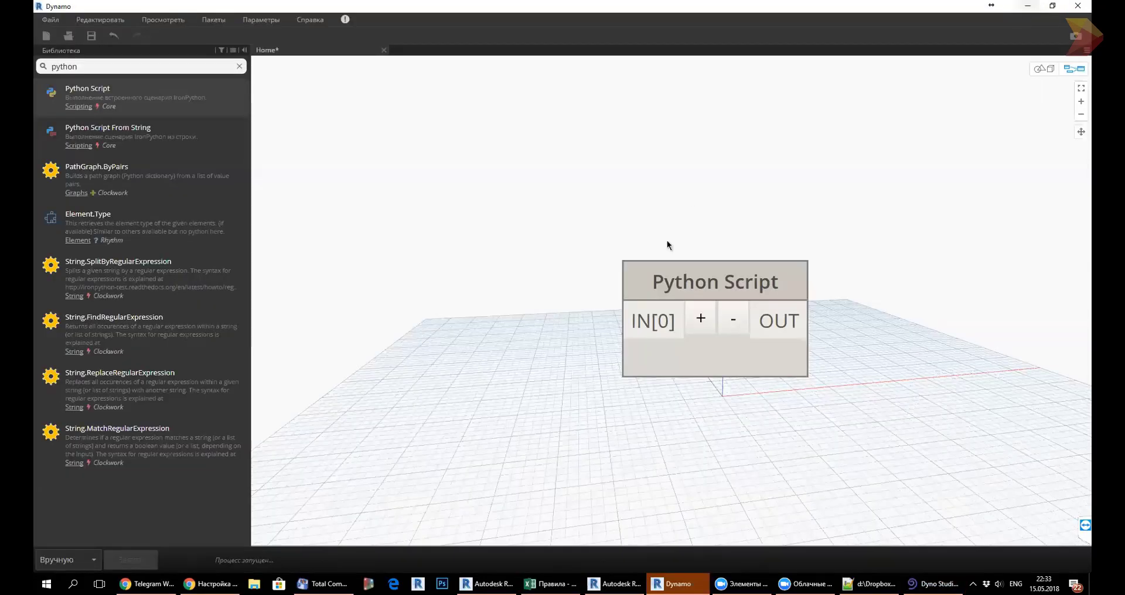
mouse_move(211, 583)
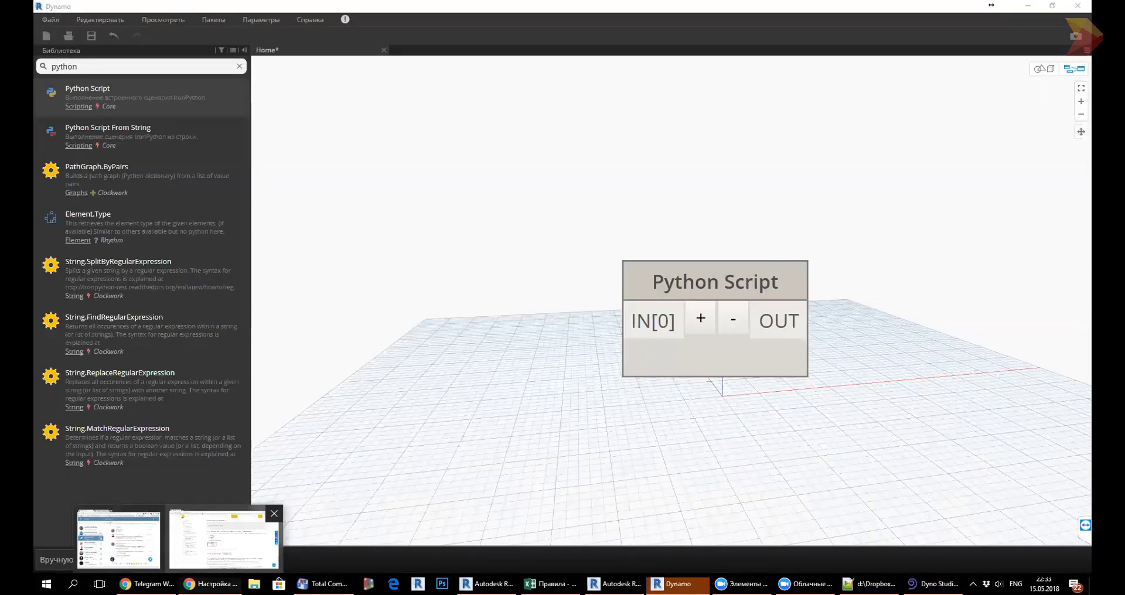
click(222, 539)
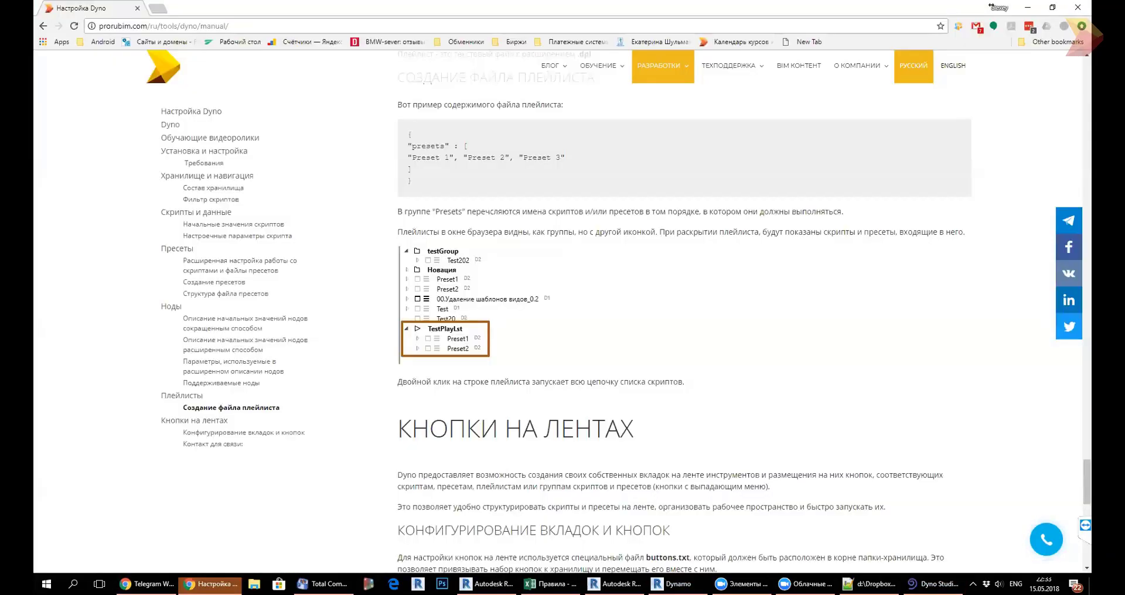
Go back to the materials page, open the Квартирография 1.1 script page, then its YouTube demo video.
click(44, 27)
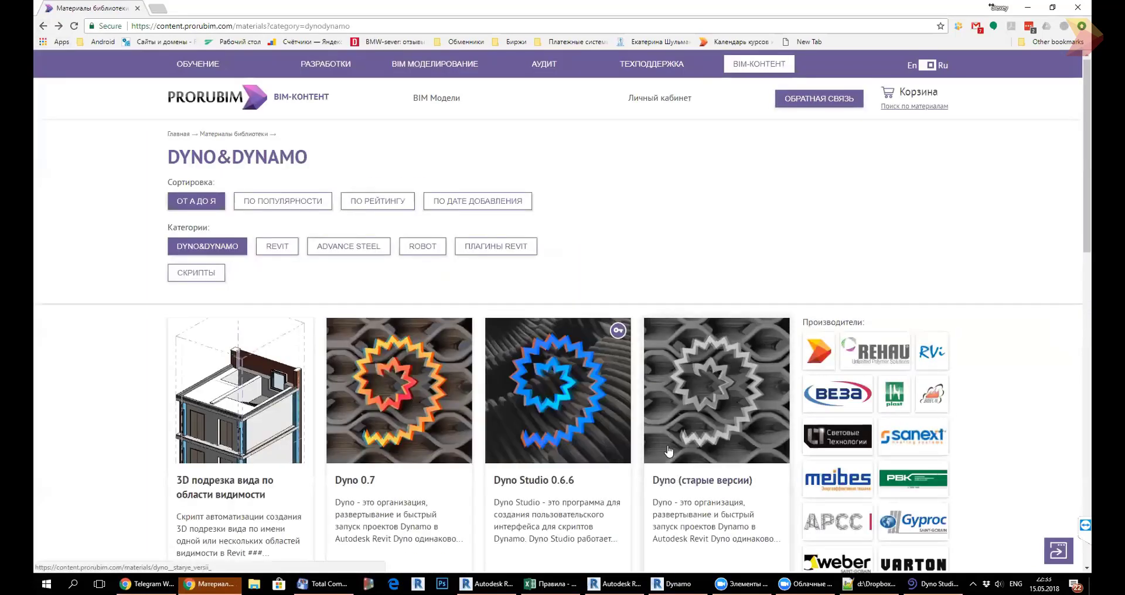
scroll(668, 452, down, 6)
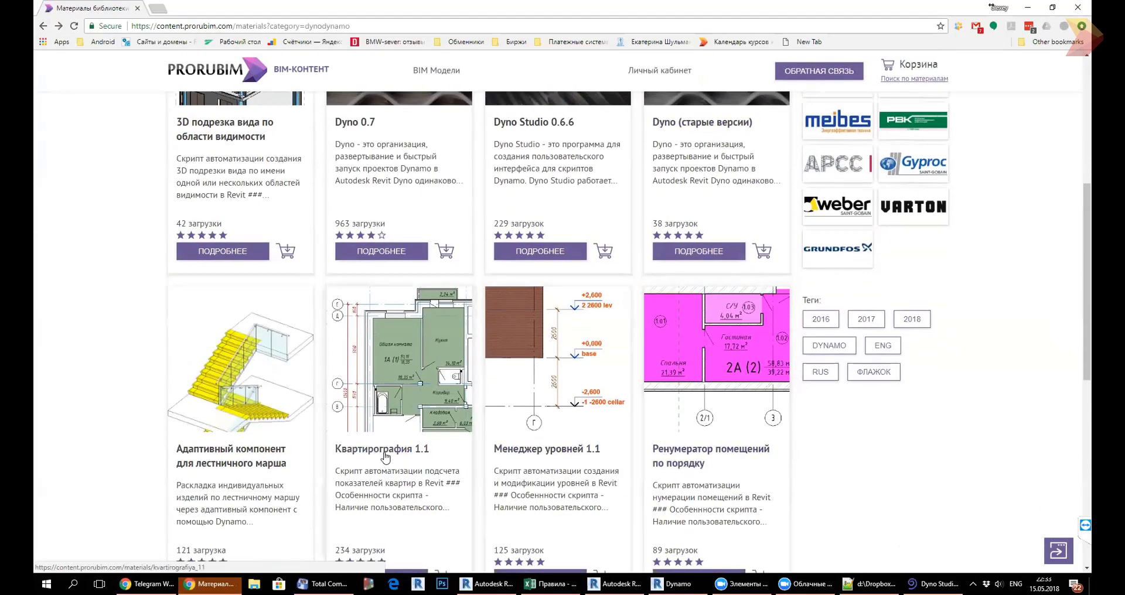
click(385, 452)
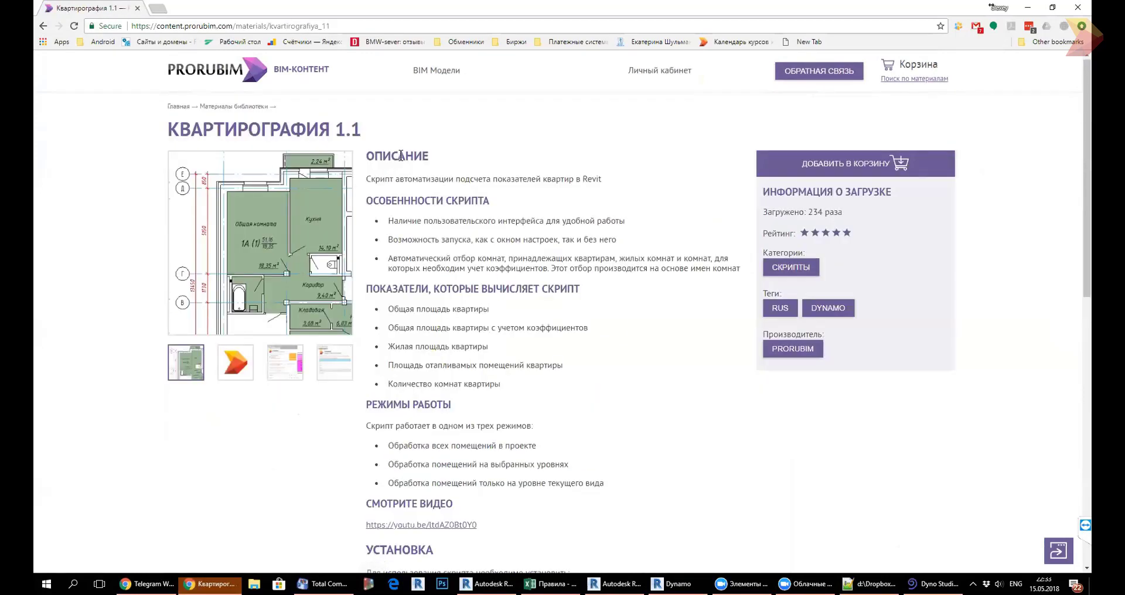
scroll(518, 183, down, 4)
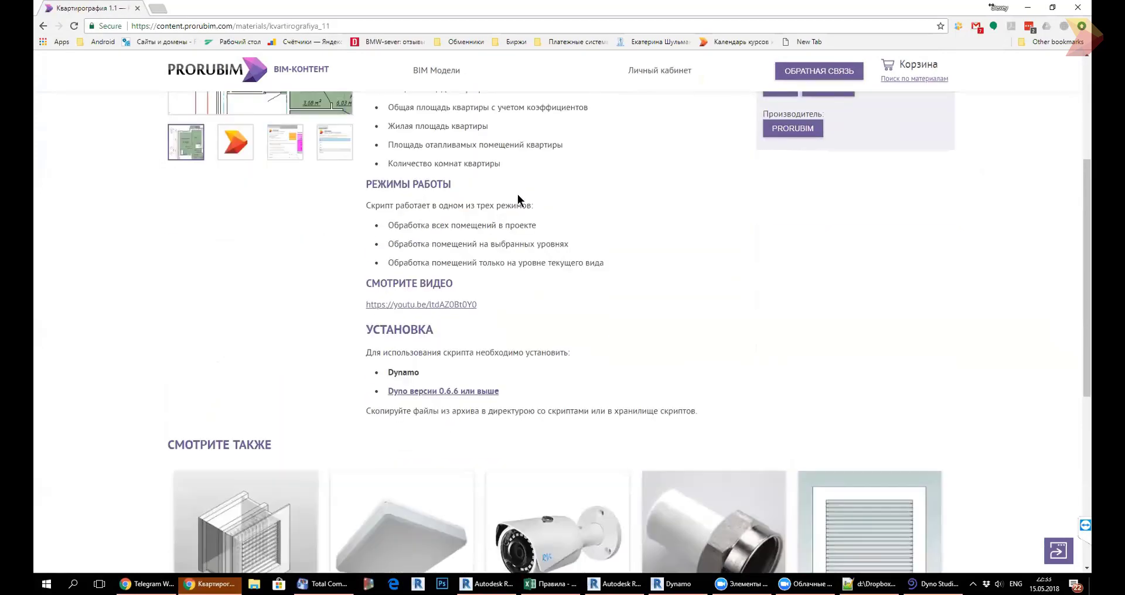
click(445, 305)
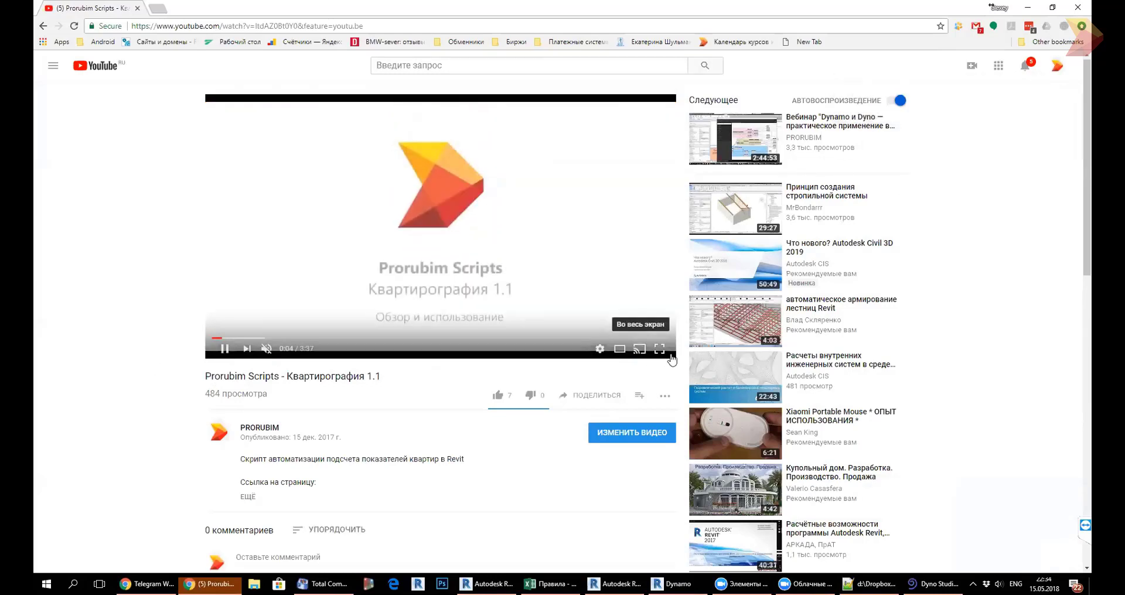
Skim the Квартирография 1.1 video, pause at 0:35 on the apartment form, and go full screen.
click(236, 339)
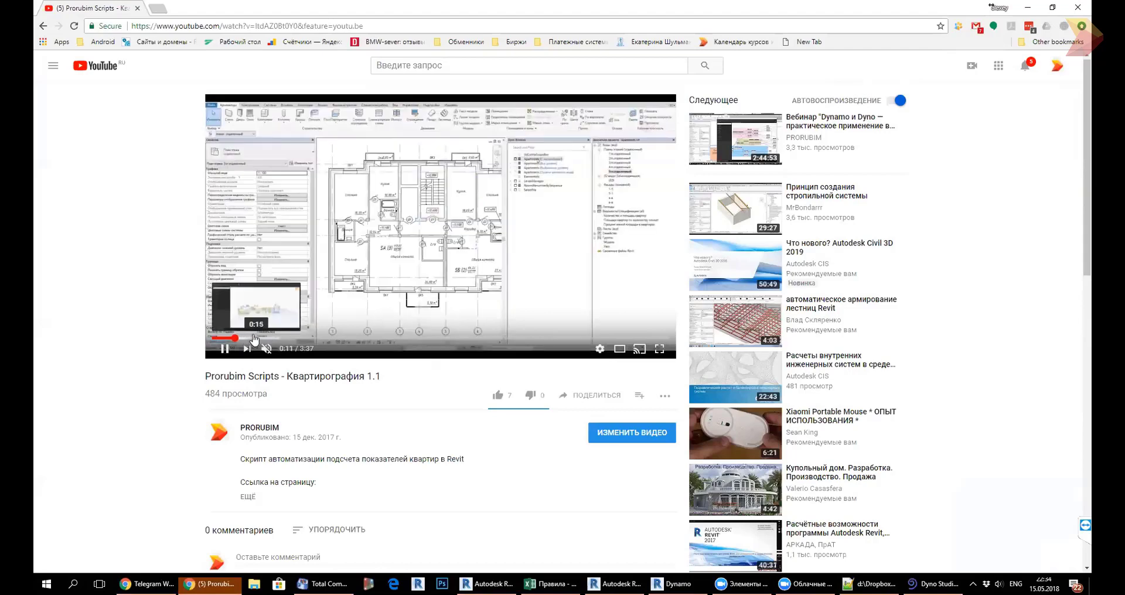
click(248, 339)
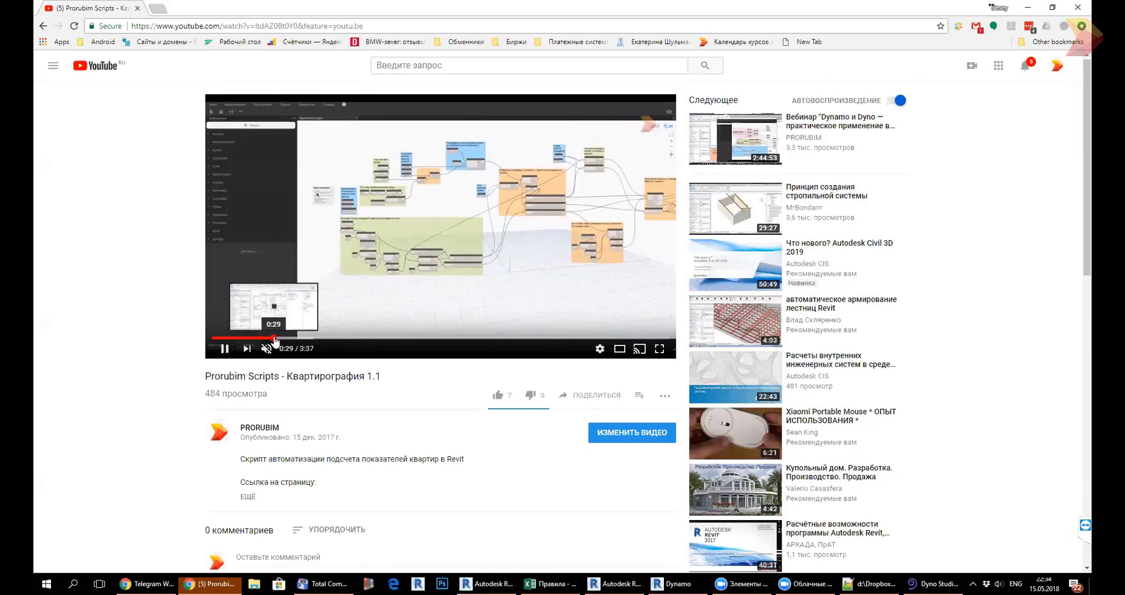
click(279, 339)
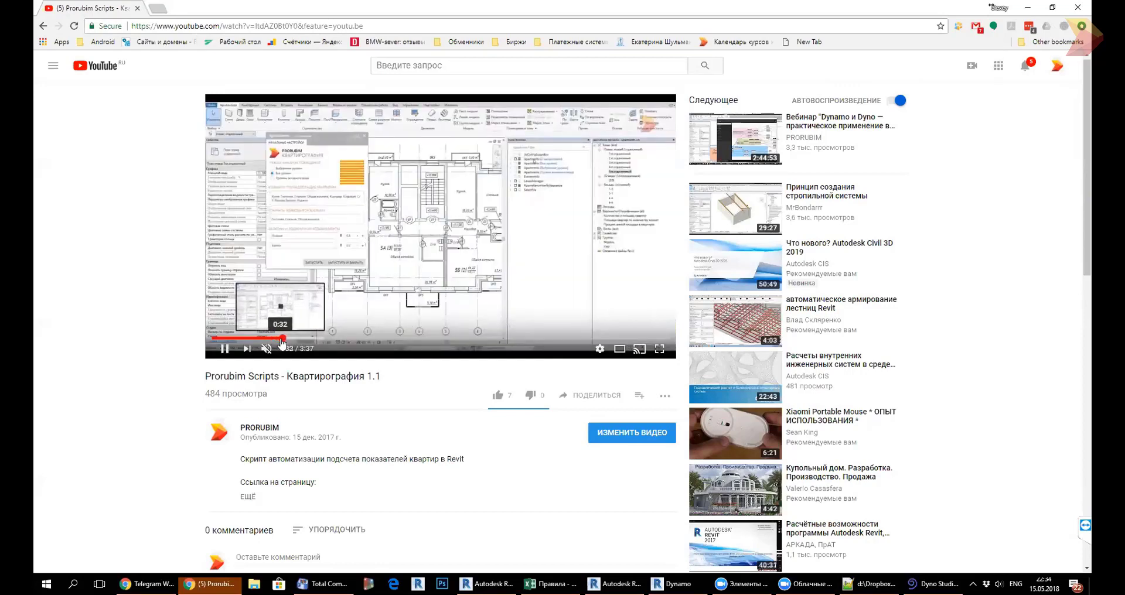
click(233, 347)
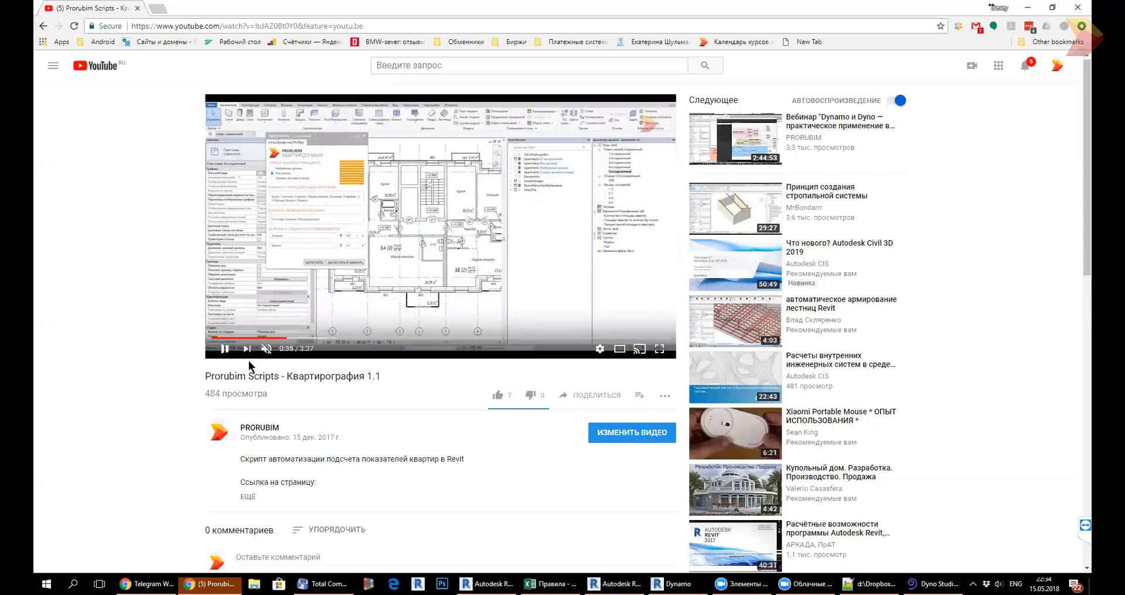
key(F11)
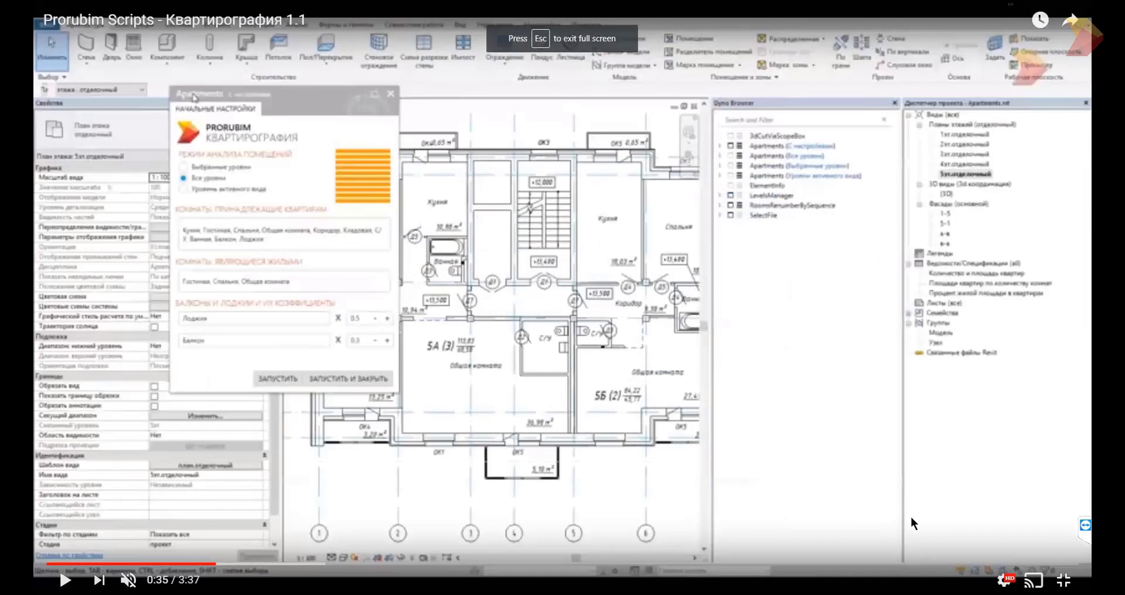
Switch the YouTube playback quality to 1080p.
click(1004, 580)
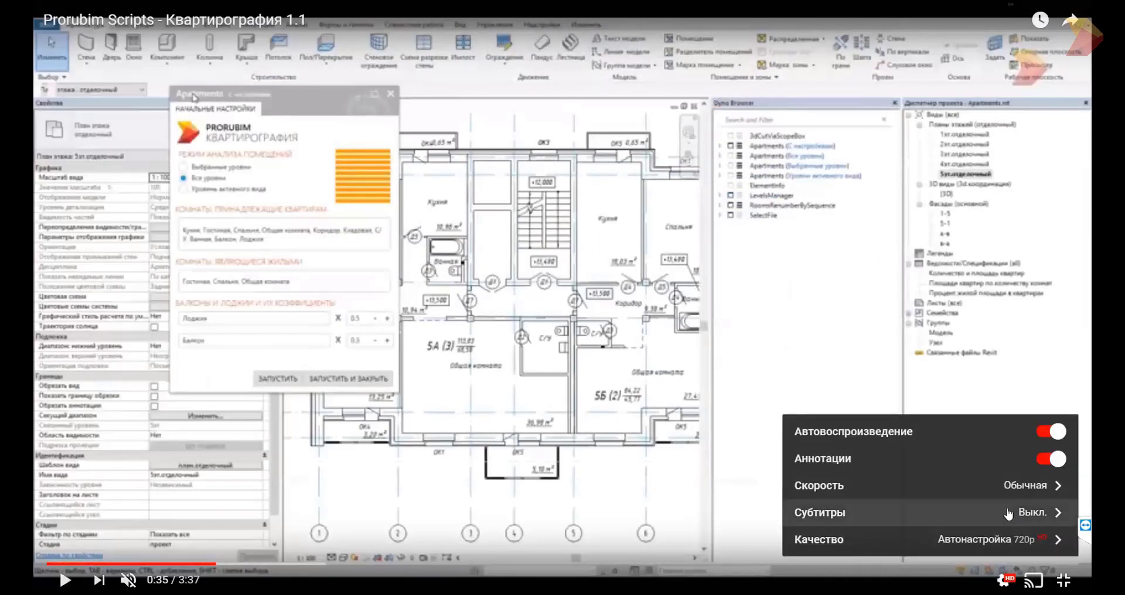
click(1010, 538)
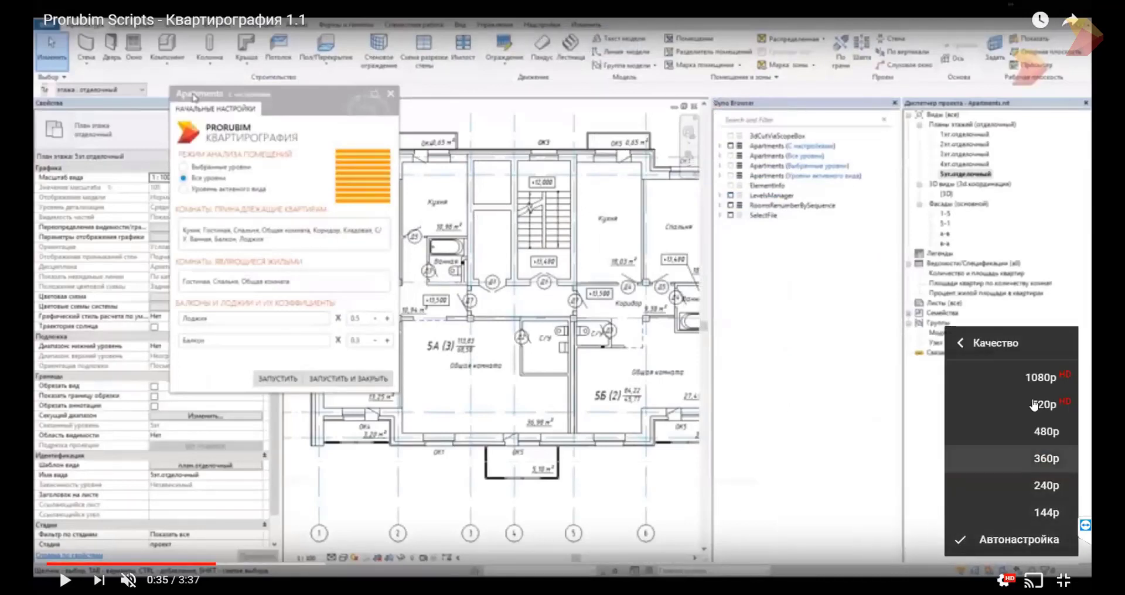
click(1046, 378)
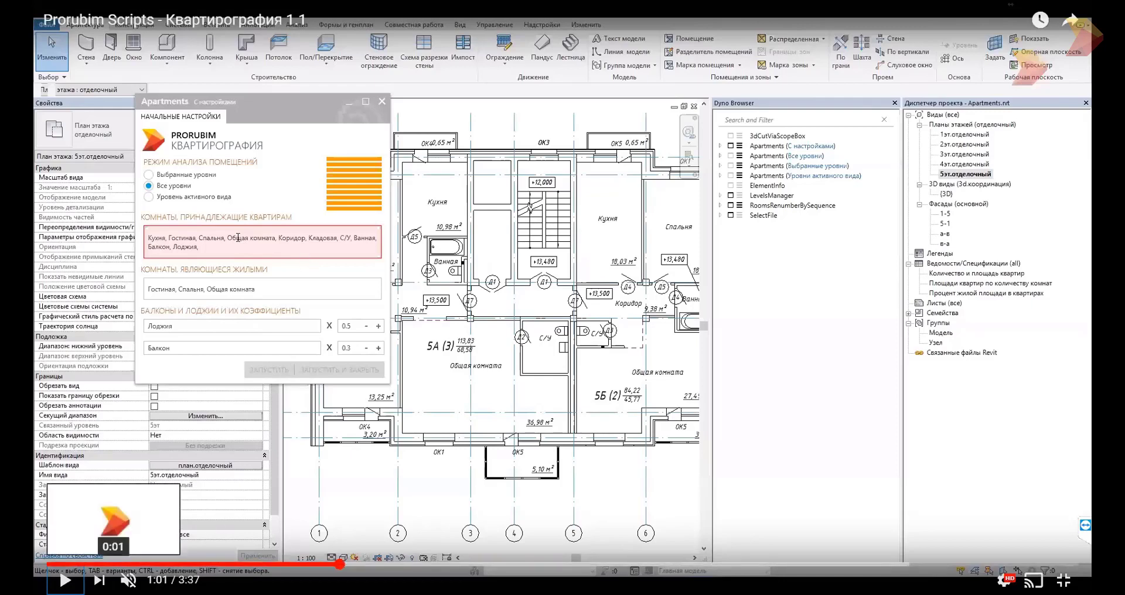
Play and seek the video past 1:08 and 1:22 to the calculation results, then resume.
key(space)
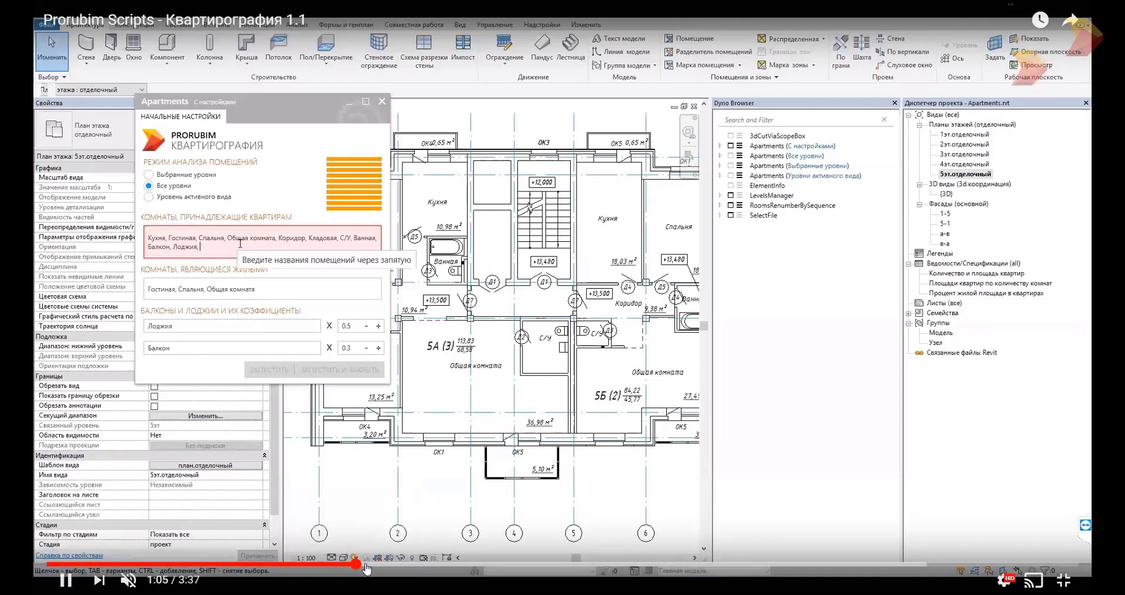
key(space)
click(394, 569)
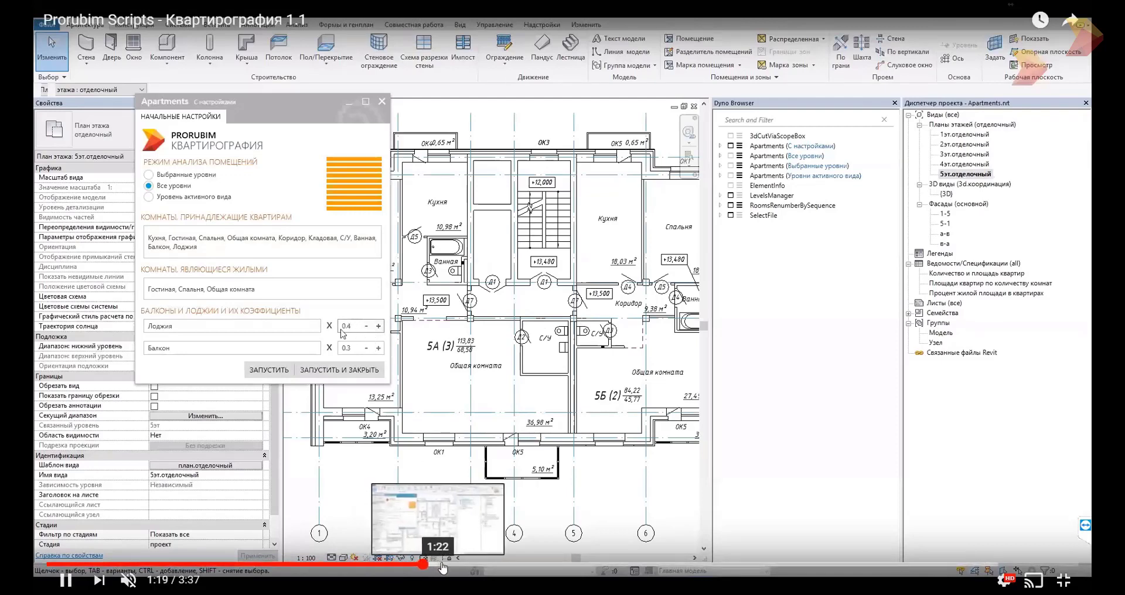
click(442, 565)
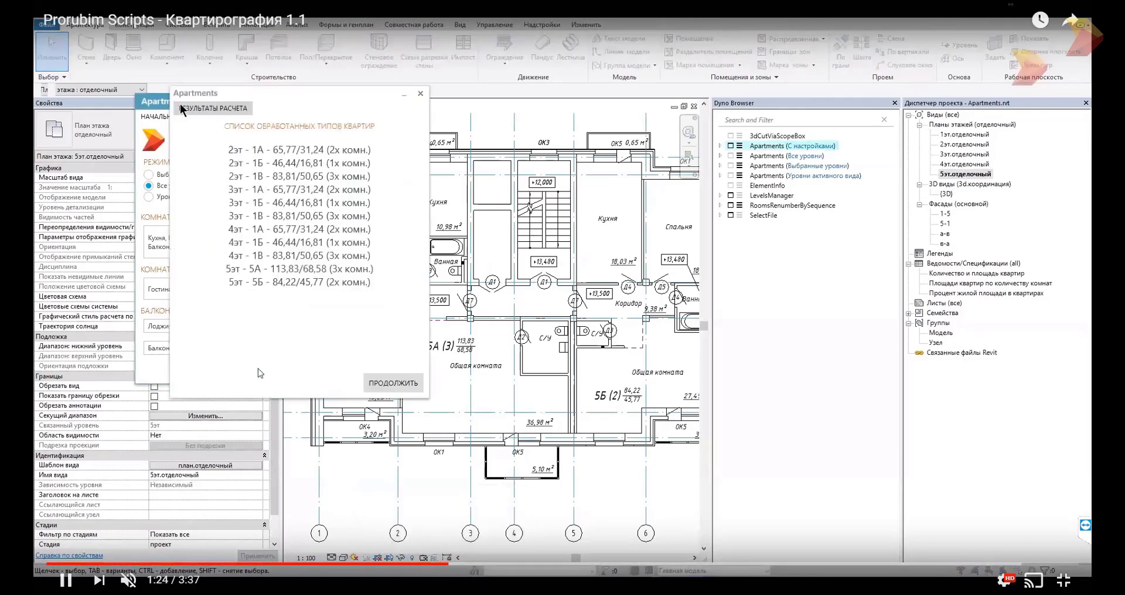
click(265, 447)
key(space)
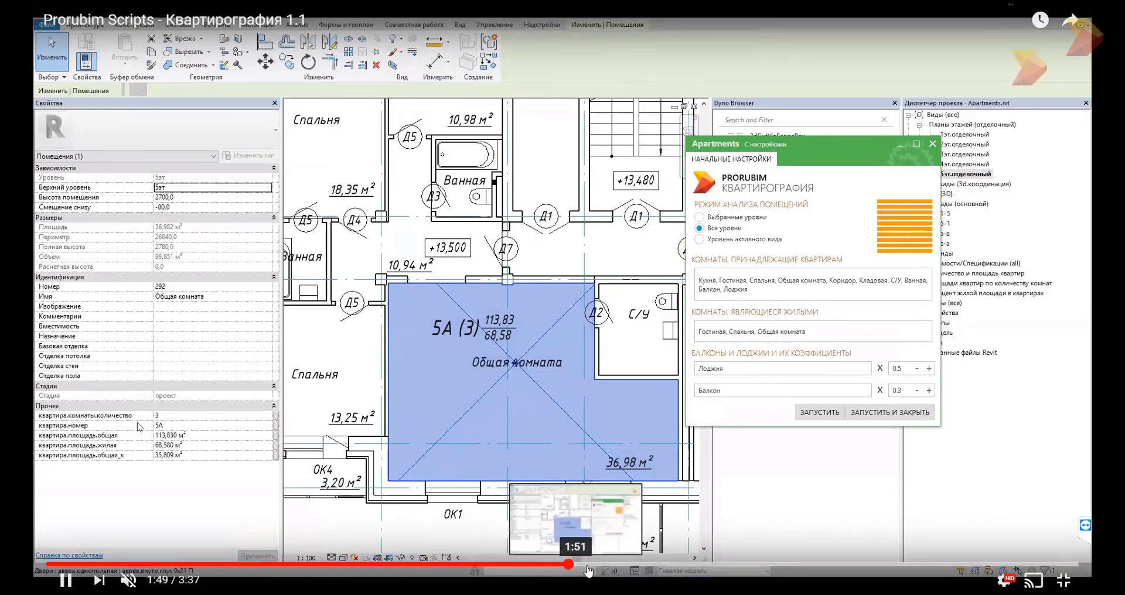
Skip through the video from 1:54 to 2:22 near the level-selection part, pausing briefly.
click(593, 565)
key(space)
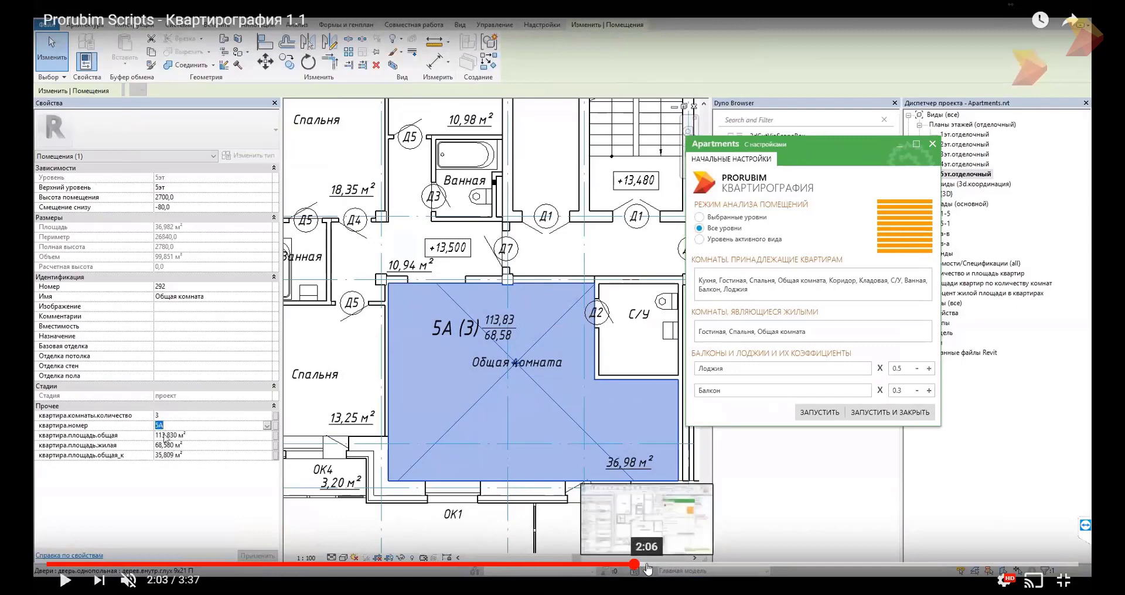
click(637, 566)
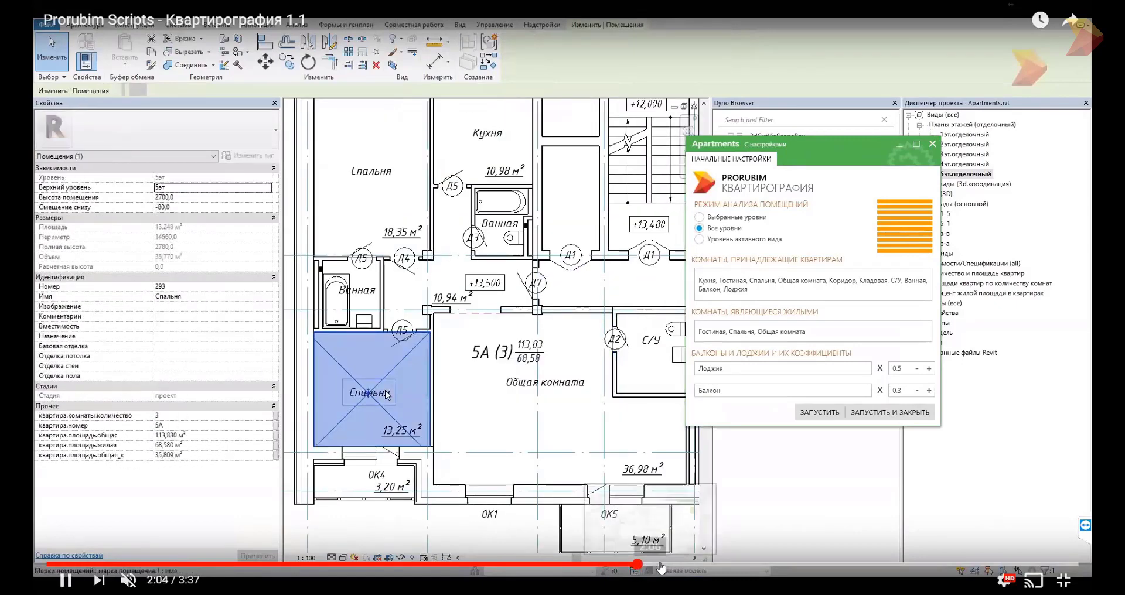
click(672, 565)
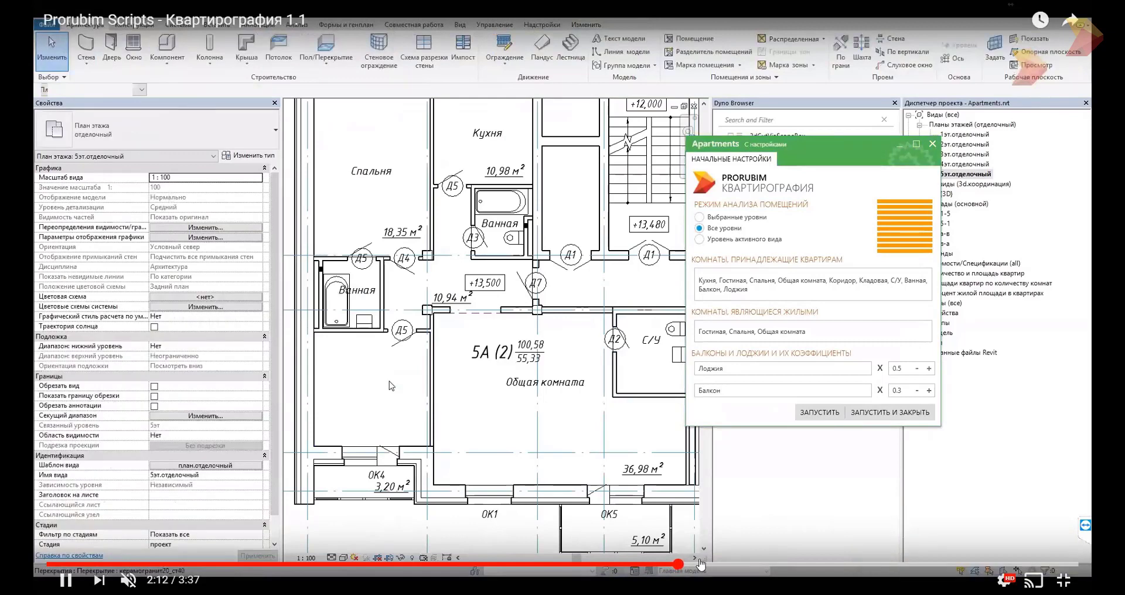
click(747, 566)
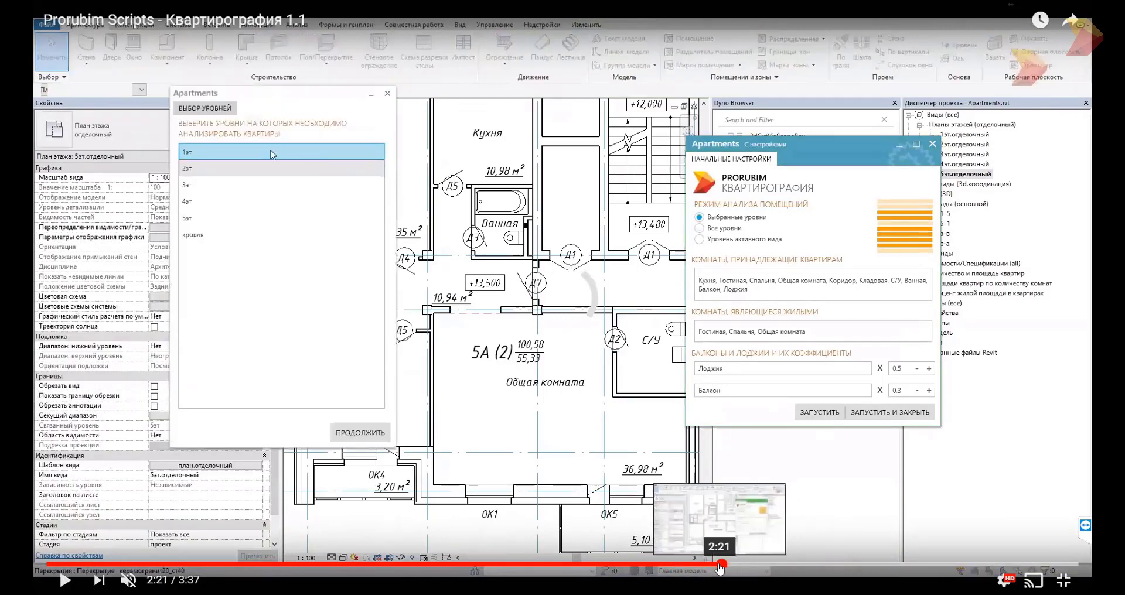
click(725, 566)
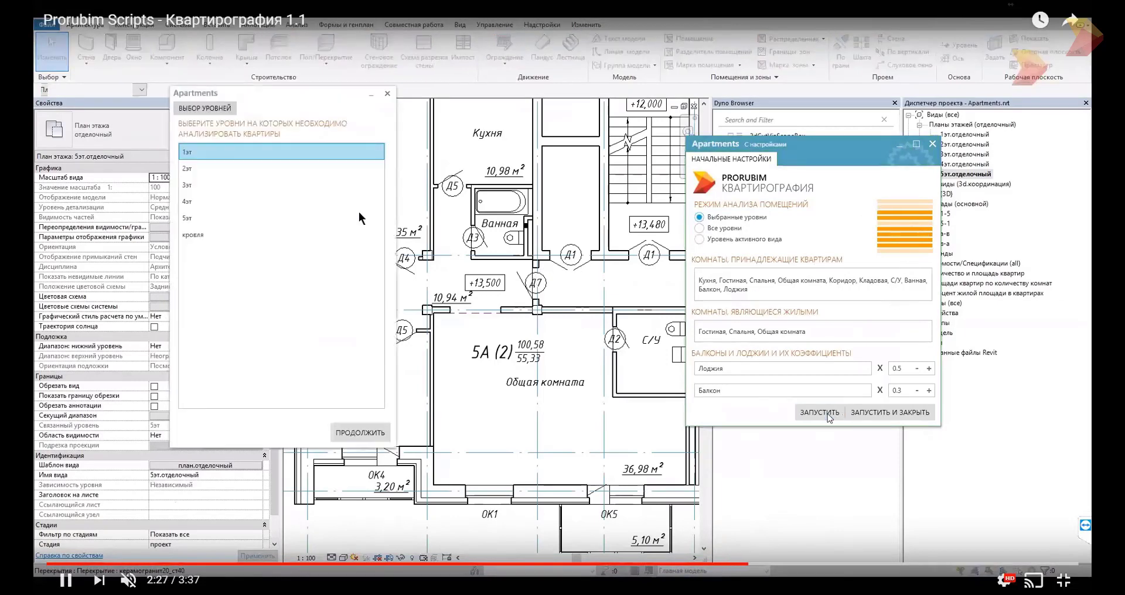
click(428, 473)
click(193, 221)
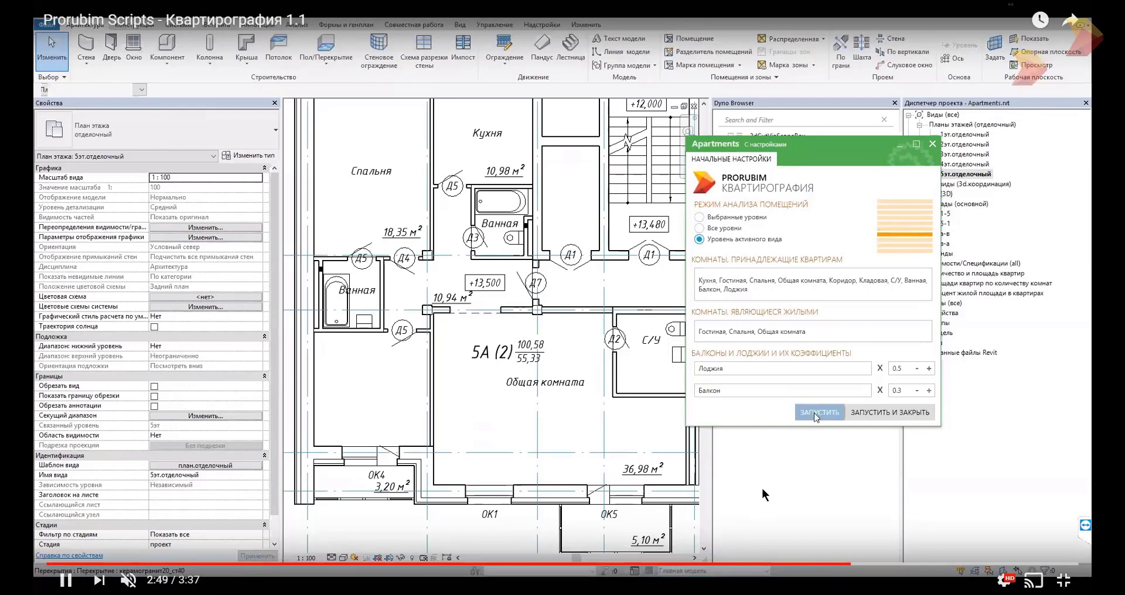
Exit full screen, pause the video at 2:52, and return to Dyno Studio.
key(Escape)
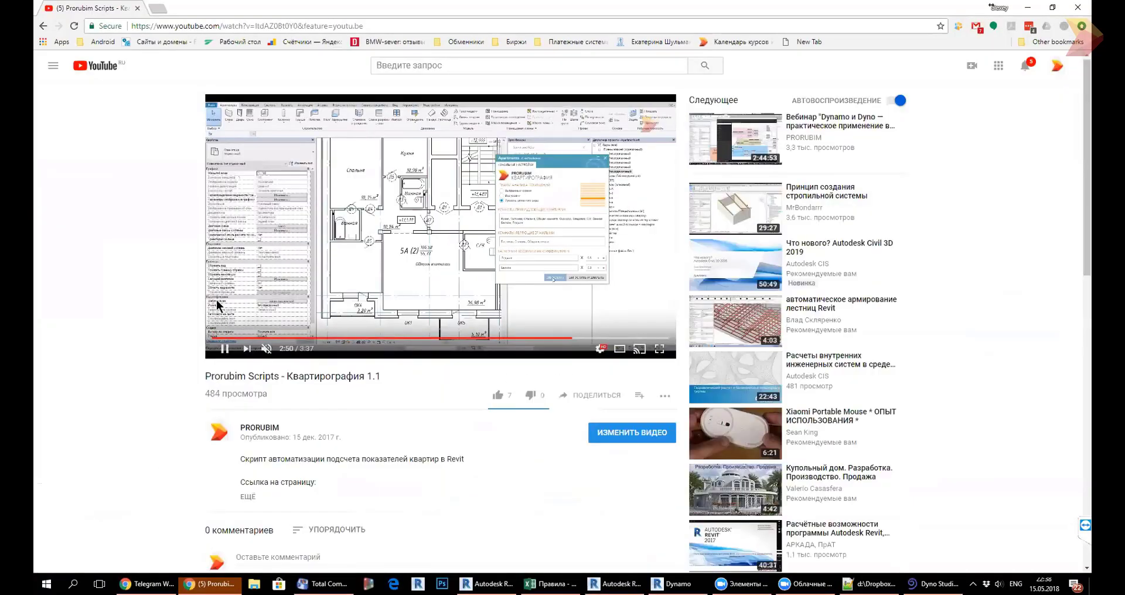
click(224, 350)
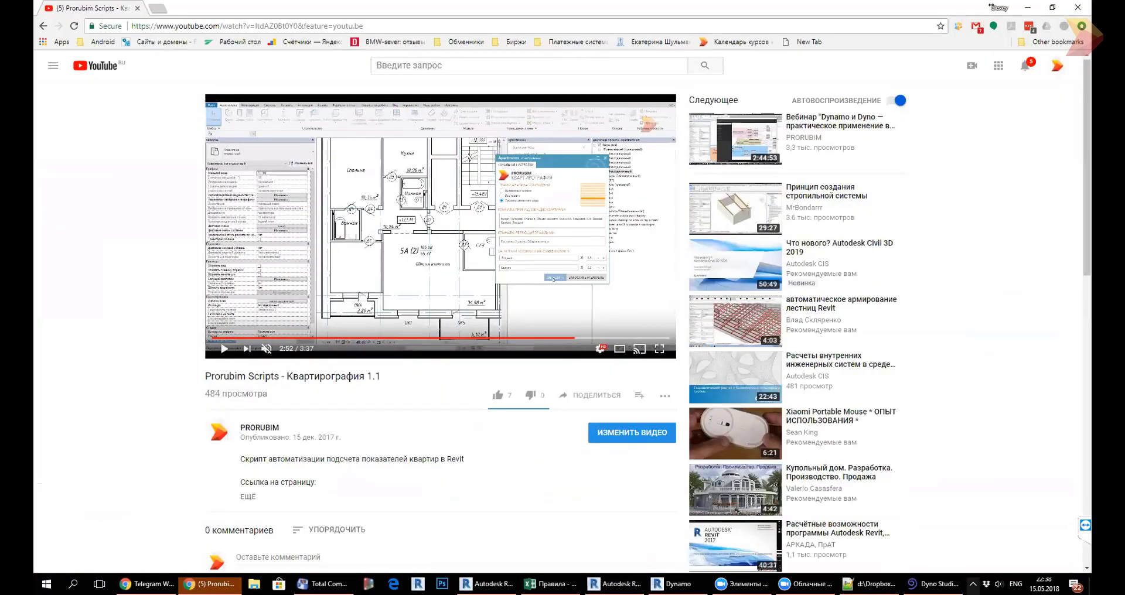
click(932, 584)
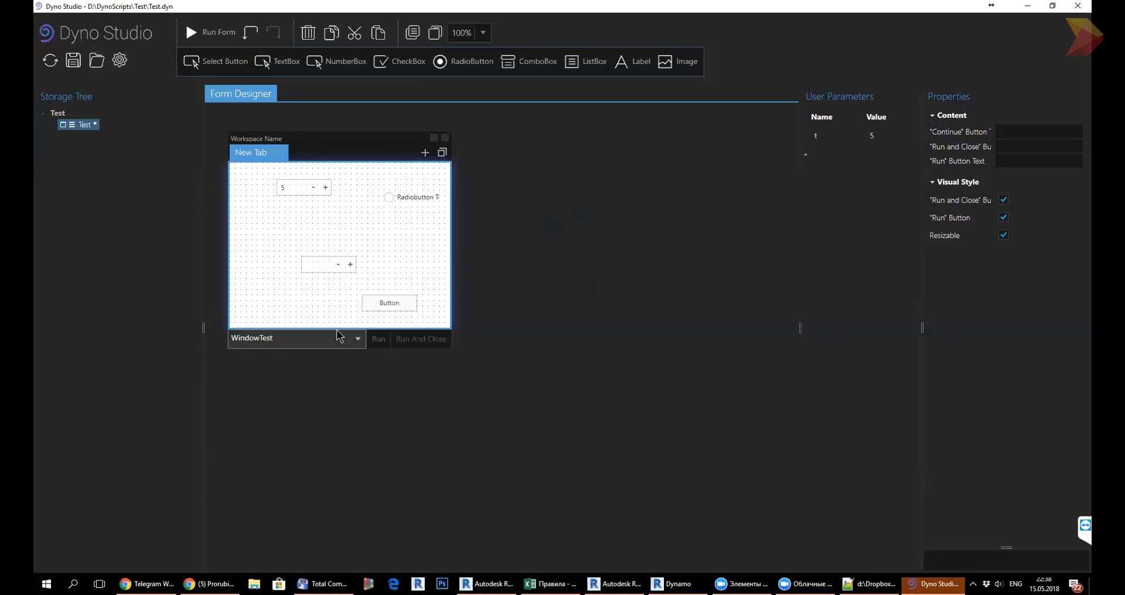
Widen the lower number box leftward, then try a ROUNDUP/ROUNDDOWN Max Limit expression without applying it.
click(326, 271)
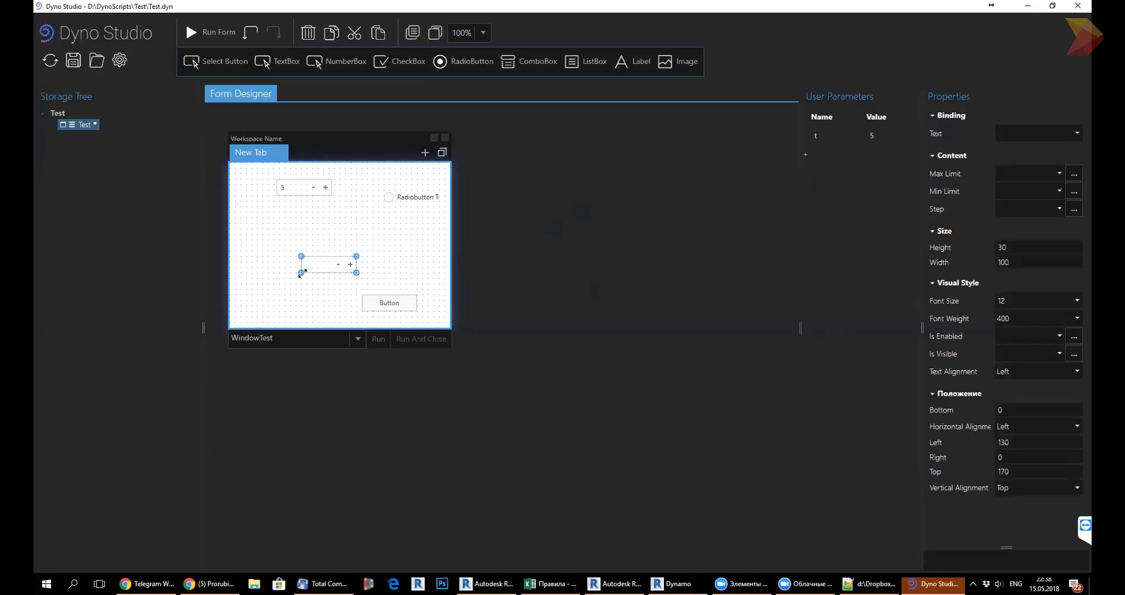
drag(299, 273, 267, 273)
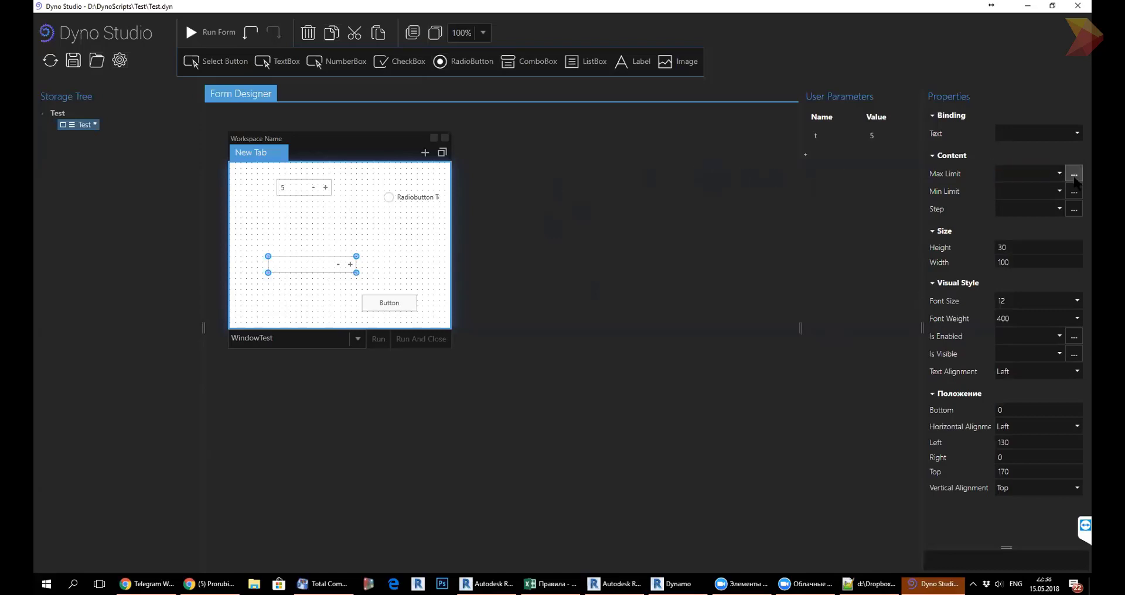
click(1074, 174)
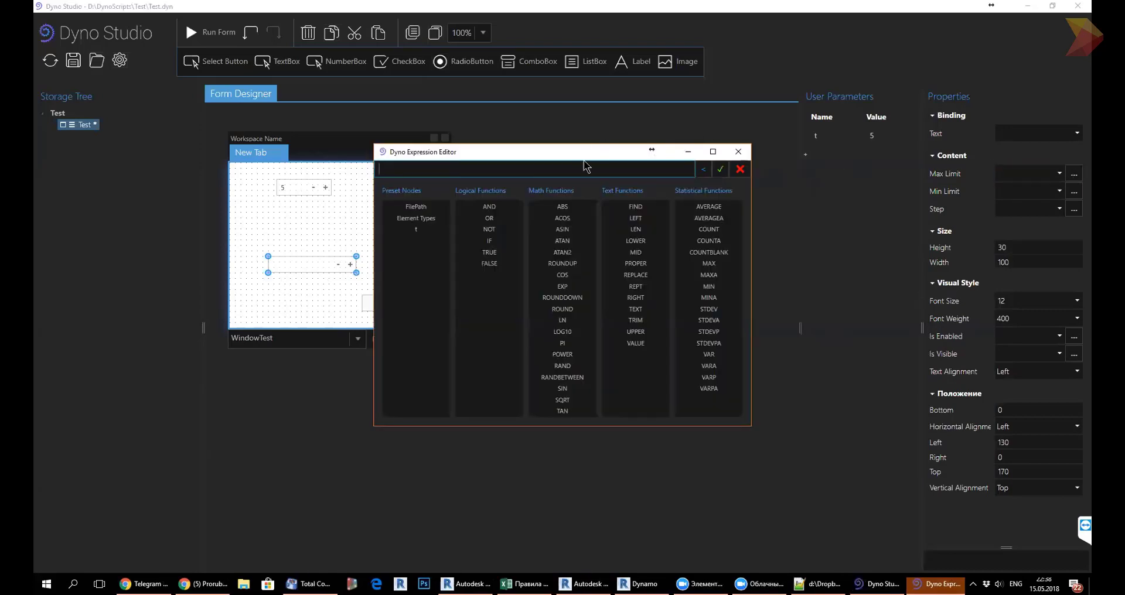
drag(584, 162, 726, 222)
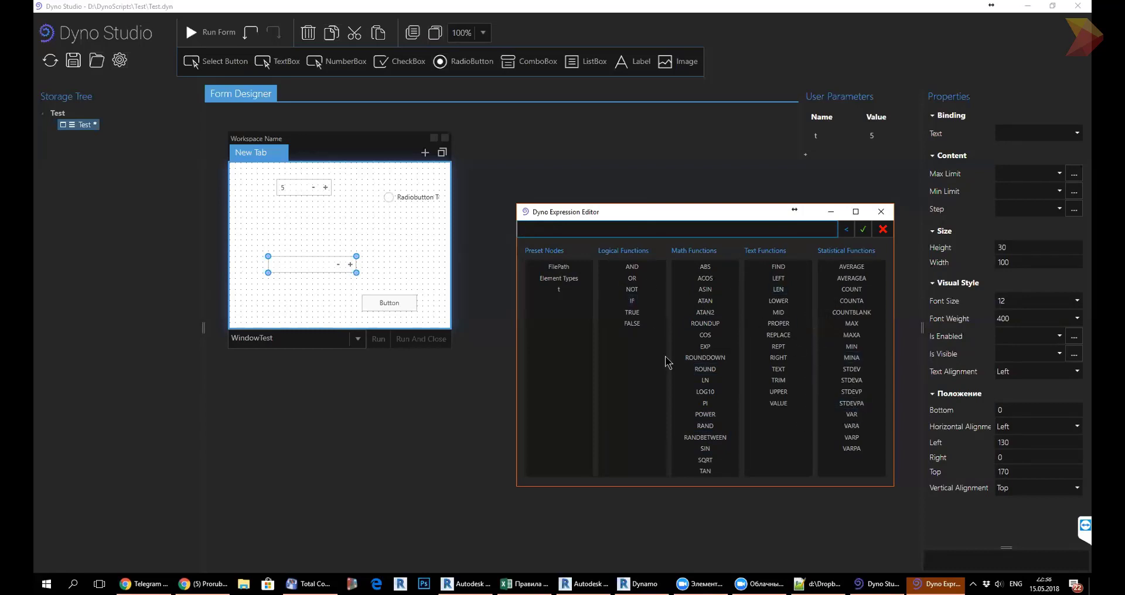
click(705, 323)
click(706, 359)
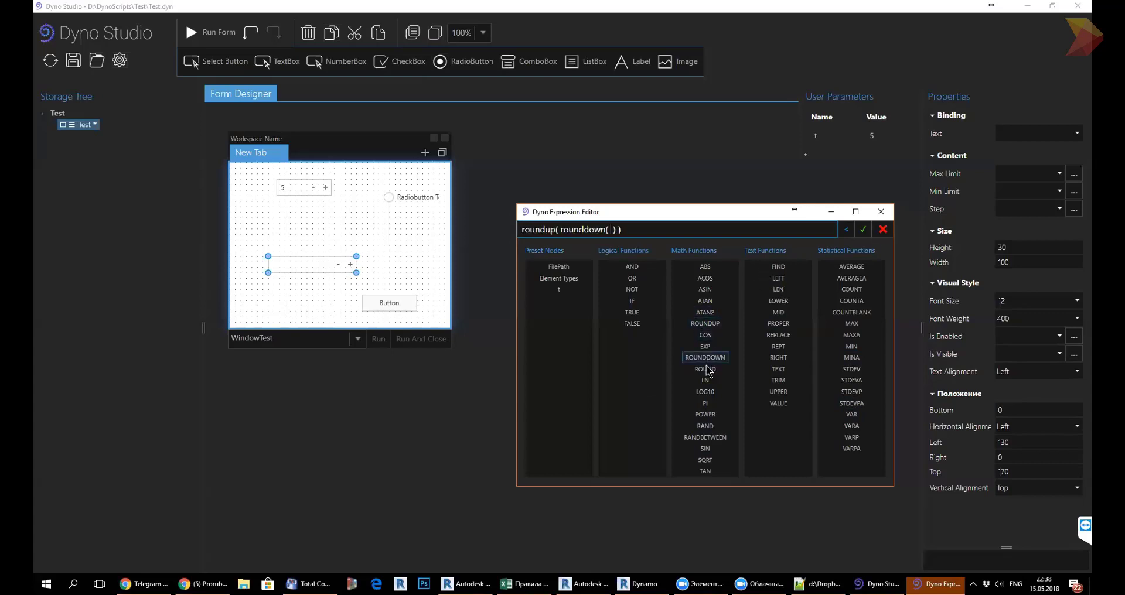
click(883, 229)
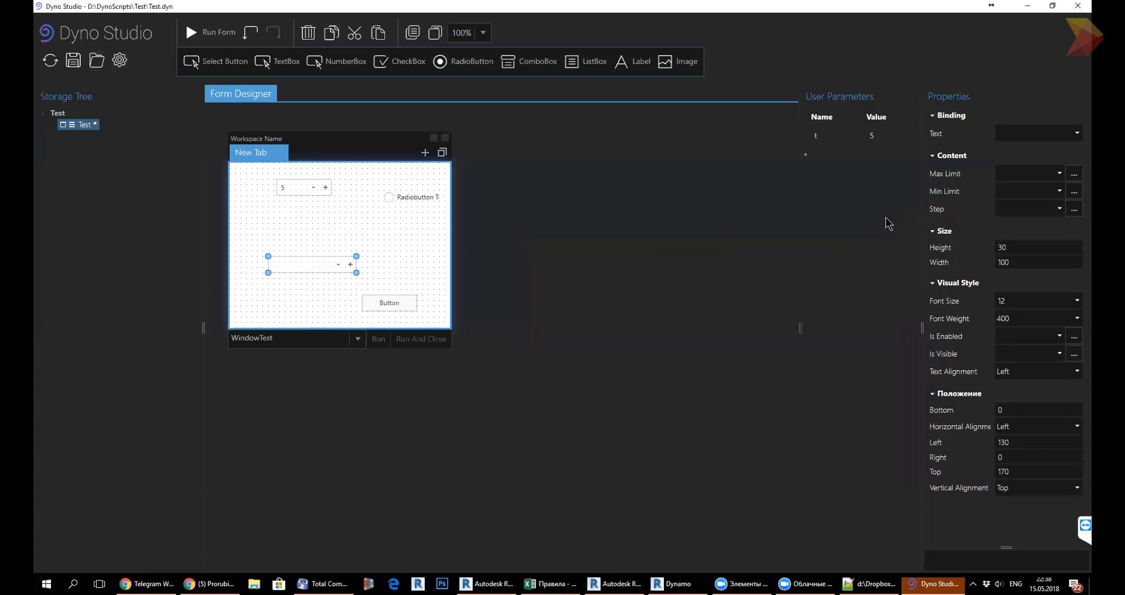
Close Dyno Studio, minimize Chrome, and move the Python Script node up-left in Dynamo.
click(1068, 7)
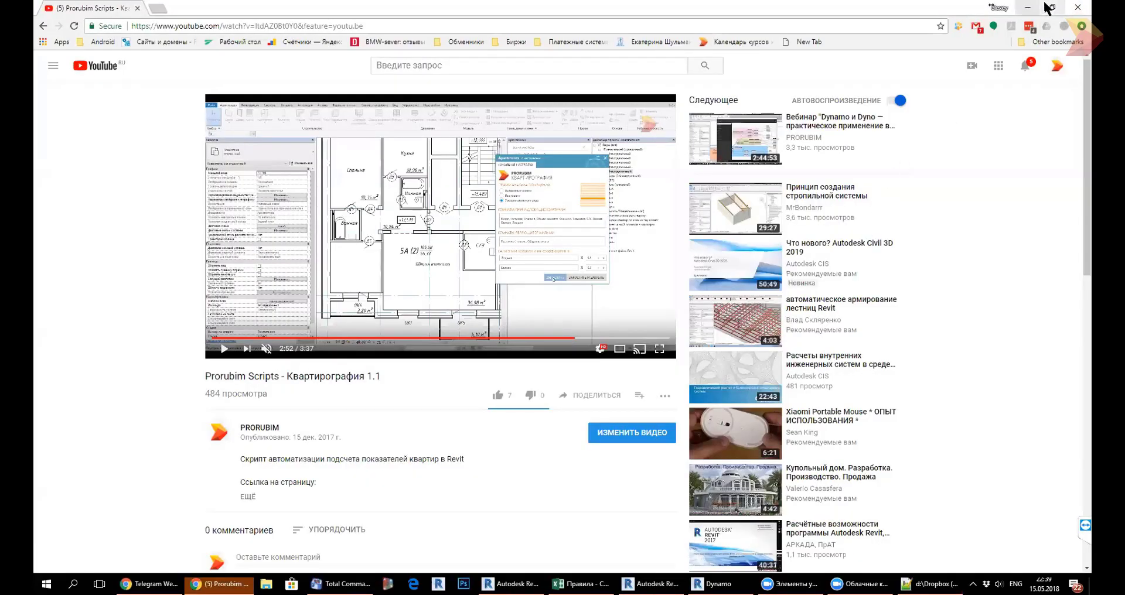
click(1027, 7)
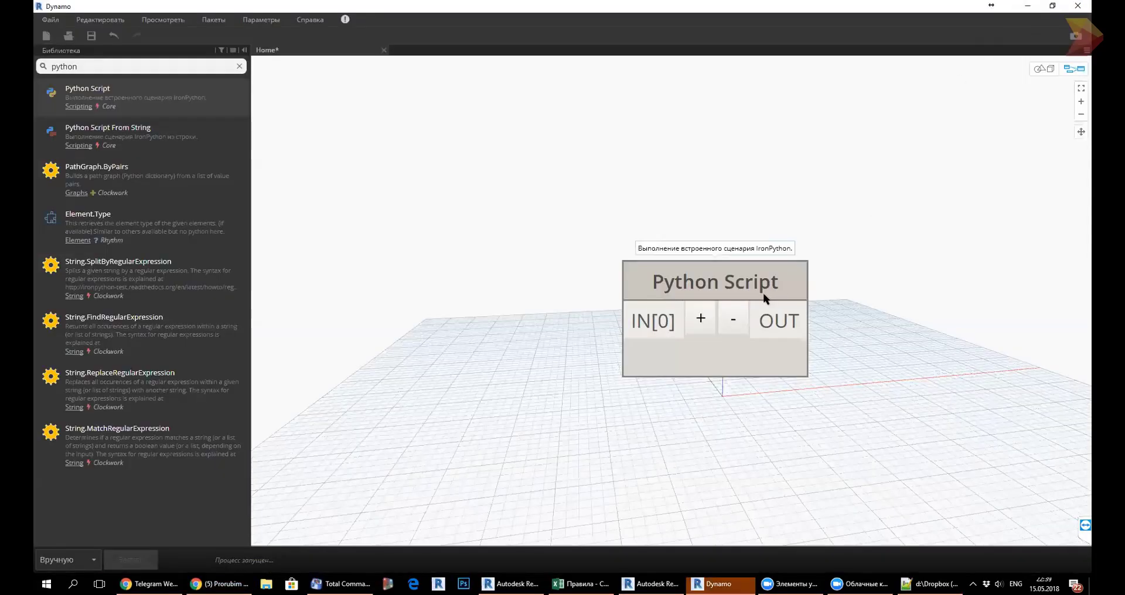
drag(763, 299, 668, 226)
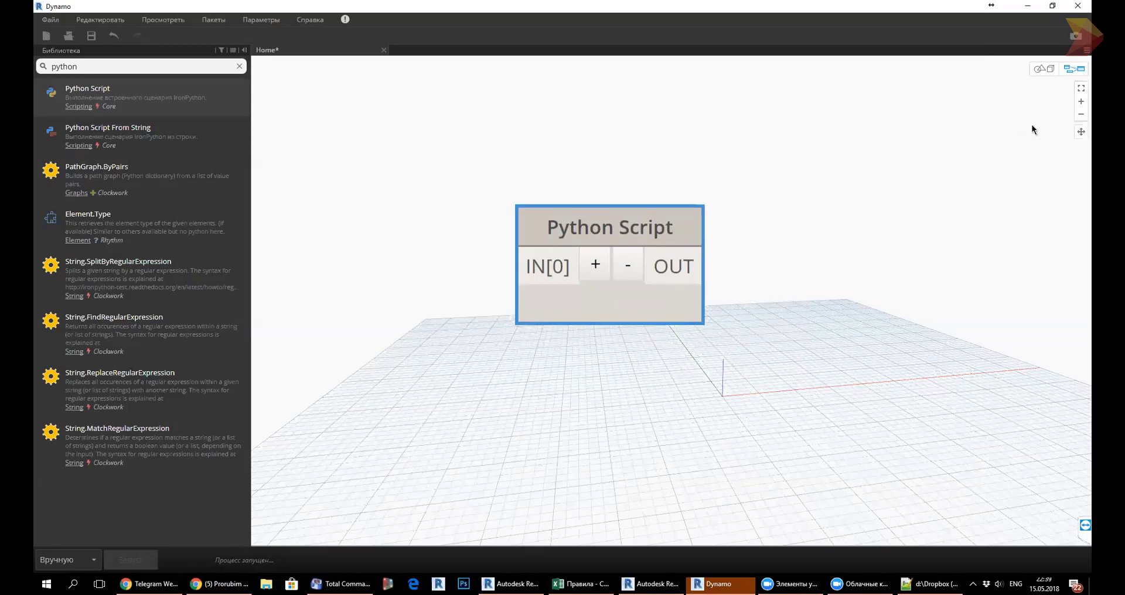
scroll(793, 234, down, 3)
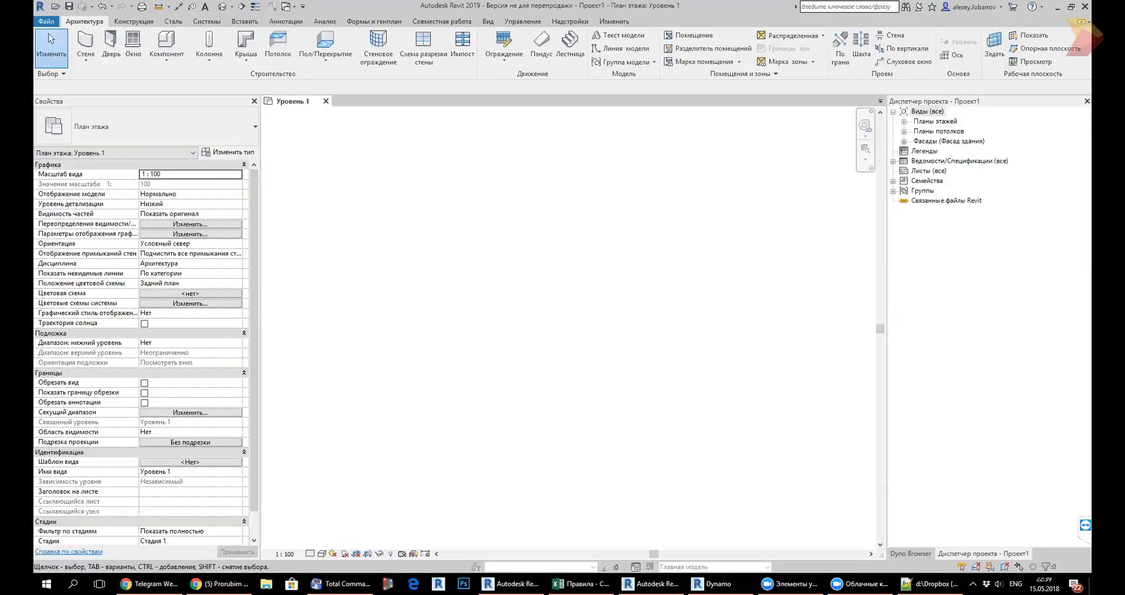